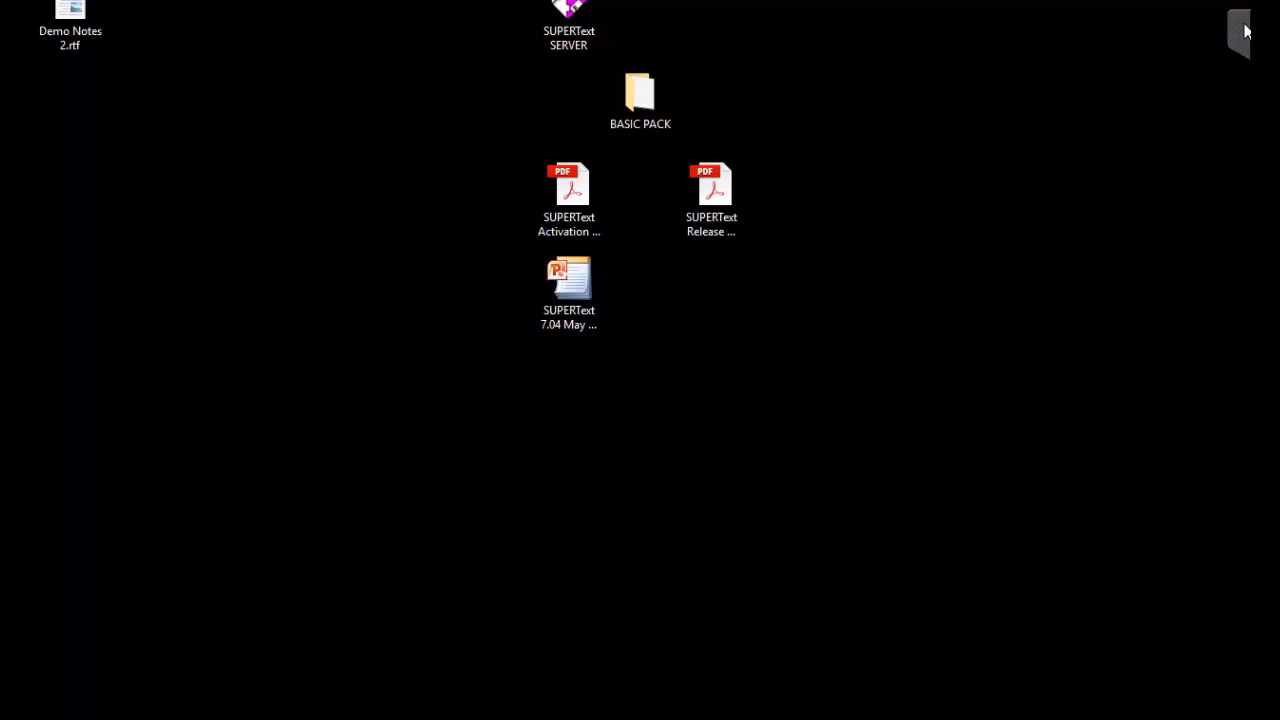
Launch SUPERText from the second user shortcut in the 02 - PublishOnlyIndex folder of SUPERText SERVER and minimize the folder window.
{"action": "left_click", "coordinate": [1228, 67]}
{"action": "double_click", "coordinate": [568, 20]}
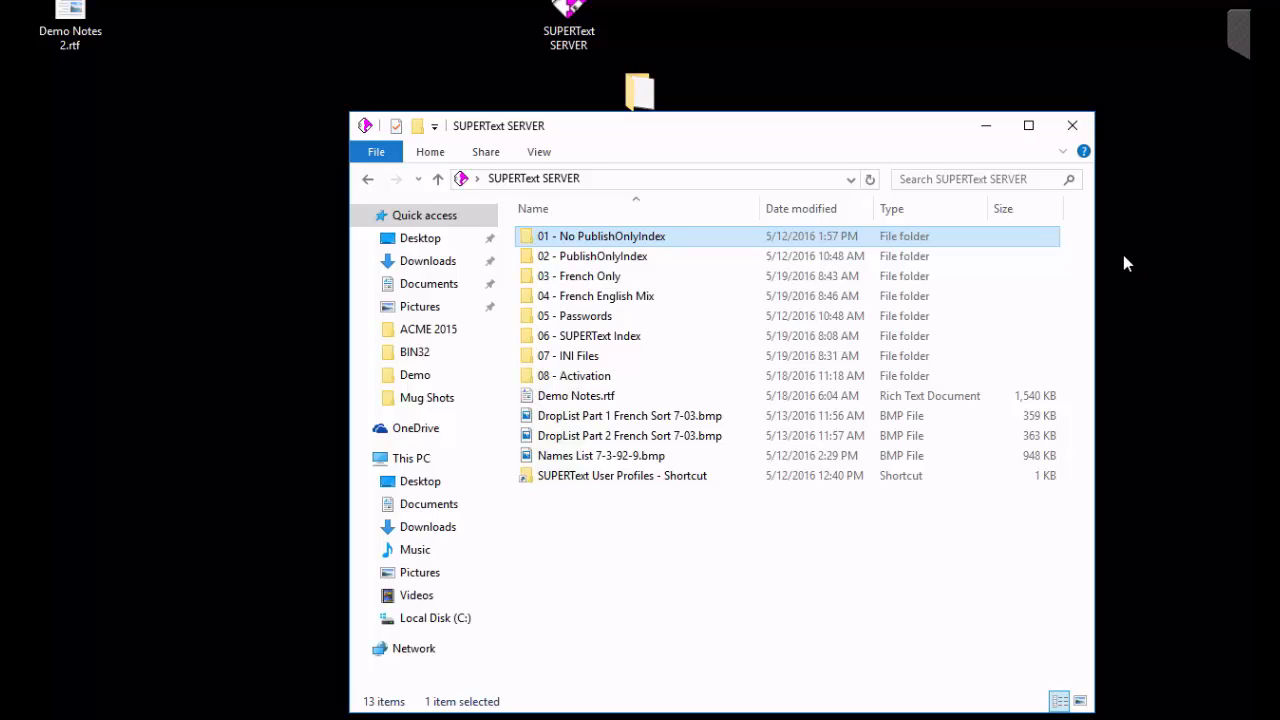
{"action": "double_click", "coordinate": [571, 262]}
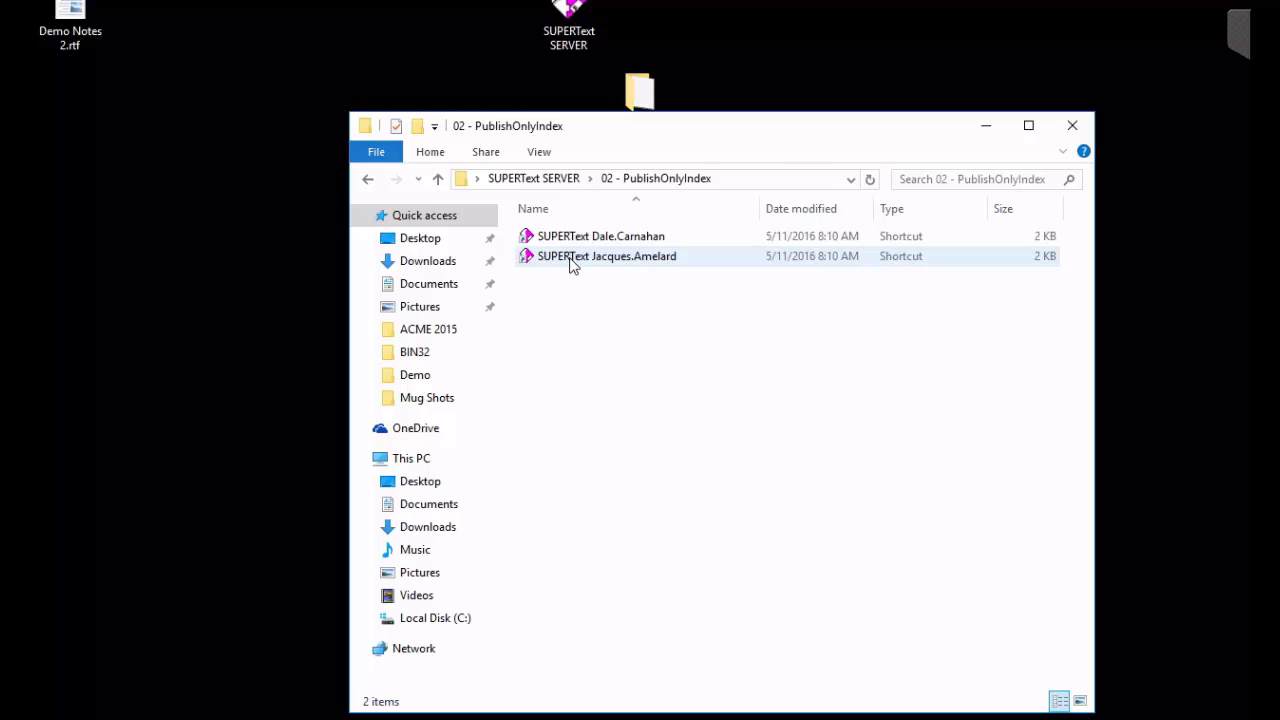
{"action": "double_click", "coordinate": [571, 262]}
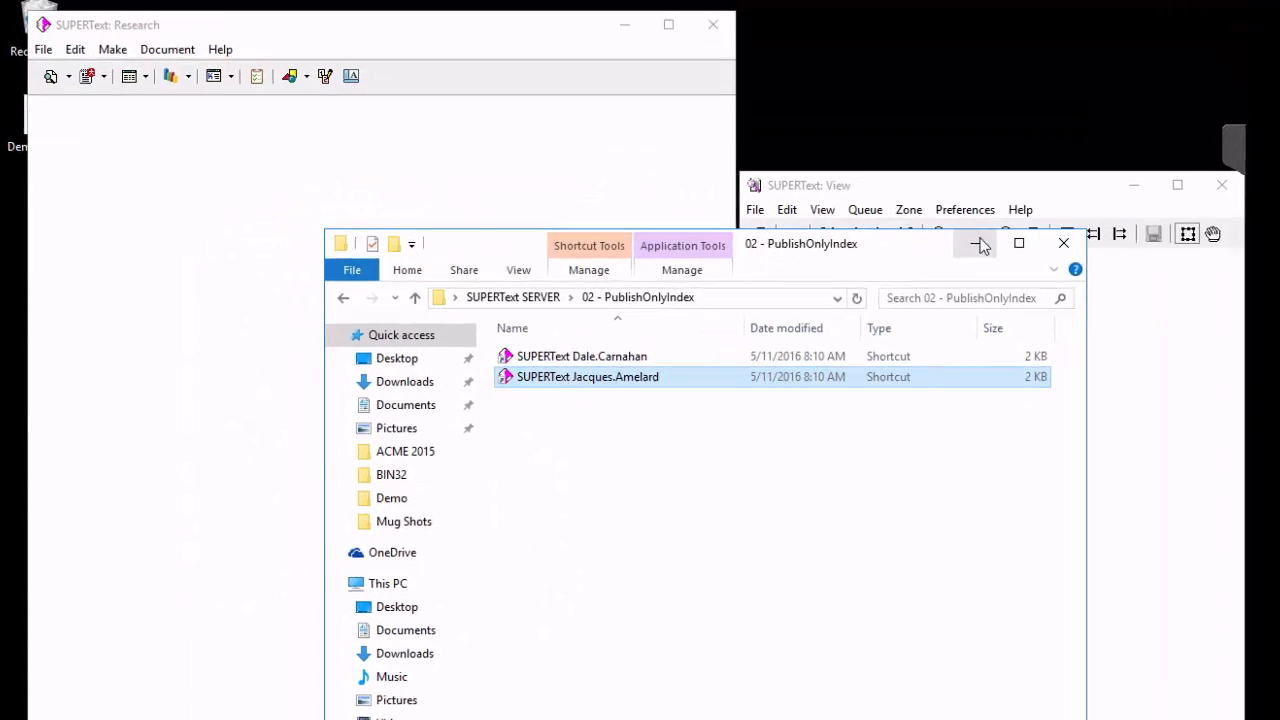
{"action": "left_click", "coordinate": [978, 243]}
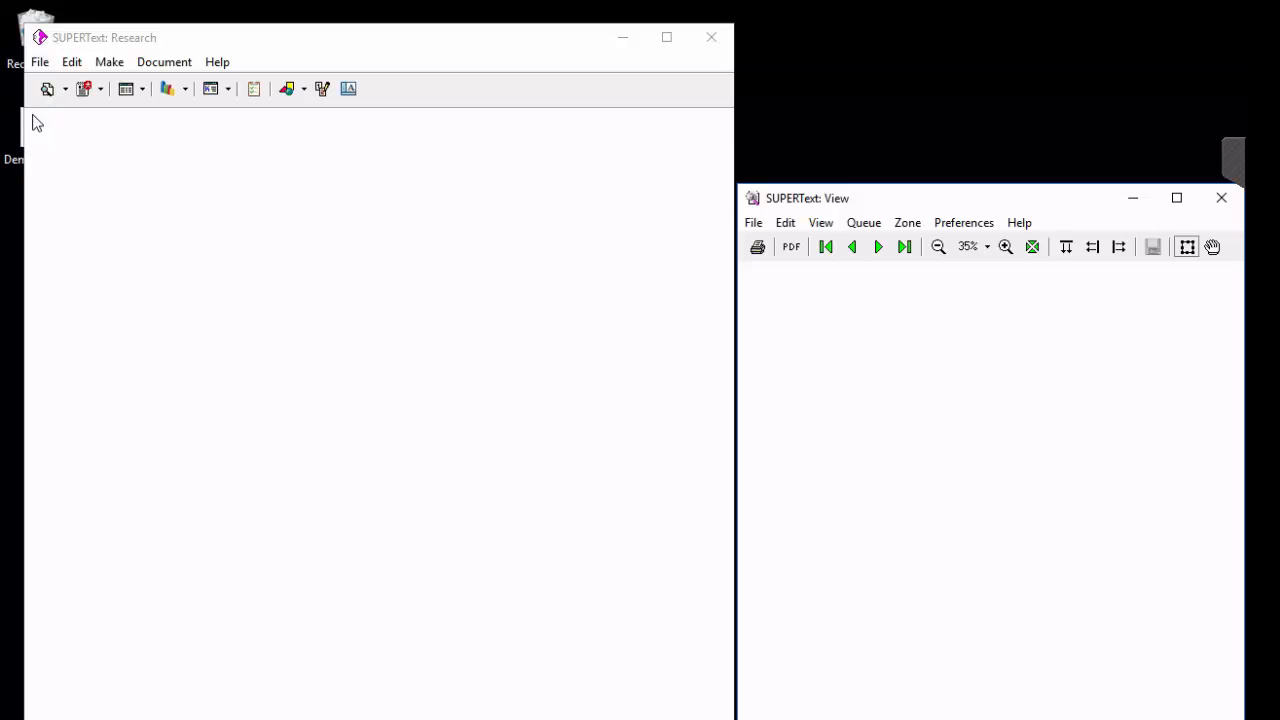
Open a document search in the recently used ACME MAIN COLLECTION index, then close the search.
{"action": "left_click", "coordinate": [65, 89]}
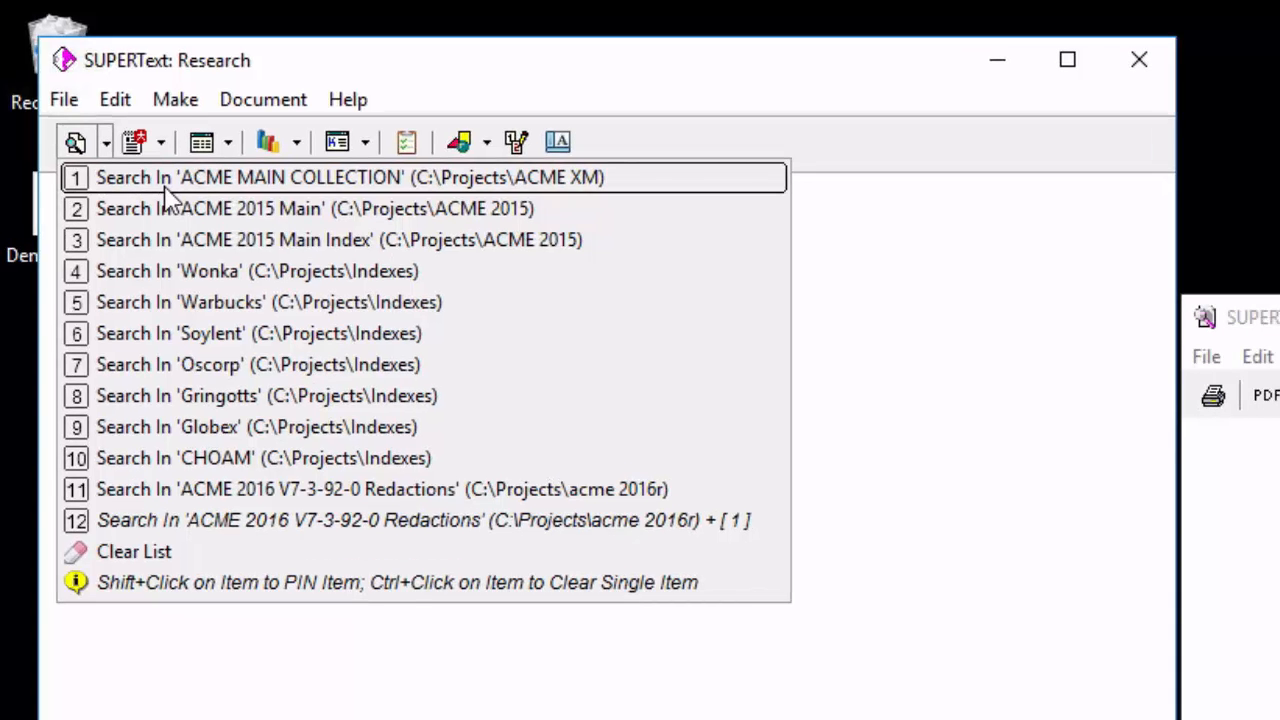
{"action": "left_click", "coordinate": [165, 185]}
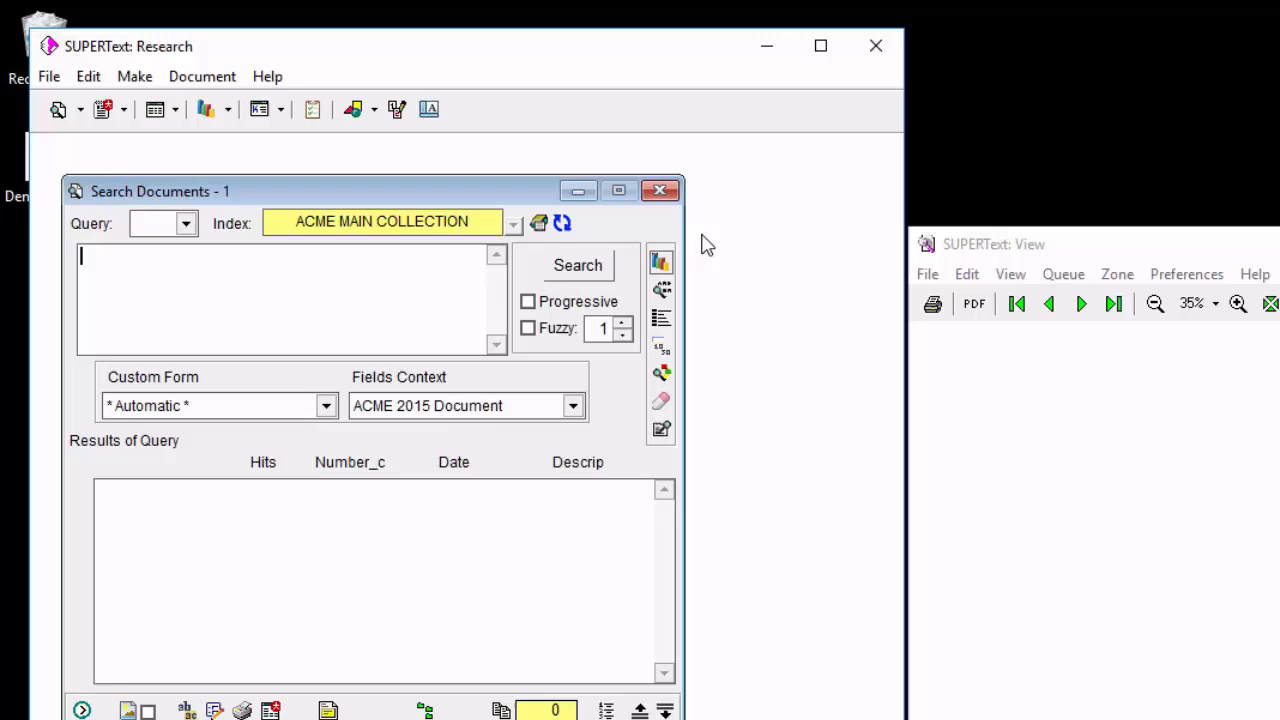
{"action": "left_click", "coordinate": [659, 190]}
Start a new document search, view its list of selectable indexes without changing it, and close SUPERText.
{"action": "left_click", "coordinate": [58, 112]}
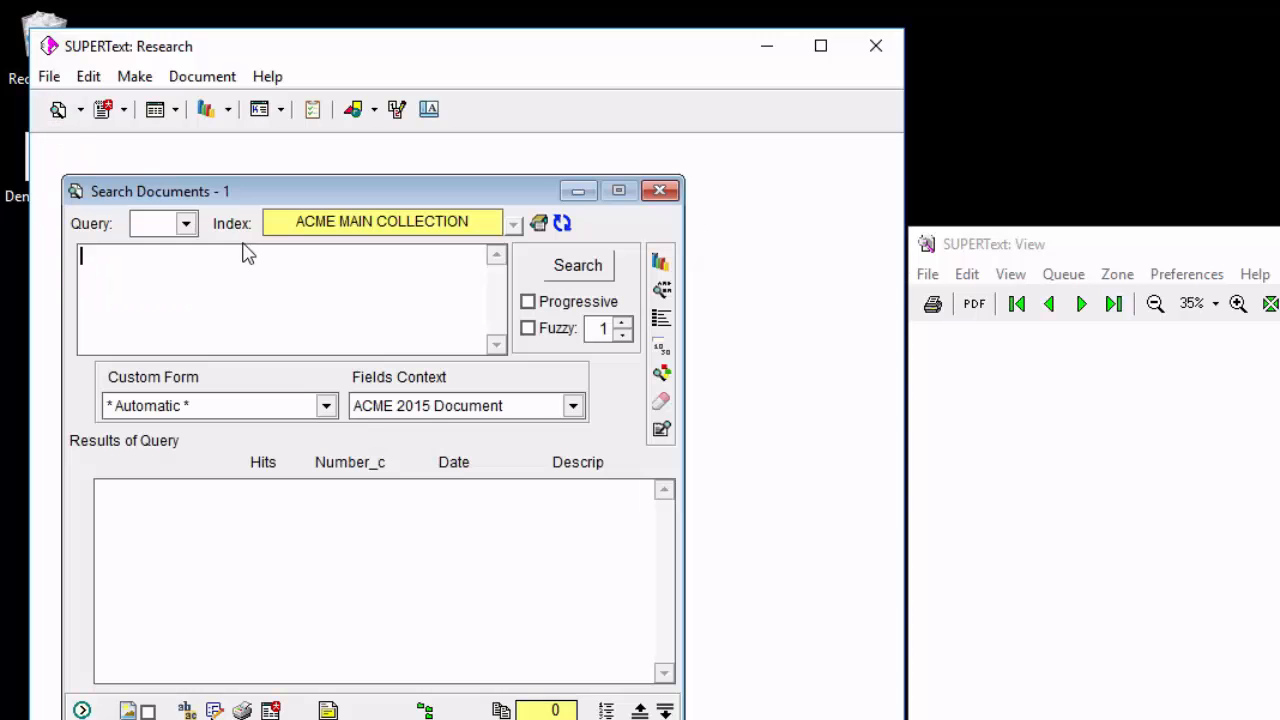
{"action": "left_click", "coordinate": [538, 222]}
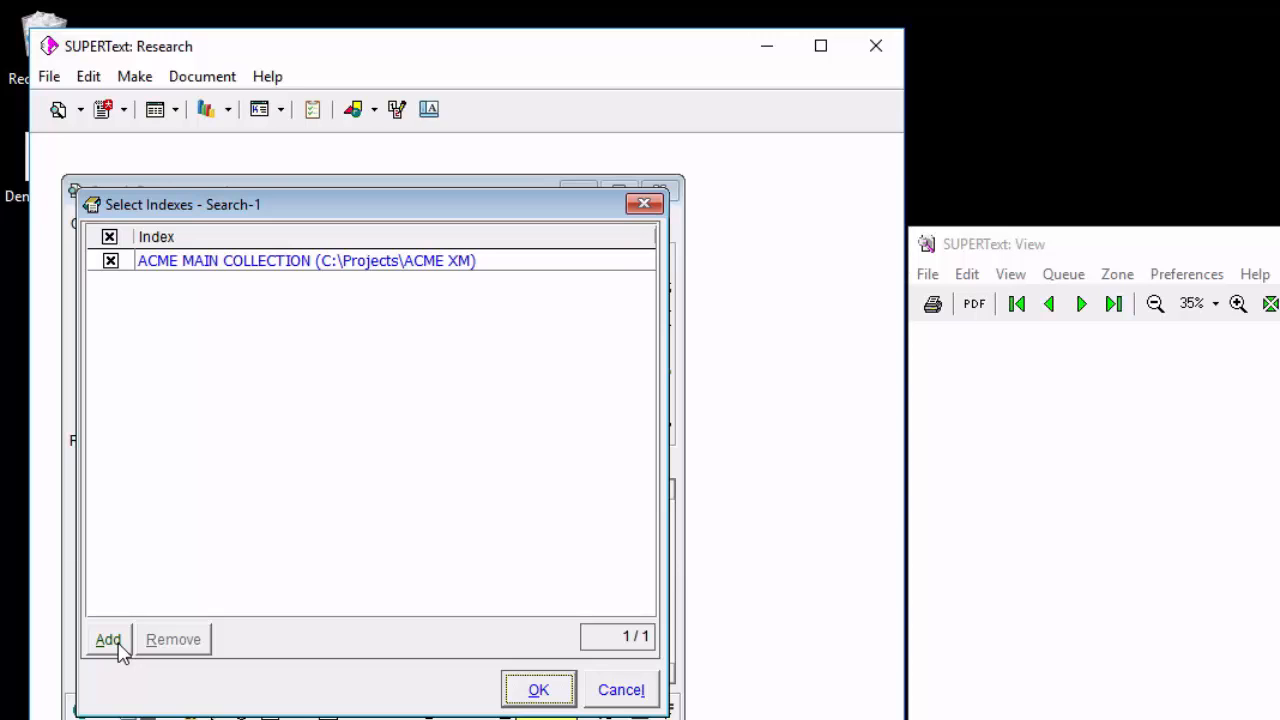
{"action": "left_click", "coordinate": [610, 690]}
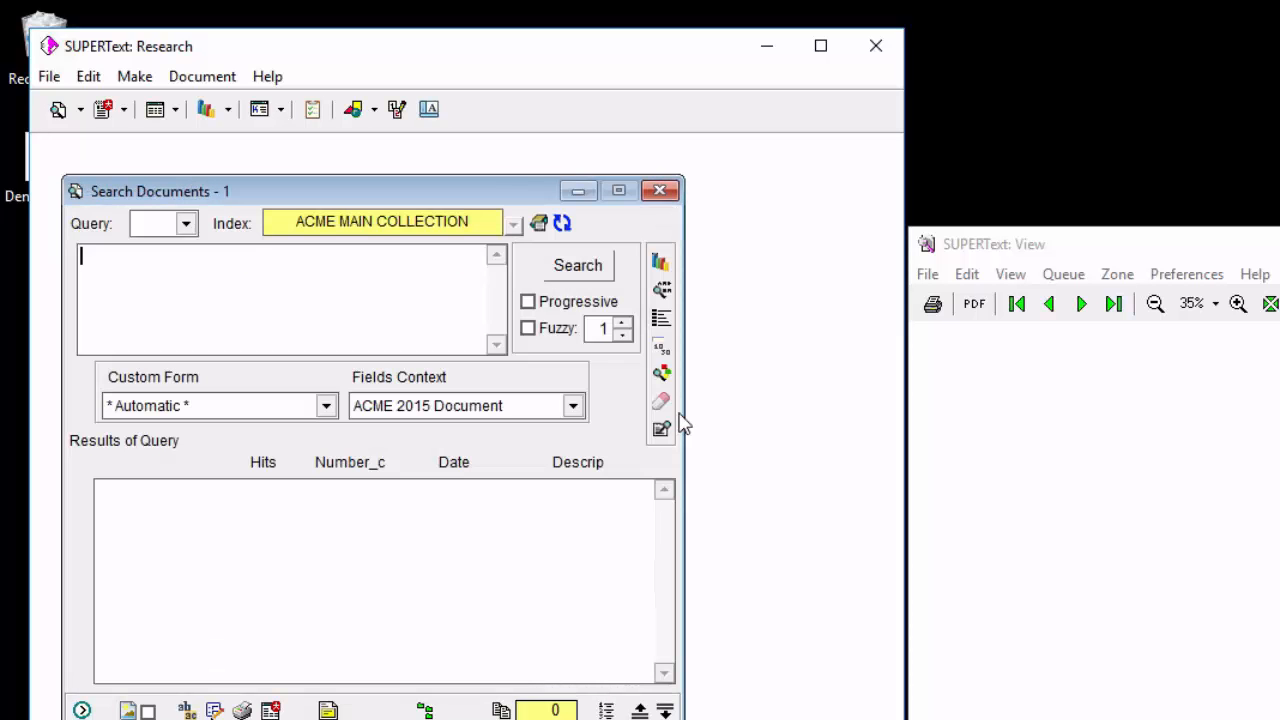
{"action": "left_click", "coordinate": [876, 46]}
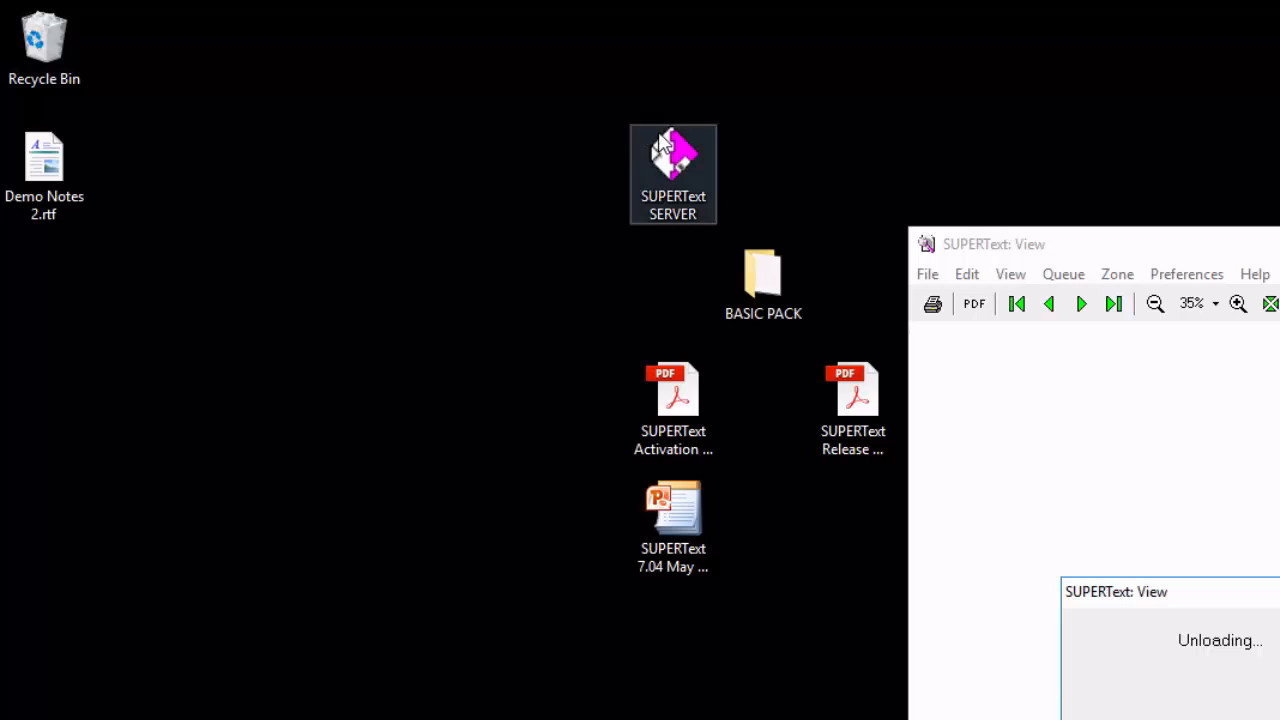
Launch SUPERText from the second user shortcut in the 01 - No PublishOnlyIndex folder of SUPERText SERVER.
{"action": "double_click", "coordinate": [668, 150]}
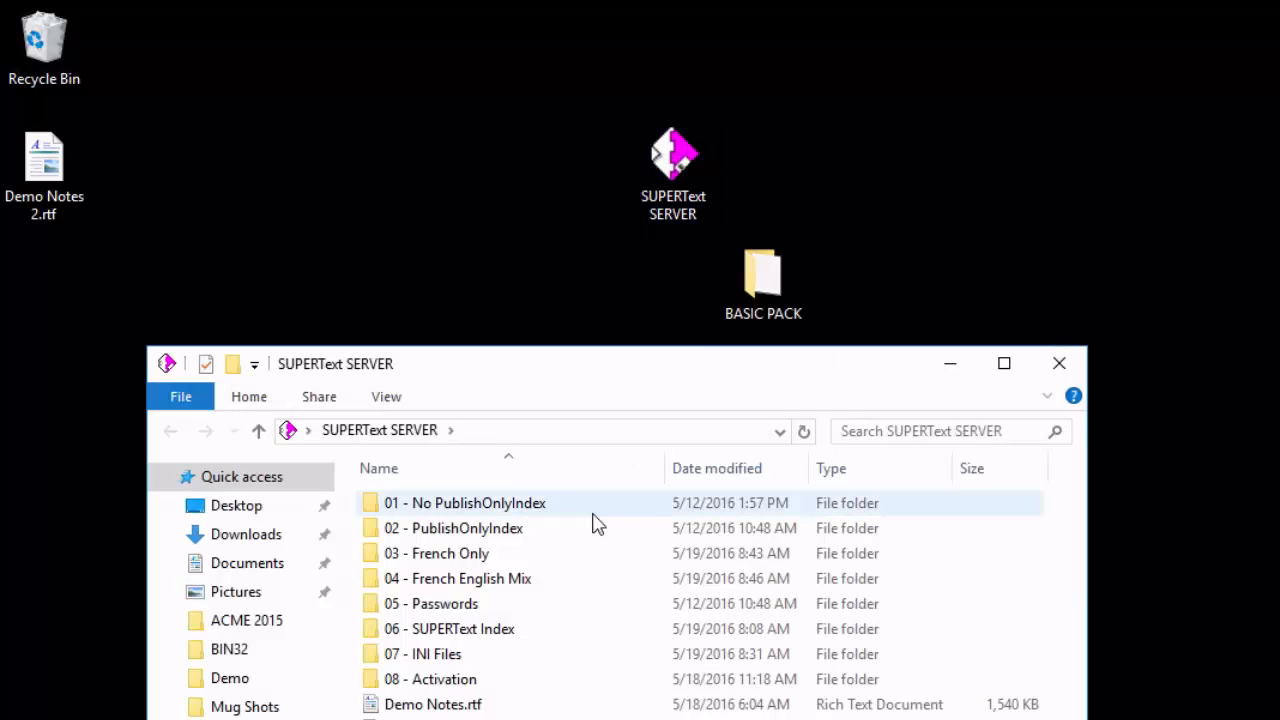
{"action": "left_click", "coordinate": [541, 510]}
{"action": "double_click", "coordinate": [541, 512]}
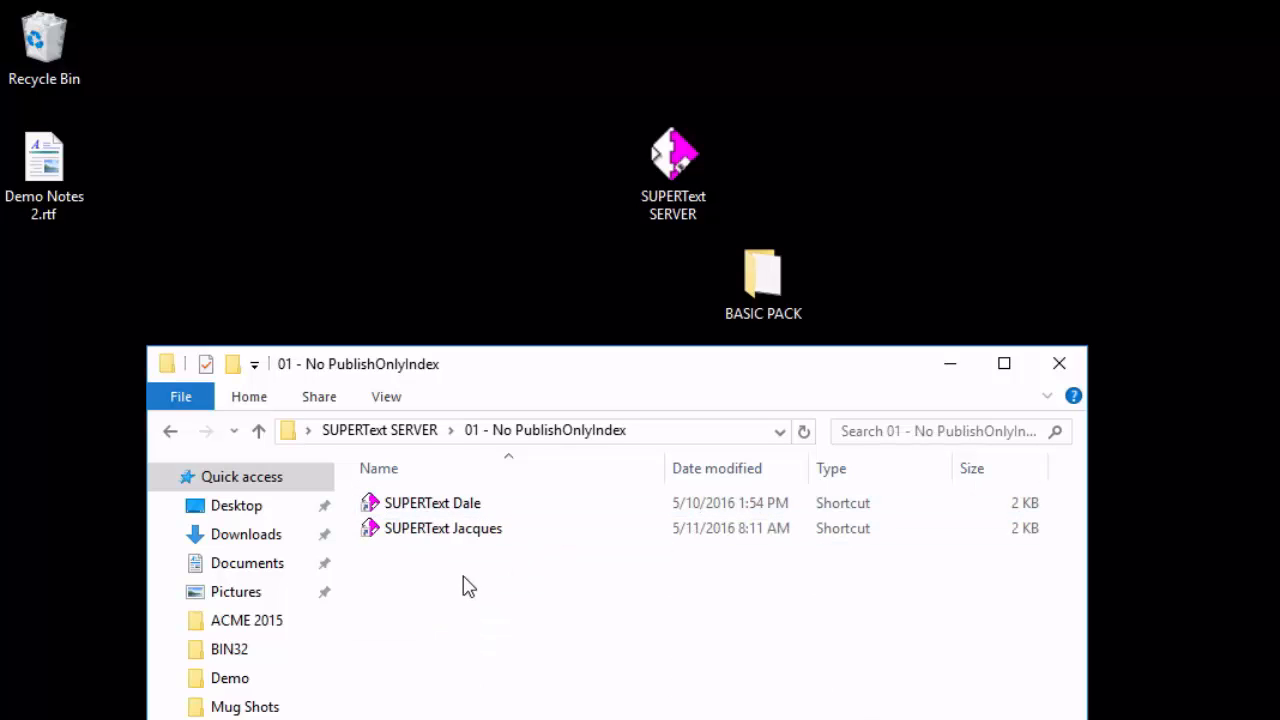
{"action": "double_click", "coordinate": [466, 536]}
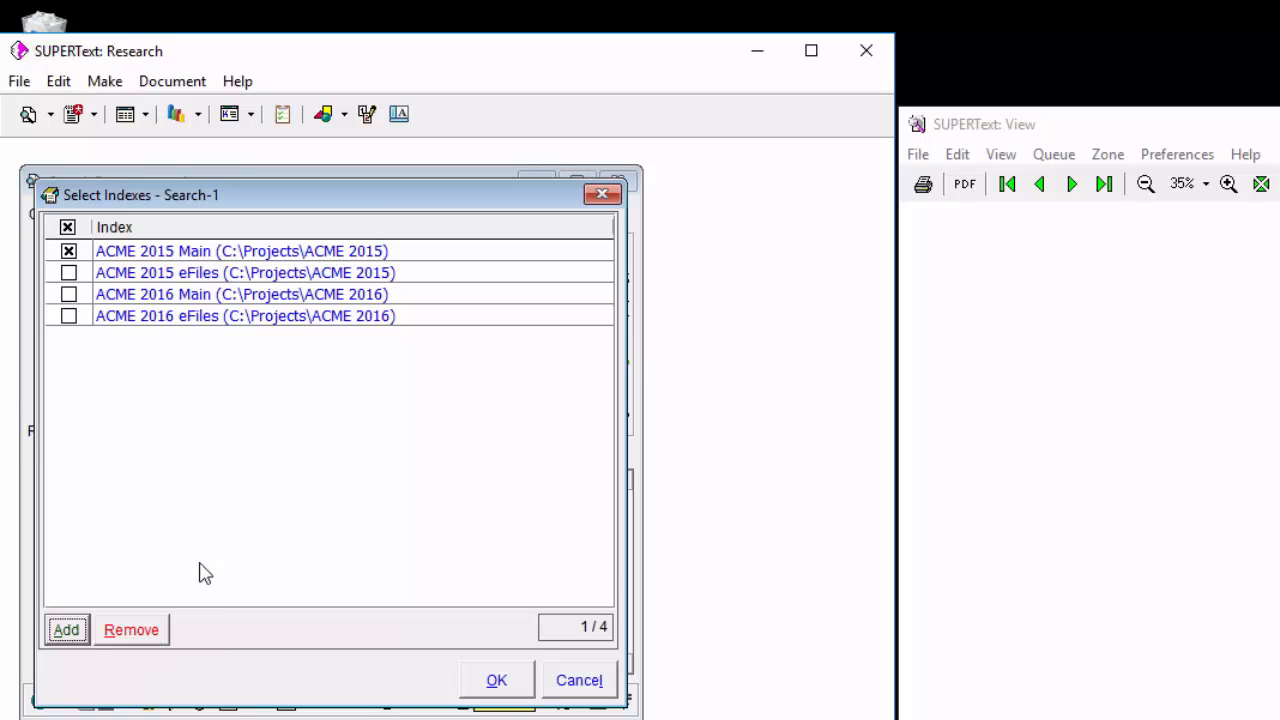
Check all ACME 2015 and 2016 indexes for the search at once, discard the selection, and close SUPERText.
{"action": "right_click", "coordinate": [475, 282]}
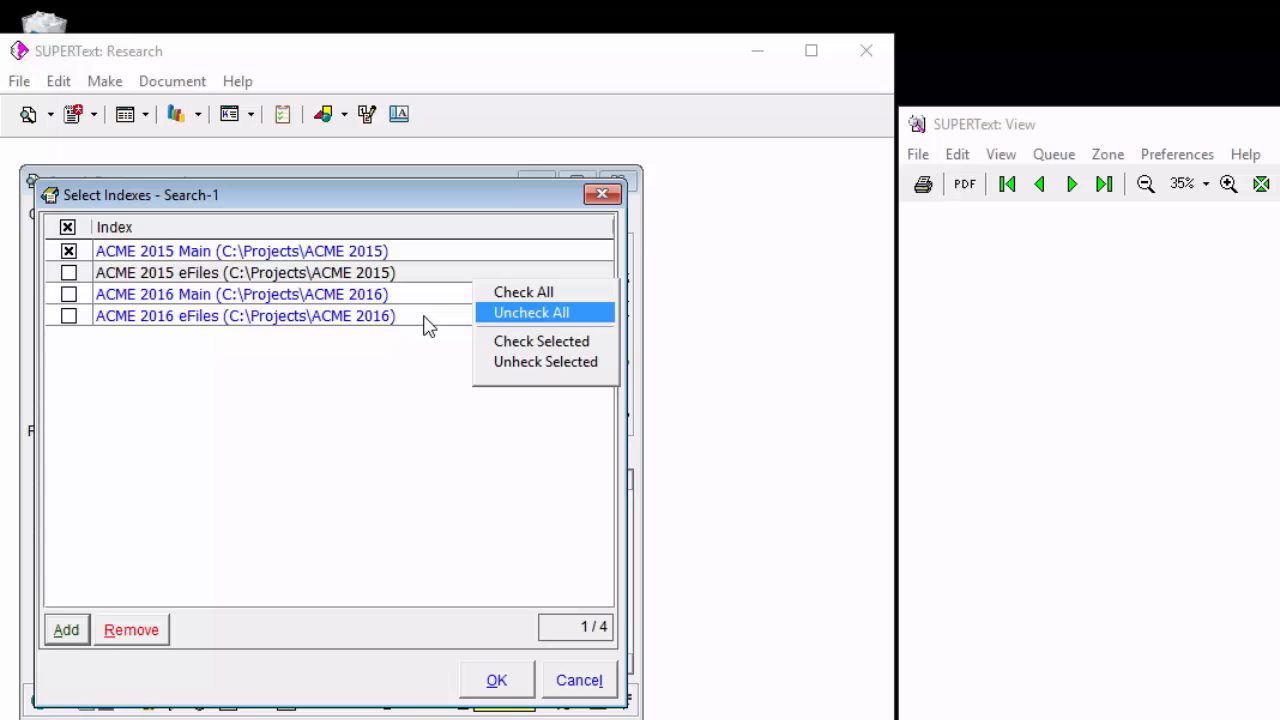
{"action": "left_click", "coordinate": [503, 292]}
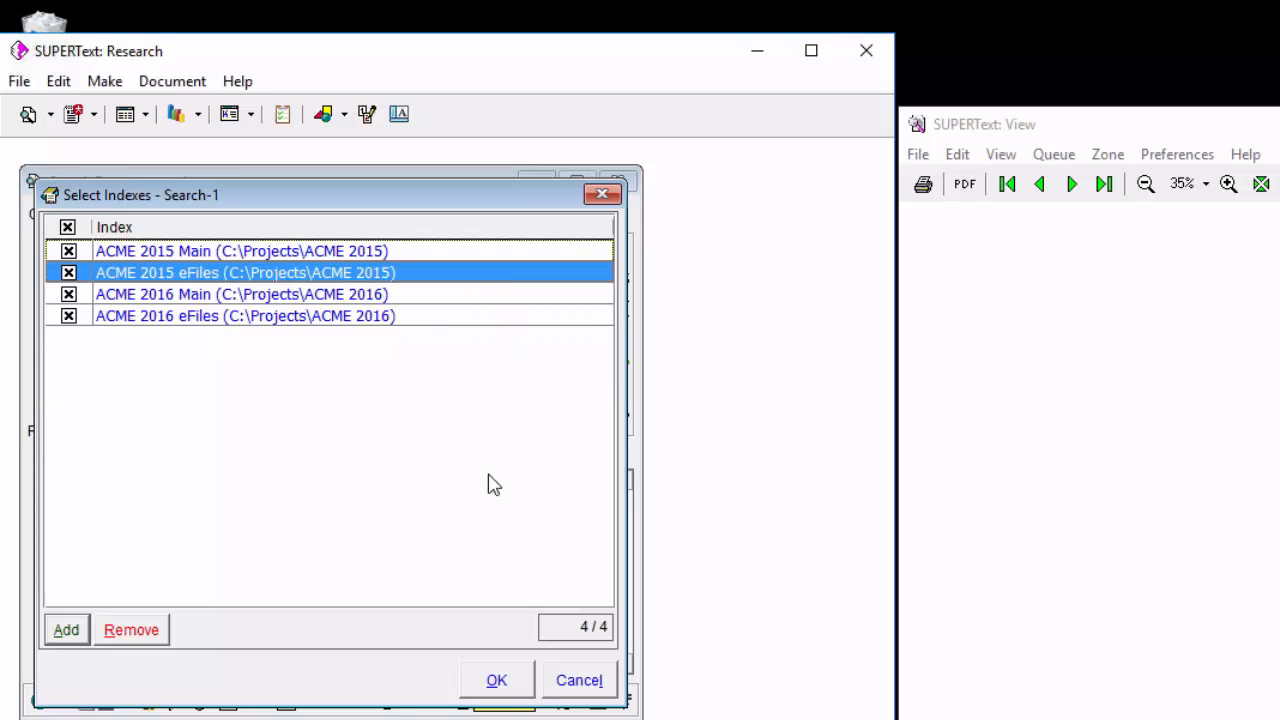
{"action": "left_click", "coordinate": [573, 683]}
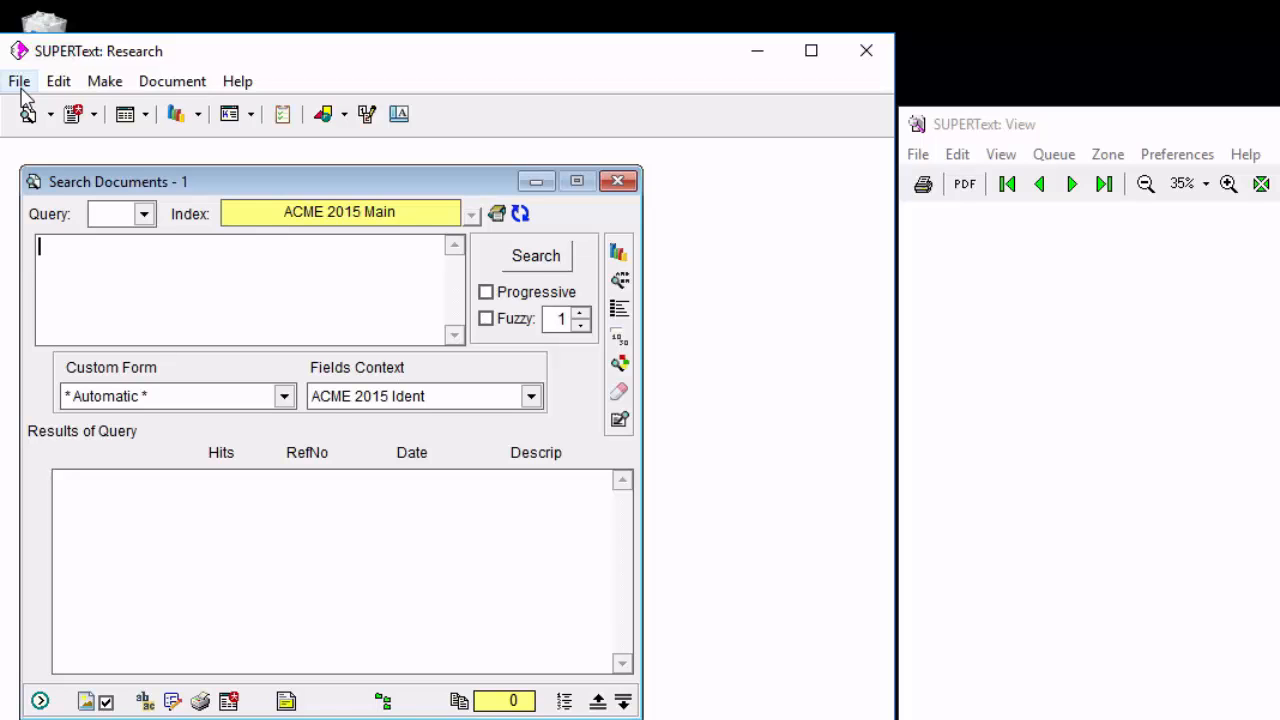
{"action": "left_click", "coordinate": [869, 51]}
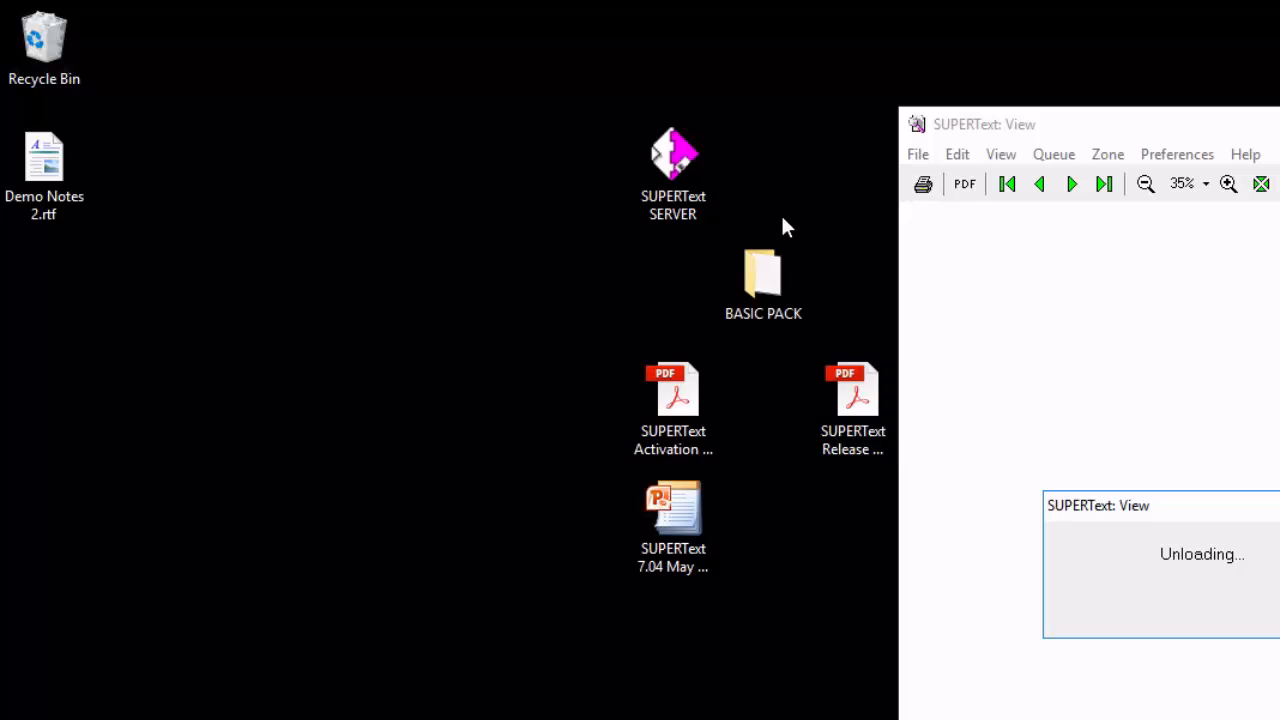
Launch SUPERText from the first user shortcut in the 05 - Passwords folder and log in as the master role with its password.
{"action": "double_click", "coordinate": [676, 160]}
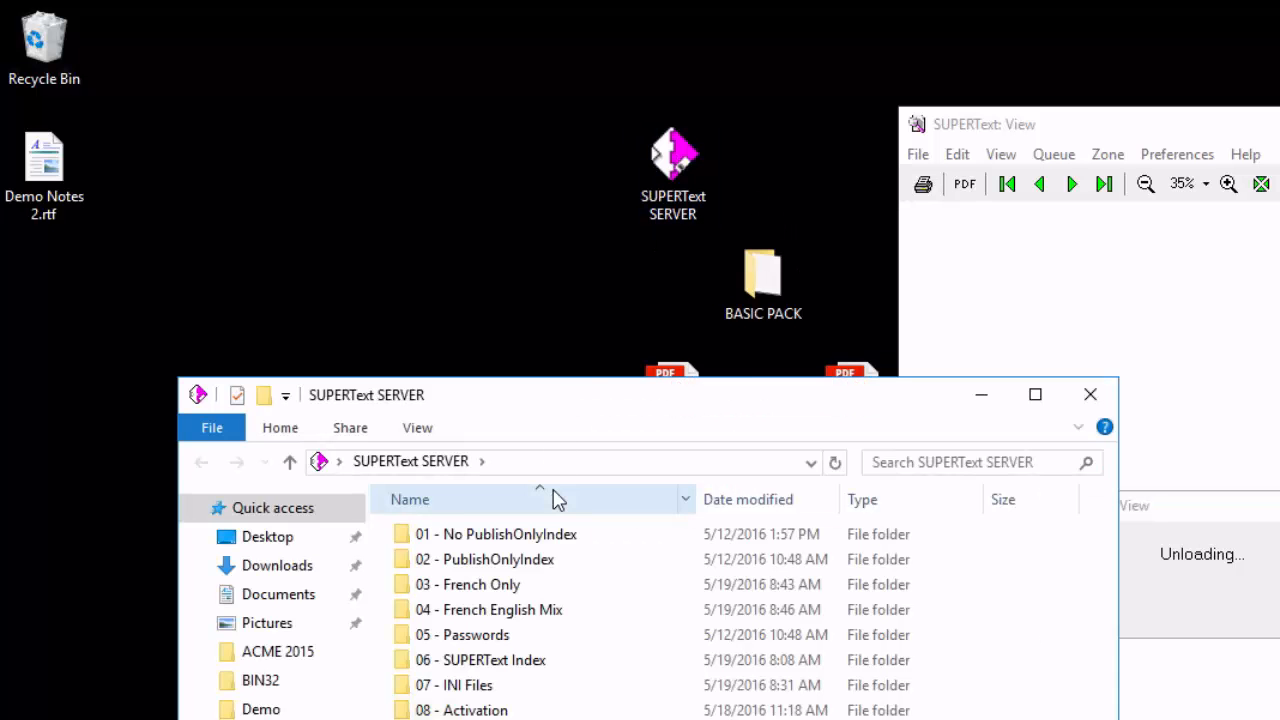
{"action": "double_click", "coordinate": [464, 645]}
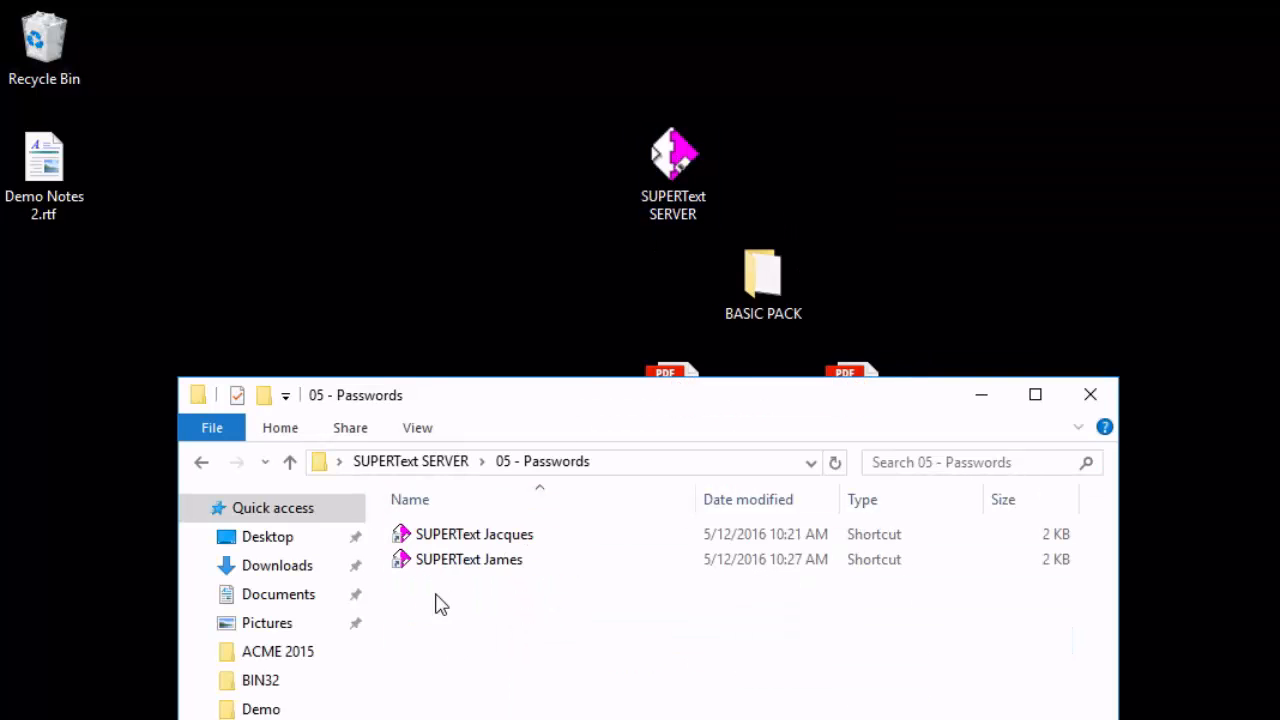
{"action": "left_click", "coordinate": [435, 538]}
{"action": "double_click", "coordinate": [435, 540]}
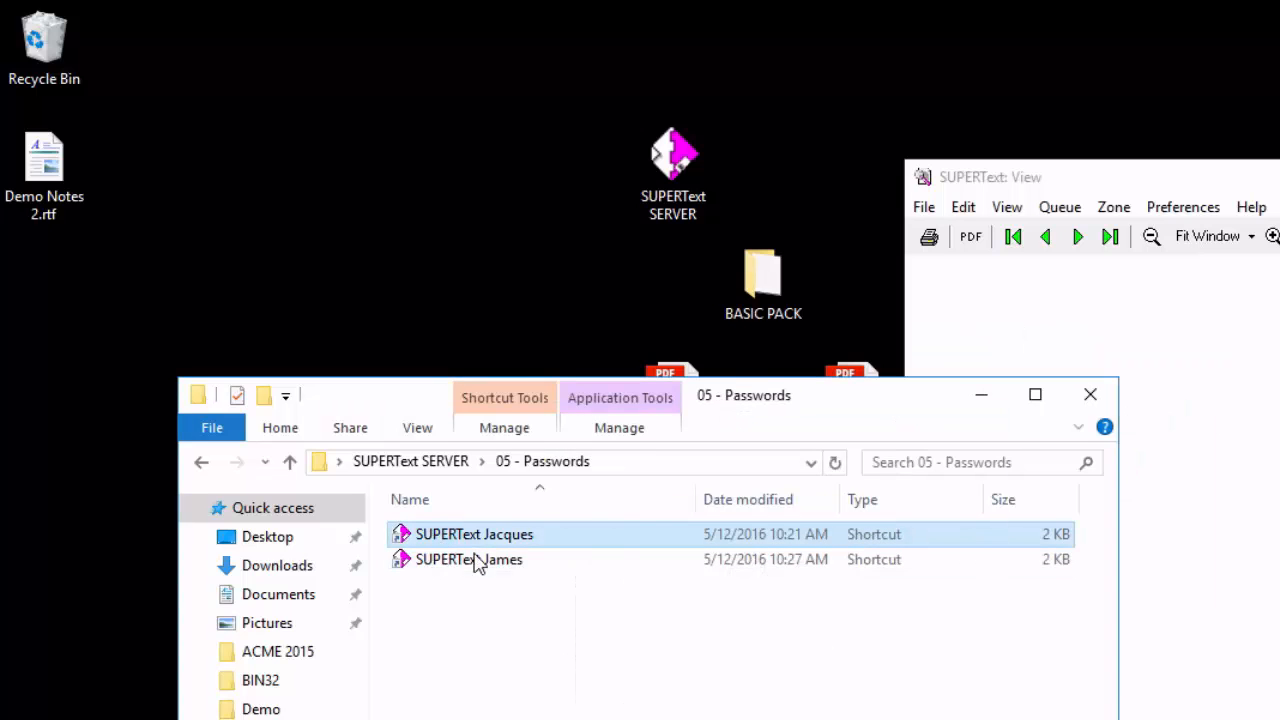
{"action": "left_click", "coordinate": [978, 398]}
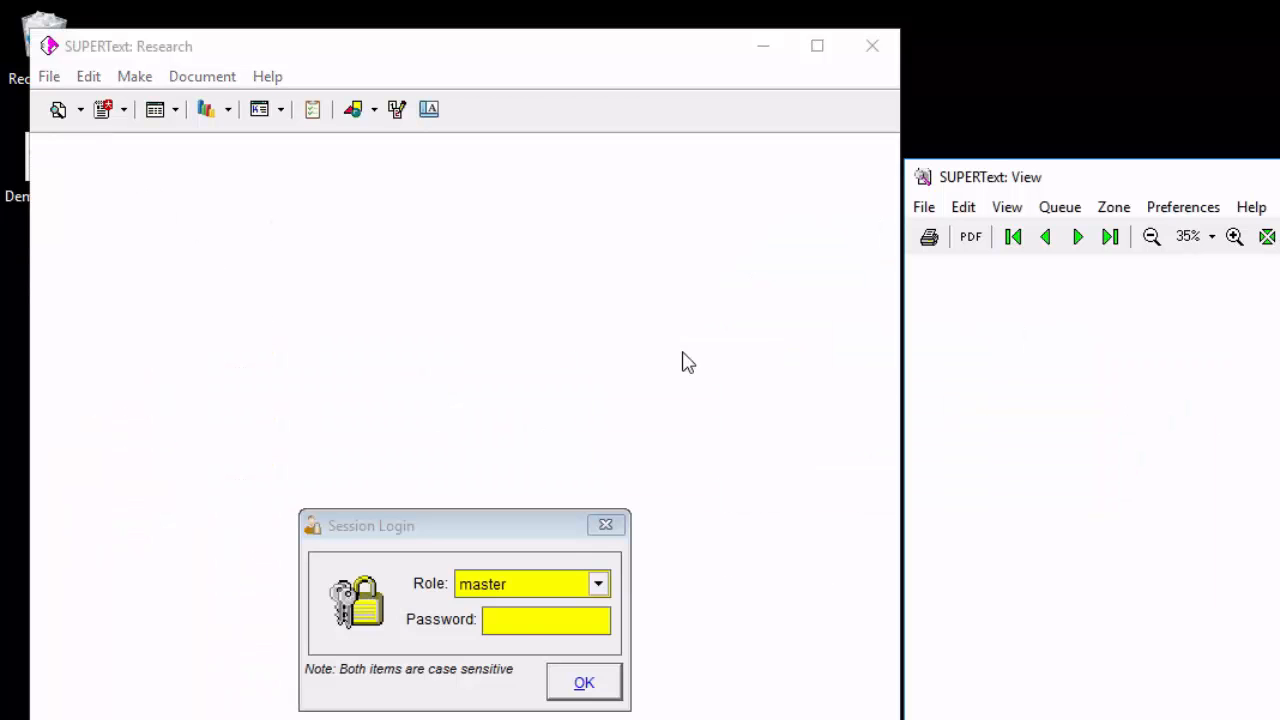
{"action": "type", "text": "******"}
{"action": "key", "text": "Return"}
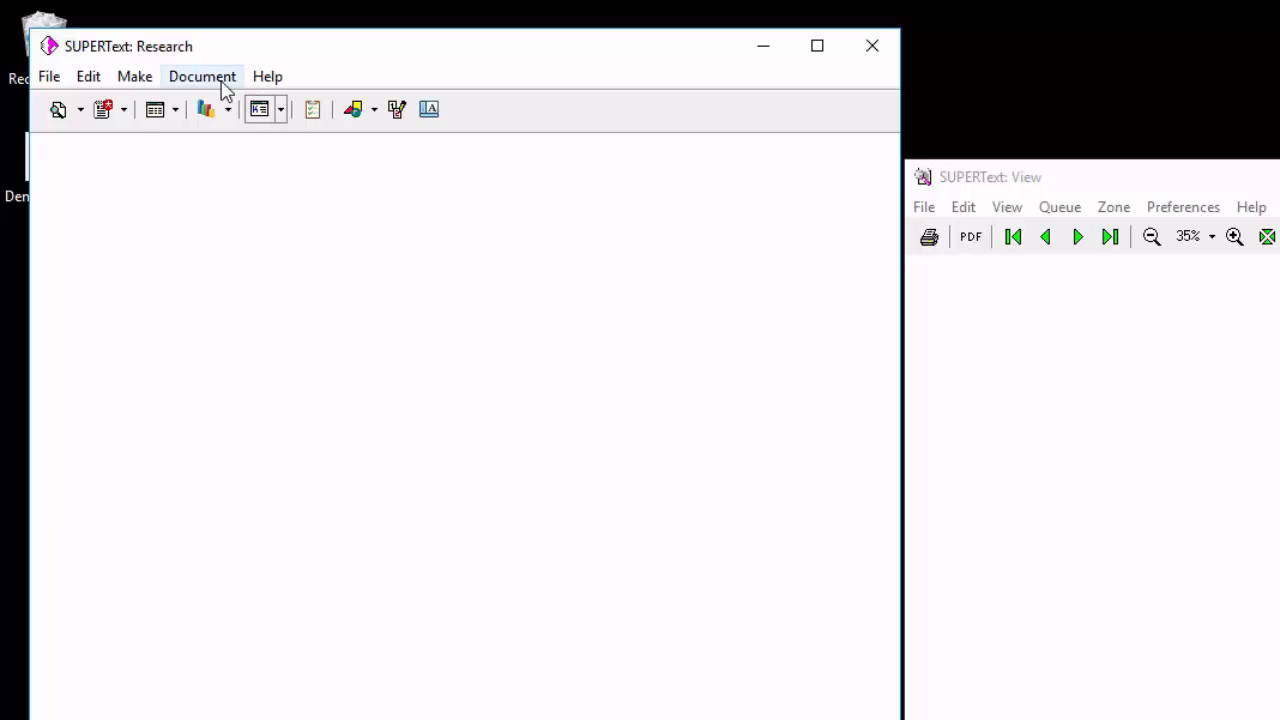
Open the access level passwords utility and examine the master level's Add Index References and Remove Index References rights.
{"action": "left_click", "coordinate": [48, 78]}
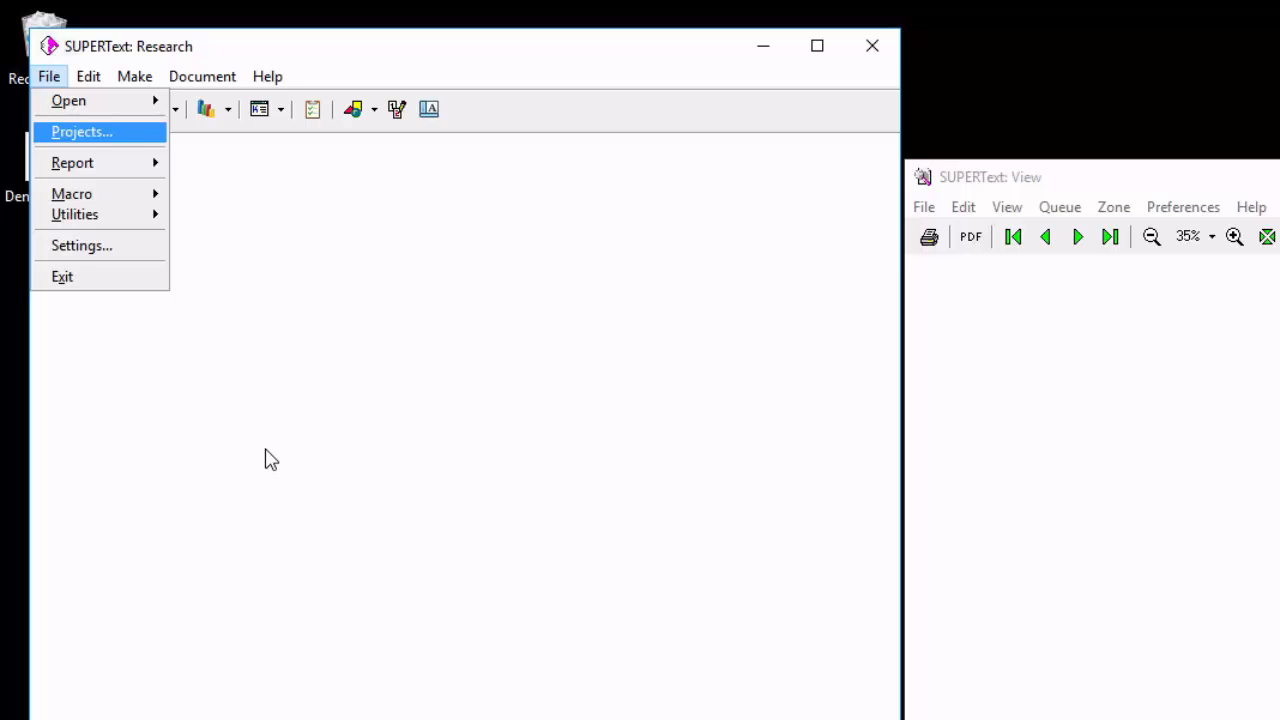
{"action": "mouse_move", "coordinate": [100, 214]}
{"action": "mouse_move", "coordinate": [287, 414]}
{"action": "left_click", "coordinate": [430, 411]}
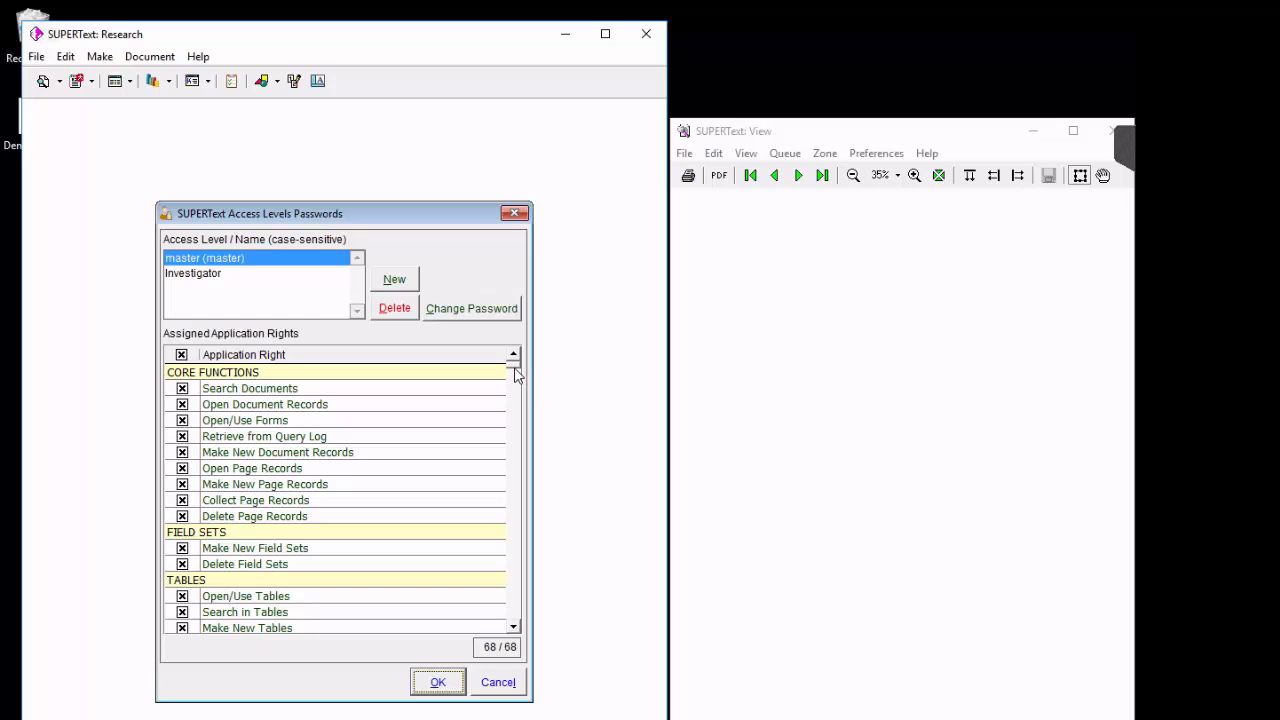
{"action": "left_click_drag", "start_coordinate": [516, 375], "coordinate": [519, 653]}
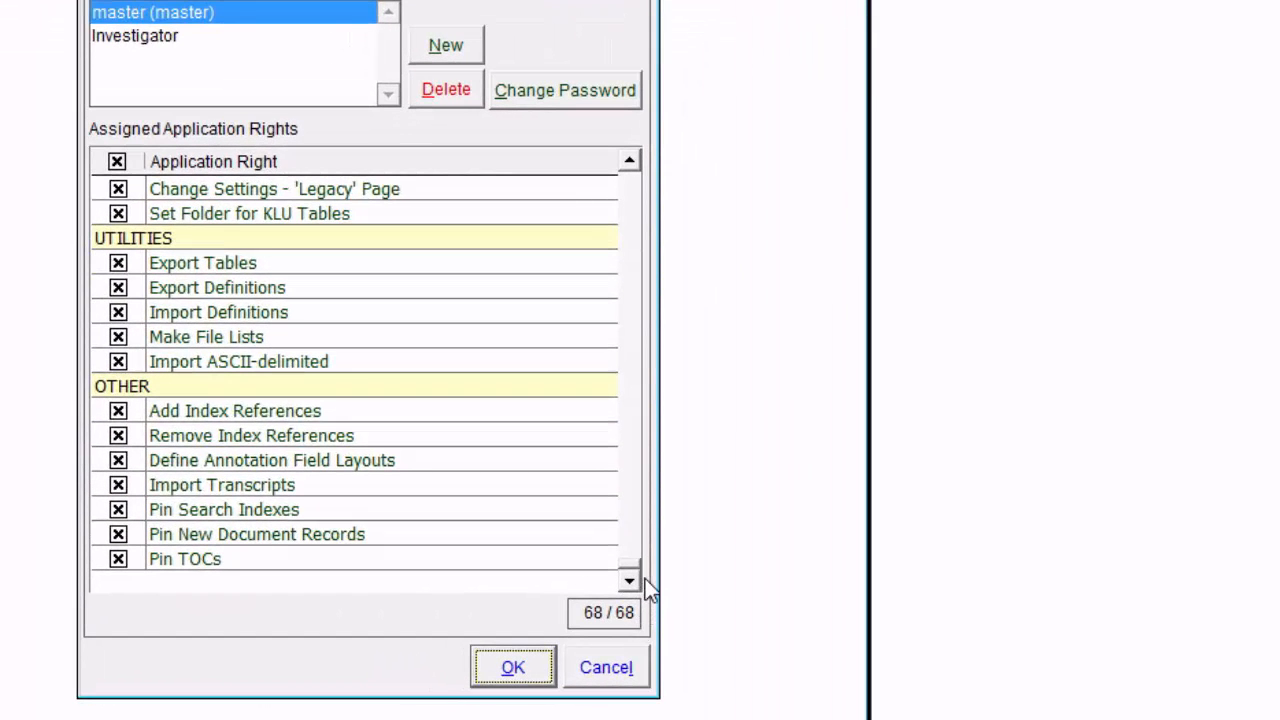
{"action": "left_click", "coordinate": [250, 409]}
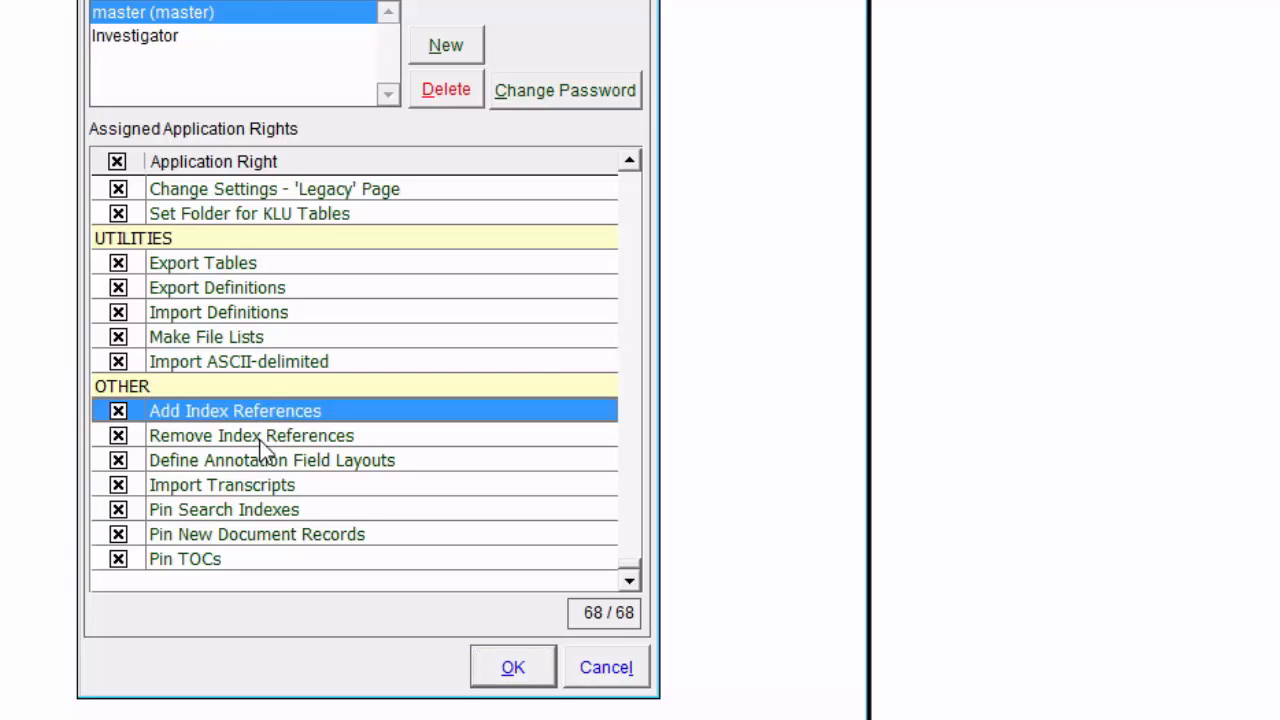
{"action": "left_click", "coordinate": [259, 437]}
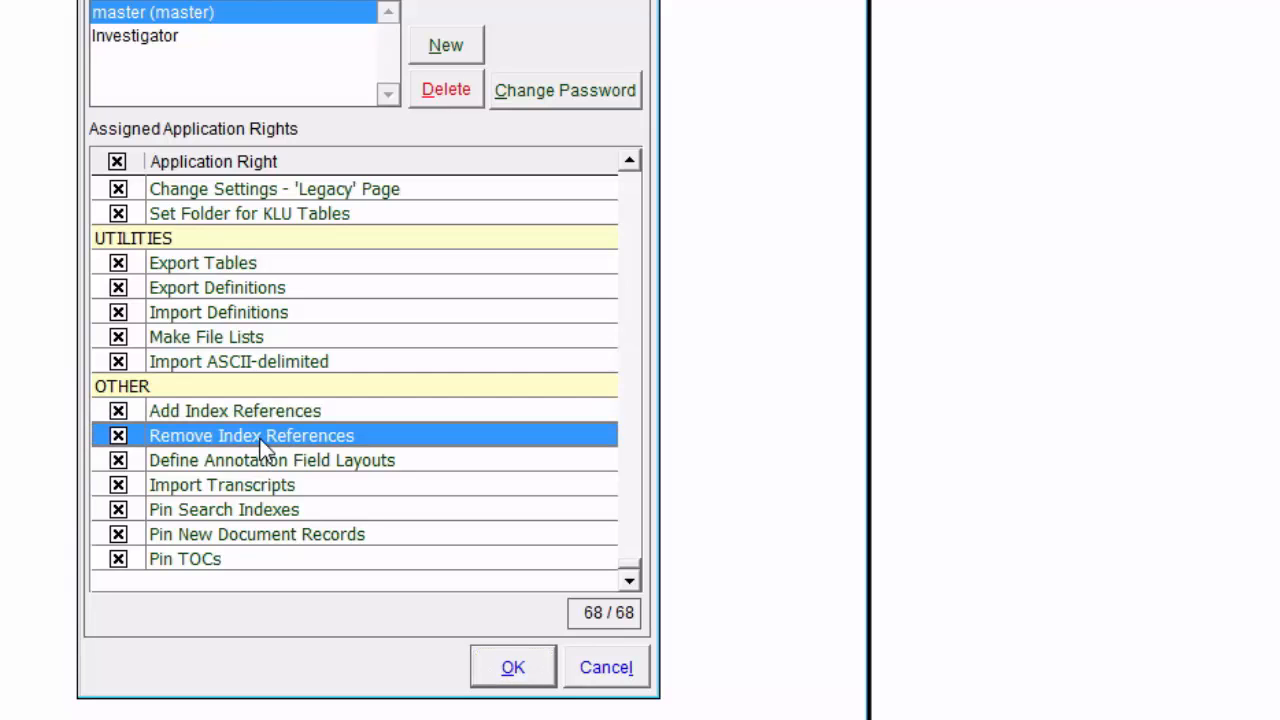
Tick the Add Index References right for the Investigator access level, discard the change, and close SUPERText.
{"action": "left_click", "coordinate": [120, 40]}
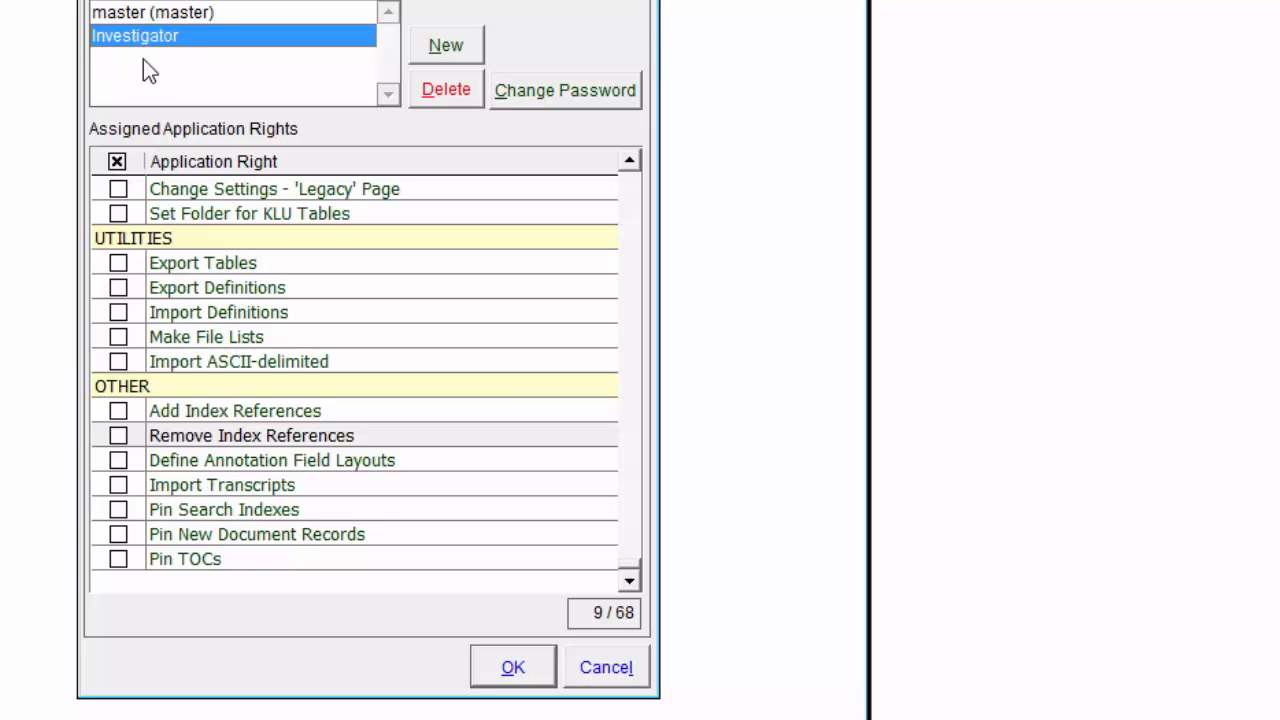
{"action": "left_click", "coordinate": [120, 411]}
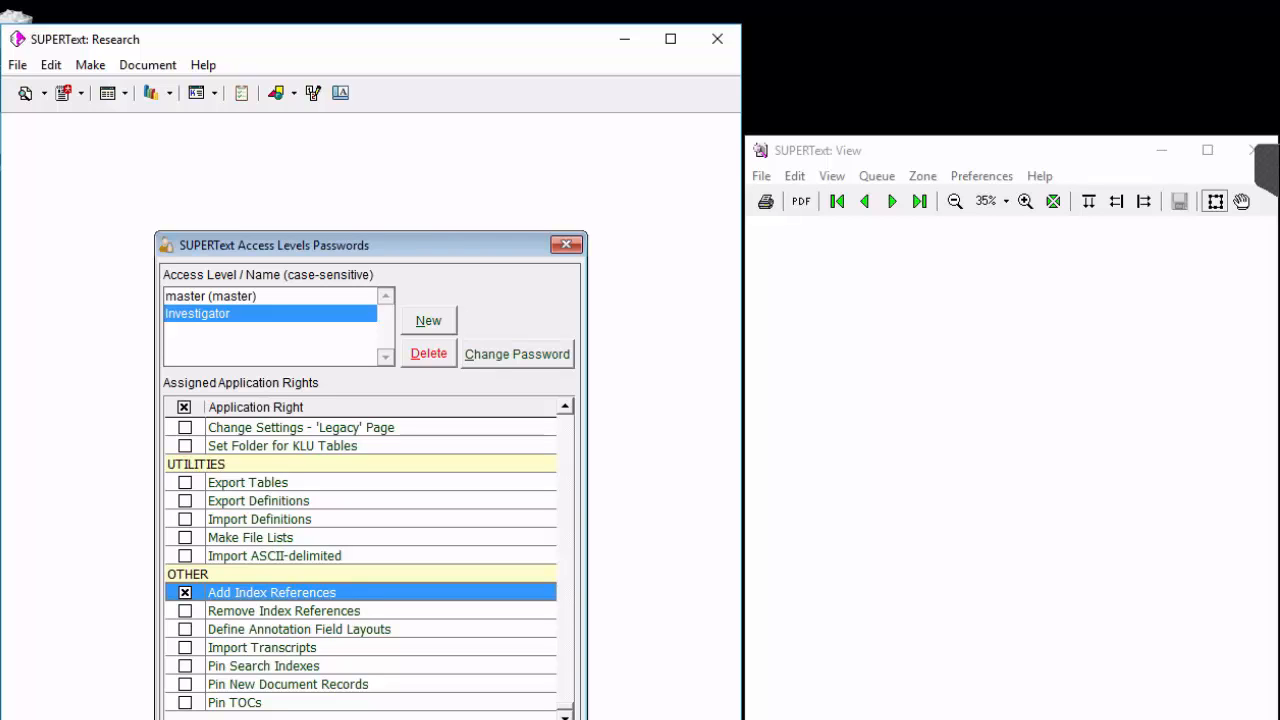
{"action": "key", "text": "Escape"}
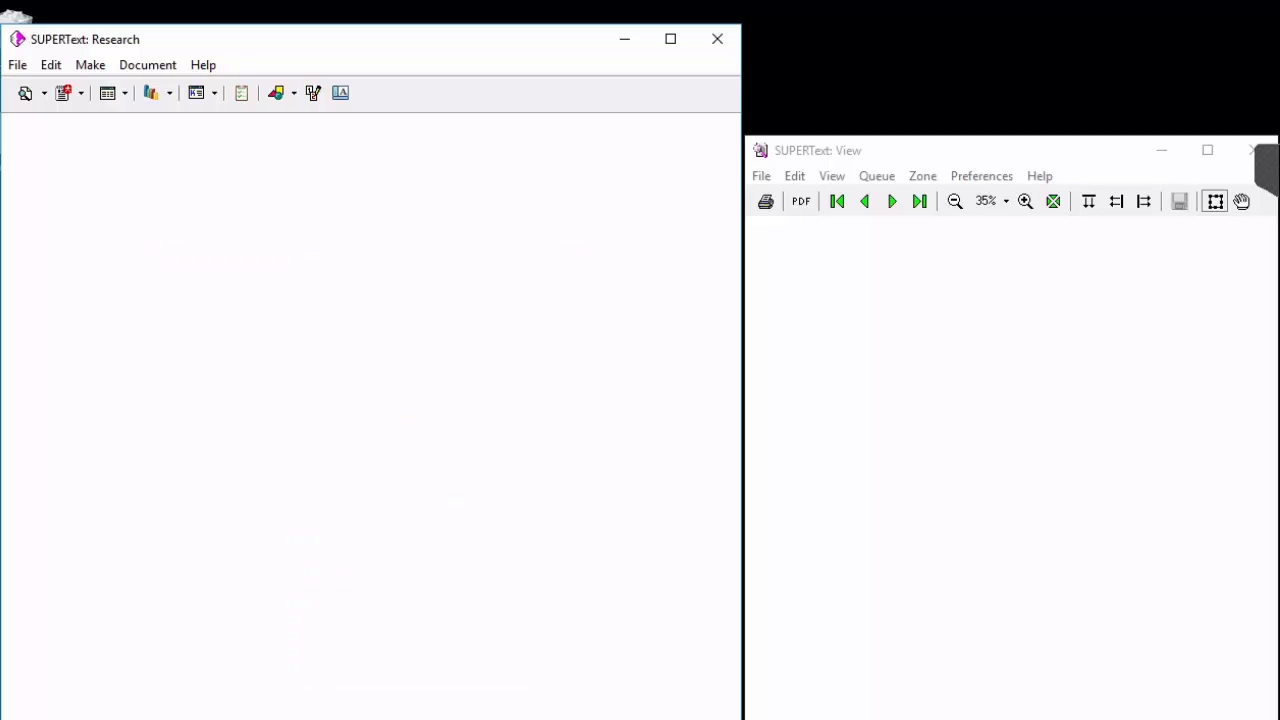
{"action": "left_click", "coordinate": [717, 38]}
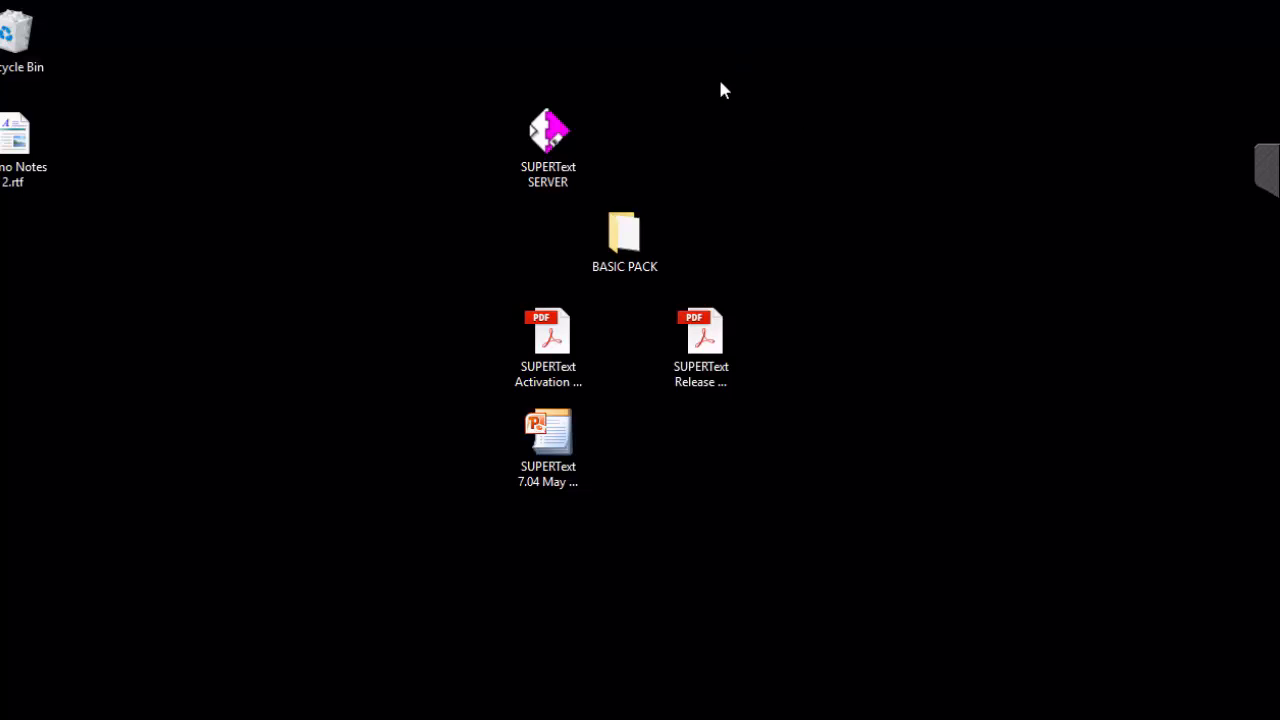
Open _startup.ST from the BIN32 folder linked in 07 - INI Files and highlight the FolderGroupingField=FolderRef and DocumentGroupingField=Category lines.
{"action": "double_click", "coordinate": [553, 133]}
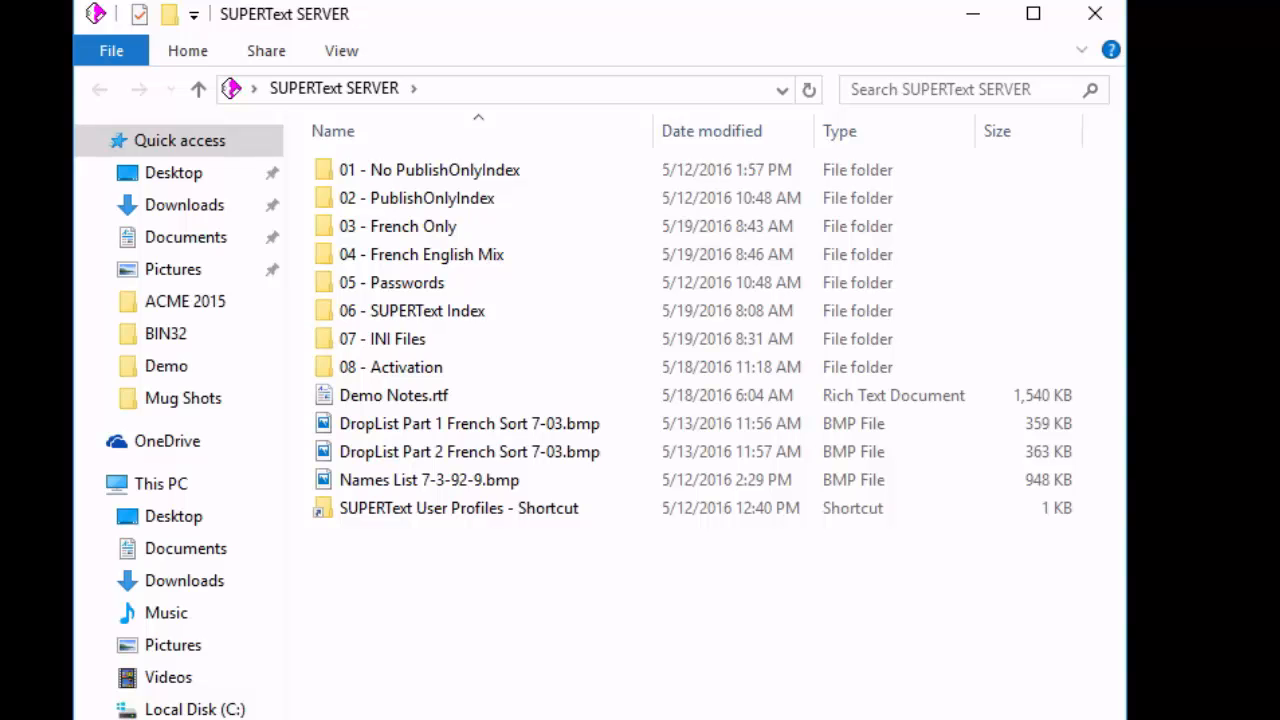
{"action": "double_click", "coordinate": [403, 343]}
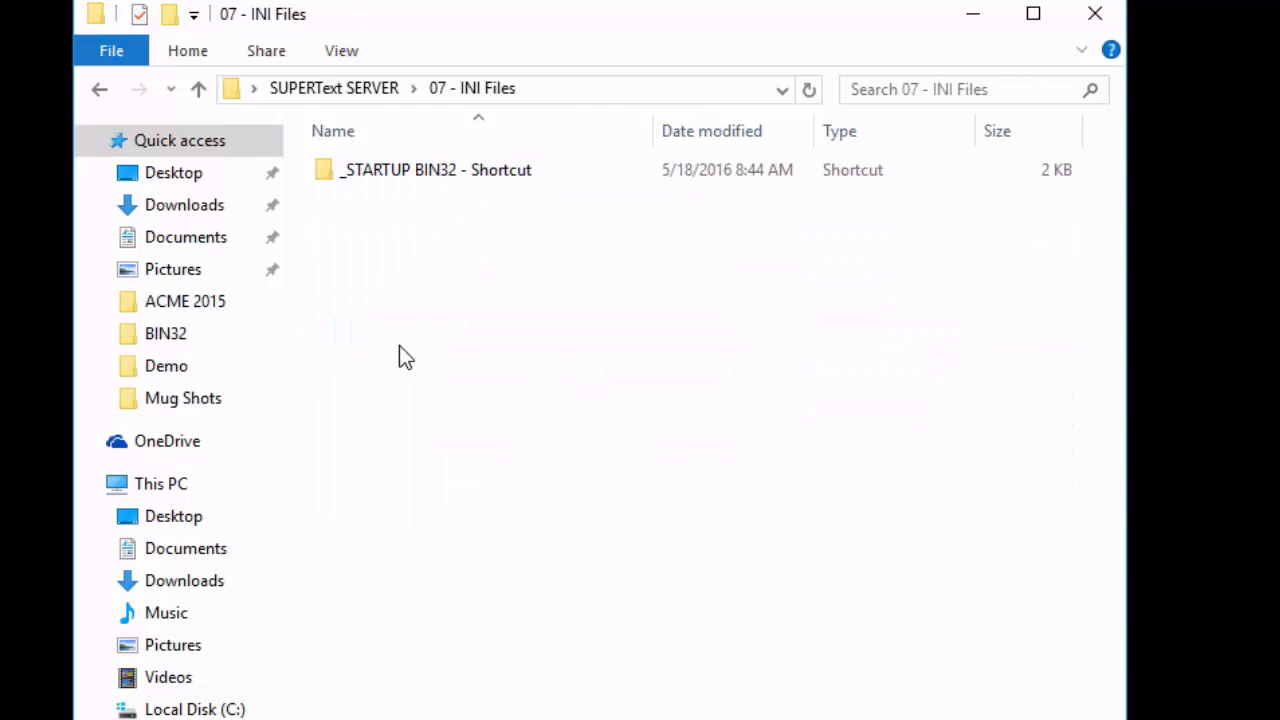
{"action": "double_click", "coordinate": [403, 176]}
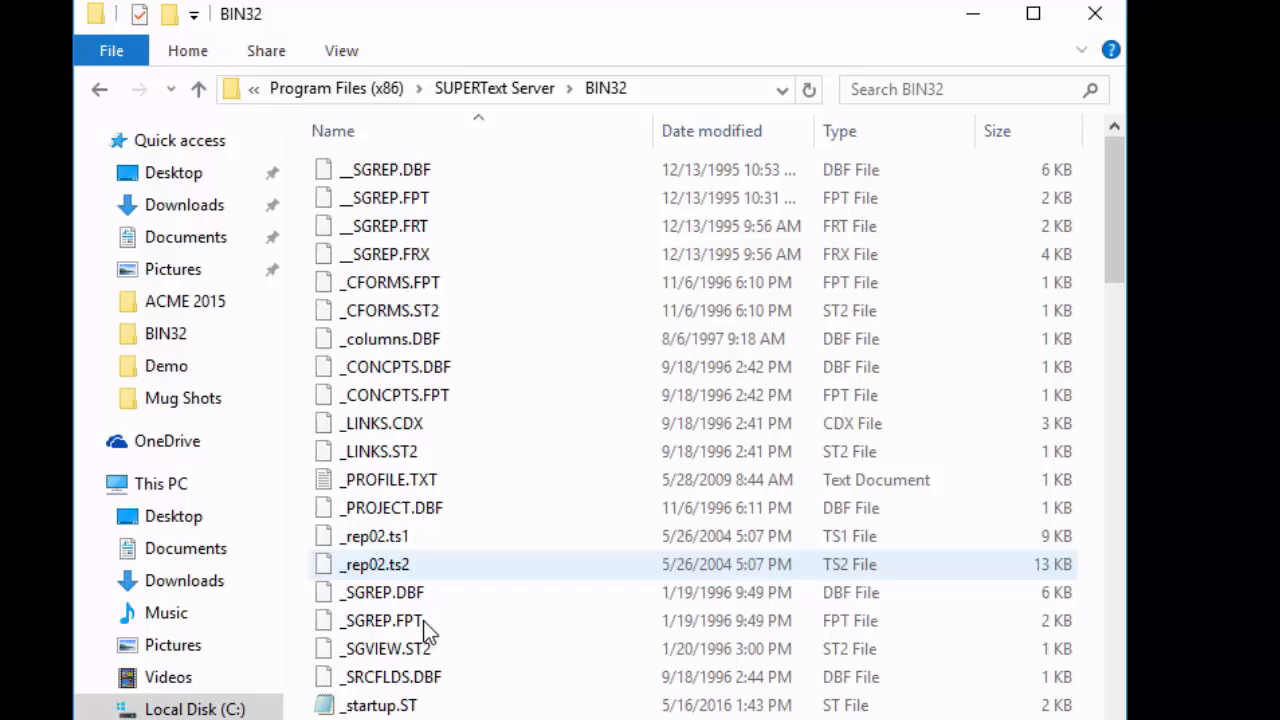
{"action": "double_click", "coordinate": [423, 705]}
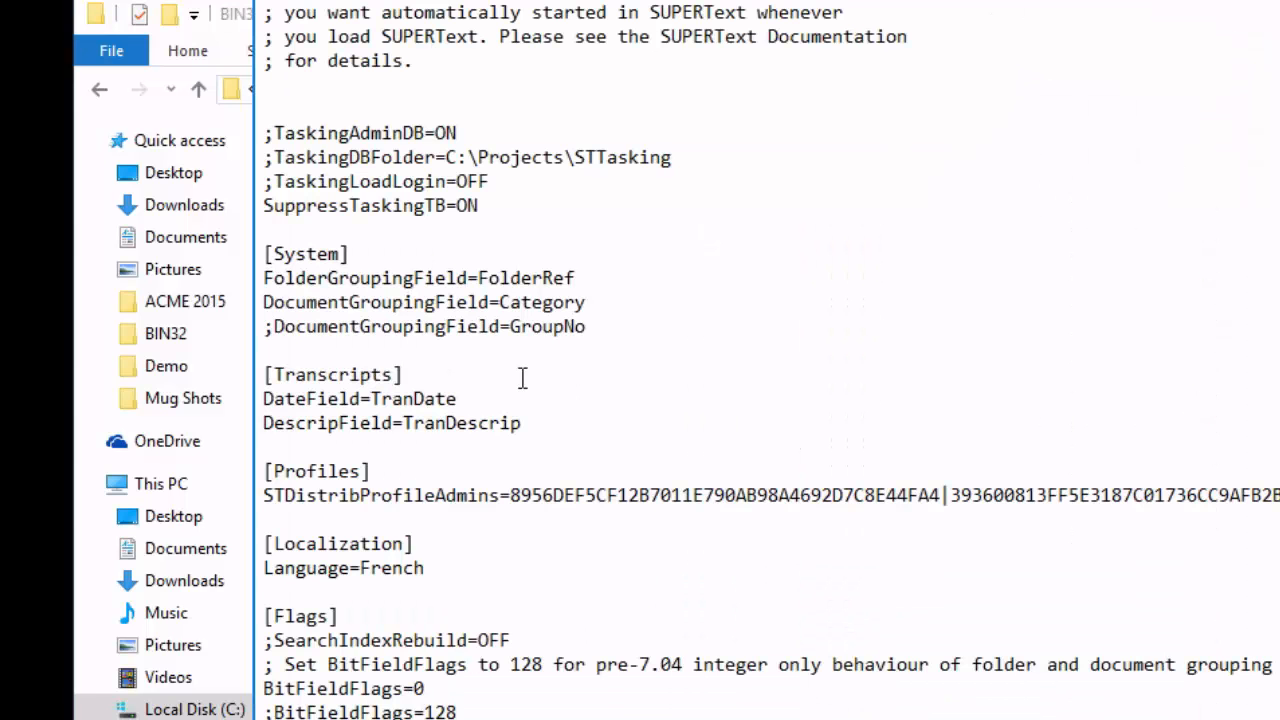
{"action": "left_click_drag", "start_coordinate": [610, 312], "coordinate": [277, 300]}
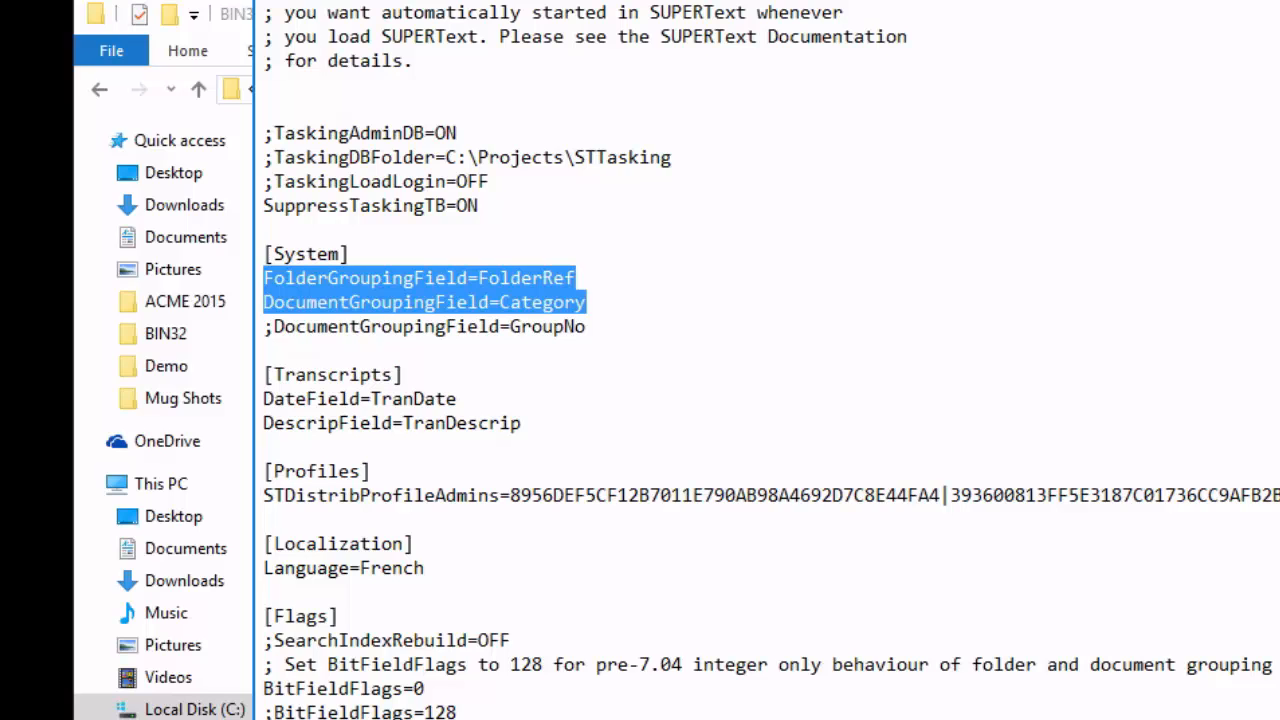
Close the _startup.ST file and return to the main SUPERText SERVER folder.
{"action": "left_click", "coordinate": [1279, 2]}
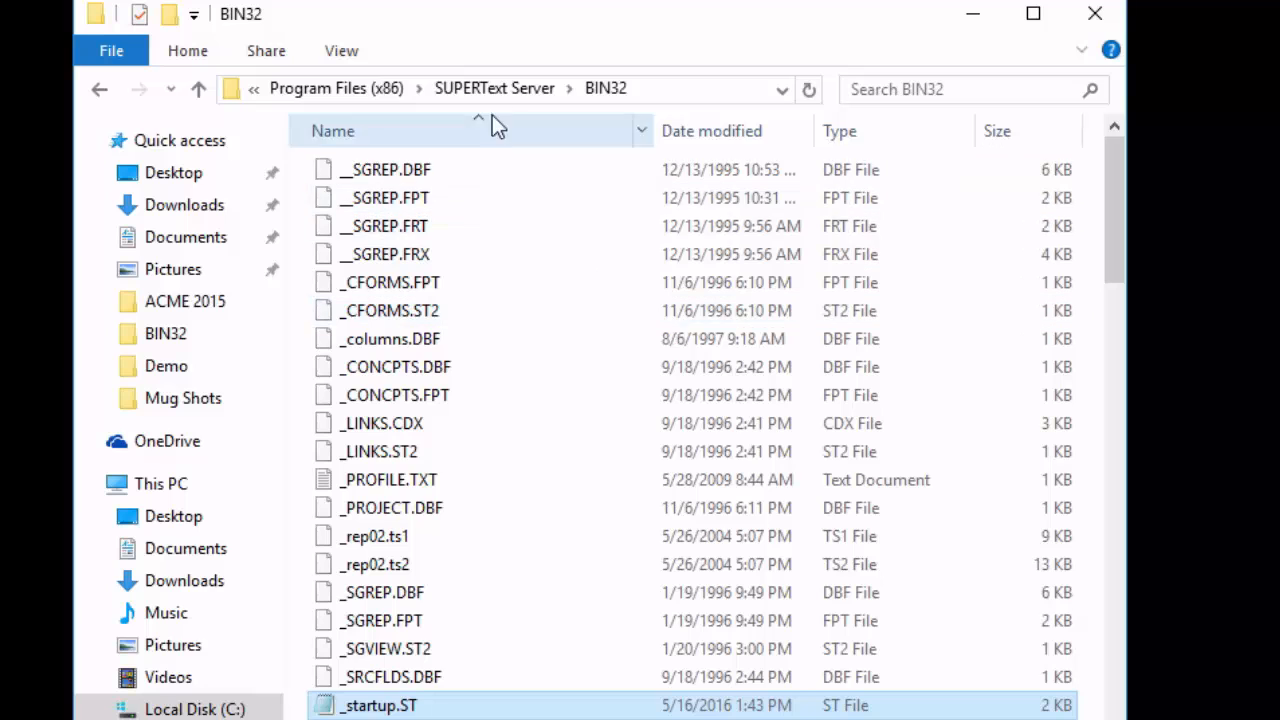
{"action": "left_click", "coordinate": [493, 89]}
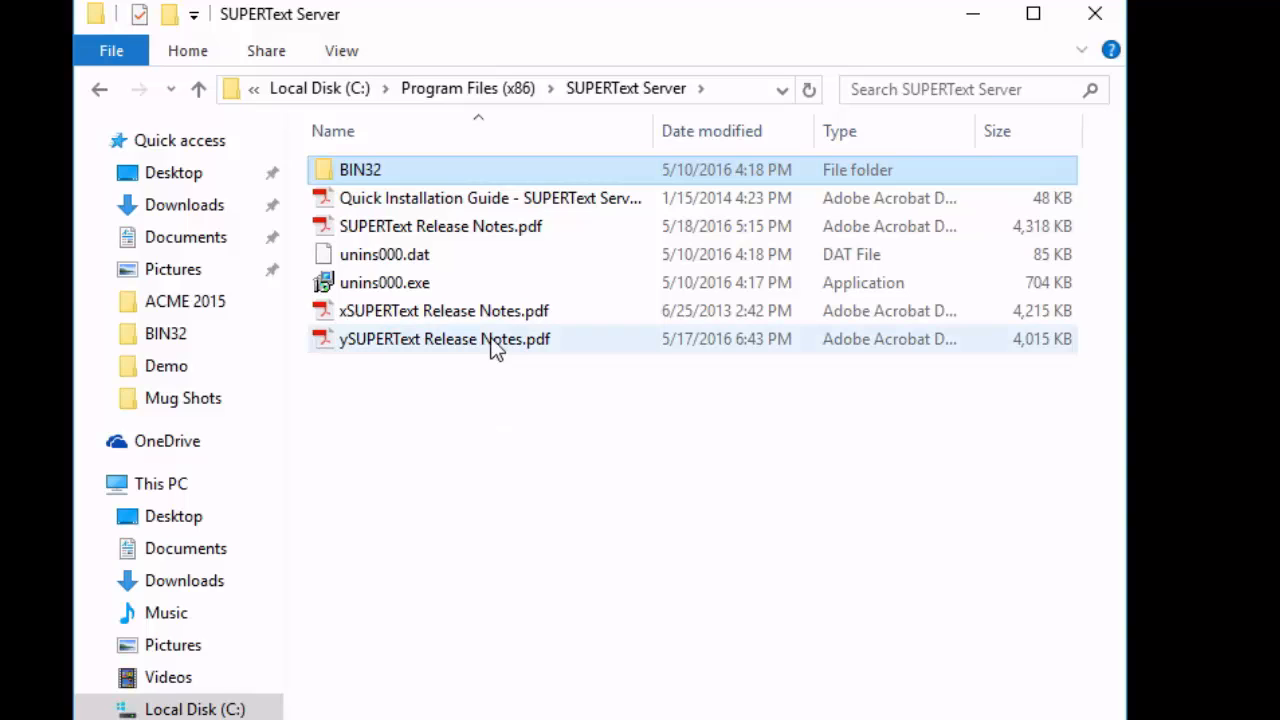
{"action": "left_click", "coordinate": [101, 87]}
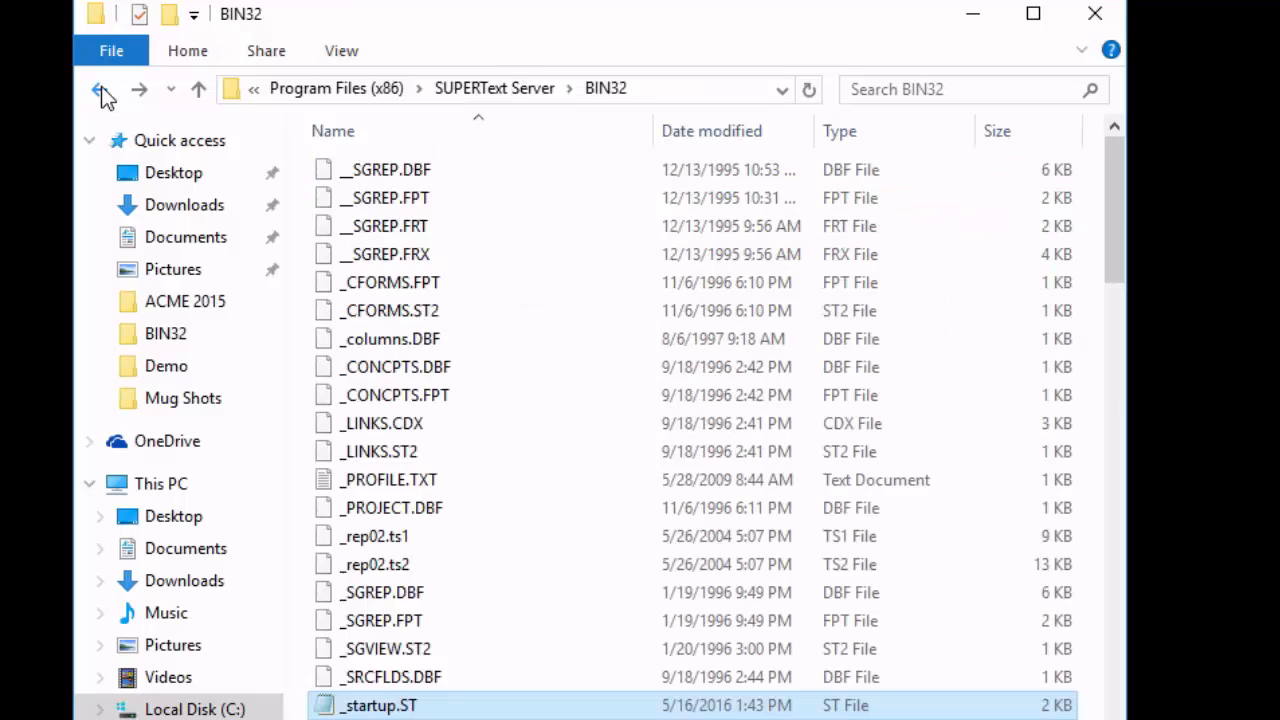
{"action": "left_click", "coordinate": [101, 87]}
{"action": "left_click", "coordinate": [101, 87]}
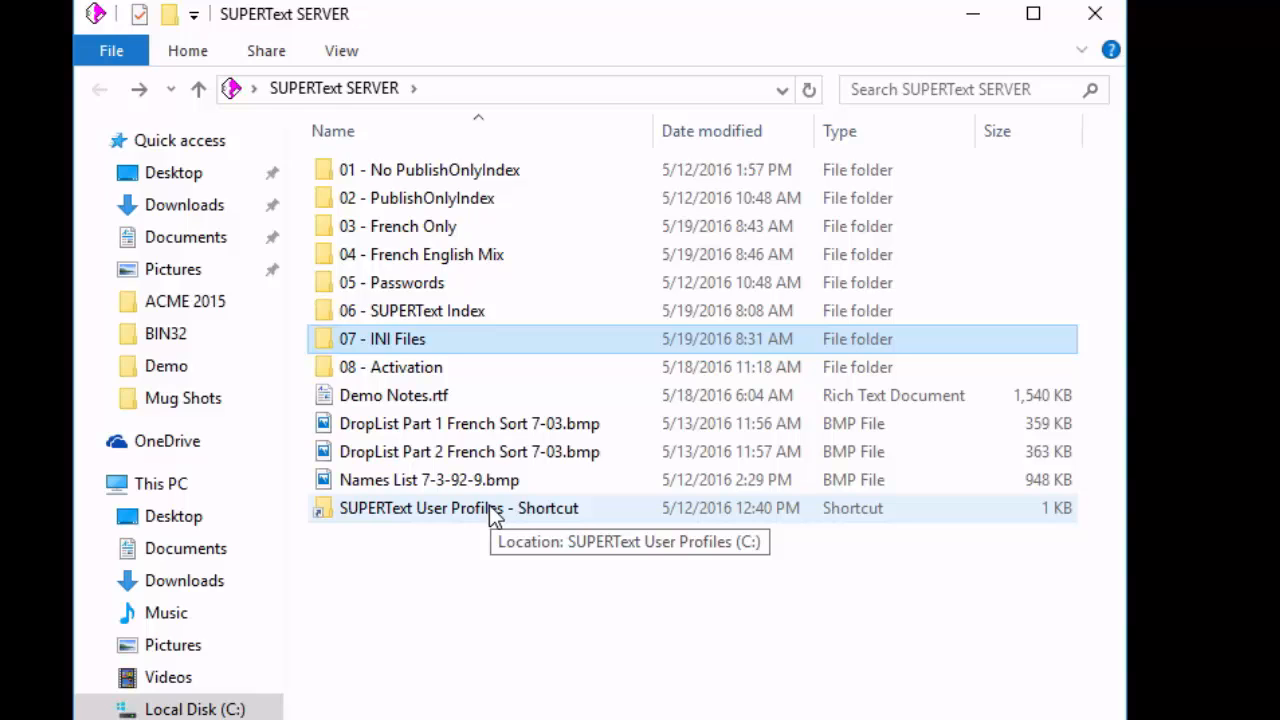
{"action": "double_click", "coordinate": [414, 339]}
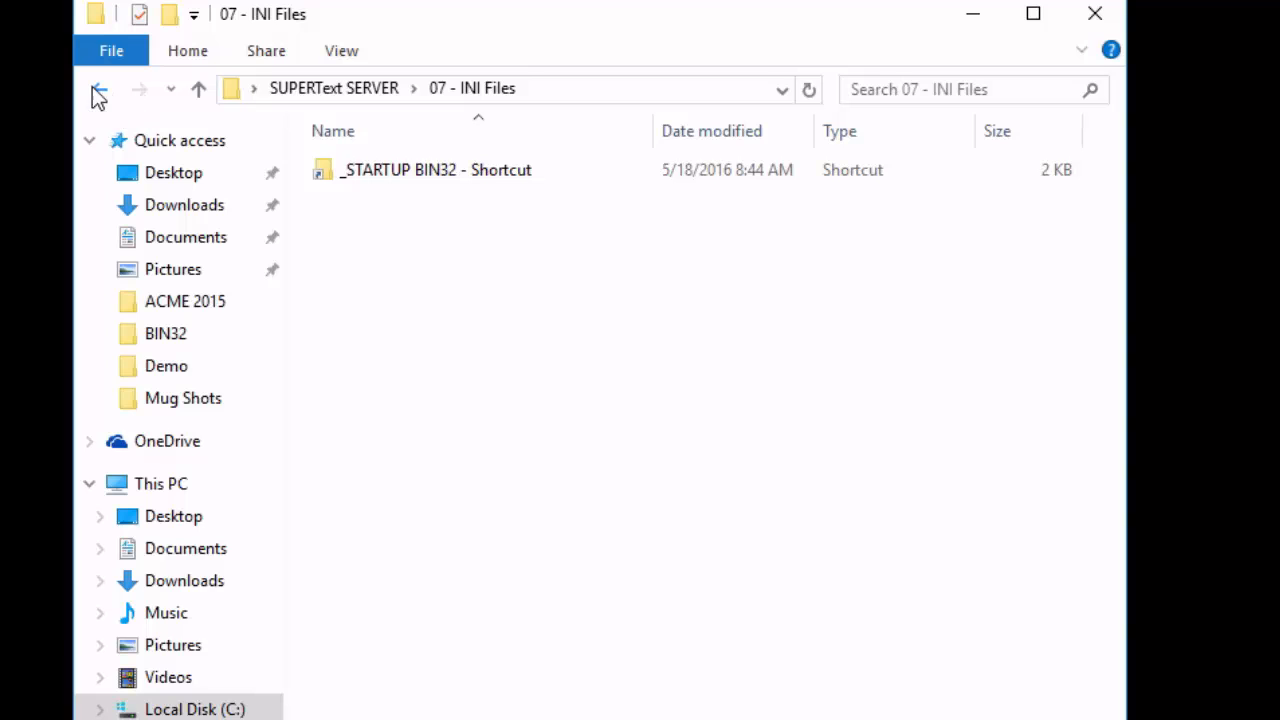
{"action": "left_click", "coordinate": [94, 87]}
Open the Windows Virtual Store shortcut in the 06 - SUPERText Index folder and highlight VirtualStore\Windows in the folder path.
{"action": "double_click", "coordinate": [422, 310]}
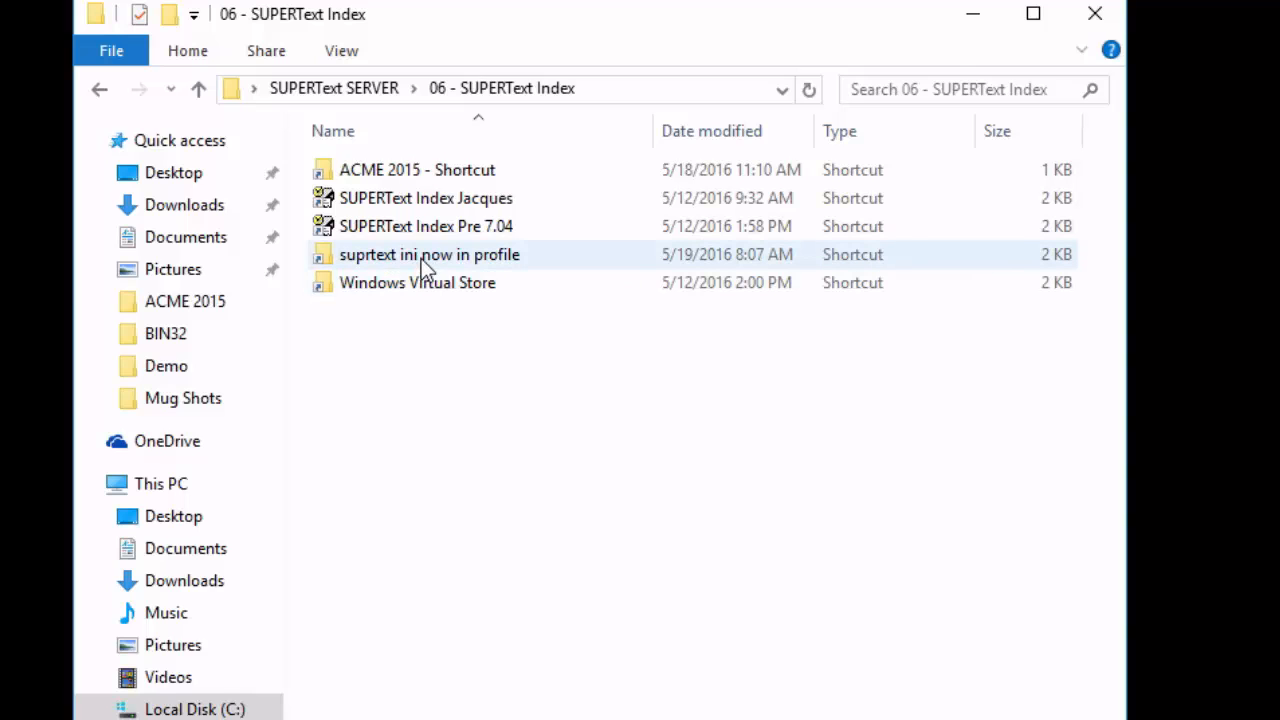
{"action": "mouse_move", "coordinate": [421, 258]}
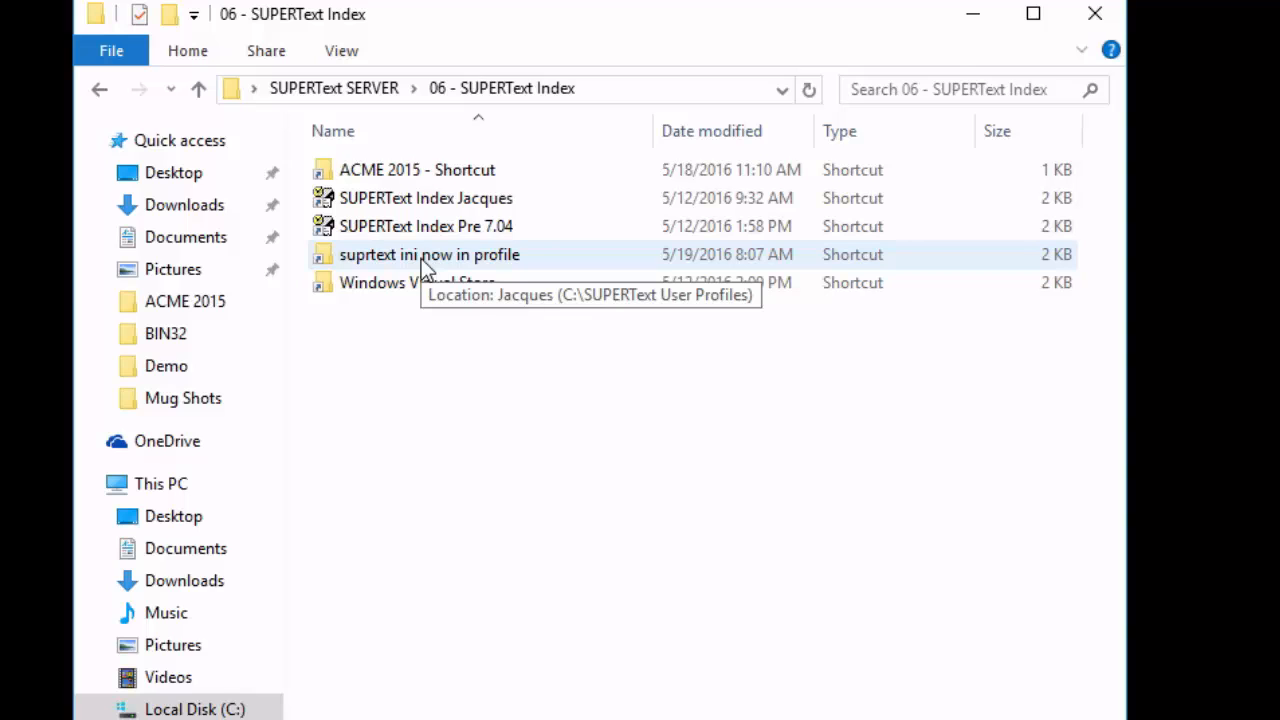
{"action": "mouse_move", "coordinate": [484, 293]}
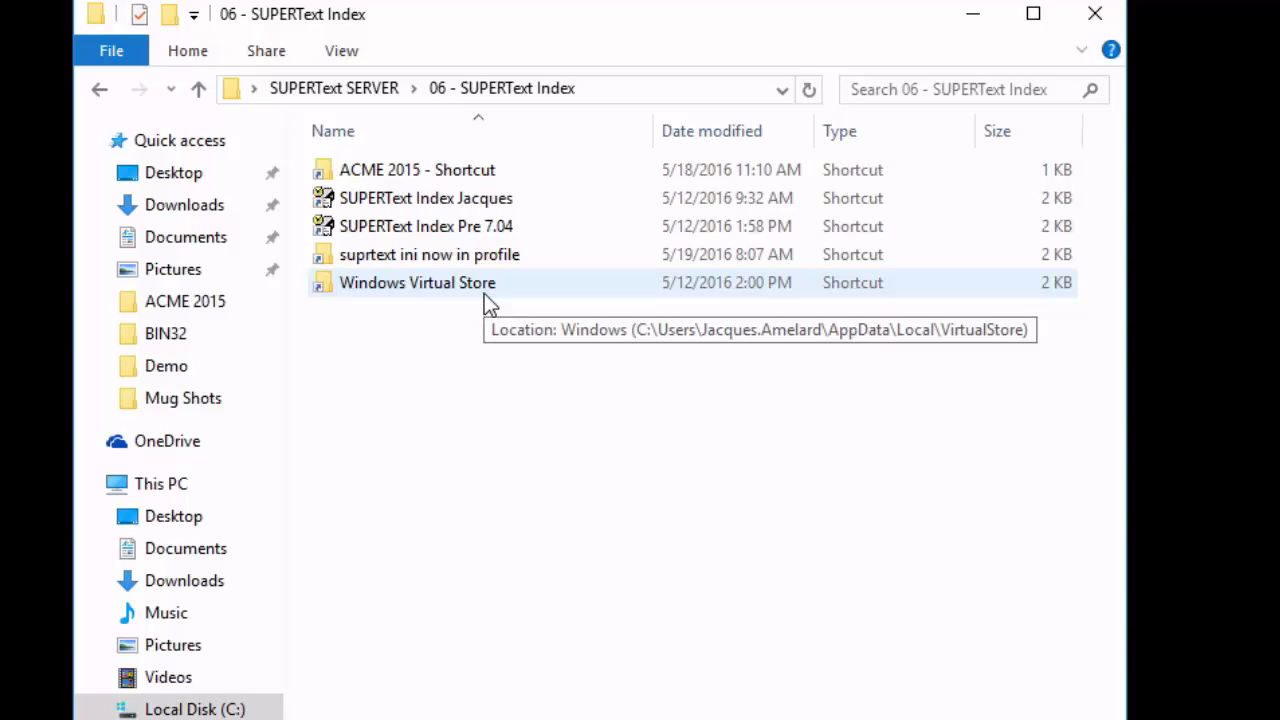
{"action": "double_click", "coordinate": [484, 293]}
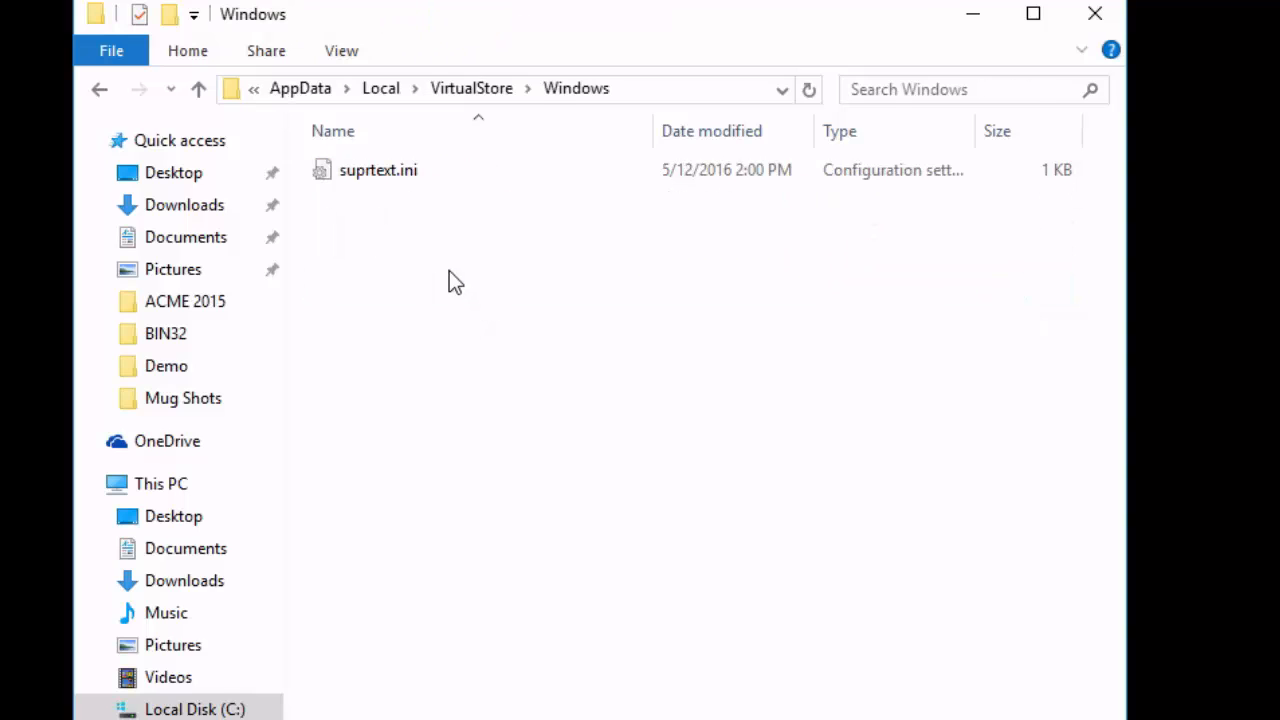
{"action": "left_click", "coordinate": [689, 90]}
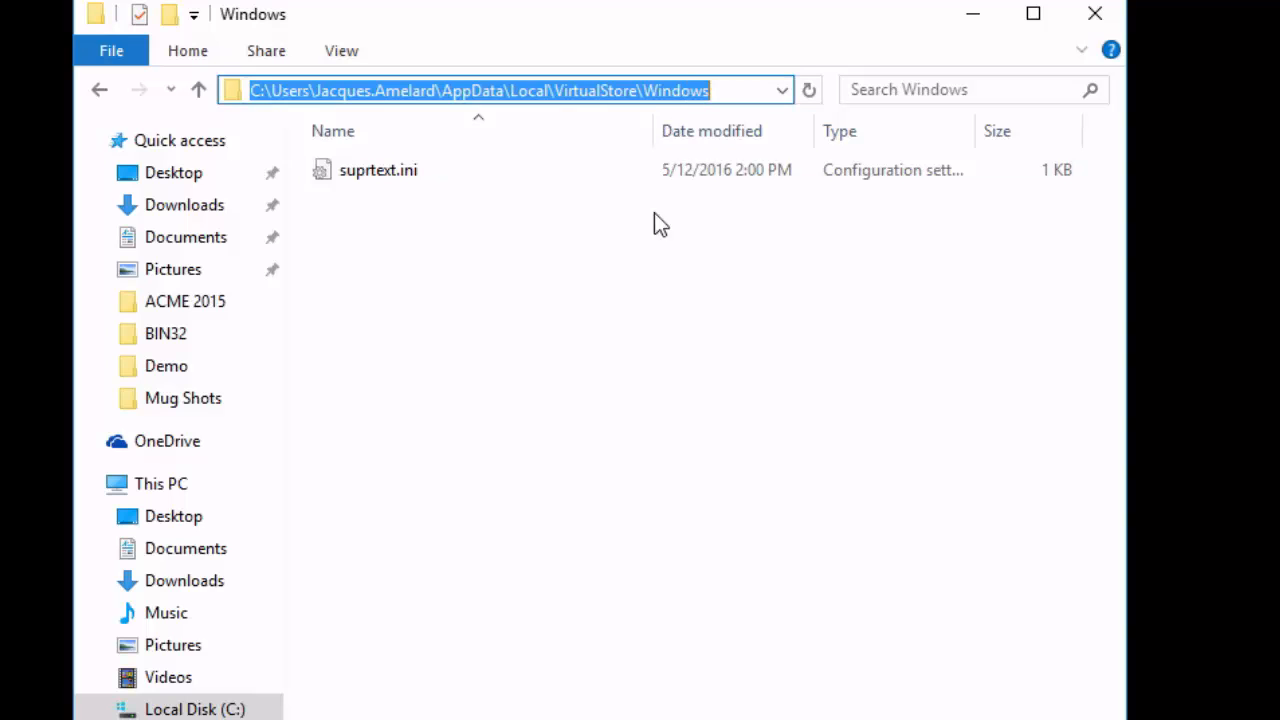
{"action": "left_click_drag", "start_coordinate": [736, 94], "coordinate": [556, 100]}
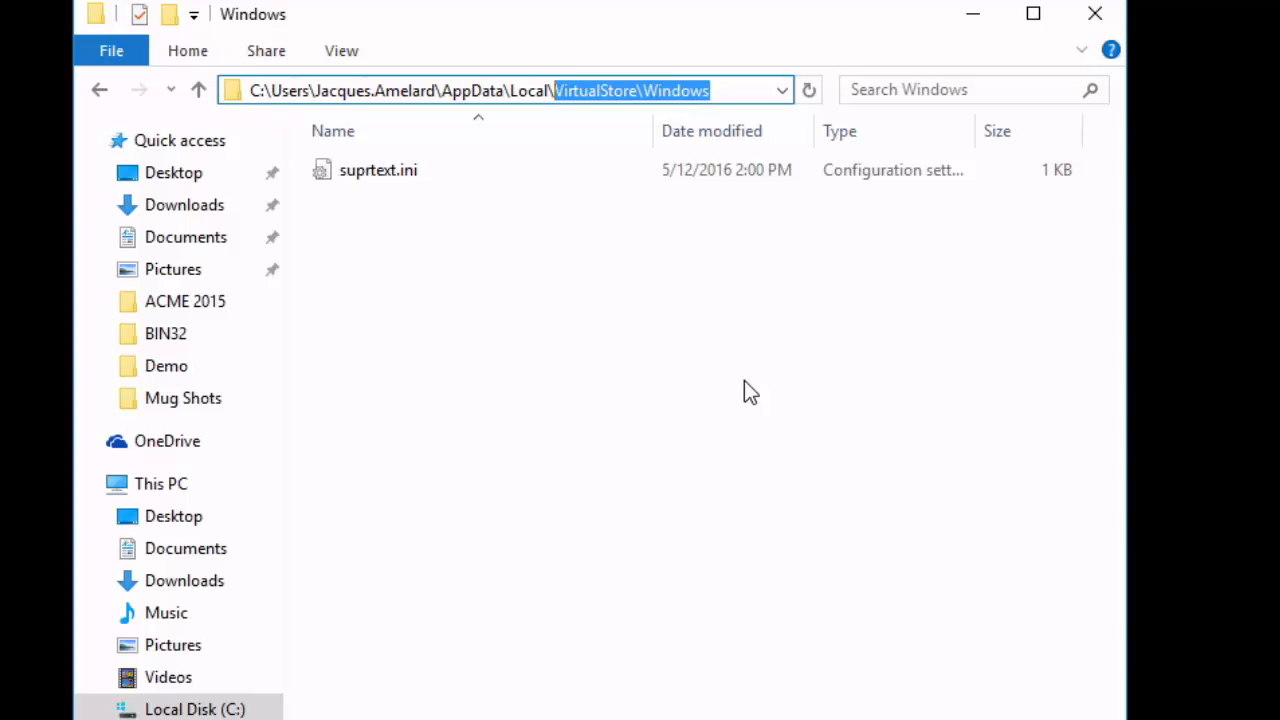
Open suprtext.ini through the "suprtext ini now in profile" shortcut, highlight the four index paths under [Index7Folders], and close the file.
{"action": "left_click", "coordinate": [99, 89]}
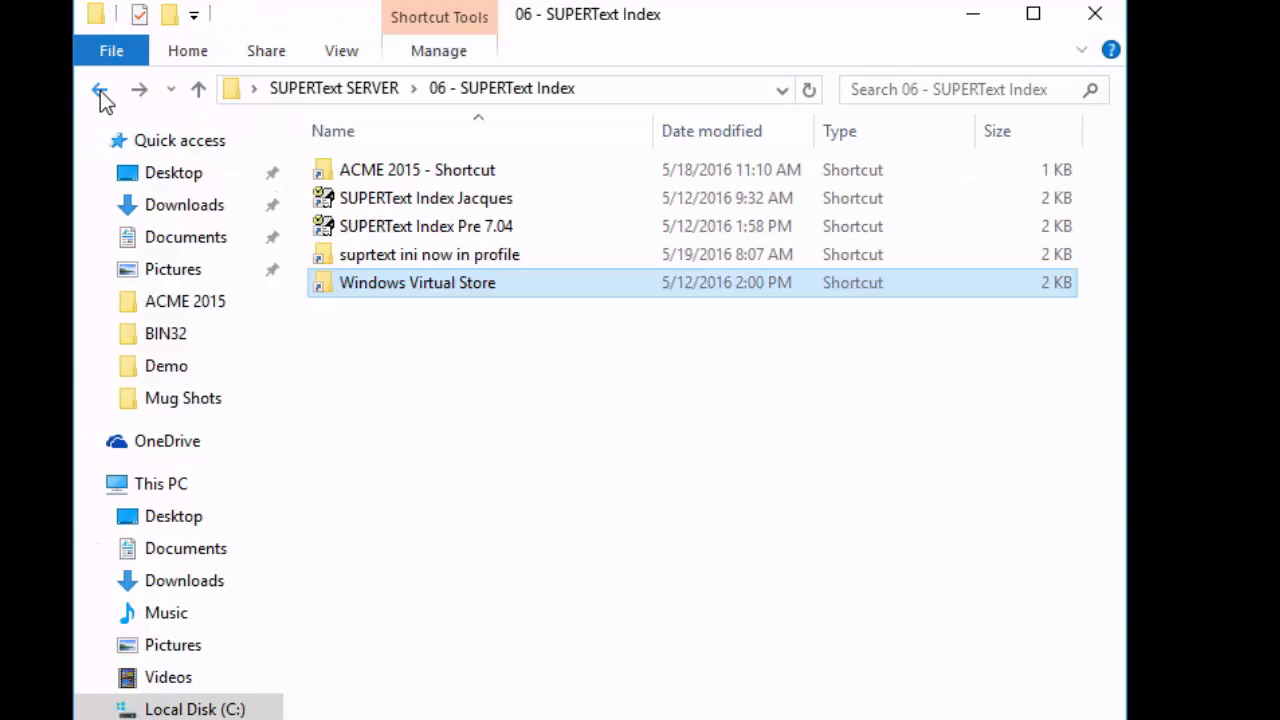
{"action": "double_click", "coordinate": [399, 258]}
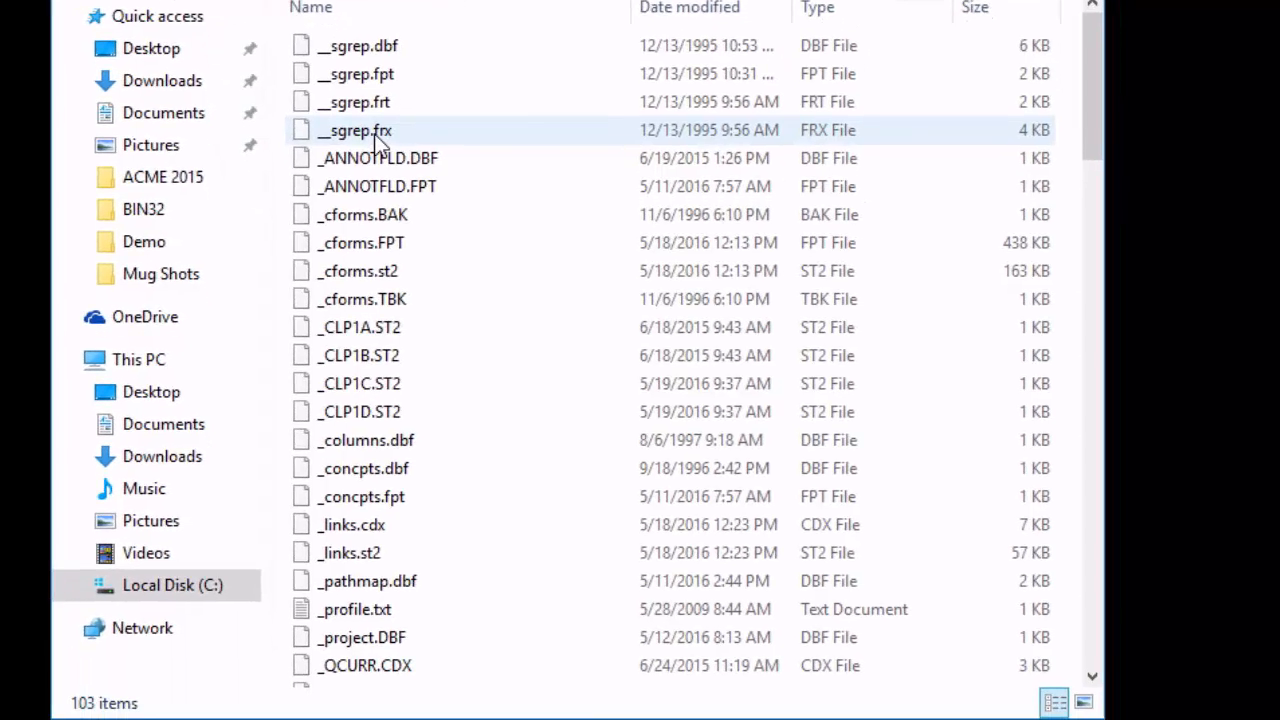
{"action": "left_click_drag", "start_coordinate": [1089, 122], "coordinate": [1105, 642]}
{"action": "double_click", "coordinate": [304, 647]}
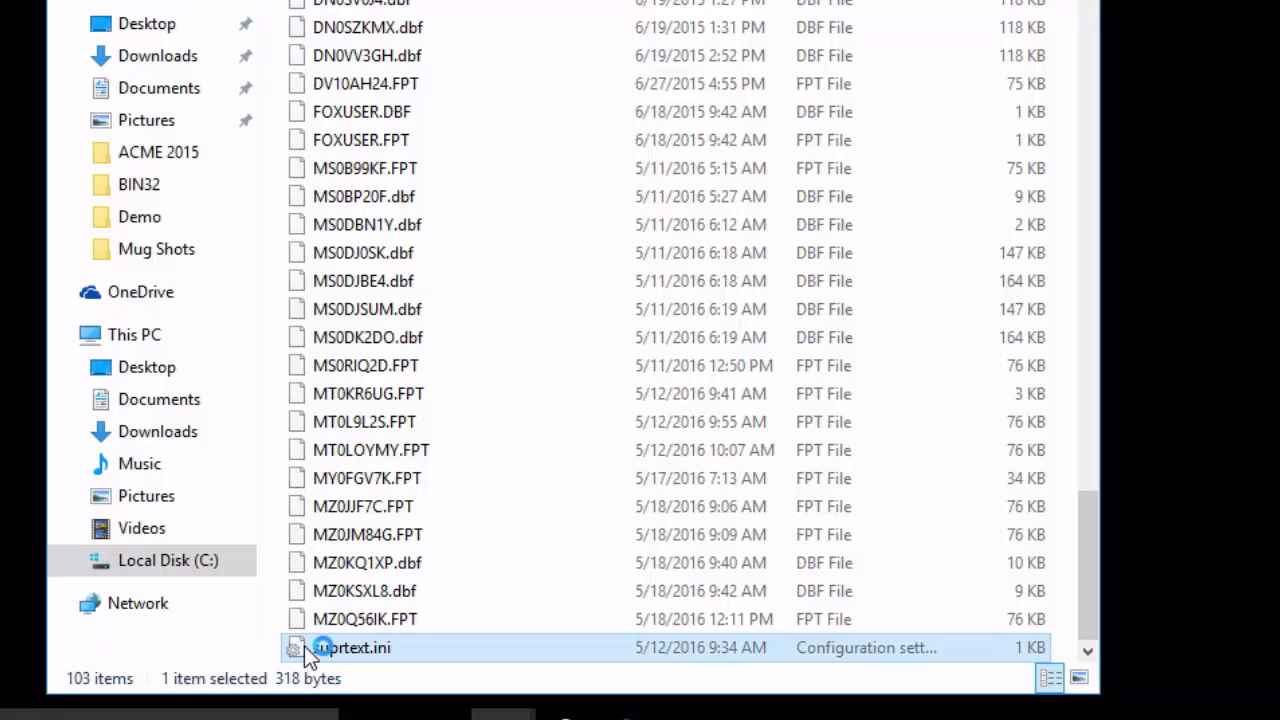
{"action": "left_click_drag", "start_coordinate": [525, 172], "coordinate": [97, 125]}
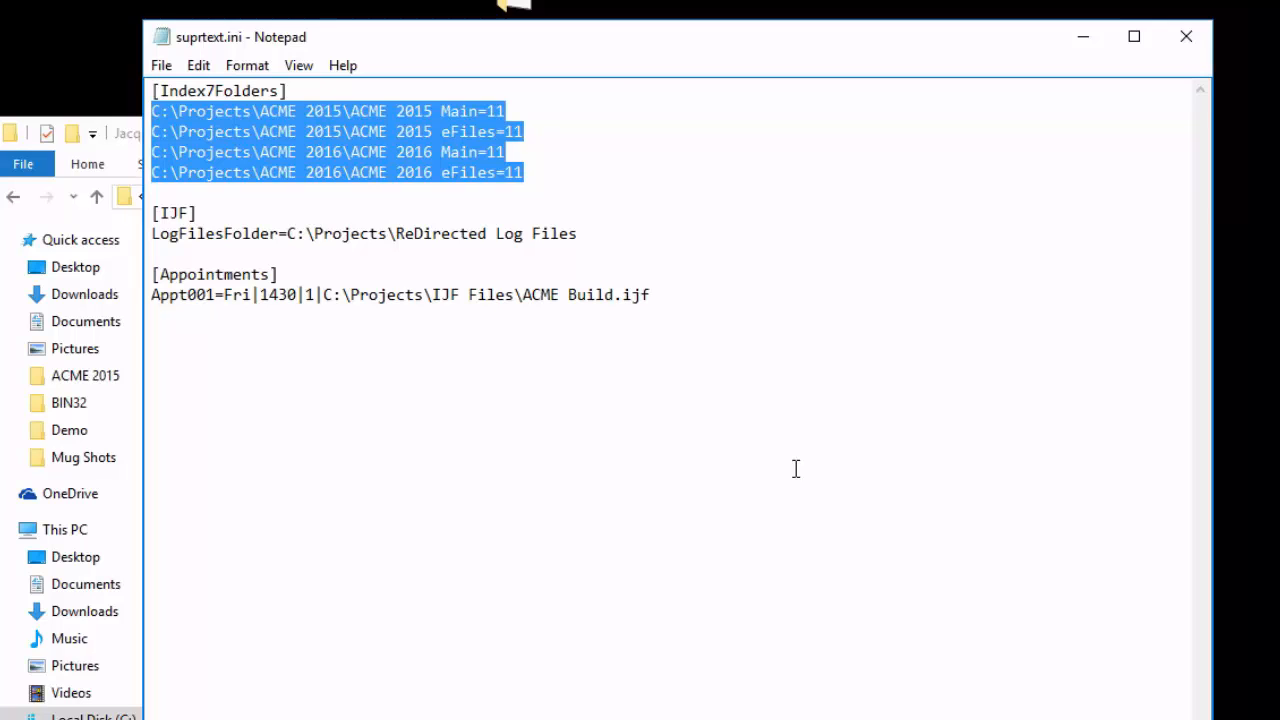
{"action": "left_click", "coordinate": [1187, 40]}
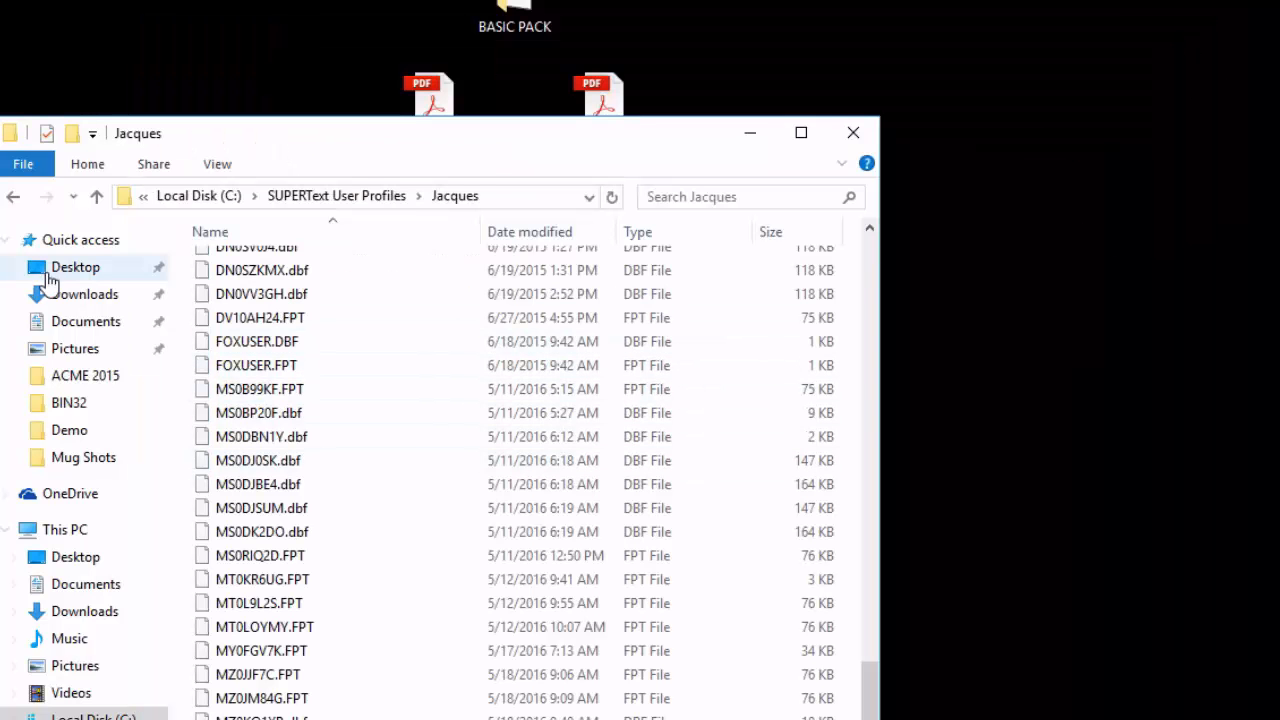
Inspect the /p= profile path in the target of the user-specific SUPERText Index shortcut's properties, leaving the properties unchanged.
{"action": "left_click", "coordinate": [13, 198]}
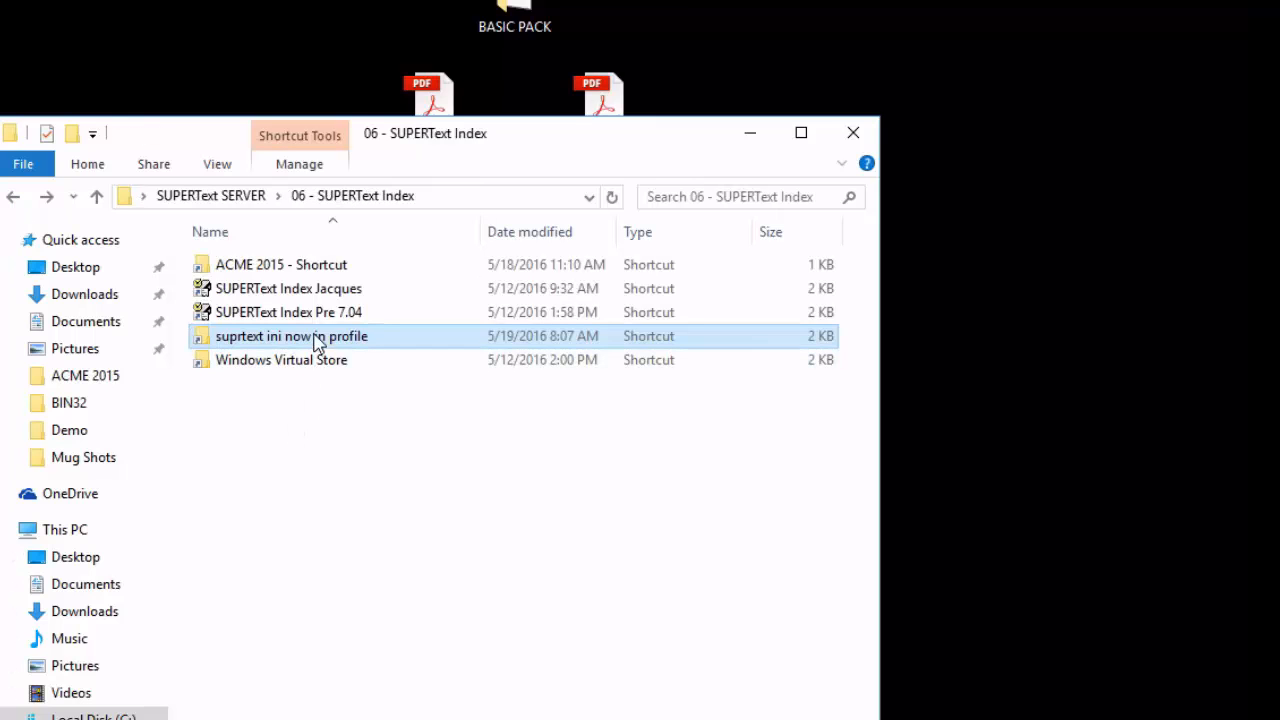
{"action": "left_click", "coordinate": [313, 290]}
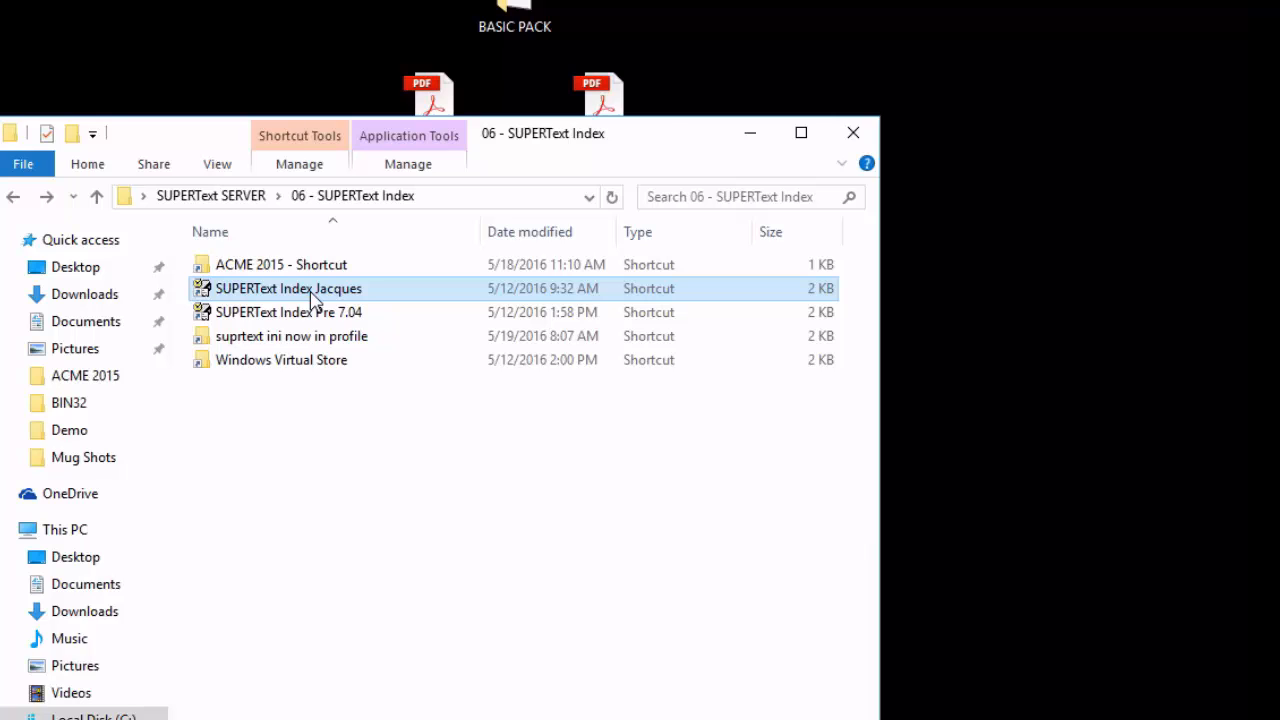
{"action": "right_click", "coordinate": [313, 300]}
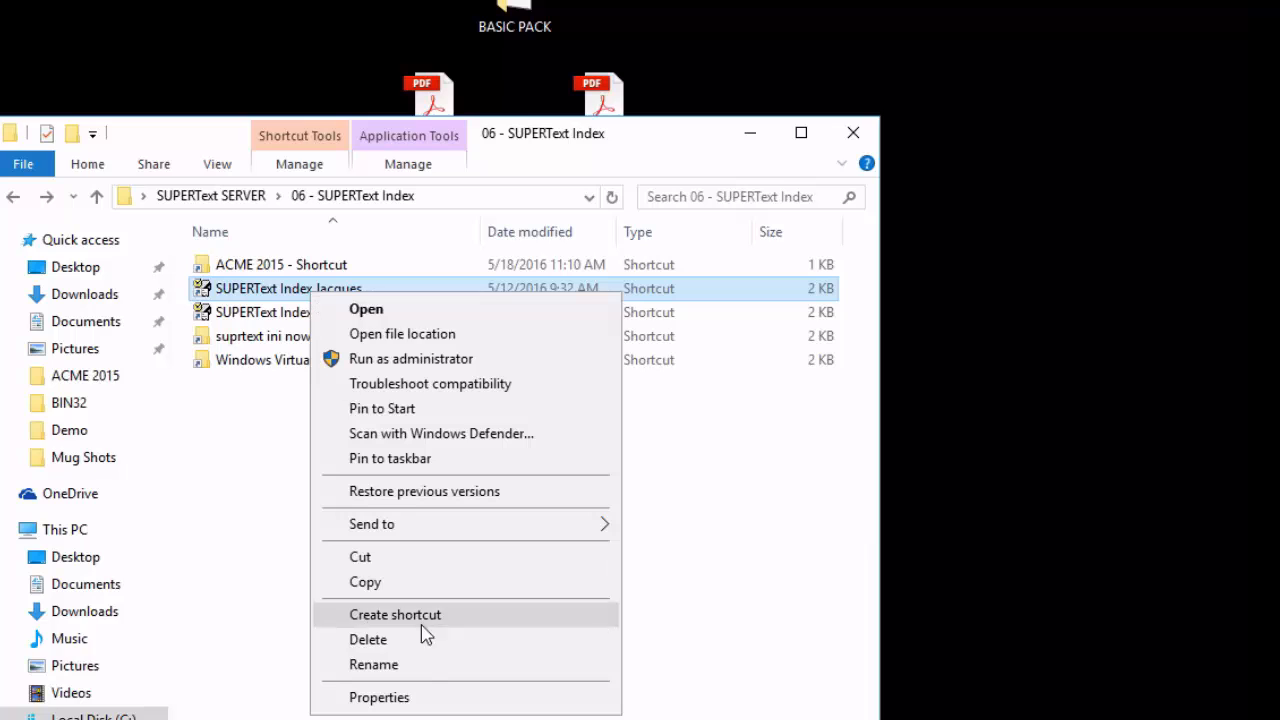
{"action": "left_click", "coordinate": [400, 697]}
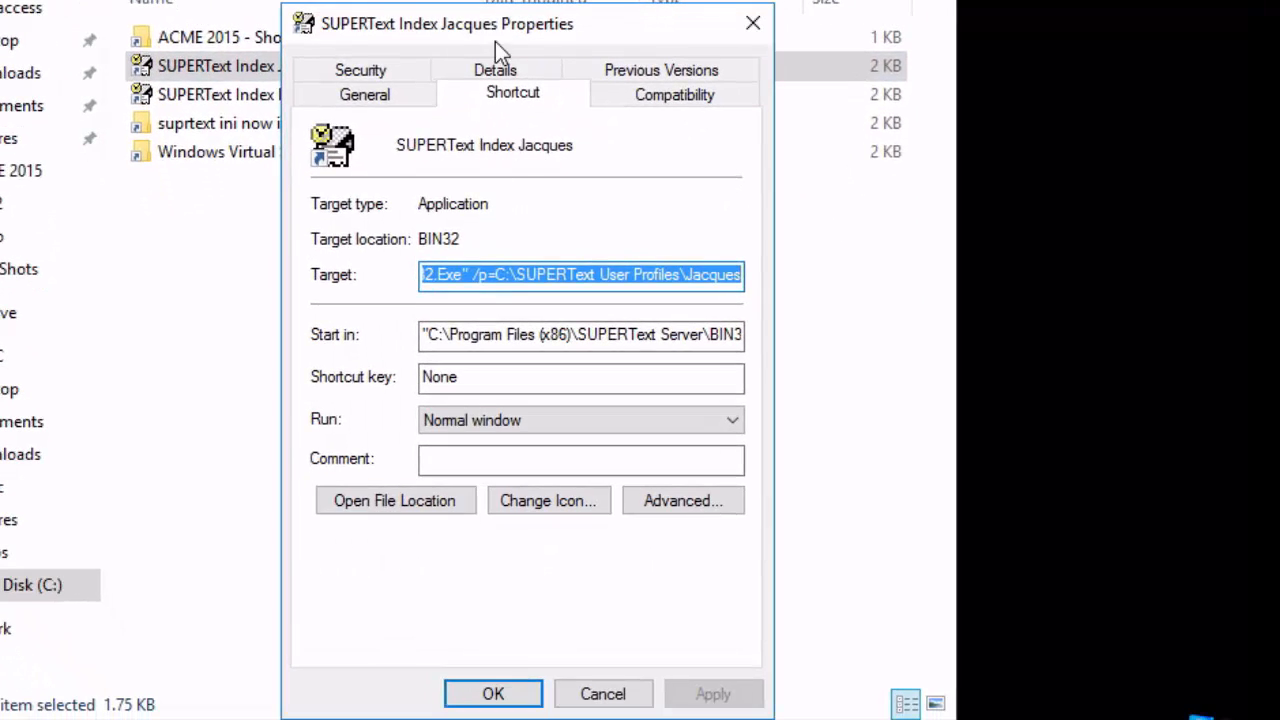
{"action": "left_click_drag", "start_coordinate": [493, 32], "coordinate": [402, 36]}
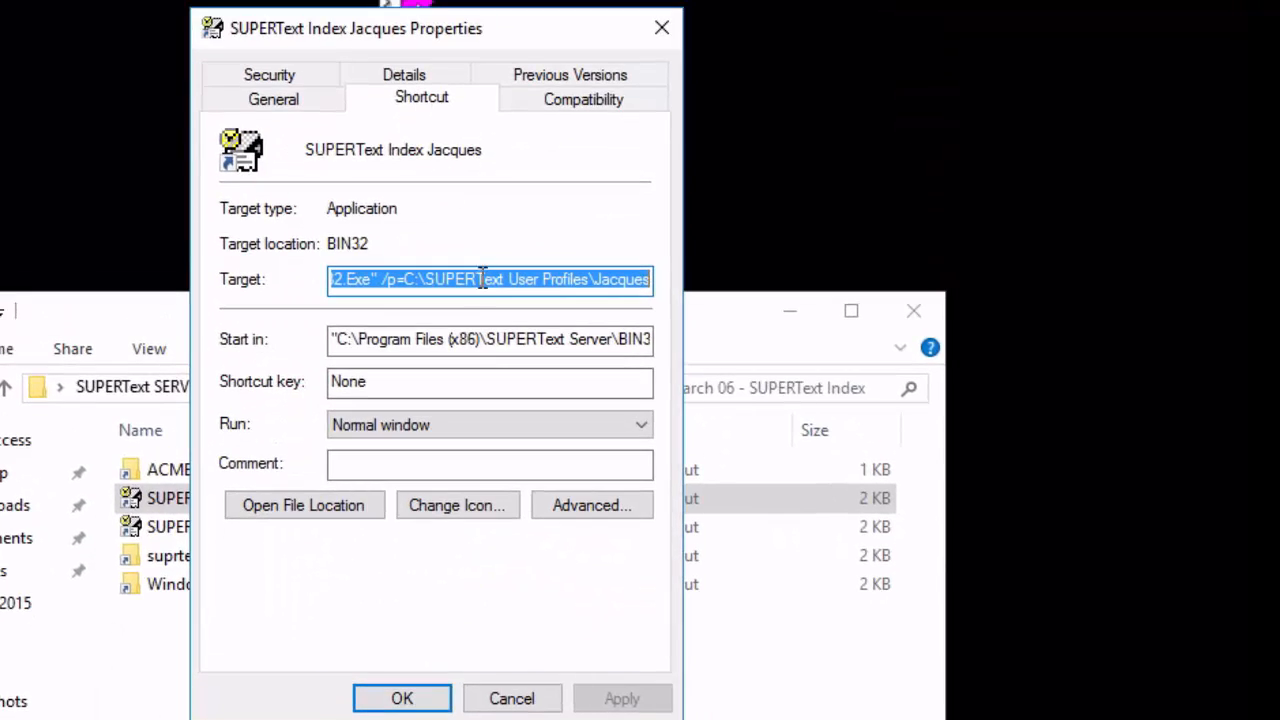
{"action": "left_click", "coordinate": [390, 287]}
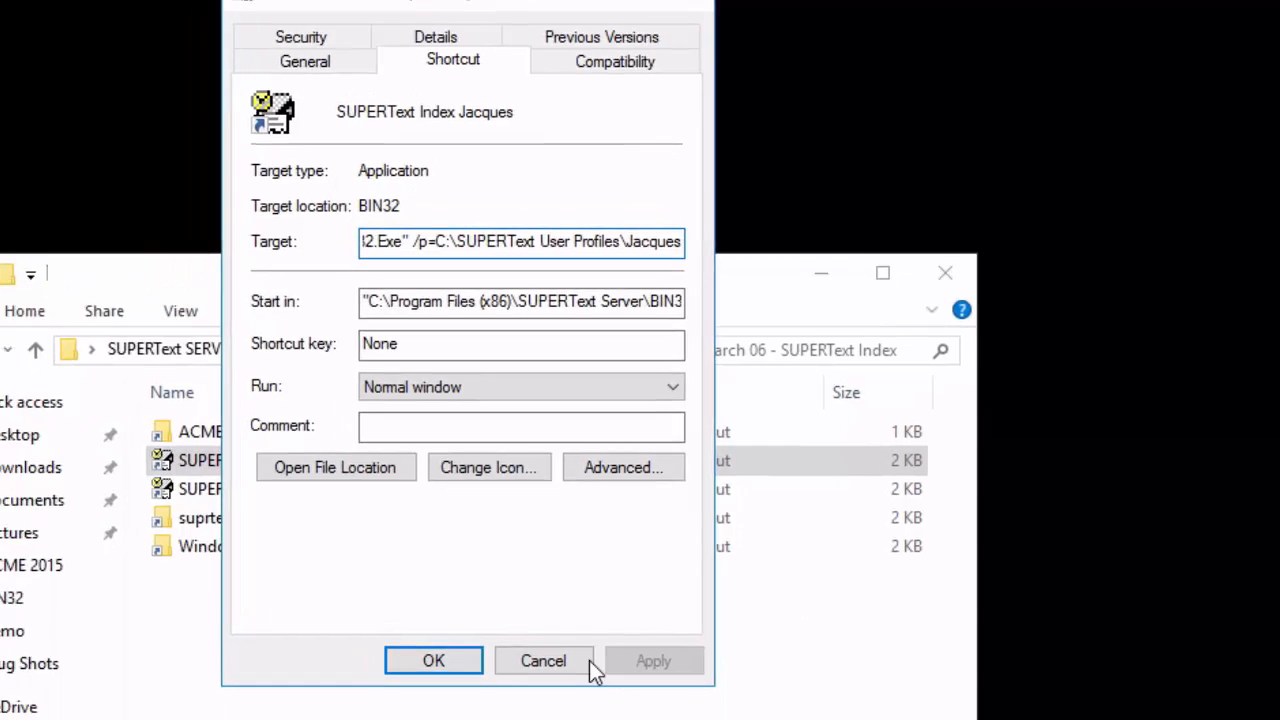
{"action": "left_click", "coordinate": [550, 703]}
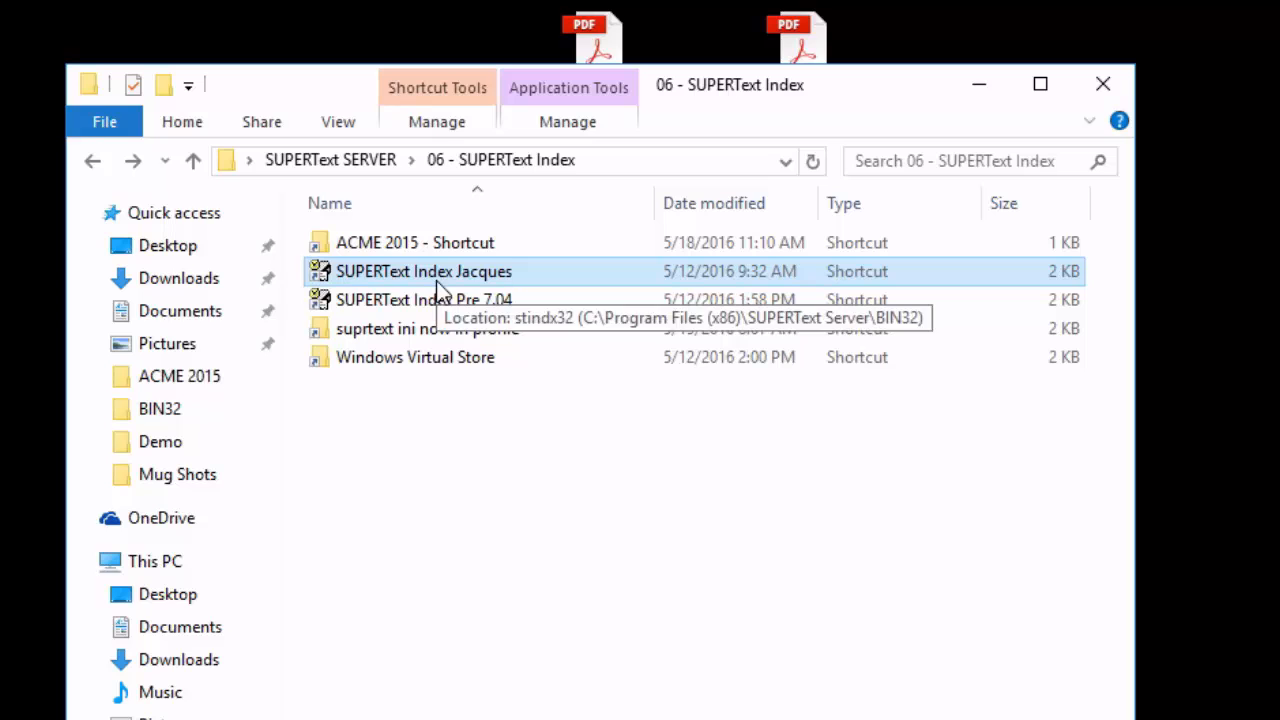
Launch SUPERText Index from the user-specific shortcut, examine its list of indexes, and close it along with the folder window.
{"action": "double_click", "coordinate": [436, 280]}
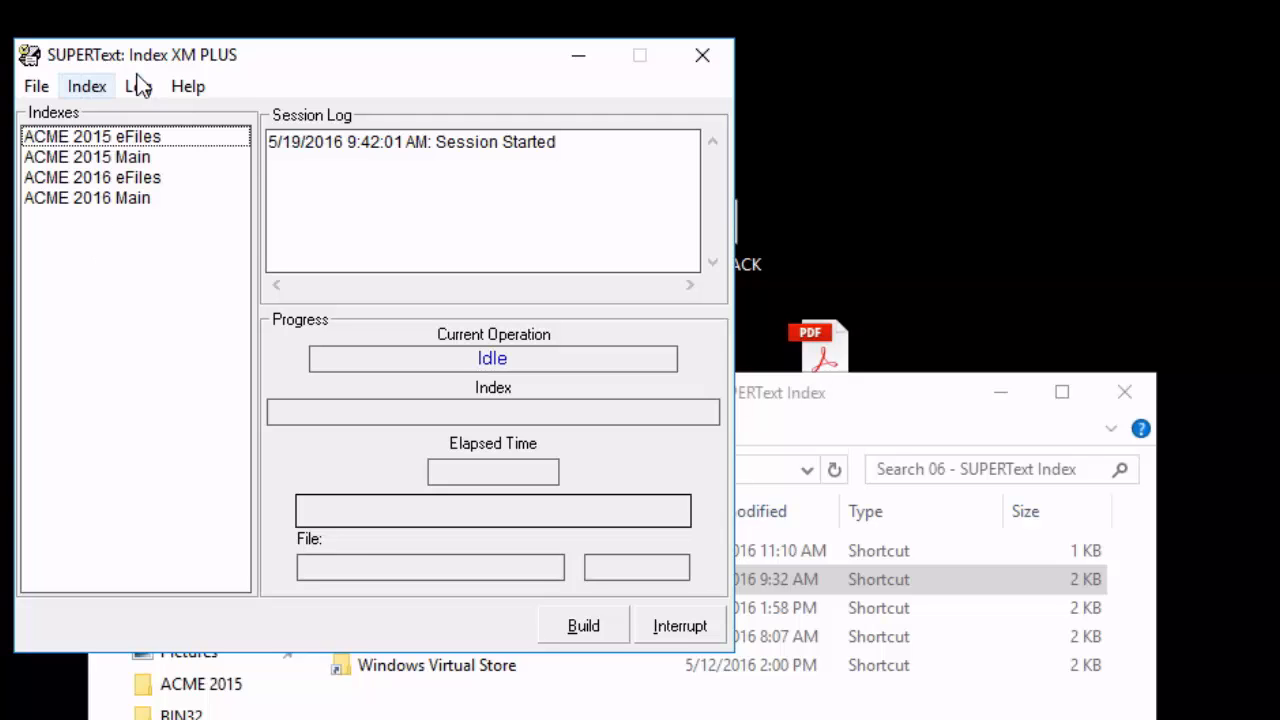
{"action": "left_click", "coordinate": [703, 59]}
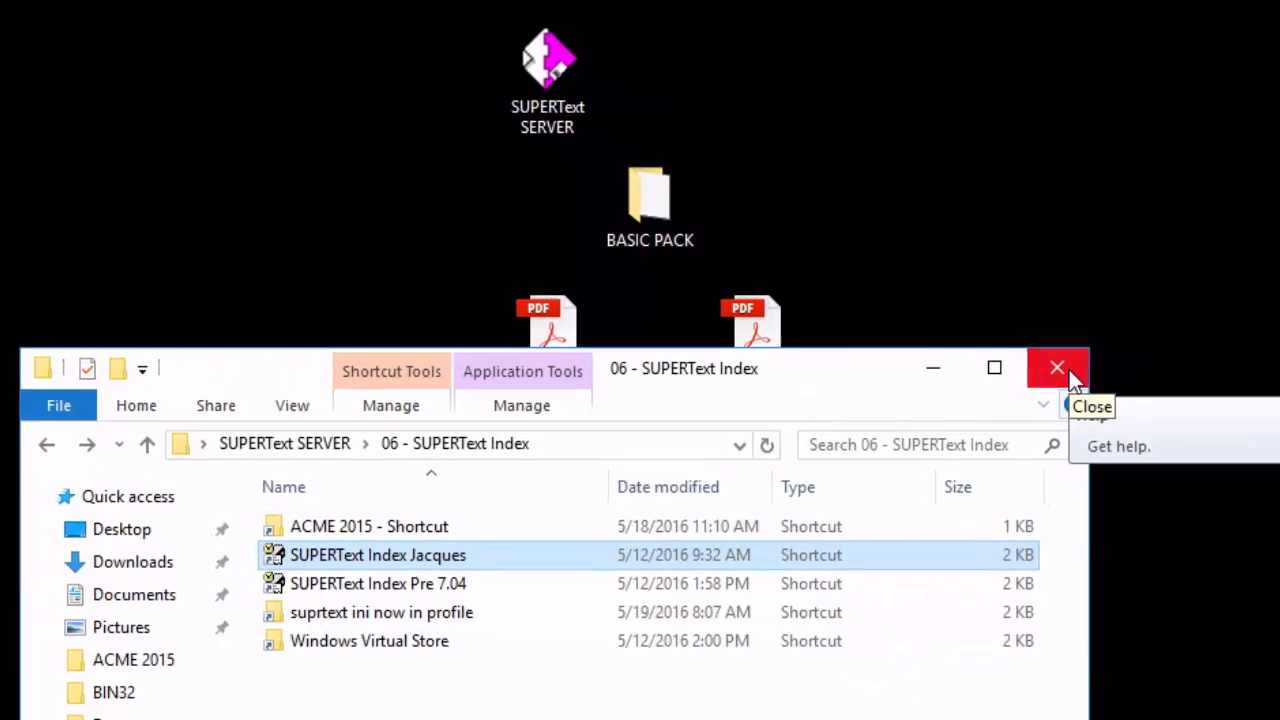
{"action": "left_click", "coordinate": [1001, 347]}
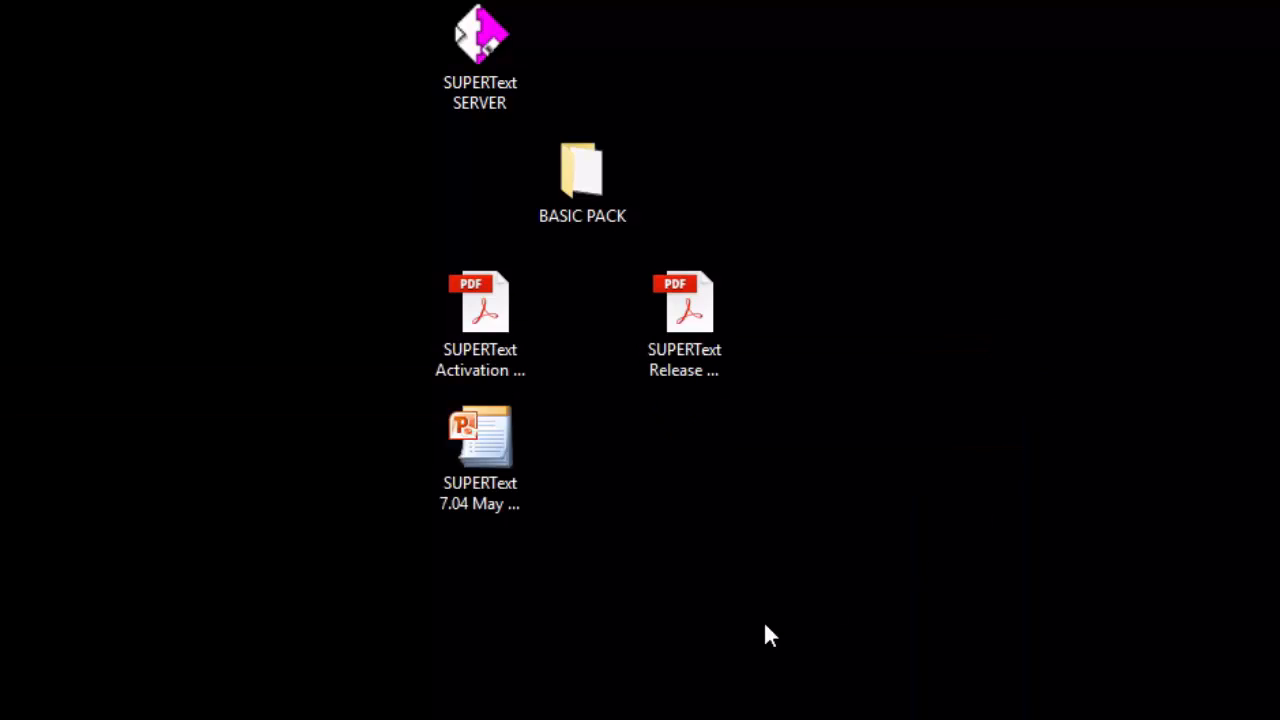
Open the SUPERText Release Notes PDF from the desktop, look over its opening pages, and close it.
{"action": "double_click", "coordinate": [685, 311]}
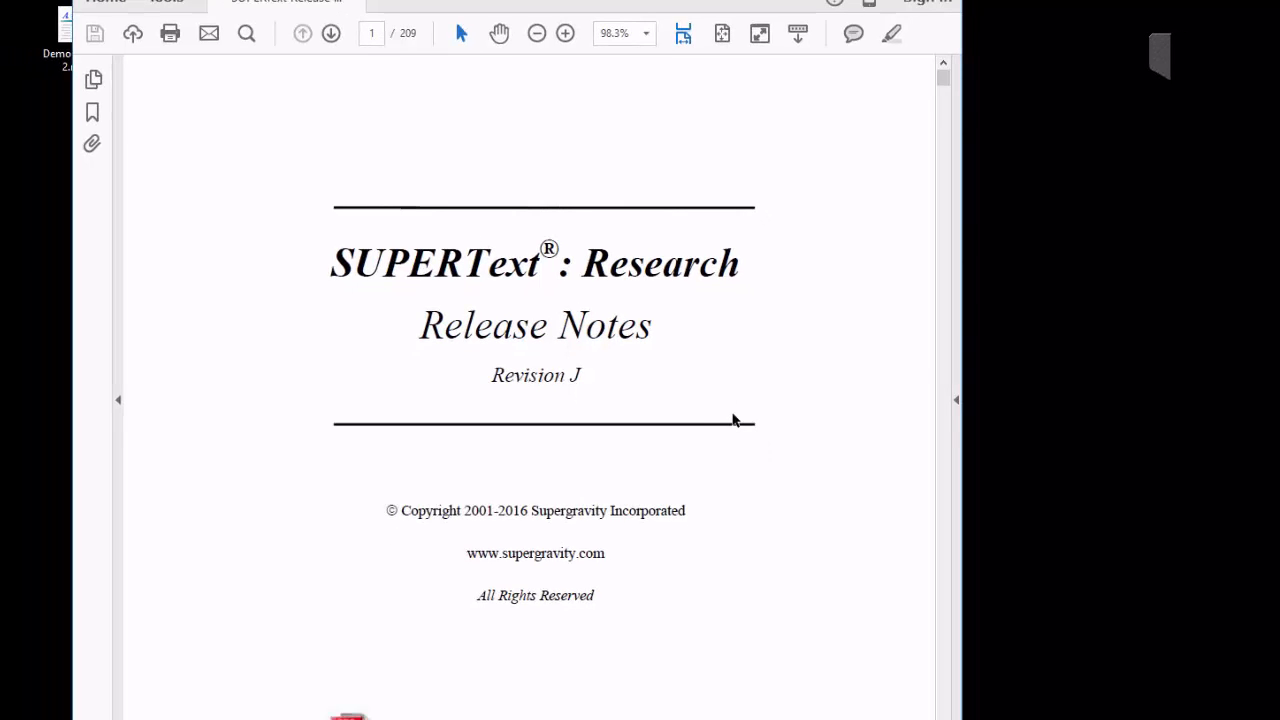
{"action": "scroll", "coordinate": [732, 420], "scroll_direction": "down", "scroll_amount": 20}
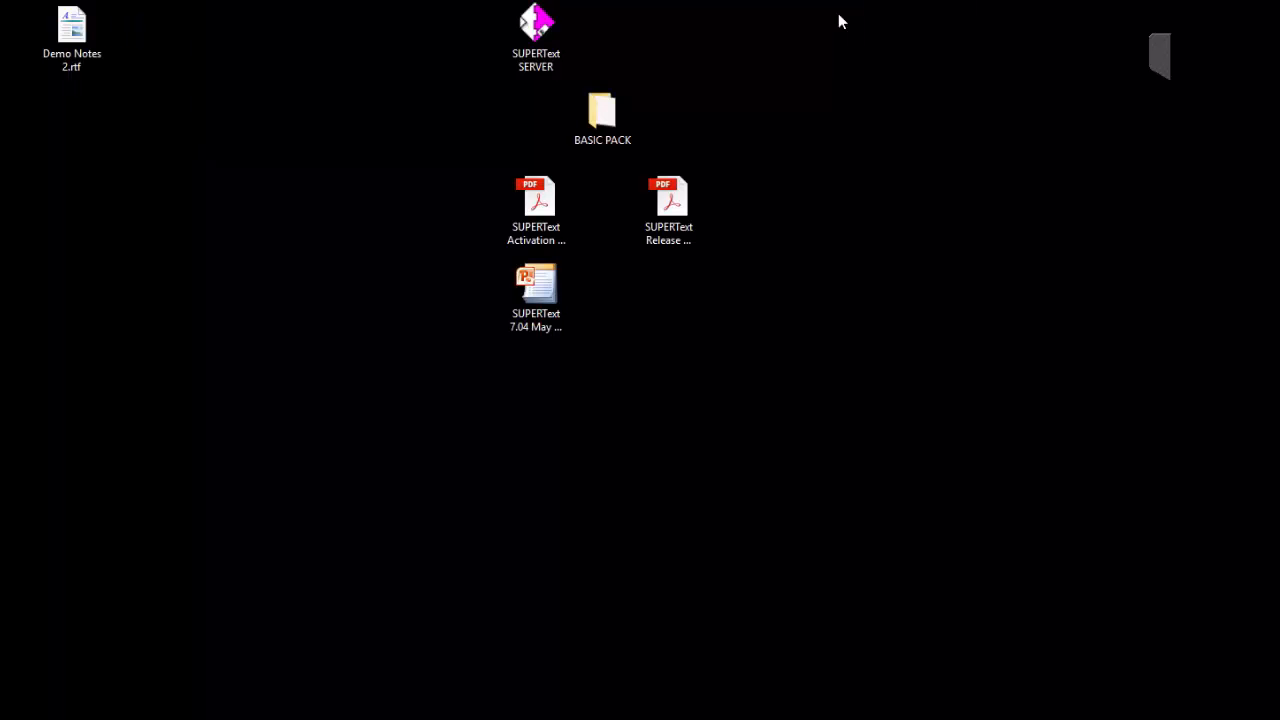
Launch SUPERText from the second user shortcut in the 01 - No PublishOnlyIndex folder of SUPERText SERVER.
{"action": "double_click", "coordinate": [540, 35]}
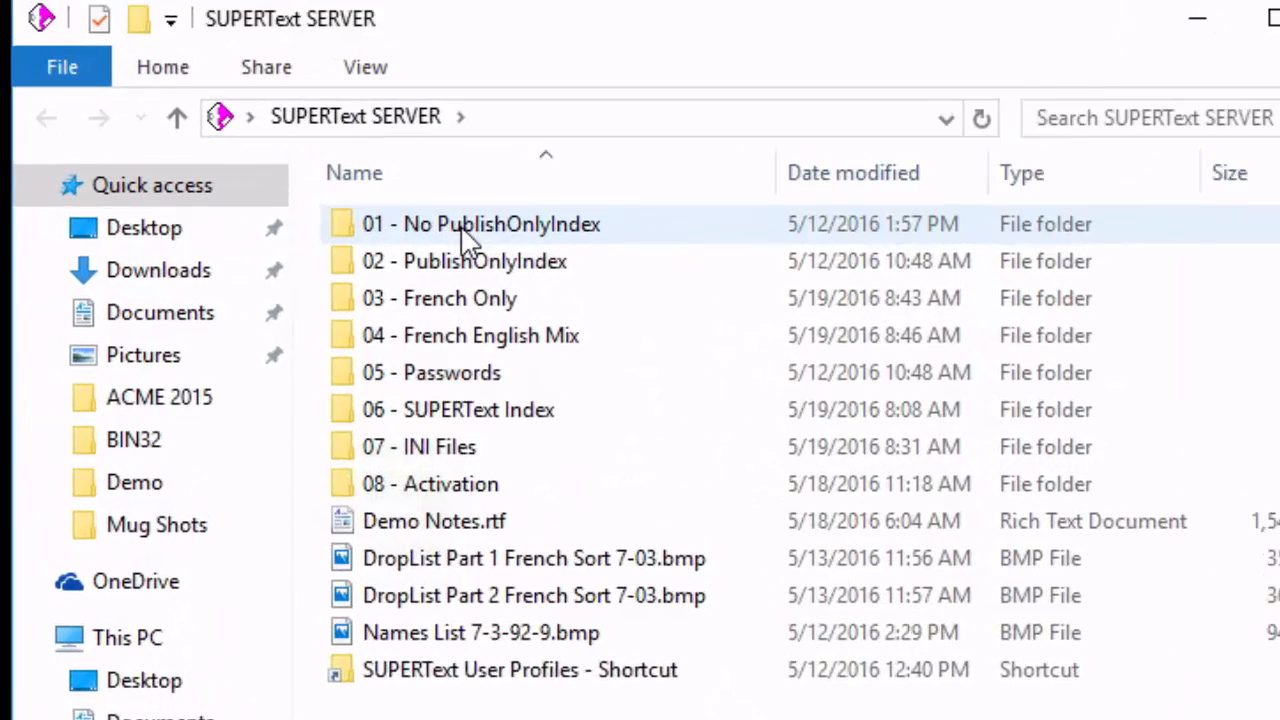
{"action": "double_click", "coordinate": [462, 230]}
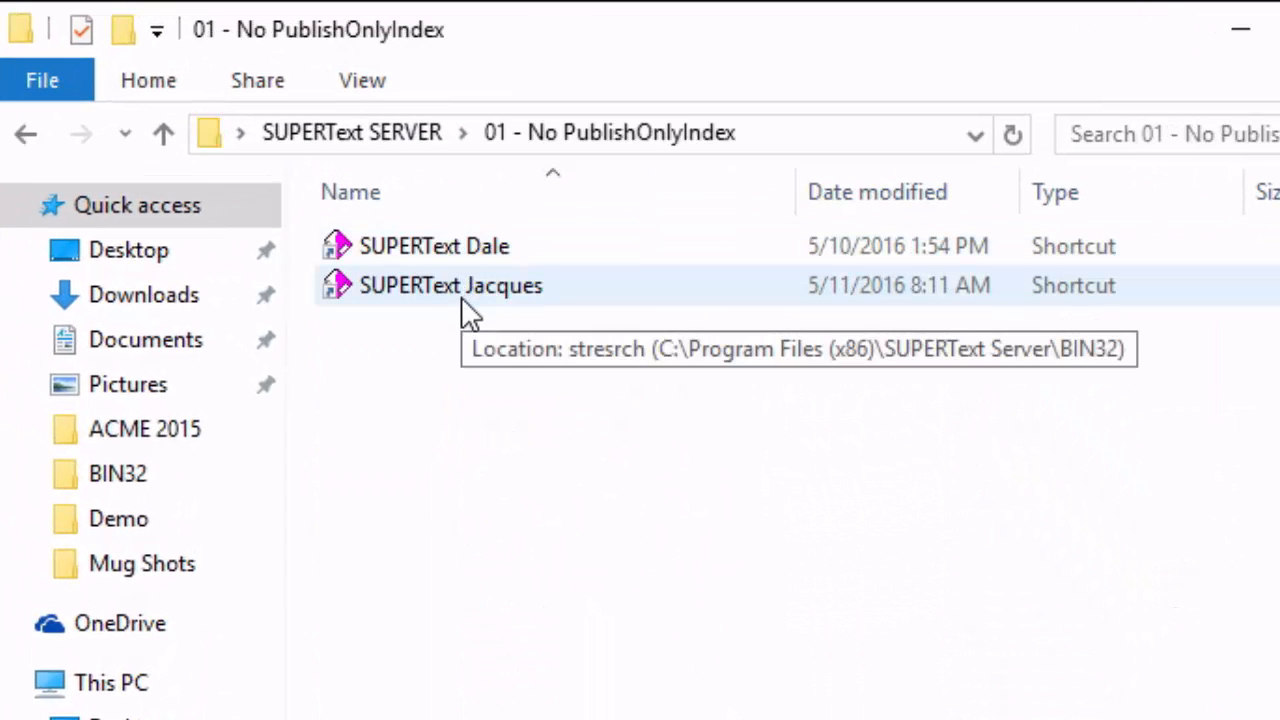
{"action": "left_click", "coordinate": [461, 290]}
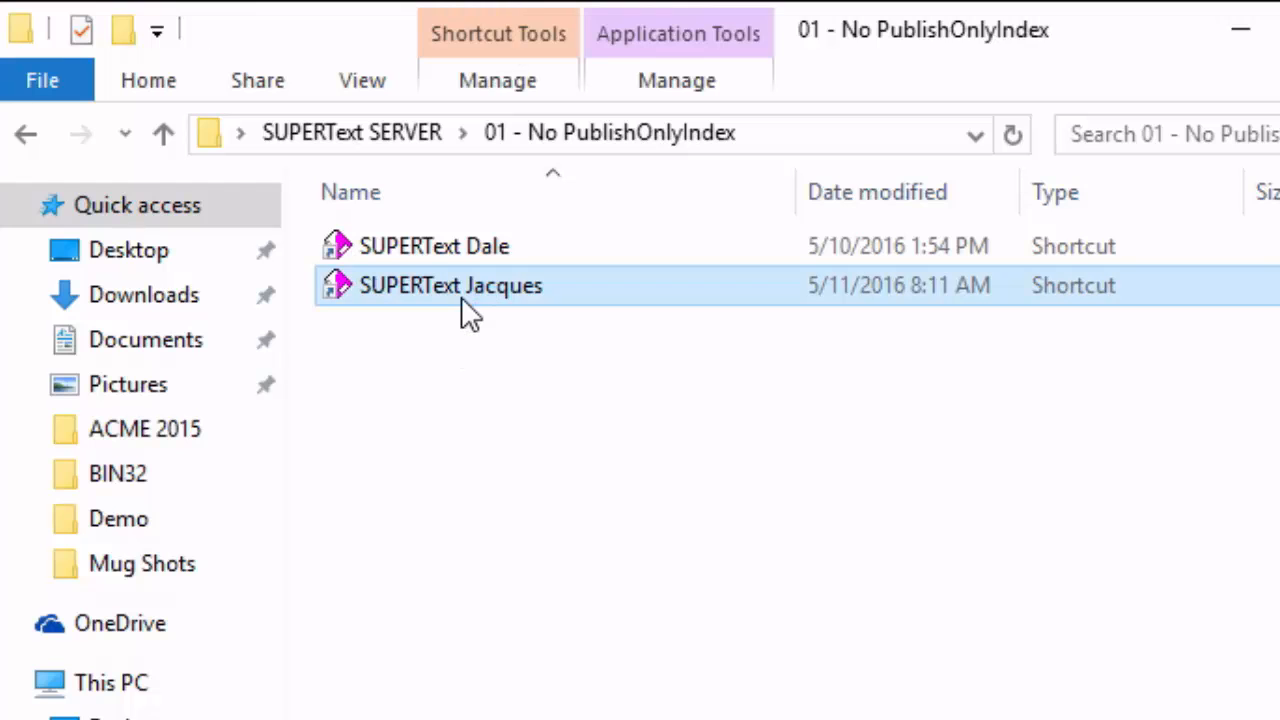
{"action": "double_click", "coordinate": [461, 290]}
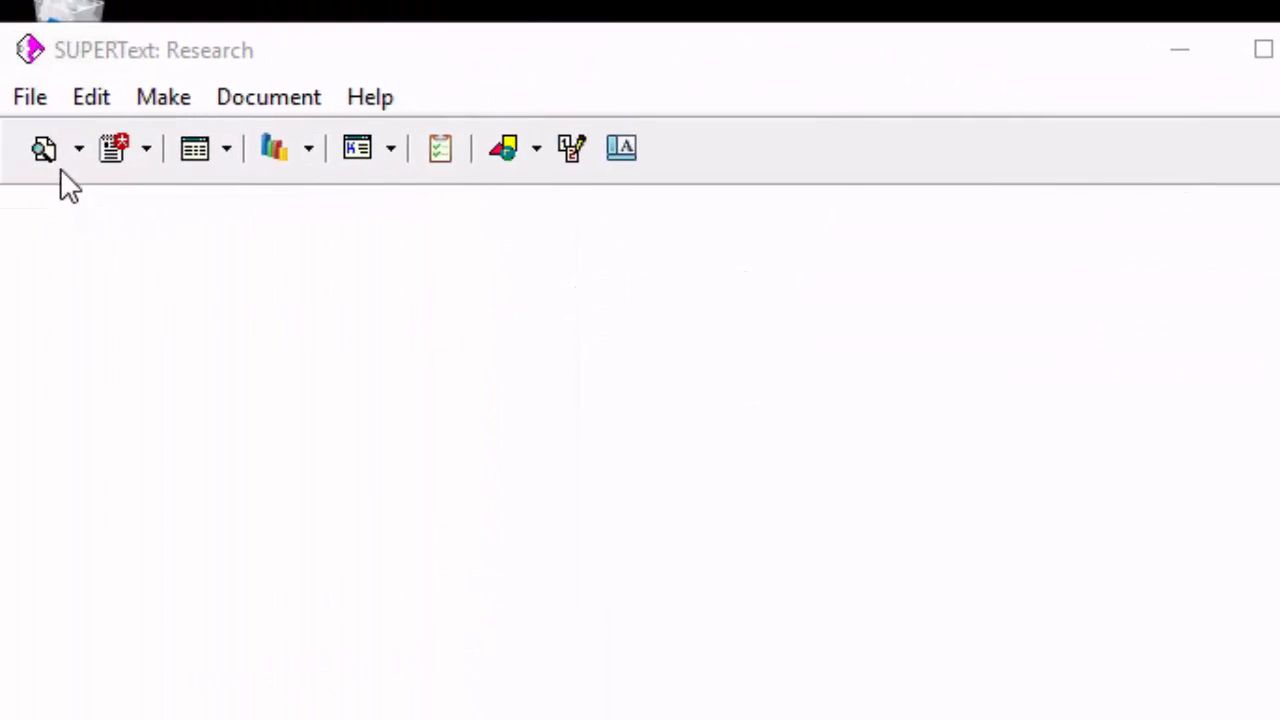
Open a document search in the pinned ACME 2015 Main index and search for the user's first name.
{"action": "left_click", "coordinate": [78, 152]}
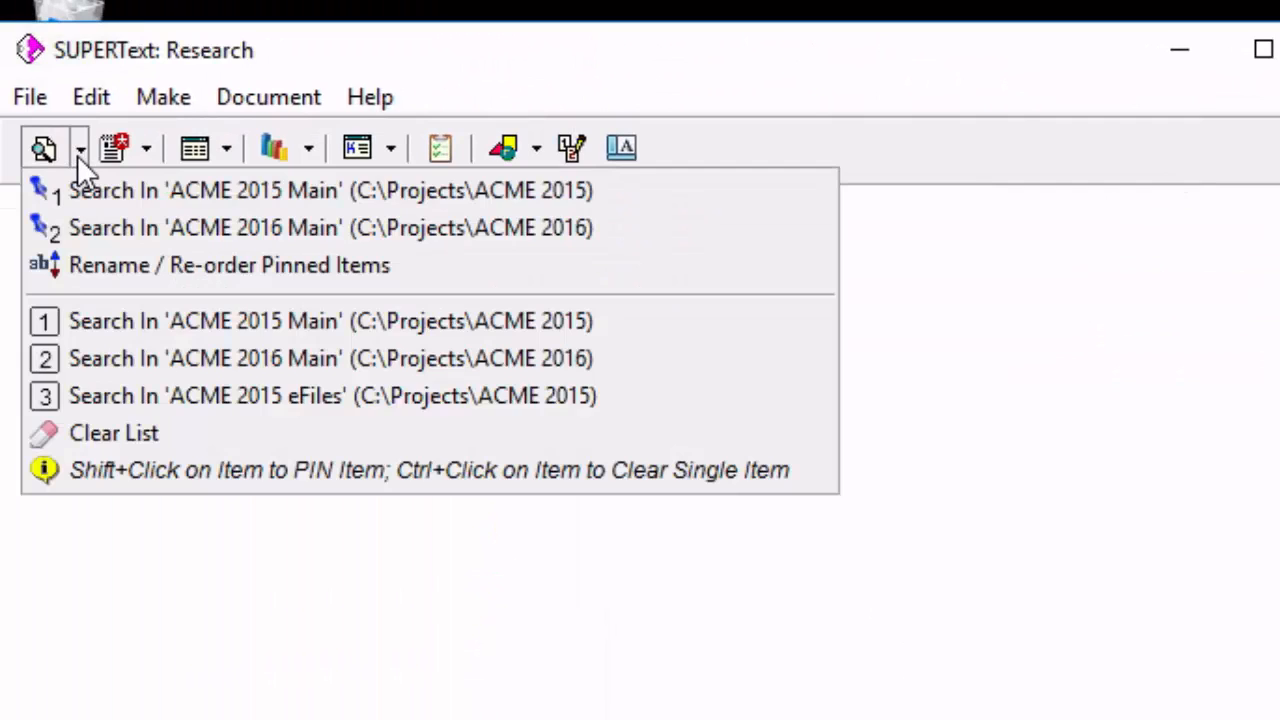
{"action": "left_click", "coordinate": [275, 190]}
{"action": "type", "text": "jacques"}
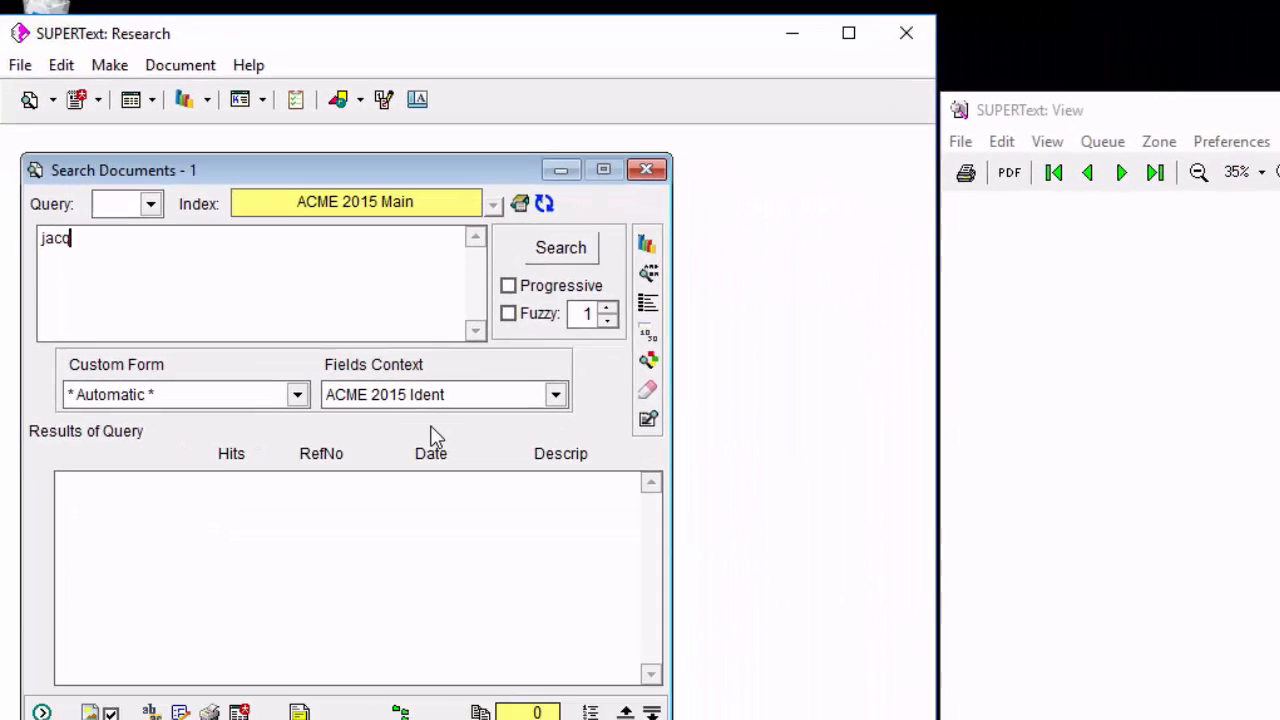
{"action": "key", "text": "Return"}
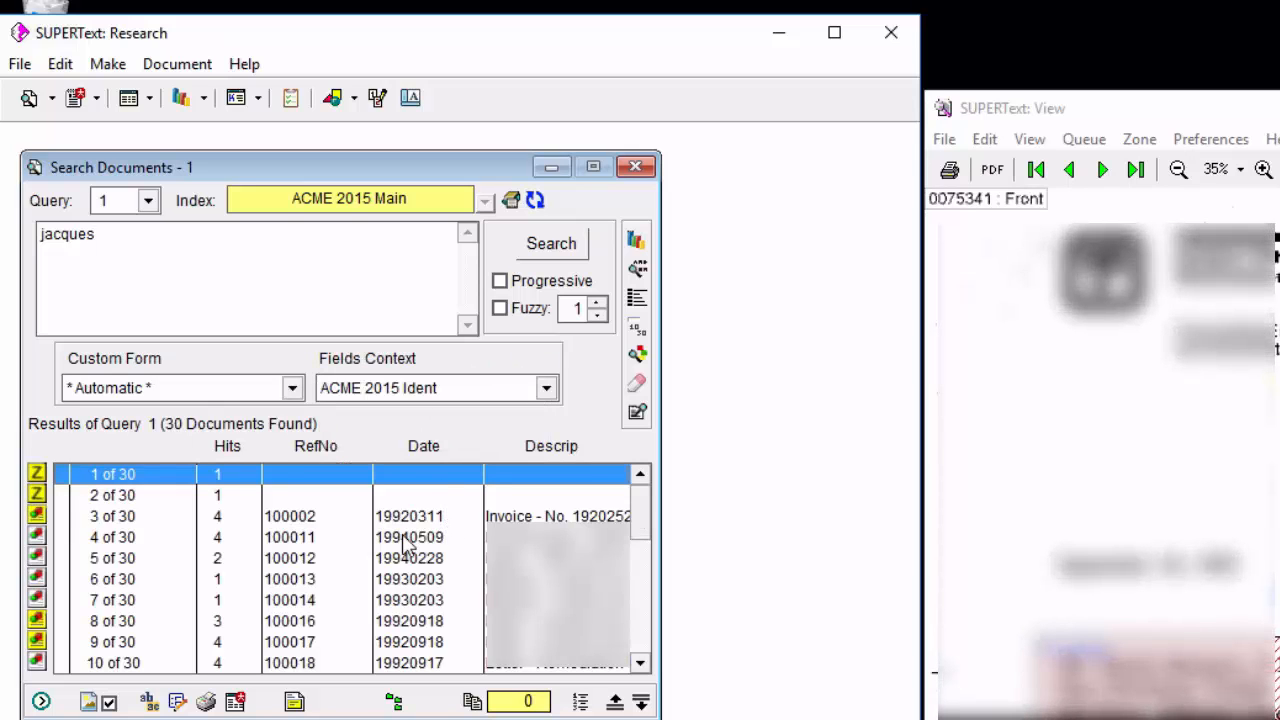
Open the record of the third search result, the invoice dated 19920311, and show its notes page.
{"action": "left_click", "coordinate": [341, 518]}
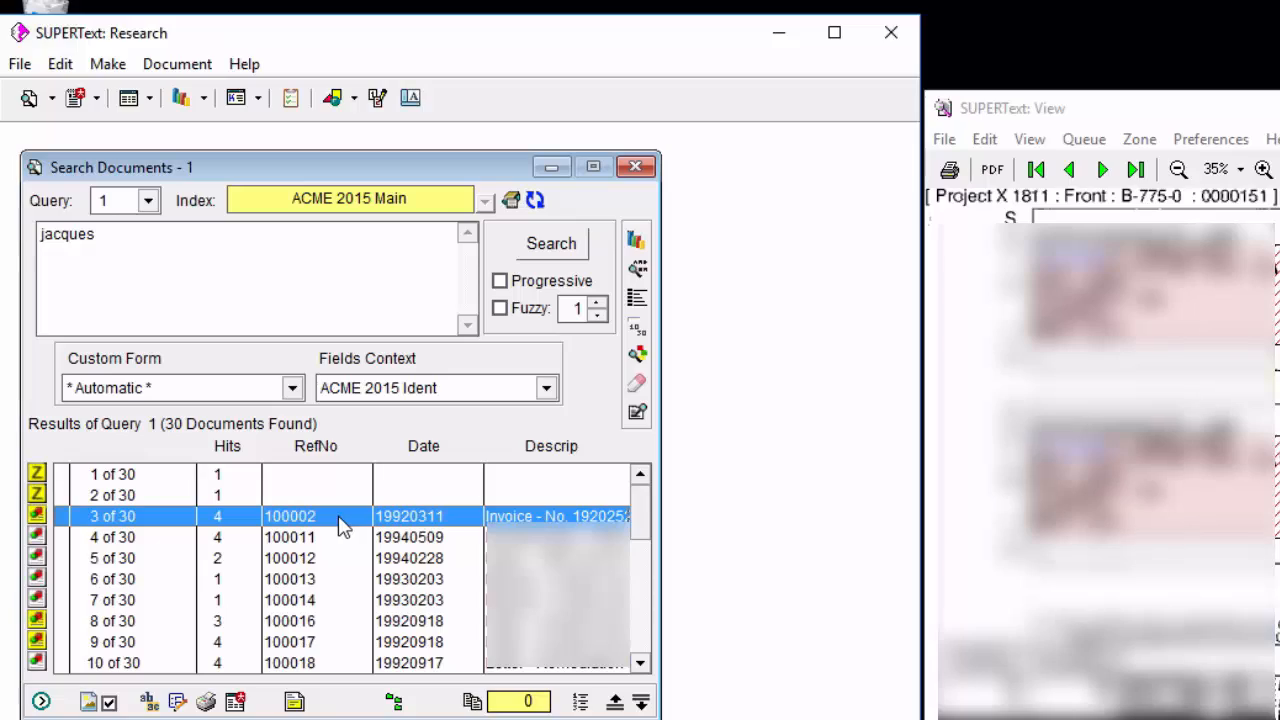
{"action": "left_click", "coordinate": [177, 702]}
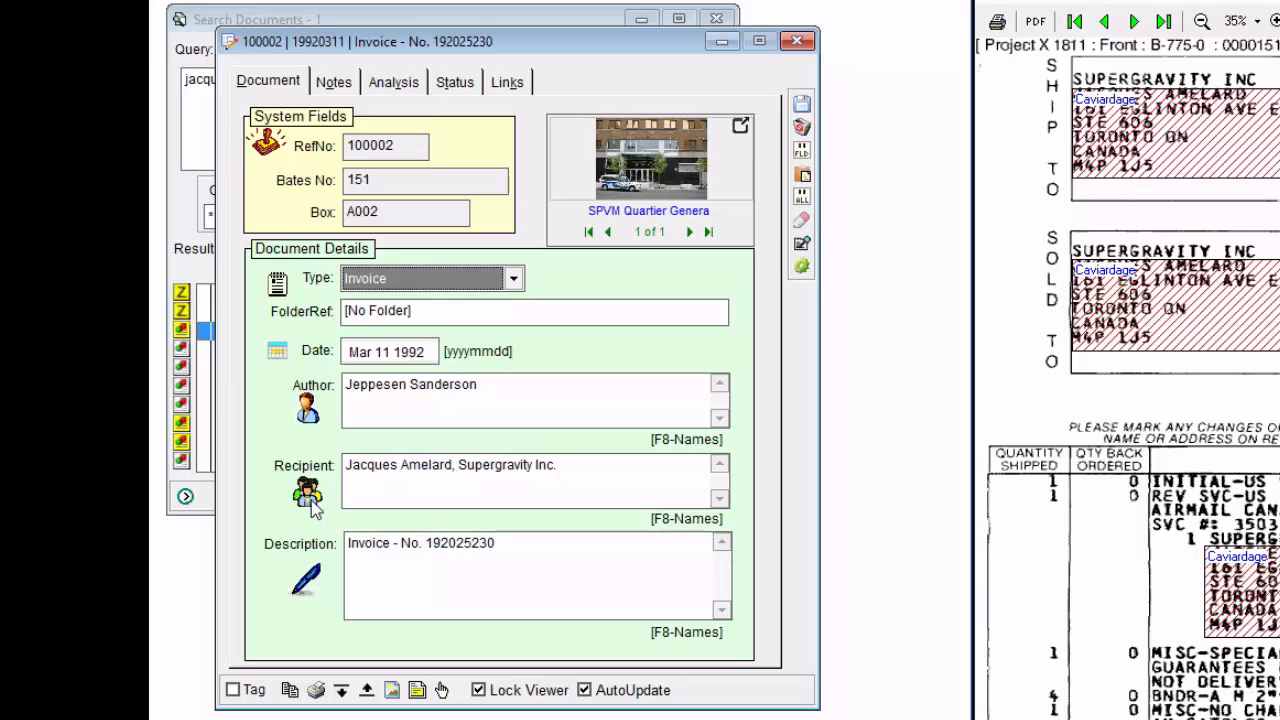
{"action": "left_click", "coordinate": [354, 84]}
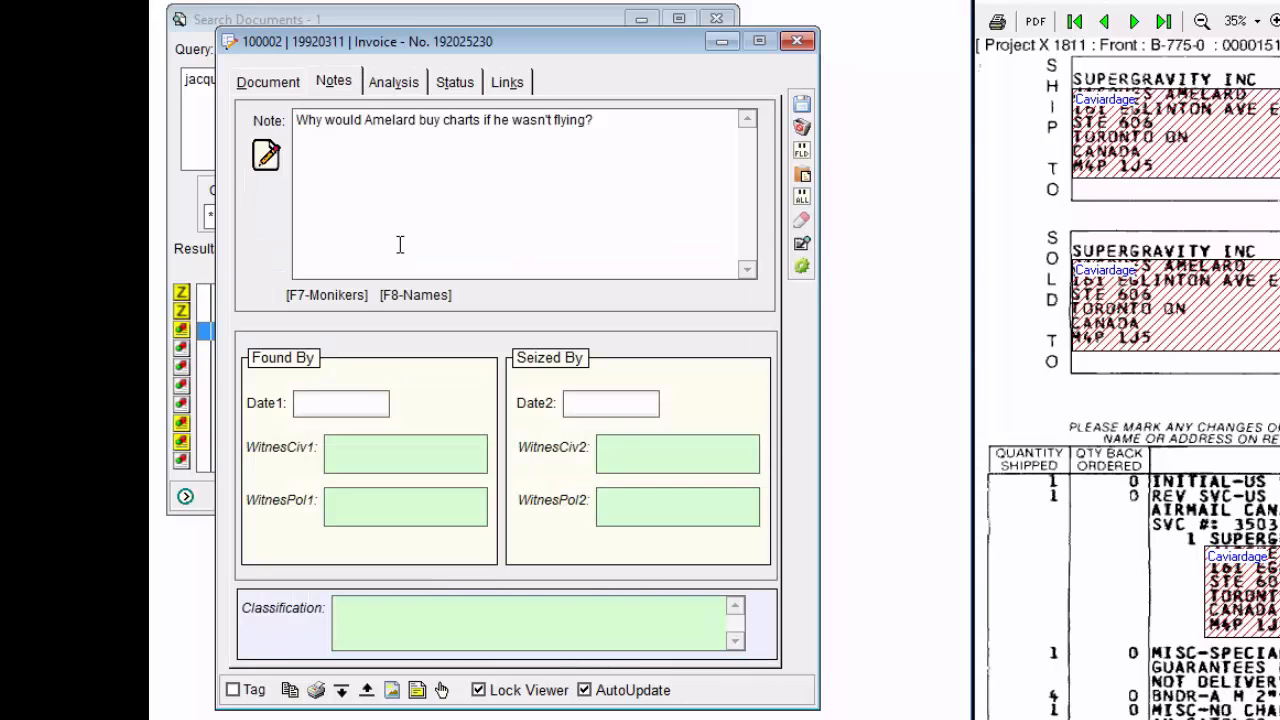
Look through the Monikers and Names lists available for the Note field, closing each without choosing an entry.
{"action": "right_click", "coordinate": [412, 166]}
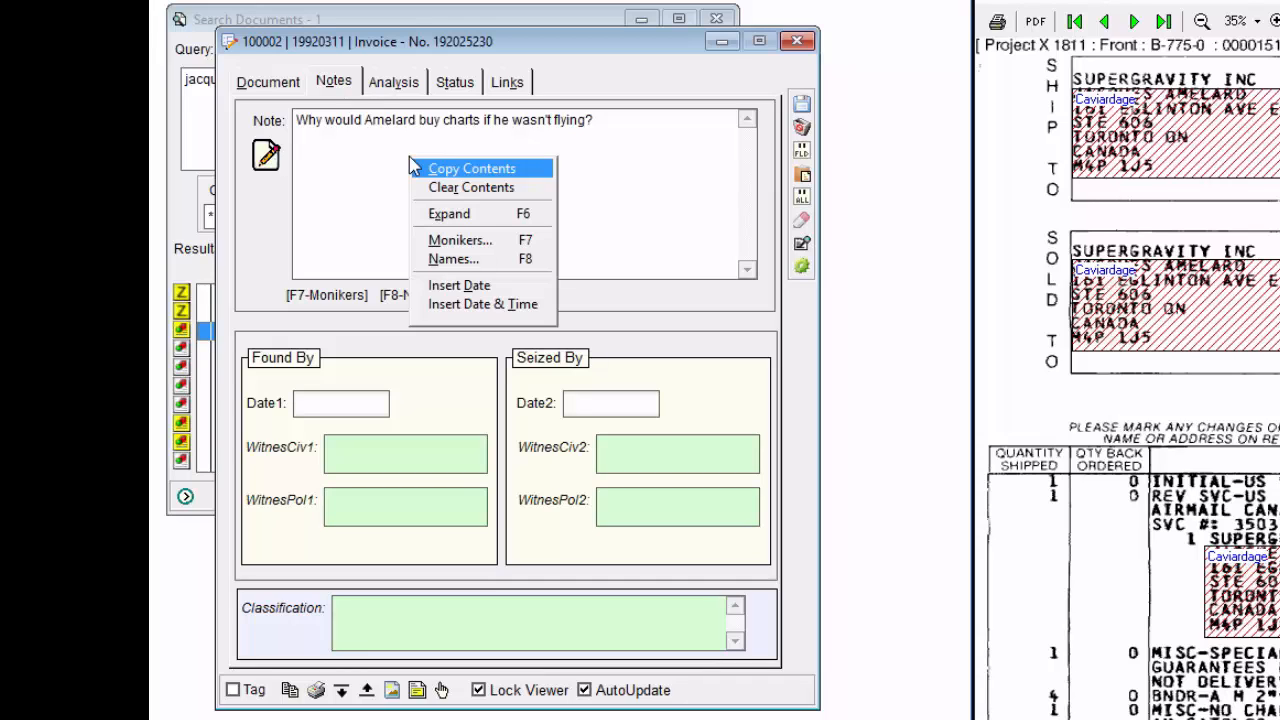
{"action": "left_click", "coordinate": [460, 240]}
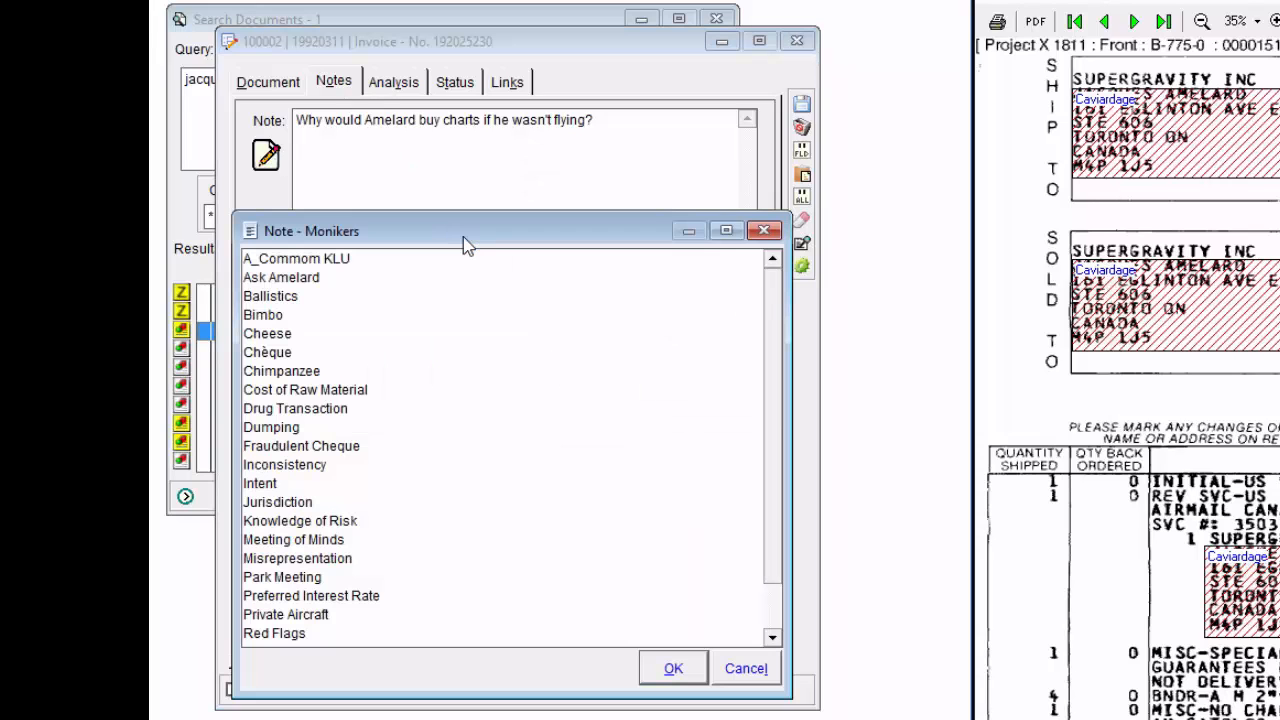
{"action": "scroll", "coordinate": [771, 290], "scroll_direction": "down", "scroll_amount": 1}
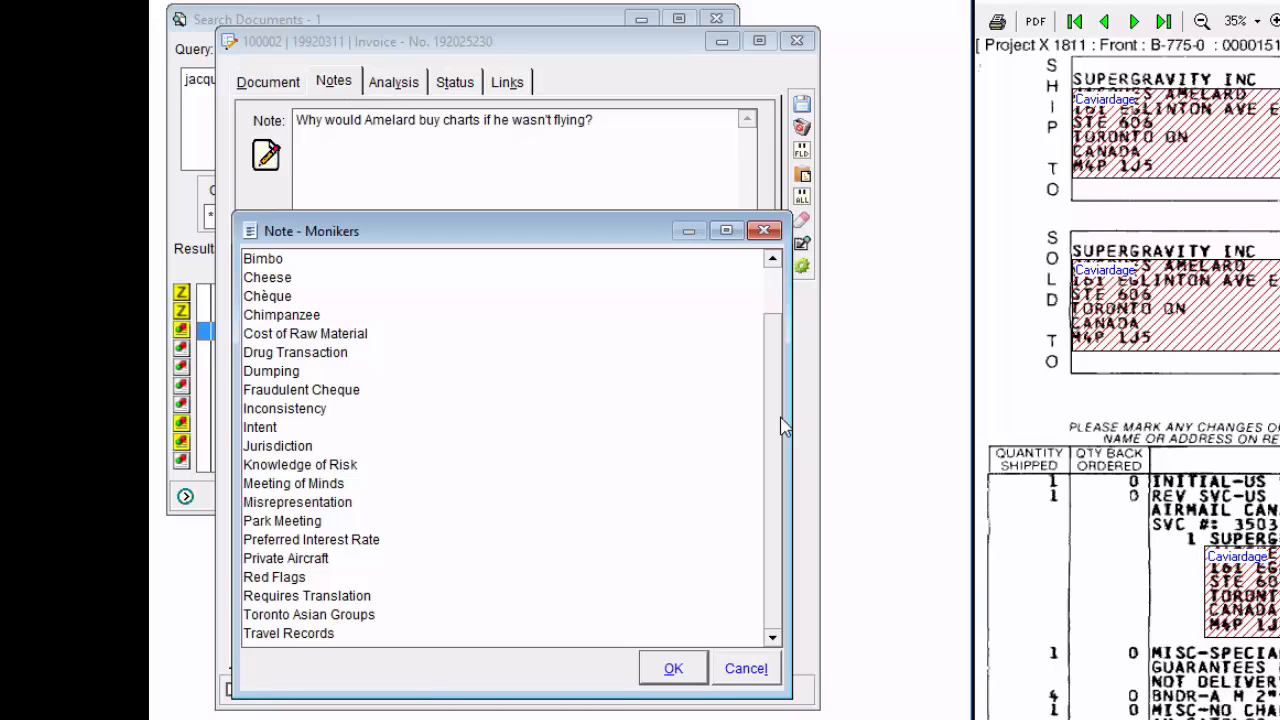
{"action": "left_click", "coordinate": [745, 668]}
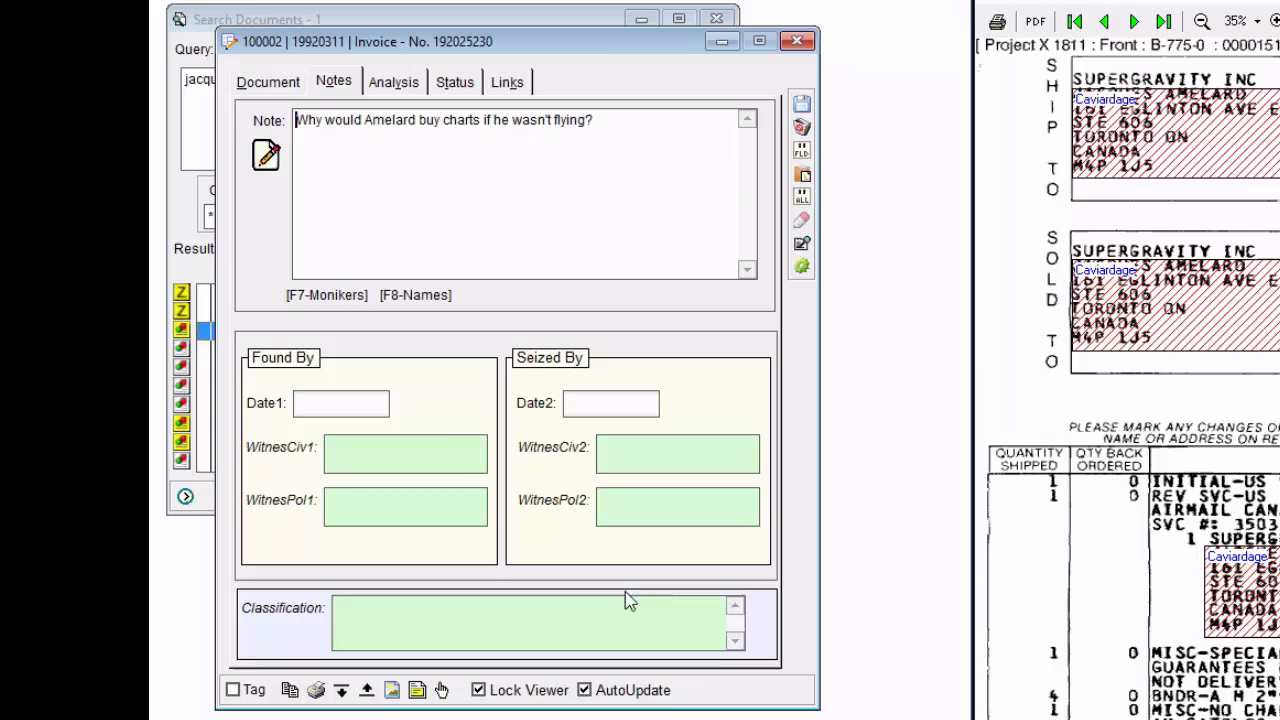
{"action": "right_click", "coordinate": [455, 203]}
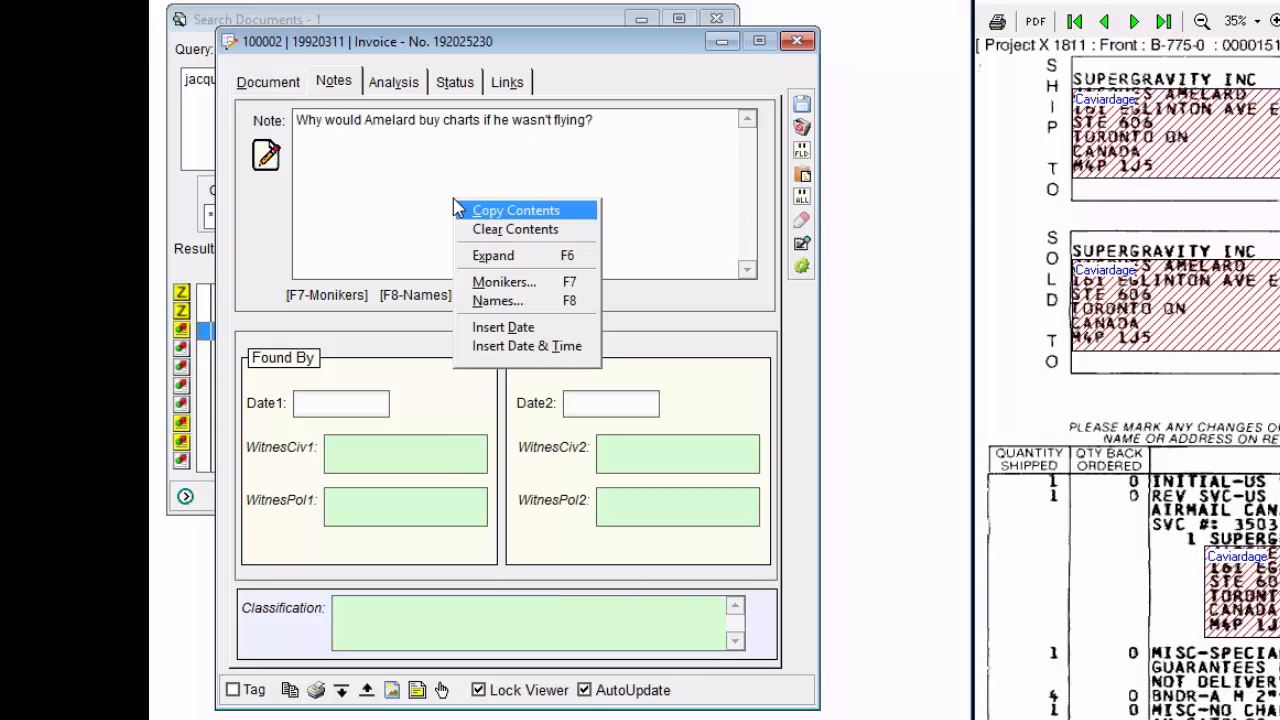
{"action": "left_click", "coordinate": [530, 310]}
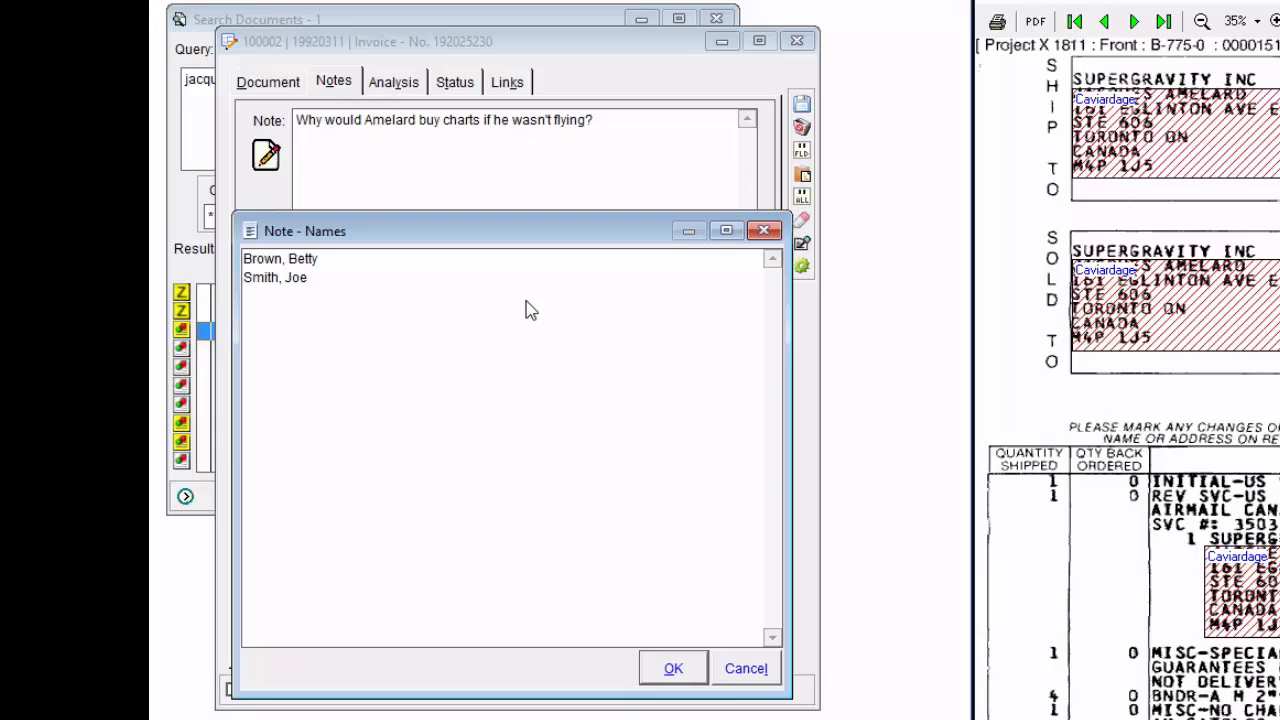
{"action": "left_click", "coordinate": [755, 672]}
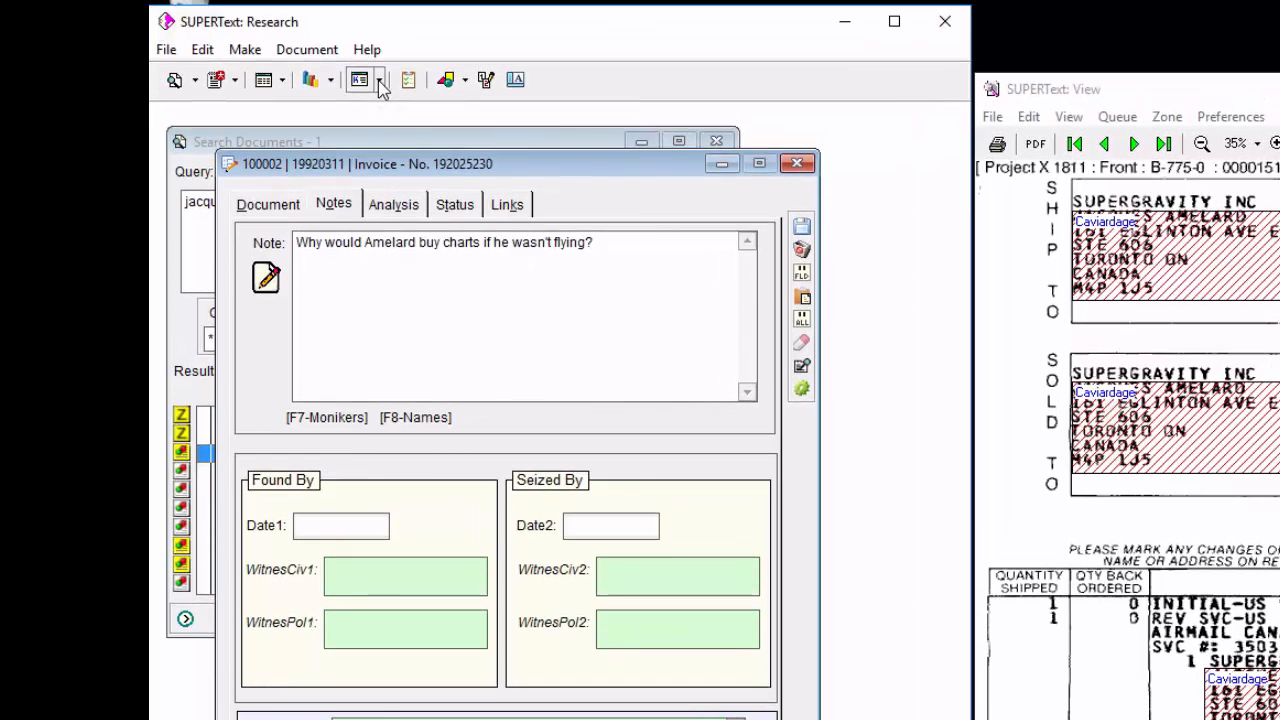
Examine the available choices for the default location of lookup files without changing the current selection.
{"action": "left_click", "coordinate": [380, 80]}
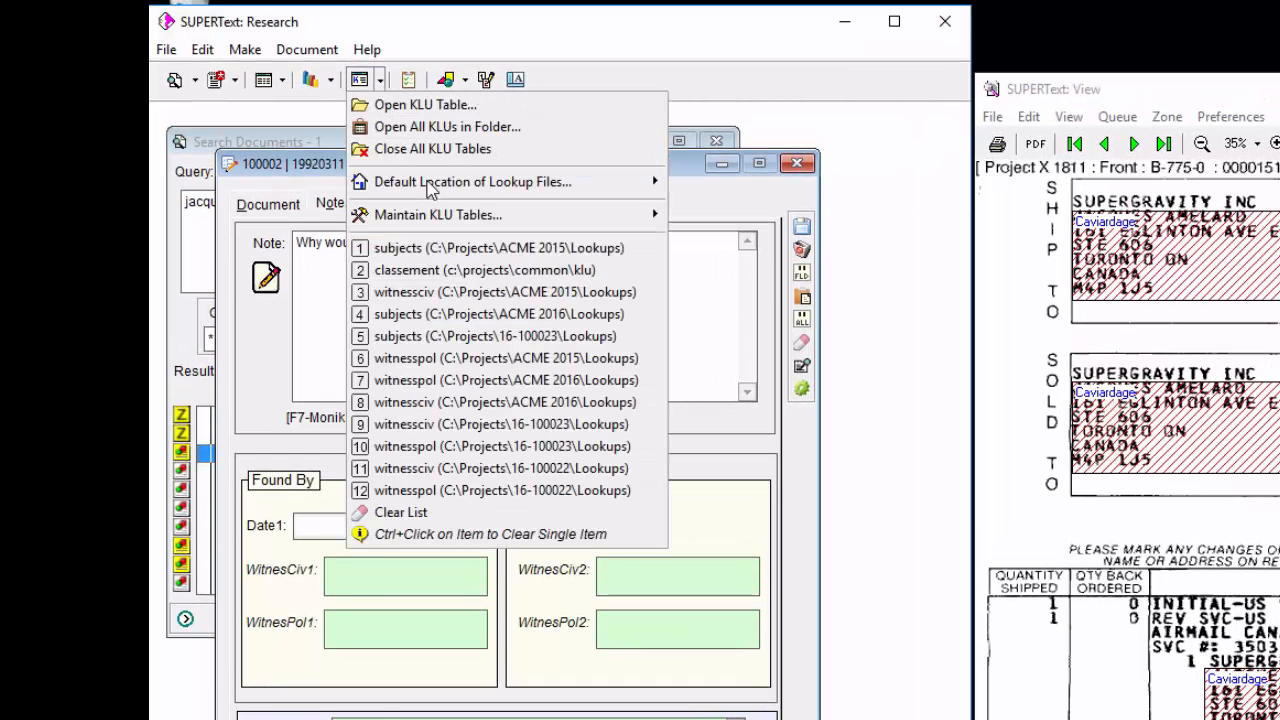
{"action": "mouse_move", "coordinate": [430, 190]}
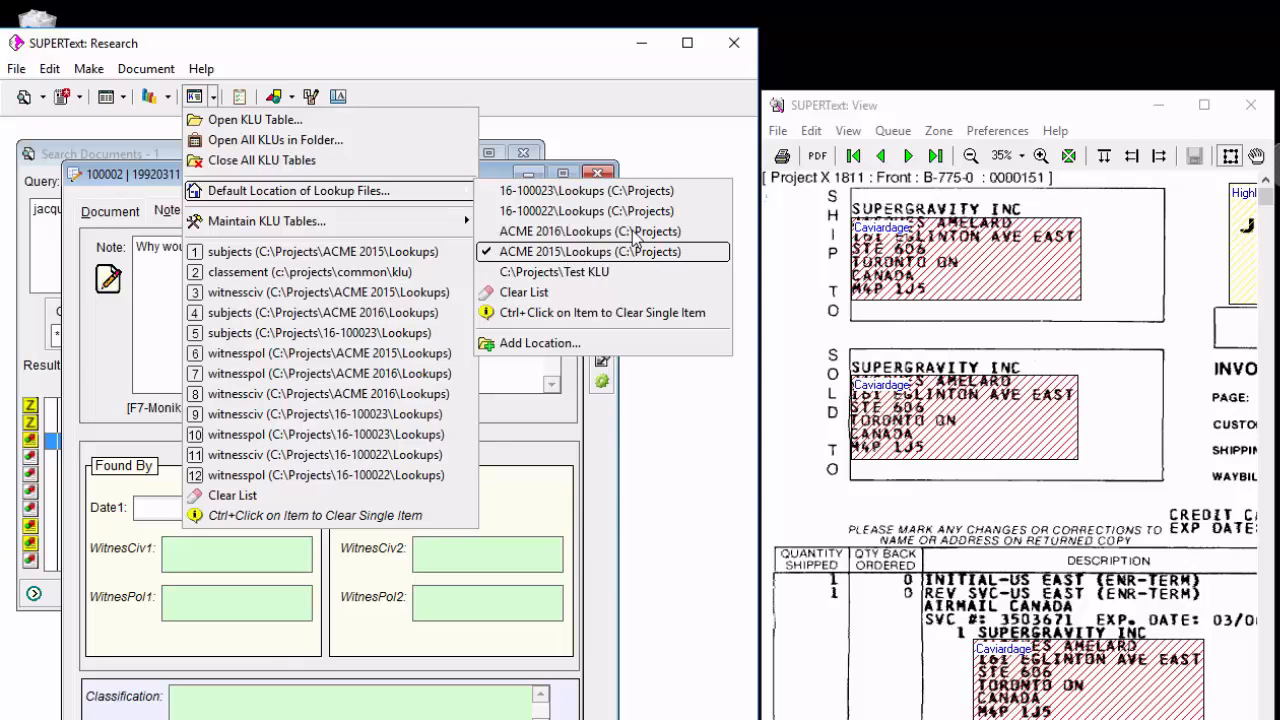
{"action": "left_click", "coordinate": [684, 156]}
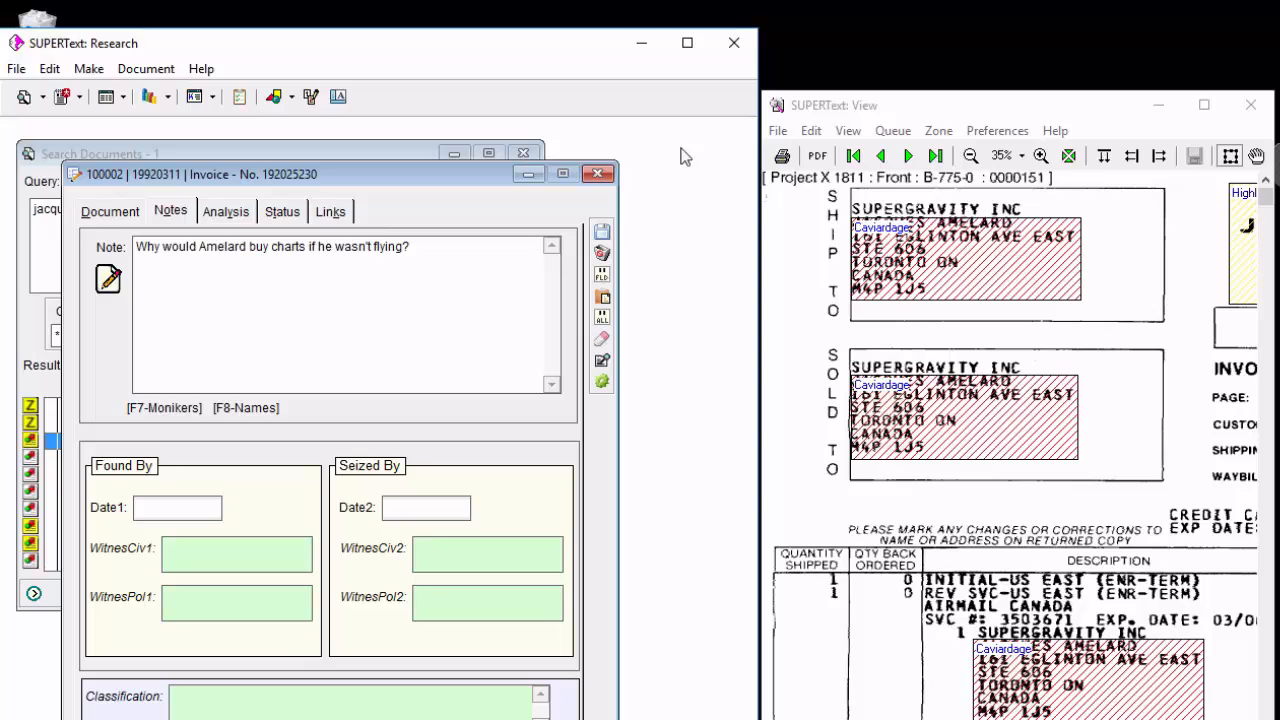
{"action": "left_click", "coordinate": [214, 97]}
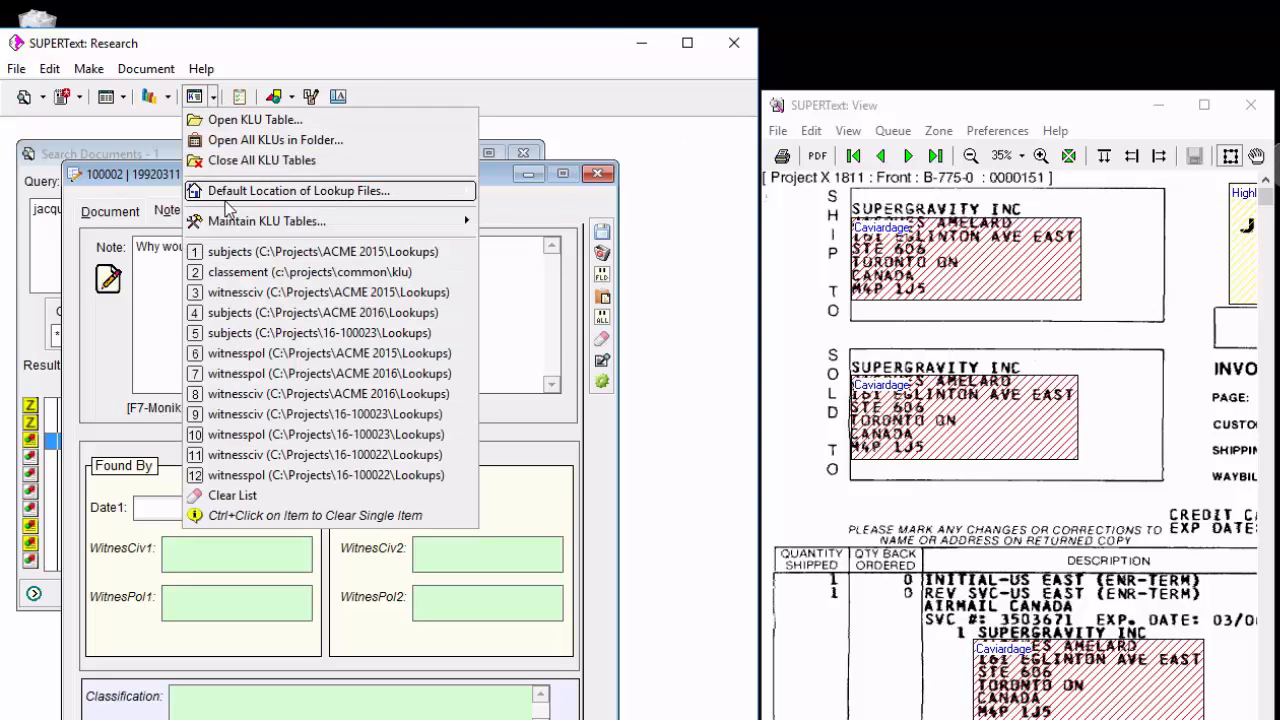
{"action": "mouse_move", "coordinate": [229, 200]}
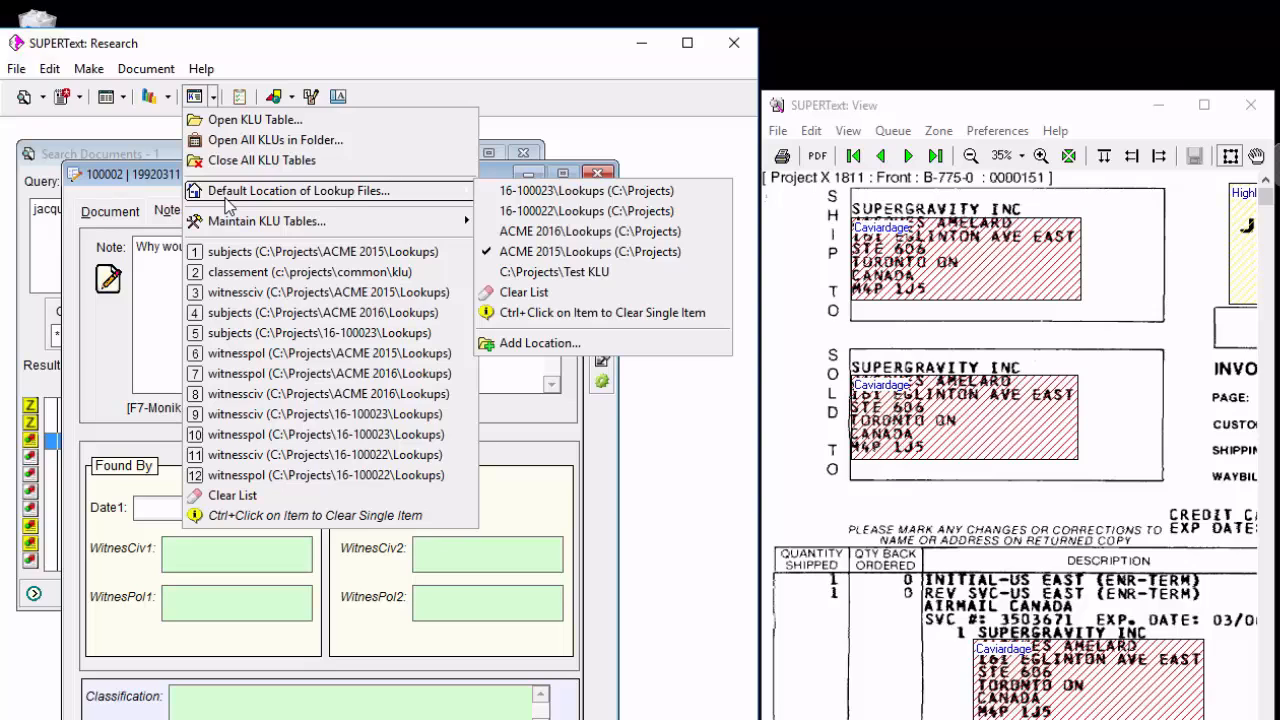
{"action": "left_click", "coordinate": [630, 143]}
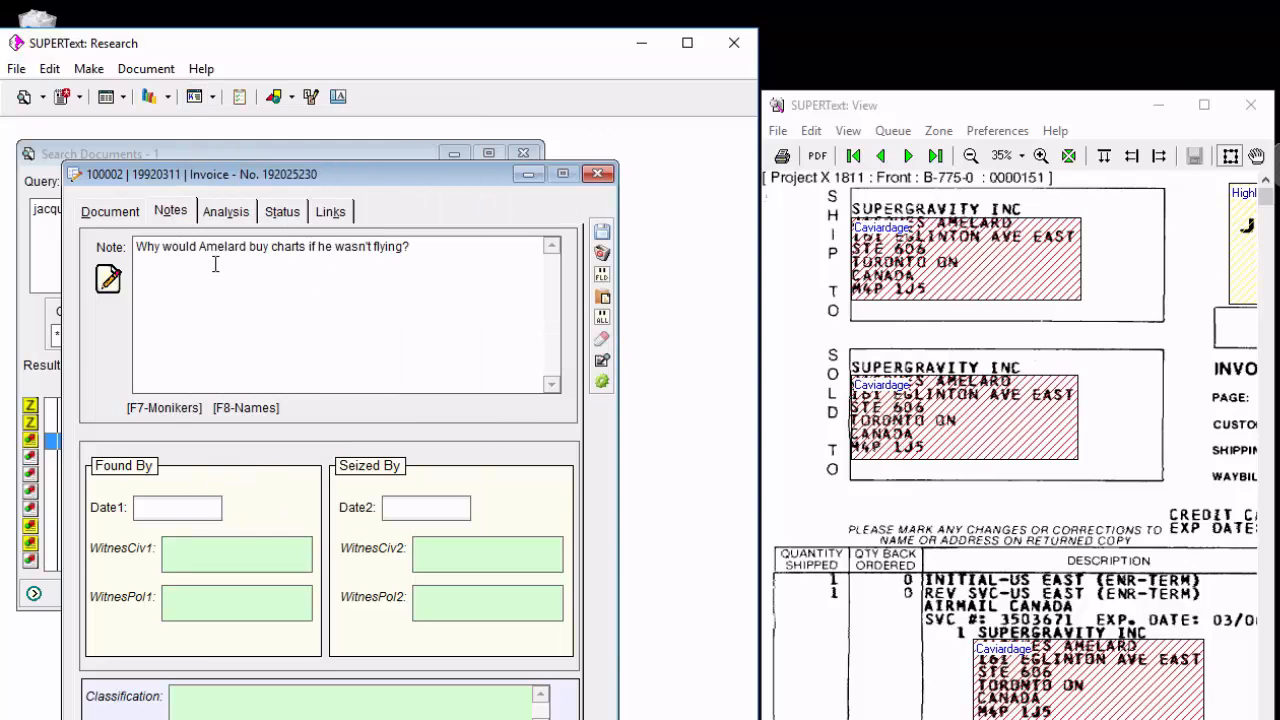
View the key look-up tables of the WitnesCiv1 and Classification fields, closing each without selecting a row.
{"action": "double_click", "coordinate": [187, 560]}
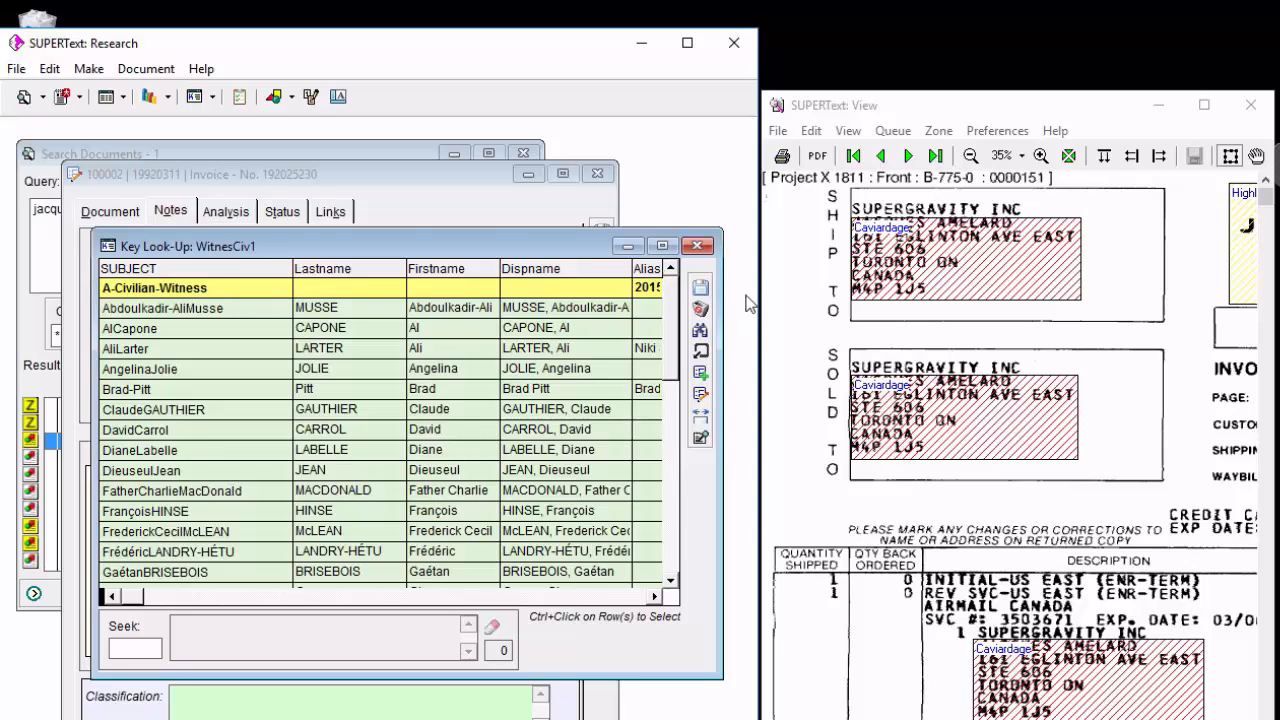
{"action": "left_click", "coordinate": [701, 310]}
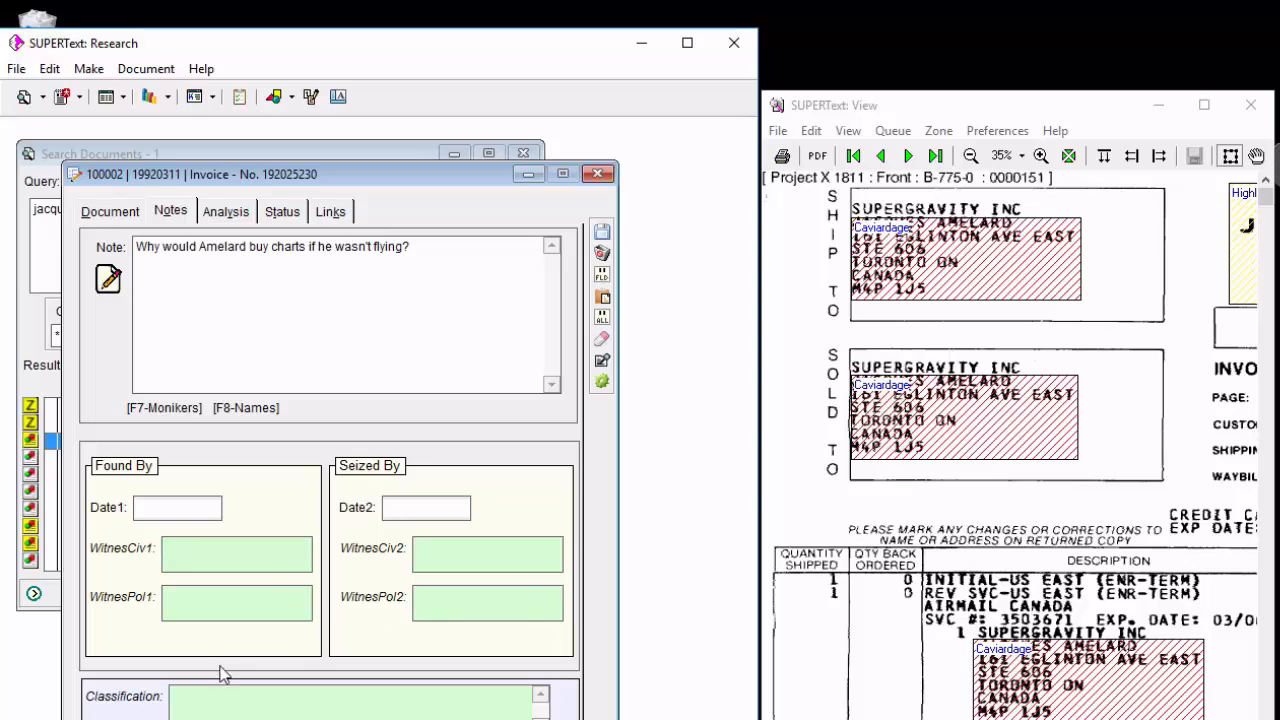
{"action": "double_click", "coordinate": [208, 707]}
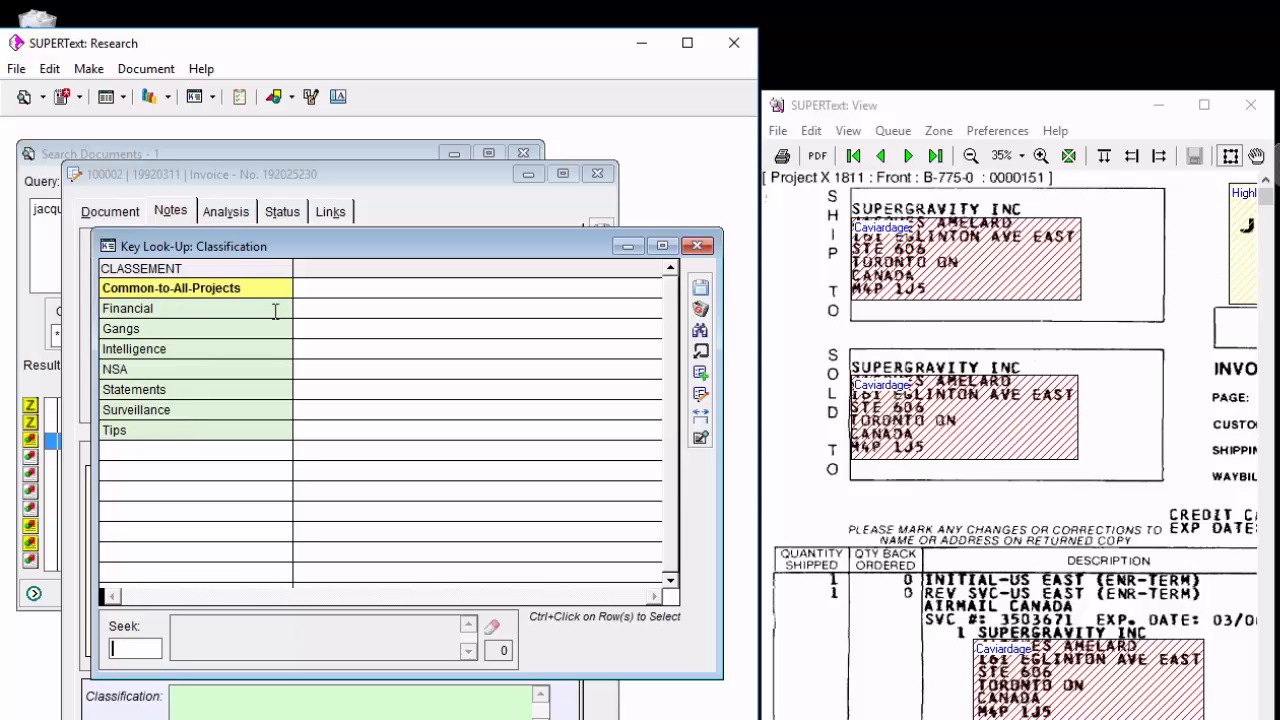
{"action": "left_click", "coordinate": [699, 250]}
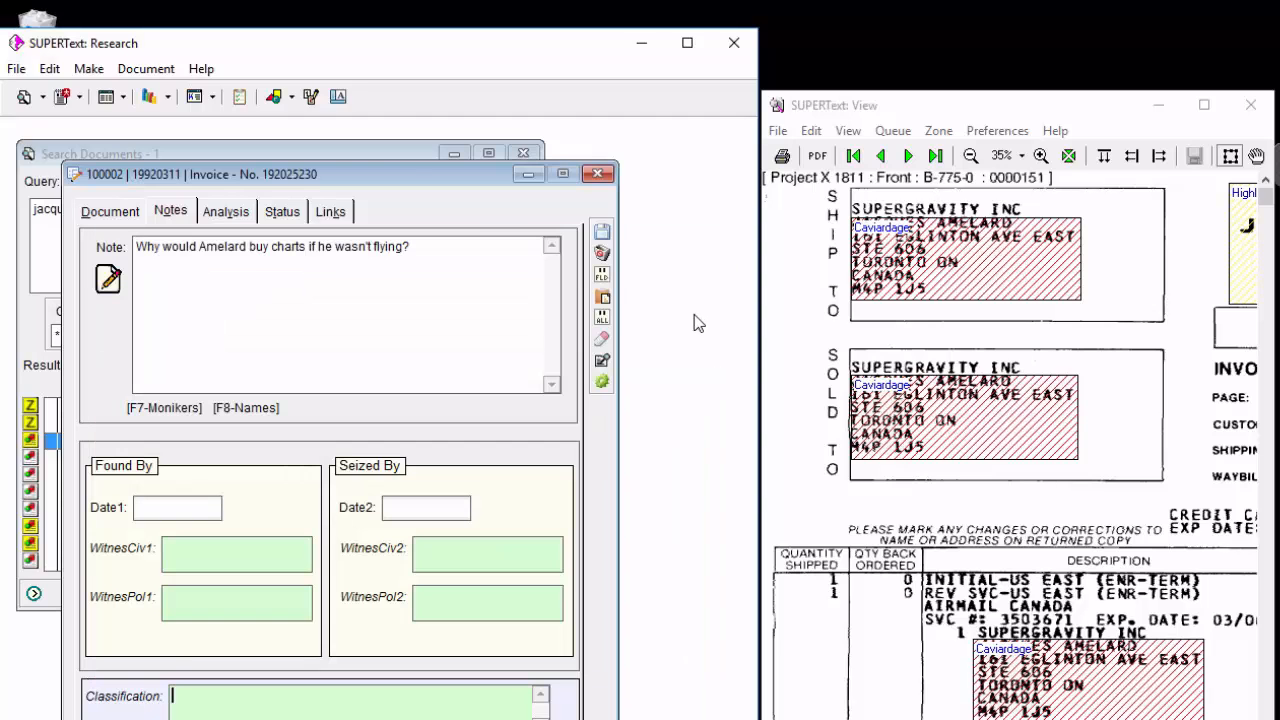
Switch to the SUPERText Release Notes PDF, read the section "Lookups: Project versus Global", and return to the invoice record.
{"action": "left_click", "coordinate": [700, 719]}
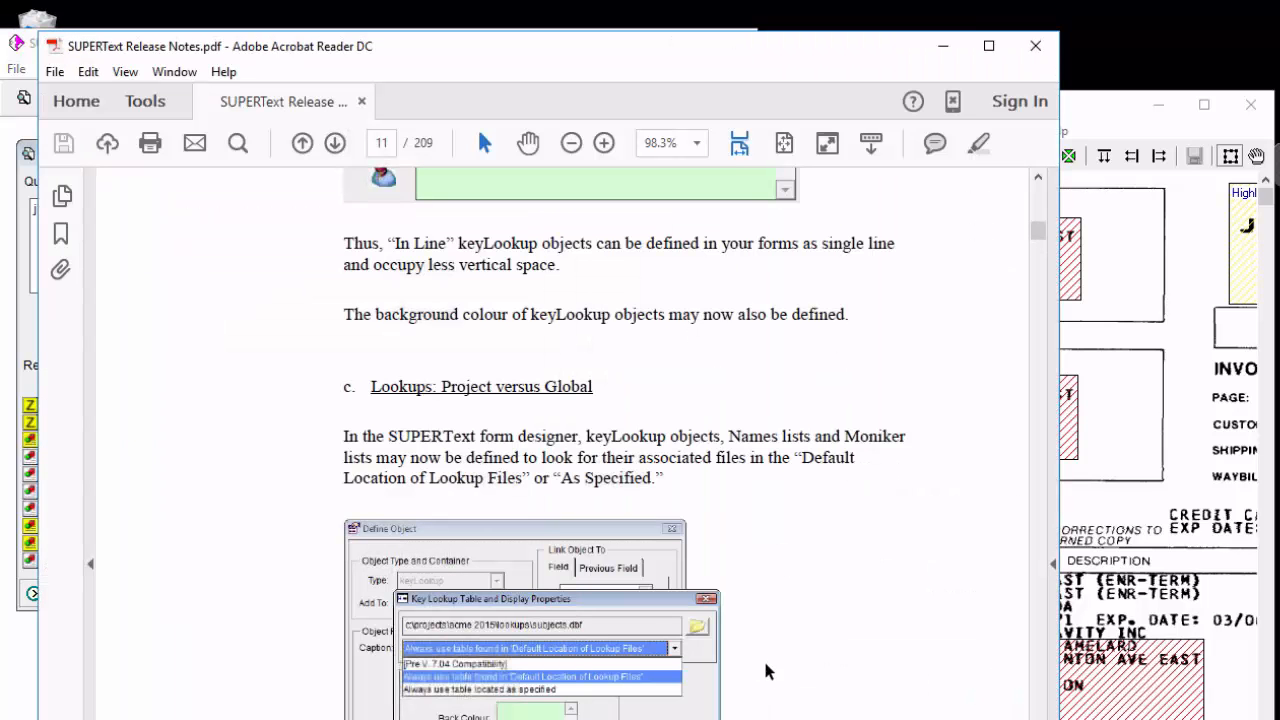
{"action": "left_click", "coordinate": [1031, 357]}
{"action": "left_click", "coordinate": [943, 49]}
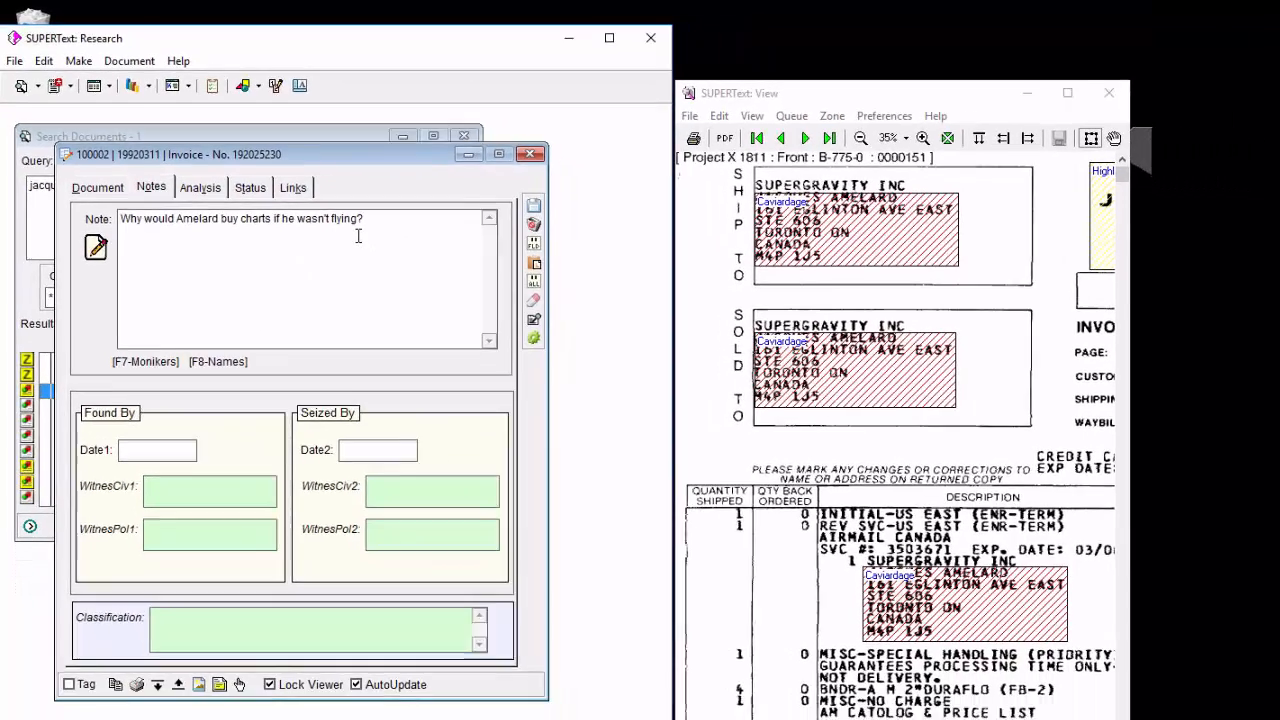
Try to modify the Note field's Monikers list at the Chimpanzee entry, and cancel out of the list.
{"action": "key", "text": "F7"}
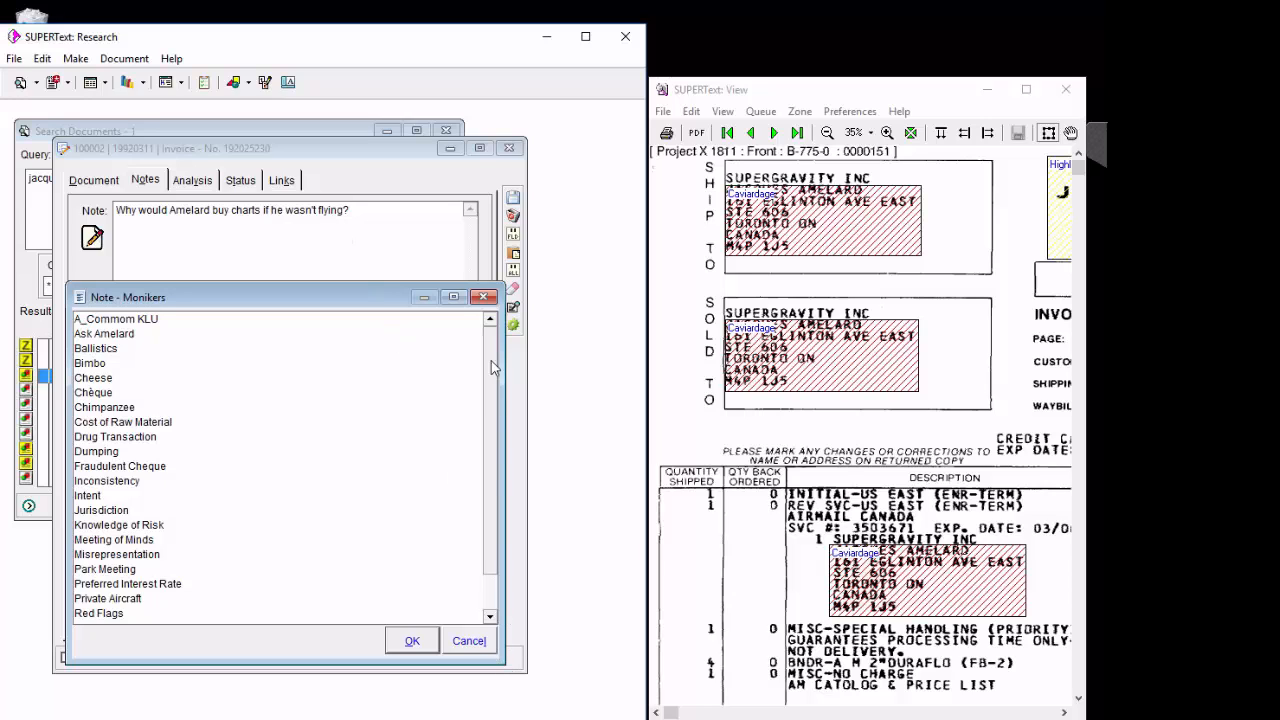
{"action": "left_click", "coordinate": [483, 297]}
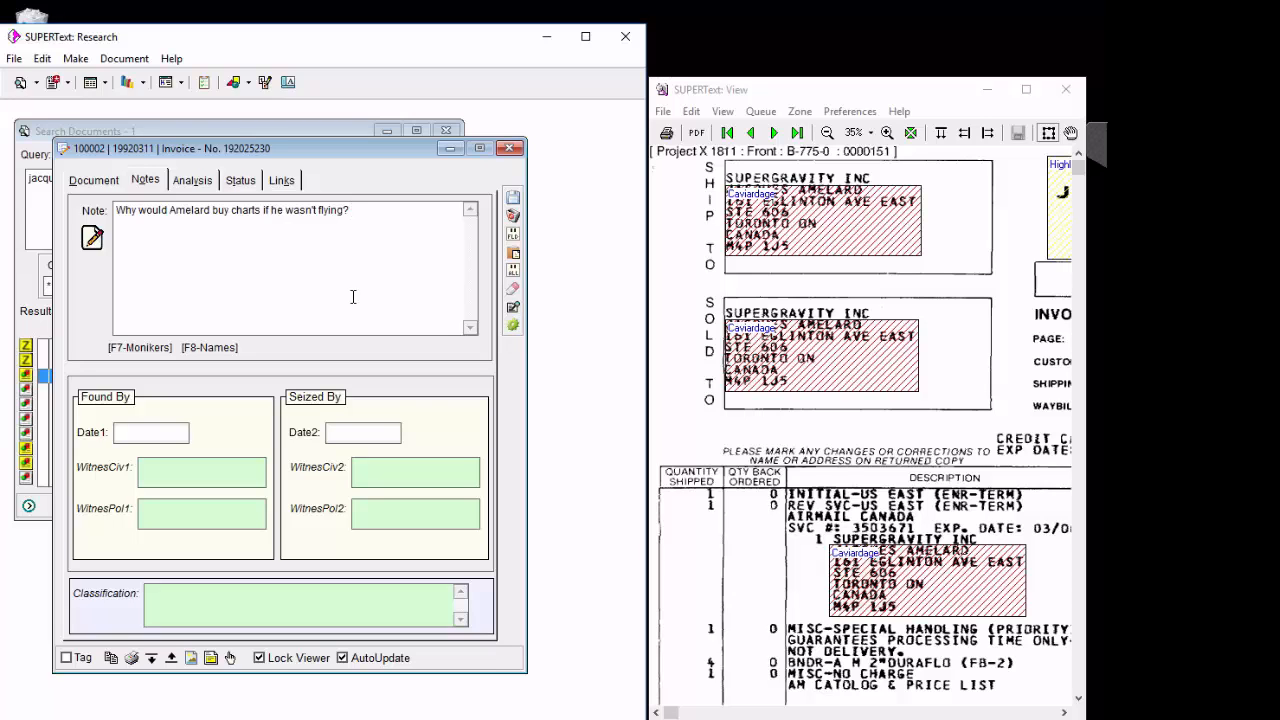
{"action": "right_click", "coordinate": [353, 217]}
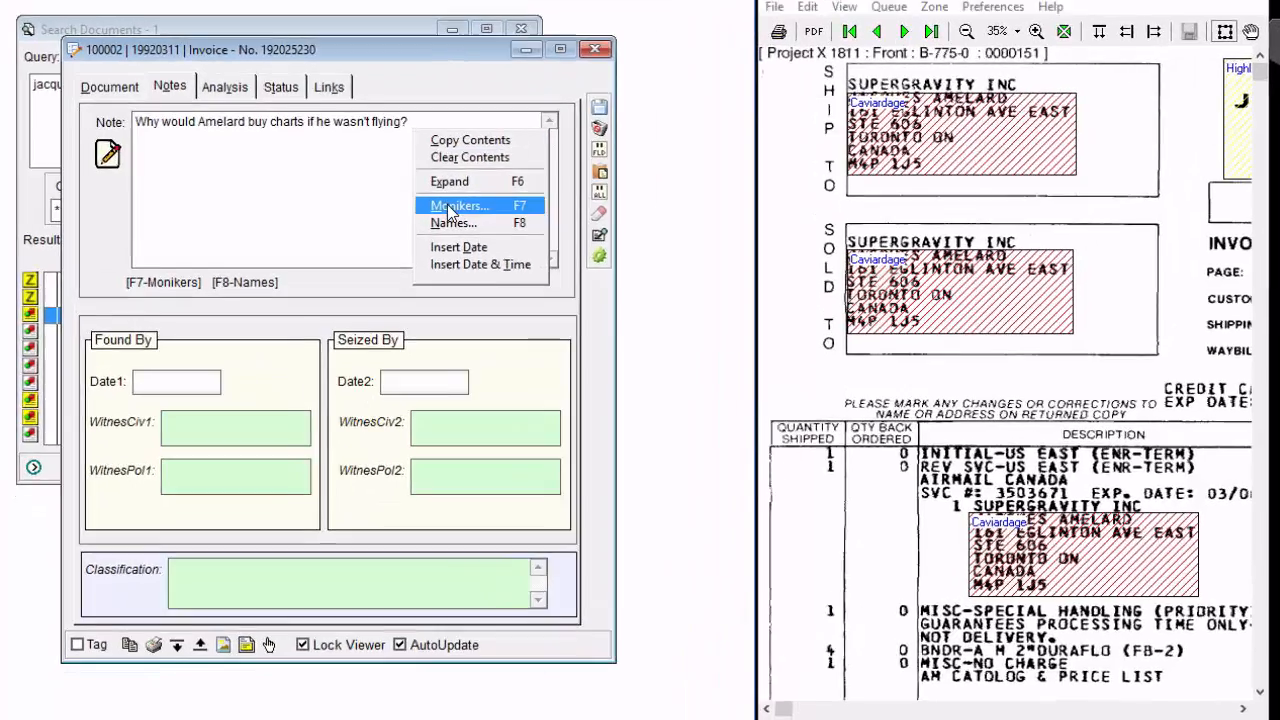
{"action": "left_click", "coordinate": [449, 206]}
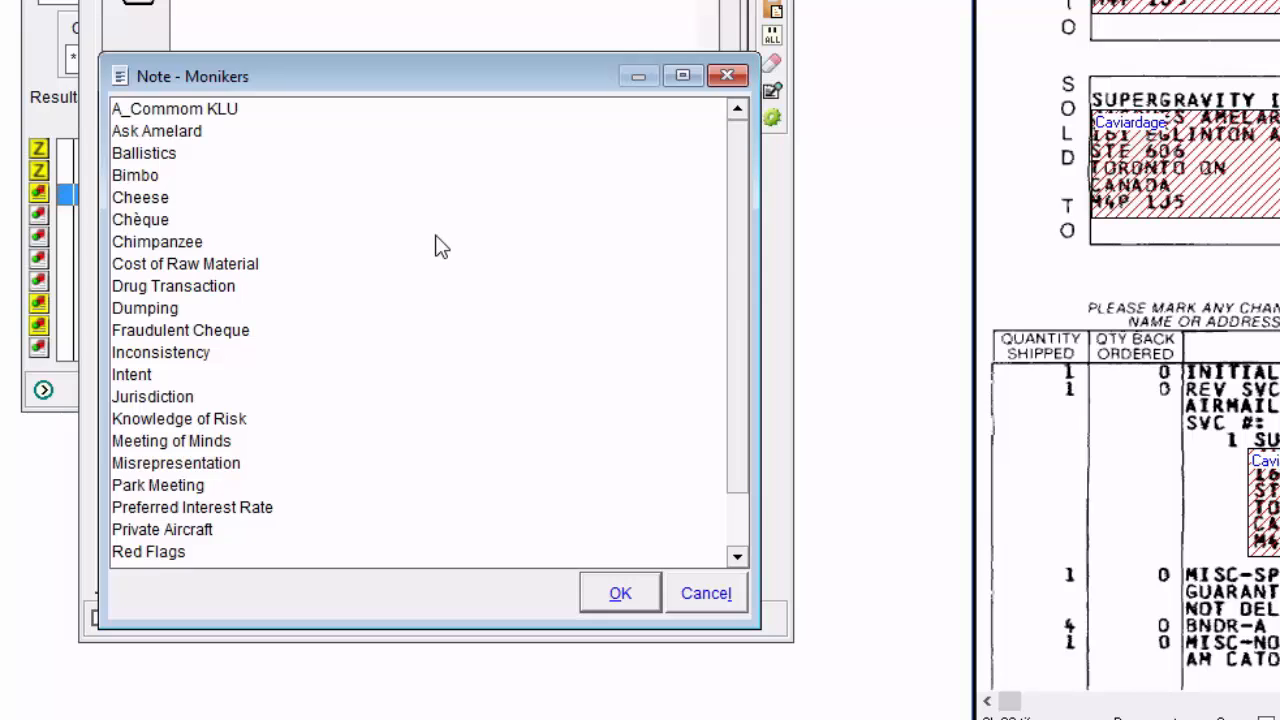
{"action": "double_click", "coordinate": [302, 356]}
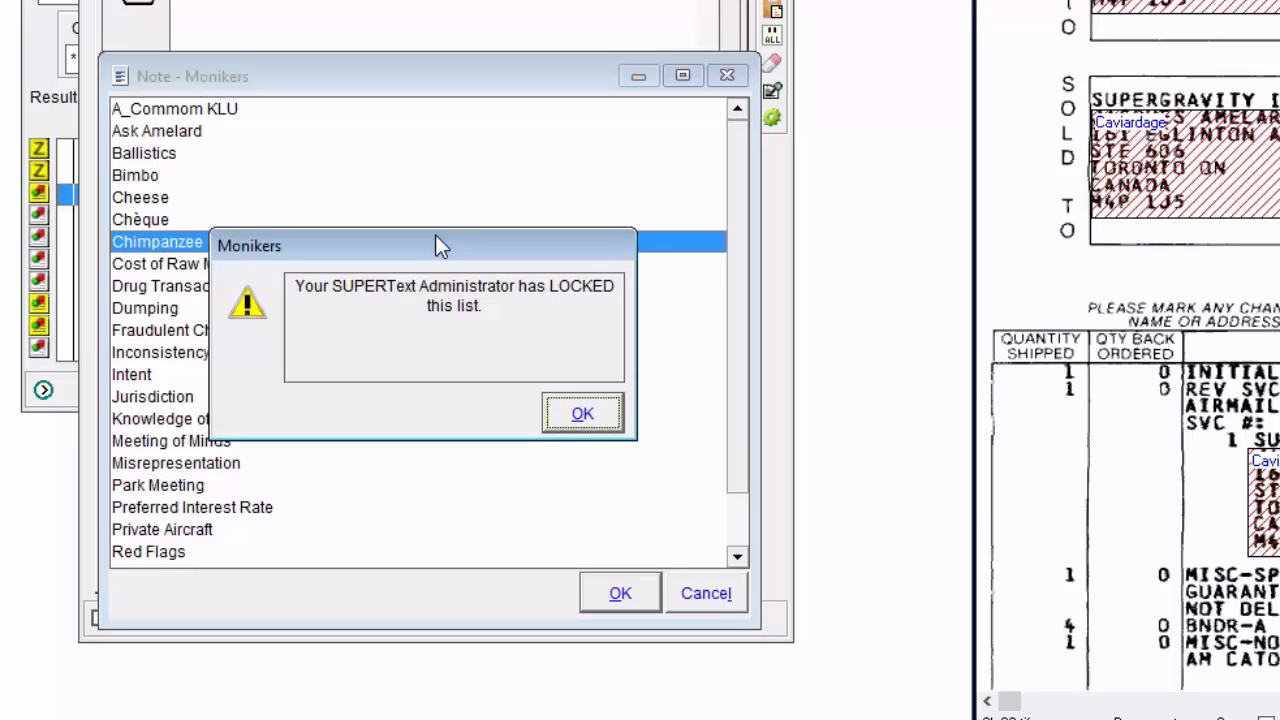
{"action": "key", "text": "Return"}
{"action": "double_click", "coordinate": [438, 236]}
{"action": "key", "text": "Return"}
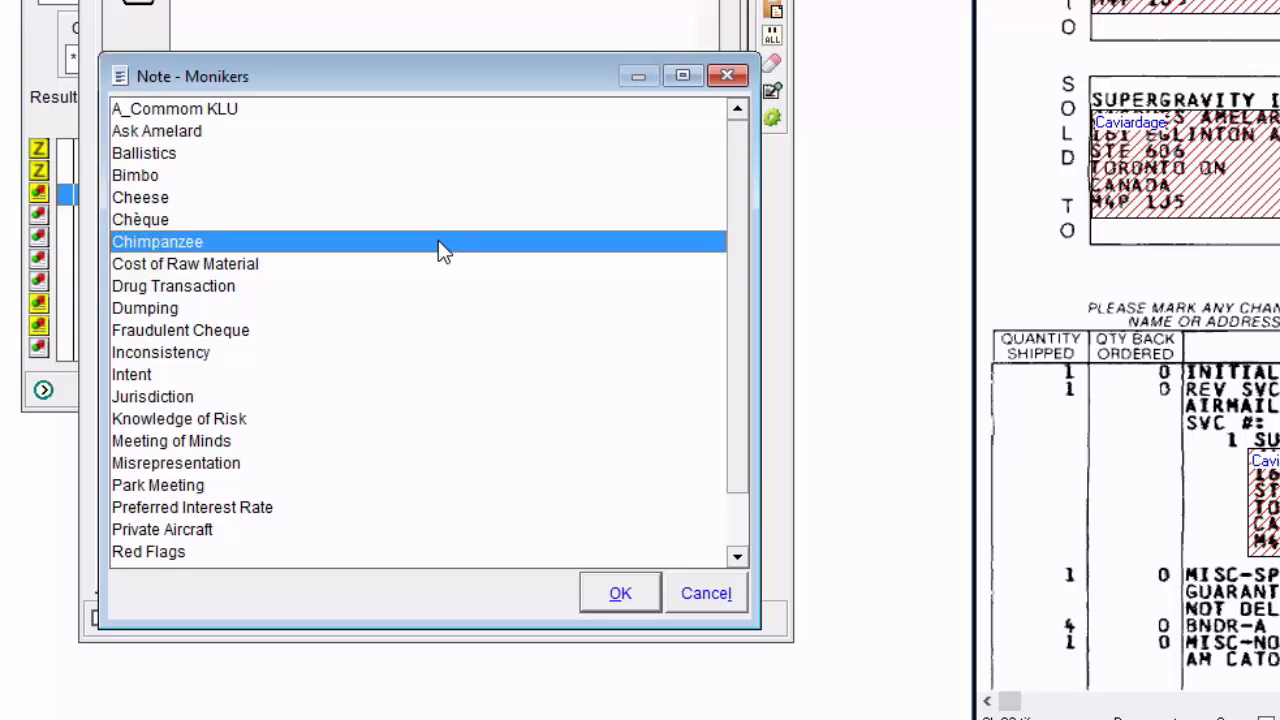
{"action": "left_click", "coordinate": [708, 594]}
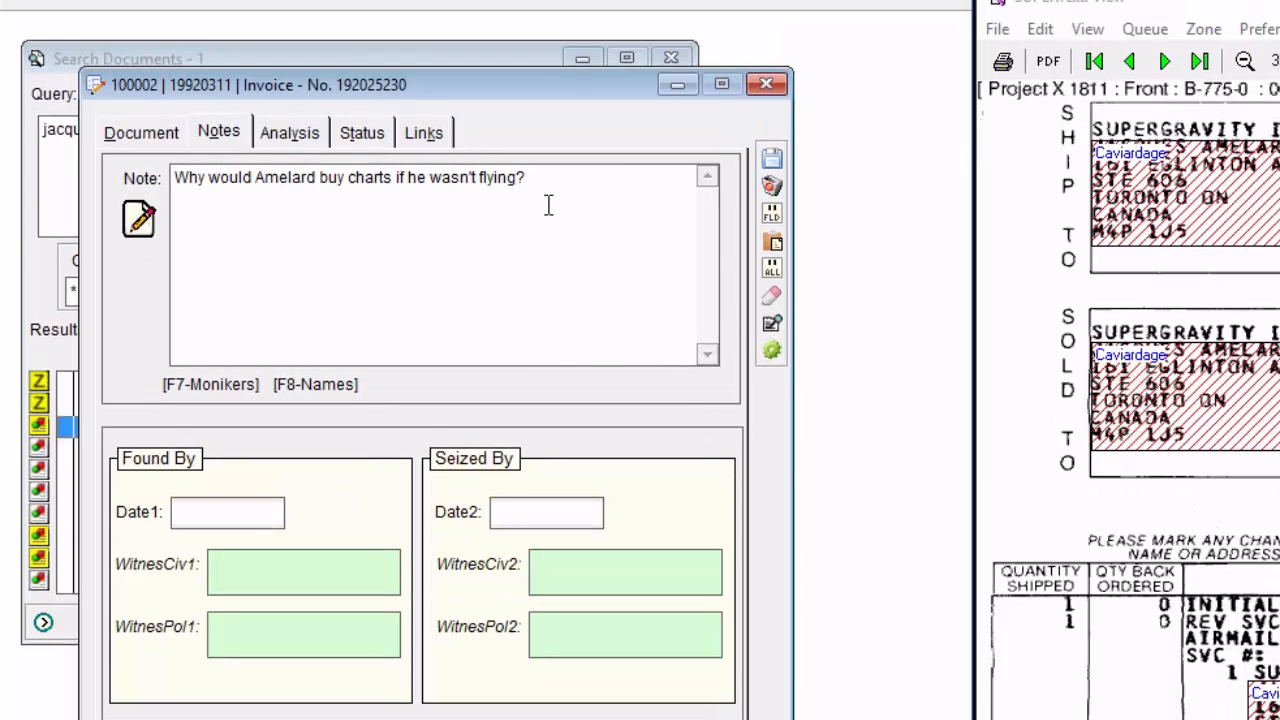
Start a new entry in the Note field's Names list, and cancel it along with the list.
{"action": "right_click", "coordinate": [536, 96]}
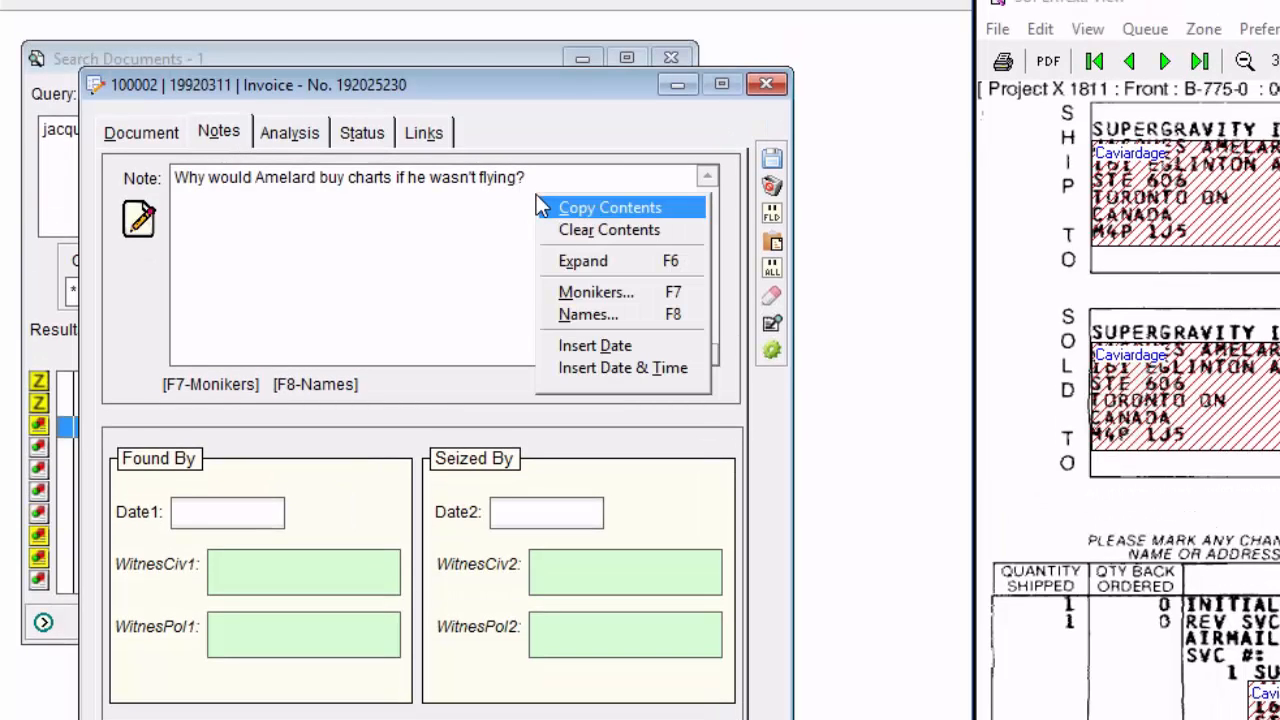
{"action": "left_click", "coordinate": [613, 302]}
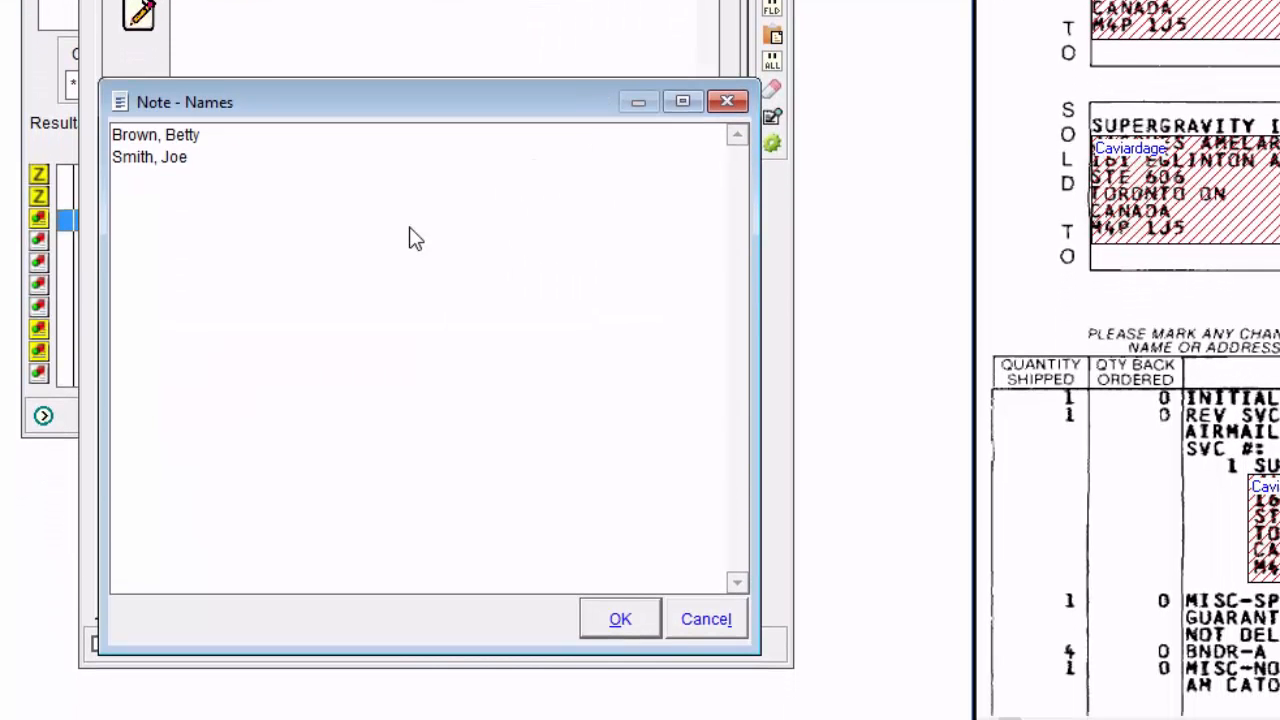
{"action": "right_click", "coordinate": [410, 231]}
{"action": "left_click", "coordinate": [430, 240]}
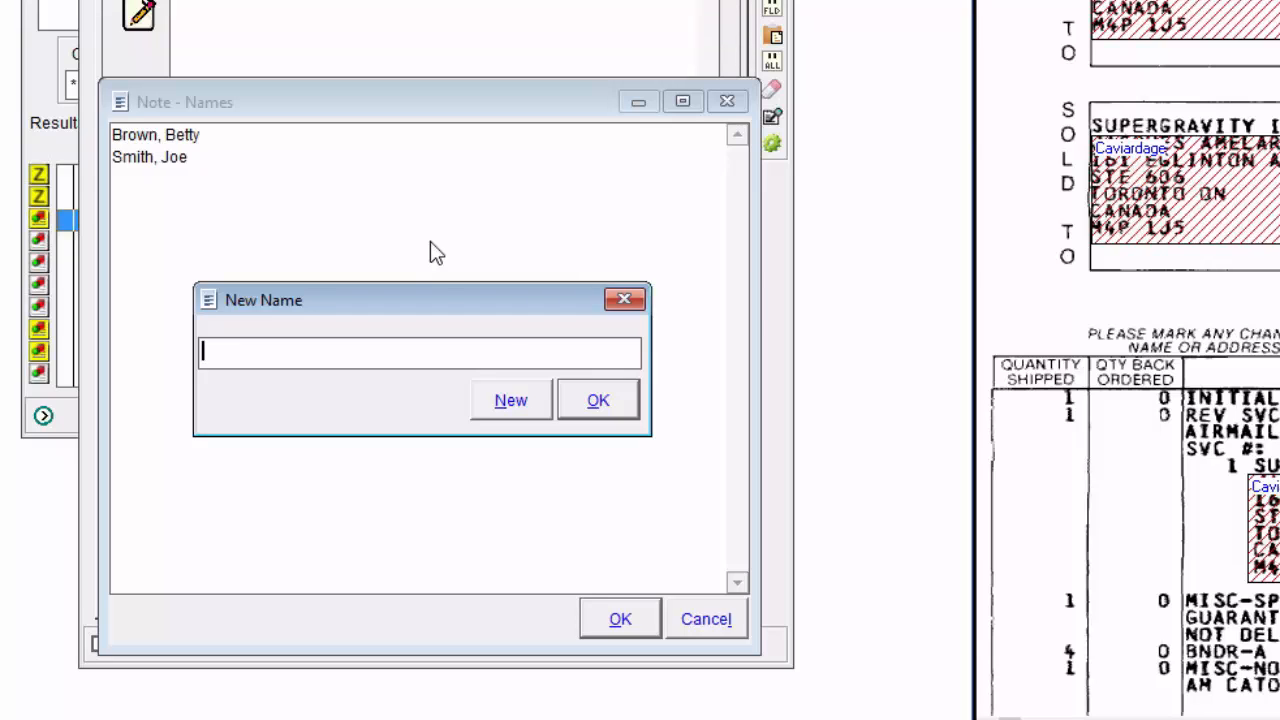
{"action": "left_click", "coordinate": [624, 298]}
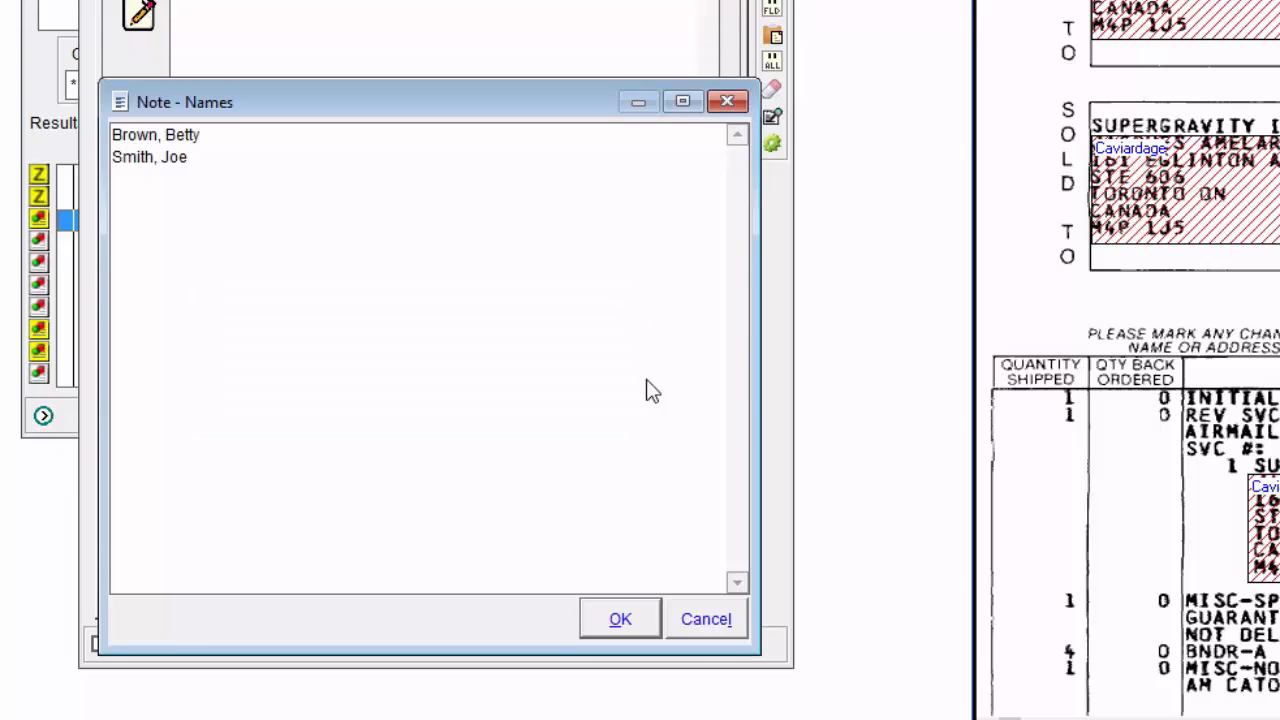
{"action": "left_click", "coordinate": [706, 619]}
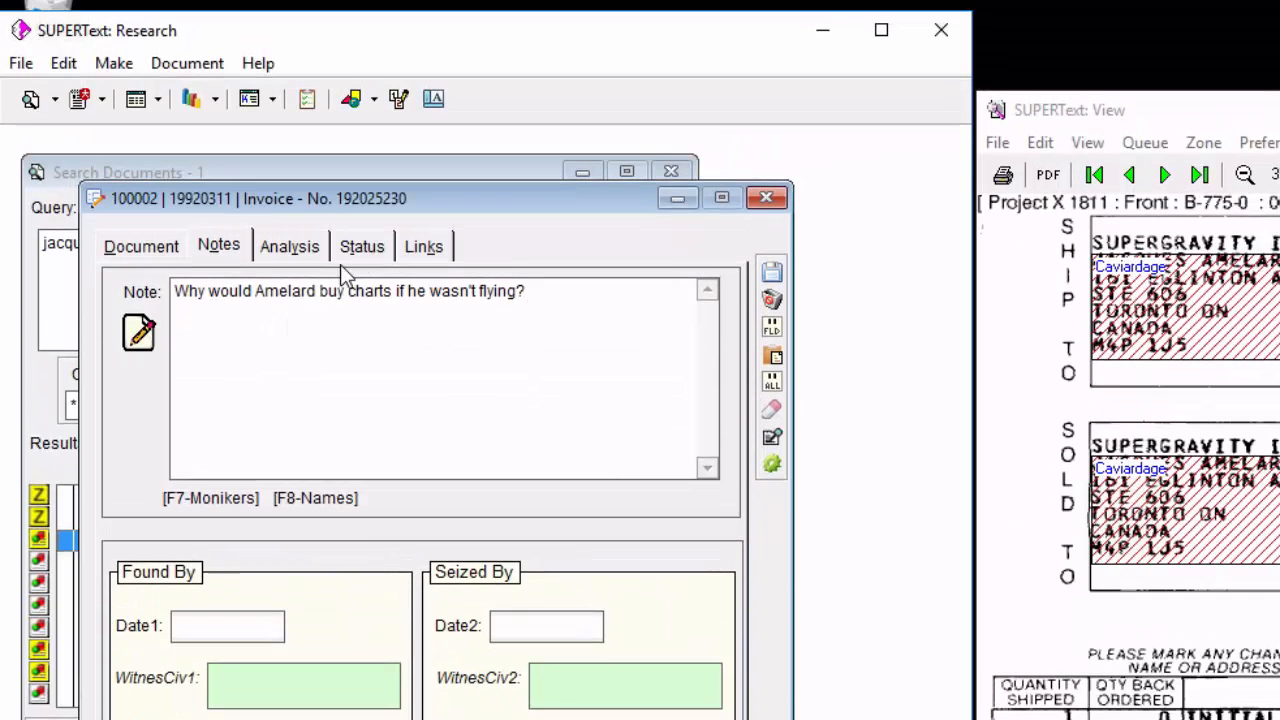
View the Relevance options on the invoice record's Status page and try to open that drop list for editing.
{"action": "left_click", "coordinate": [364, 249]}
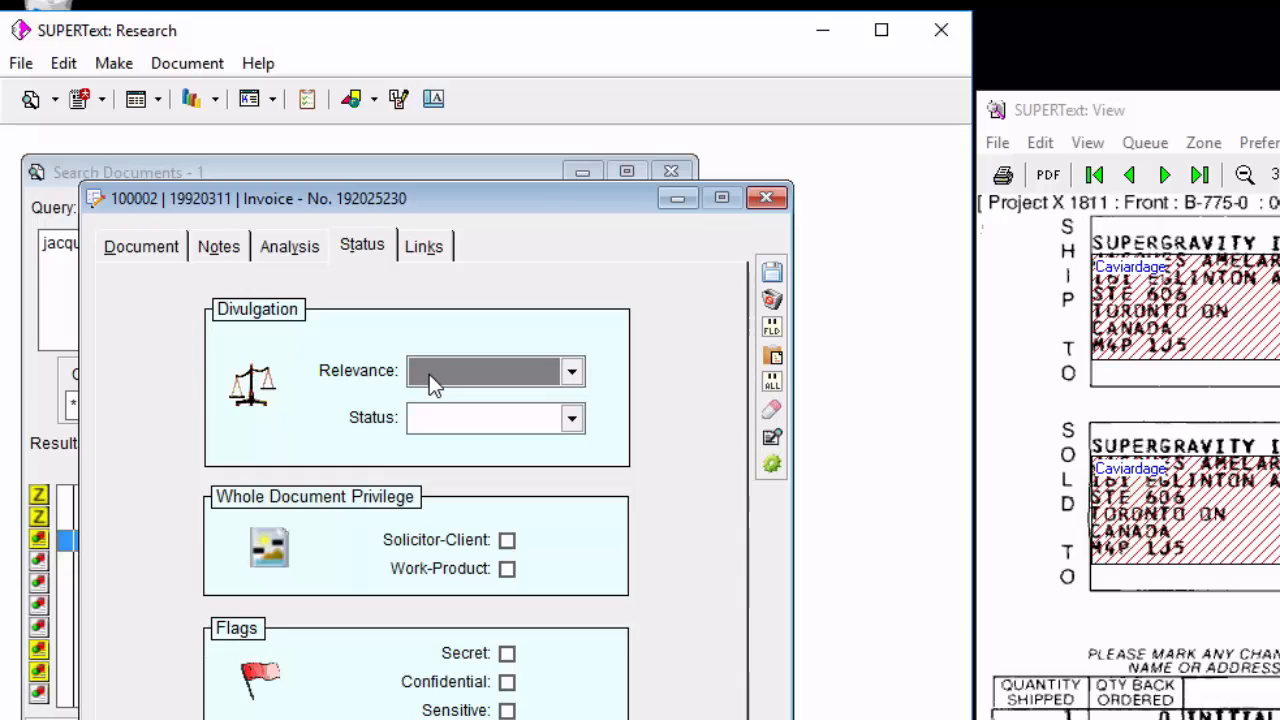
{"action": "left_click", "coordinate": [572, 376]}
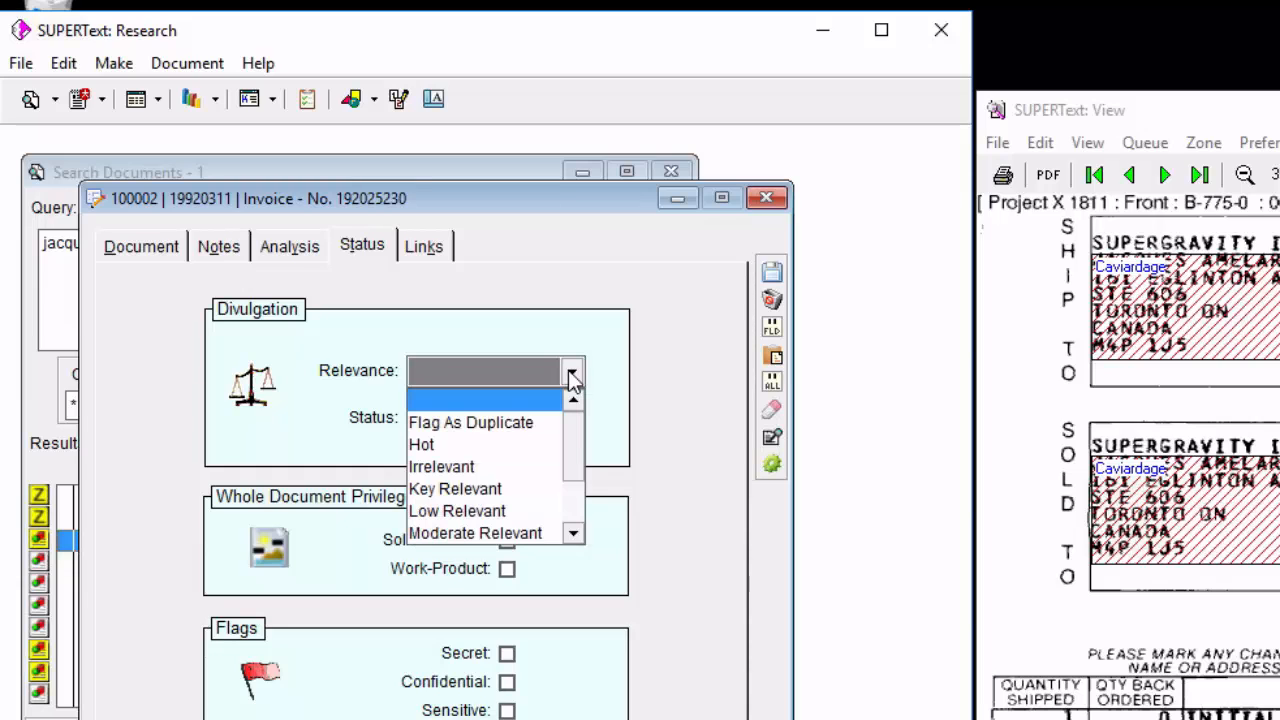
{"action": "left_click", "coordinate": [503, 375]}
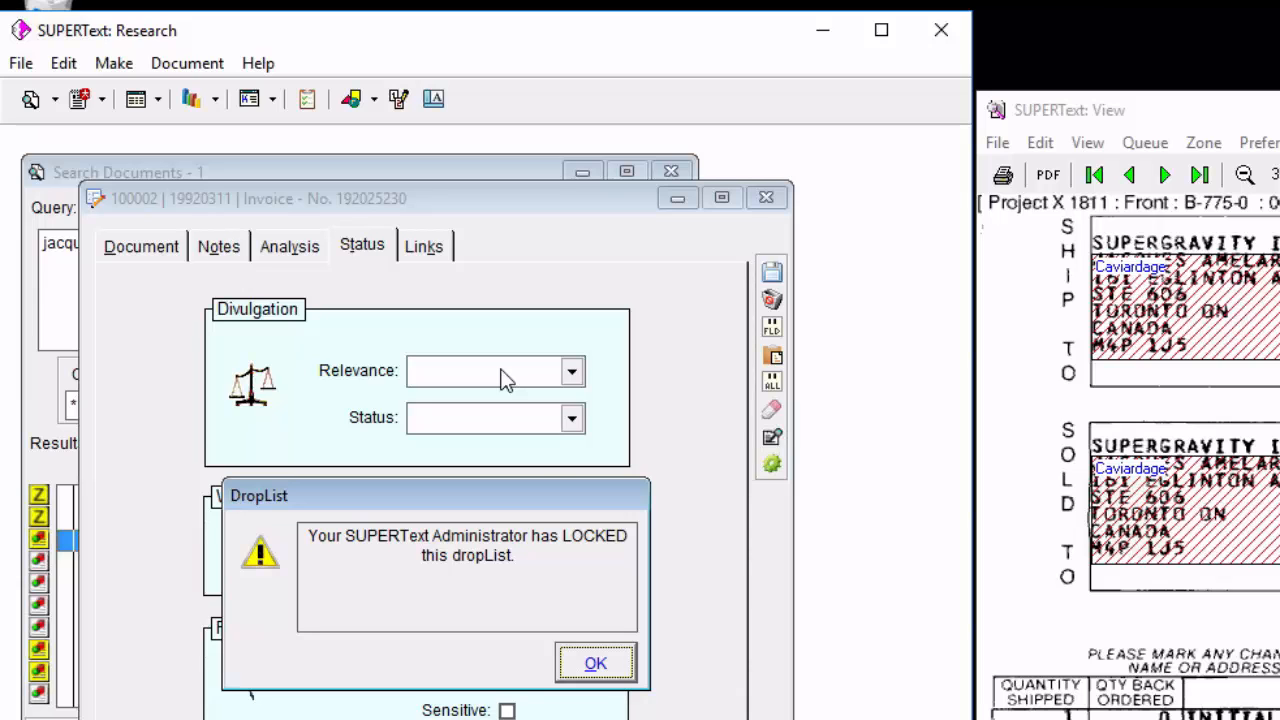
{"action": "left_click", "coordinate": [603, 665]}
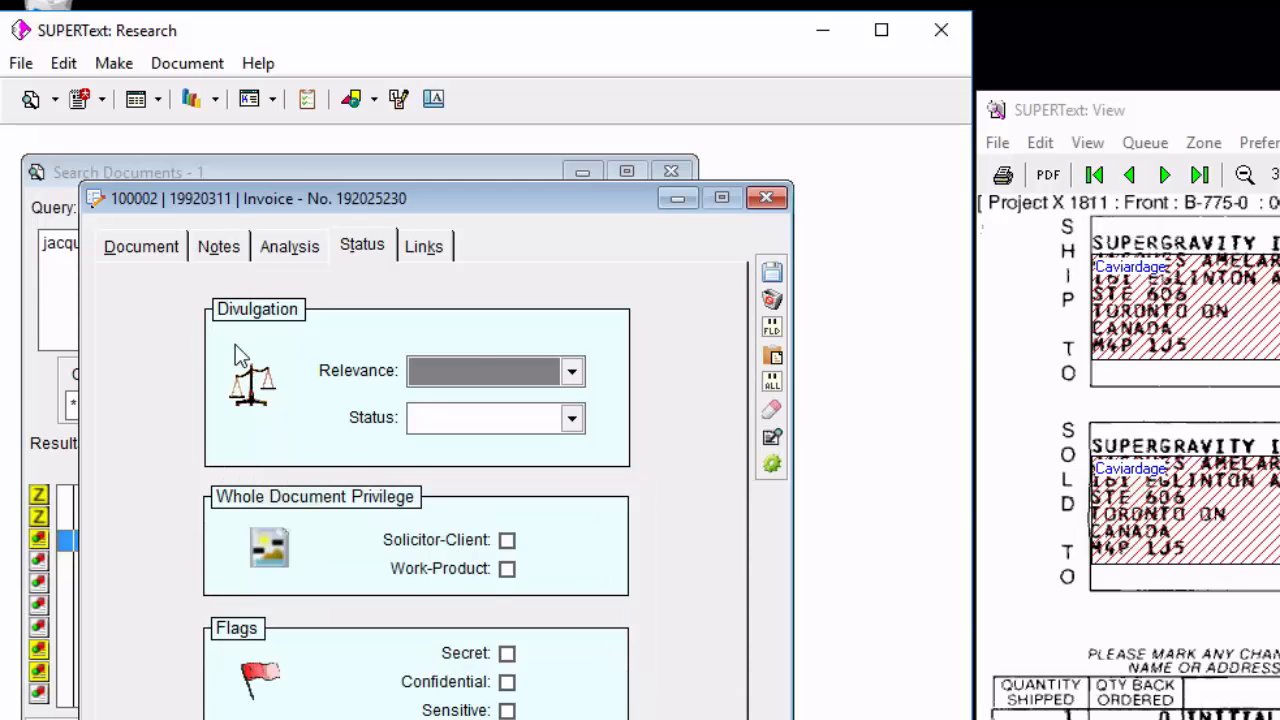
View the editable drop list definition of the Type field on the Document page, and cancel out of it.
{"action": "left_click", "coordinate": [140, 250]}
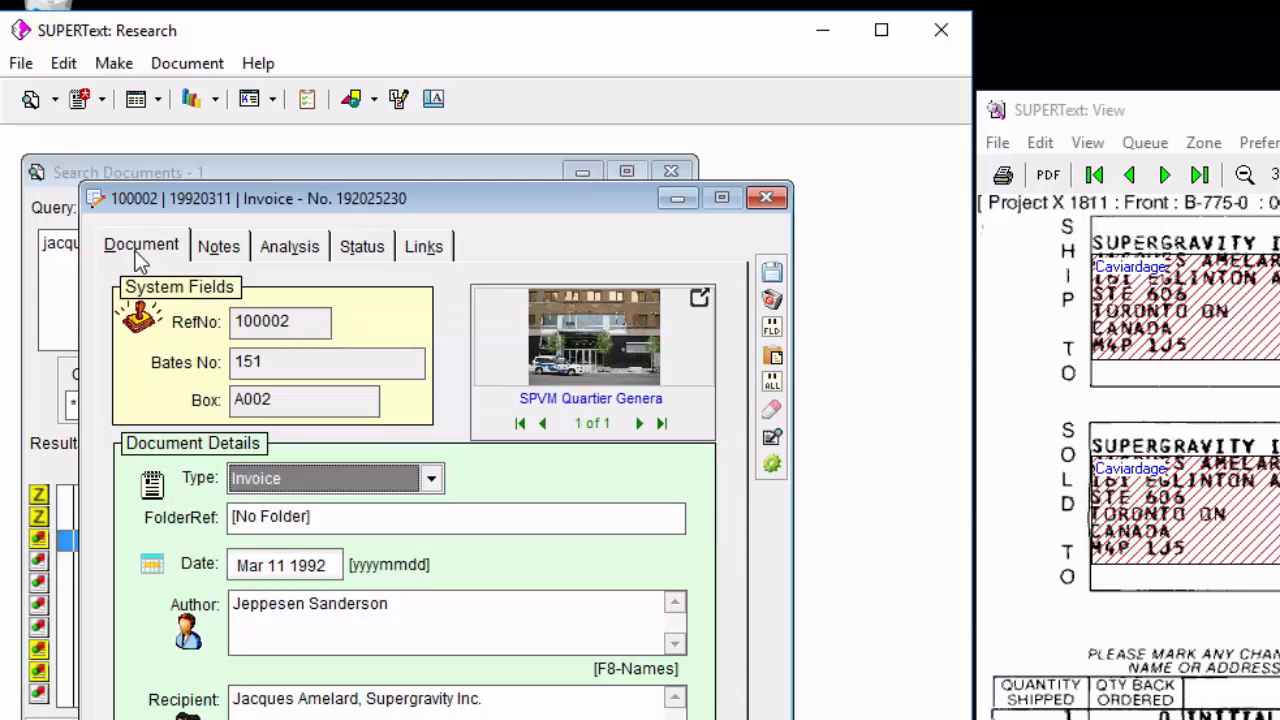
{"action": "left_click", "coordinate": [248, 490]}
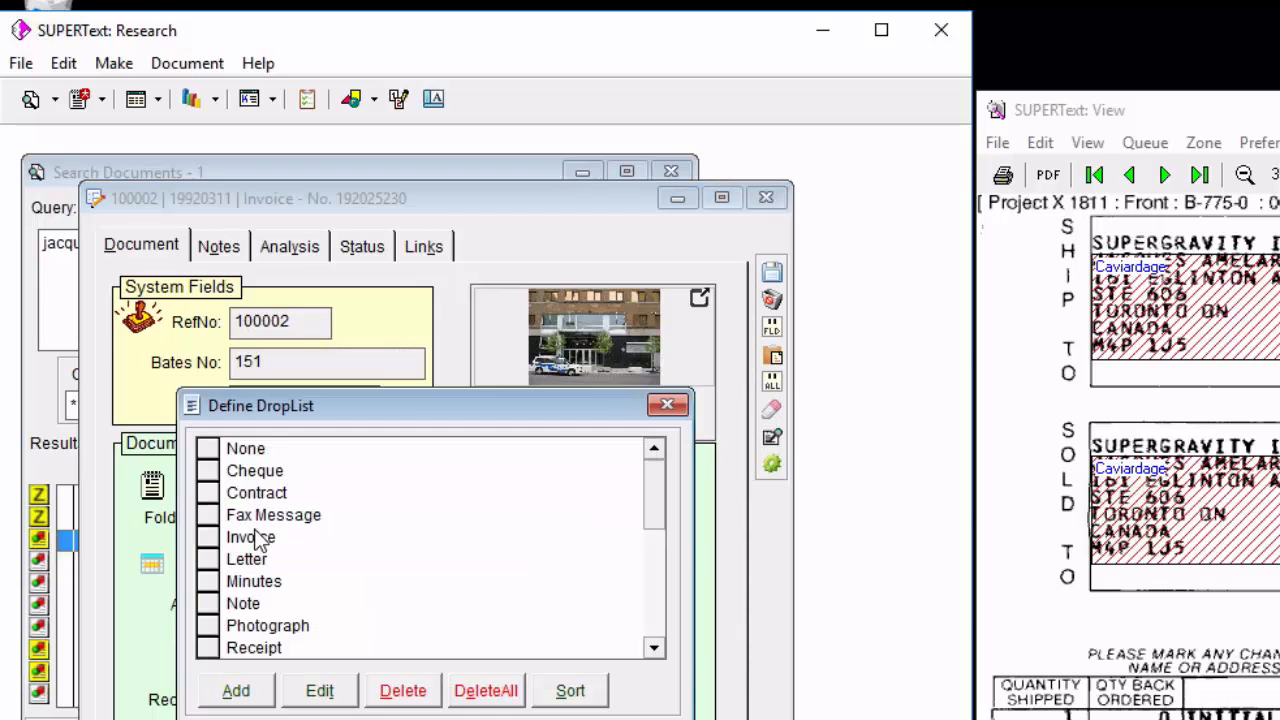
{"action": "key", "text": "Escape"}
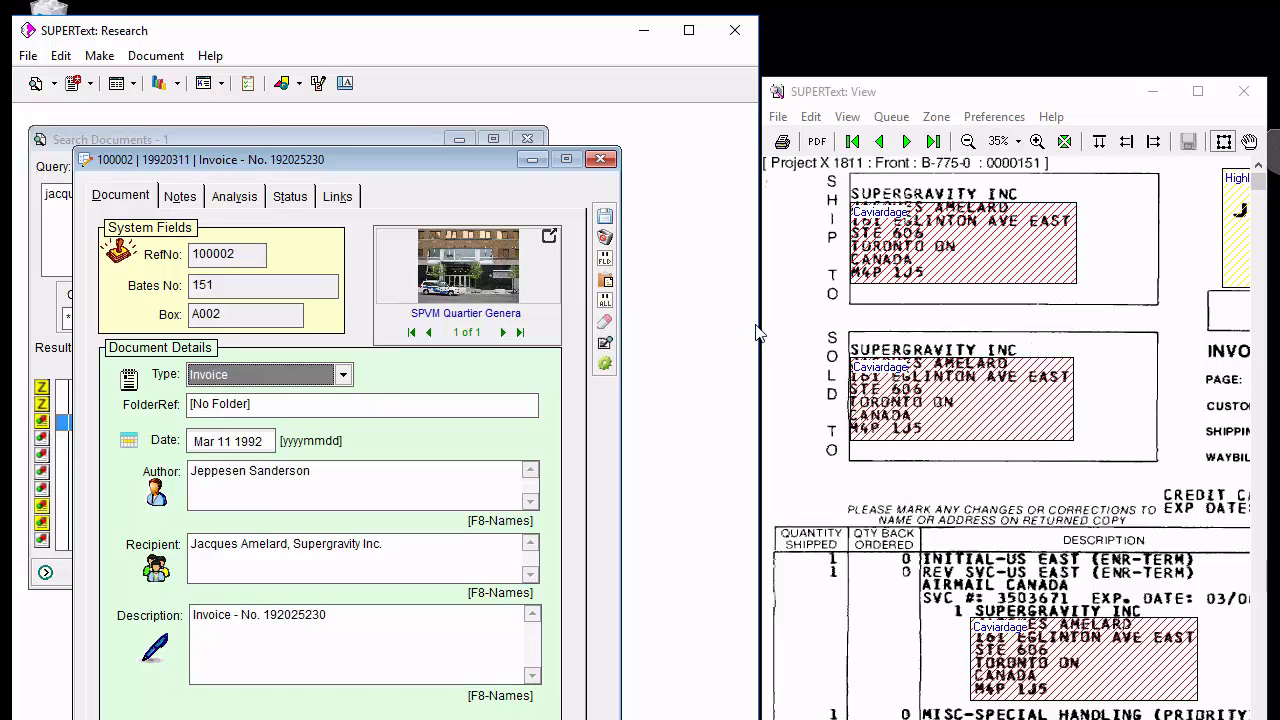
Close the invoice record, maximize the Research window, and open the Document (Tab Order) form for editing with its preview unobstructed.
{"action": "left_click", "coordinate": [601, 159]}
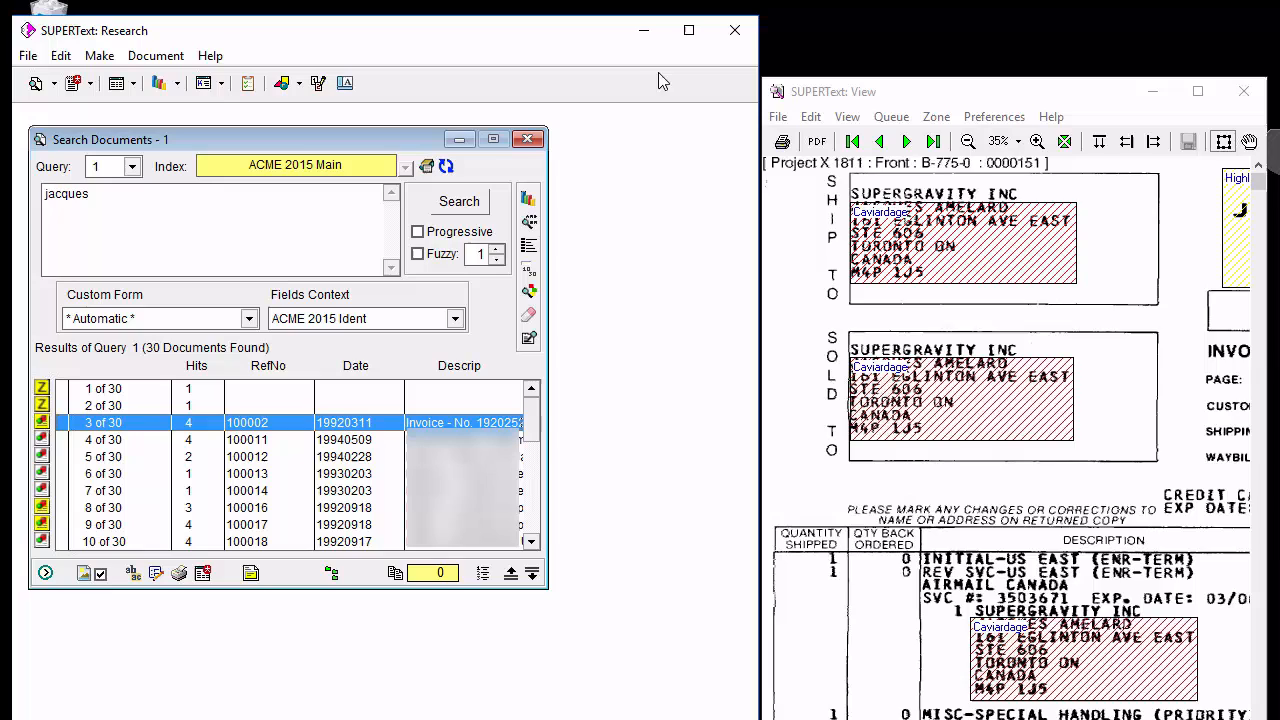
{"action": "left_click", "coordinate": [689, 30]}
{"action": "left_click", "coordinate": [299, 49]}
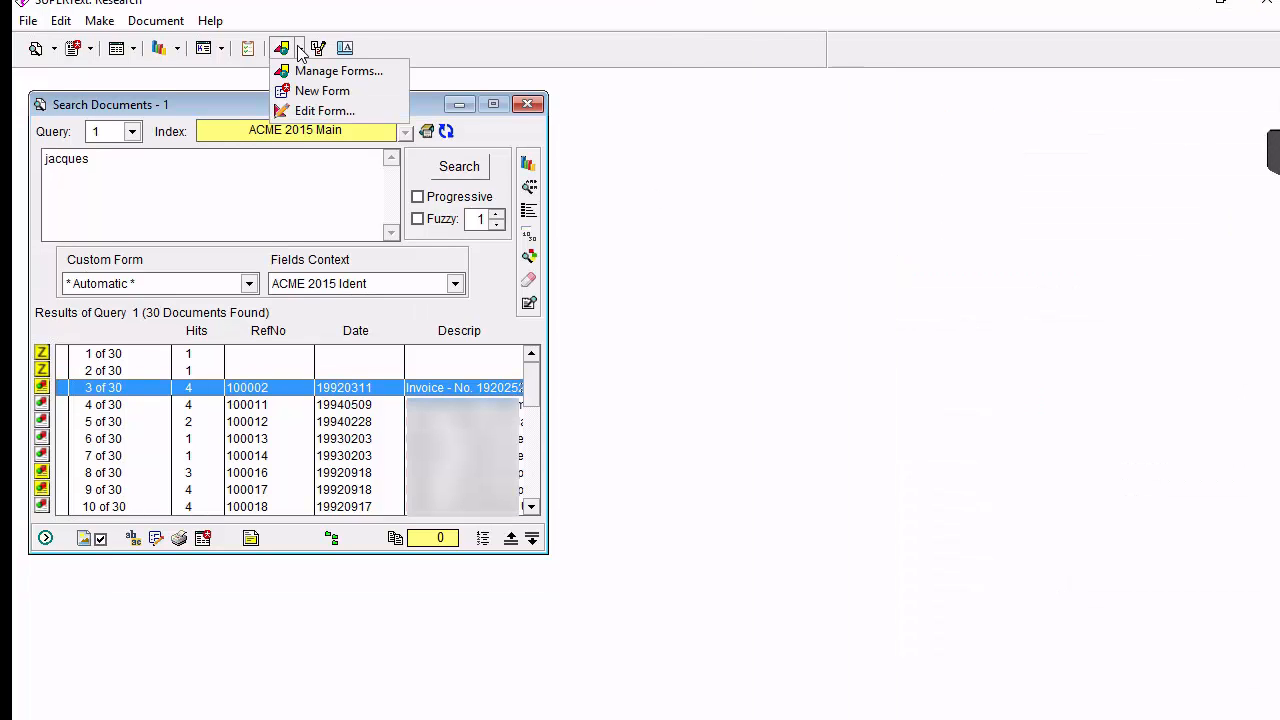
{"action": "left_click", "coordinate": [324, 111]}
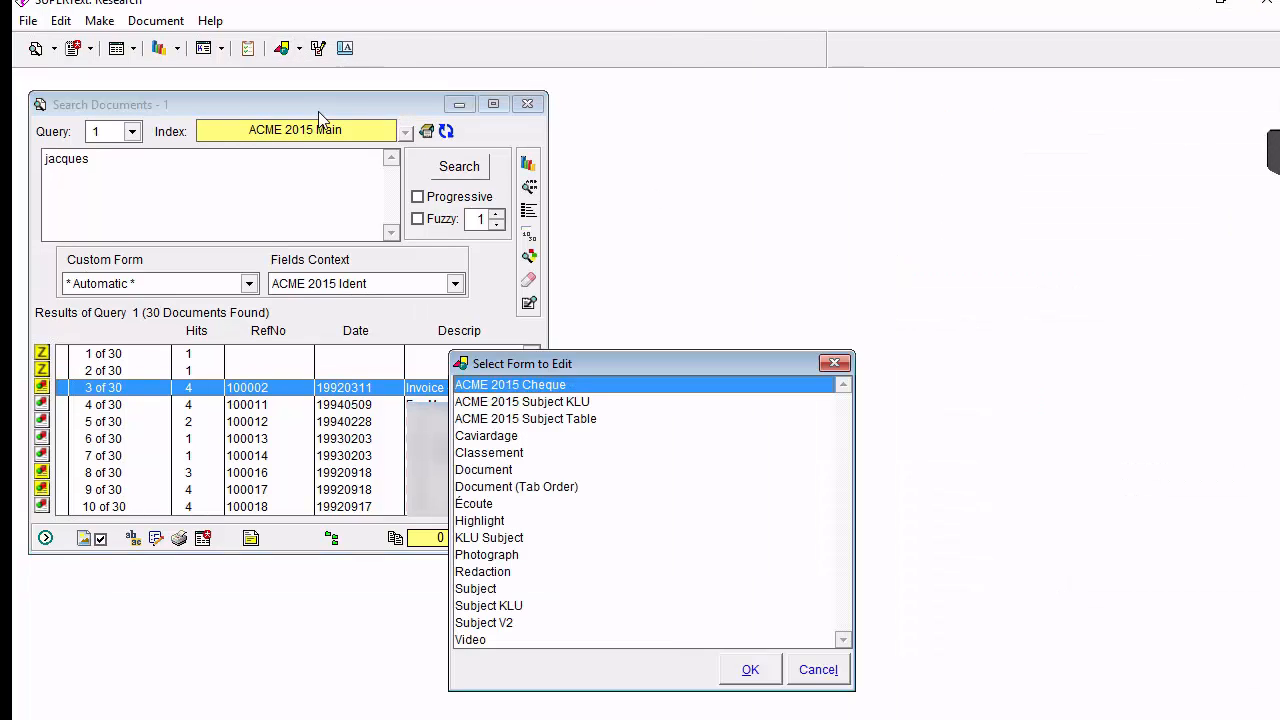
{"action": "left_click", "coordinate": [514, 489]}
{"action": "left_click", "coordinate": [750, 669]}
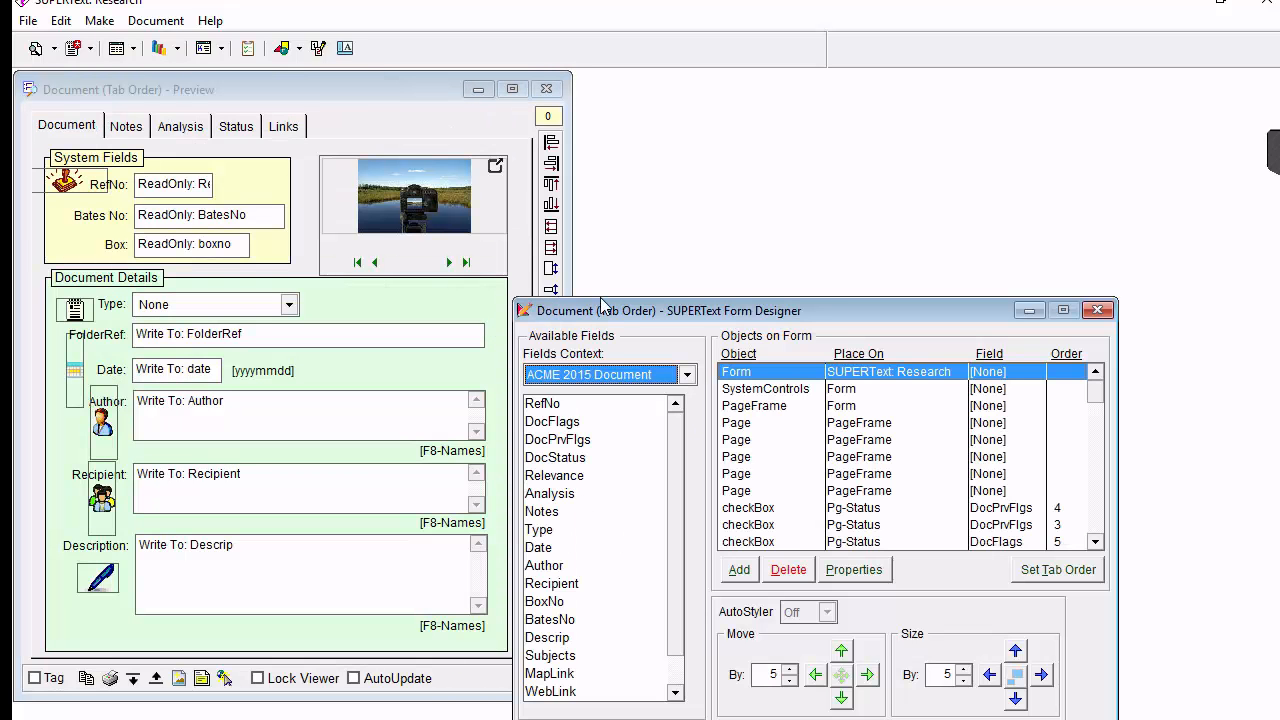
{"action": "left_click_drag", "start_coordinate": [625, 318], "coordinate": [701, 361]}
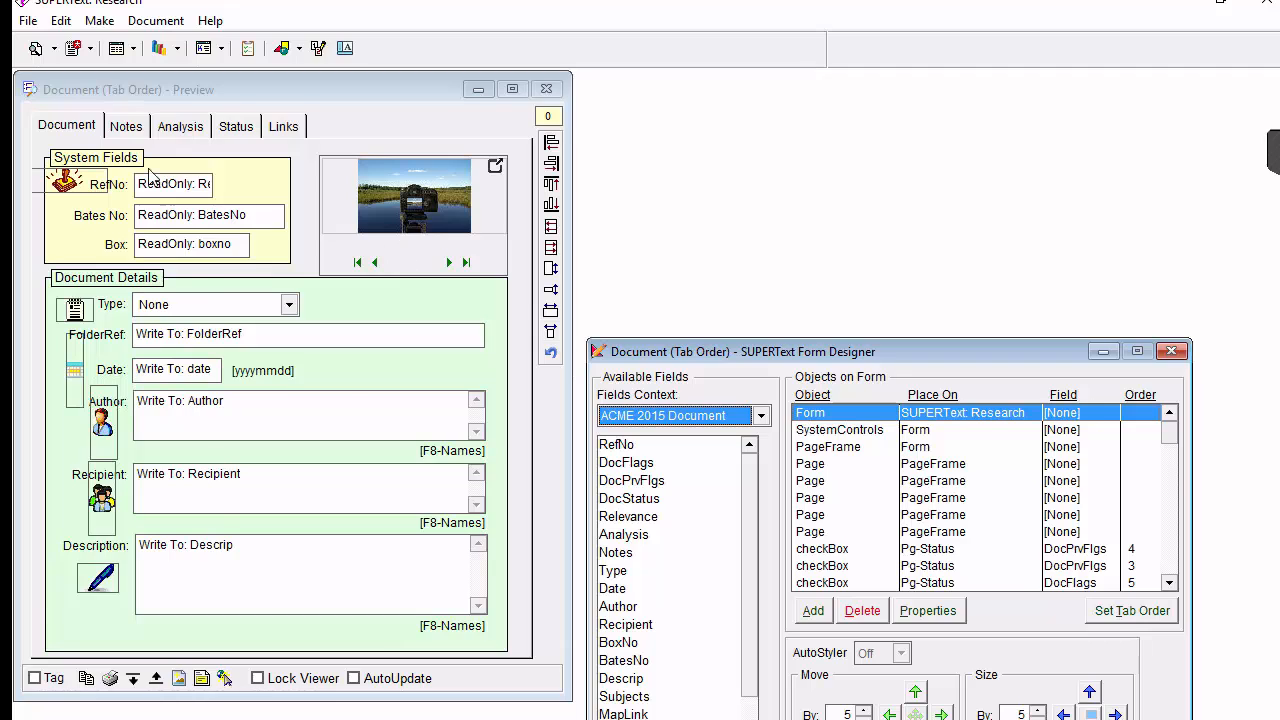
Open the Names & Monikers table settings of the Note edit box on the form's Notes page.
{"action": "left_click", "coordinate": [125, 133]}
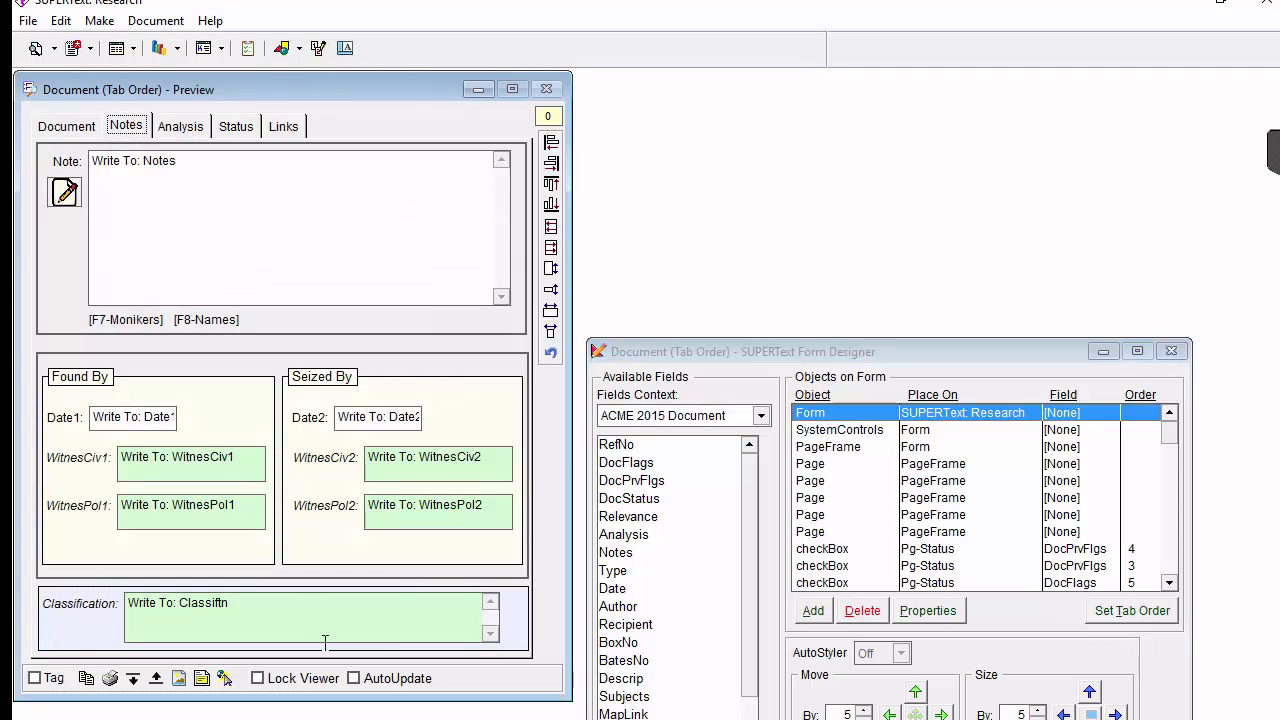
{"action": "left_click", "coordinate": [197, 199]}
{"action": "double_click", "coordinate": [197, 199]}
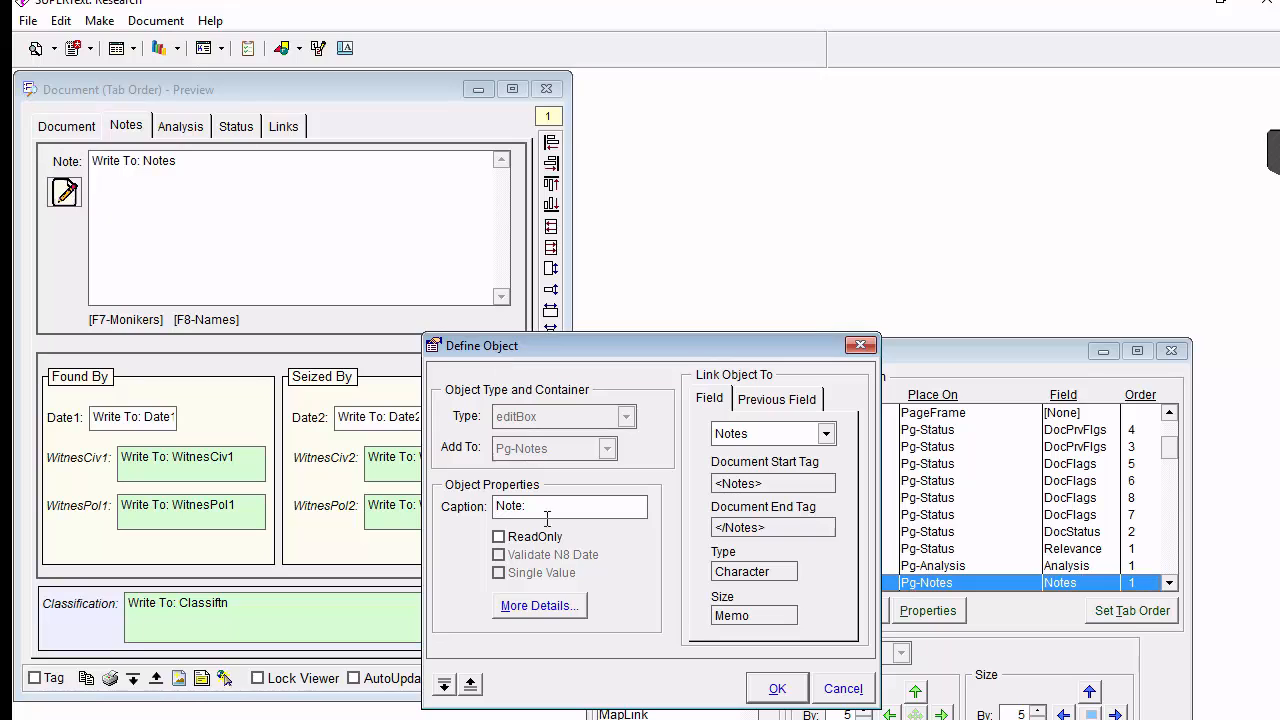
{"action": "left_click", "coordinate": [546, 610]}
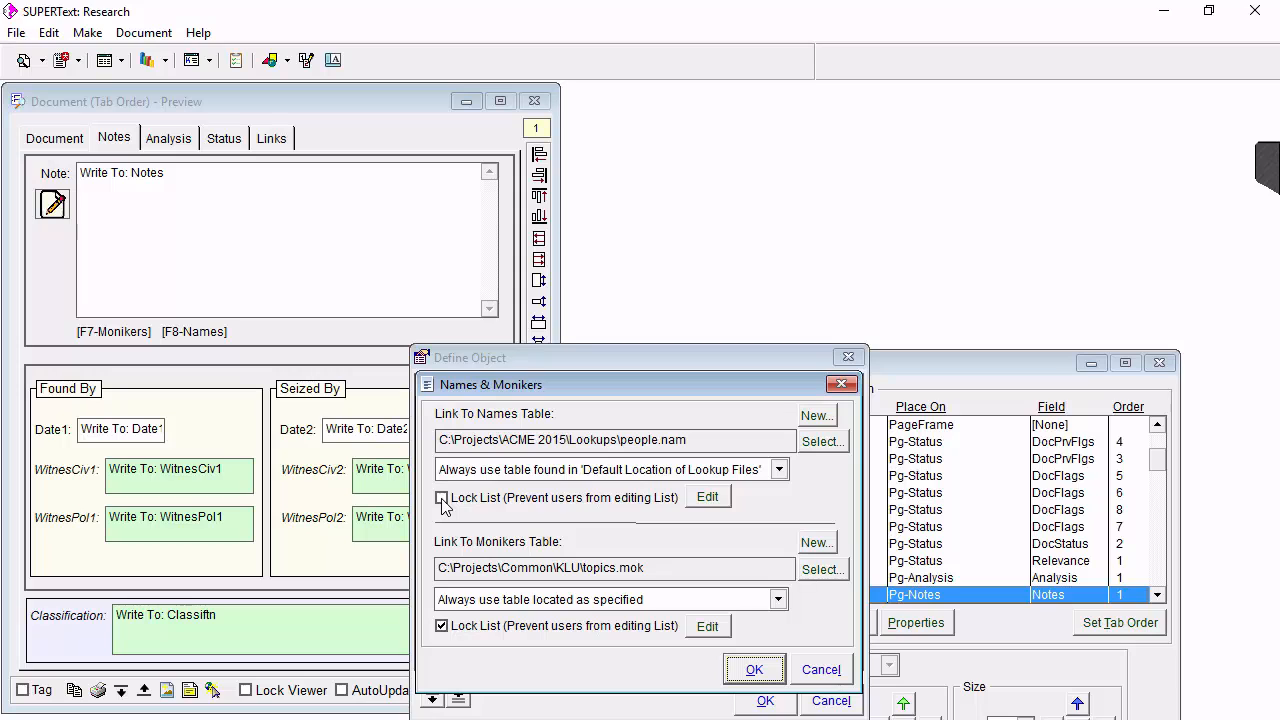
View the topics.mok Monikers list without increasing its item size, check the editing options for Cheese, and cancel out of the Note object's definition.
{"action": "left_click", "coordinate": [707, 626]}
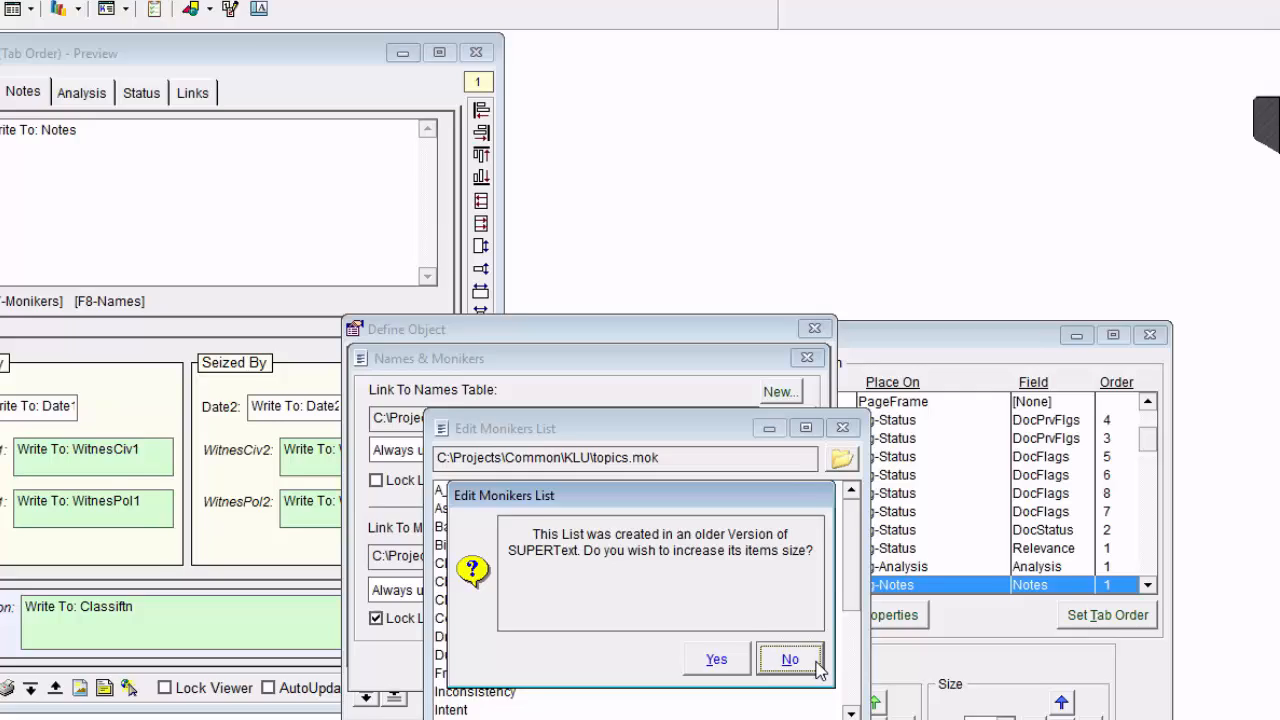
{"action": "left_click", "coordinate": [597, 636]}
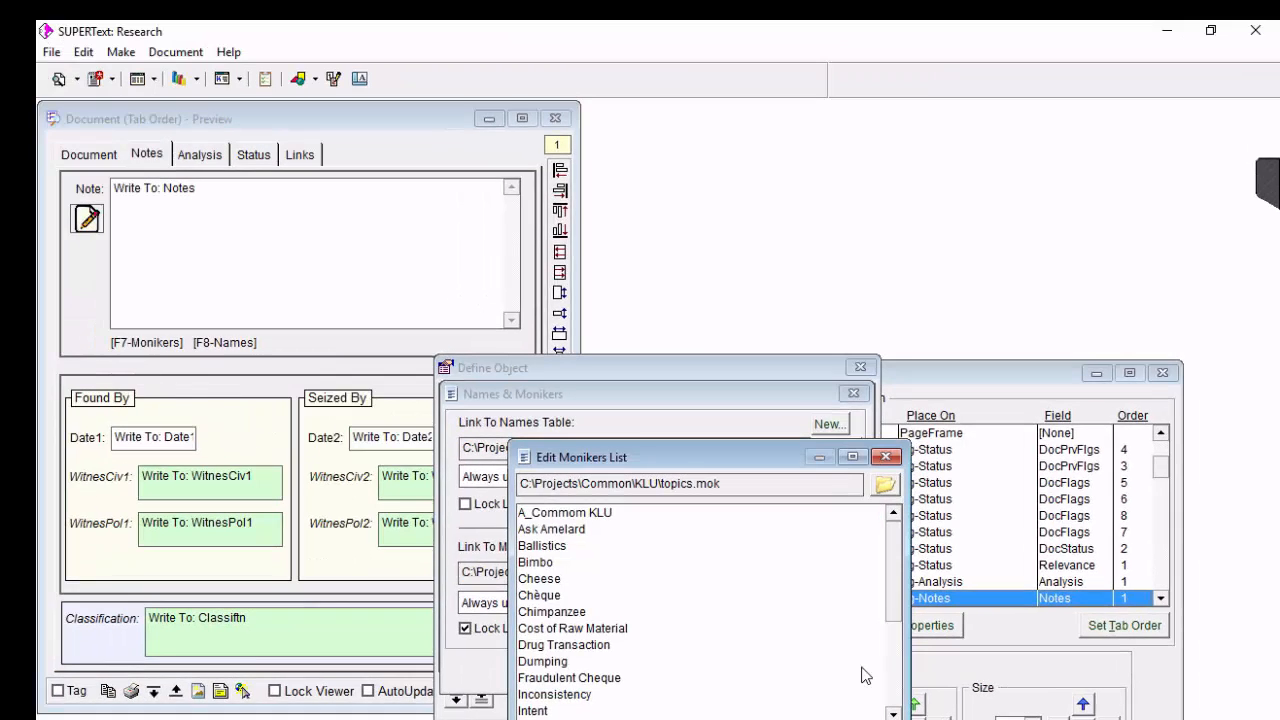
{"action": "mouse_move", "coordinate": [897, 572]}
{"action": "left_mouse_down"}
{"action": "mouse_move", "coordinate": [889, 686]}
{"action": "mouse_move", "coordinate": [893, 556]}
{"action": "left_mouse_up"}
{"action": "left_click", "coordinate": [679, 579]}
{"action": "right_click", "coordinate": [679, 579]}
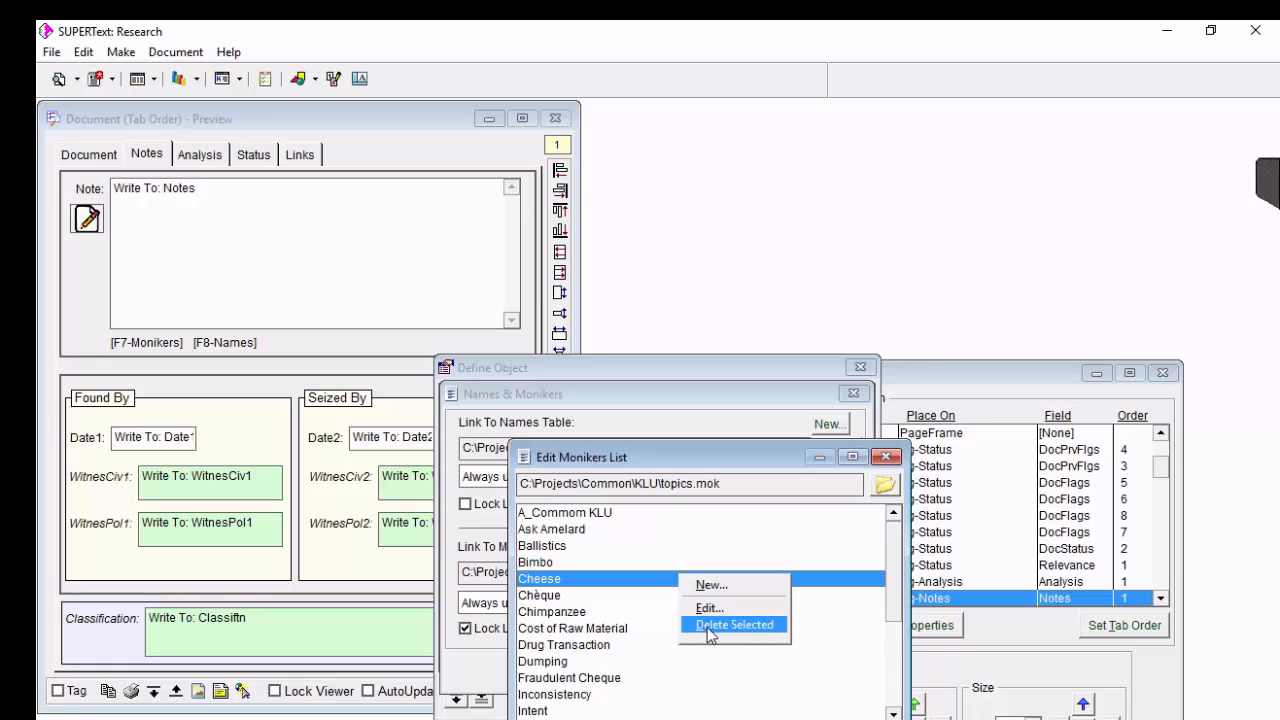
{"action": "key", "text": "Escape"}
{"action": "key", "text": "Escape"}
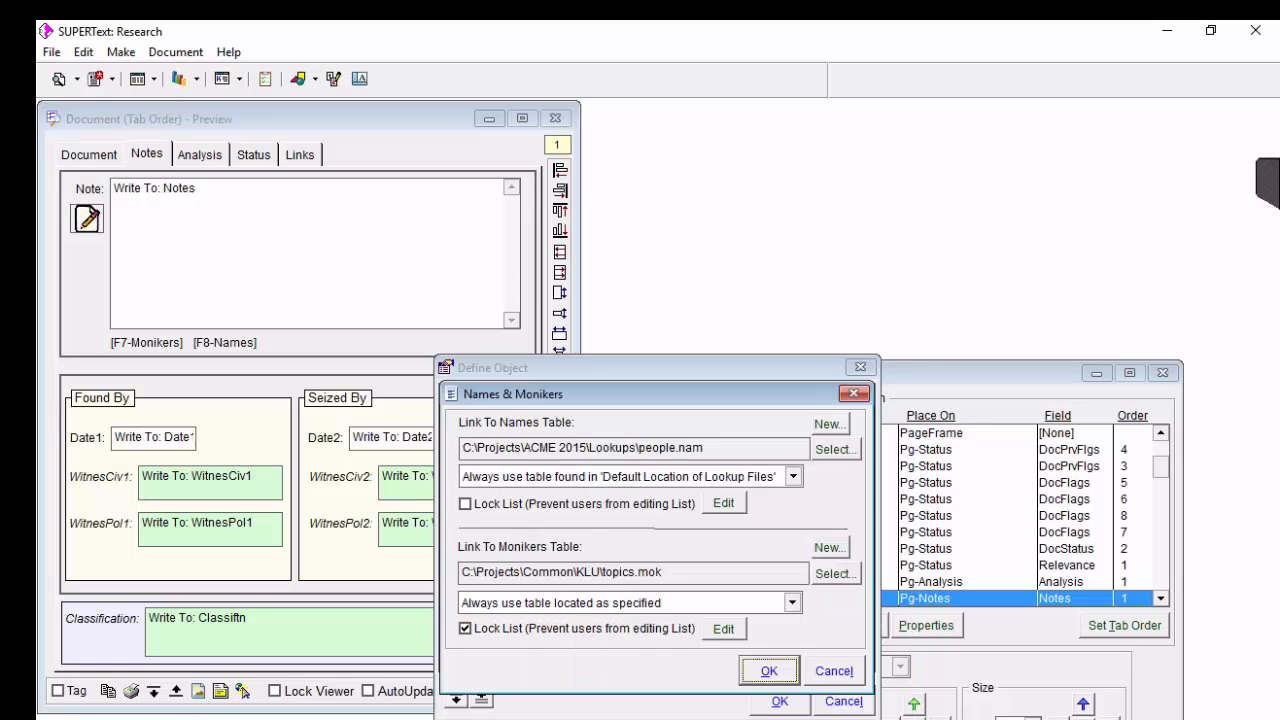
{"action": "left_click", "coordinate": [834, 671]}
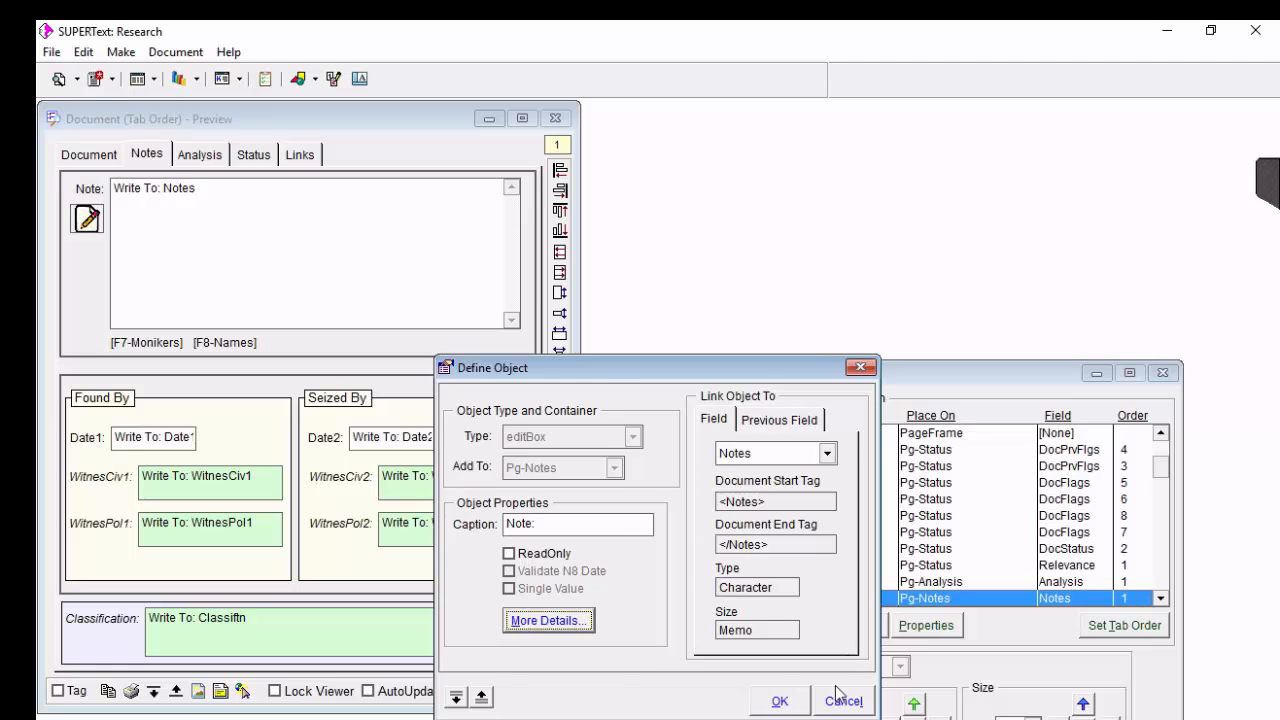
{"action": "left_click", "coordinate": [843, 701]}
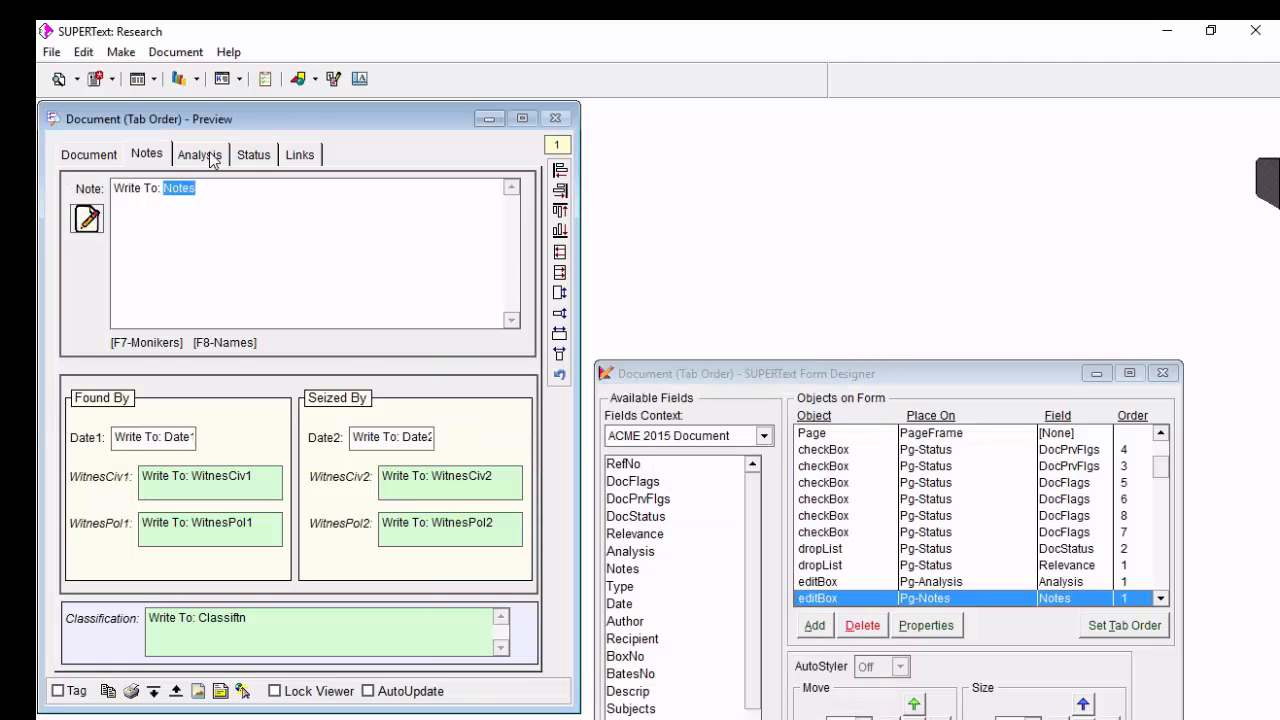
Inspect the drop list definition and lock setting of the Relevance field on the form's Status page, and cancel out.
{"action": "left_click", "coordinate": [252, 157]}
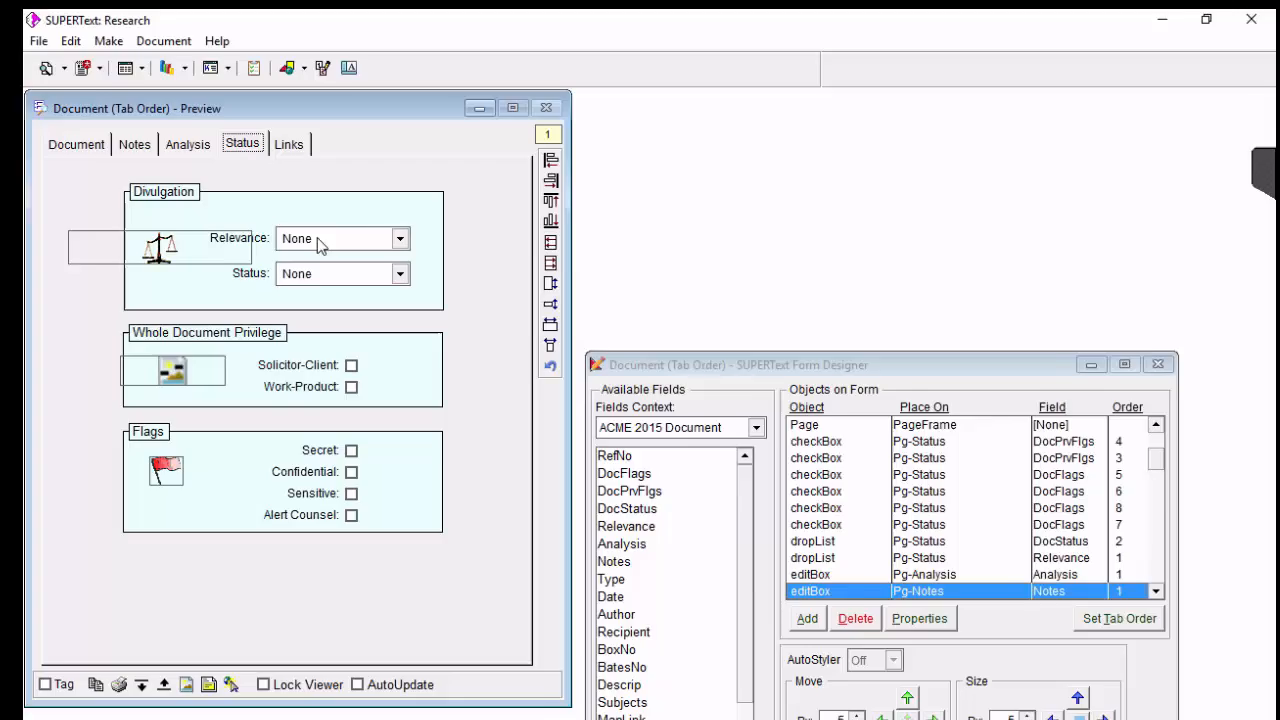
{"action": "double_click", "coordinate": [317, 239]}
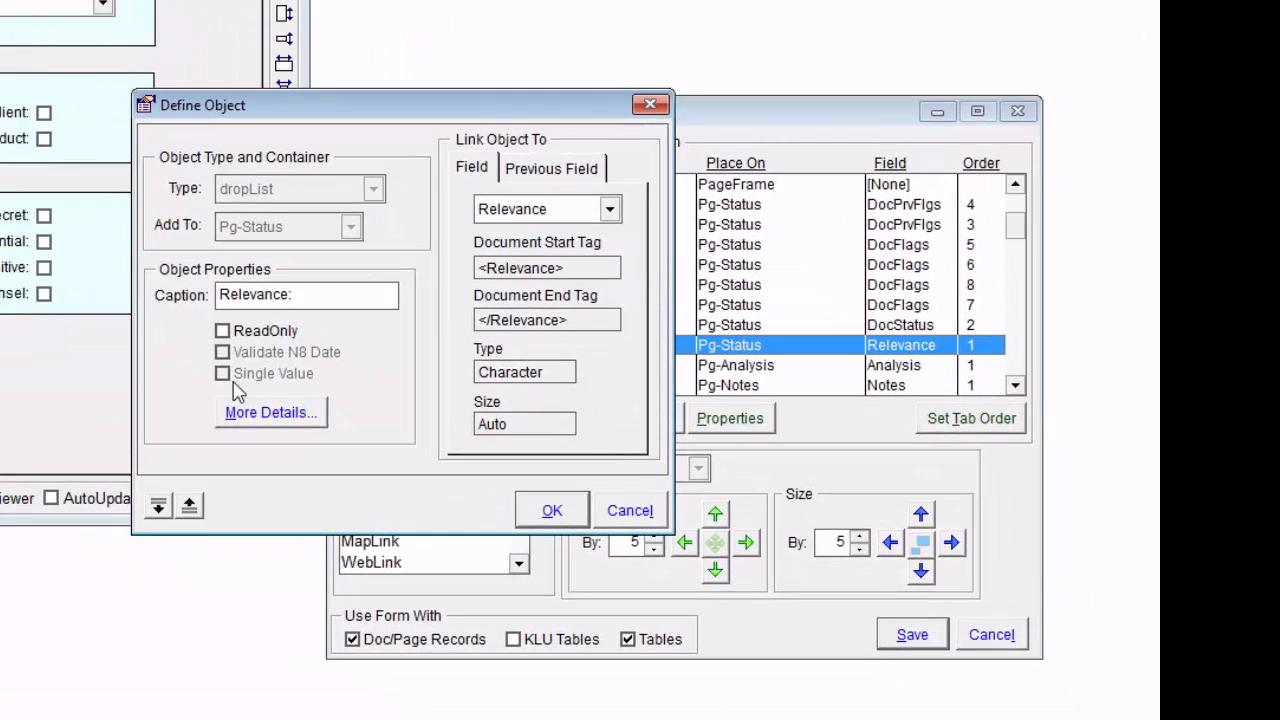
{"action": "left_click", "coordinate": [250, 412]}
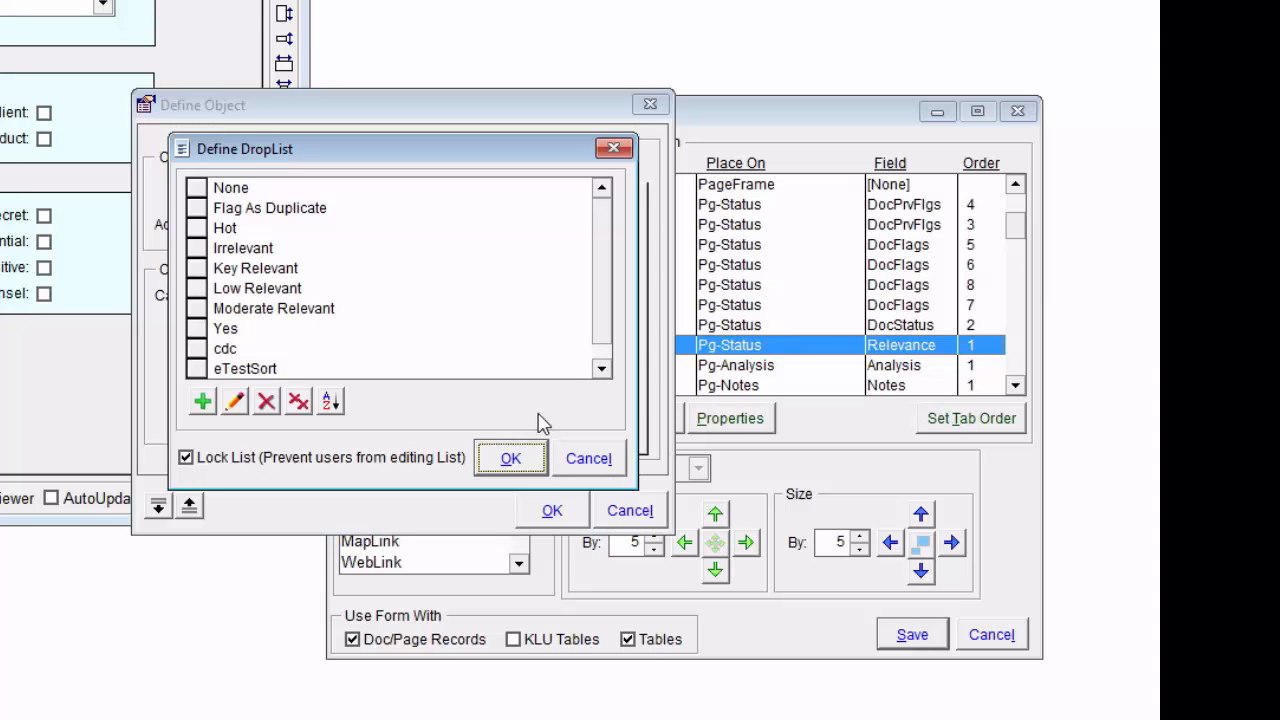
{"action": "left_click", "coordinate": [588, 458]}
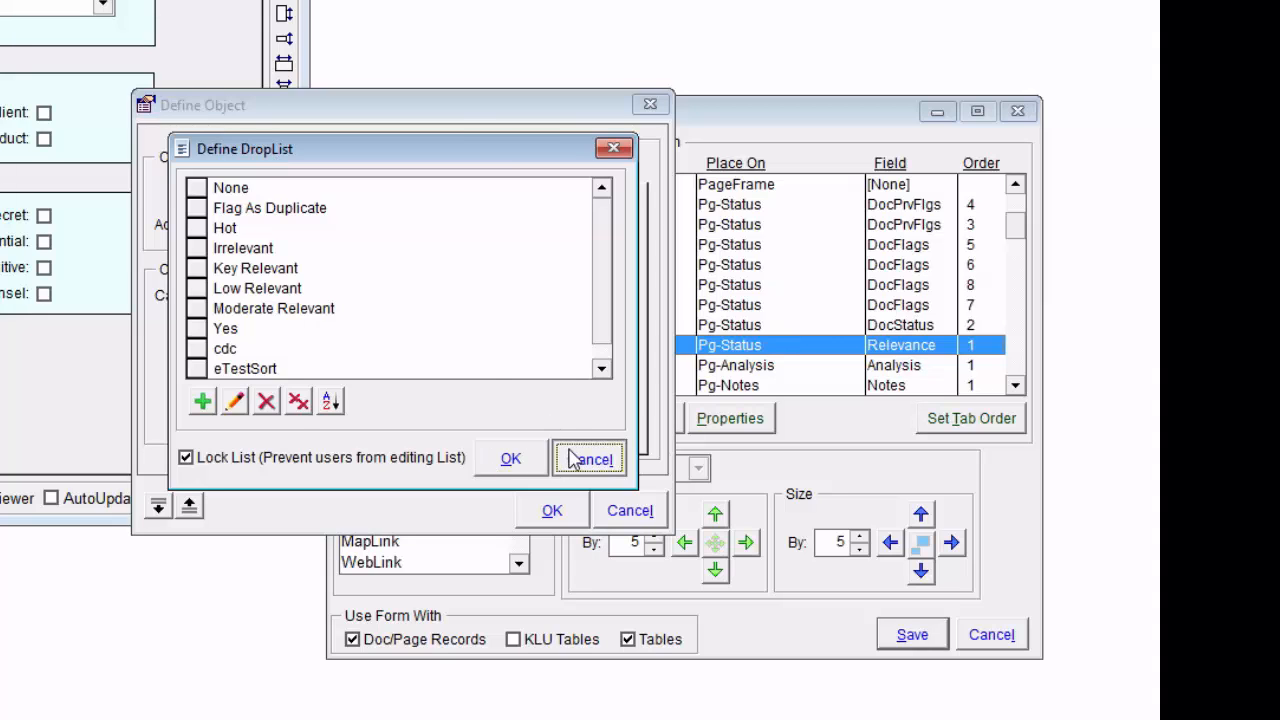
{"action": "left_click", "coordinate": [630, 510]}
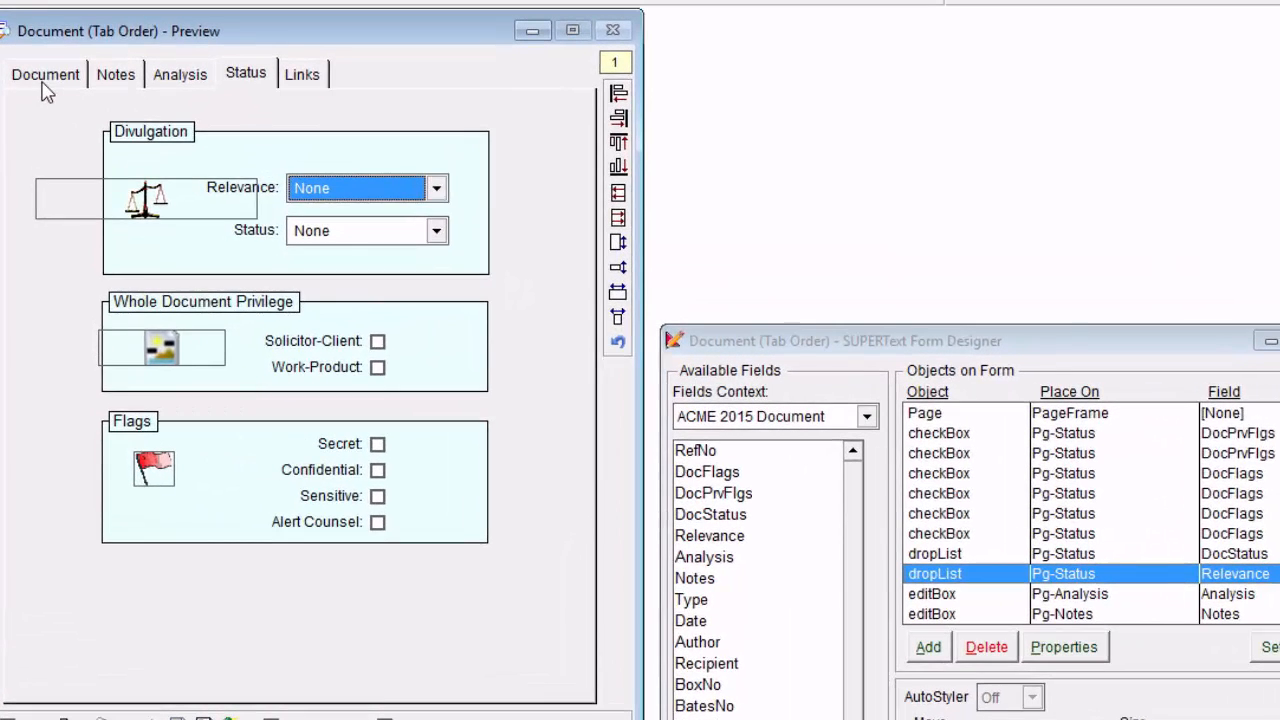
Right-align the Date and Author fields on the form's Document page, and undo the alignment.
{"action": "left_click", "coordinate": [43, 84]}
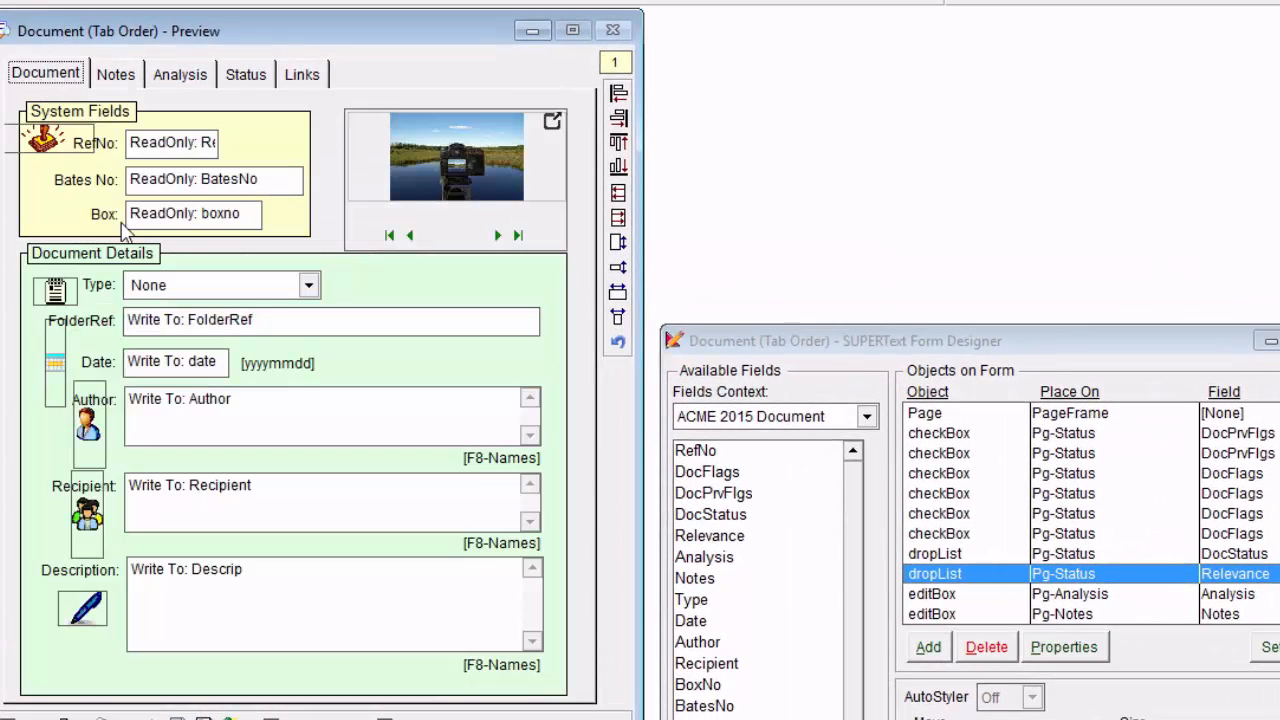
{"action": "left_click", "coordinate": [180, 365]}
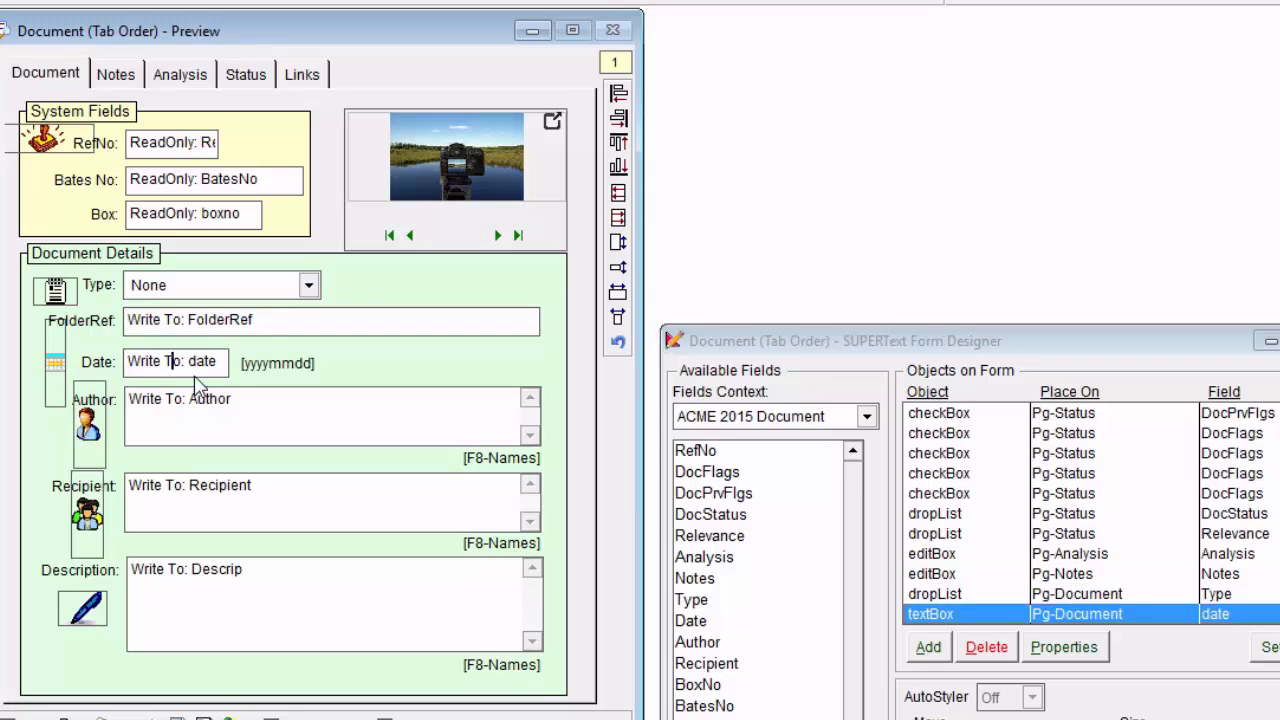
{"action": "left_click", "coordinate": [262, 416]}
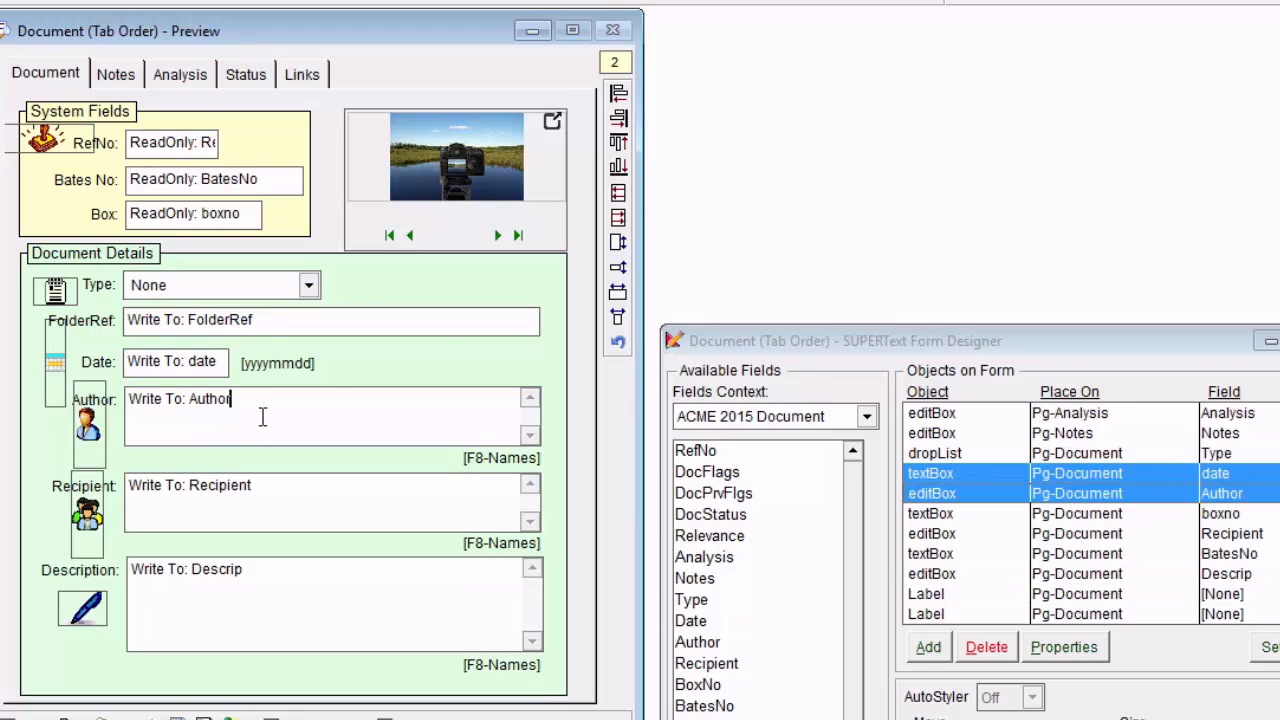
{"action": "left_click", "coordinate": [618, 118]}
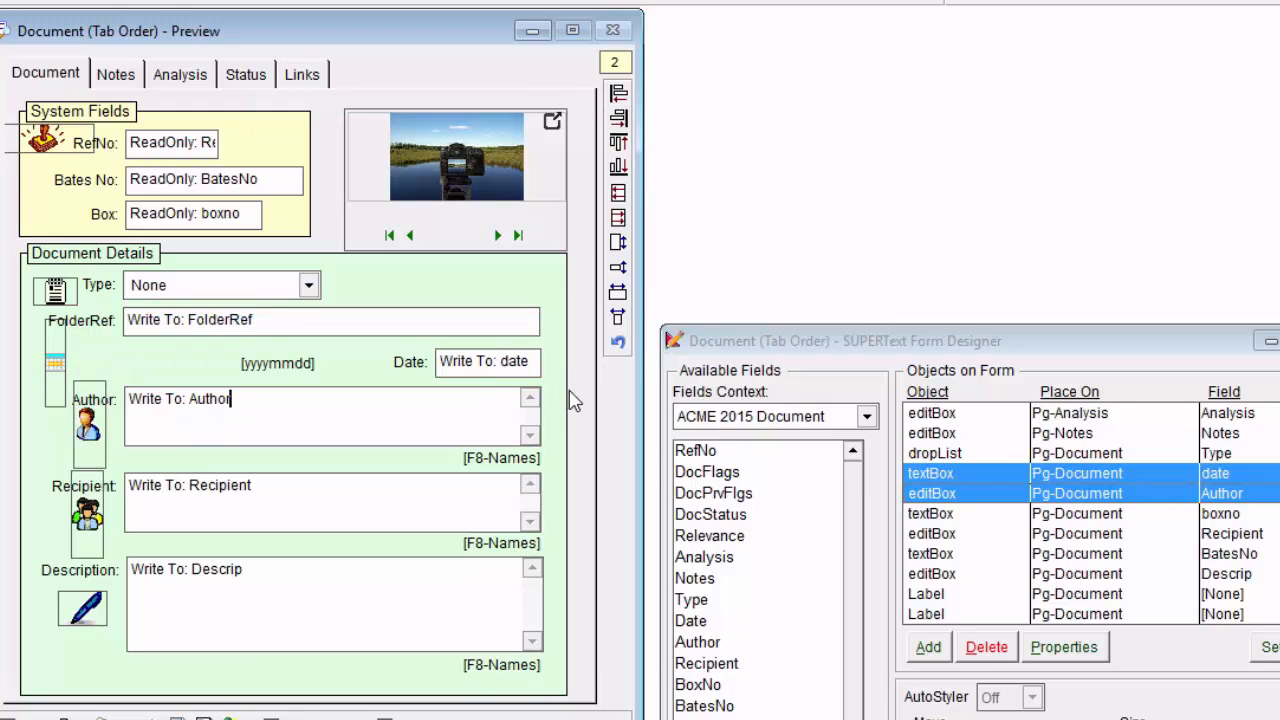
{"action": "left_click", "coordinate": [619, 344]}
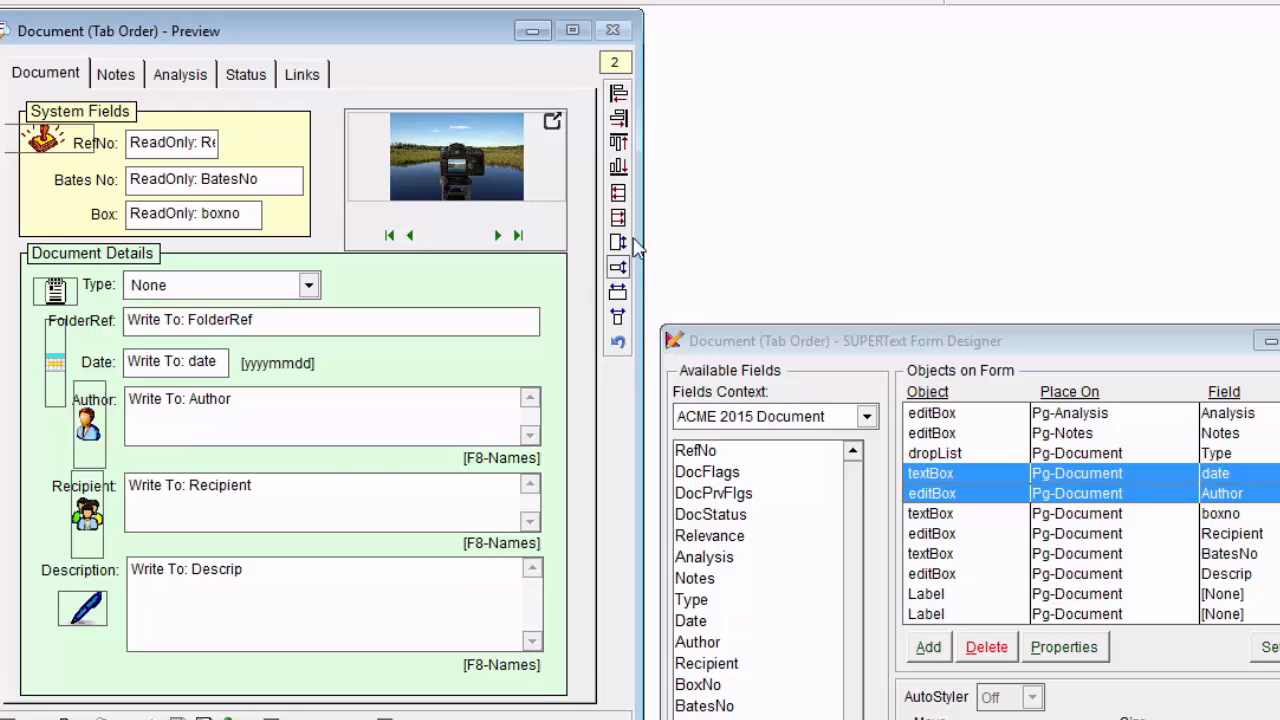
Size the Author, Recipient and Description boxes to the shortest one's height, and undo the resizing.
{"action": "left_click", "coordinate": [287, 423]}
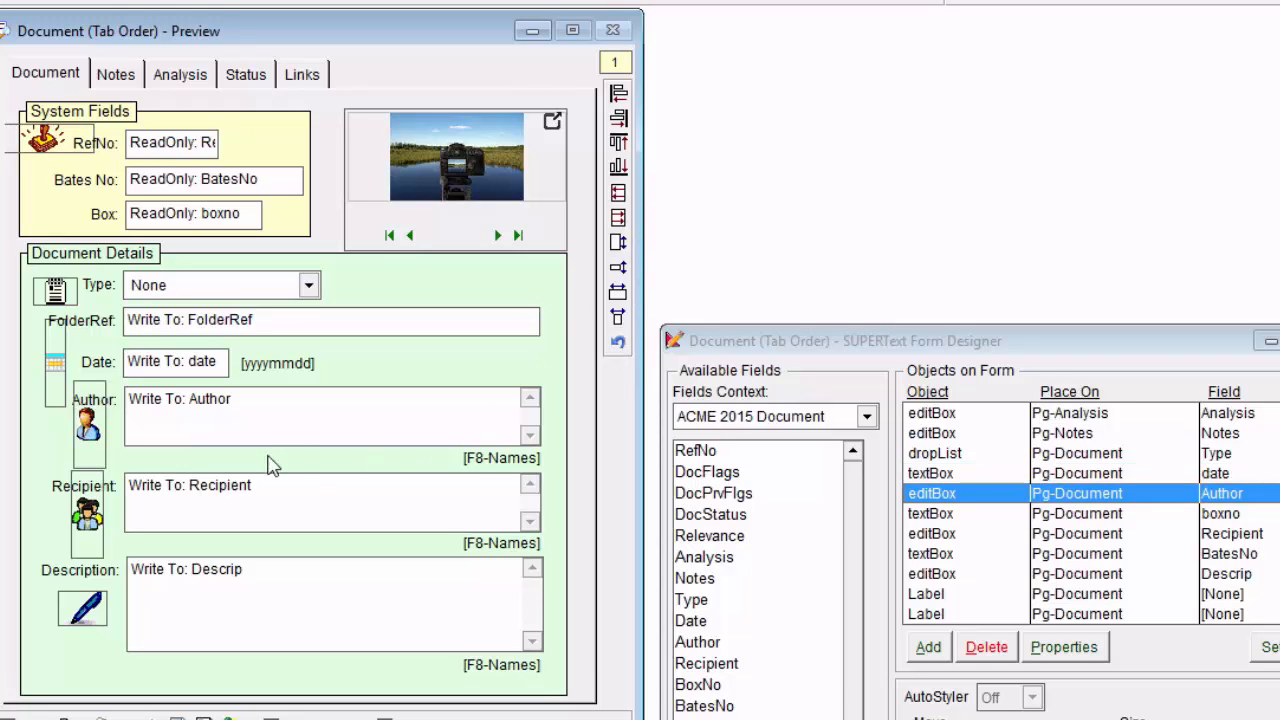
{"action": "left_click", "coordinate": [271, 517], "text": "ctrl"}
{"action": "left_click", "coordinate": [290, 581], "text": "ctrl"}
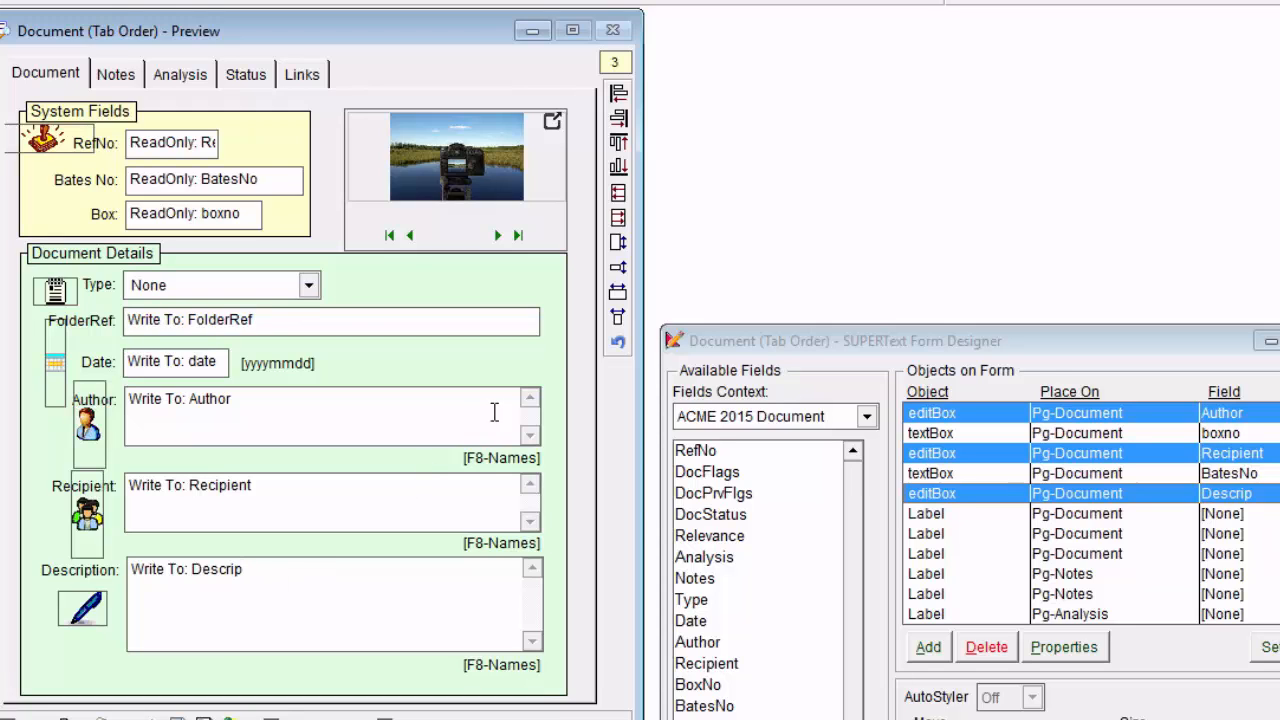
{"action": "left_click", "coordinate": [619, 271]}
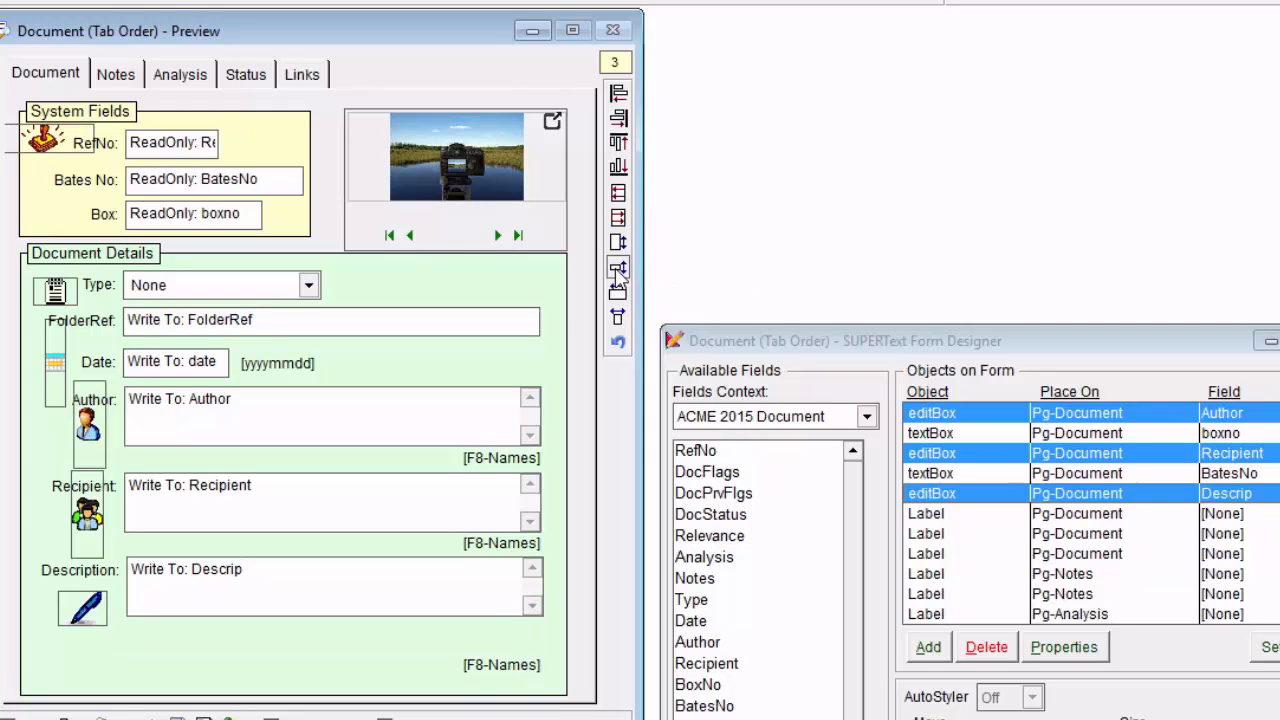
{"action": "left_click", "coordinate": [618, 343]}
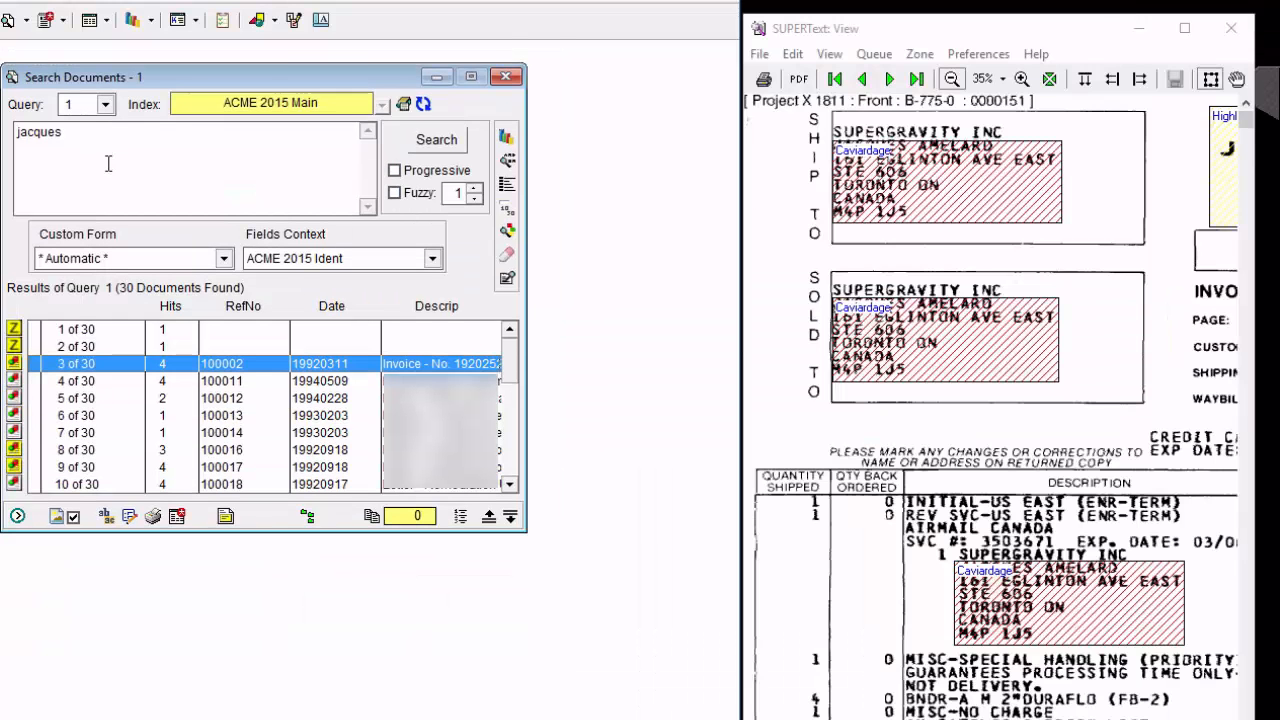
Select the Document custom form, open the selected invoice record for editing, and show its Notes page.
{"action": "left_click", "coordinate": [224, 260]}
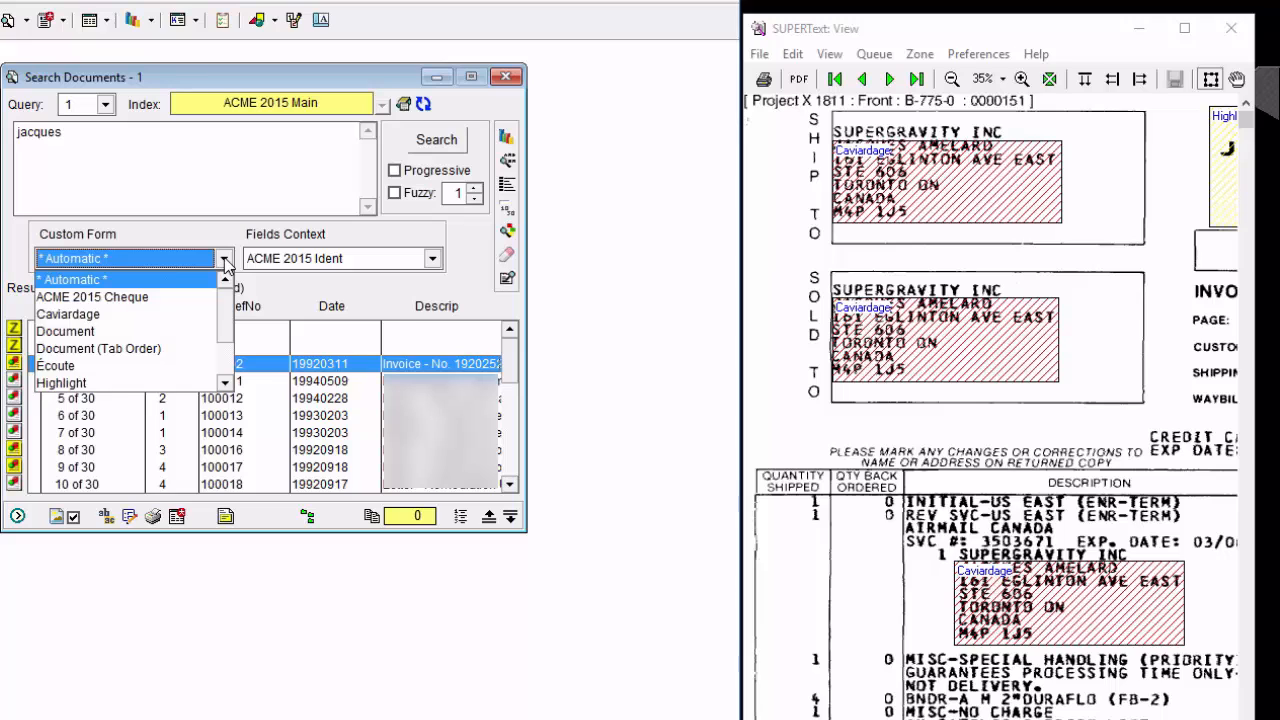
{"action": "left_click", "coordinate": [128, 335]}
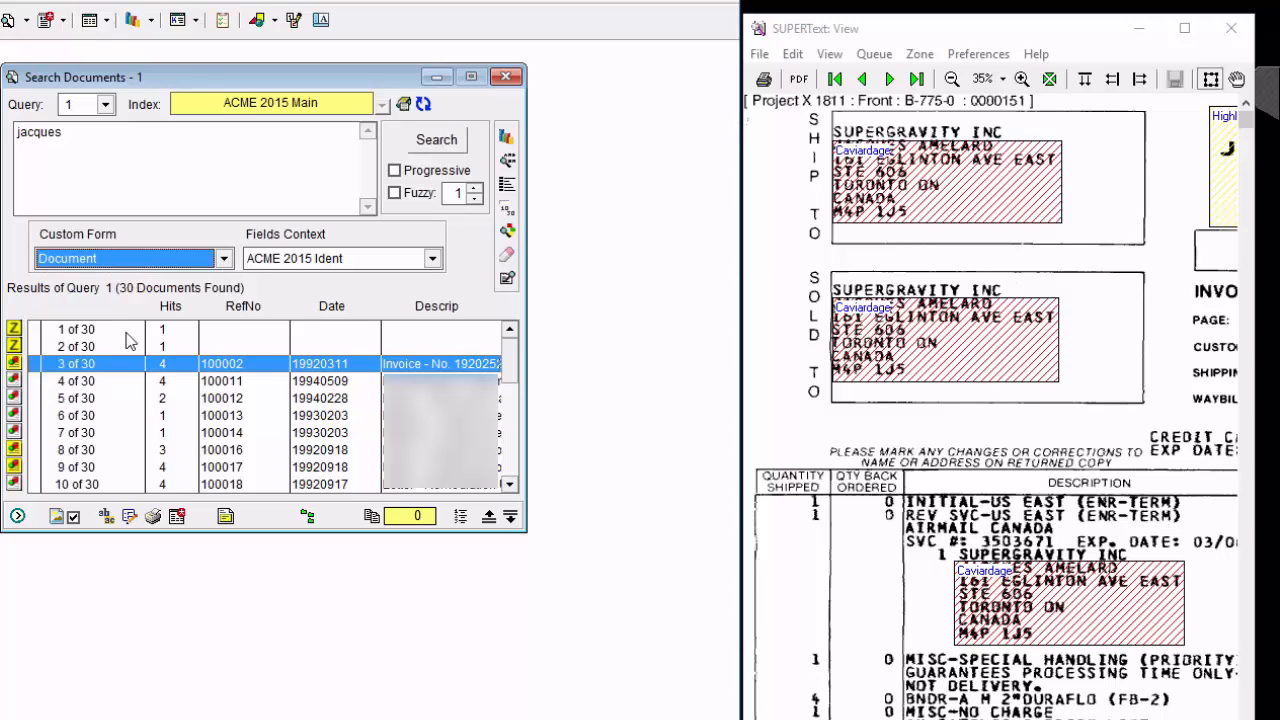
{"action": "left_click", "coordinate": [129, 516]}
{"action": "left_click", "coordinate": [153, 136]}
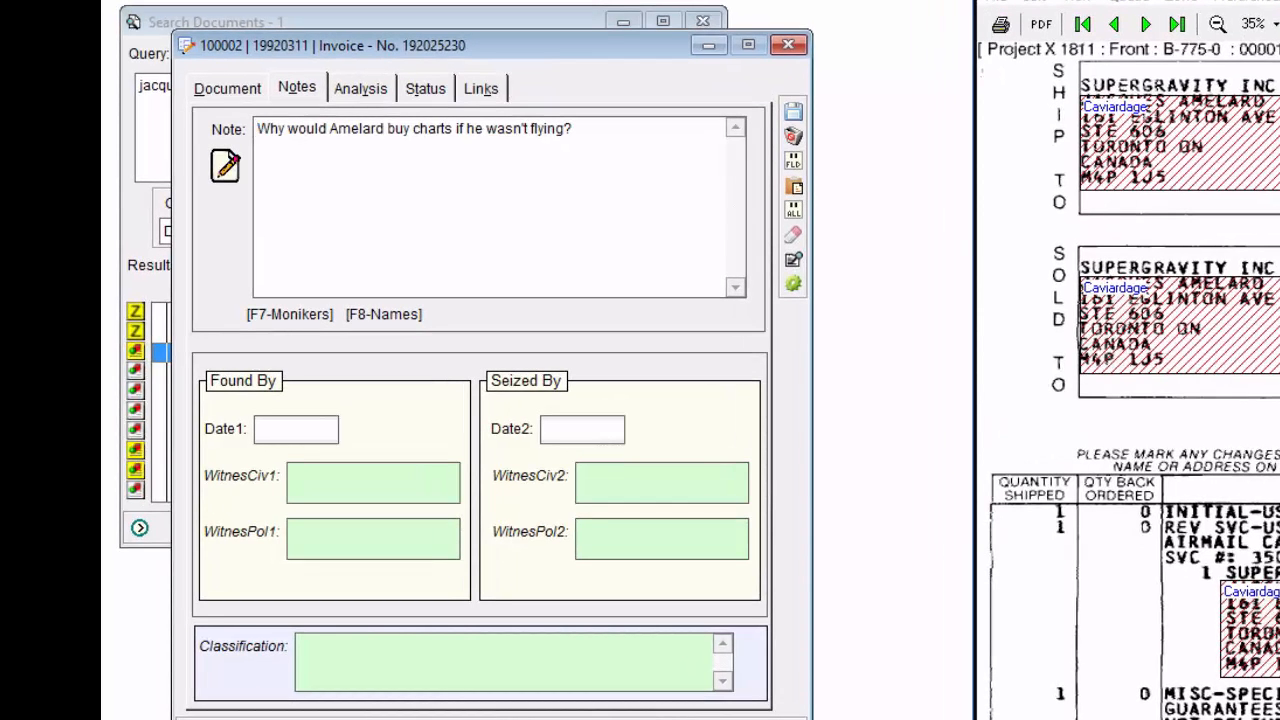
Step through the Notes page fields to check the Document form's tab order, and close the record without saving.
{"action": "key", "text": "Tab"}
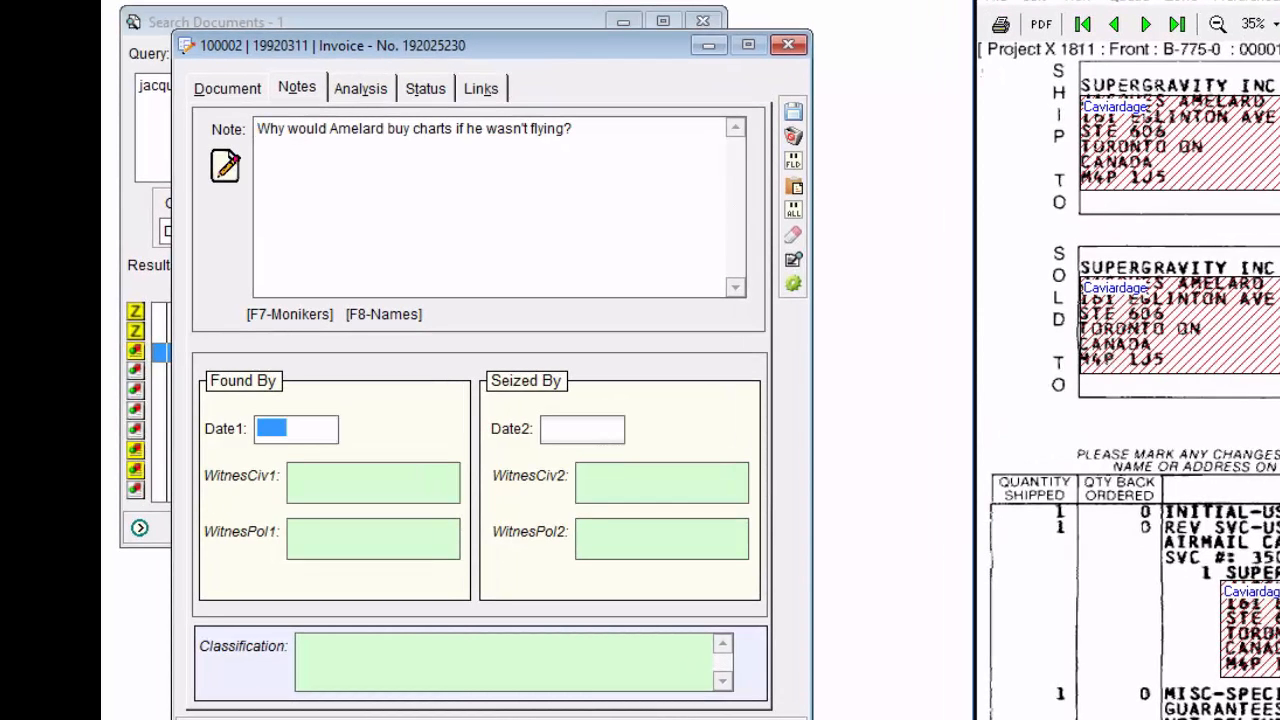
{"action": "key", "text": "Tab"}
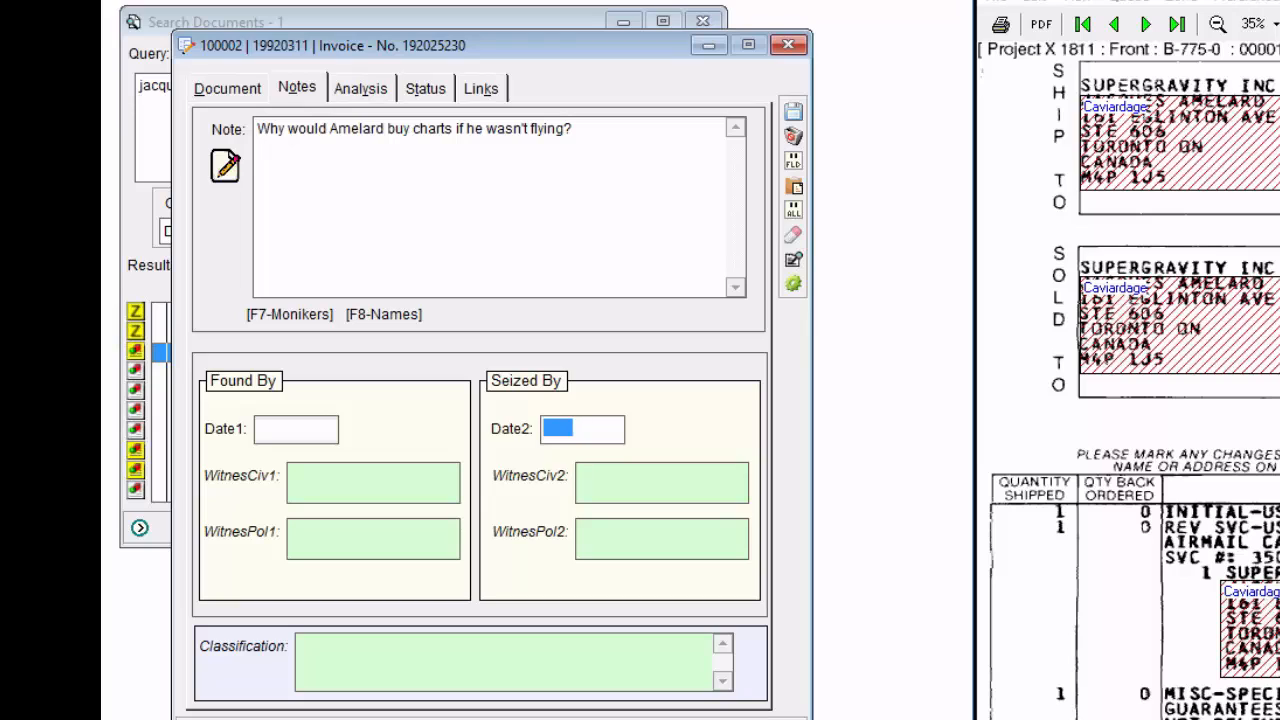
{"action": "key", "text": "Tab"}
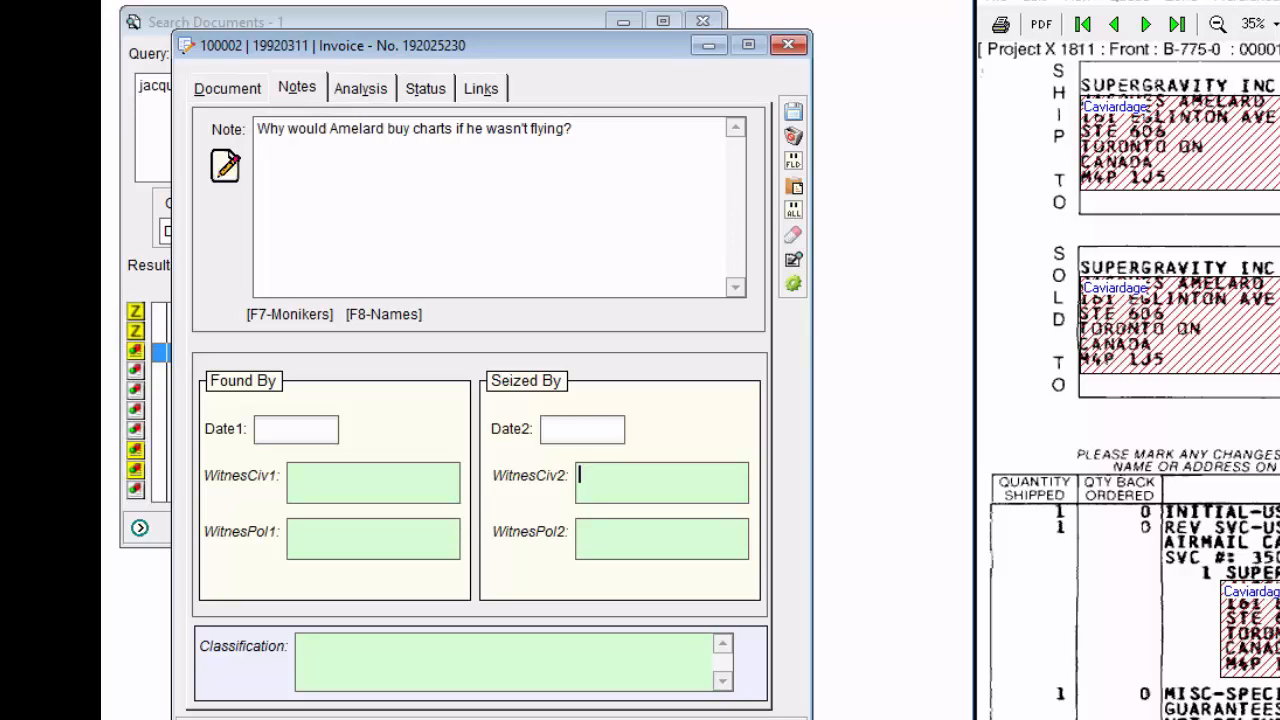
{"action": "left_click", "coordinate": [292, 476]}
{"action": "left_click", "coordinate": [793, 136]}
{"action": "key", "text": "Return"}
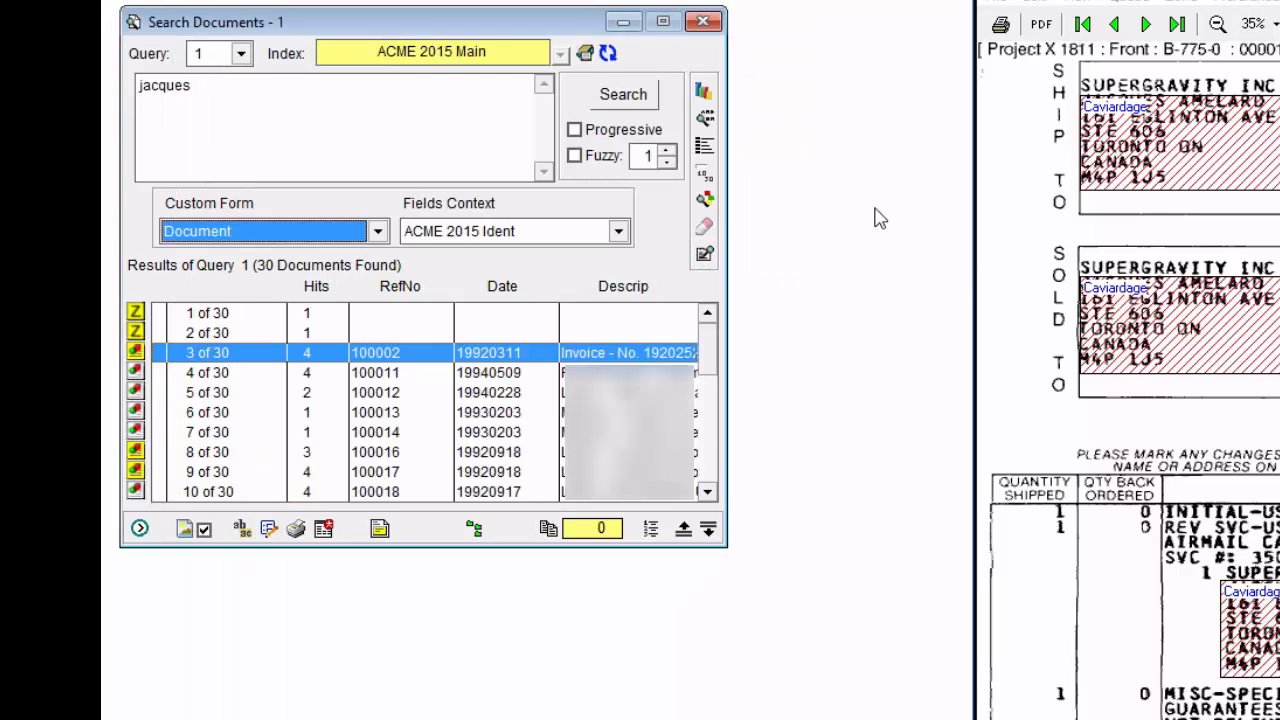
Switch the custom form to Automatic and reopen the selected invoice record on its Notes page.
{"action": "left_click", "coordinate": [377, 231]}
{"action": "scroll", "coordinate": [385, 320], "scroll_direction": "up", "scroll_amount": 1}
{"action": "left_click", "coordinate": [303, 256]}
{"action": "left_click", "coordinate": [276, 534]}
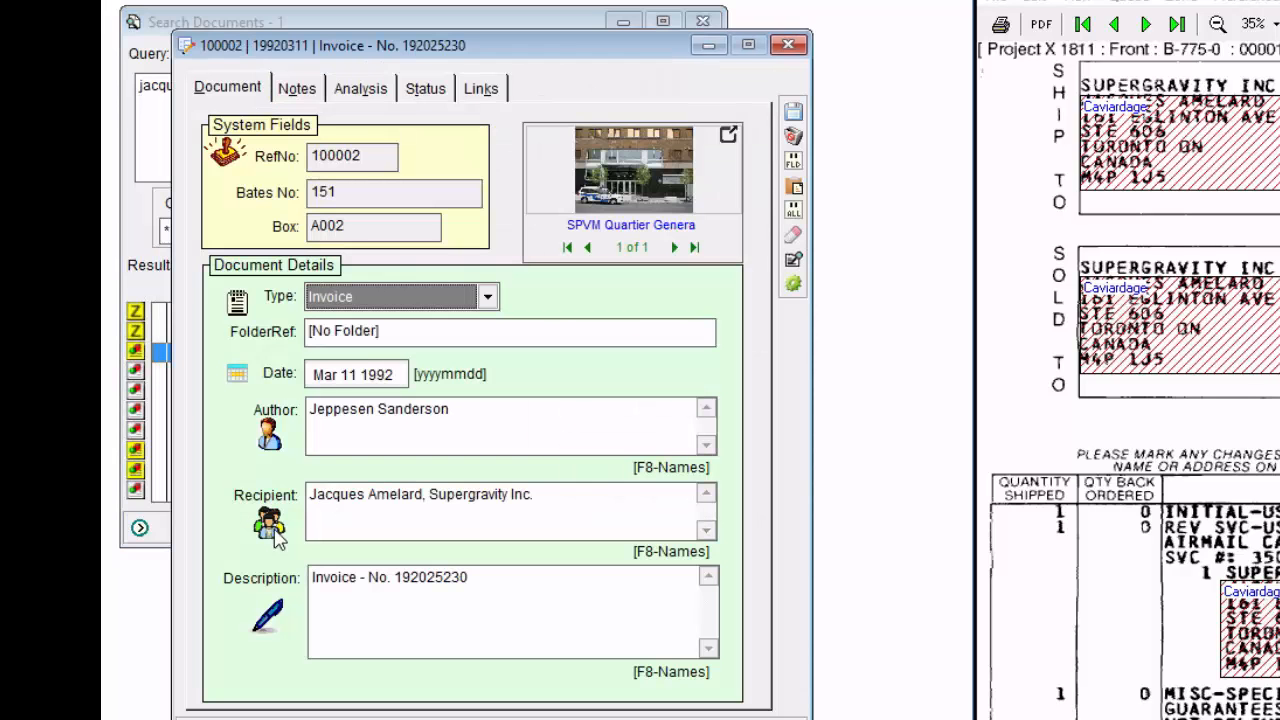
{"action": "left_click", "coordinate": [300, 88]}
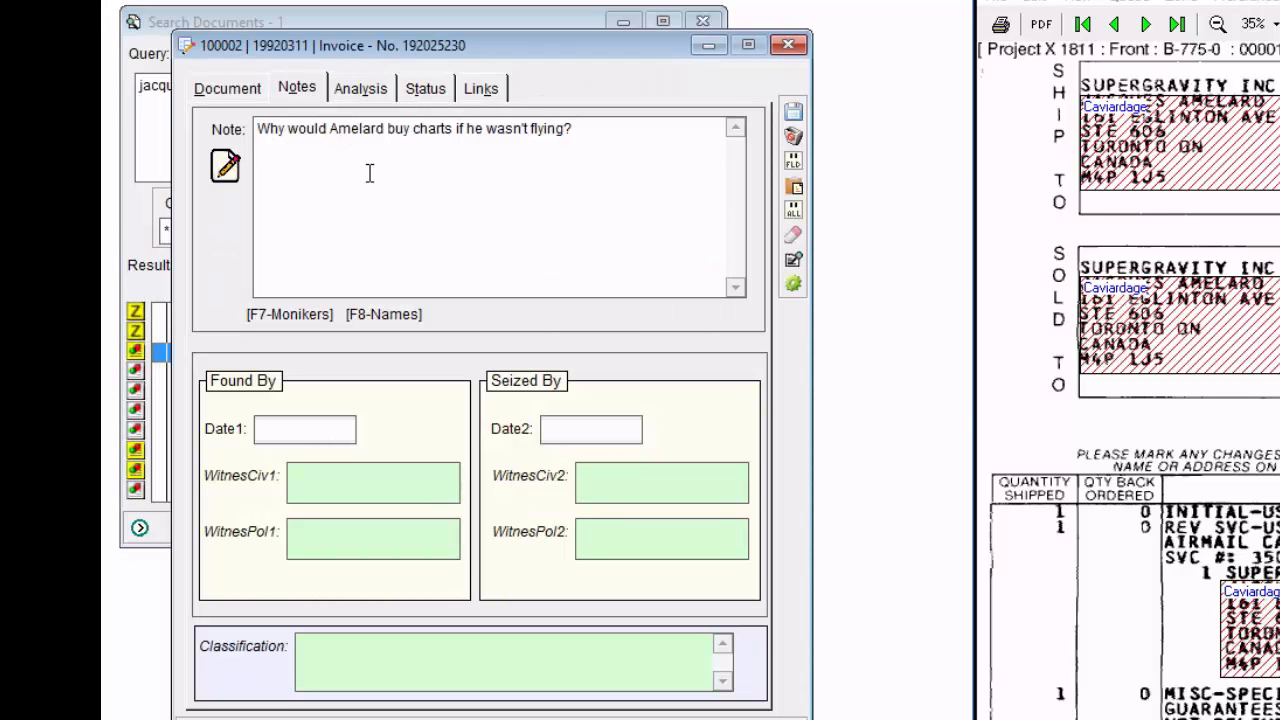
Step through the Notes page fields to check the automatic form's tab order, and close the record without saving.
{"action": "key", "text": "Tab"}
{"action": "key", "text": "Tab"}
{"action": "key", "text": "Tab"}
{"action": "key", "text": "Tab"}
{"action": "key", "text": "Tab"}
{"action": "key", "text": "Tab"}
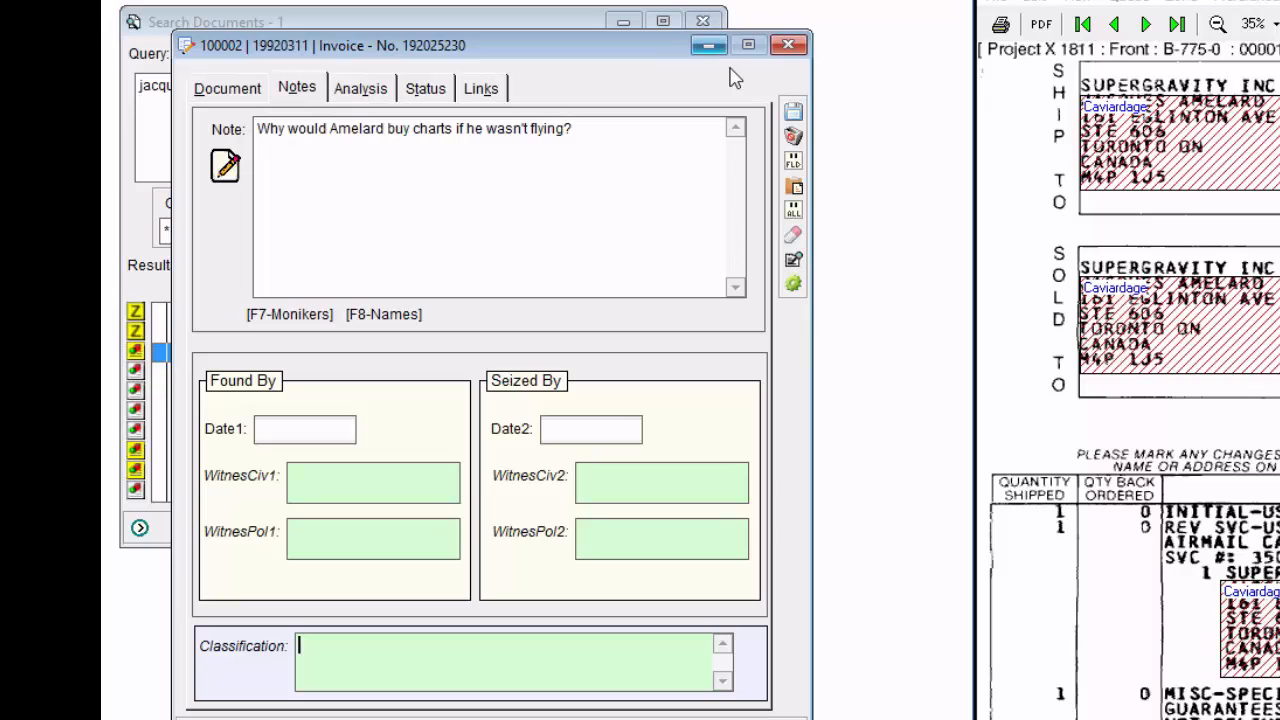
{"action": "left_click", "coordinate": [794, 142]}
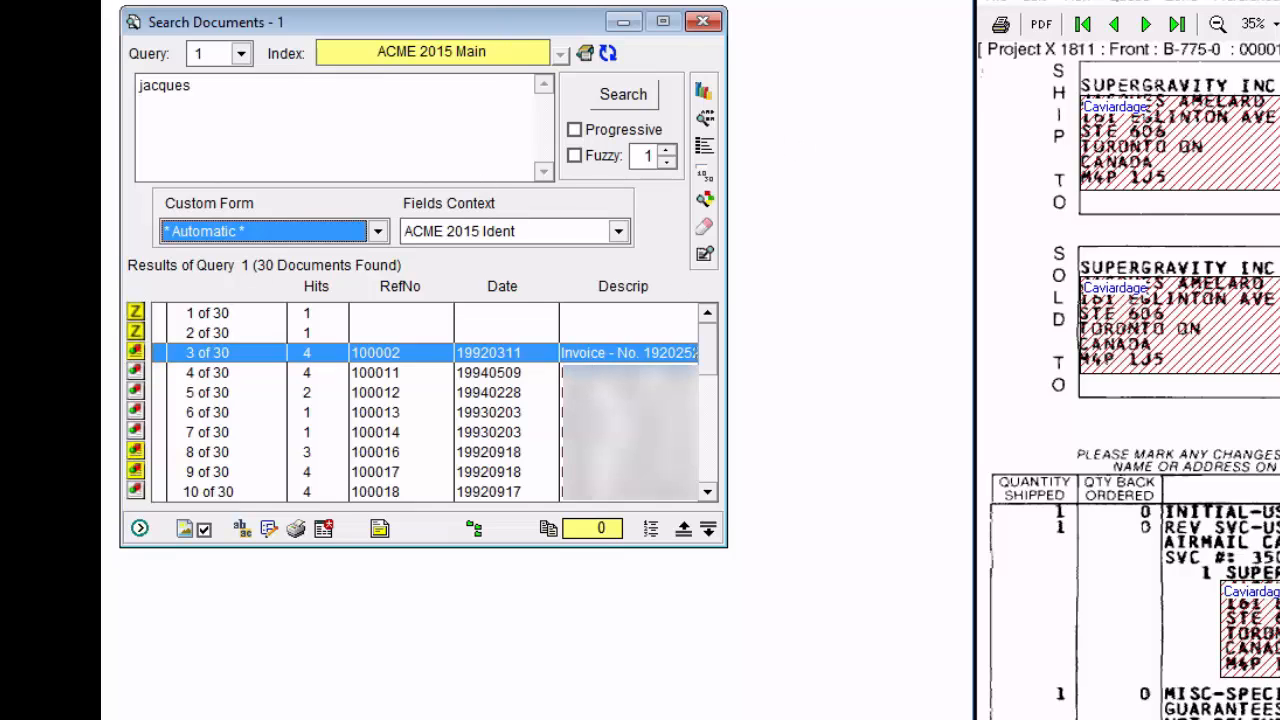
Copy the Document form to a new form named DeleteMe.
{"action": "left_click", "coordinate": [424, 0]}
{"action": "left_click", "coordinate": [466, 29]}
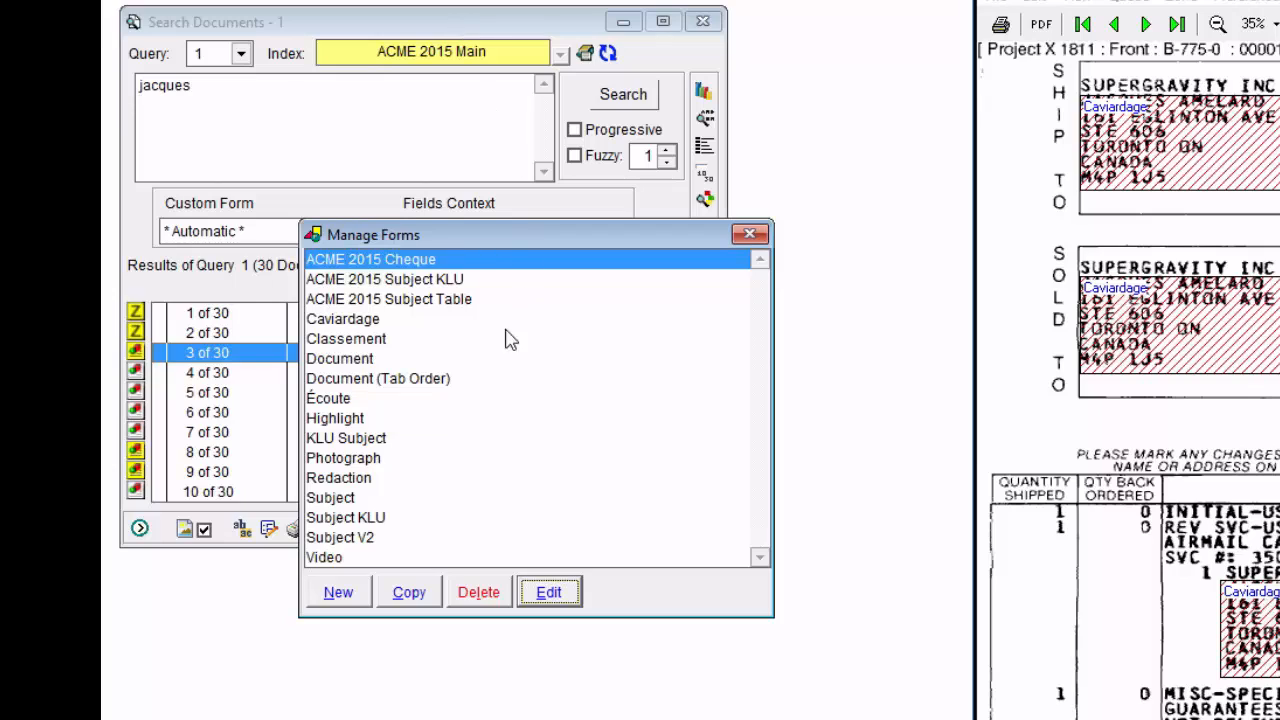
{"action": "left_click", "coordinate": [362, 362]}
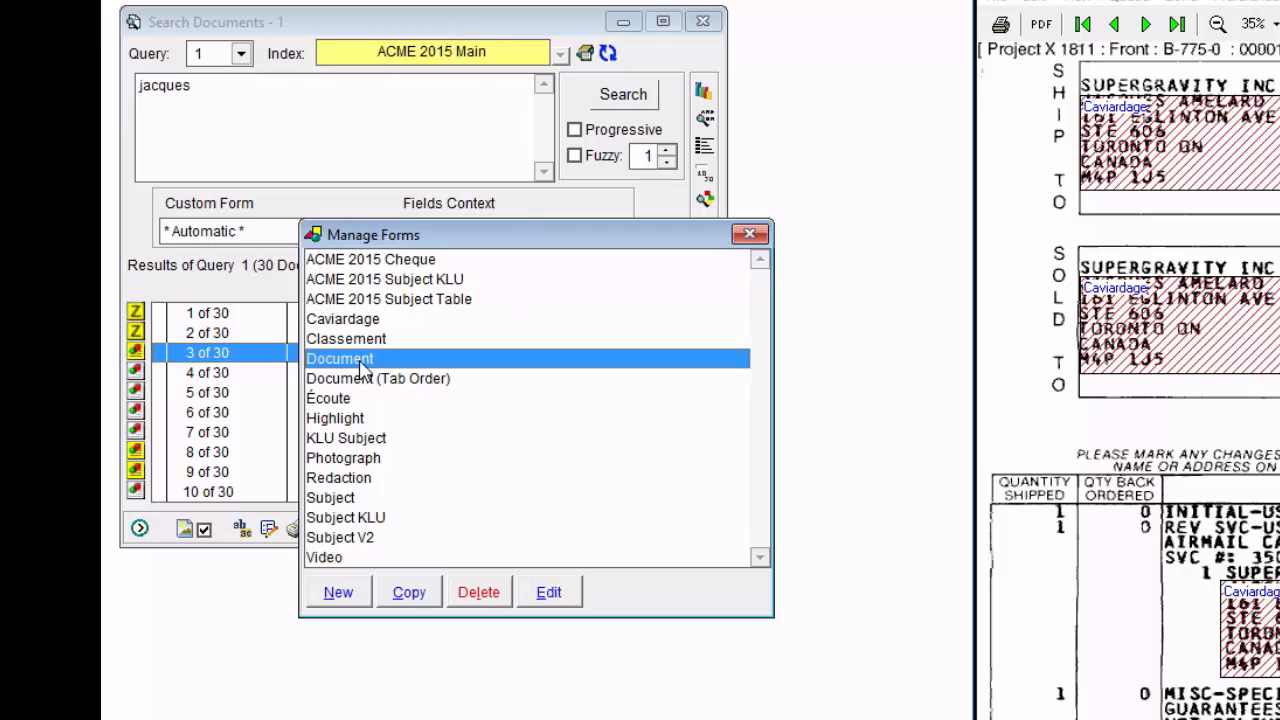
{"action": "left_click", "coordinate": [409, 594]}
{"action": "type", "text": "DeleteMe"}
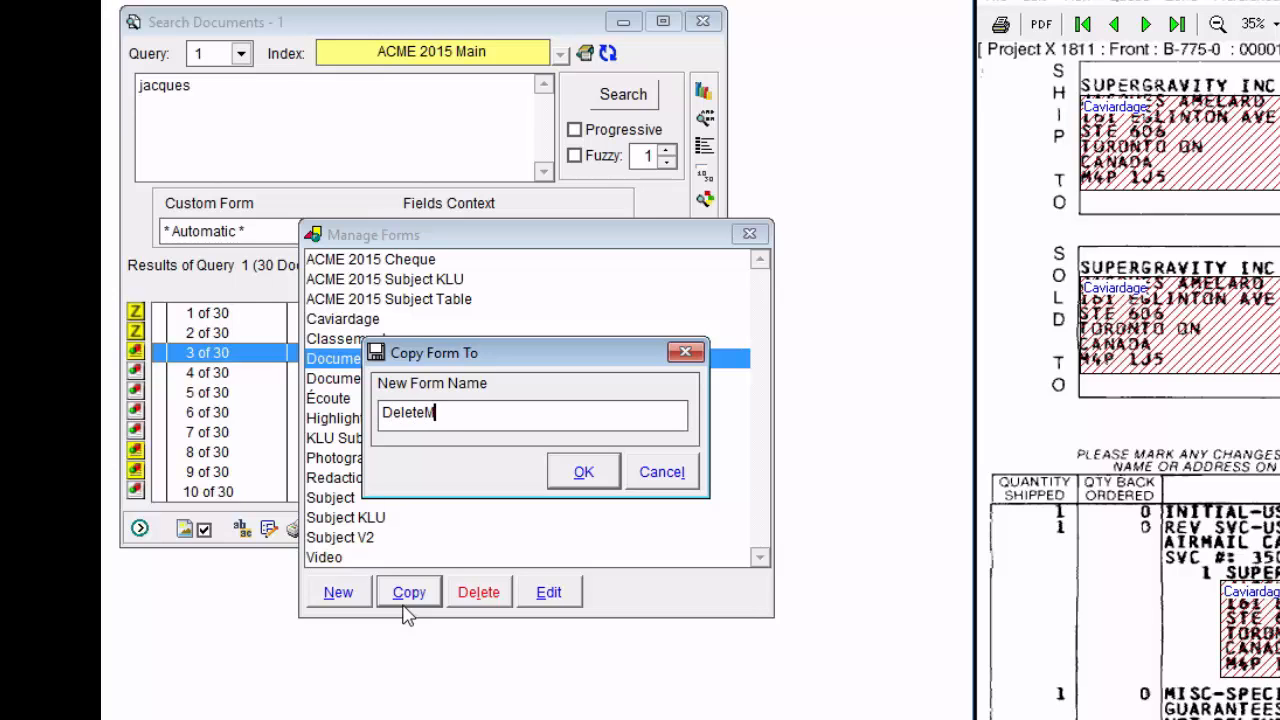
{"action": "left_click", "coordinate": [590, 472]}
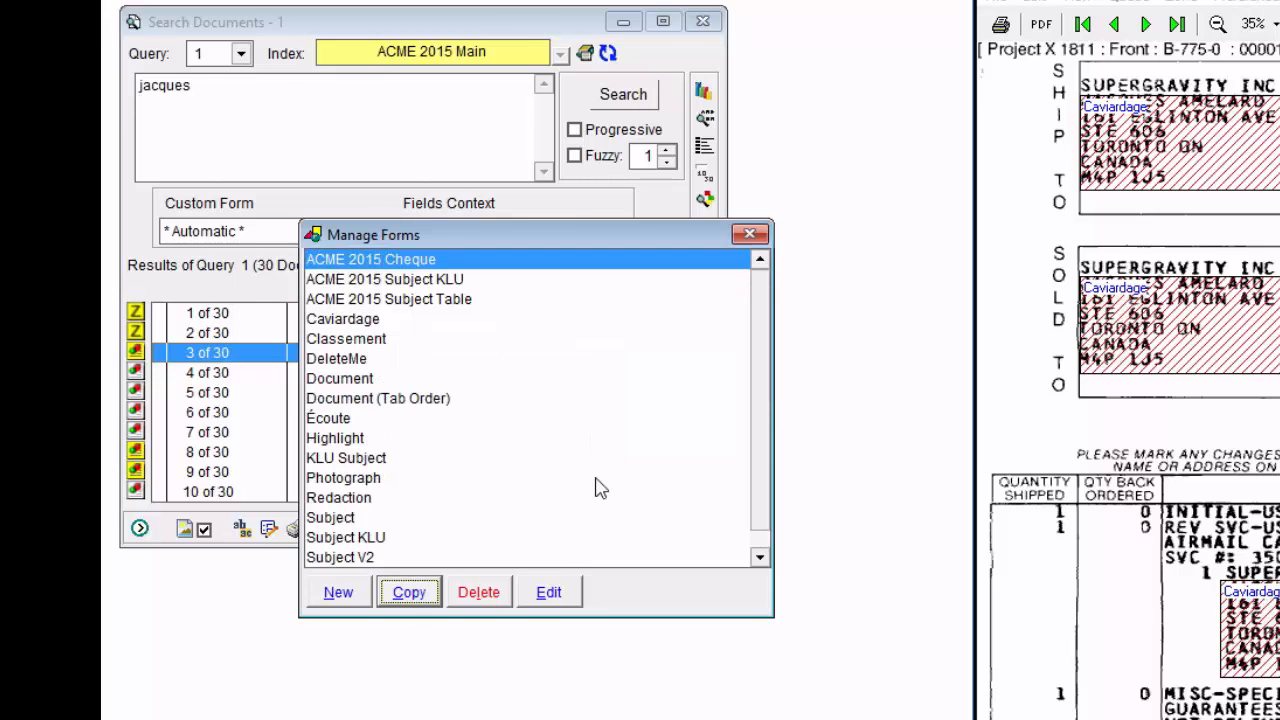
Set the tab order on the DeleteMe form's Notes page to Notes, Date1, WitnesCiv1, WitnesPol1, Date2, WitnesCiv2, WitnesPol2, Classiftn.
{"action": "double_click", "coordinate": [352, 358]}
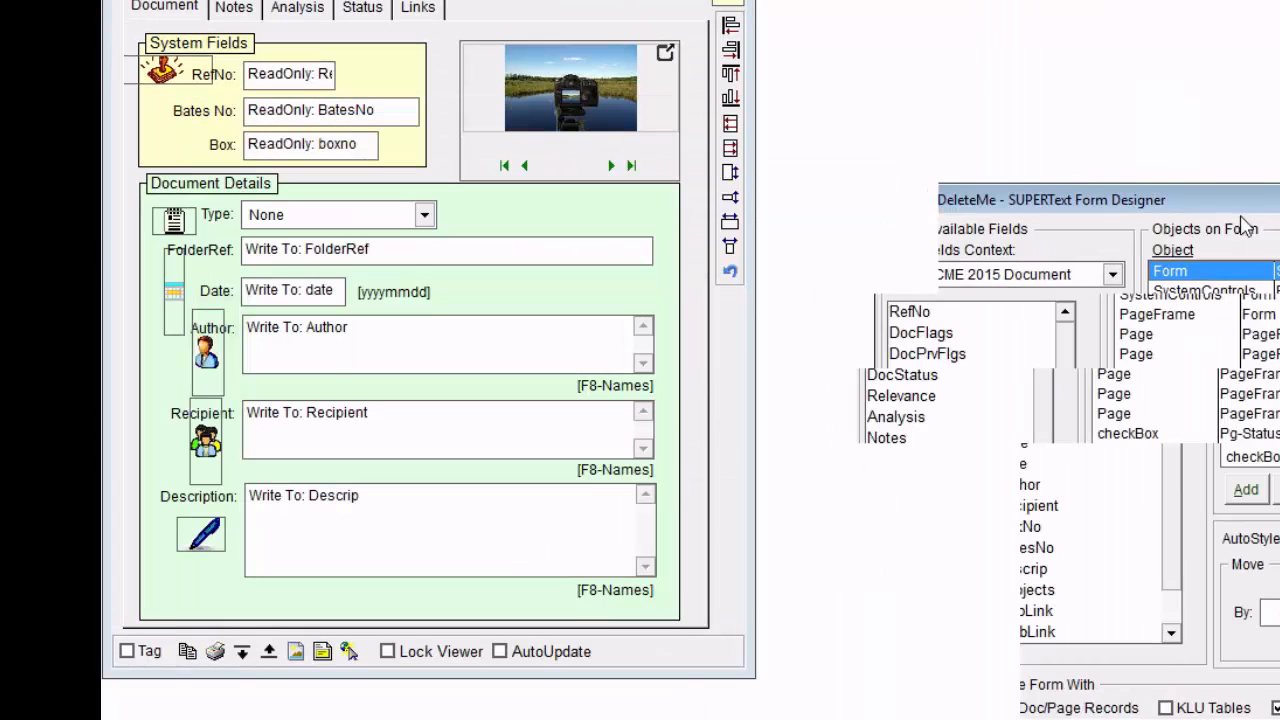
{"action": "left_click", "coordinate": [236, 10]}
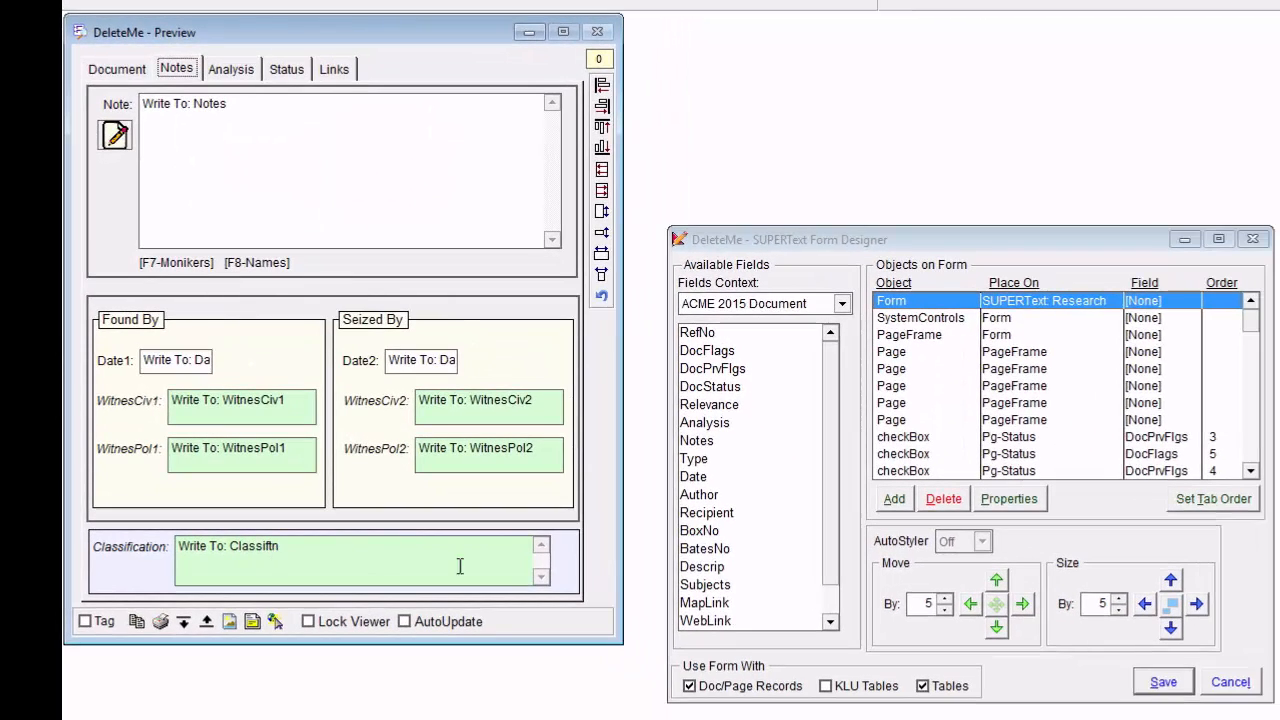
{"action": "left_click", "coordinate": [1200, 503]}
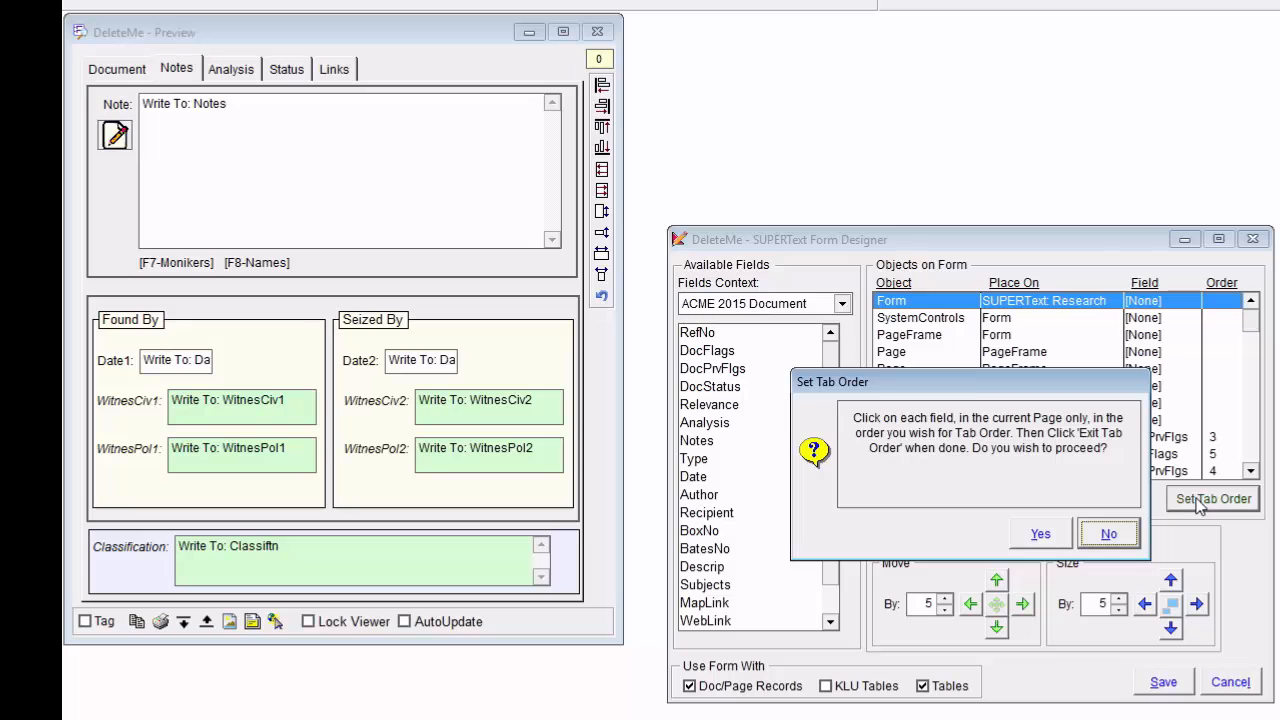
{"action": "left_click", "coordinate": [1040, 535]}
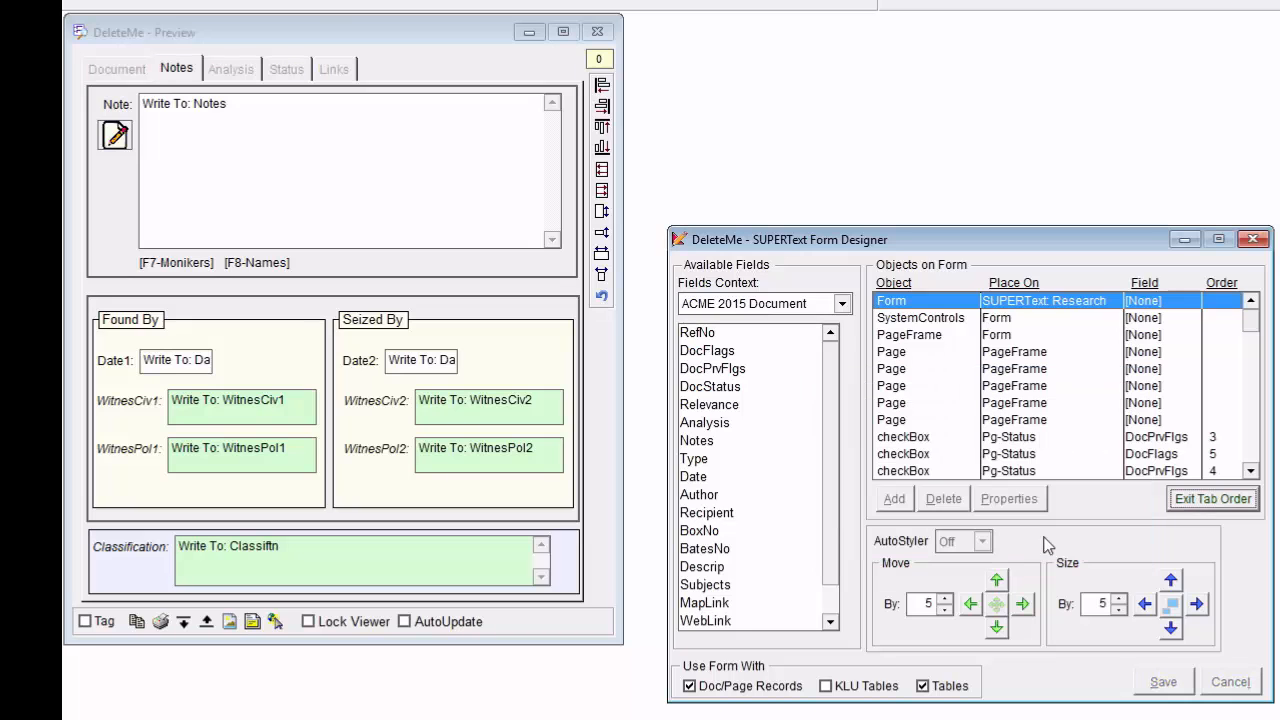
{"action": "left_click", "coordinate": [218, 125]}
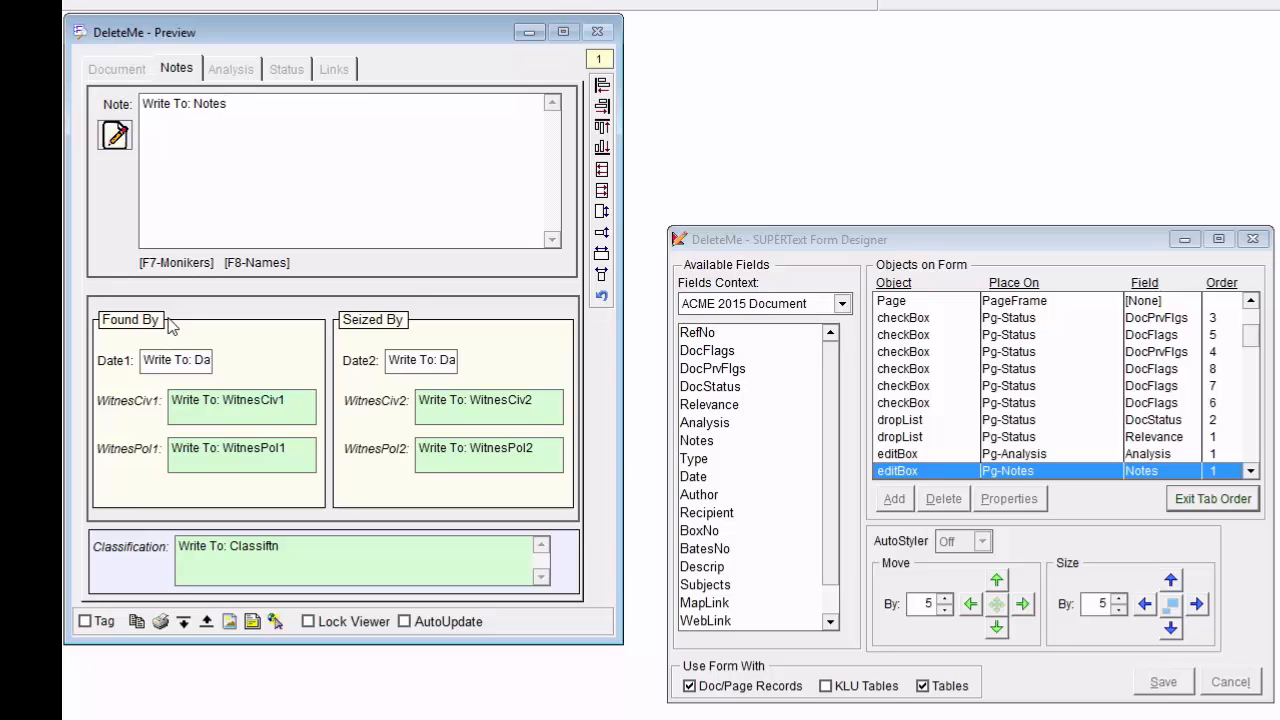
{"action": "left_click", "coordinate": [172, 366]}
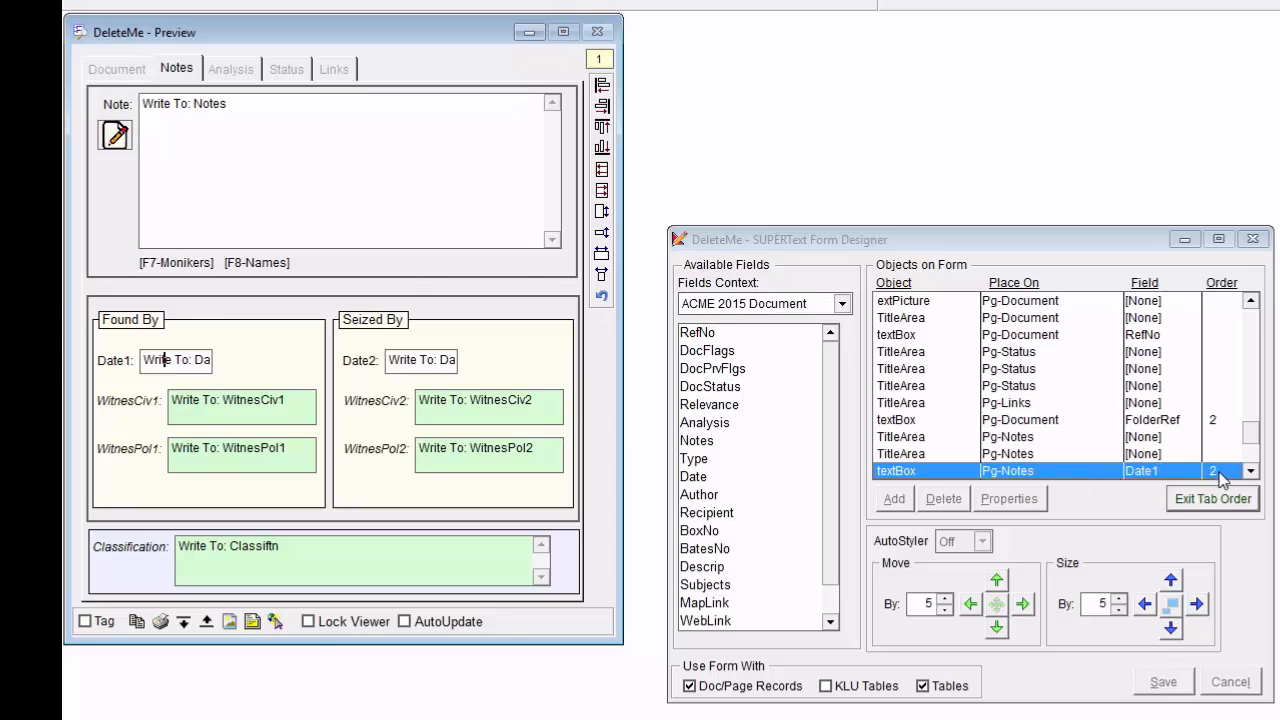
{"action": "left_click", "coordinate": [213, 415]}
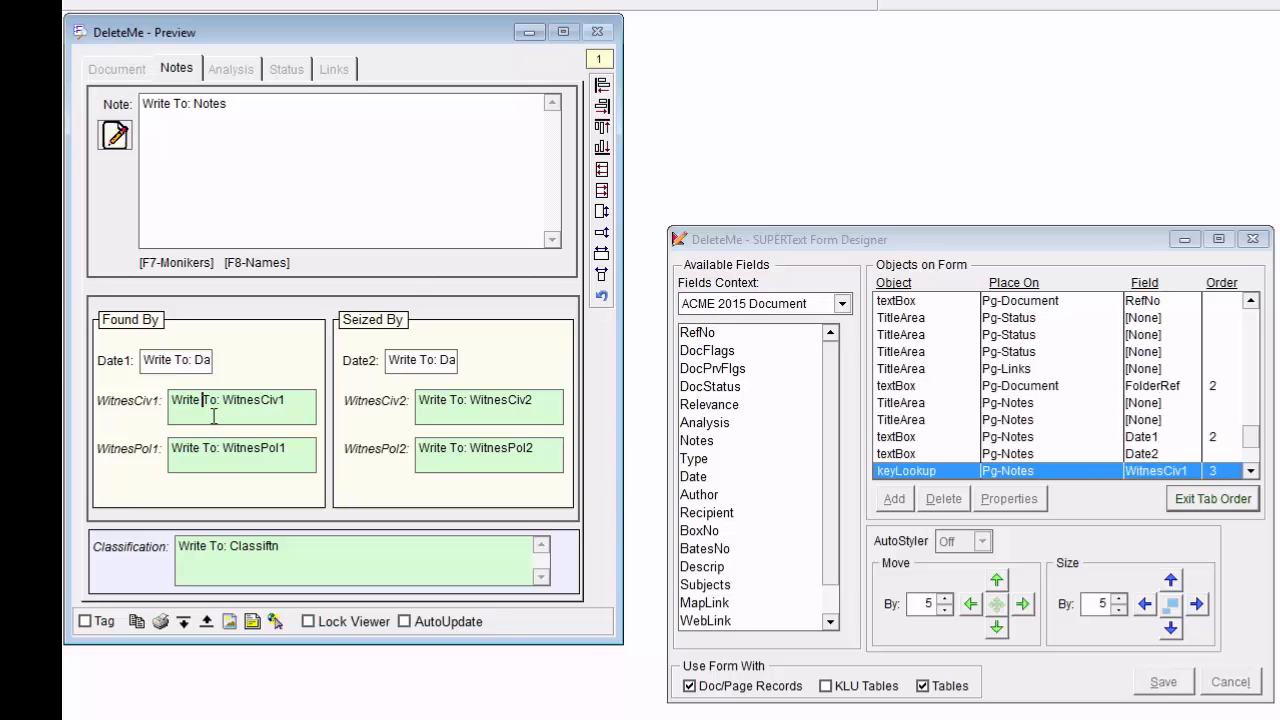
{"action": "left_click", "coordinate": [222, 458]}
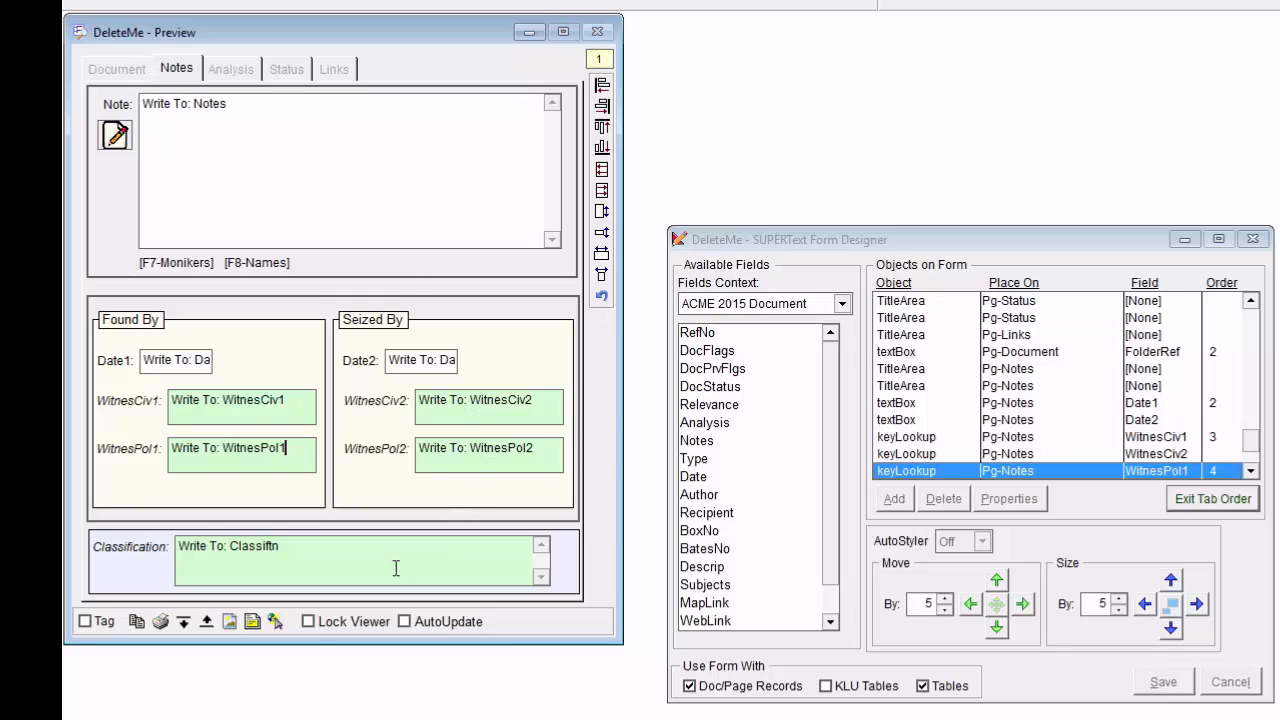
{"action": "left_click", "coordinate": [1203, 499]}
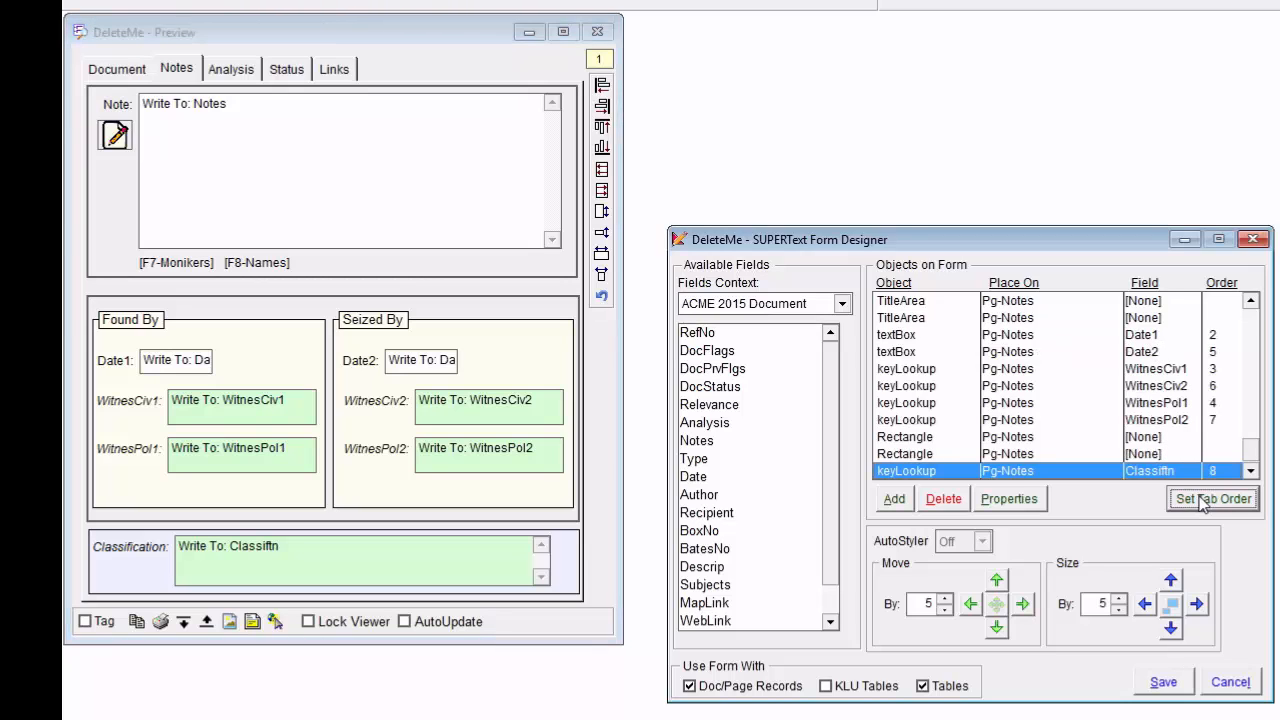
Check the DeleteMe form's Document page, return to its Notes page, and save the form.
{"action": "left_click", "coordinate": [128, 74]}
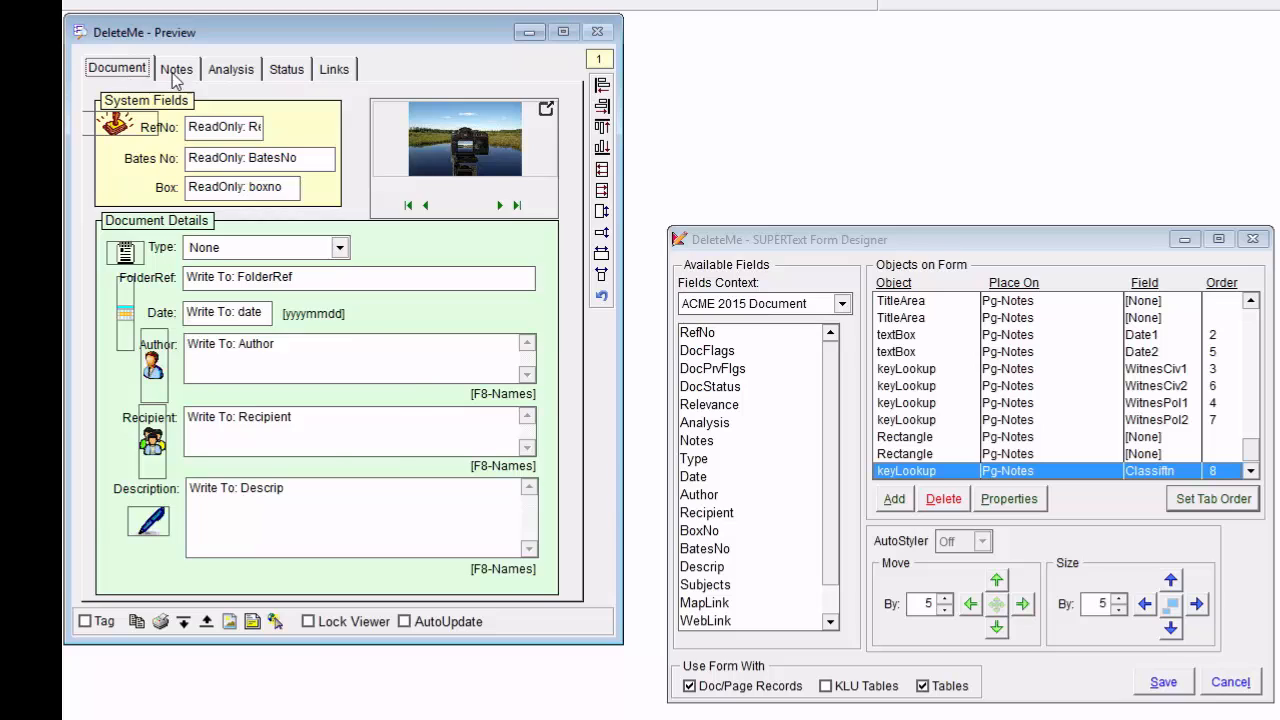
{"action": "left_click", "coordinate": [176, 72]}
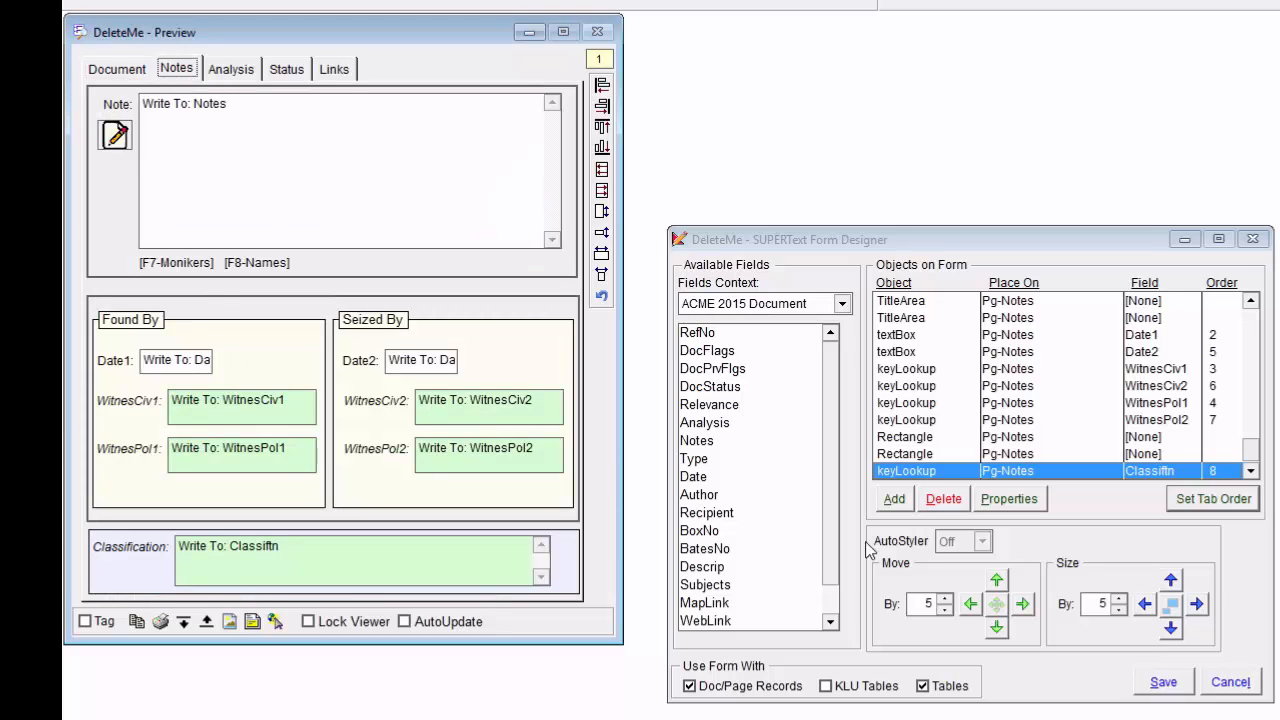
{"action": "left_click", "coordinate": [1155, 682]}
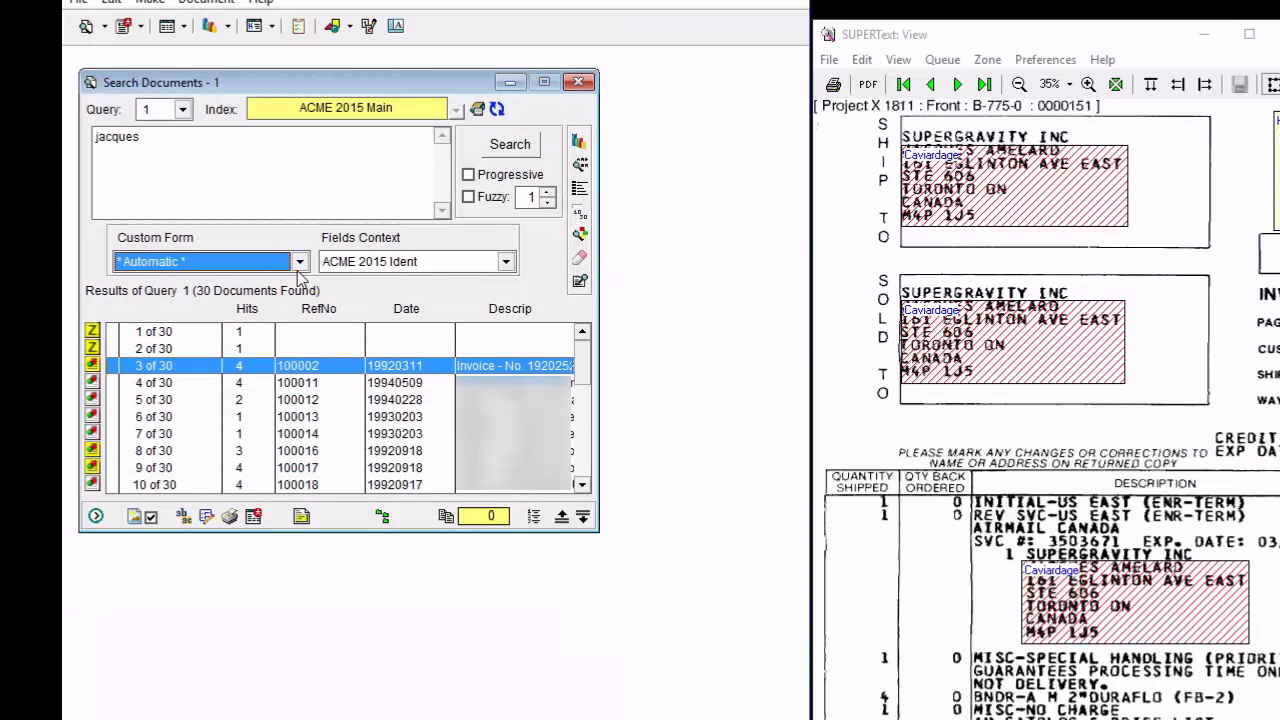
Select the DeleteMe custom form and open the selected invoice record on its Notes page.
{"action": "left_click", "coordinate": [299, 262]}
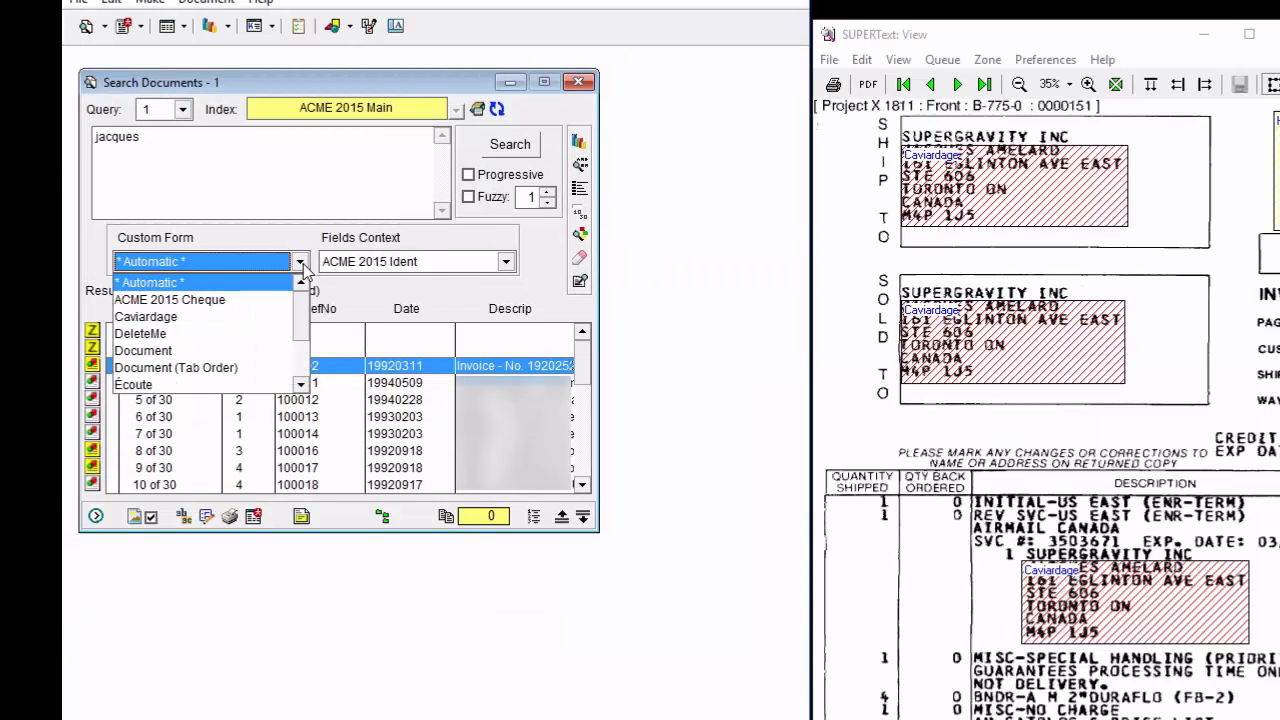
{"action": "left_click", "coordinate": [200, 335]}
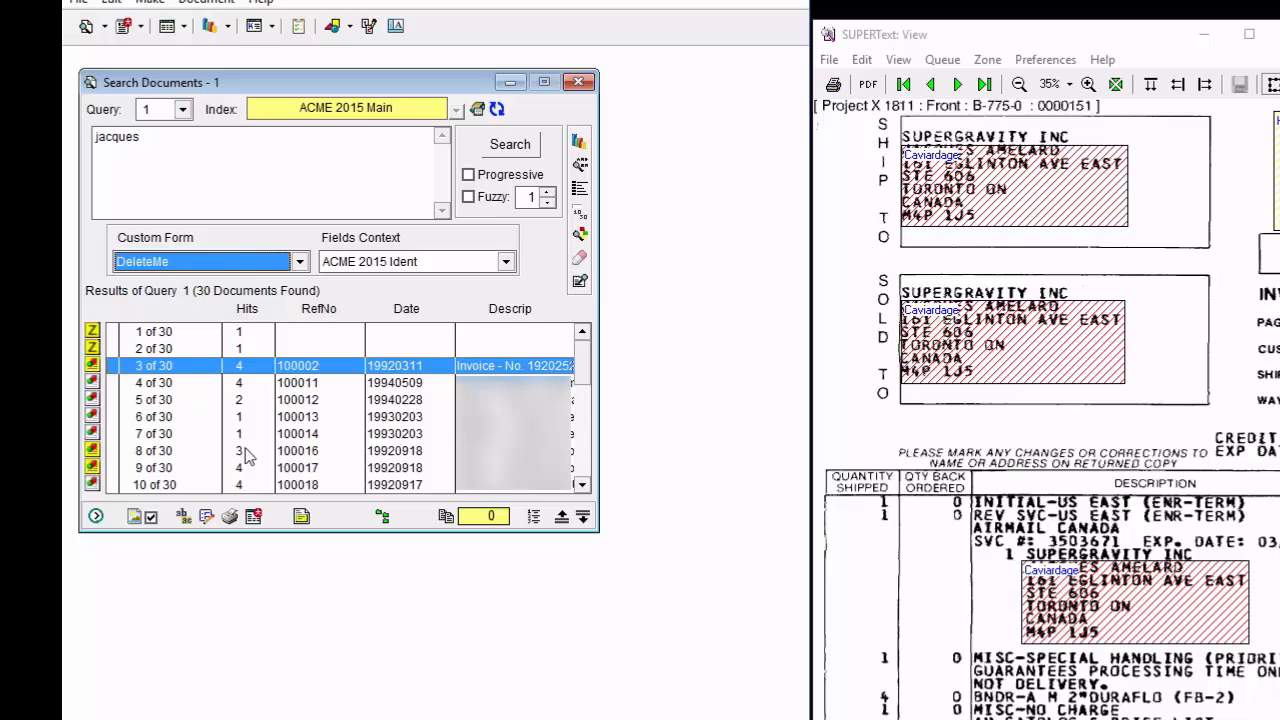
{"action": "left_click", "coordinate": [213, 514]}
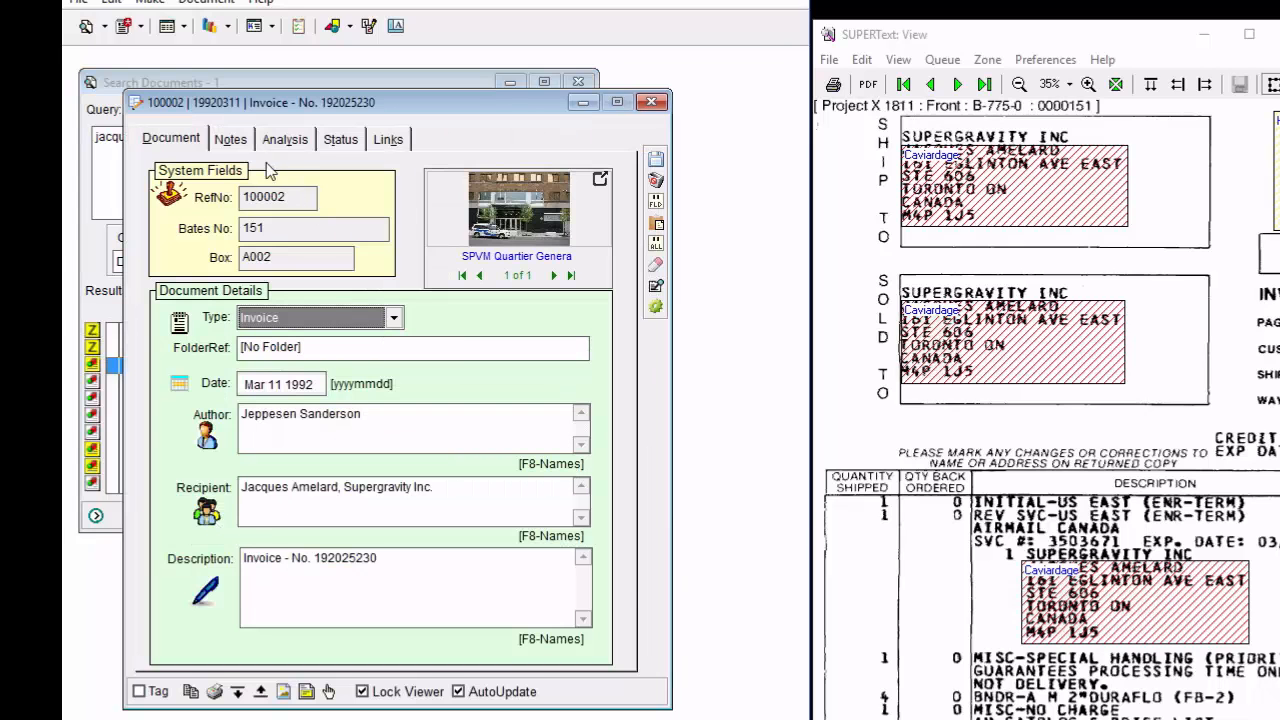
{"action": "left_click", "coordinate": [249, 145]}
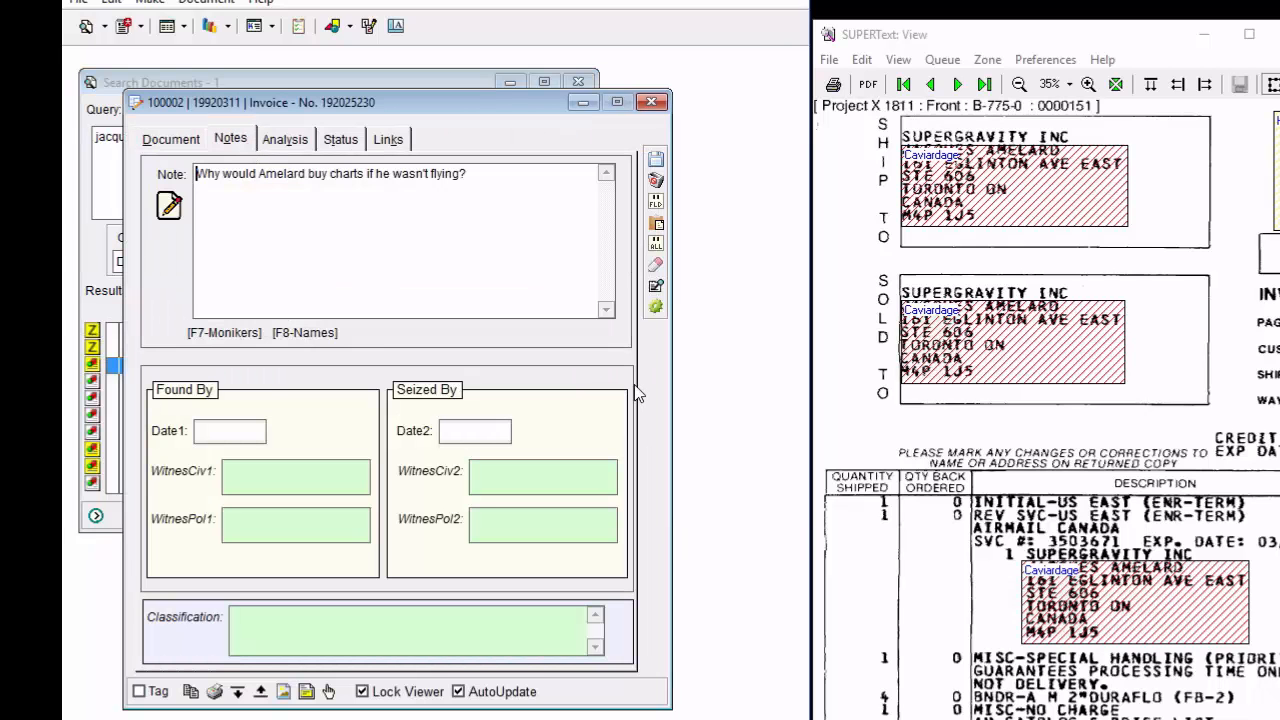
Step forward and backward through the Notes page fields to test the new tab order, and close the record without saving.
{"action": "key", "text": "Tab"}
{"action": "key", "text": "Tab"}
{"action": "key", "text": "Tab"}
{"action": "key", "text": "Tab"}
{"action": "key", "text": "Tab"}
{"action": "key", "text": "Tab"}
{"action": "key", "text": "Tab"}
{"action": "key", "text": "shift+Tab"}
{"action": "key", "text": "shift+Tab"}
{"action": "key", "text": "shift+Tab"}
{"action": "key", "text": "shift+Tab"}
{"action": "key", "text": "shift+Tab"}
{"action": "key", "text": "shift+Tab"}
{"action": "key", "text": "shift+Tab"}
{"action": "left_click", "coordinate": [657, 181]}
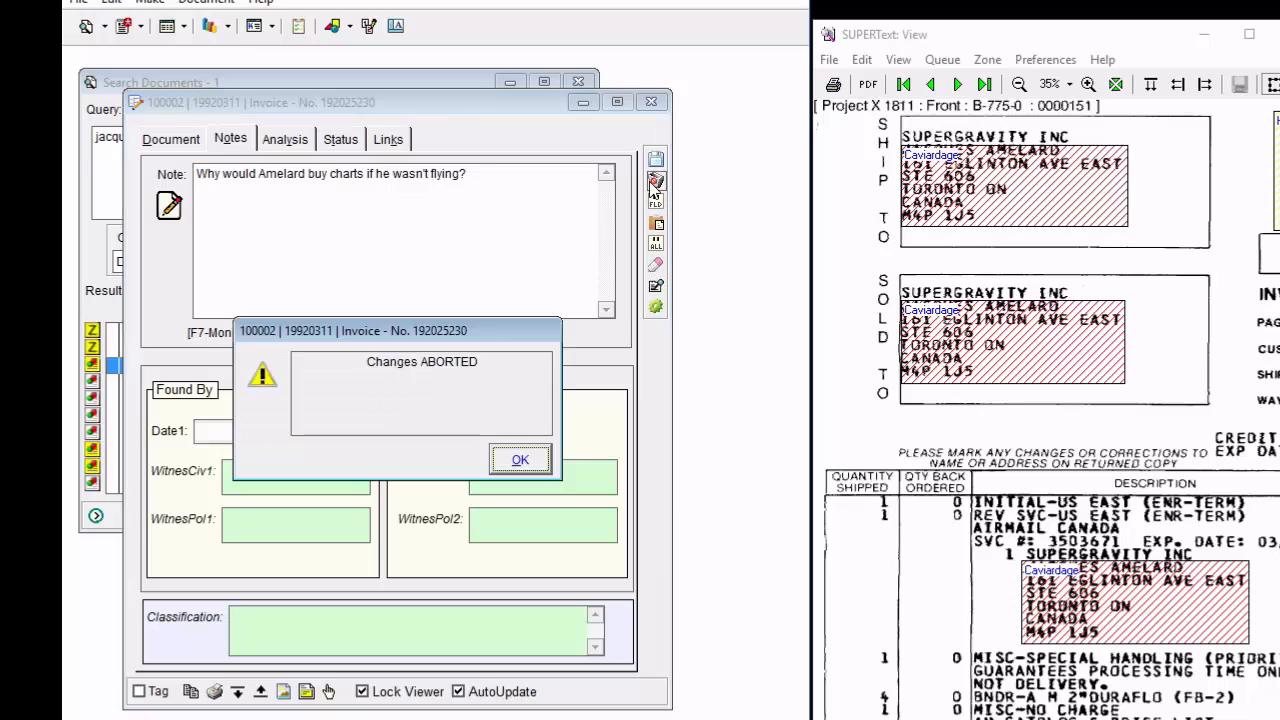
{"action": "key", "text": "Return"}
Delete the DeleteMe form in Manage Forms, confirm the deletion, and close the forms list.
{"action": "left_click", "coordinate": [351, 27]}
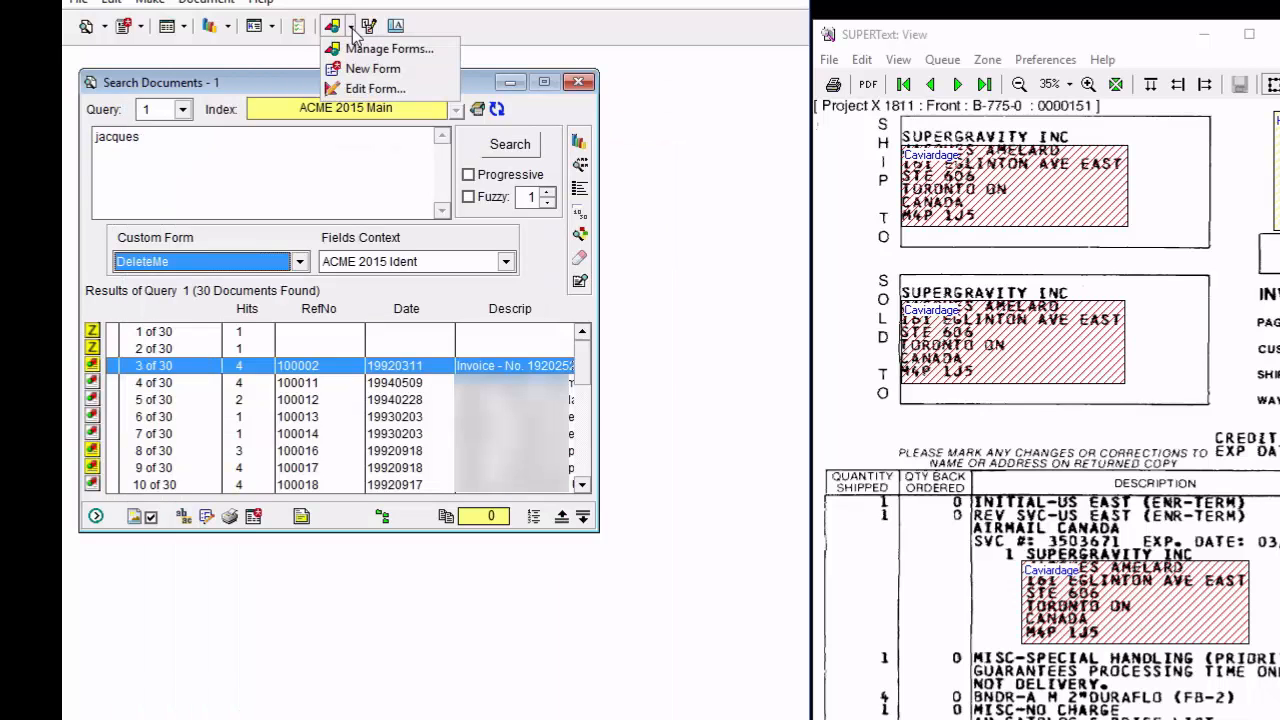
{"action": "left_click", "coordinate": [372, 48]}
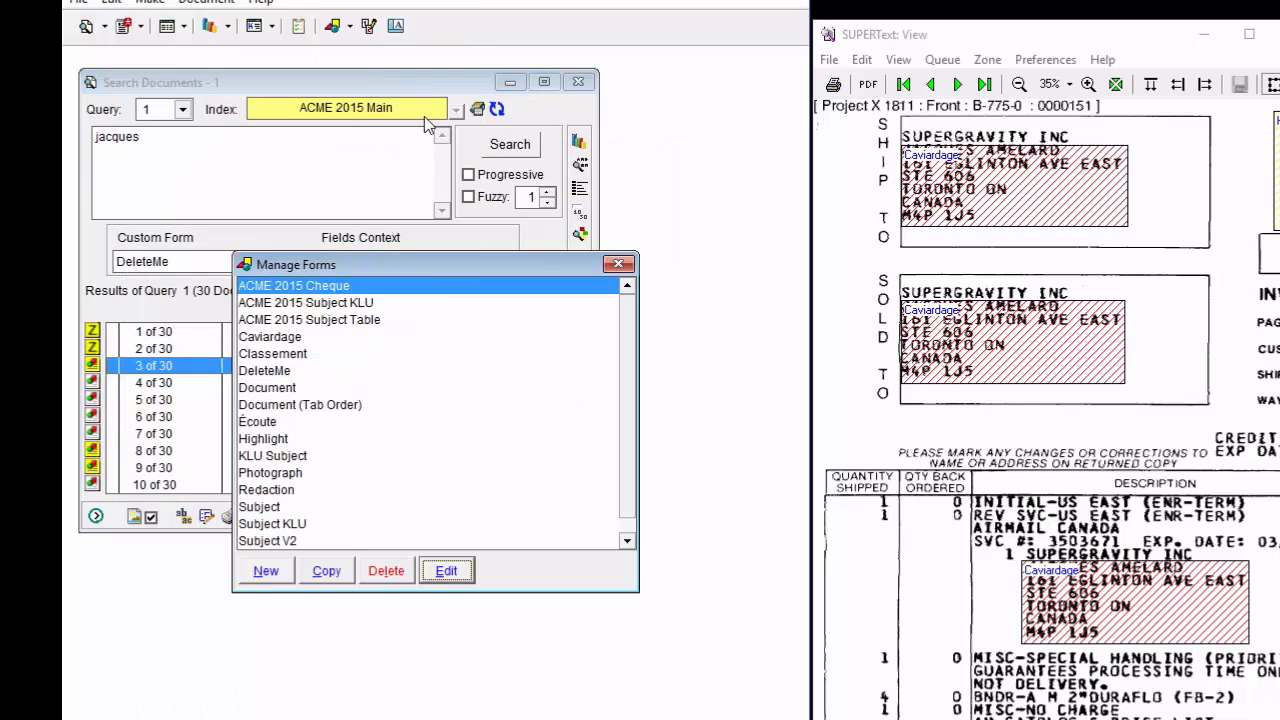
{"action": "left_click", "coordinate": [277, 370]}
{"action": "left_click", "coordinate": [388, 573]}
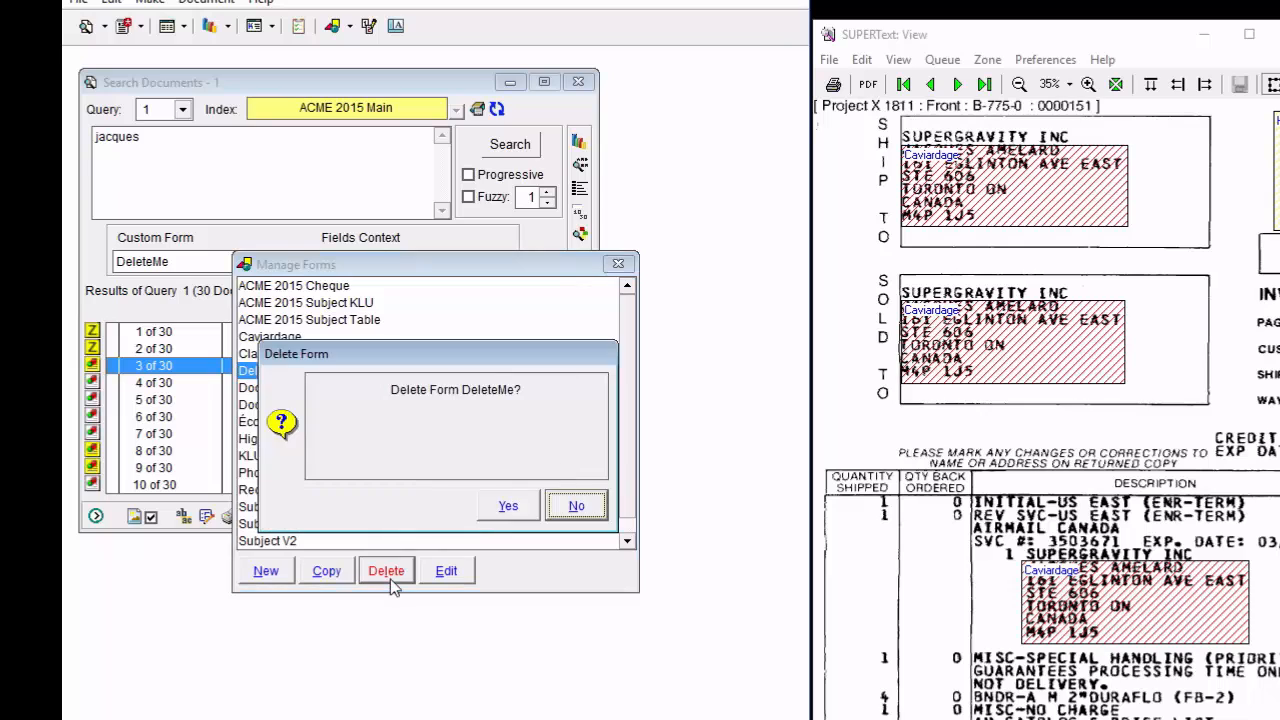
{"action": "left_click", "coordinate": [506, 507]}
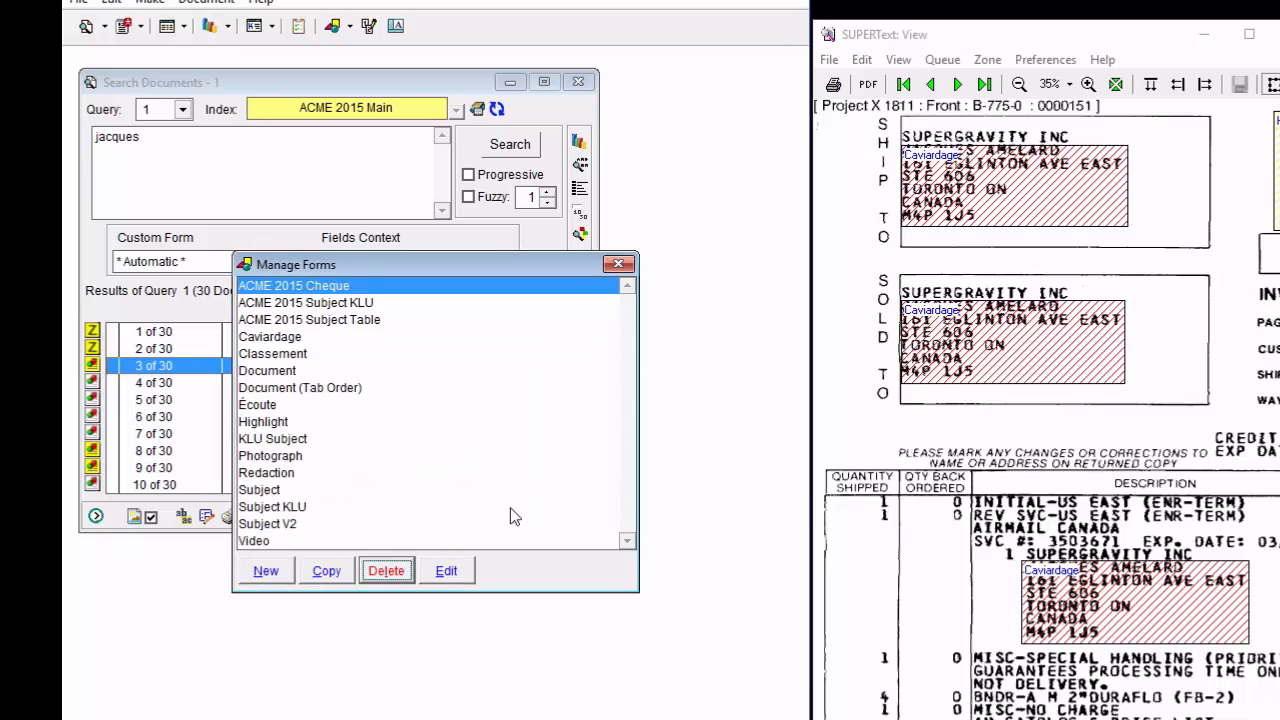
{"action": "left_click", "coordinate": [618, 264]}
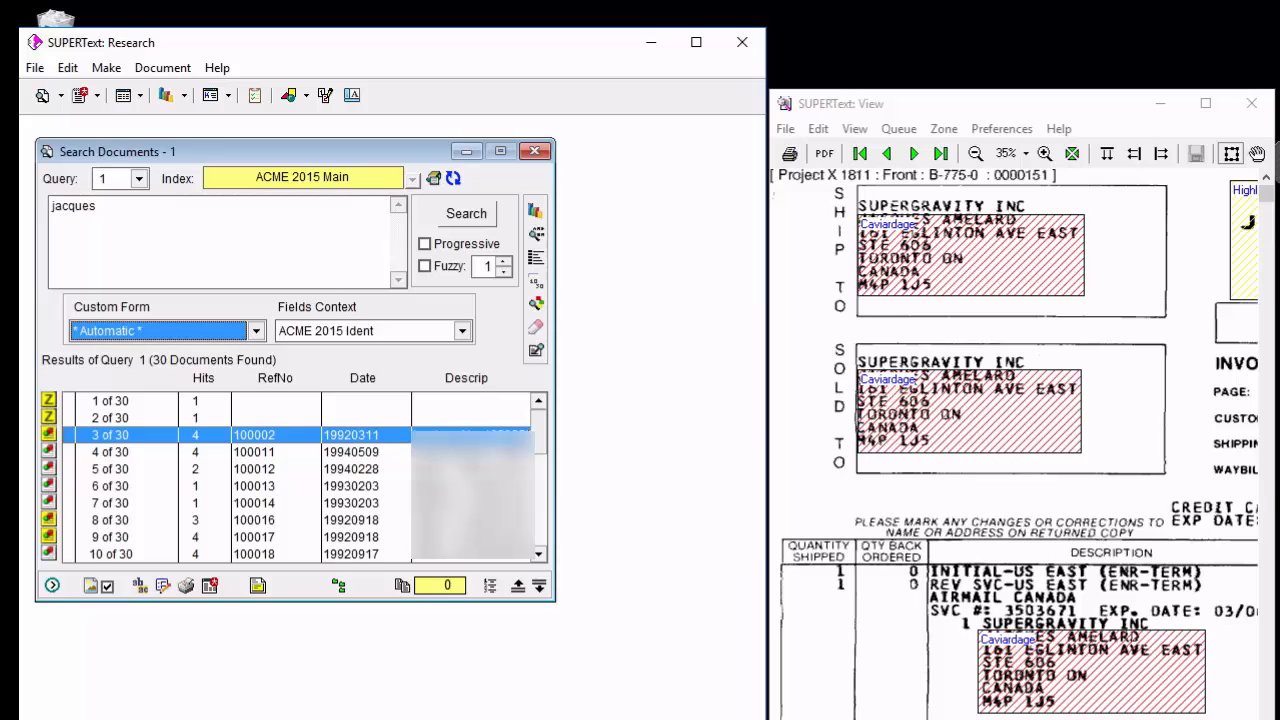
{"action": "right_click", "coordinate": [1250, 231]}
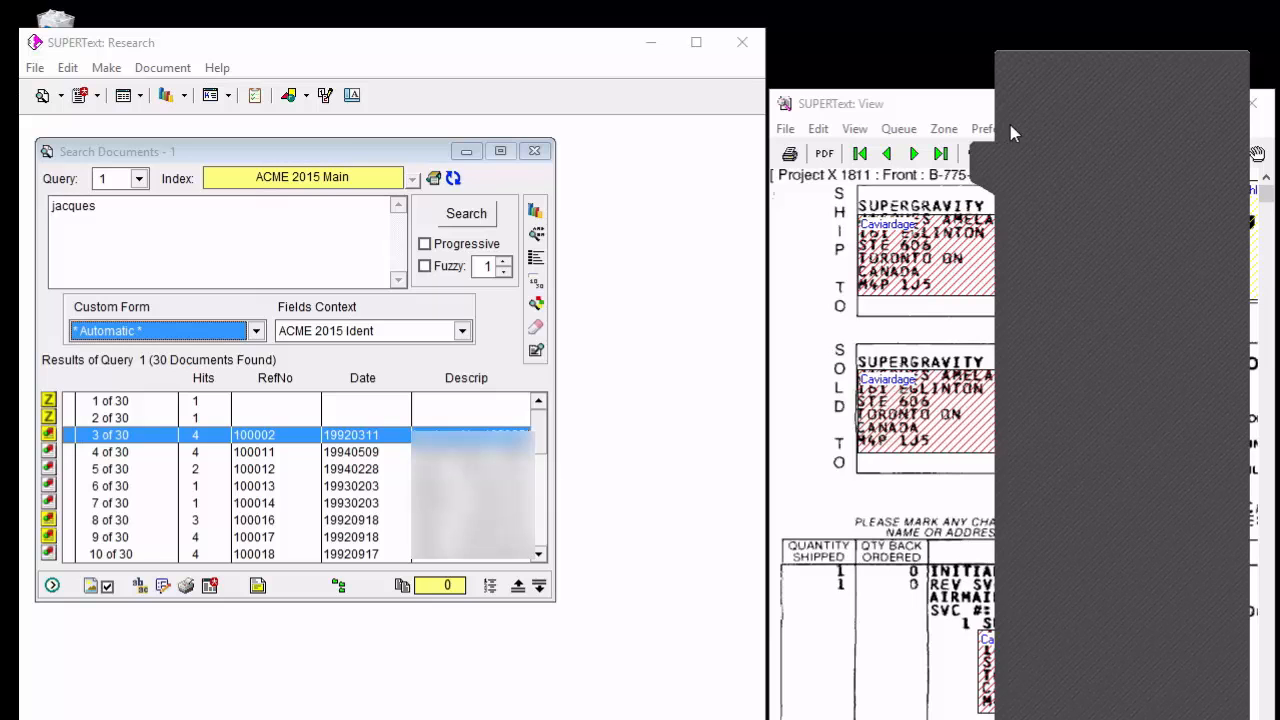
{"action": "left_click", "coordinate": [984, 153]}
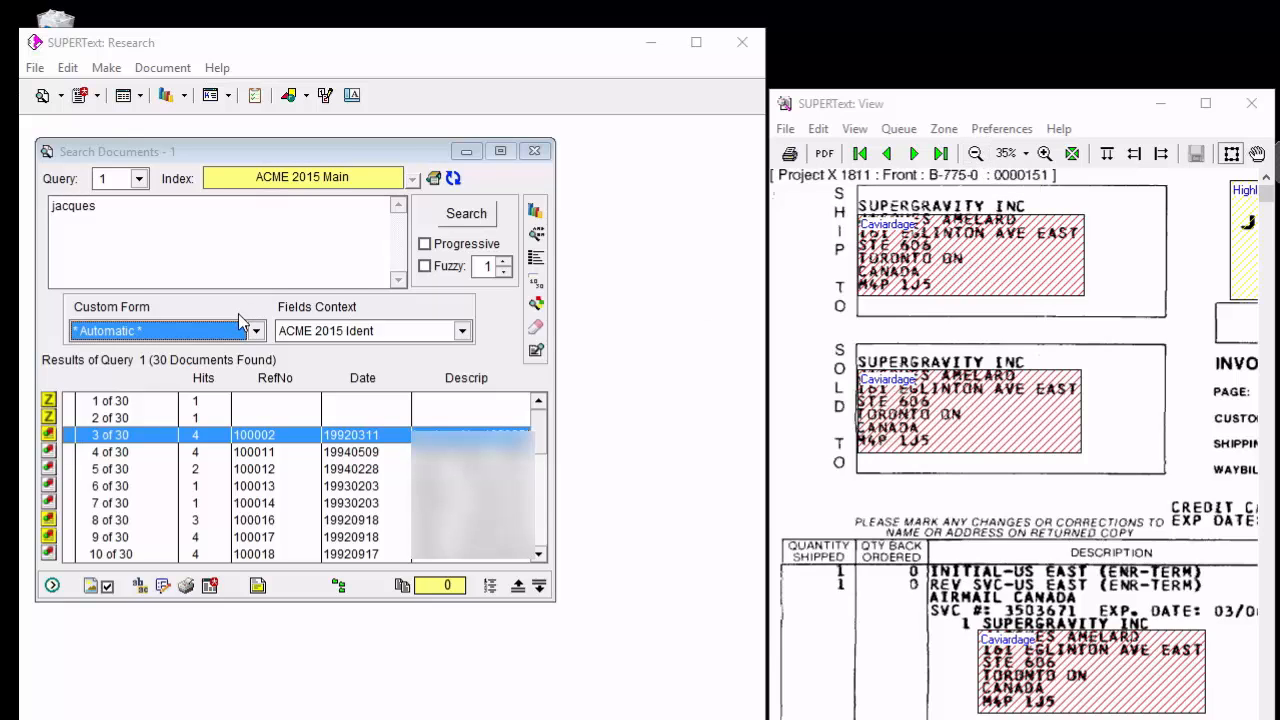
Replace the current query with a Type field clause for "cheque" and search the ACME 2015 Main index.
{"action": "left_click_drag", "start_coordinate": [166, 246], "coordinate": [30, 200]}
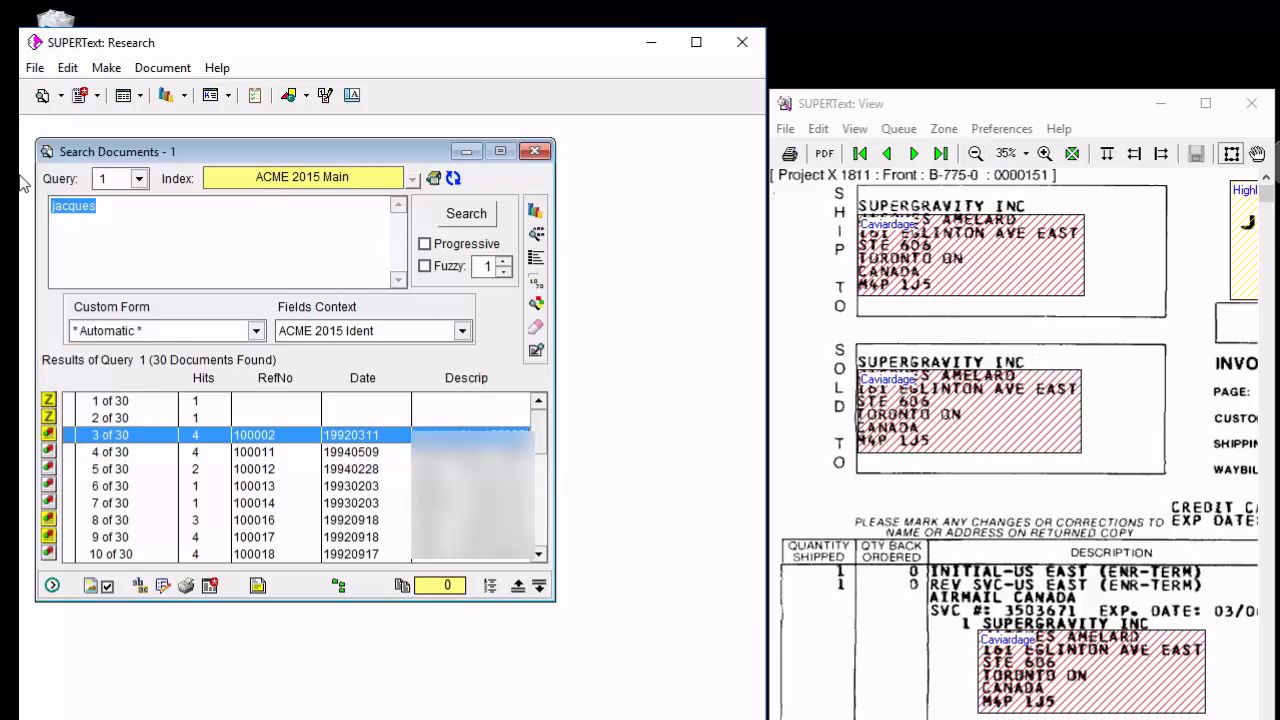
{"action": "key", "text": "Delete"}
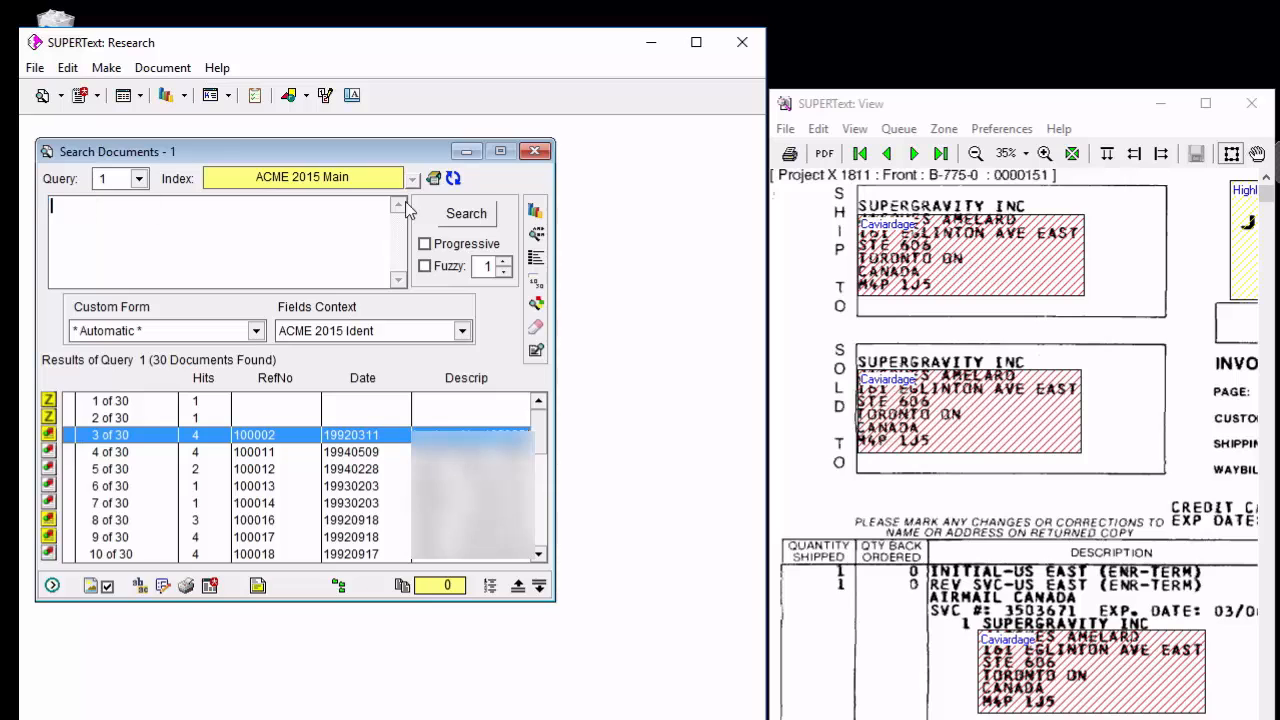
{"action": "left_click", "coordinate": [533, 259]}
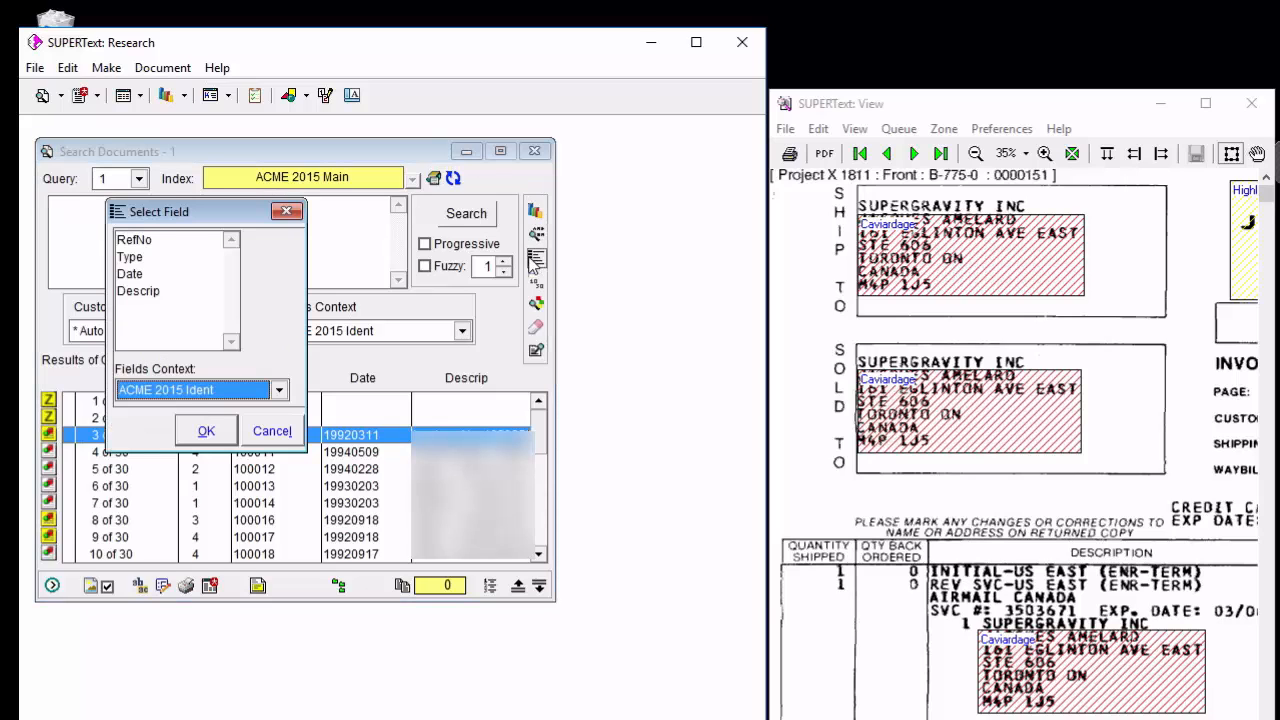
{"action": "double_click", "coordinate": [130, 257]}
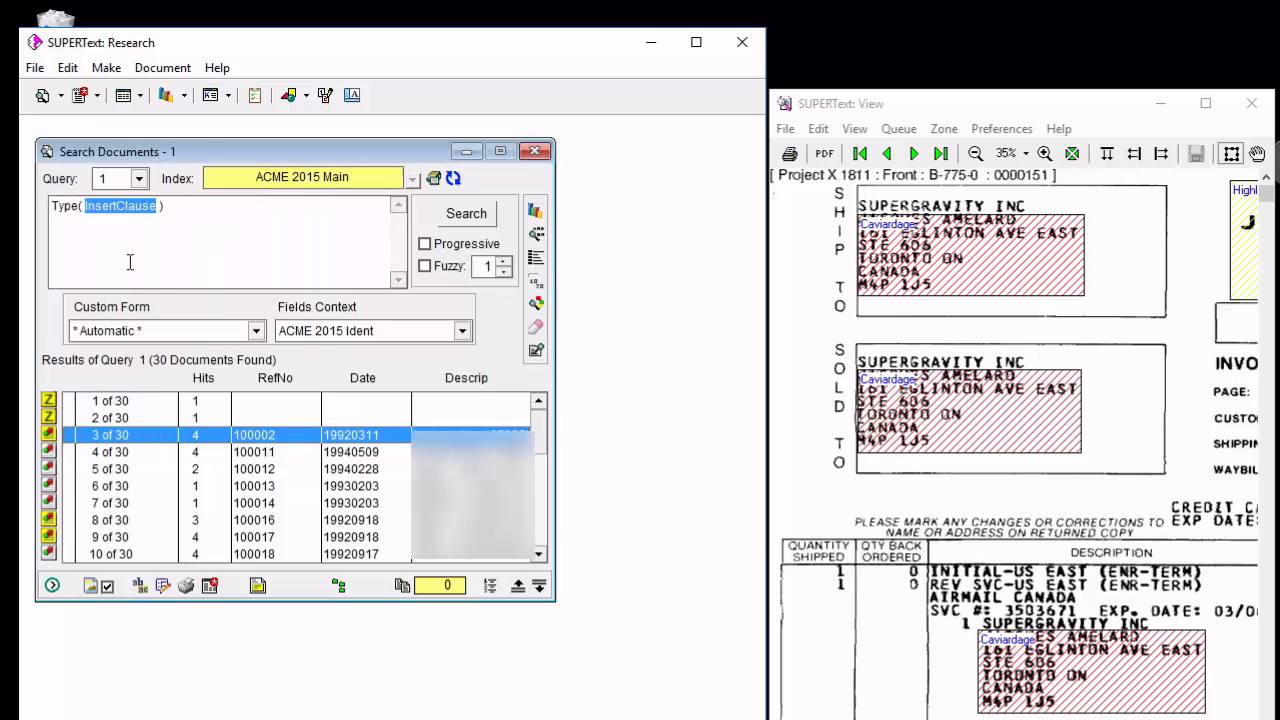
{"action": "type", "text": "cheuqe"}
{"action": "key", "text": "BackSpace"}
{"action": "key", "text": "BackSpace"}
{"action": "key", "text": "BackSpace"}
{"action": "type", "text": "que"}
{"action": "key", "text": "Return"}
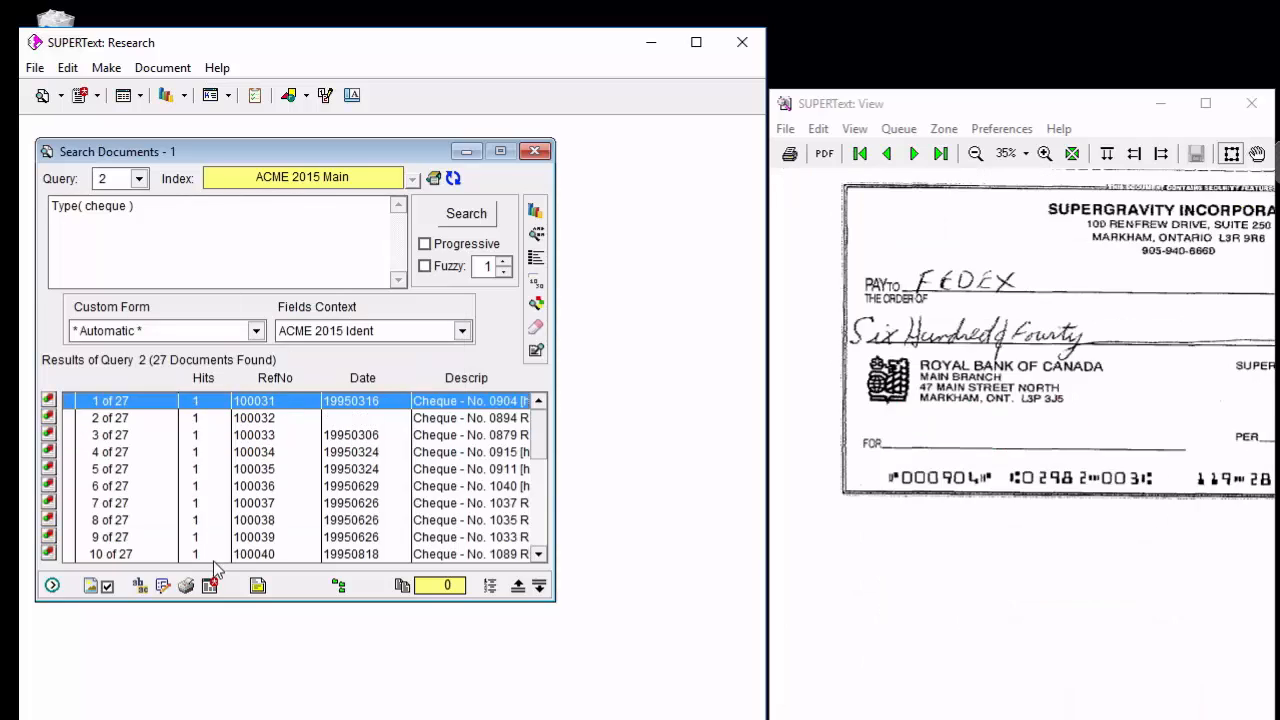
Open the first cheque record, enter and leave its Date field to compare date formats, and advance to the following record.
{"action": "left_click", "coordinate": [163, 585]}
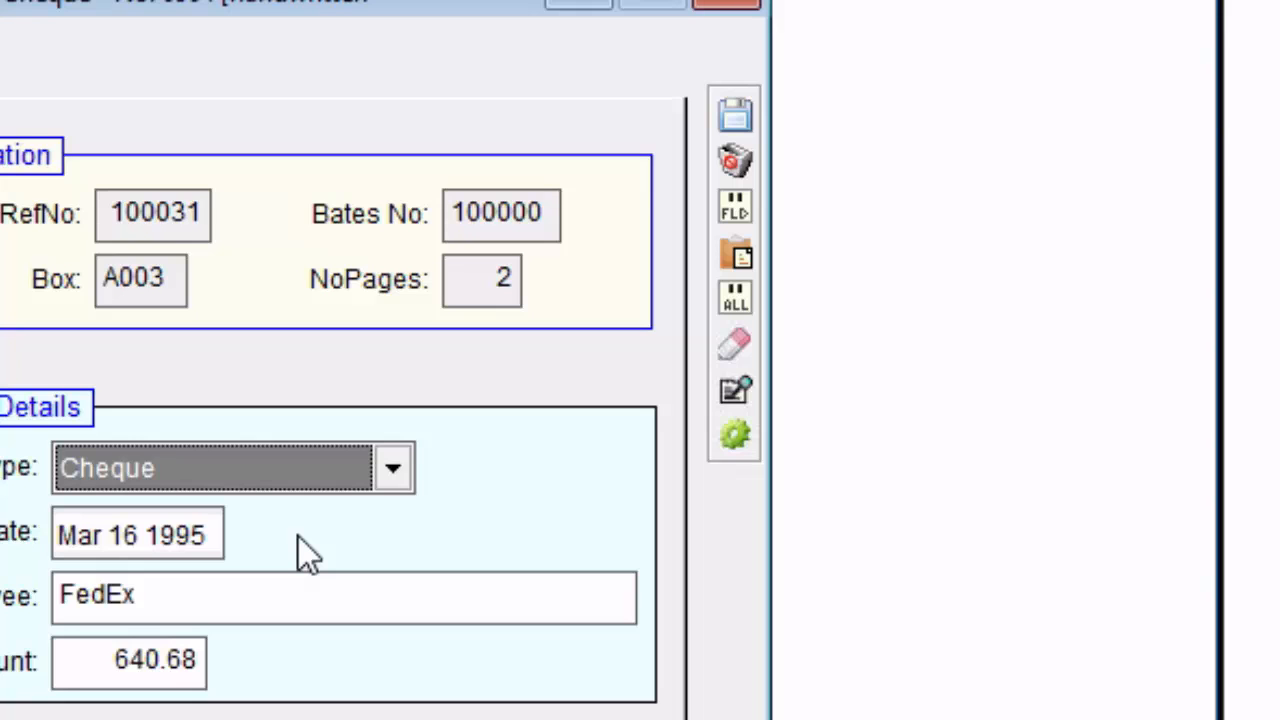
{"action": "left_click", "coordinate": [188, 550]}
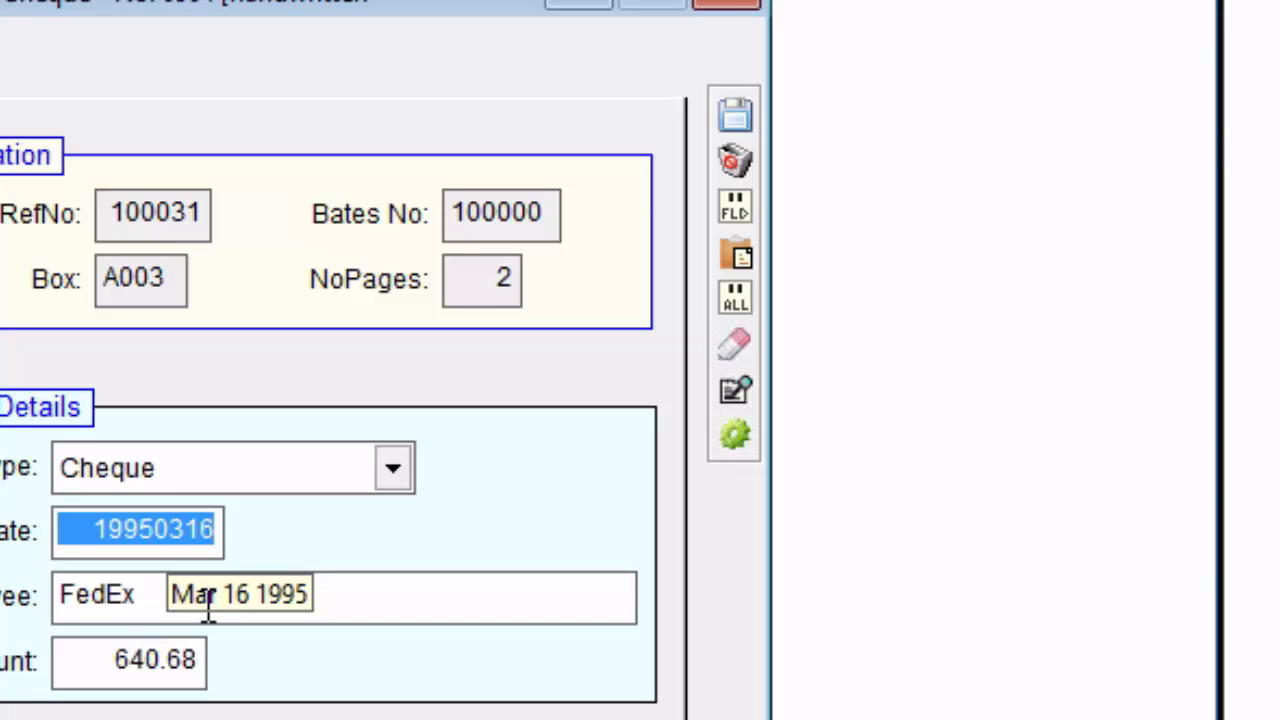
{"action": "key", "text": "Tab"}
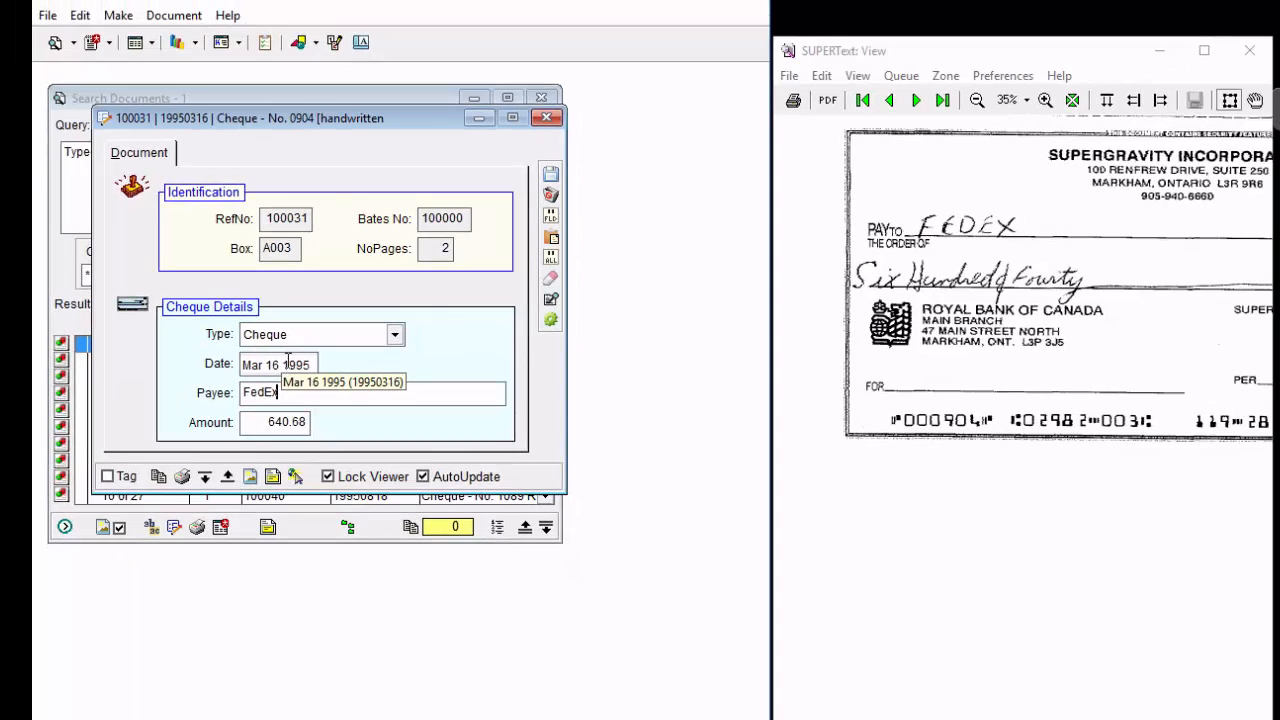
{"action": "left_click", "coordinate": [204, 477]}
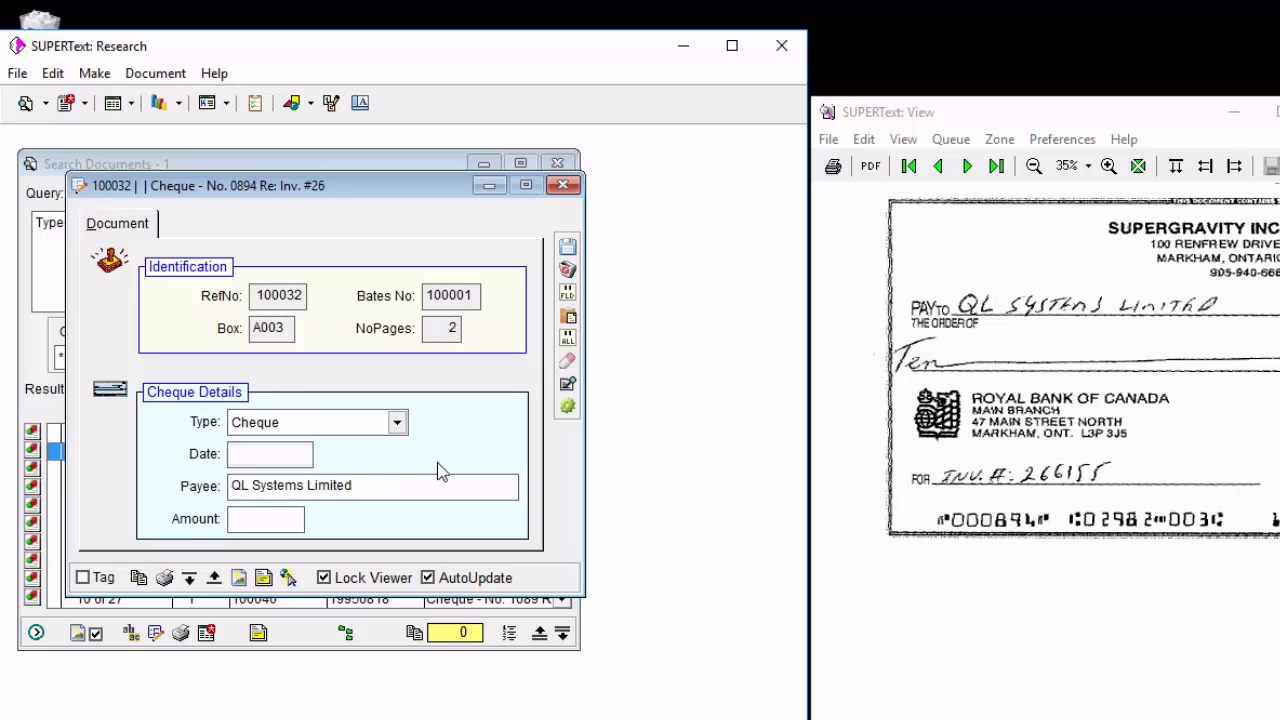
Fill the empty Date field of cheque record 100032 with 20150519 and leave the field to apply the date format.
{"action": "left_click", "coordinate": [237, 462]}
{"action": "key", "text": "Tab"}
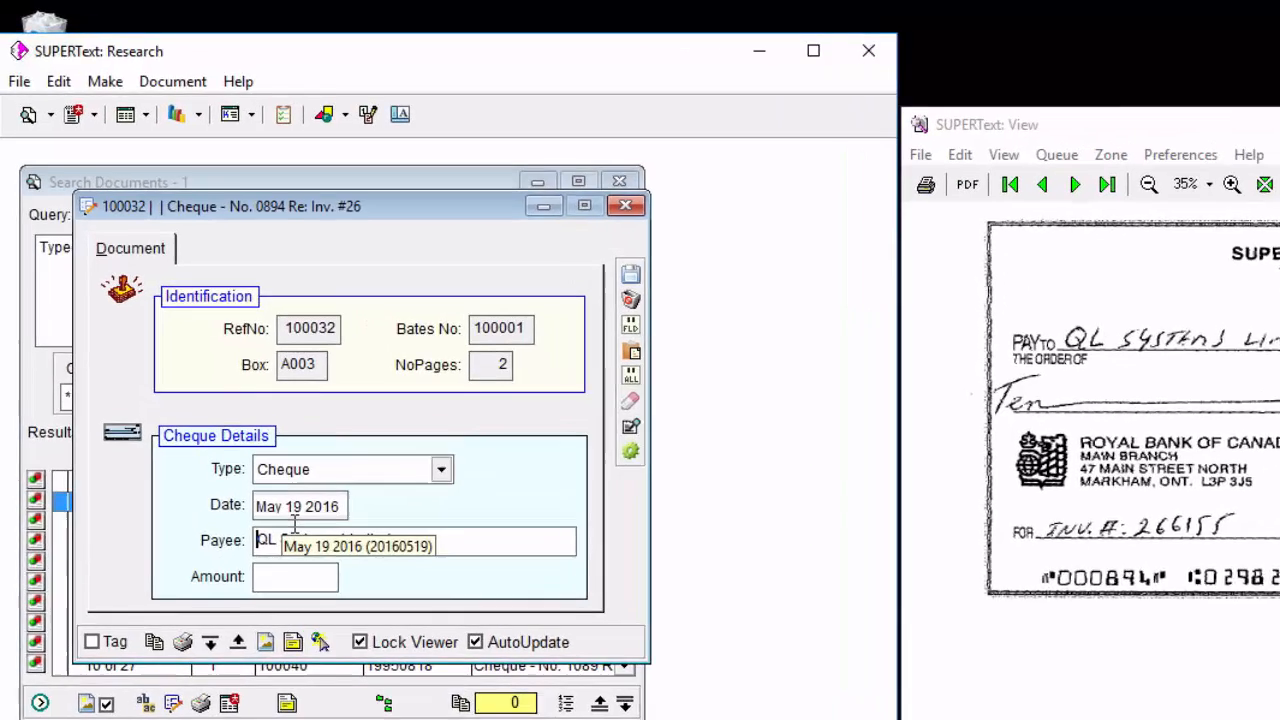
{"action": "left_click", "coordinate": [264, 462]}
{"action": "left_click", "coordinate": [351, 574]}
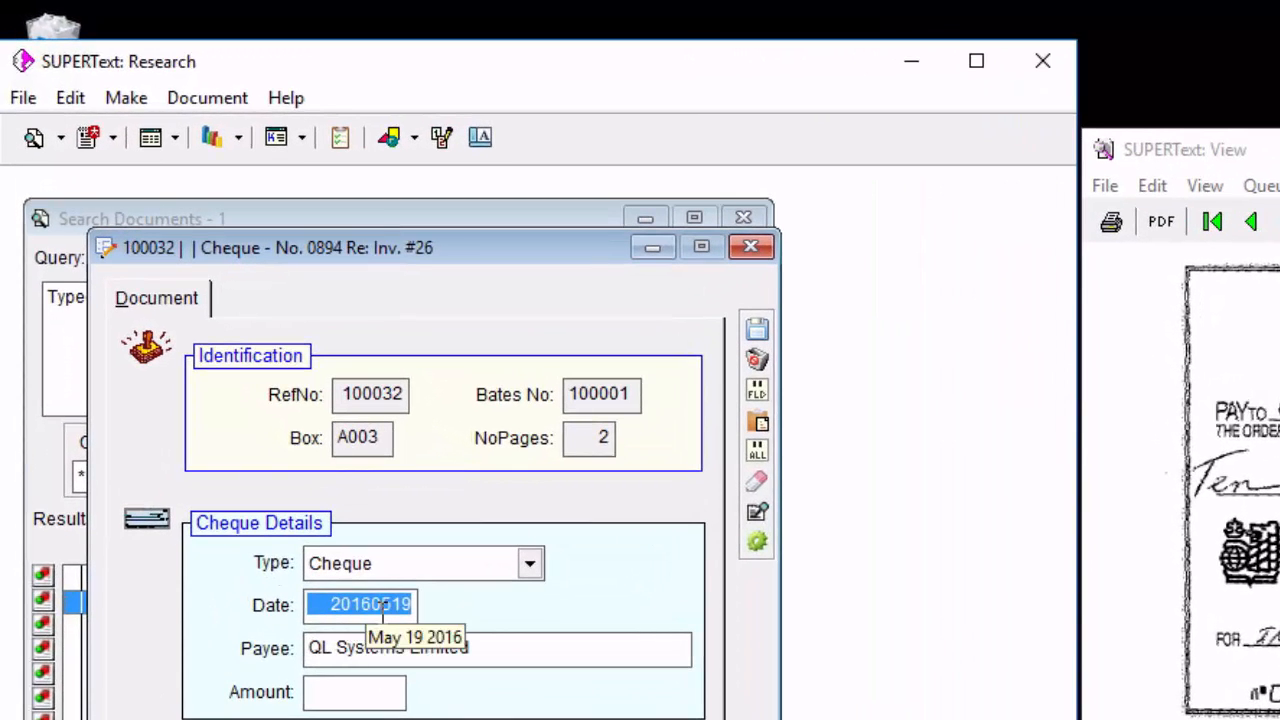
{"action": "type", "text": "50519"}
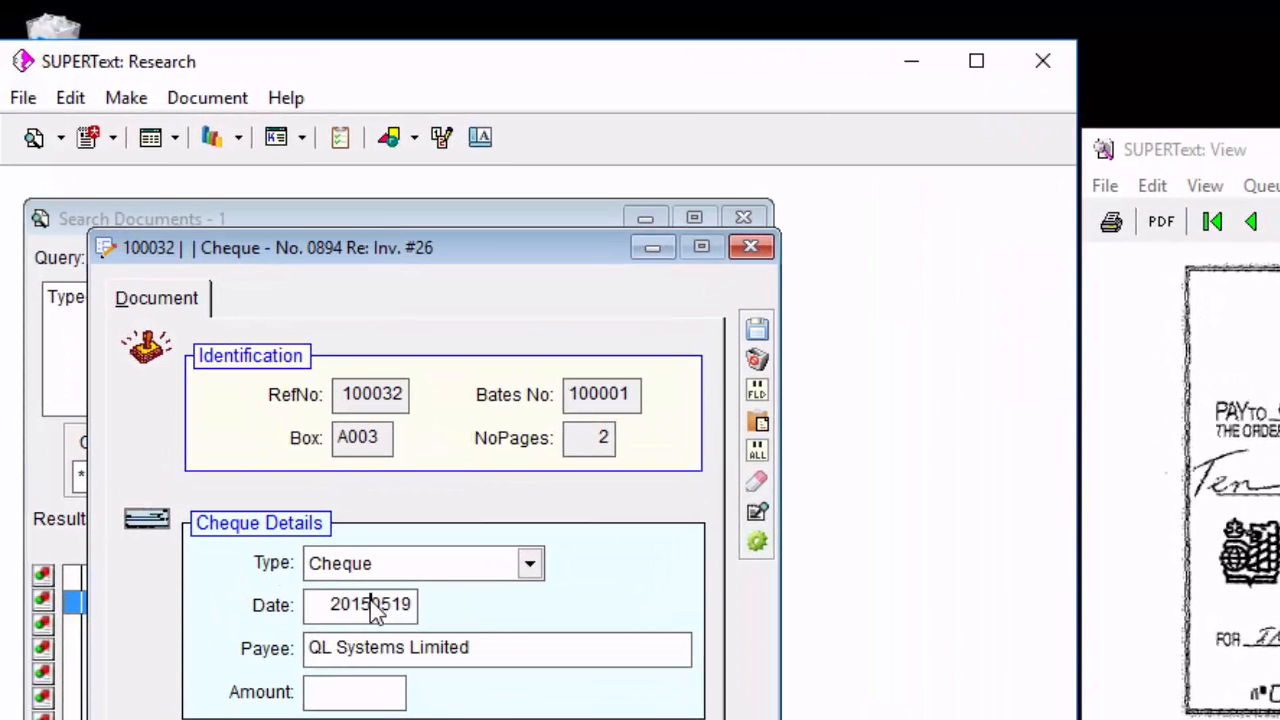
{"action": "left_click", "coordinate": [380, 648]}
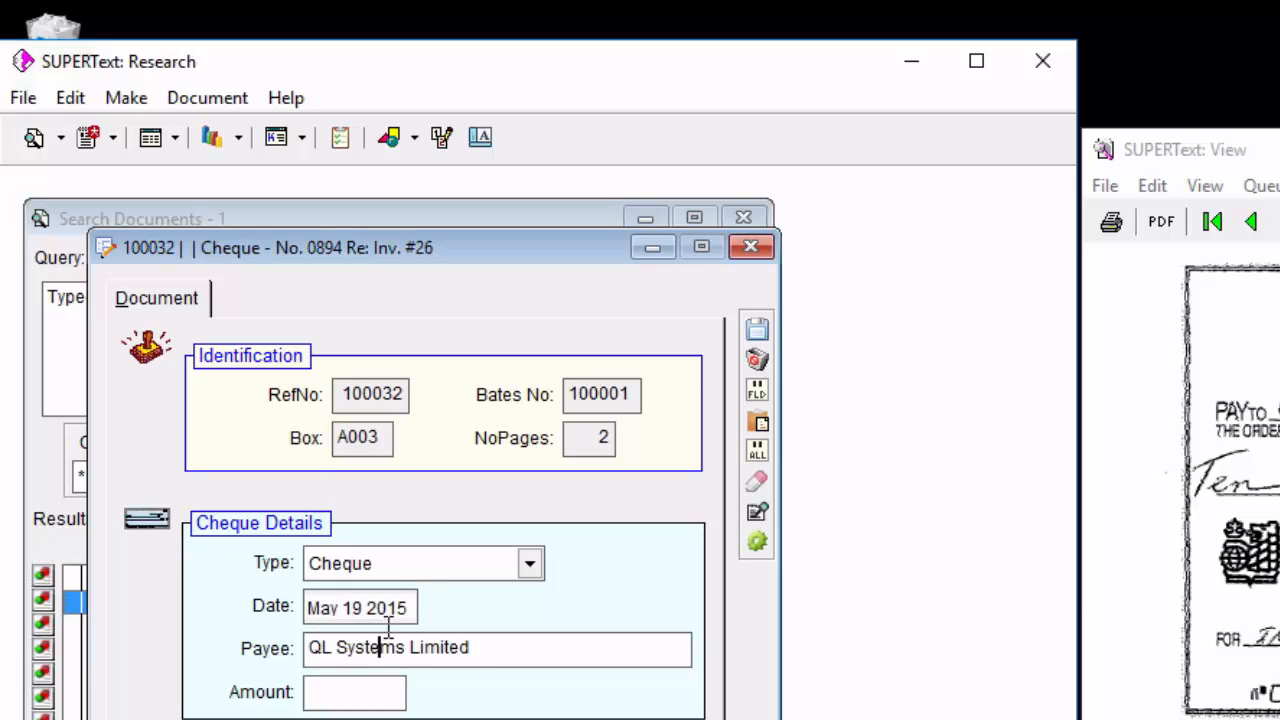
Enter 123.56 as the cheque's Amount, and close the record without saving the changes.
{"action": "left_click", "coordinate": [311, 691]}
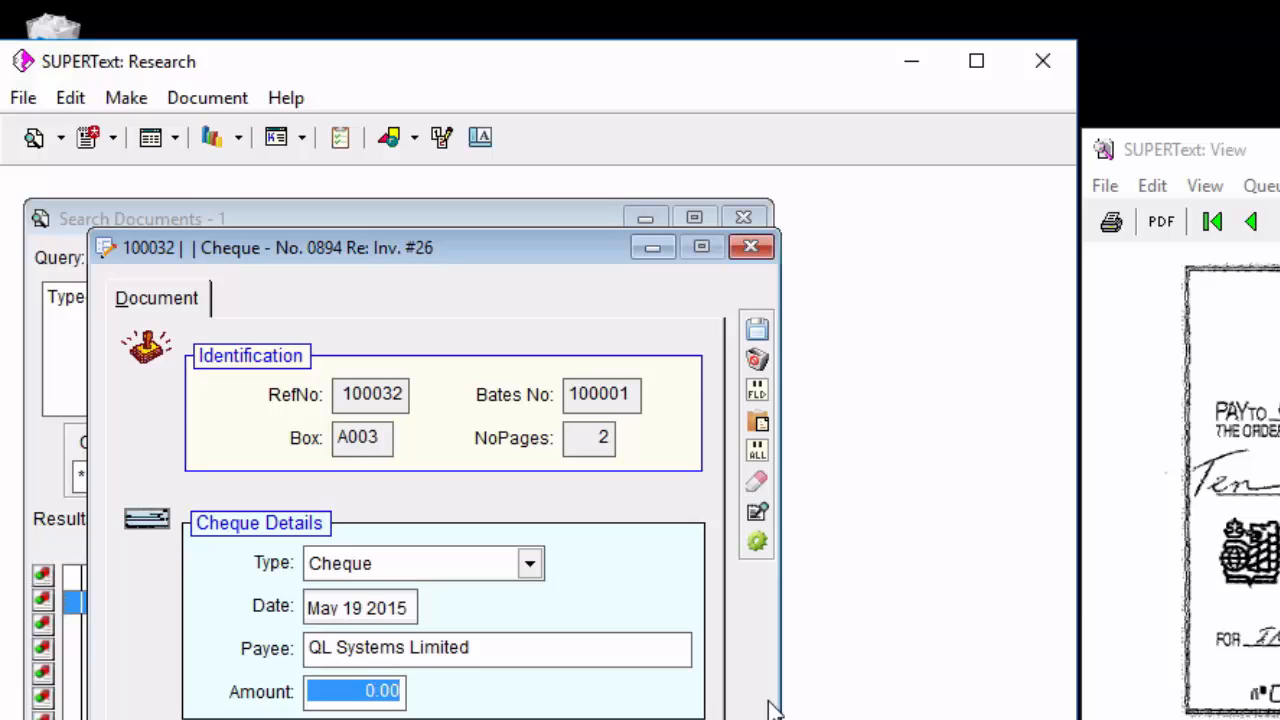
{"action": "type", "text": "123.56"}
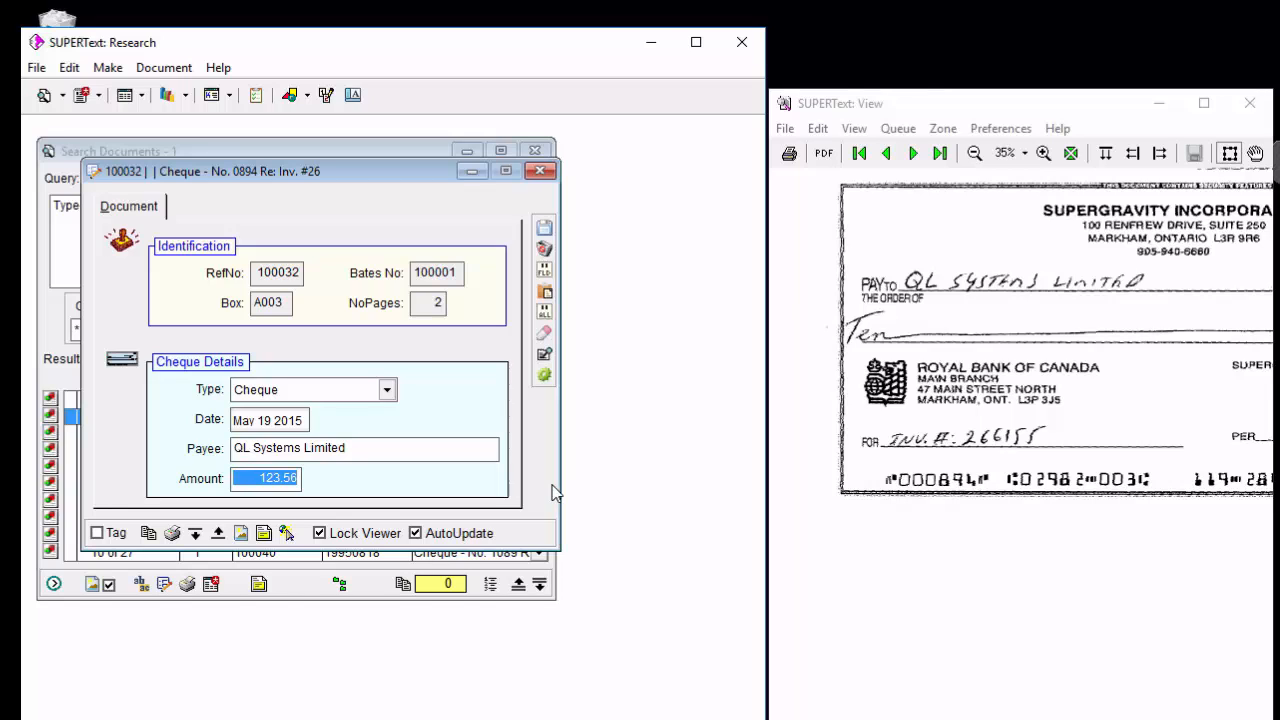
{"action": "left_click", "coordinate": [545, 255]}
{"action": "key", "text": "Return"}
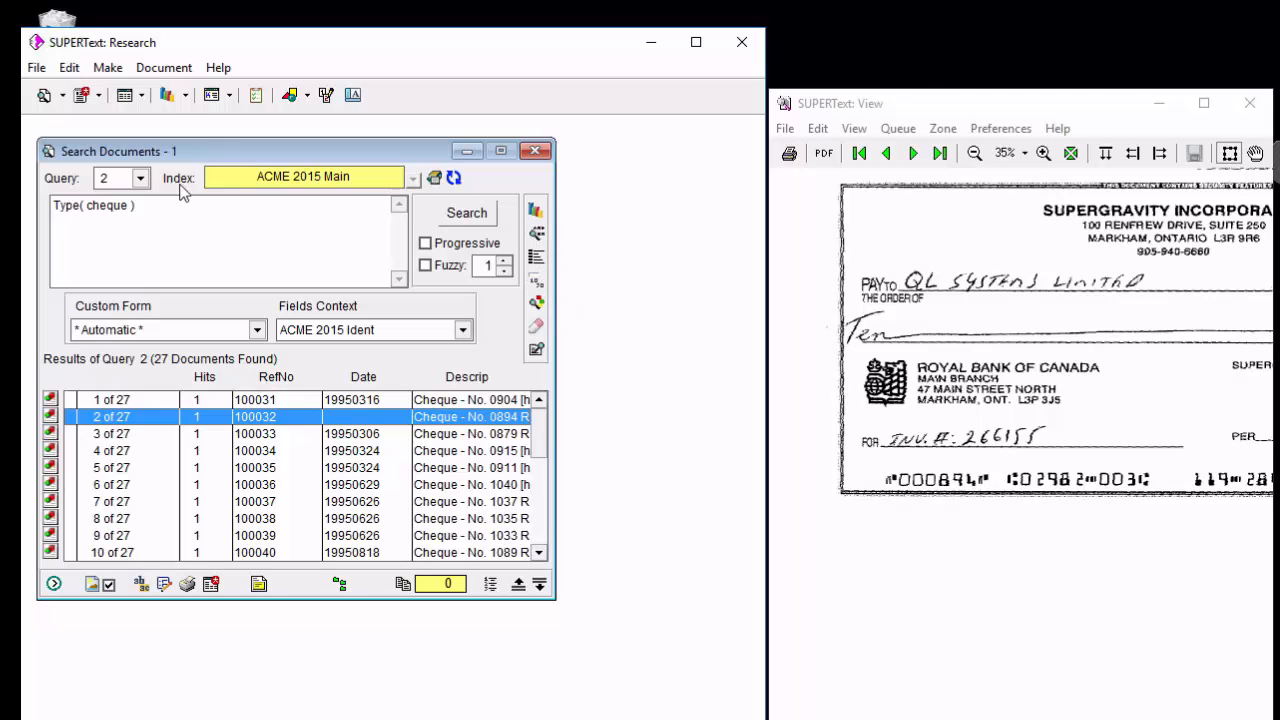
Make "Pas de classement" the default catchall category name in the Make Table of Contents options, and cancel the dialog.
{"action": "left_click", "coordinate": [167, 95]}
{"action": "left_click", "coordinate": [303, 353]}
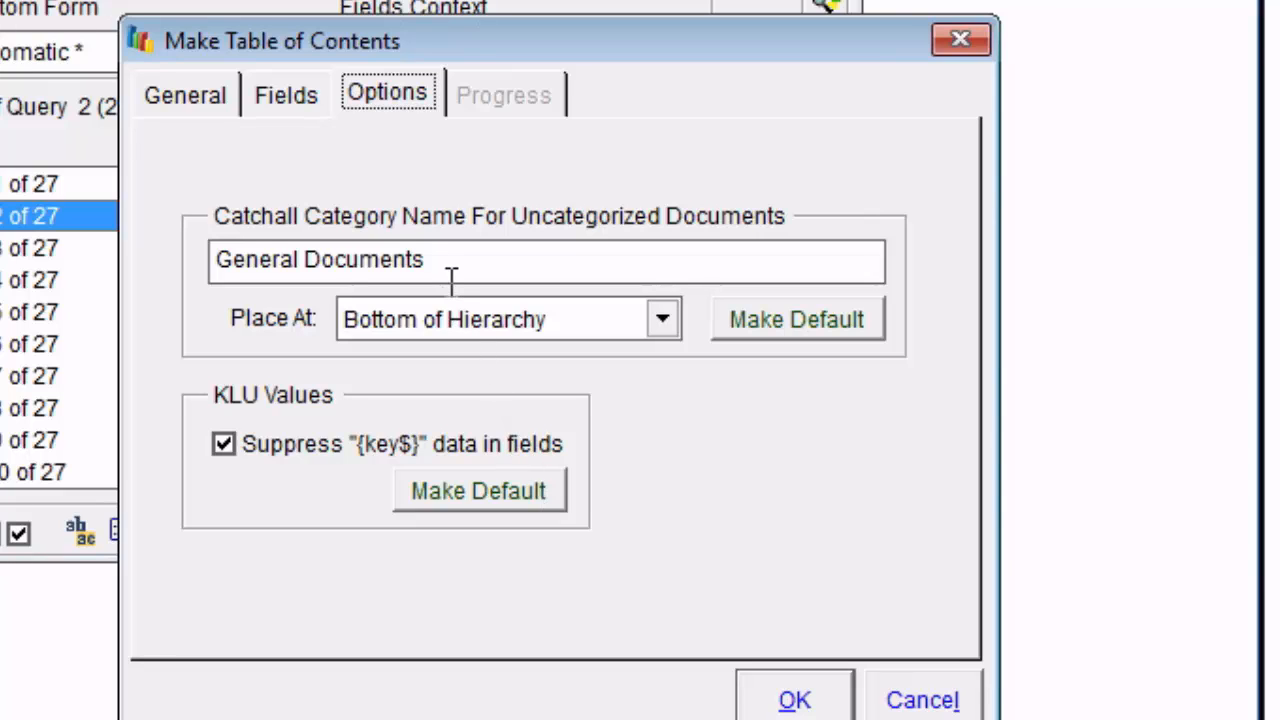
{"action": "key", "text": "Tab"}
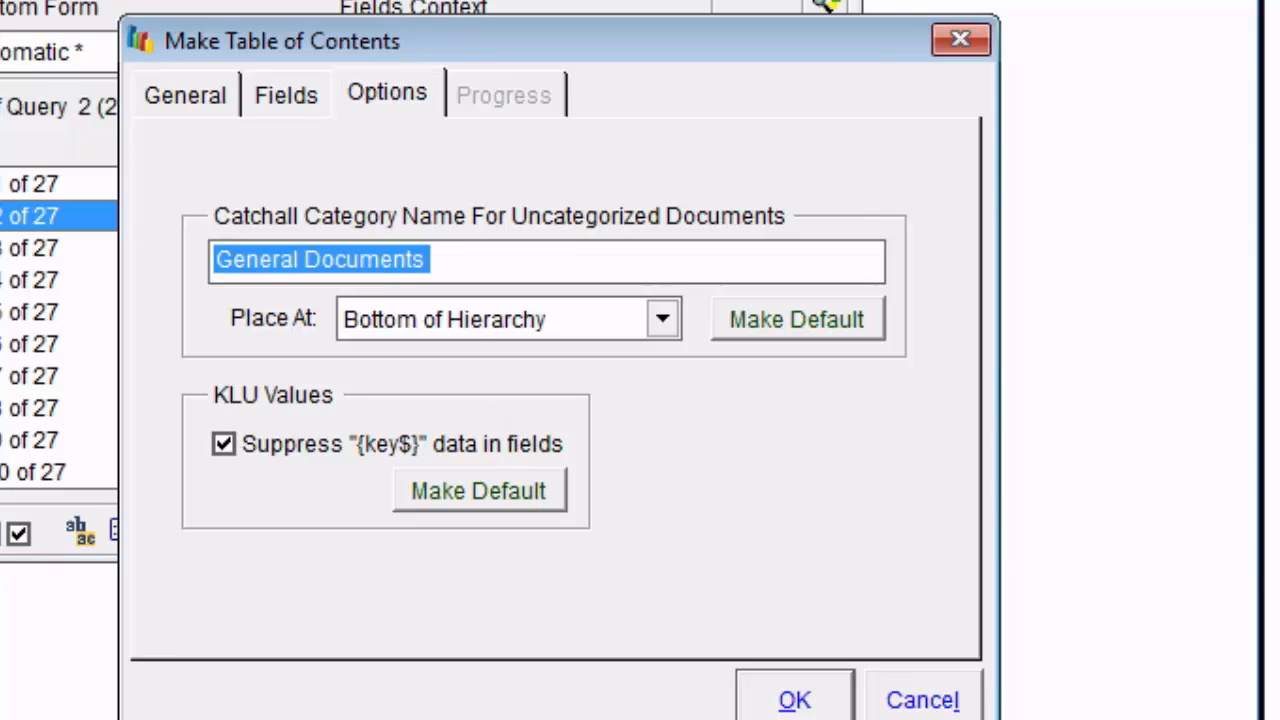
{"action": "type", "text": "Pas de classement"}
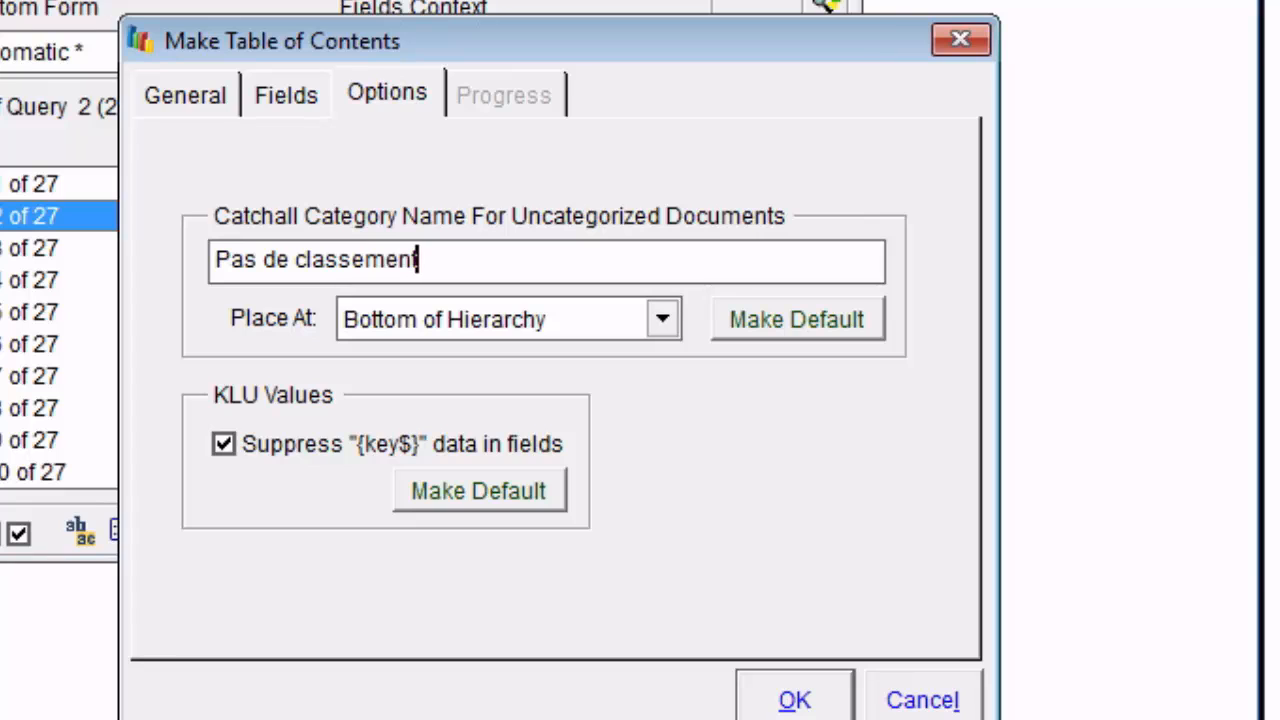
{"action": "left_click", "coordinate": [864, 320]}
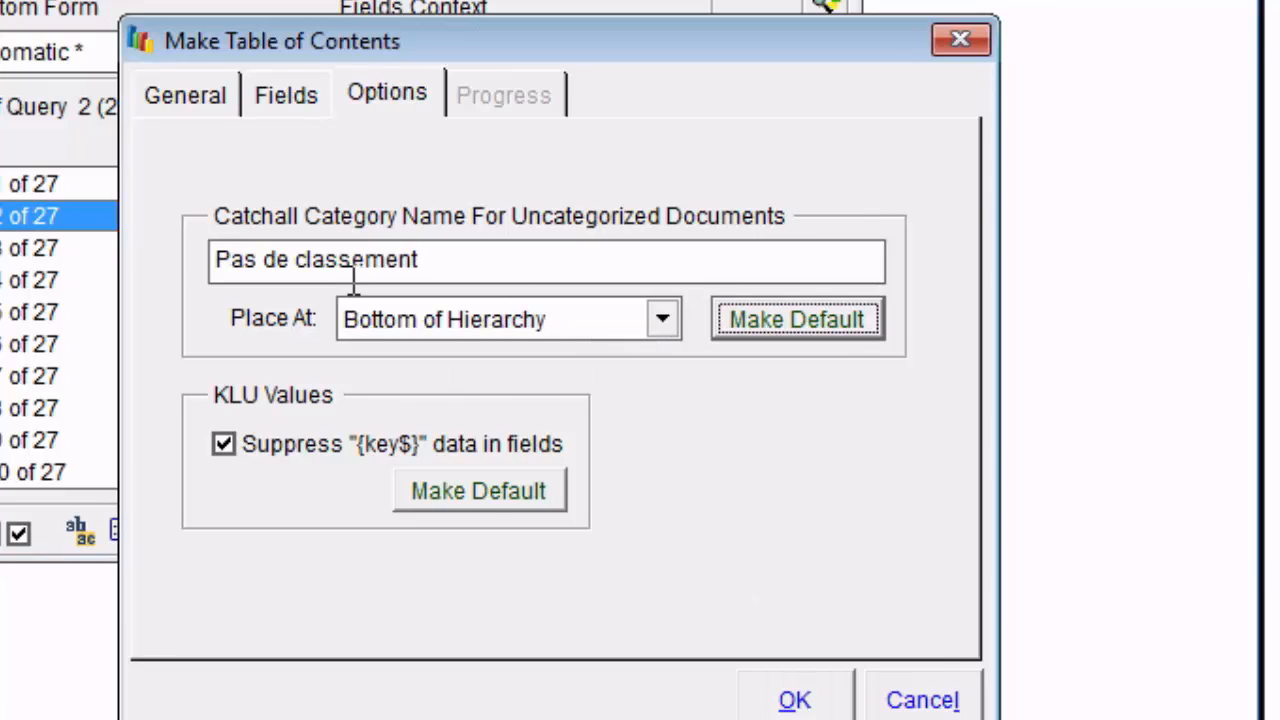
{"action": "left_click", "coordinate": [910, 695]}
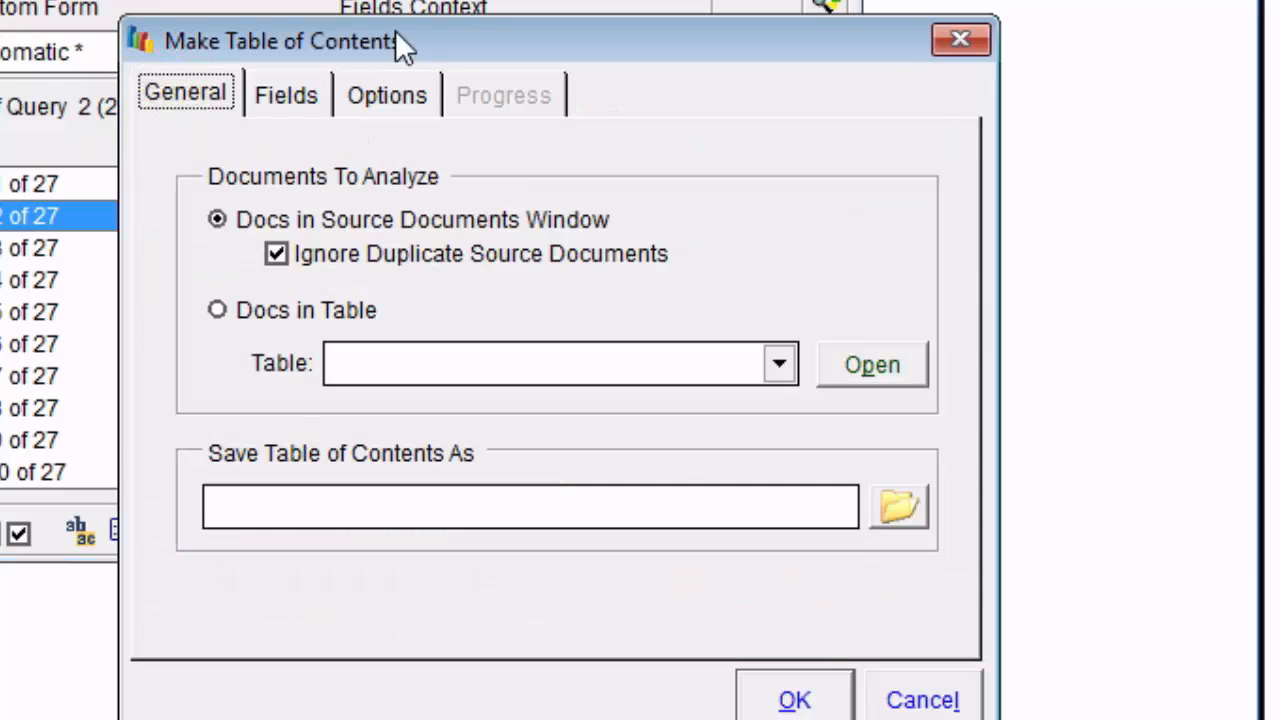
Recheck the catchall category name in the Make Table of Contents options, cancel, and review the available editing commands.
{"action": "left_click", "coordinate": [408, 96]}
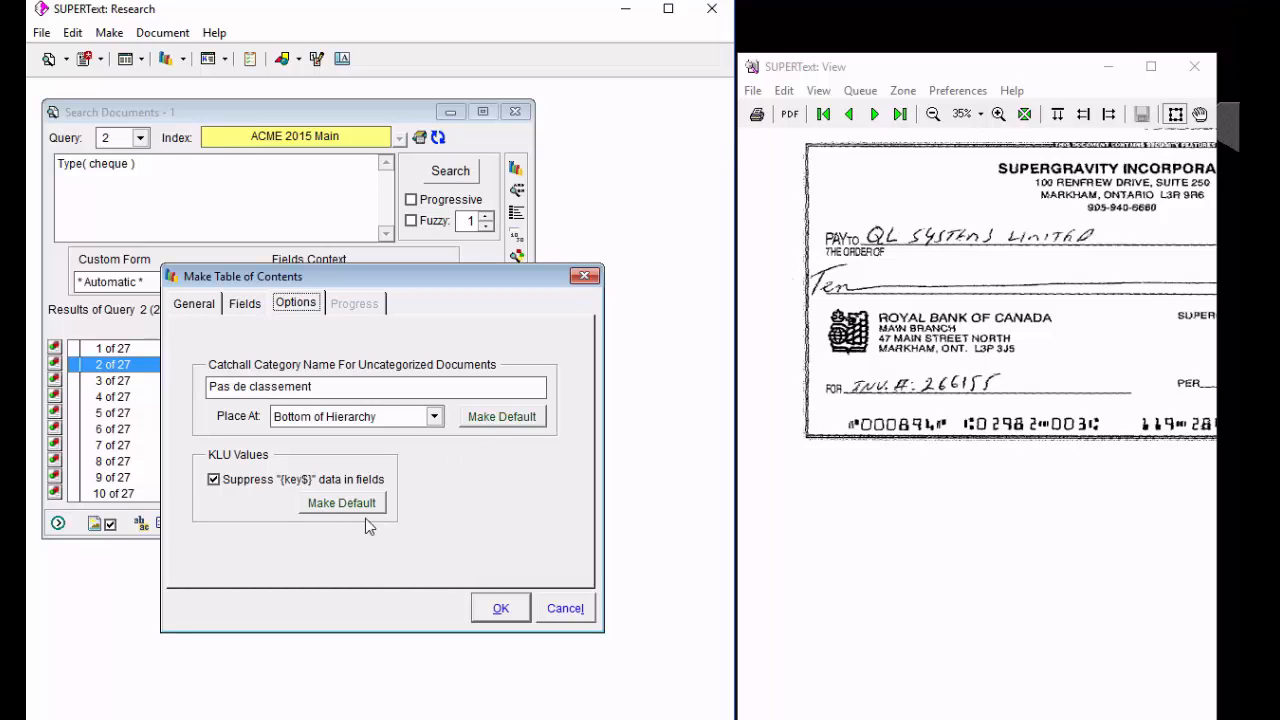
{"action": "left_click", "coordinate": [565, 609]}
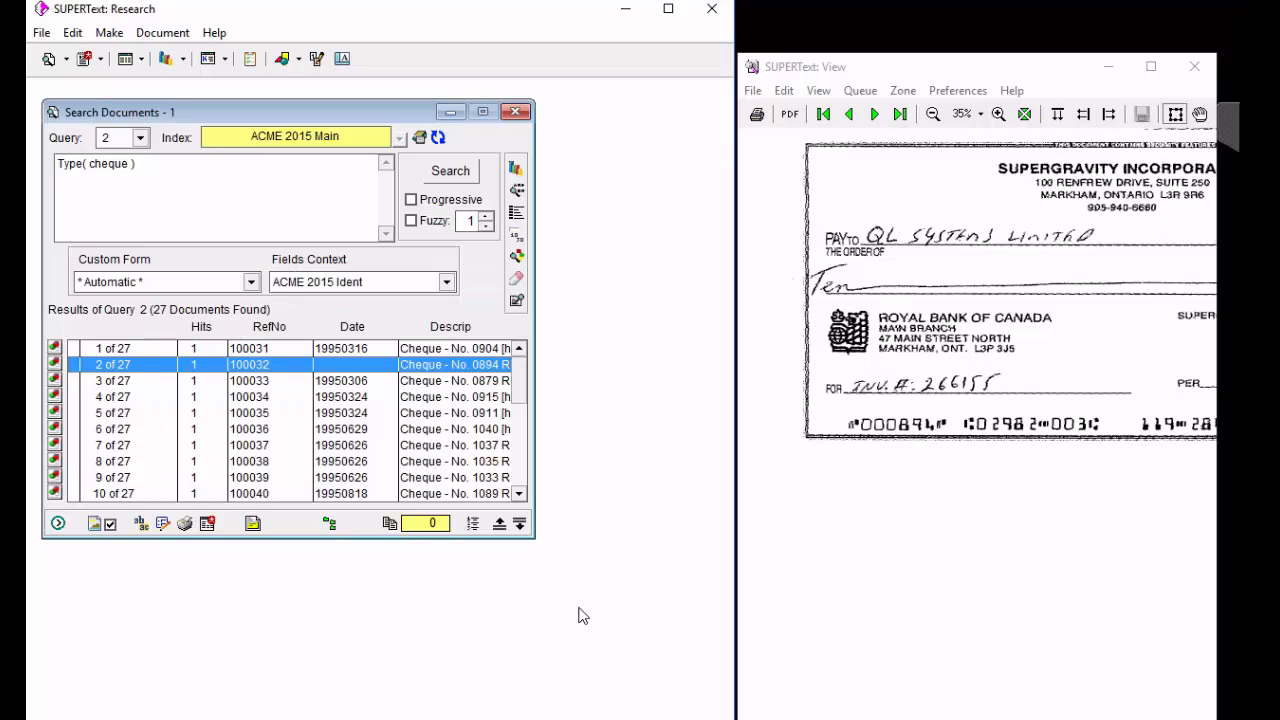
{"action": "left_click", "coordinate": [73, 32]}
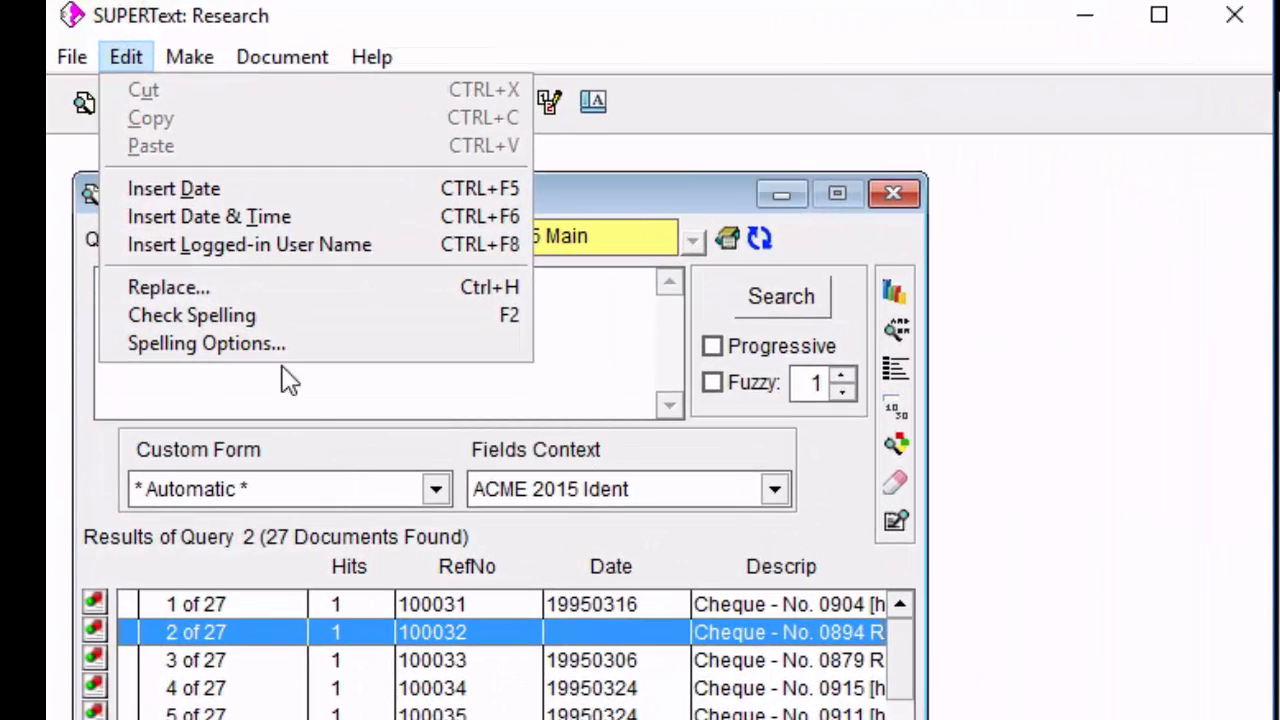
{"action": "key", "text": "Escape"}
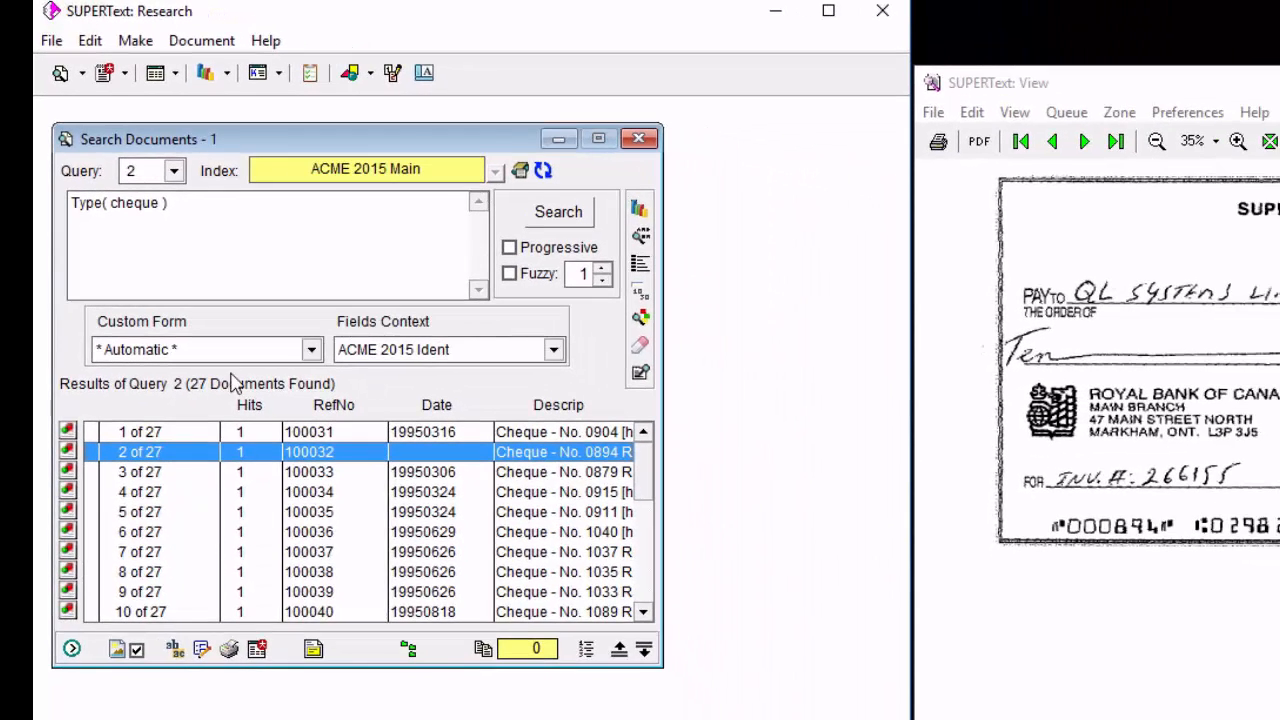
Recall query 1 from the query history and run its search again.
{"action": "left_click", "coordinate": [174, 171]}
{"action": "left_click", "coordinate": [195, 215]}
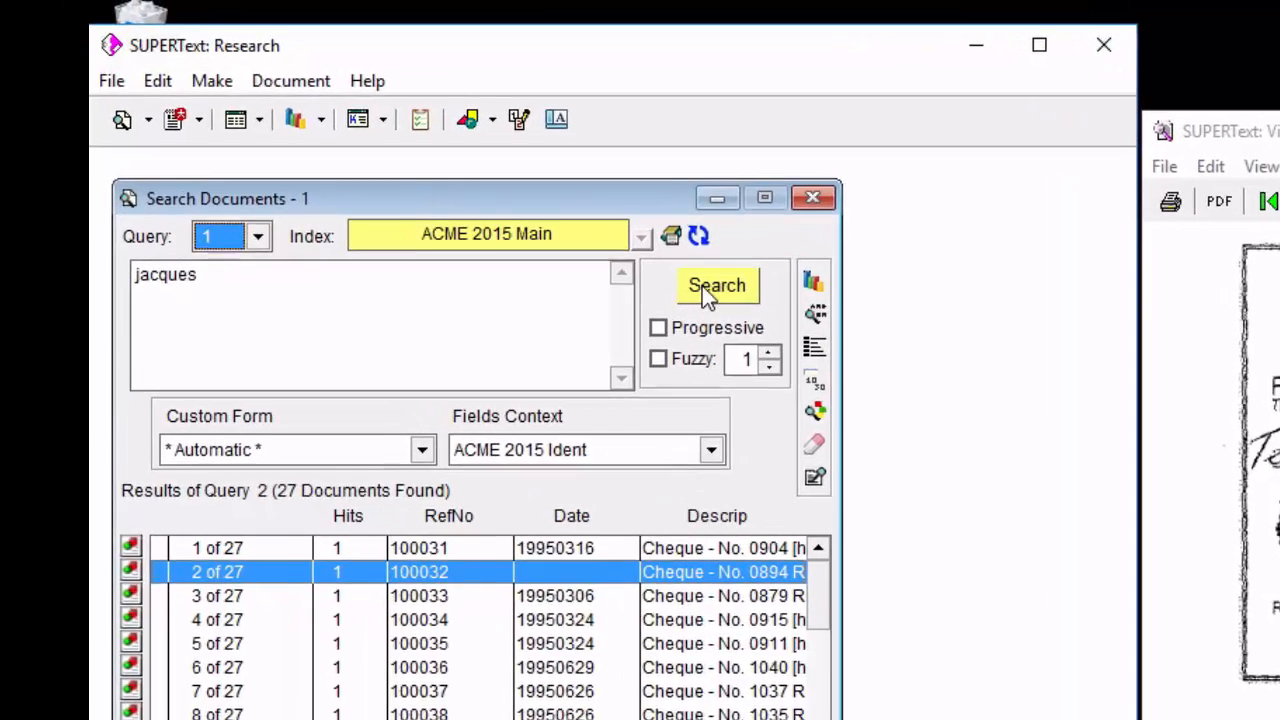
{"action": "left_click", "coordinate": [553, 216]}
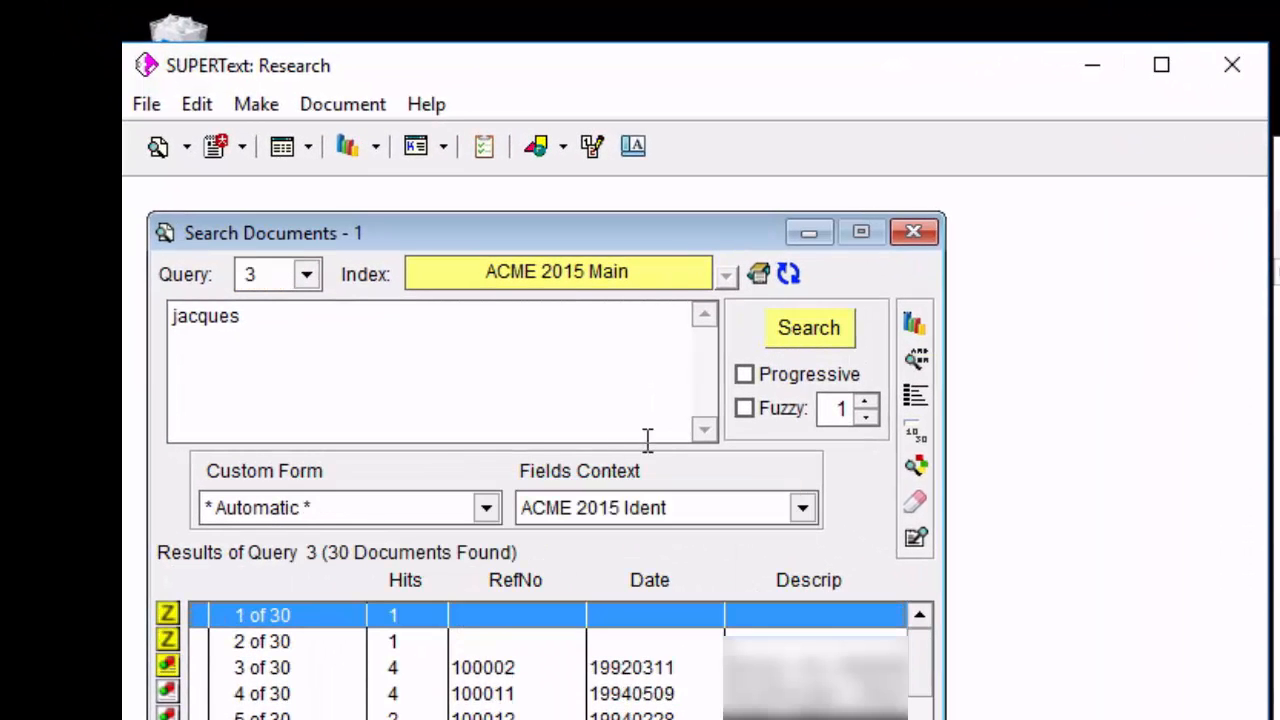
Search the ACME 2015 Main index for "airworthiness" in place of the recalled query.
{"action": "left_click_drag", "start_coordinate": [340, 365], "coordinate": [134, 309]}
{"action": "type", "text": "airworthiness"}
{"action": "key", "text": "Return"}
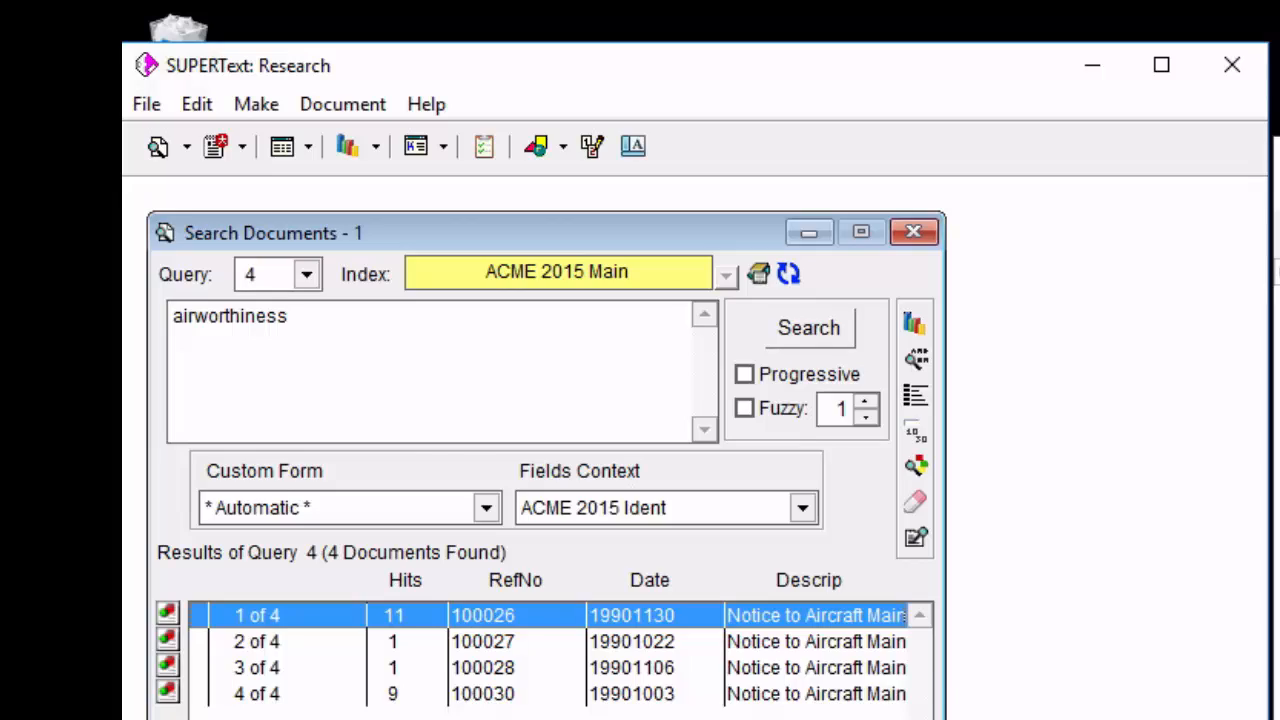
Open the first airworthiness result on its Links page and bring up the key look-up for its Subjects field.
{"action": "key", "text": "Return"}
{"action": "left_click", "coordinate": [618, 322]}
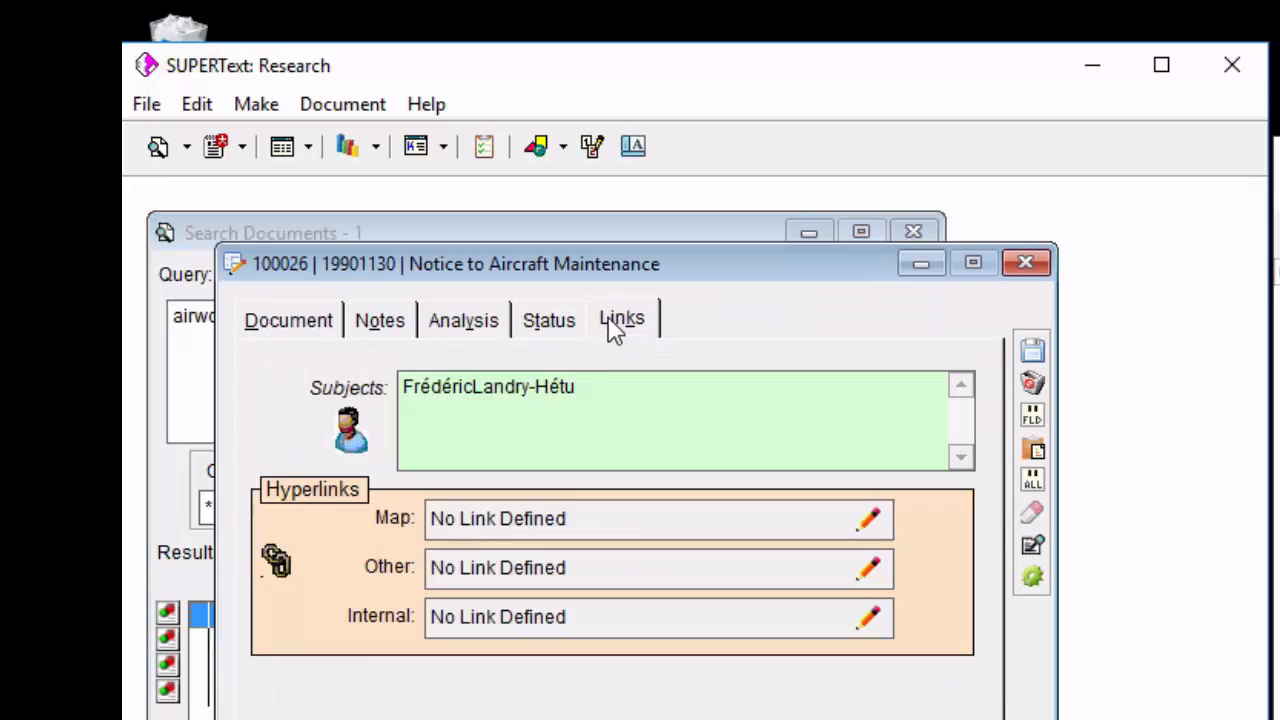
{"action": "double_click", "coordinate": [588, 396]}
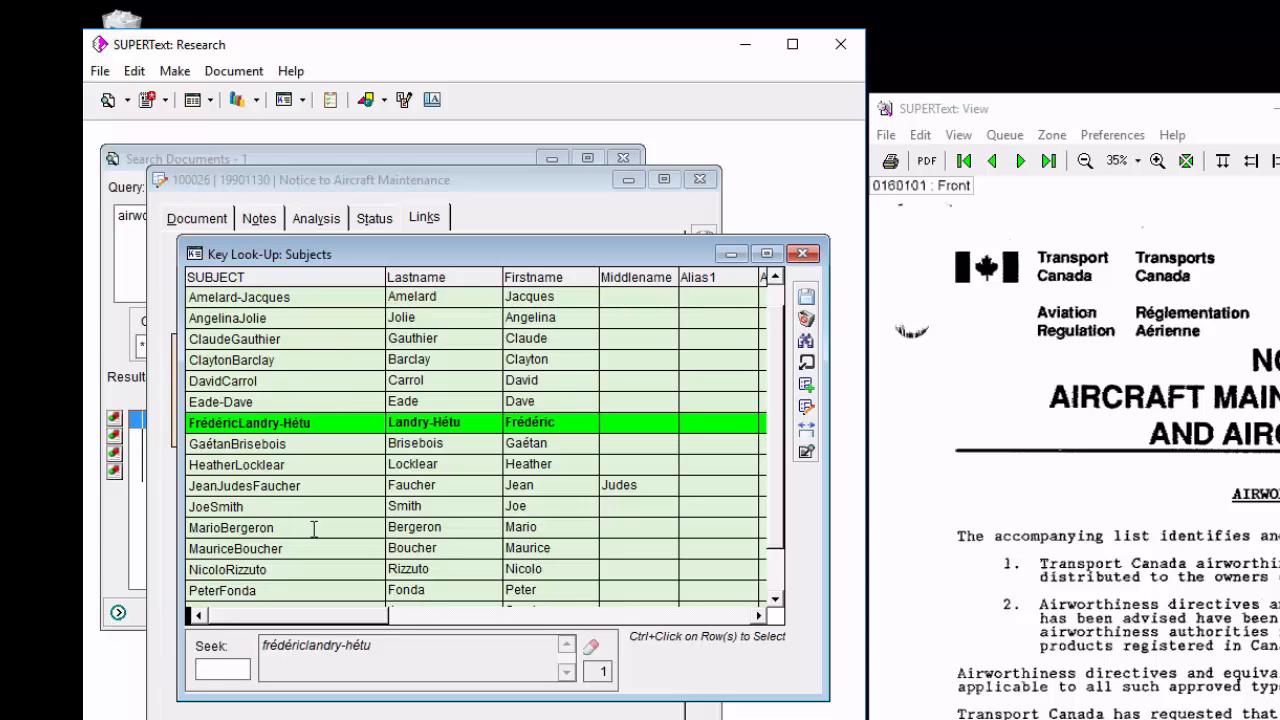
Start a new Subjects record and fill Added By with the logged-in user name and Added On with 20160519.
{"action": "left_click", "coordinate": [807, 385]}
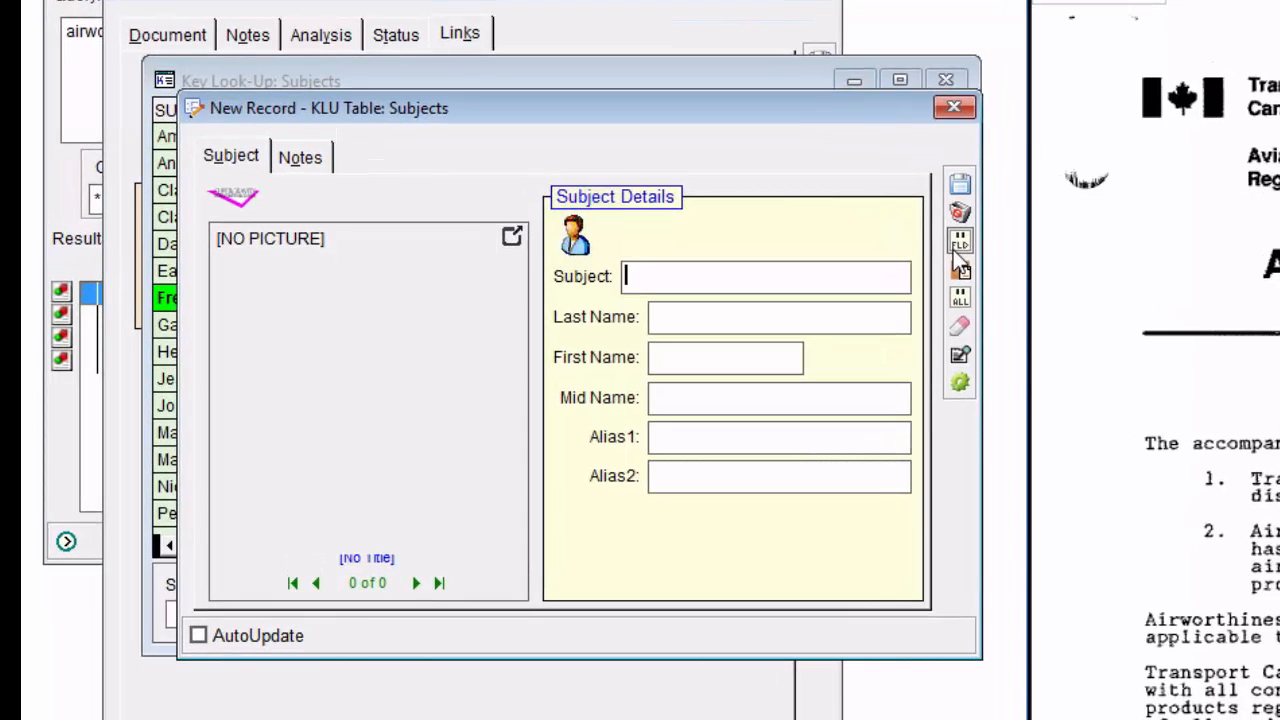
{"action": "left_click", "coordinate": [301, 157]}
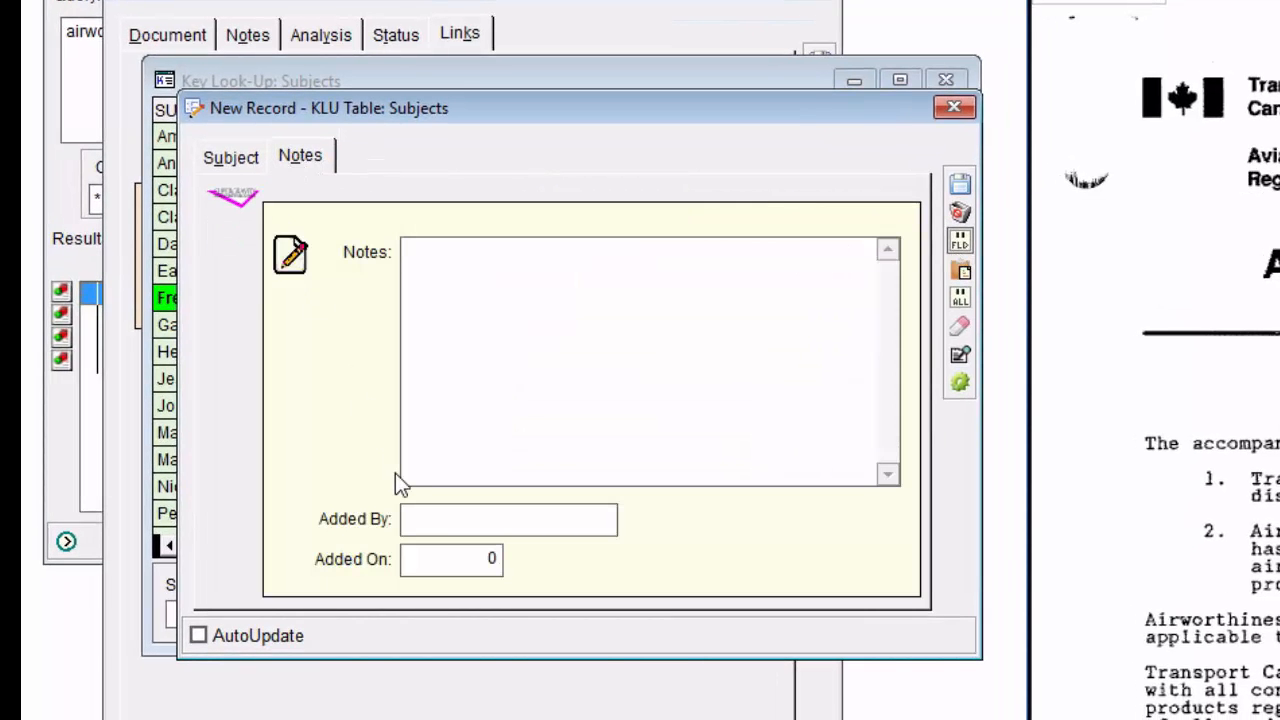
{"action": "left_click", "coordinate": [436, 527]}
{"action": "left_click", "coordinate": [82, 0]}
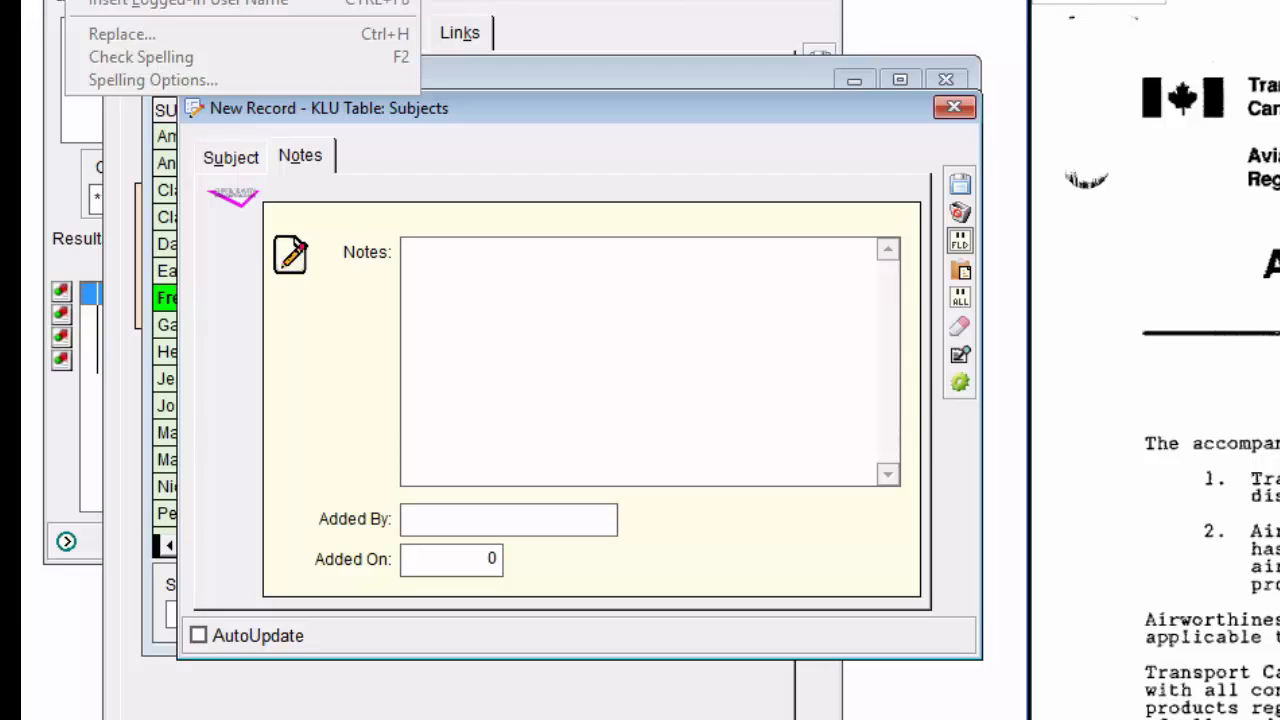
{"action": "left_click", "coordinate": [82, 0]}
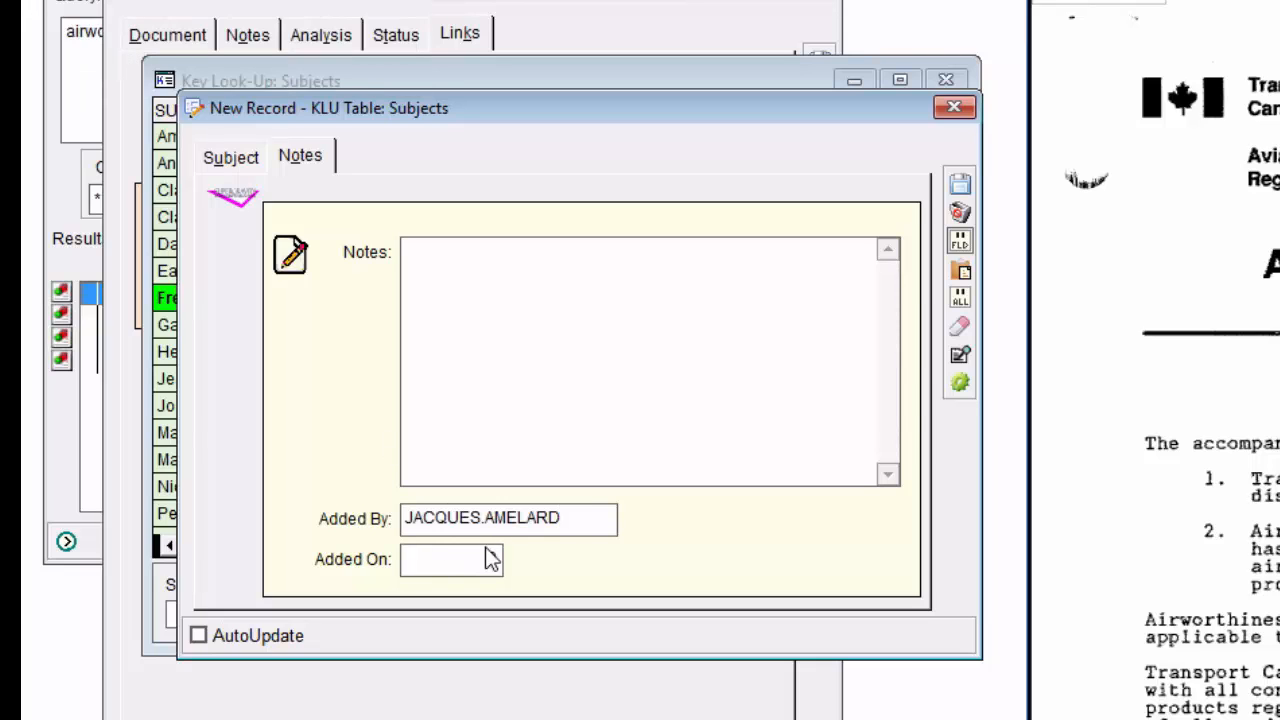
{"action": "left_click_drag", "start_coordinate": [589, 523], "coordinate": [404, 527]}
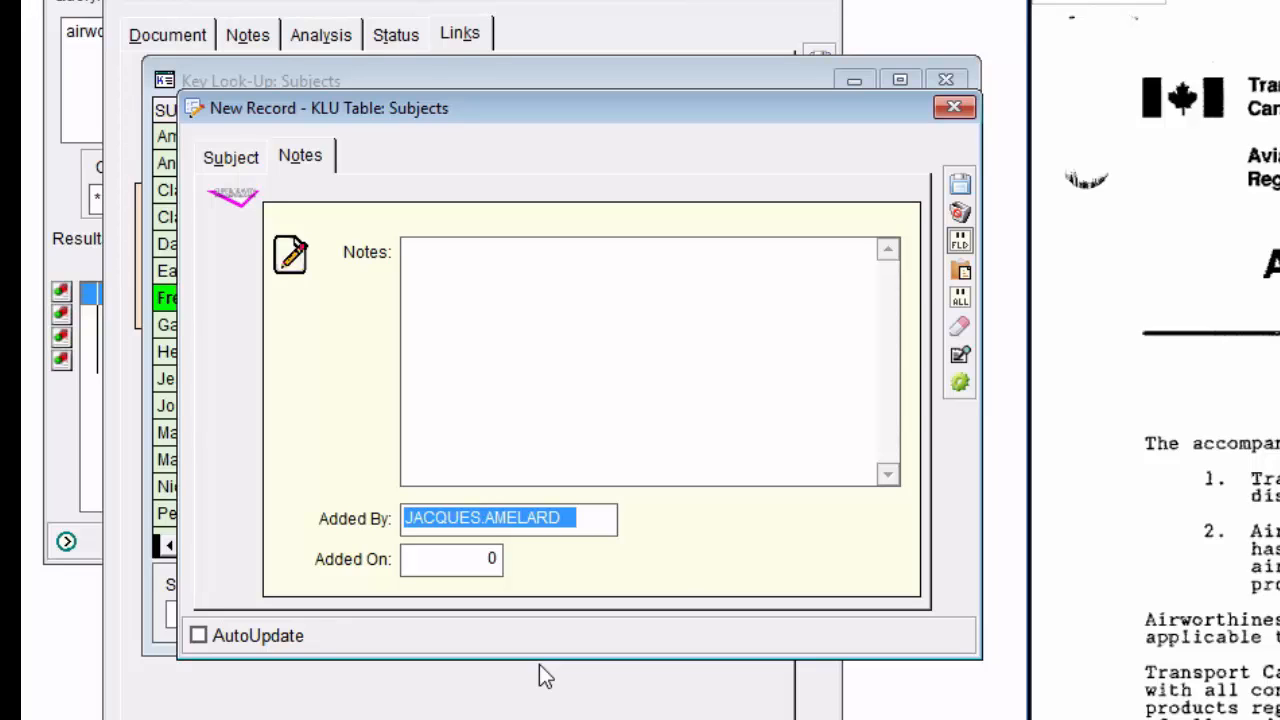
{"action": "left_click", "coordinate": [434, 570]}
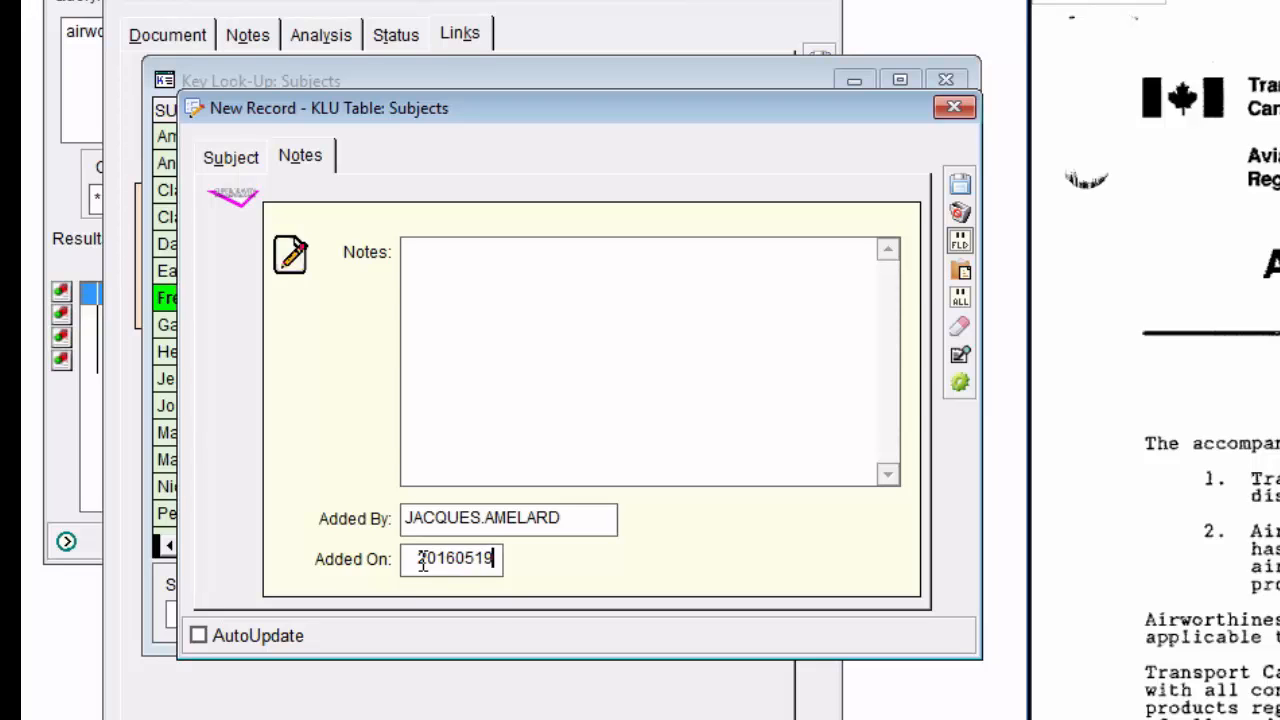
Enlarge the picture area of the new Subjects record and add a titled portrait picture to it.
{"action": "left_click", "coordinate": [240, 160]}
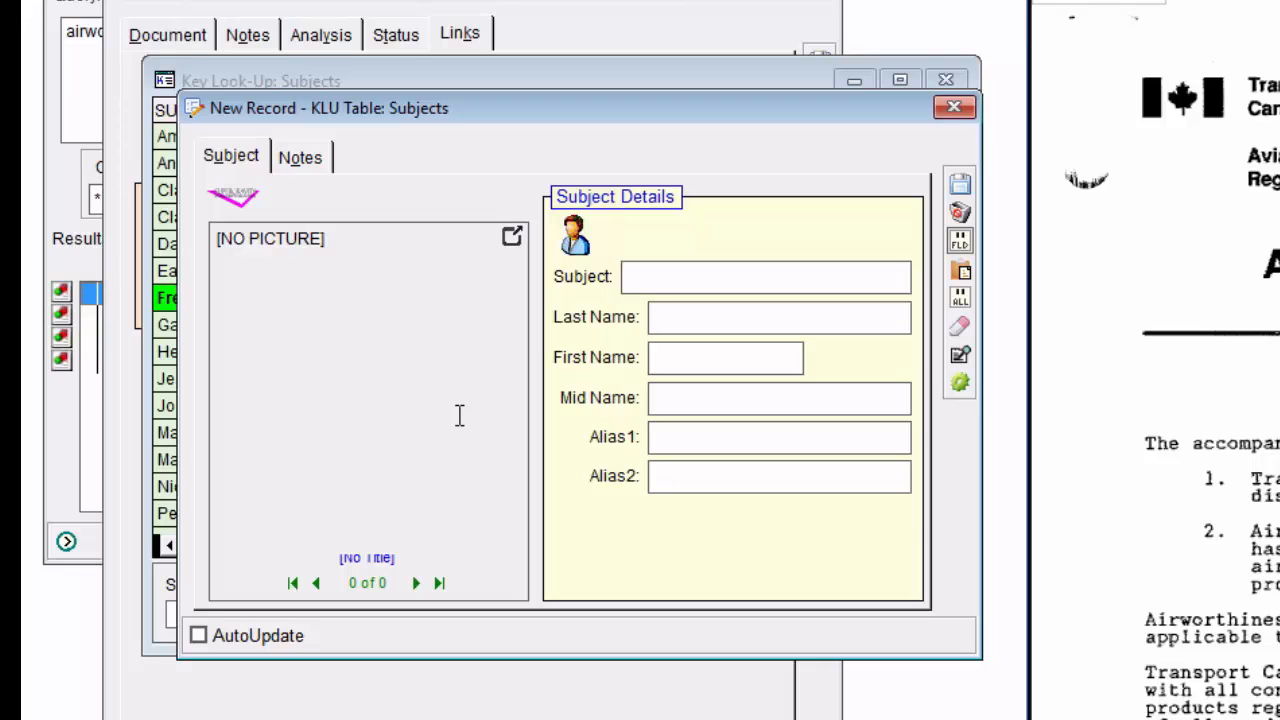
{"action": "left_click", "coordinate": [513, 237]}
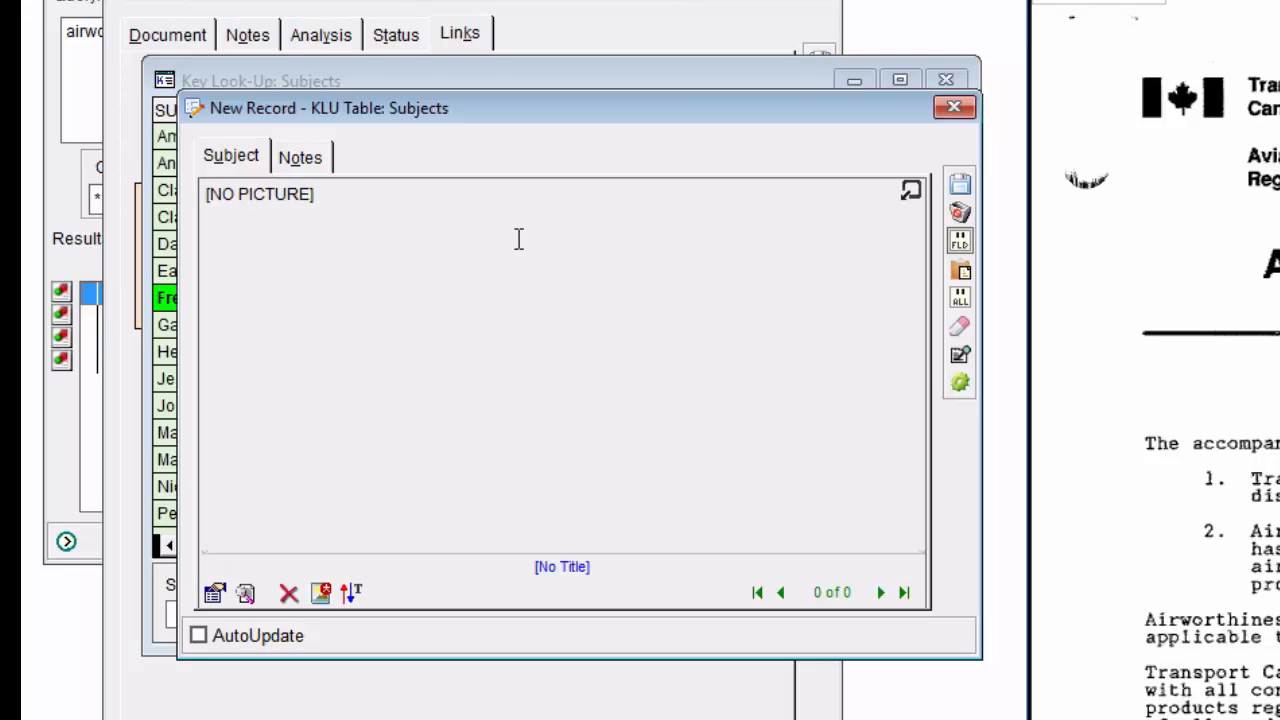
{"action": "left_click", "coordinate": [320, 593]}
{"action": "scroll", "coordinate": [740, 160], "scroll_direction": "down", "scroll_amount": 5}
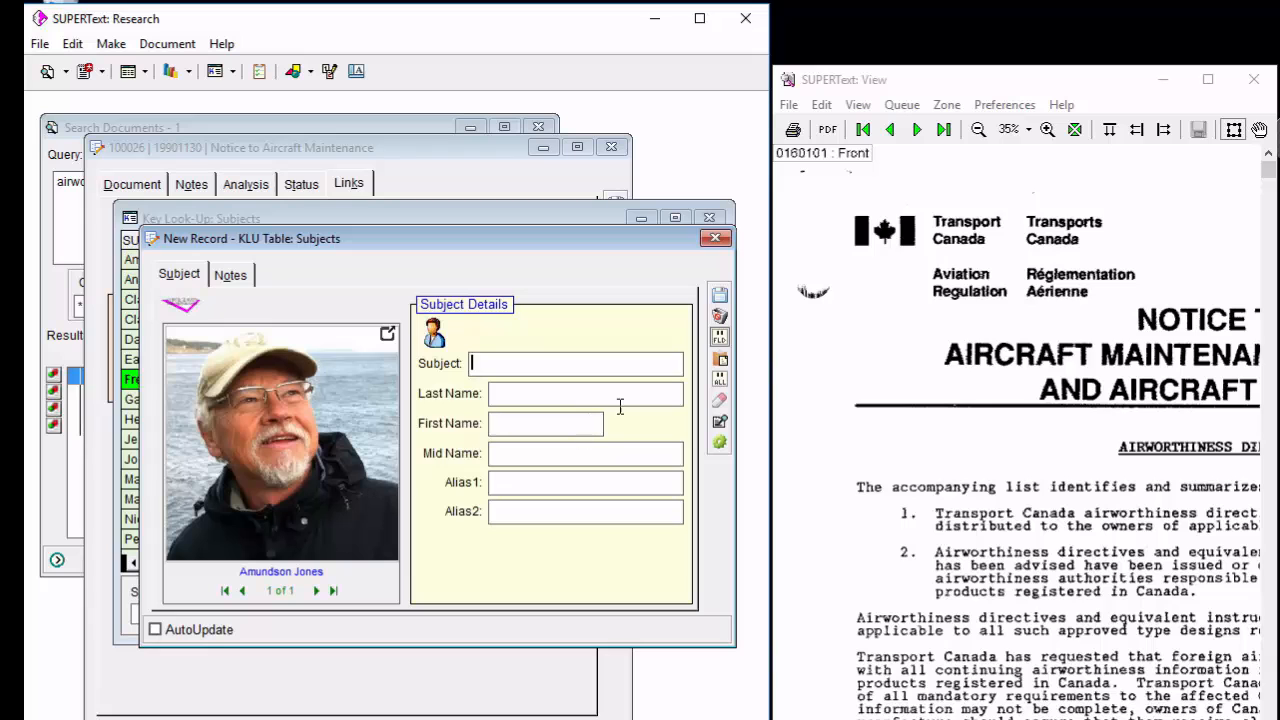
Discard the new Subjects record and close the key look-up and the document record.
{"action": "left_click", "coordinate": [720, 316]}
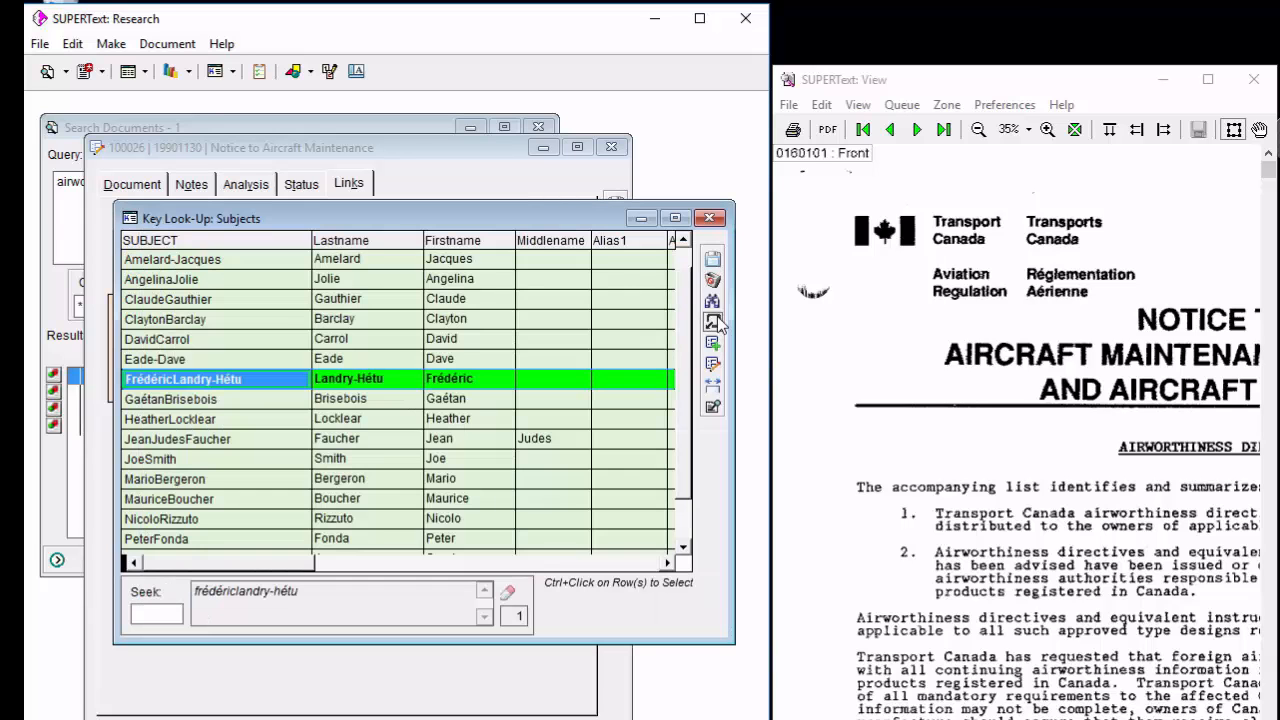
{"action": "left_click", "coordinate": [710, 218]}
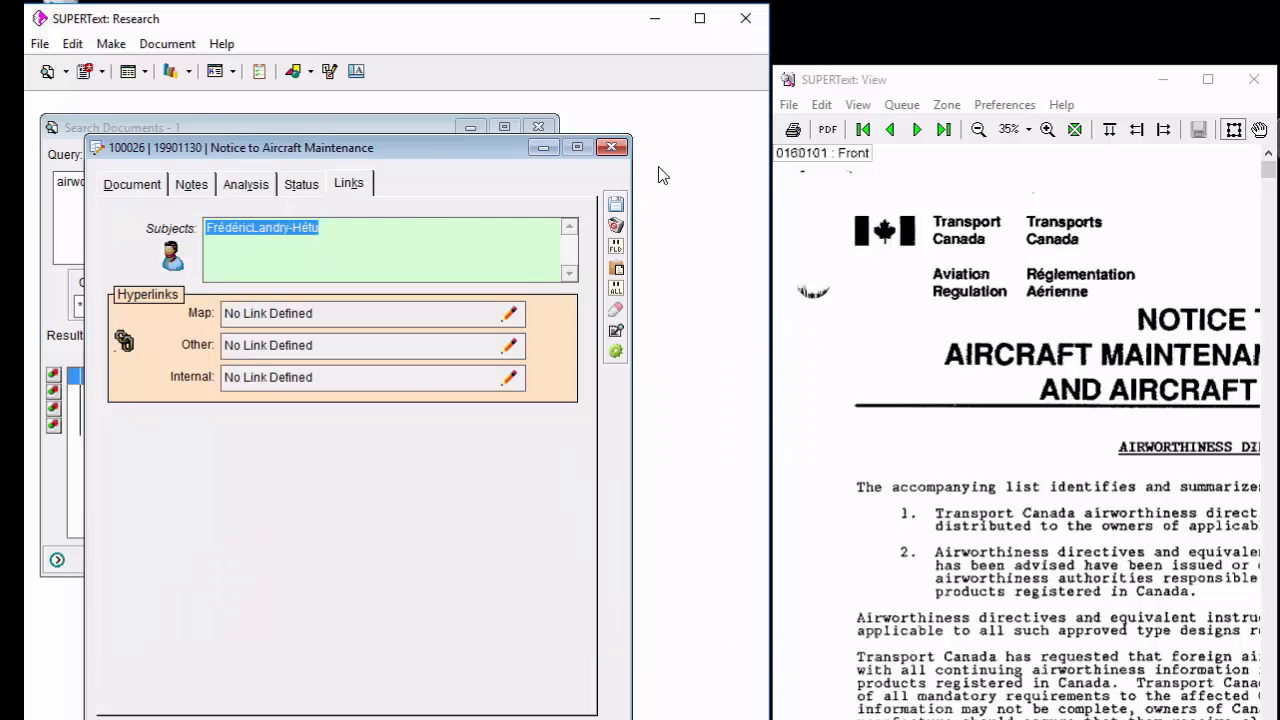
{"action": "left_click", "coordinate": [611, 147]}
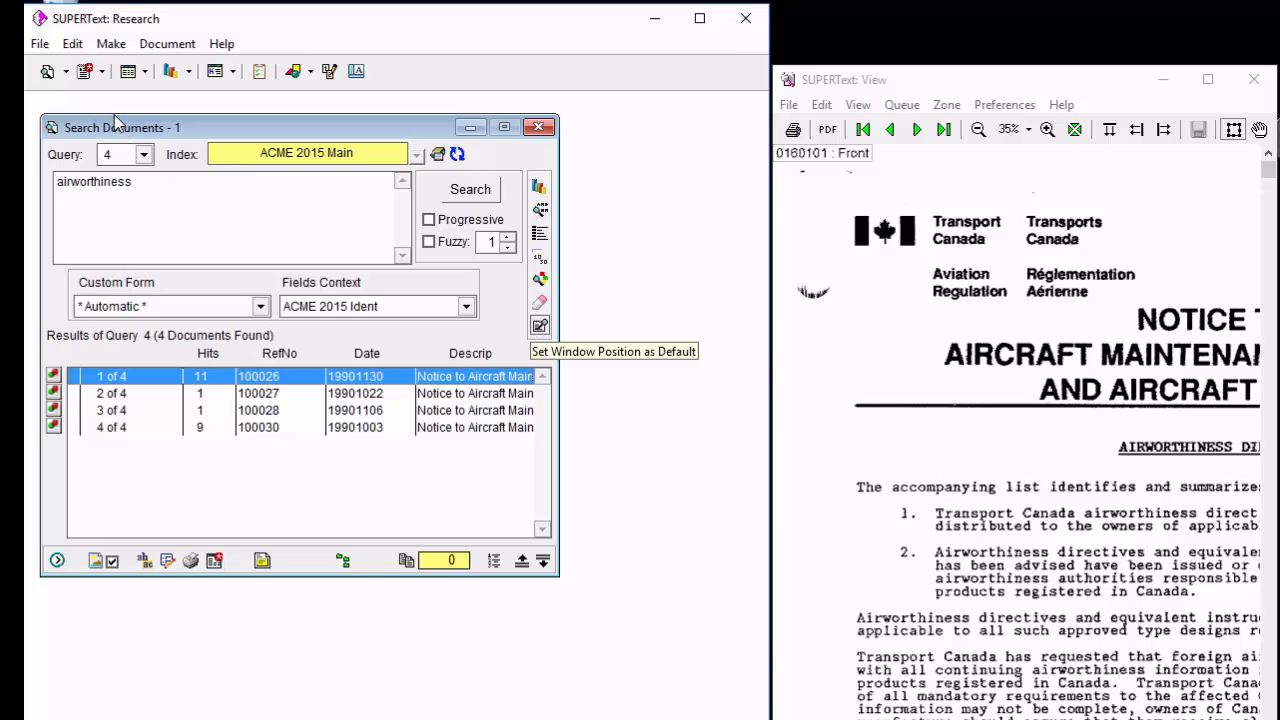
Save the search window's default position in the workspace's lower-right corner, reopen it, and reset that default to the upper-left corner.
{"action": "left_click_drag", "start_coordinate": [122, 127], "coordinate": [114, 115]}
{"action": "left_click", "coordinate": [530, 315]}
{"action": "left_click", "coordinate": [530, 115]}
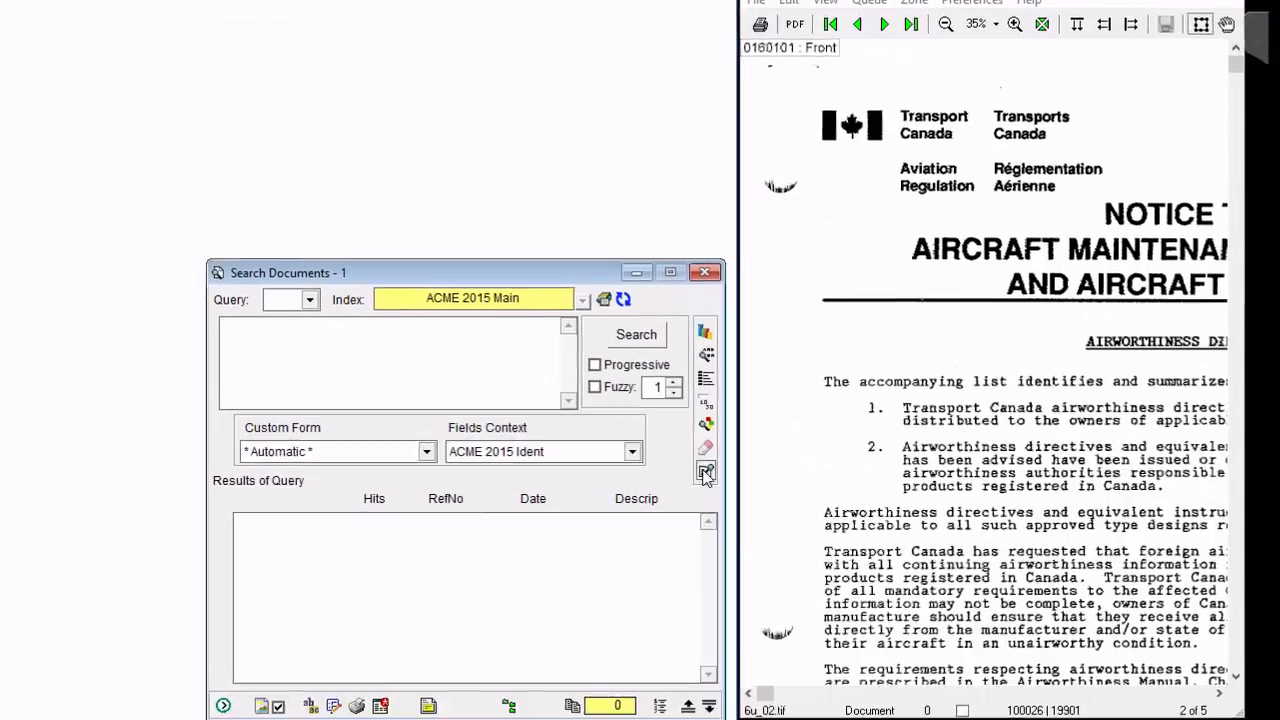
{"action": "left_click", "coordinate": [706, 473]}
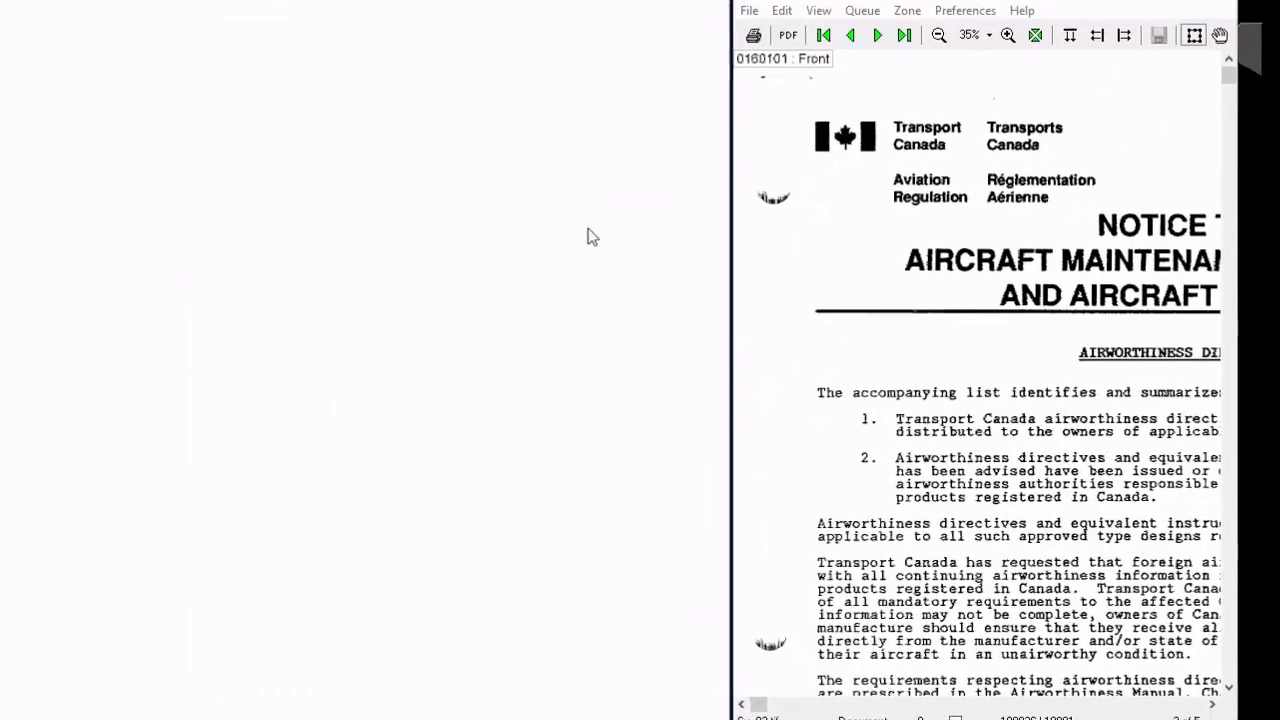
{"action": "left_click", "coordinate": [21, 57]}
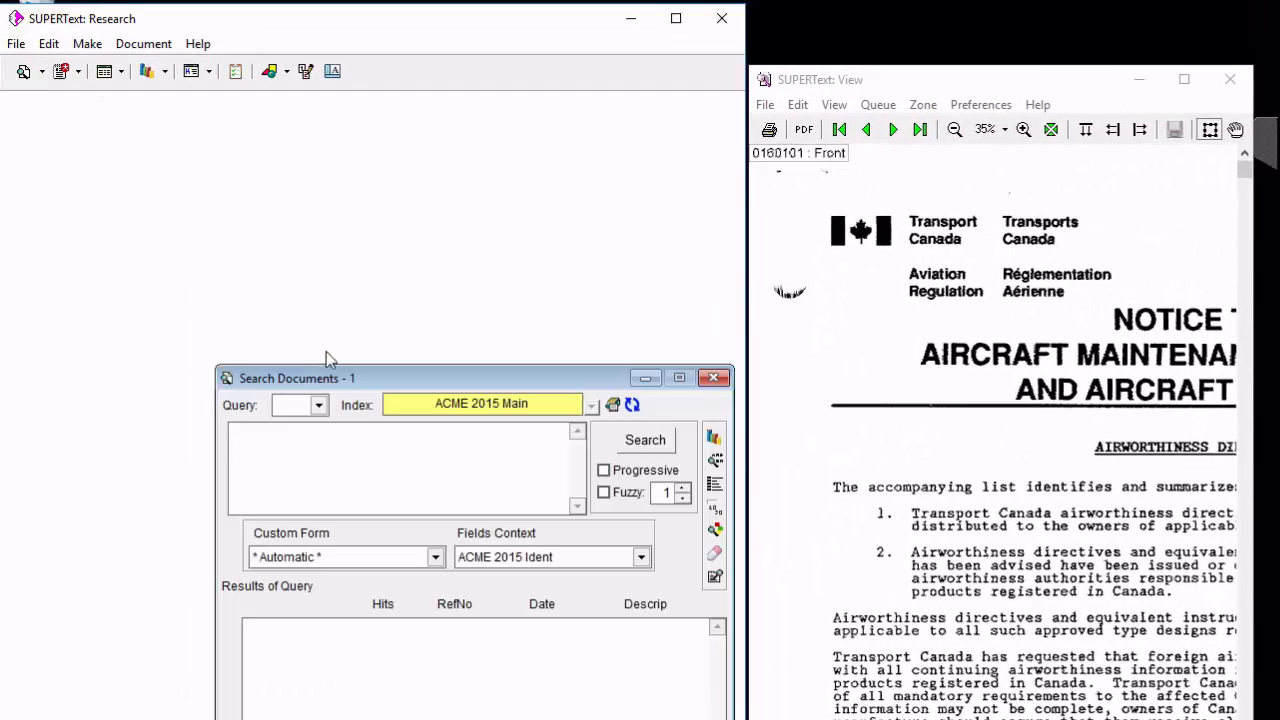
{"action": "left_click_drag", "start_coordinate": [337, 377], "coordinate": [127, 114]}
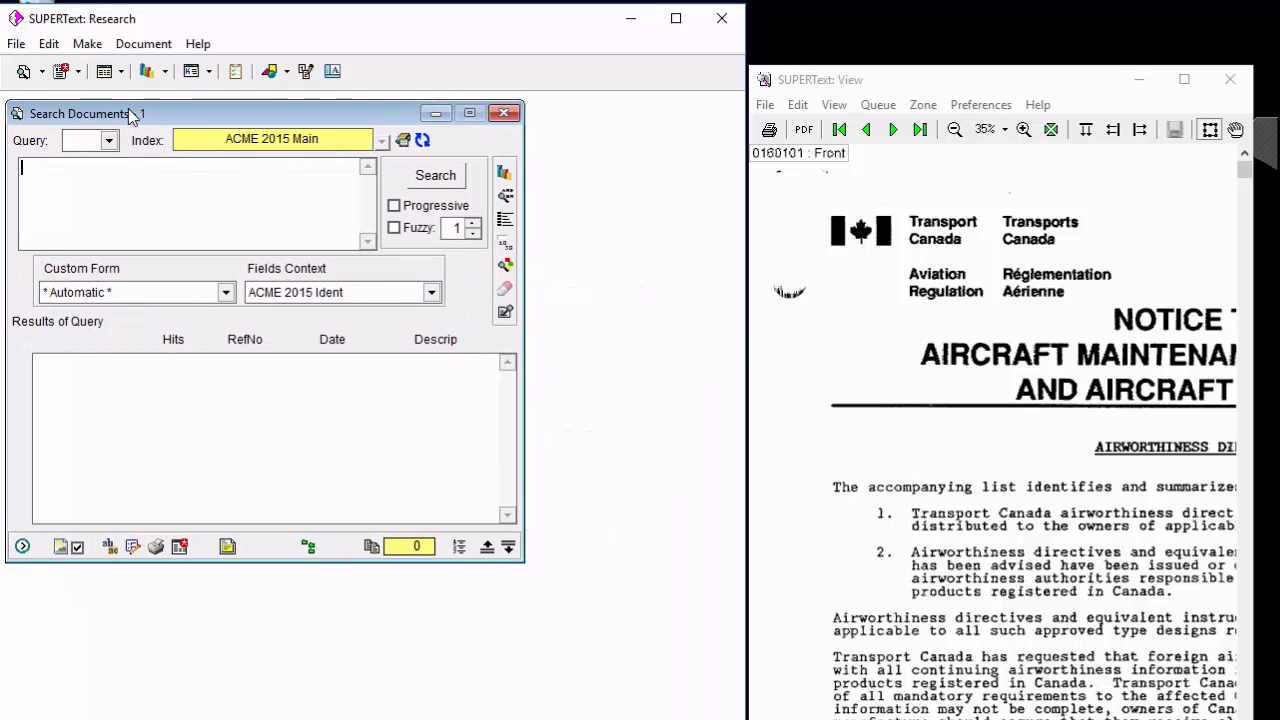
{"action": "left_click", "coordinate": [505, 311]}
Search the ACME 2015 Main index for the interviewee's full name followed by "video".
{"action": "type", "text": "ose"}
{"action": "key", "text": "BackSpace"}
{"action": "key", "text": "BackSpace"}
{"action": "key", "text": "BackSpace"}
{"action": "key", "text": "BackSpace"}
{"action": "type", "text": "joe smith video"}
{"action": "key", "text": "Return"}
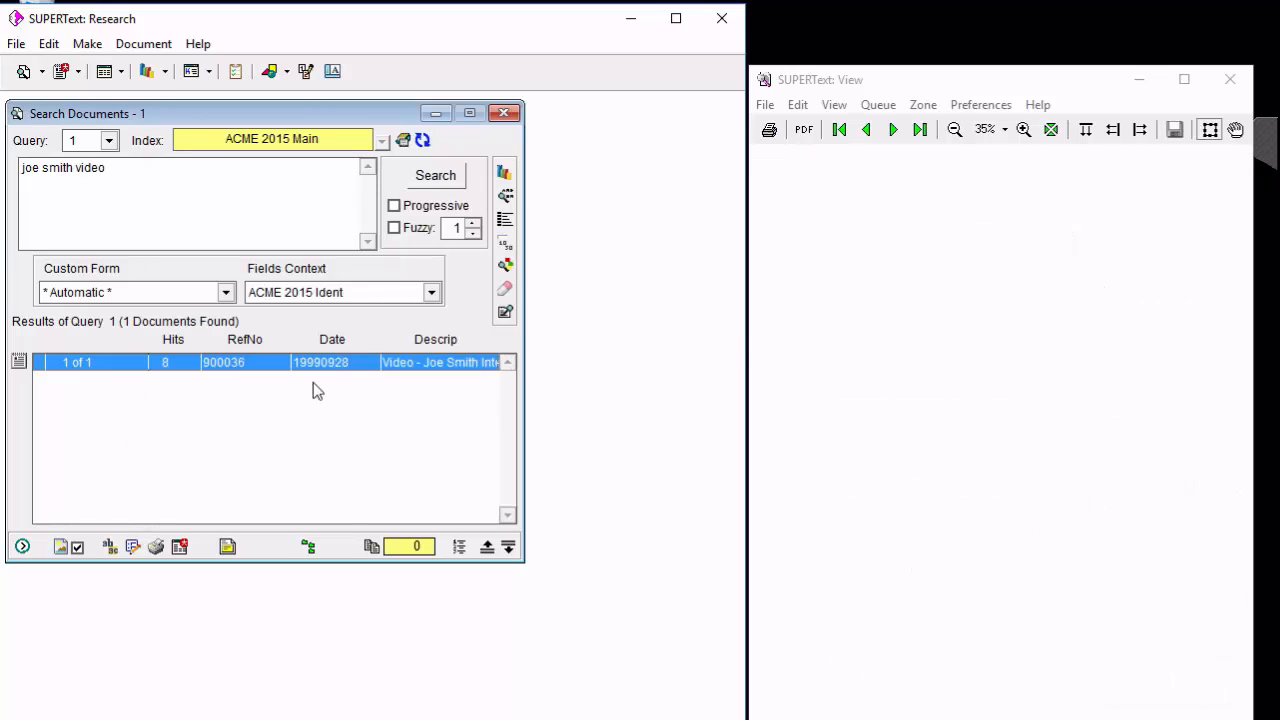
Maximize the Research window, open the found video record's form, and play its interview media.
{"action": "left_click", "coordinate": [676, 18]}
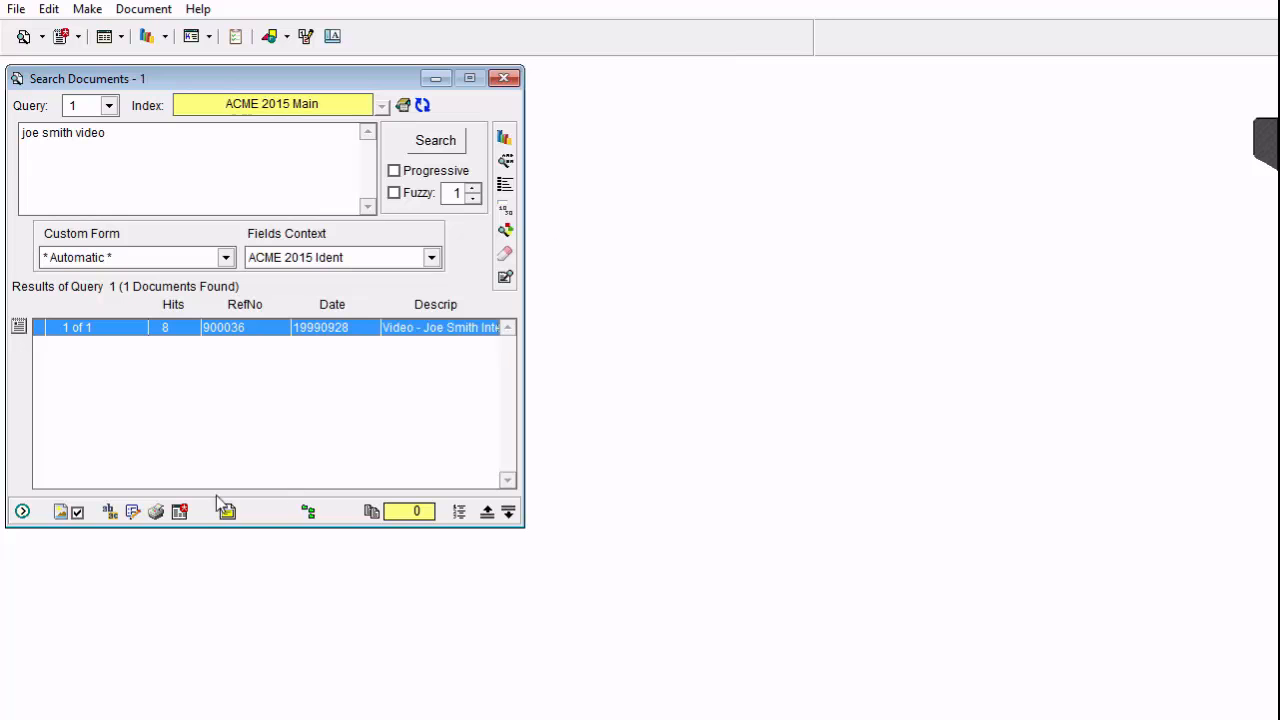
{"action": "left_click", "coordinate": [132, 511]}
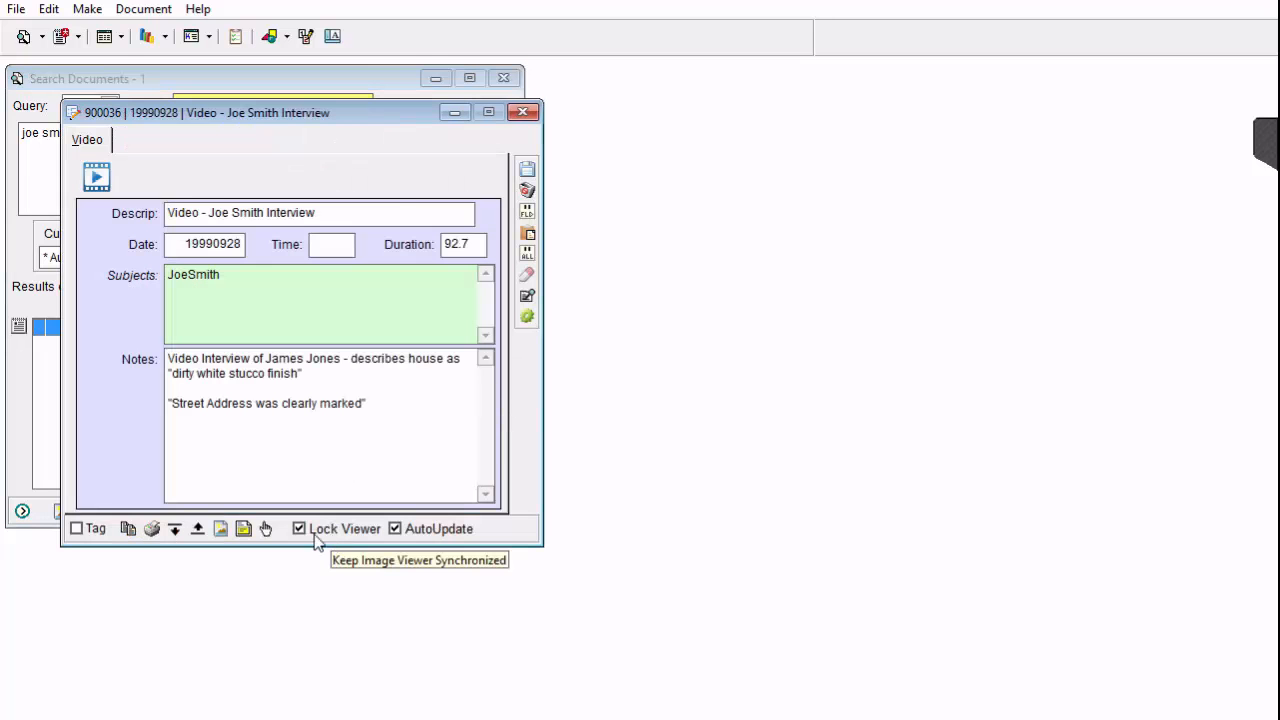
{"action": "left_click", "coordinate": [266, 528]}
Place the media window beside the record form, shrink it slightly, pause playback, and save its position and size as default.
{"action": "left_click_drag", "start_coordinate": [386, 289], "coordinate": [767, 203]}
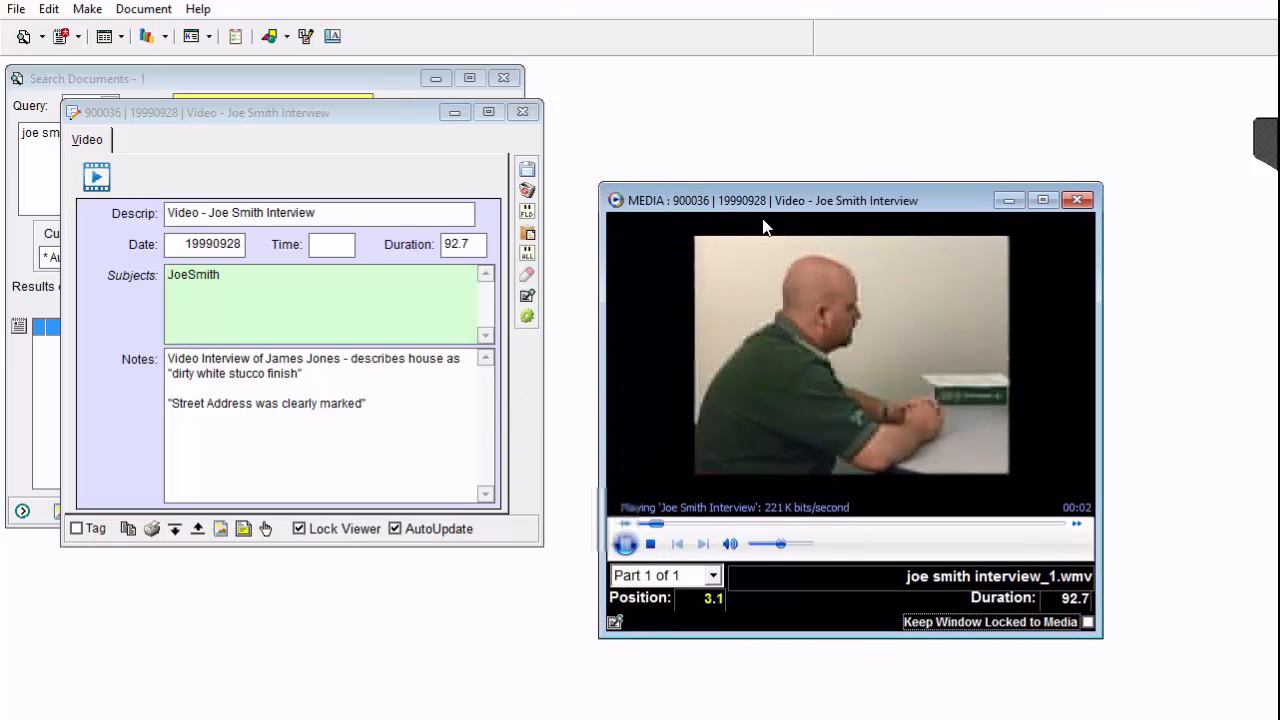
{"action": "left_click_drag", "start_coordinate": [1100, 636], "coordinate": [1064, 609]}
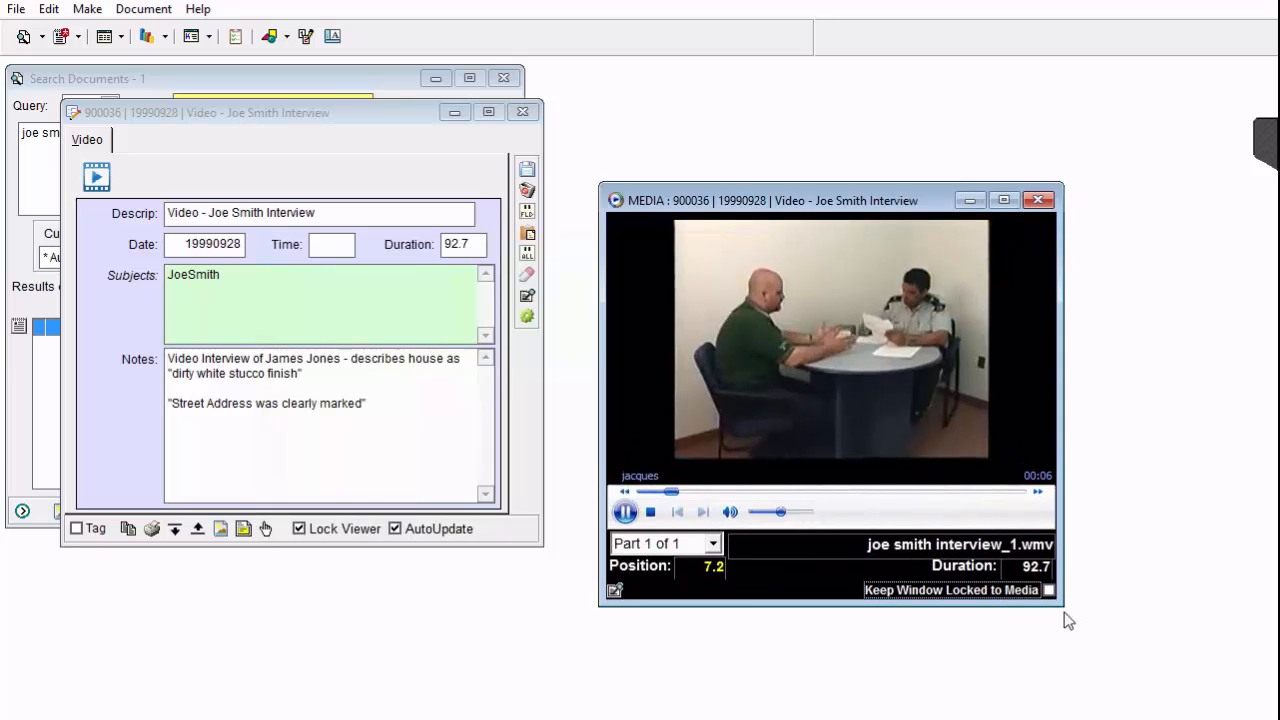
{"action": "left_click", "coordinate": [624, 511]}
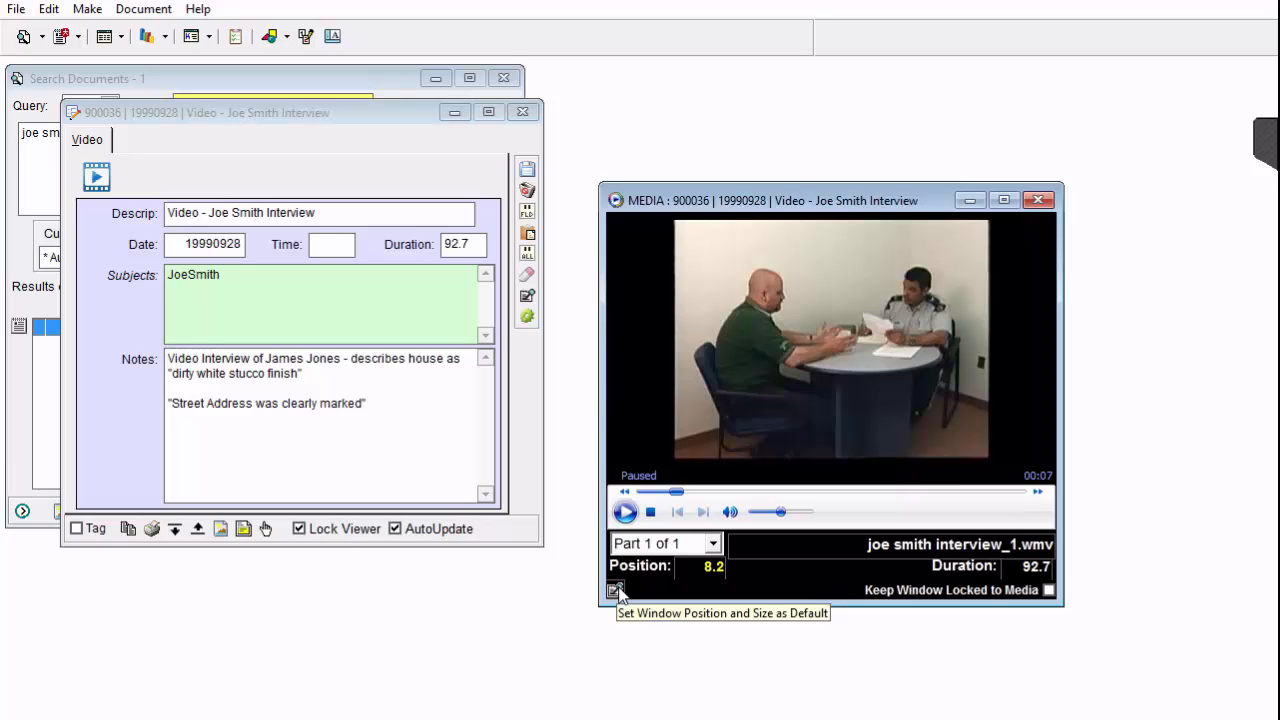
{"action": "left_click", "coordinate": [616, 591]}
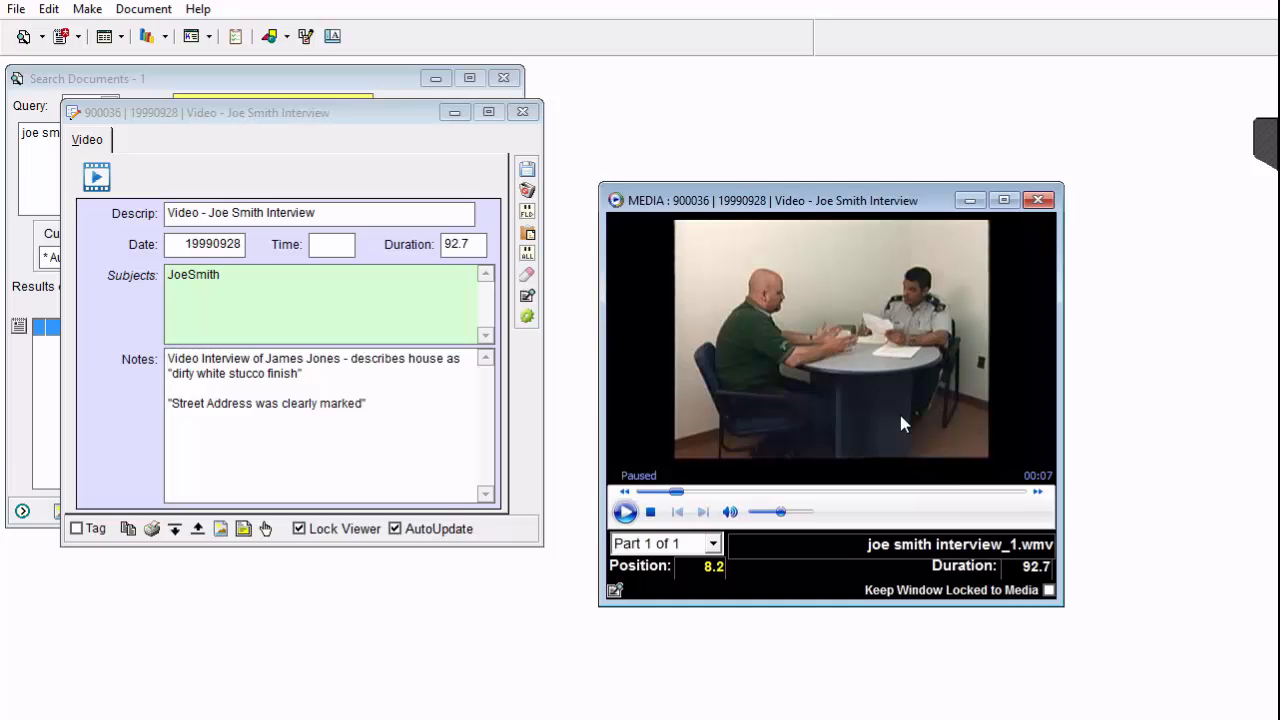
Expand the record's Notes field, play the video to position 10.2, and add the line "10.2: witness says blah blah".
{"action": "left_click", "coordinate": [364, 404]}
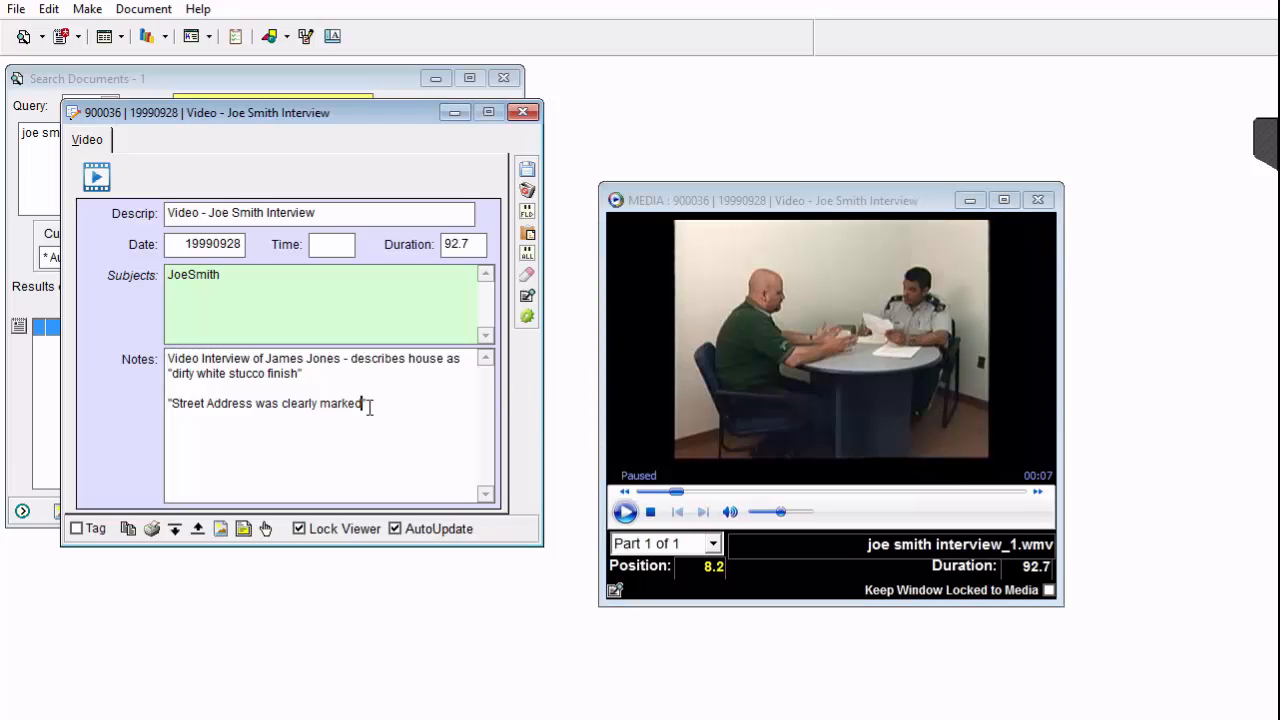
{"action": "double_click", "coordinate": [369, 405]}
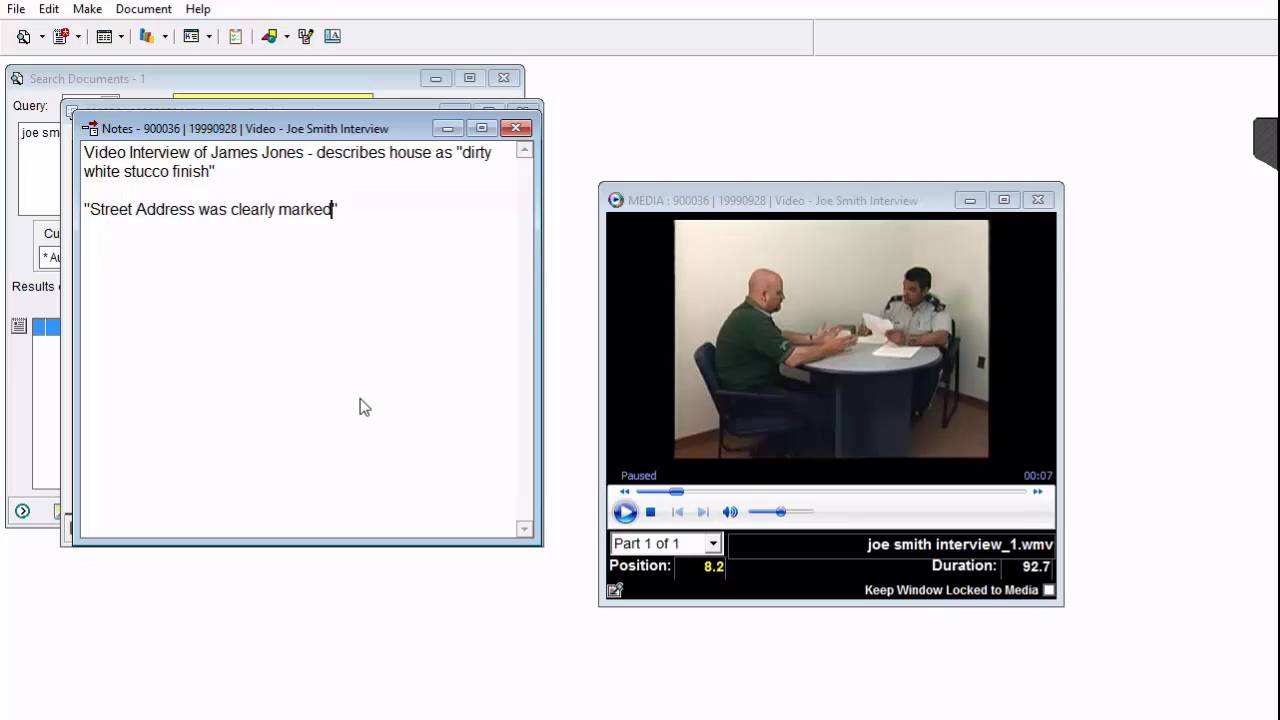
{"action": "key", "text": "Return"}
{"action": "left_click", "coordinate": [627, 513]}
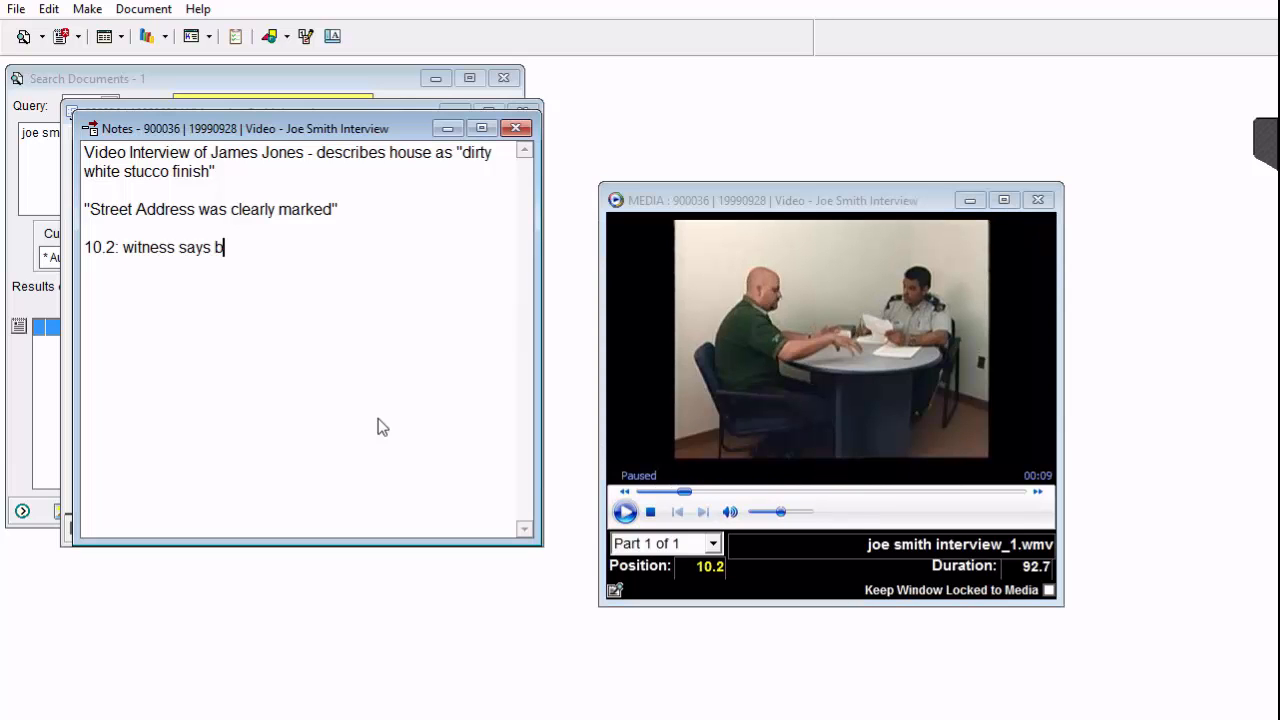
{"action": "type", "text": "lah blah"}
{"action": "key", "text": "Return"}
Play the video on to position 15.5, add the line "15.5: more here", and close the expanded notes.
{"action": "left_click", "coordinate": [622, 524]}
{"action": "left_click", "coordinate": [625, 518]}
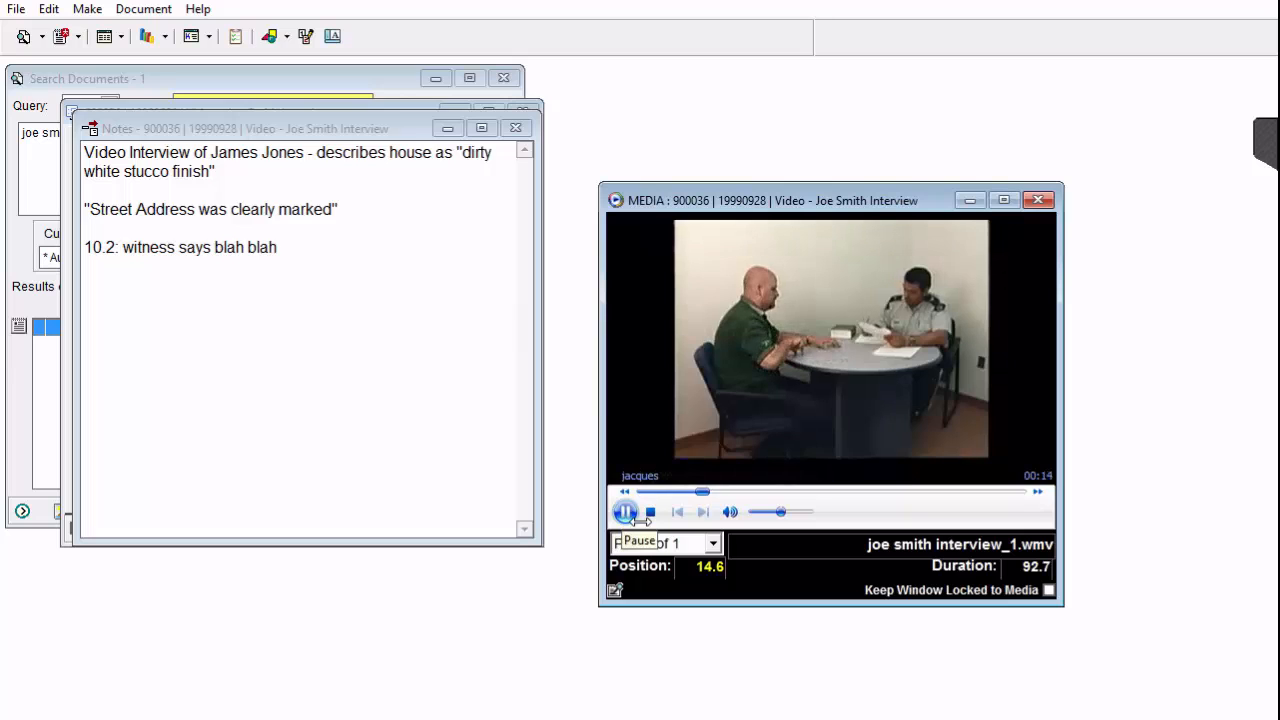
{"action": "left_click", "coordinate": [625, 512]}
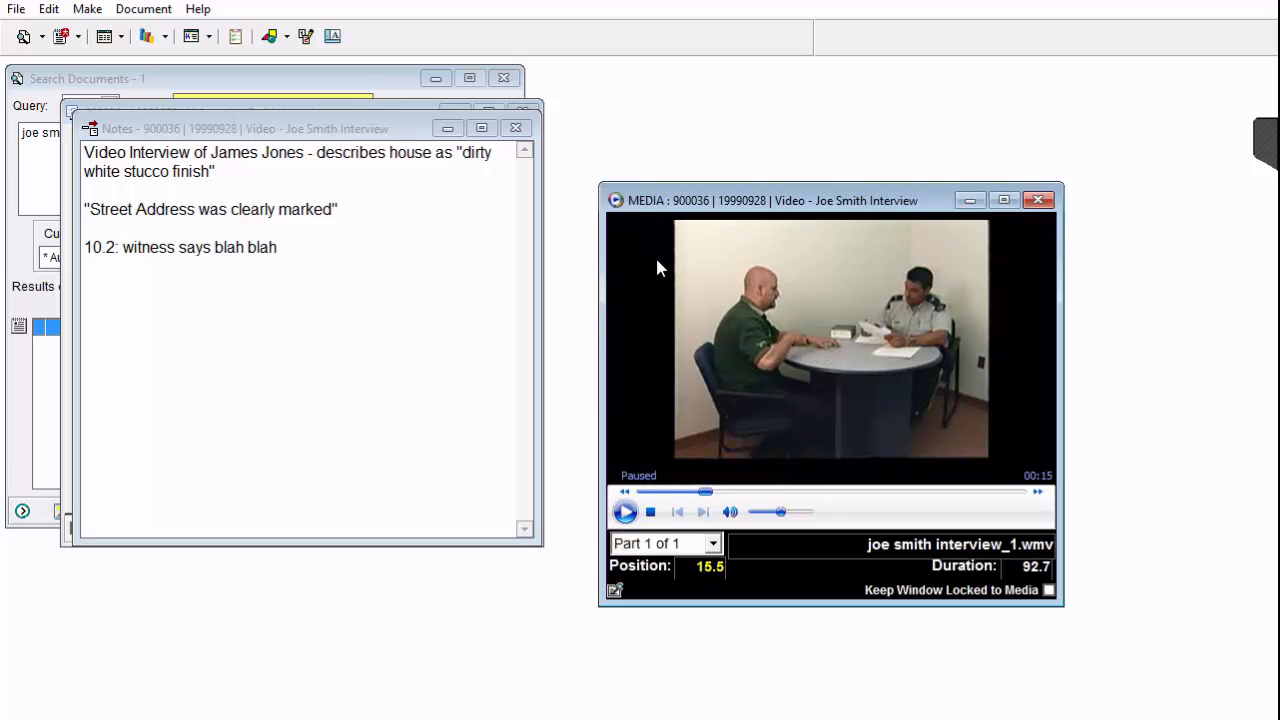
{"action": "left_click", "coordinate": [283, 303]}
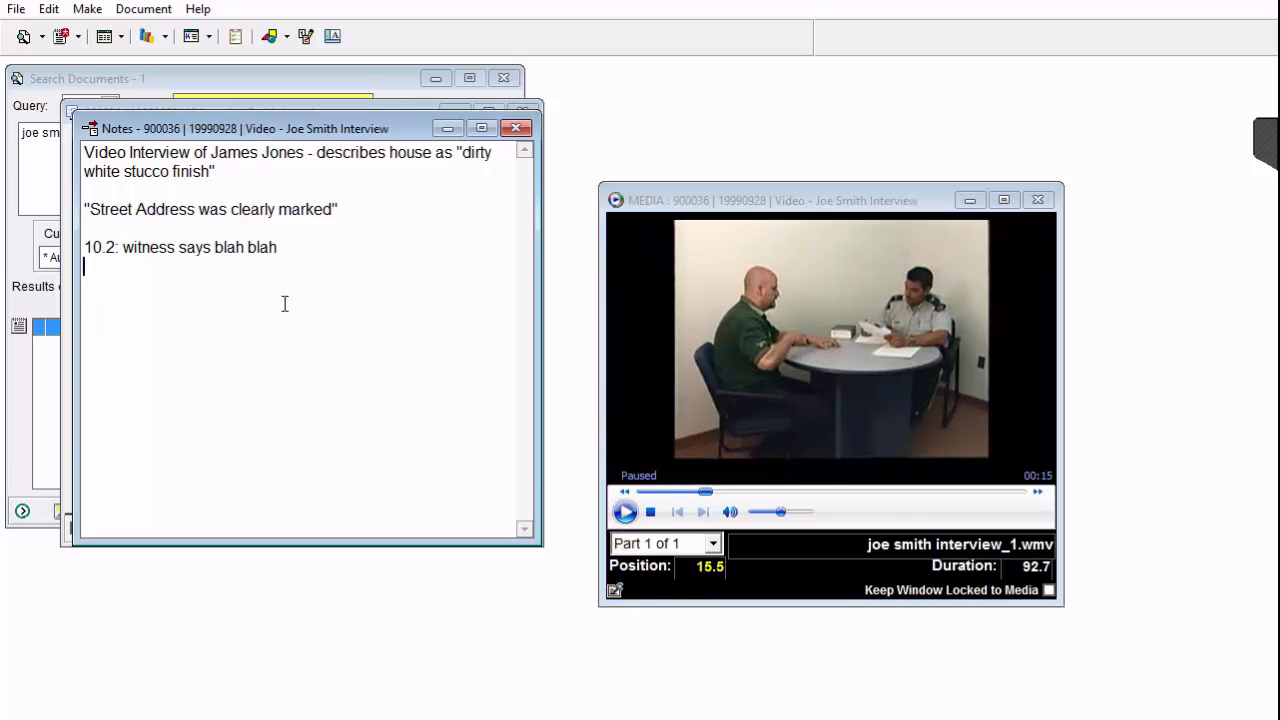
{"action": "mouse_move", "coordinate": [220, 129]}
{"action": "left_mouse_down"}
{"action": "mouse_move", "coordinate": [231, 289]}
{"action": "mouse_move", "coordinate": [232, 126]}
{"action": "left_mouse_up"}
{"action": "type", "text": "10"}
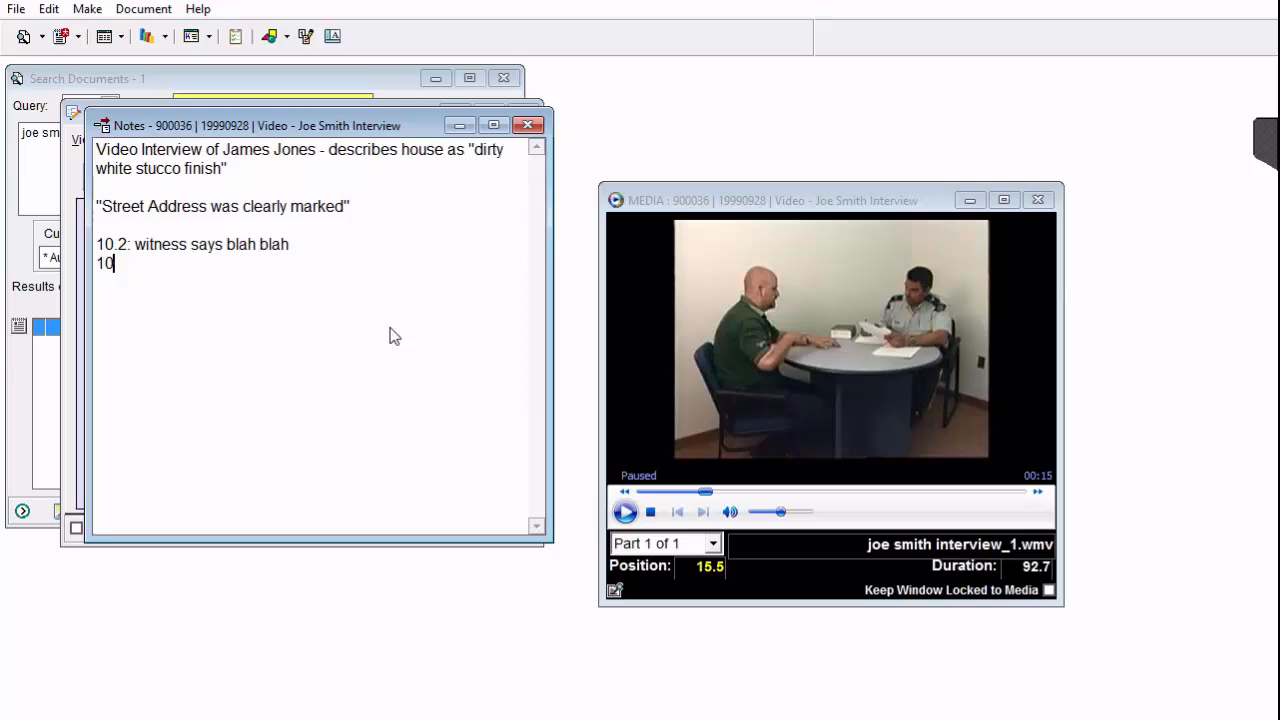
{"action": "key", "text": "BackSpace"}
{"action": "type", "text": "5.5: more here"}
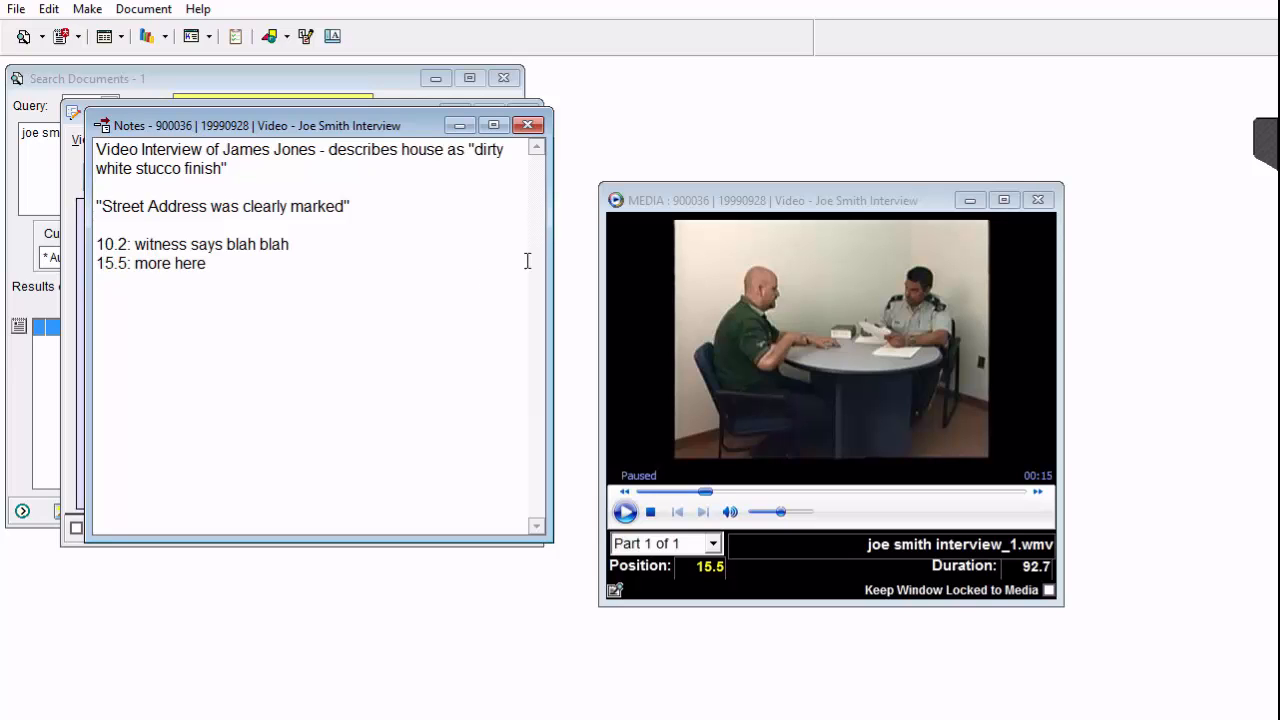
{"action": "left_click", "coordinate": [530, 126]}
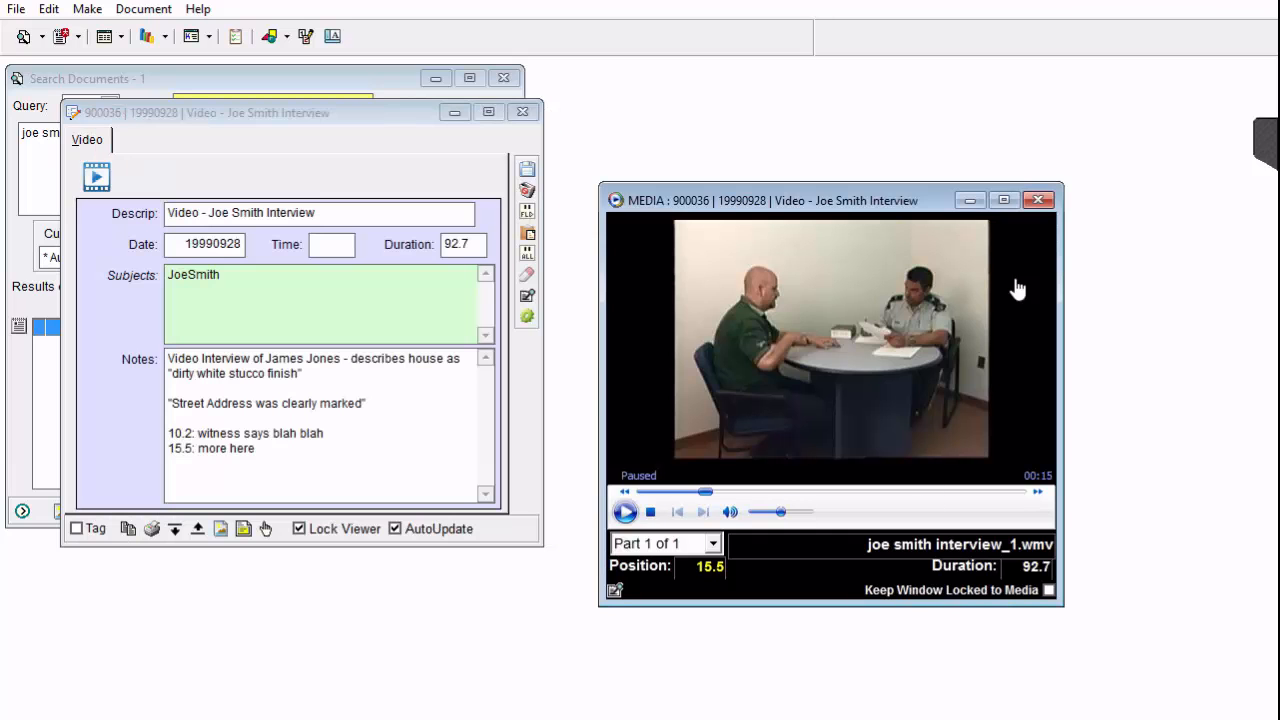
Close the video, discard the changes to its record, and restore the Research window's normal size.
{"action": "left_click", "coordinate": [1037, 200]}
{"action": "left_click", "coordinate": [527, 190]}
{"action": "left_click", "coordinate": [1210, 1]}
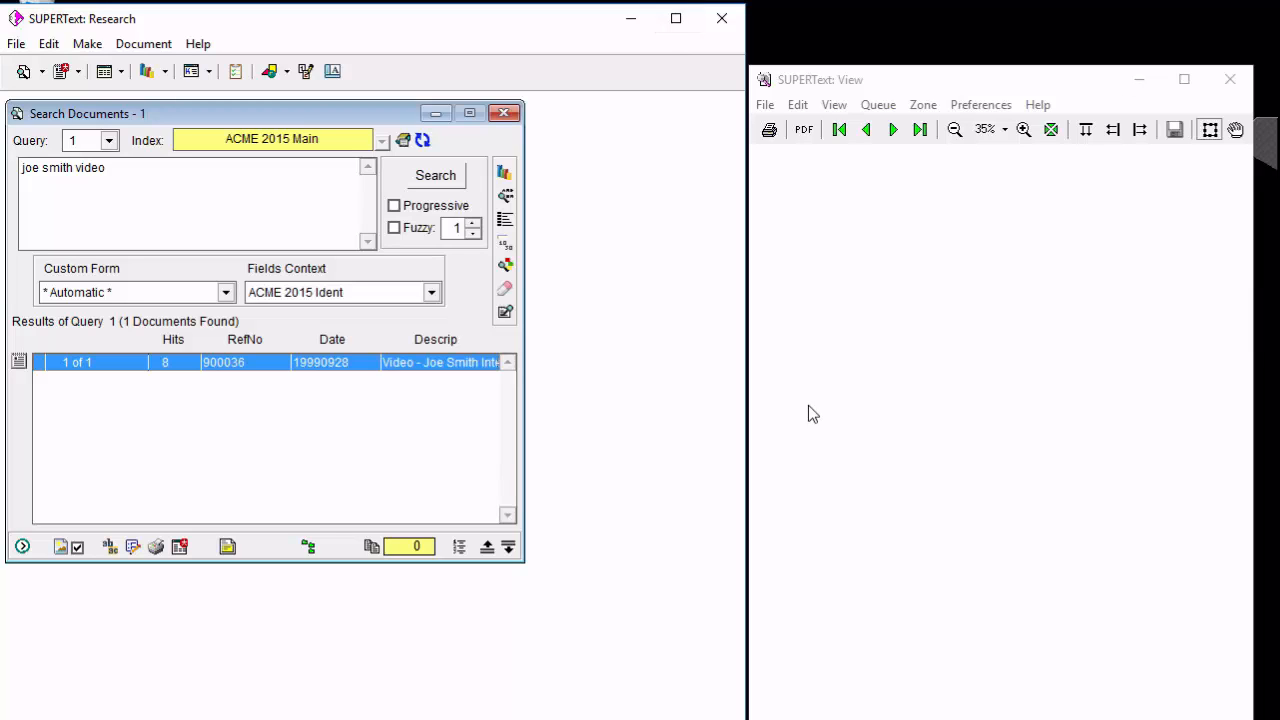
Examine the search hits in the found video record, close it, and check the query's Advanced Options.
{"action": "left_click", "coordinate": [144, 182]}
{"action": "left_click", "coordinate": [110, 546]}
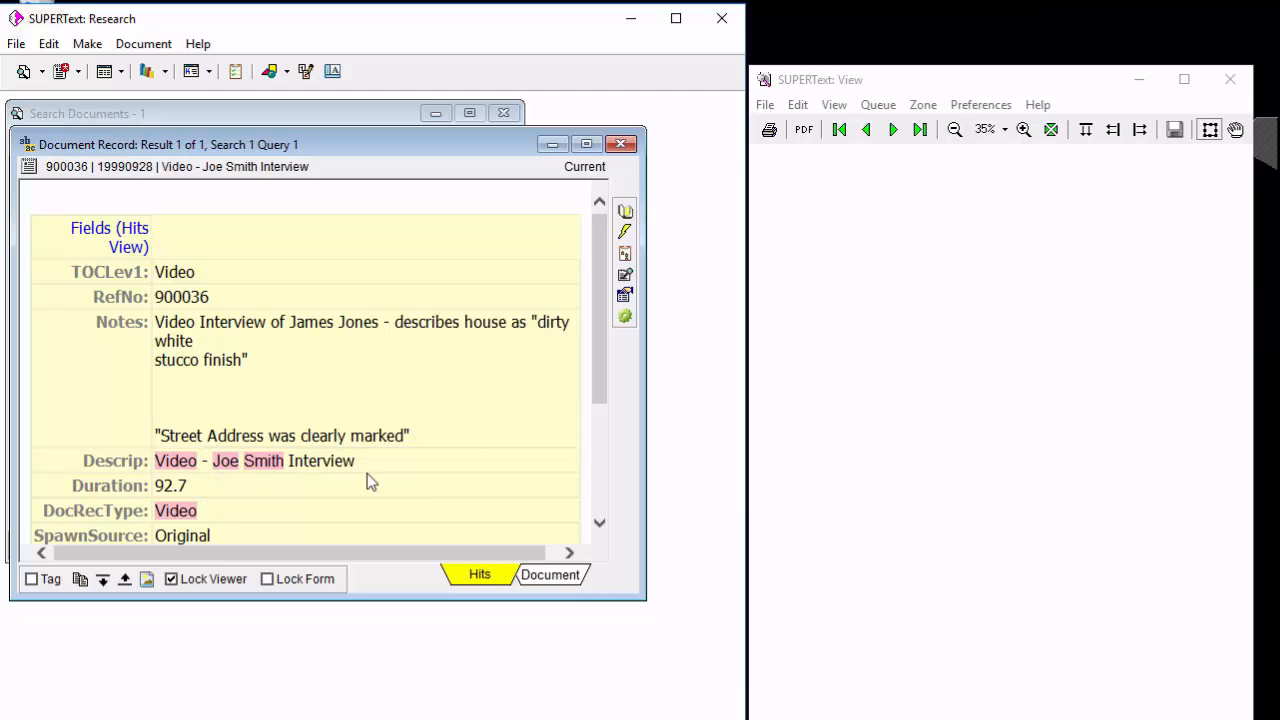
{"action": "left_click", "coordinate": [621, 146]}
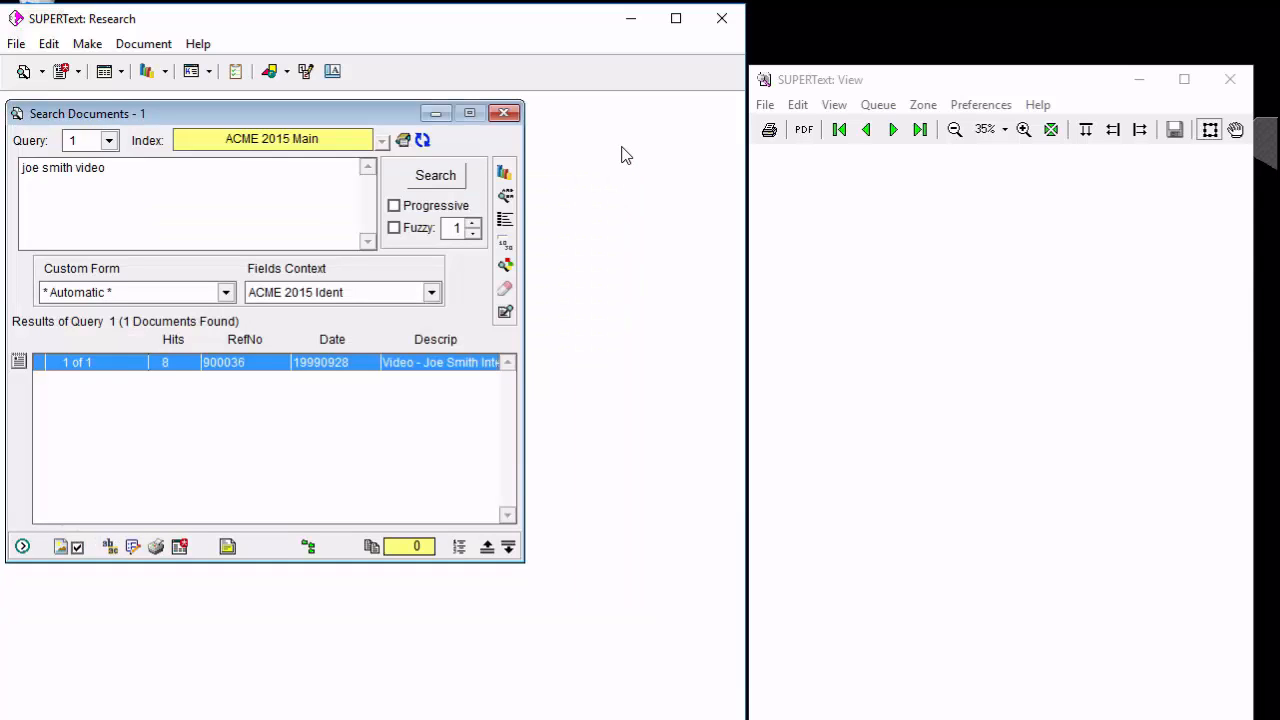
{"action": "right_click", "coordinate": [145, 179]}
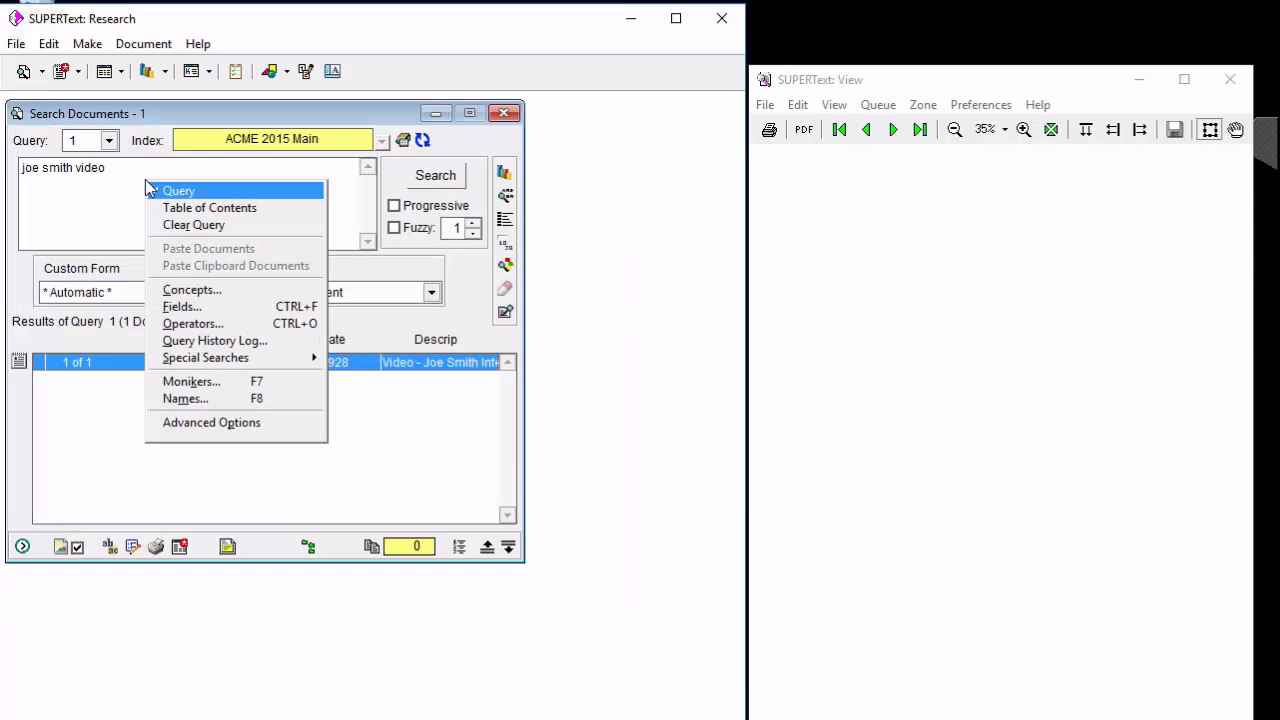
{"action": "left_click", "coordinate": [218, 424]}
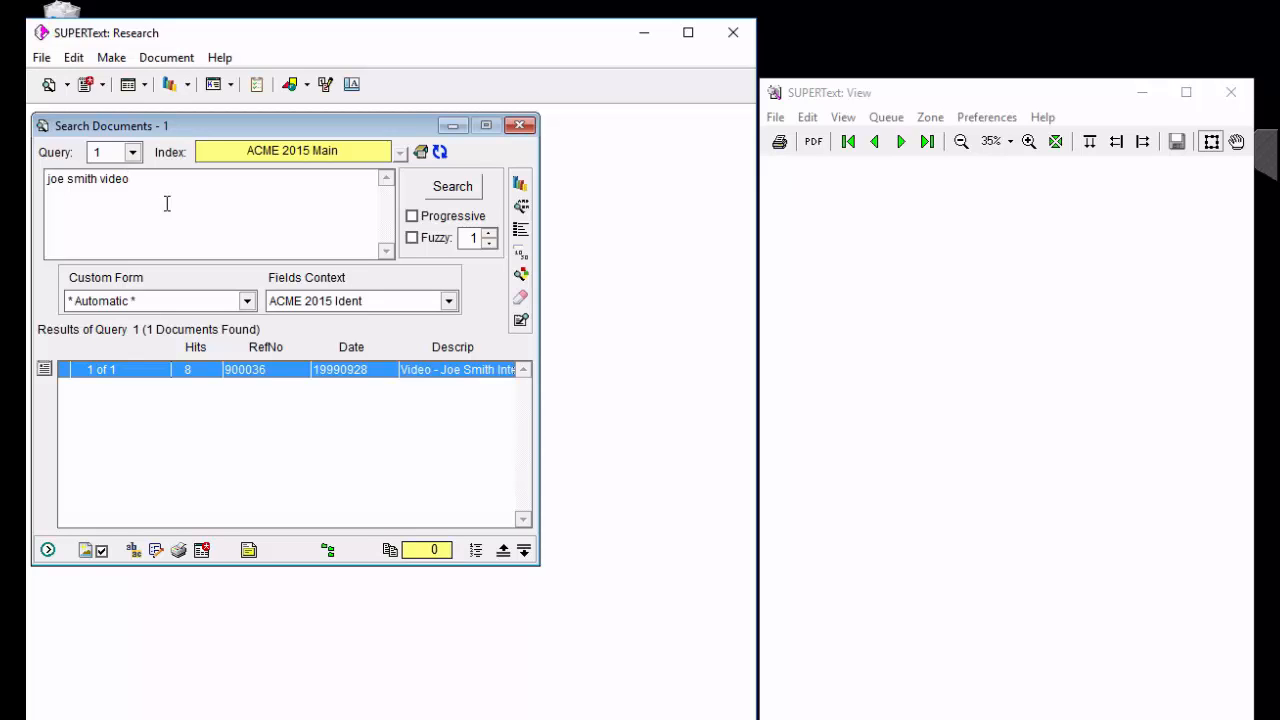
Enclose the whole query in double quotation marks and search for it as an exact phrase.
{"action": "key", "text": "Home"}
{"action": "type", "text": "\""}
{"action": "key", "text": "End"}
{"action": "type", "text": "\""}
{"action": "key", "text": "Return"}
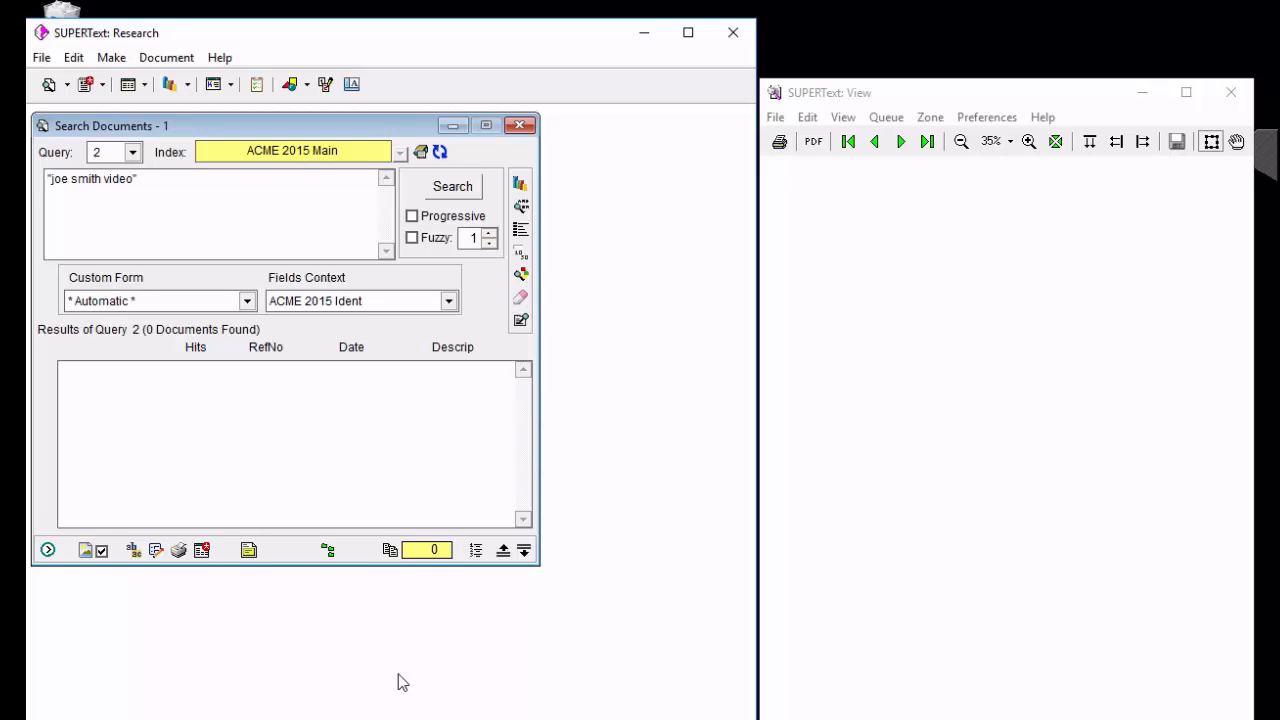
Close the phrase search, then open a search window on the pinned ACME 2016 Main index and close it again.
{"action": "left_click", "coordinate": [520, 125]}
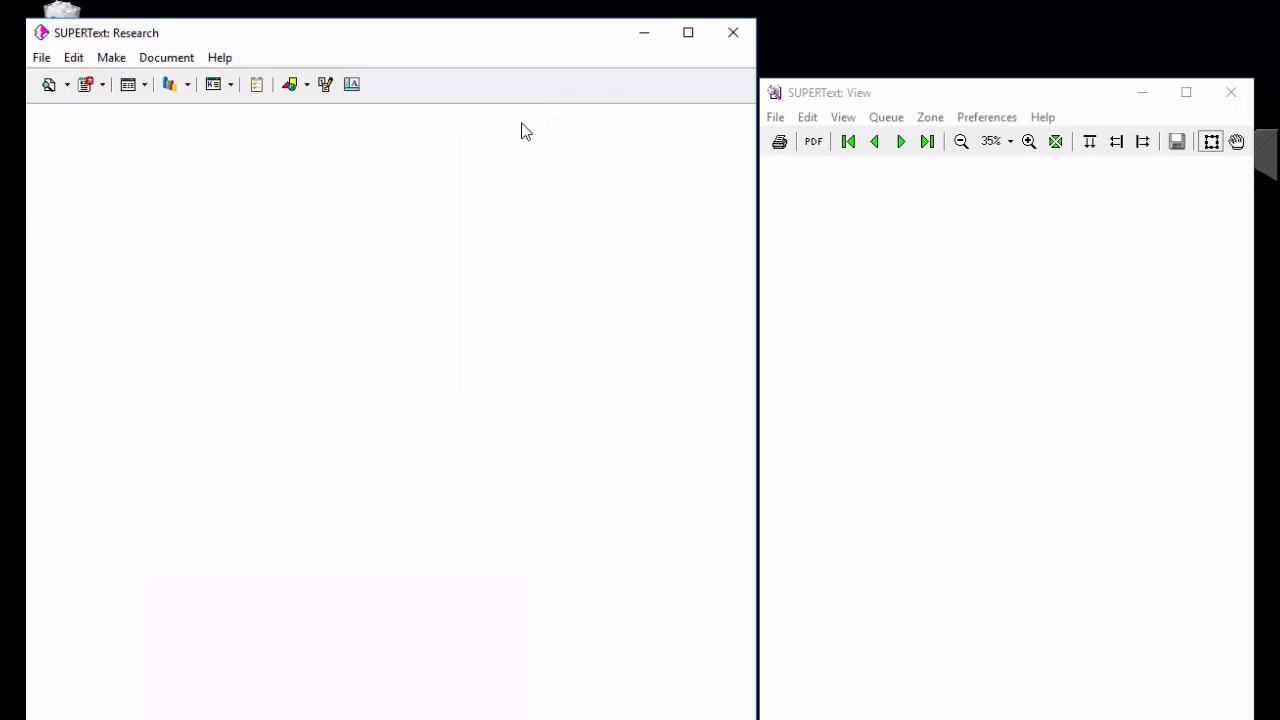
{"action": "left_click", "coordinate": [68, 86]}
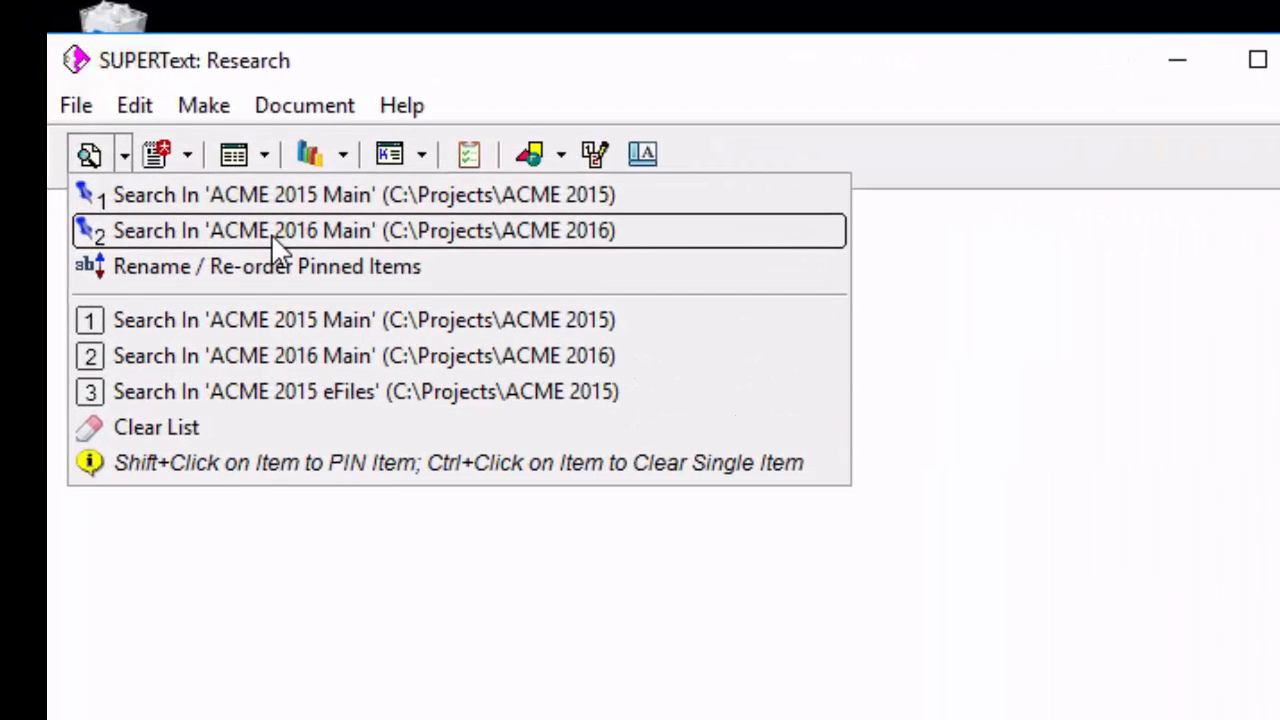
{"action": "left_click", "coordinate": [272, 238]}
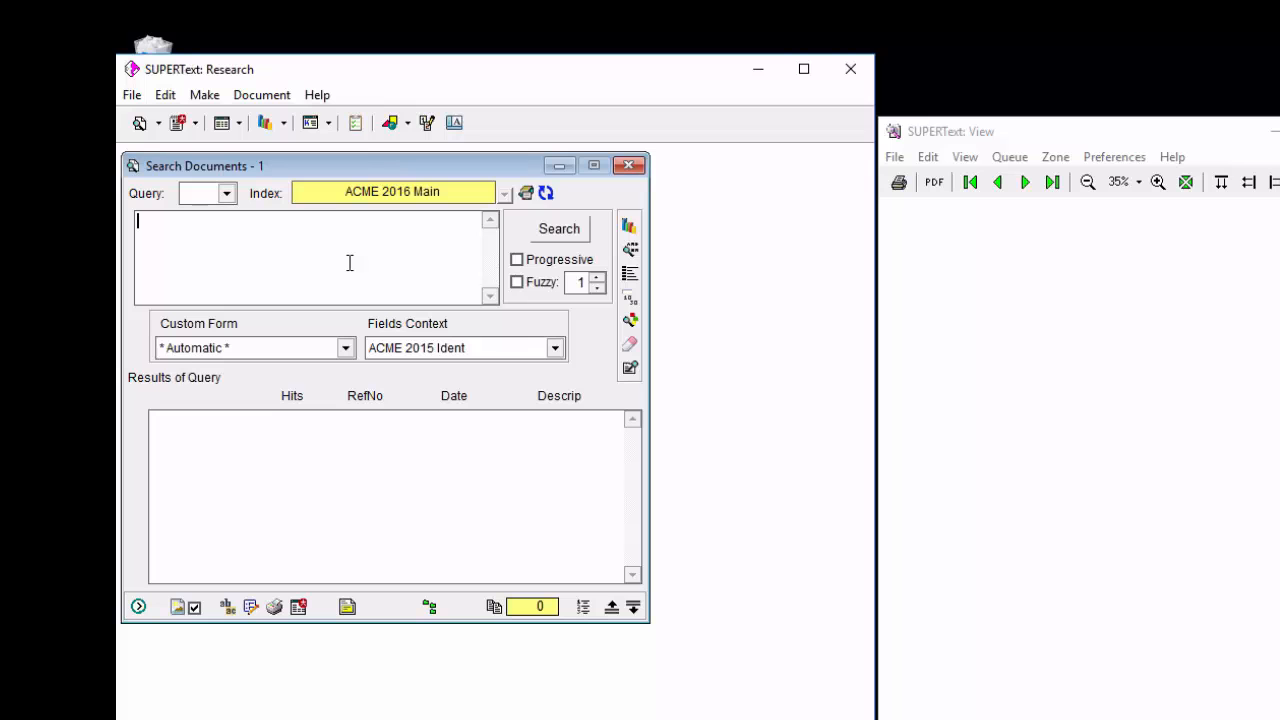
{"action": "left_click", "coordinate": [631, 166]}
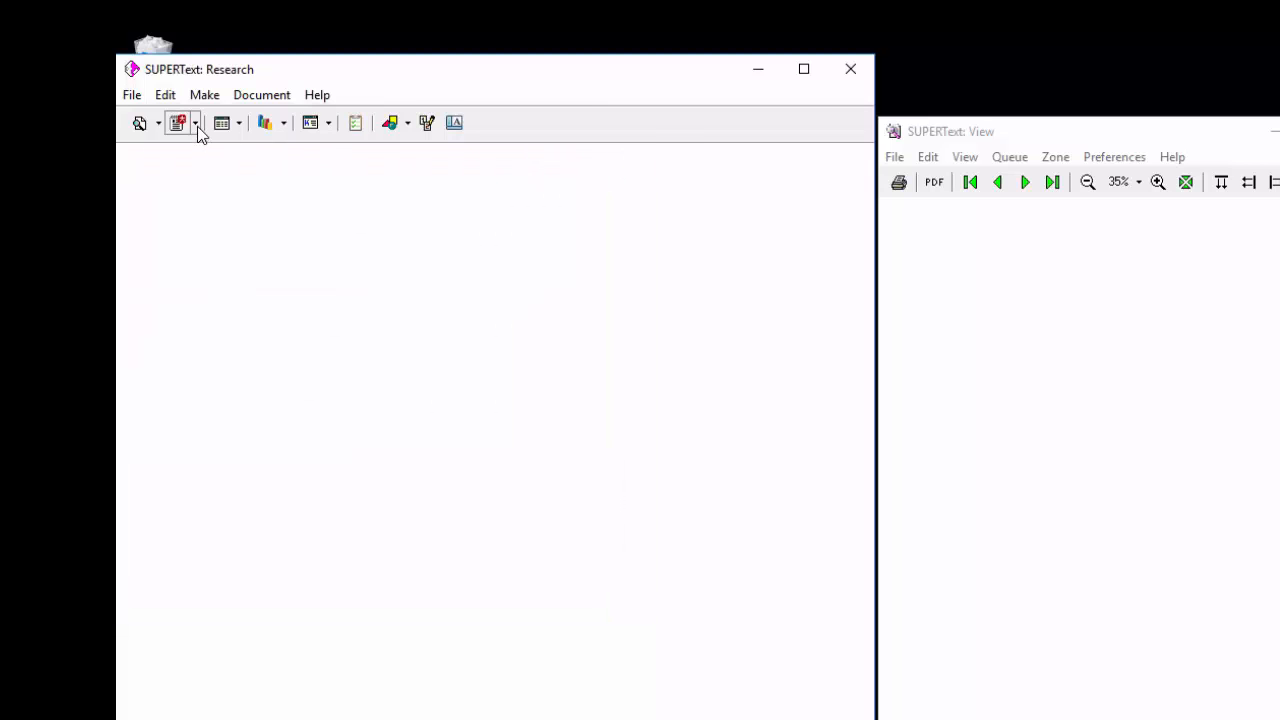
{"action": "left_click", "coordinate": [196, 126]}
{"action": "left_click", "coordinate": [435, 390]}
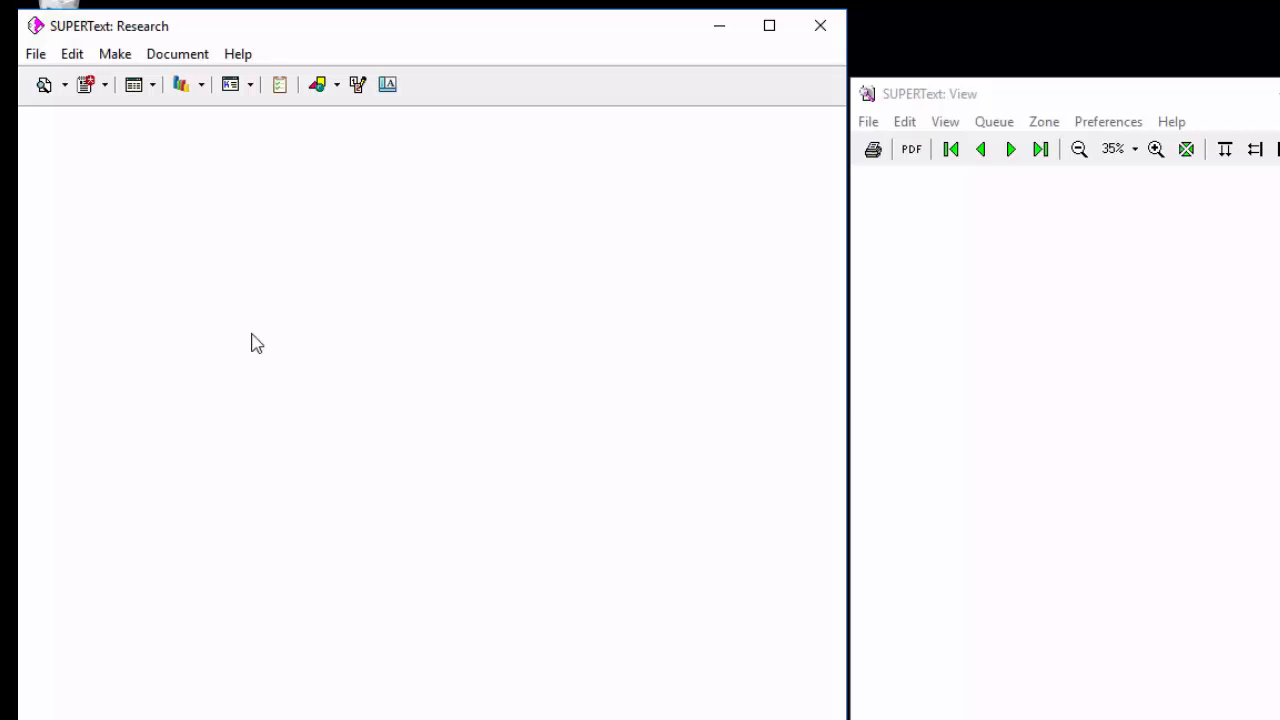
Search the pinned ACME 2016 Main index for "pump" and fetch the documents grouped with record 100021 into a new window.
{"action": "left_click", "coordinate": [65, 85]}
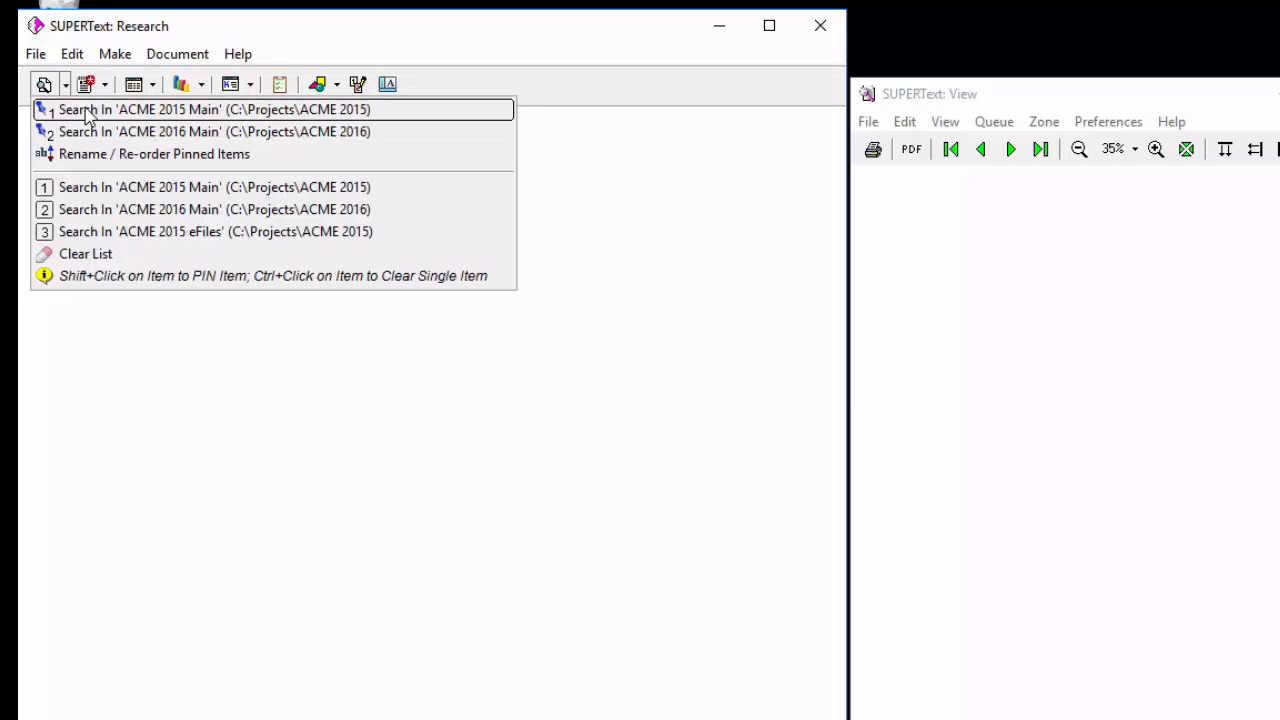
{"action": "left_click", "coordinate": [70, 131]}
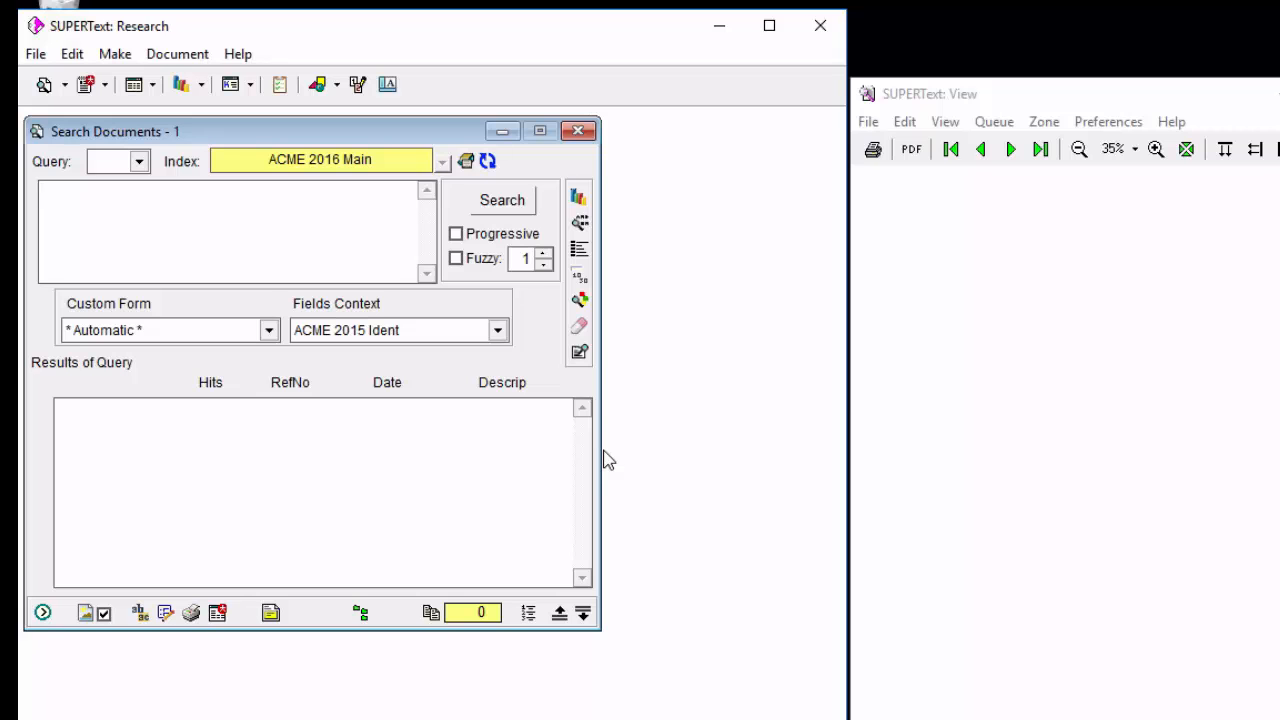
{"action": "type", "text": "pump"}
{"action": "key", "text": "Return"}
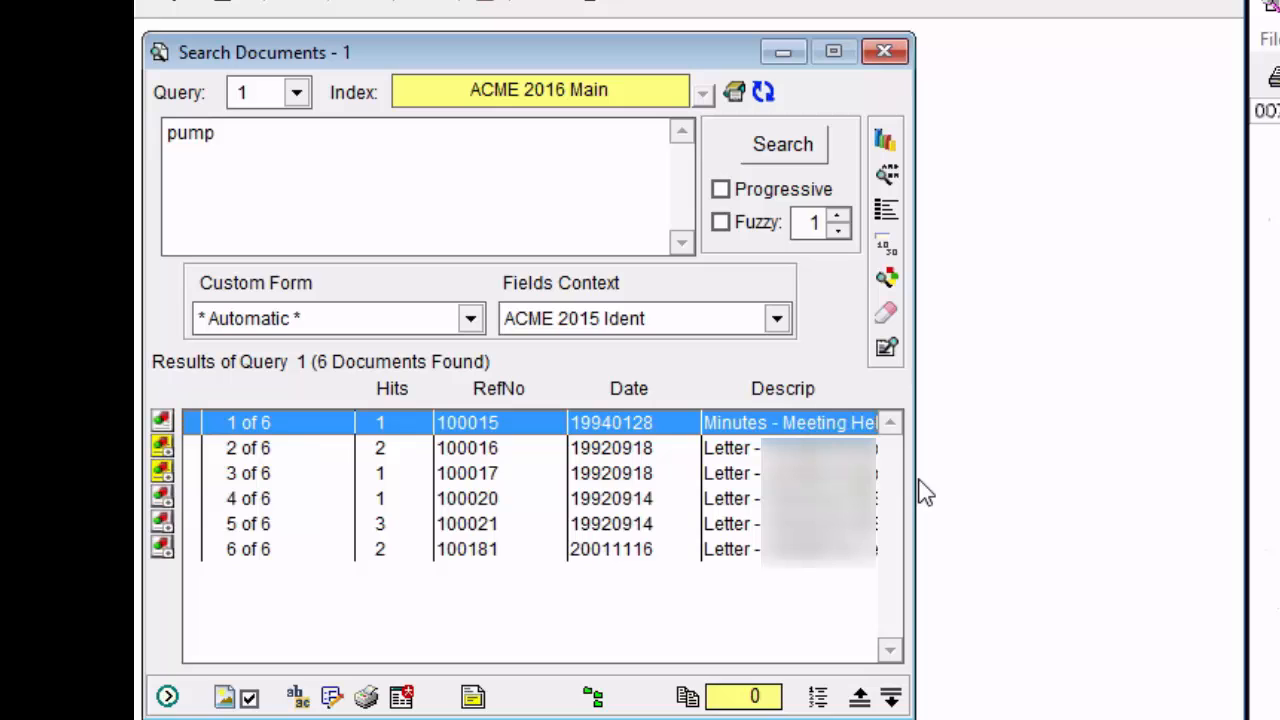
{"action": "left_click", "coordinate": [250, 526]}
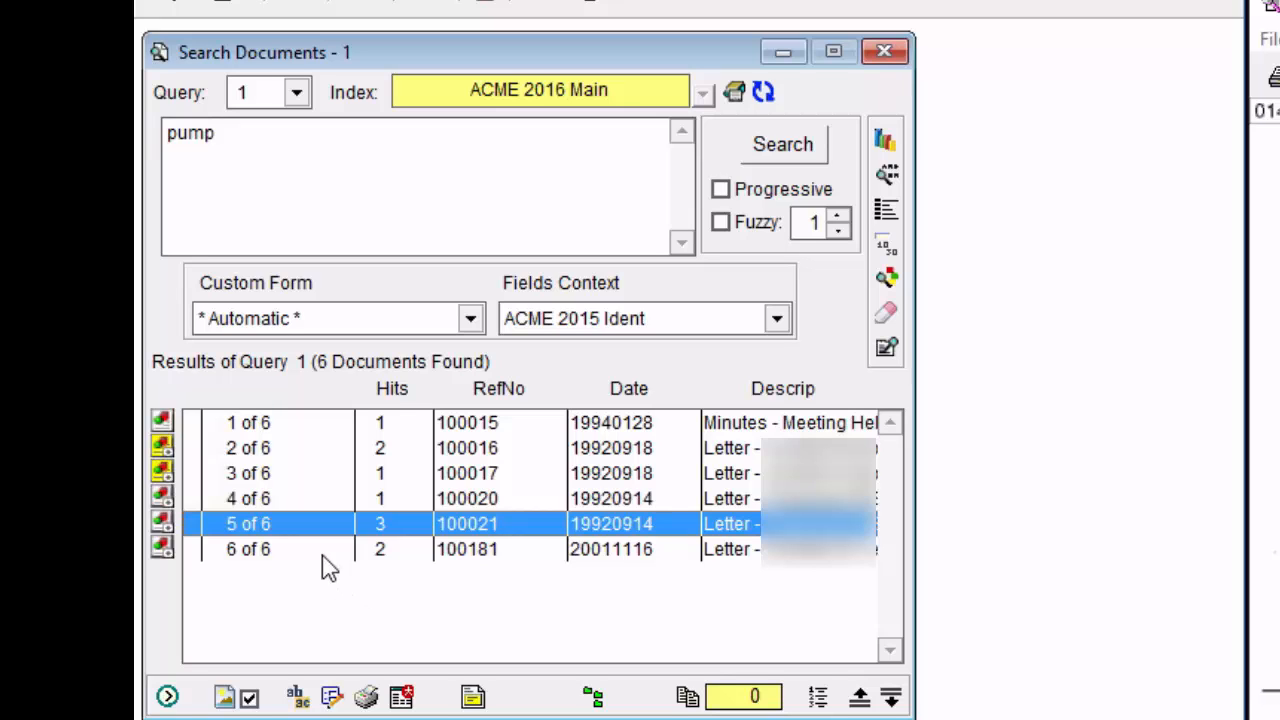
{"action": "left_click", "coordinate": [168, 530]}
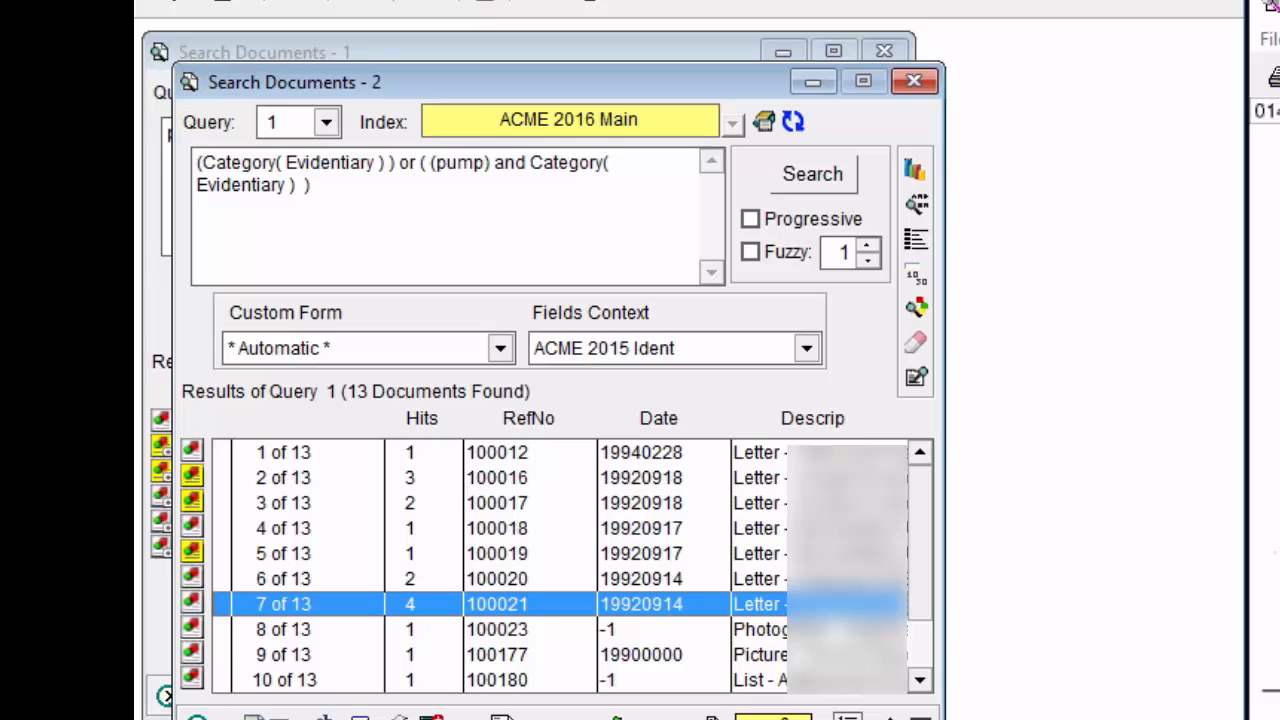
Switch to File Explorer and open the _startup.ST file through the _STARTUP BIN32 shortcut in the 07 - INI Files folder.
{"action": "left_click", "coordinate": [1279, 719]}
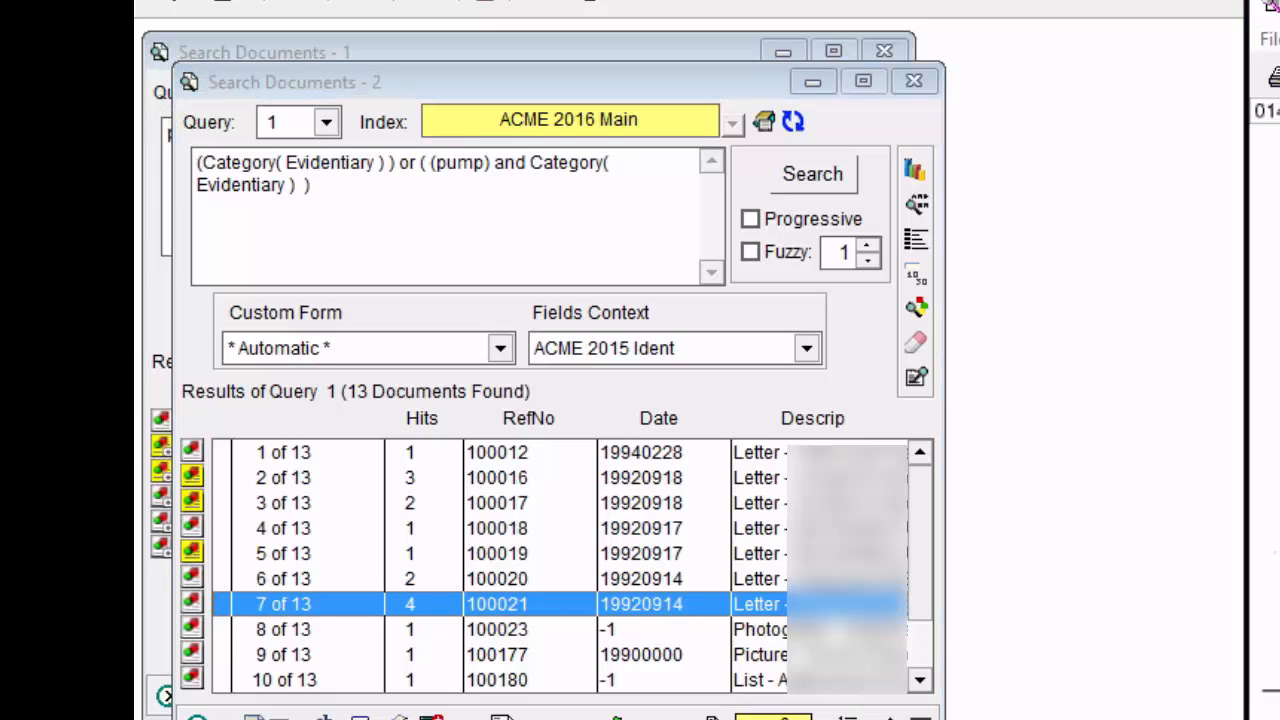
{"action": "left_click", "coordinate": [1000, 719]}
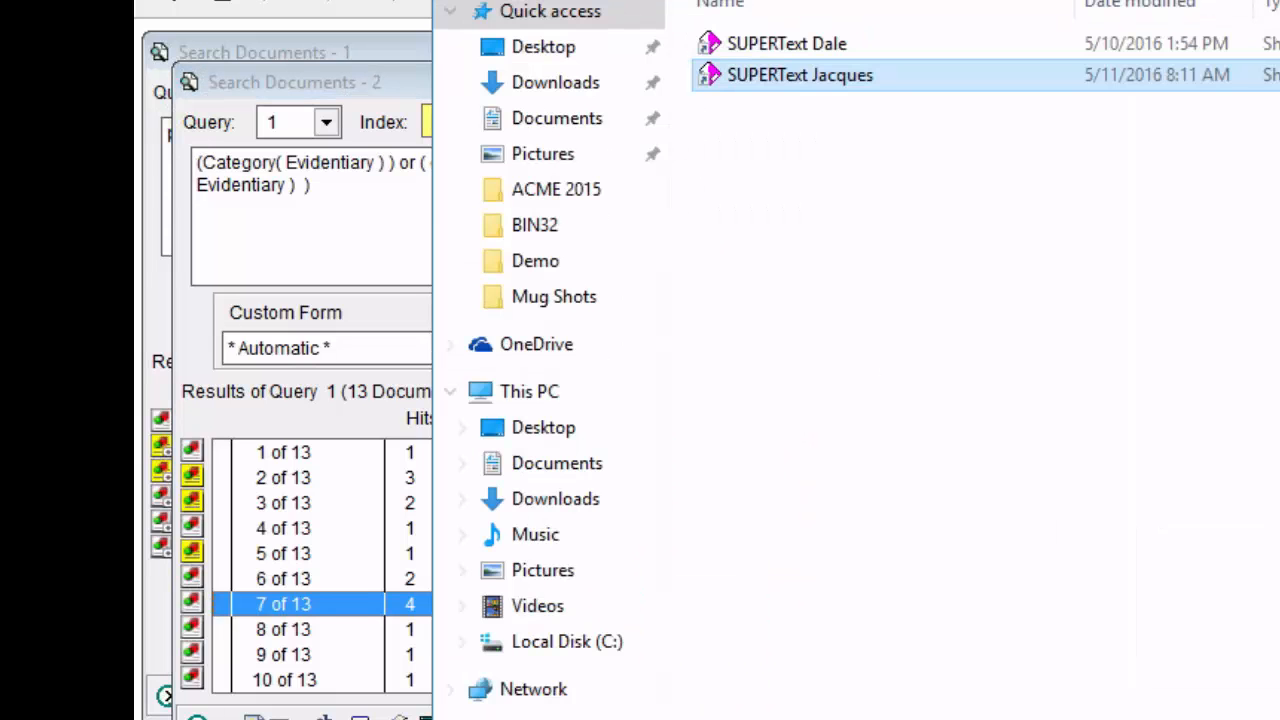
{"action": "left_click", "coordinate": [460, 0]}
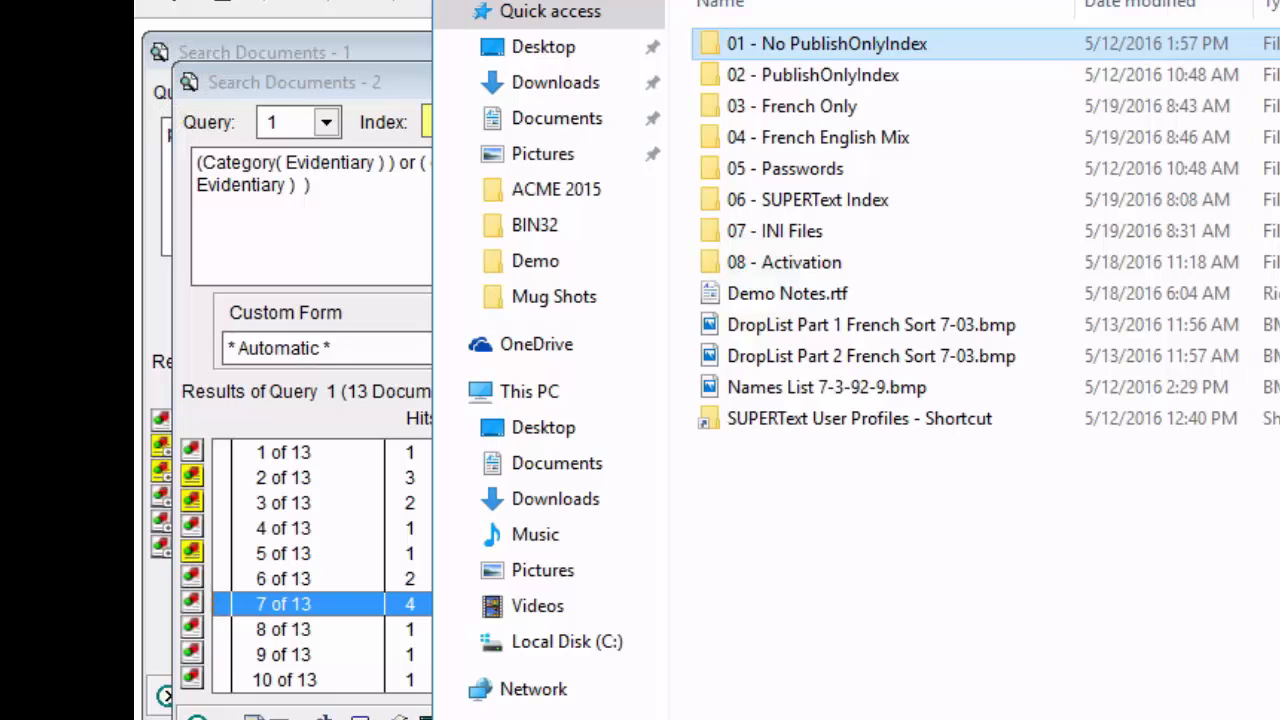
{"action": "left_click", "coordinate": [810, 237]}
{"action": "double_click", "coordinate": [810, 237]}
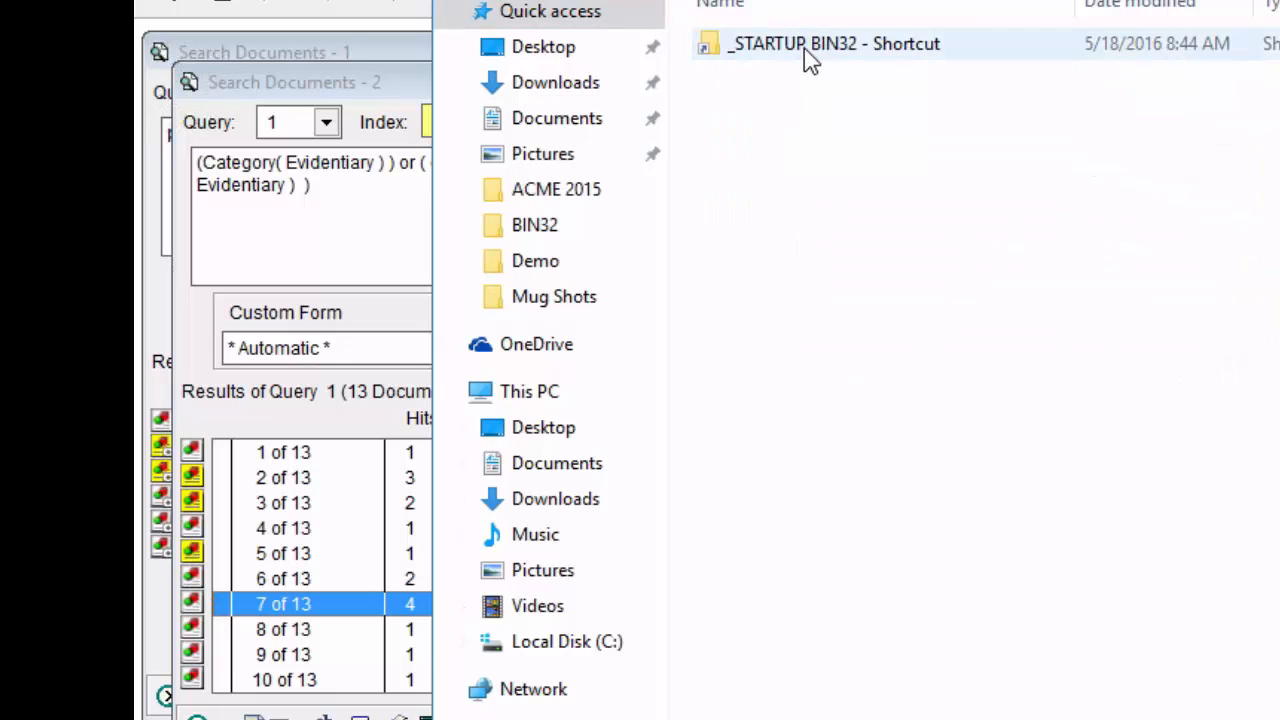
{"action": "double_click", "coordinate": [806, 48]}
{"action": "double_click", "coordinate": [770, 637]}
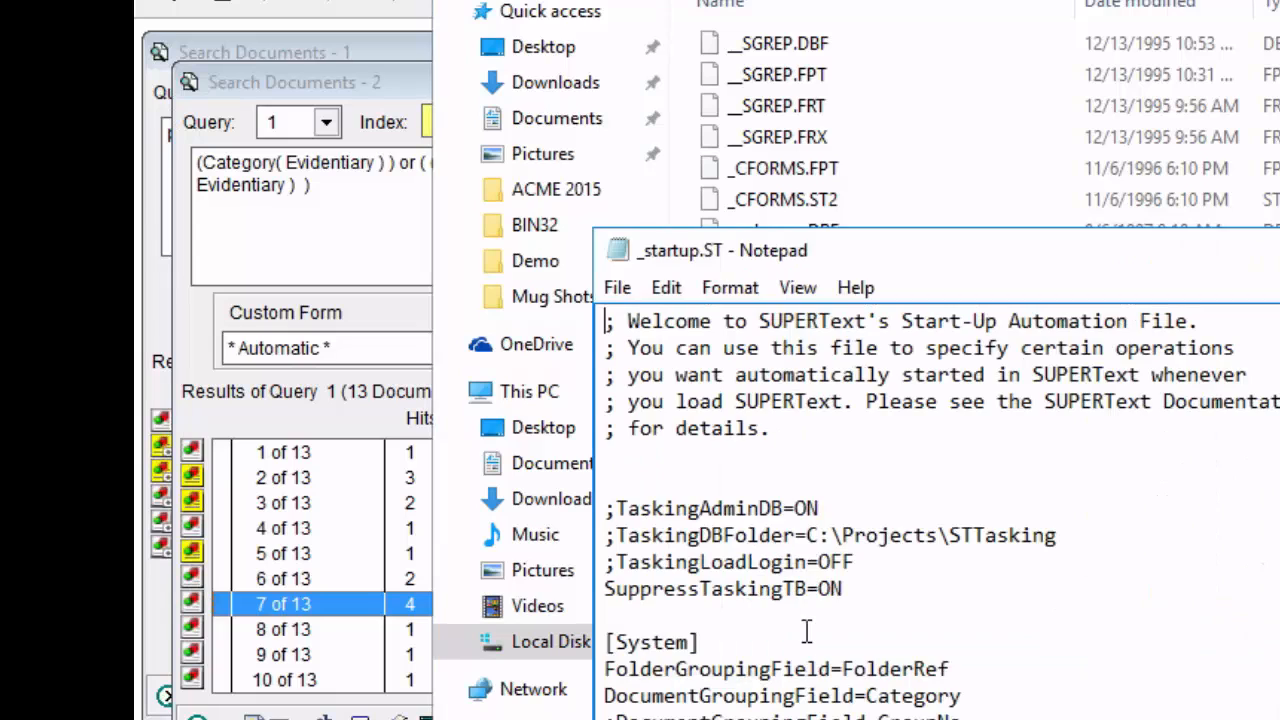
Highlight the DocumentGroupingField value Category in _startup.ST, close the file, and return to the grouped search results.
{"action": "left_click_drag", "start_coordinate": [964, 700], "coordinate": [866, 702]}
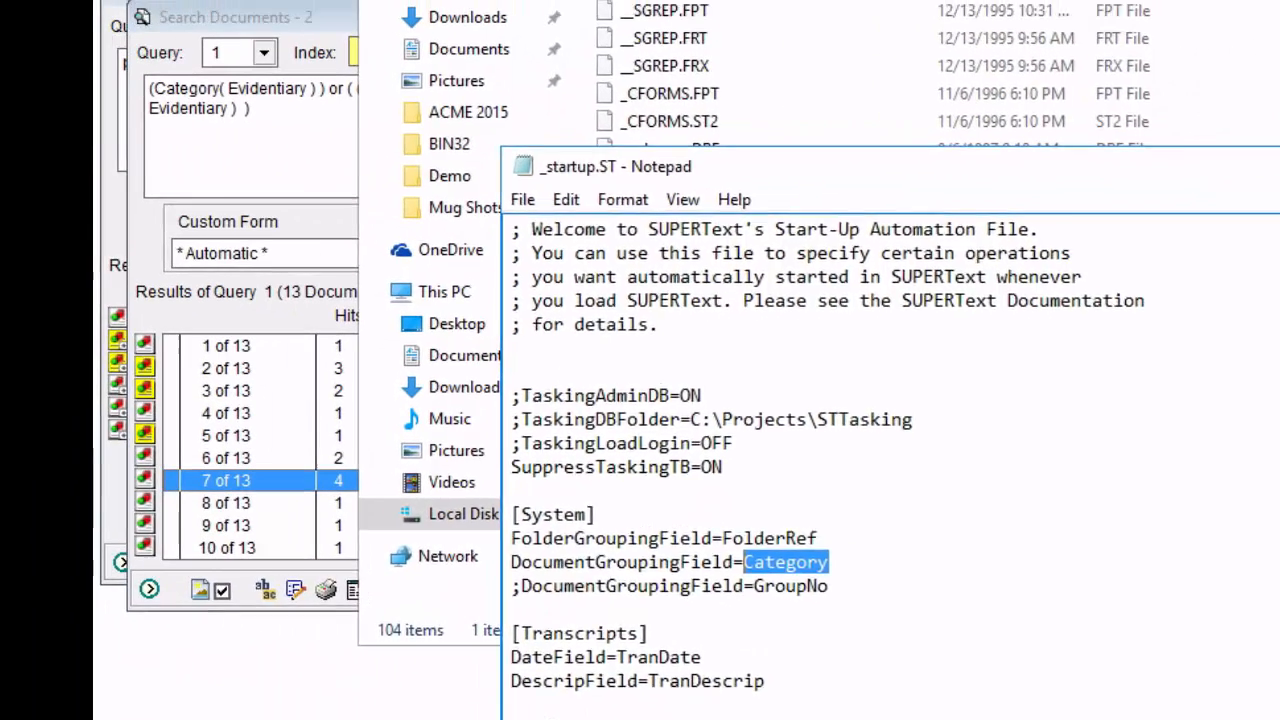
{"action": "left_click", "coordinate": [1242, 109]}
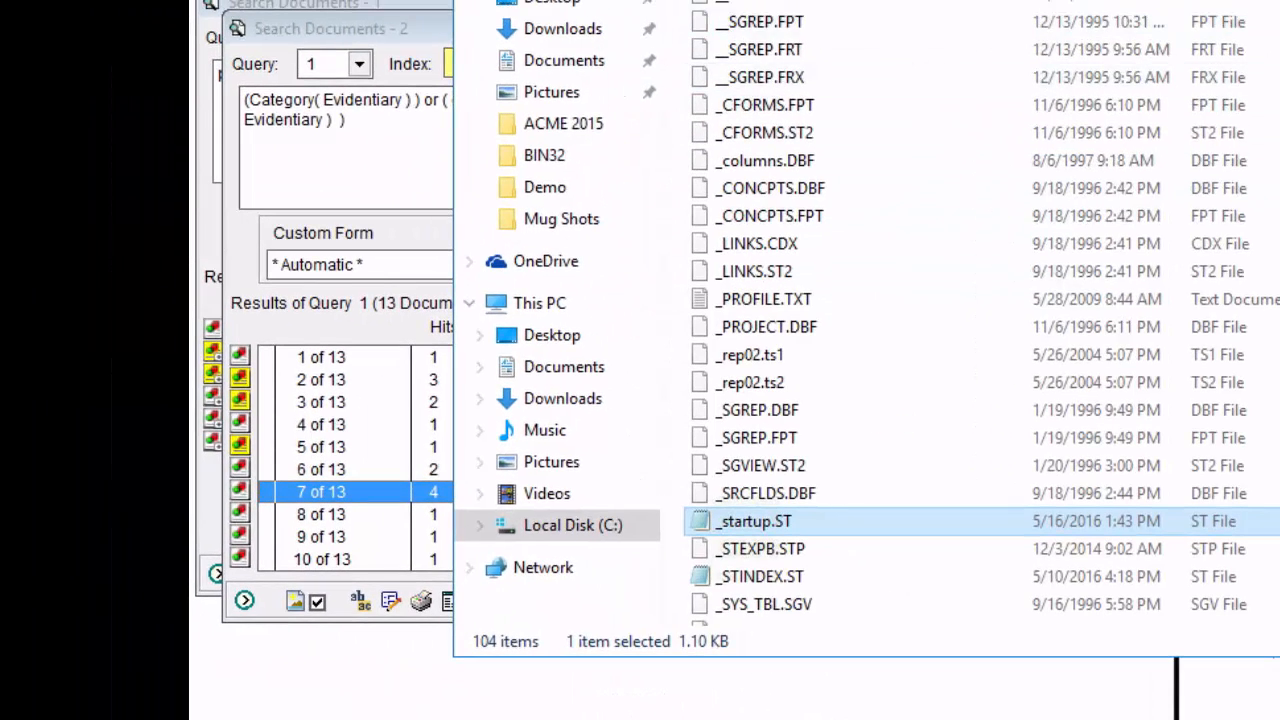
{"action": "left_click", "coordinate": [480, 1]}
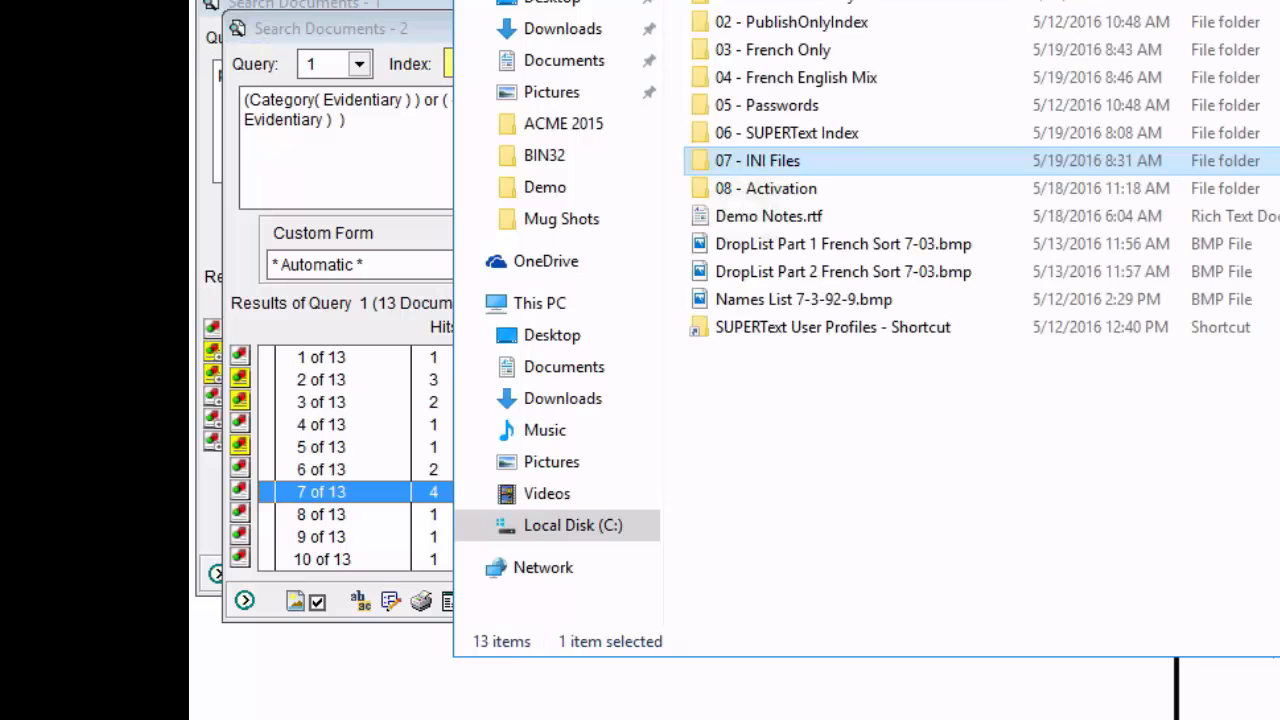
{"action": "left_click", "coordinate": [852, 661]}
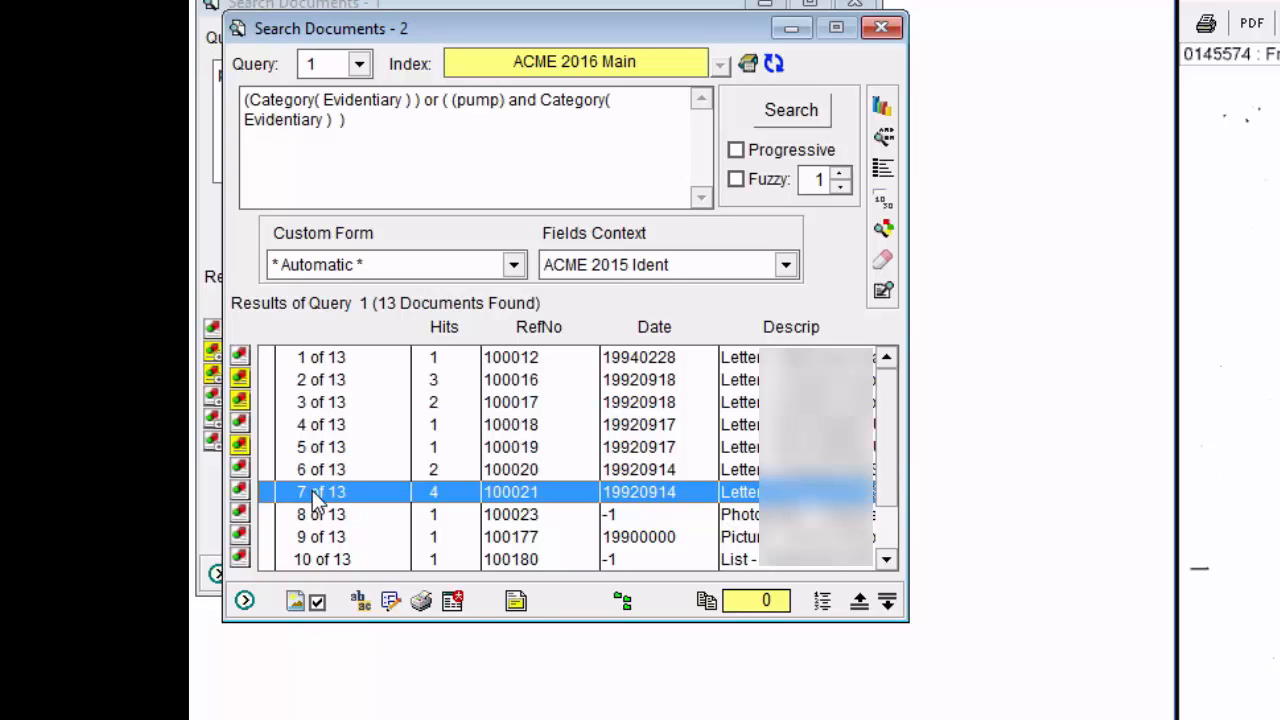
Examine the search hits in the grouped records 100021 and 100019, closing each document record after viewing it.
{"action": "left_click", "coordinate": [359, 600]}
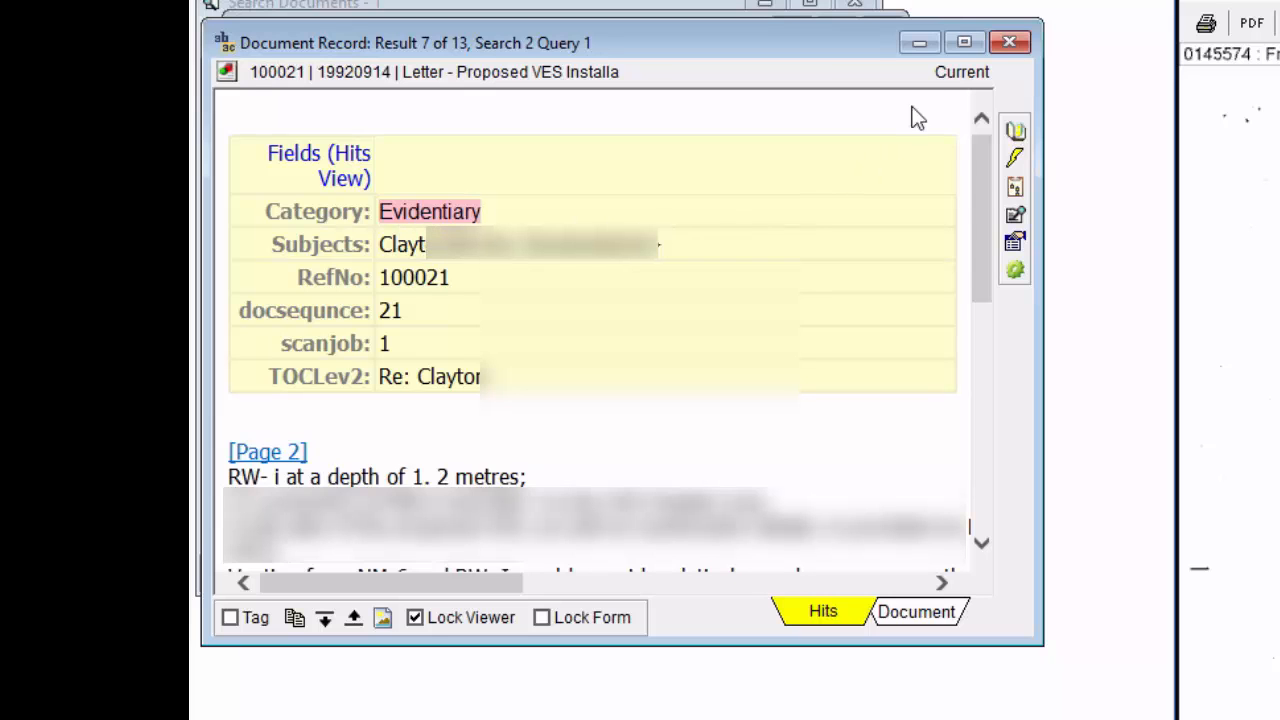
{"action": "left_click_drag", "start_coordinate": [972, 214], "coordinate": [979, 314]}
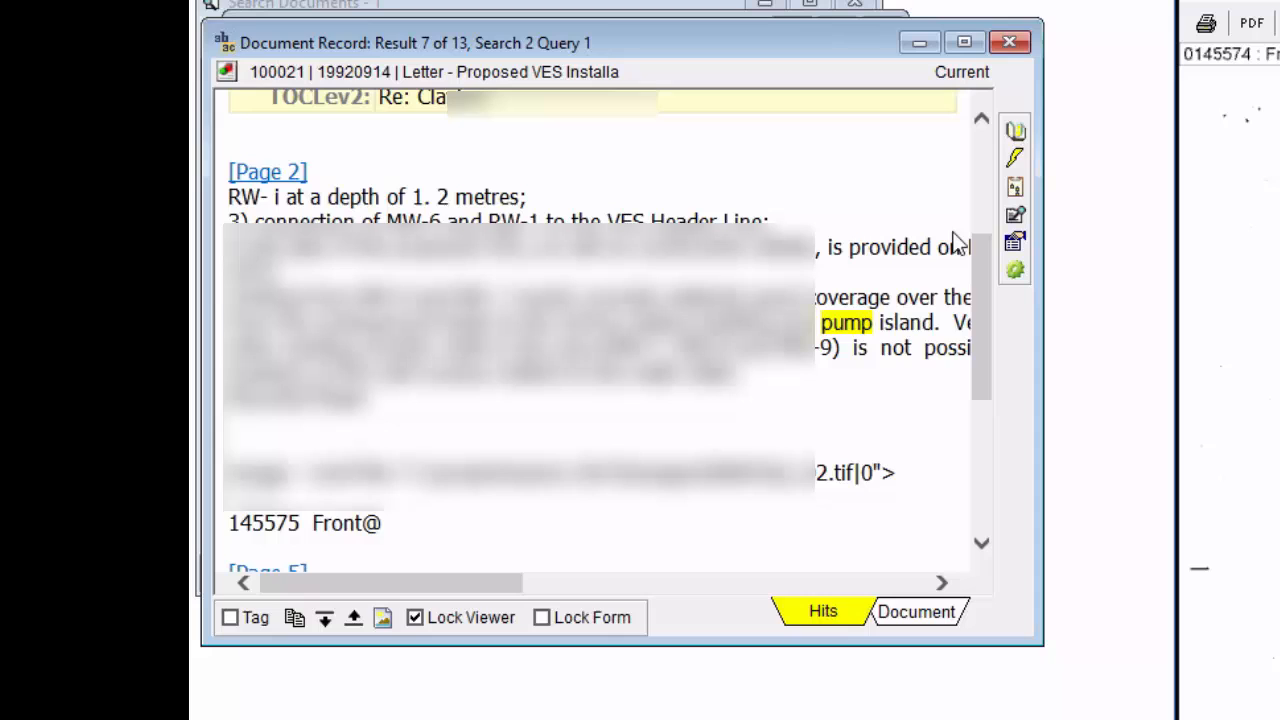
{"action": "left_click", "coordinate": [1010, 43]}
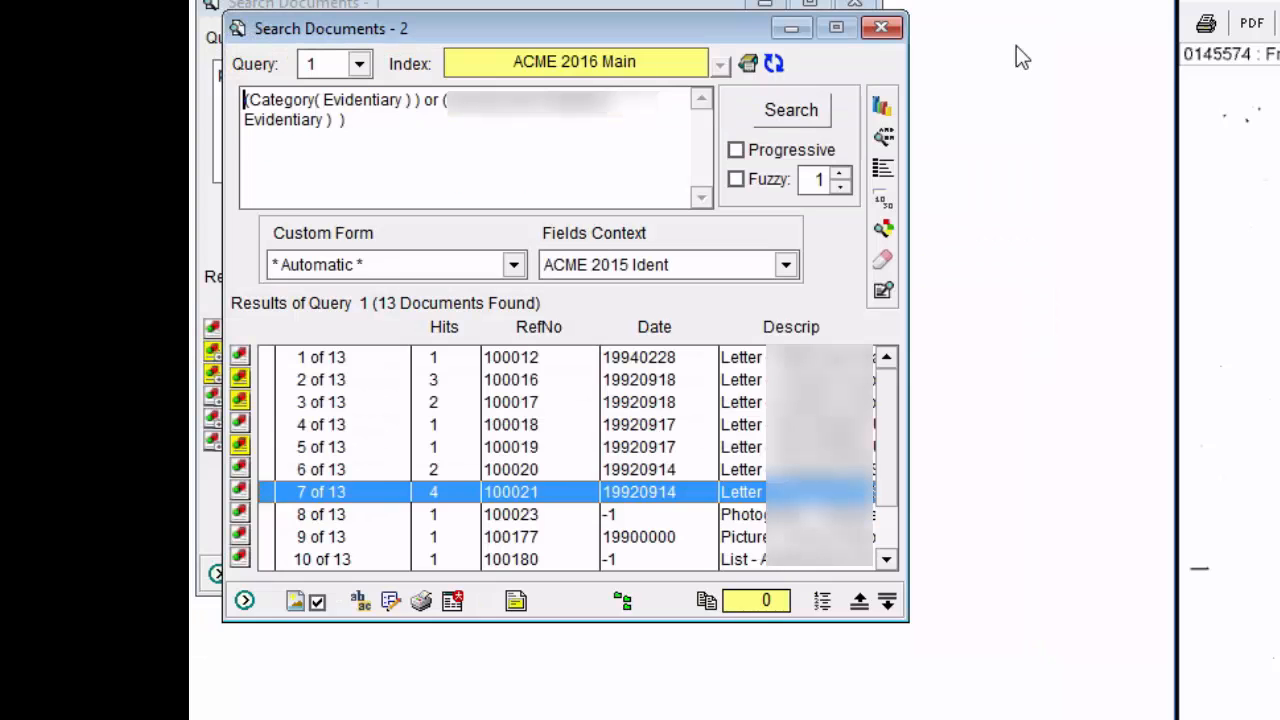
{"action": "left_click", "coordinate": [327, 448]}
{"action": "left_click", "coordinate": [360, 601]}
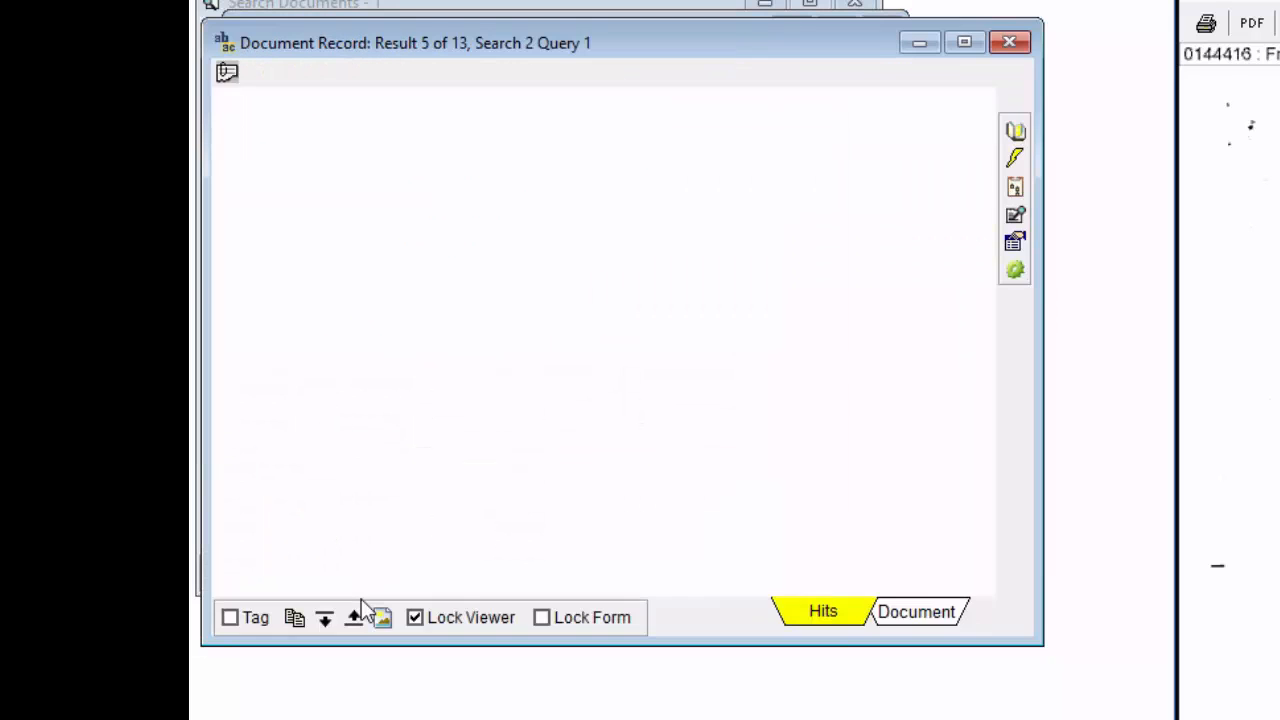
{"action": "left_click", "coordinate": [1009, 42]}
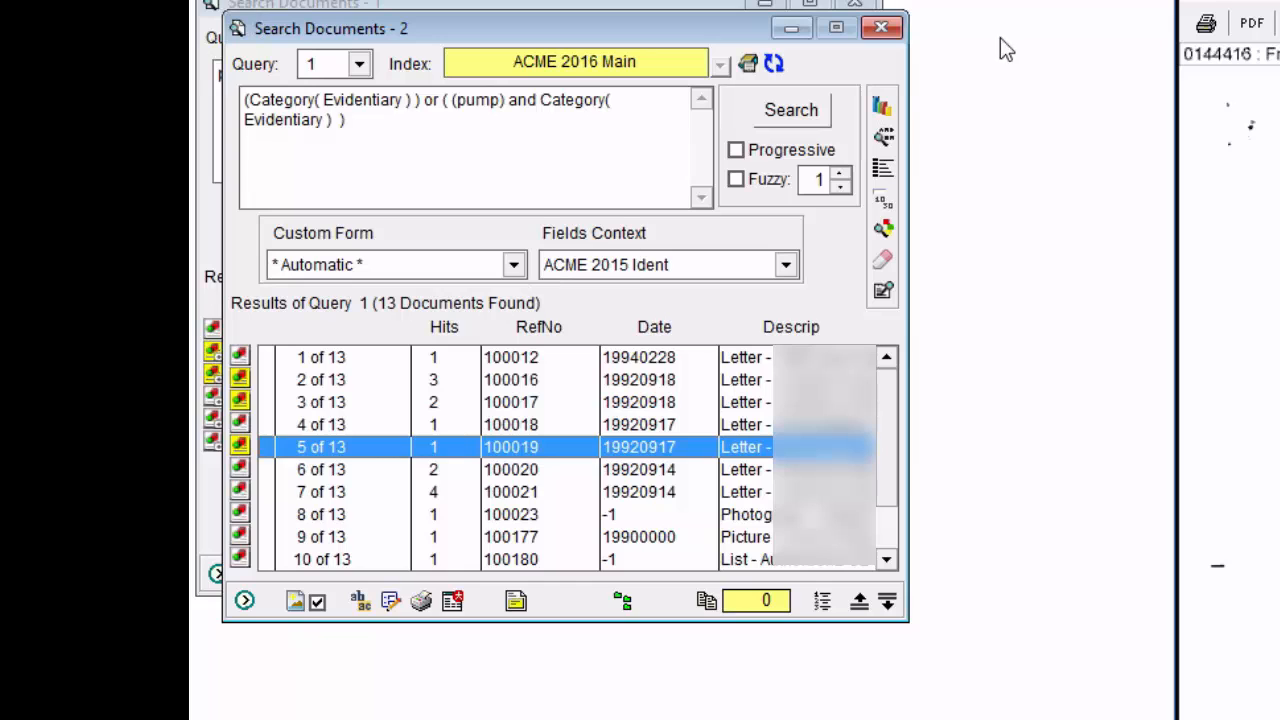
Close the grouped results, fetch the documents grouped with record 100021 once more, and close that window too.
{"action": "left_click", "coordinate": [881, 27]}
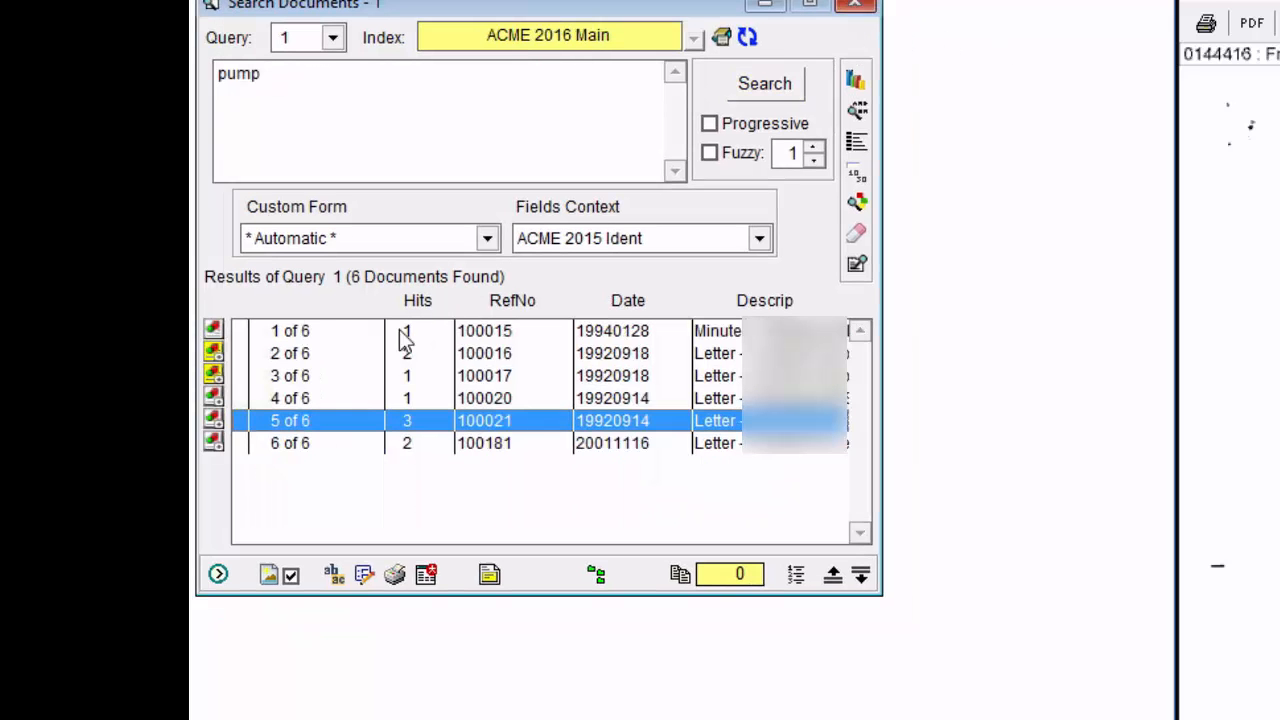
{"action": "left_click", "coordinate": [217, 424]}
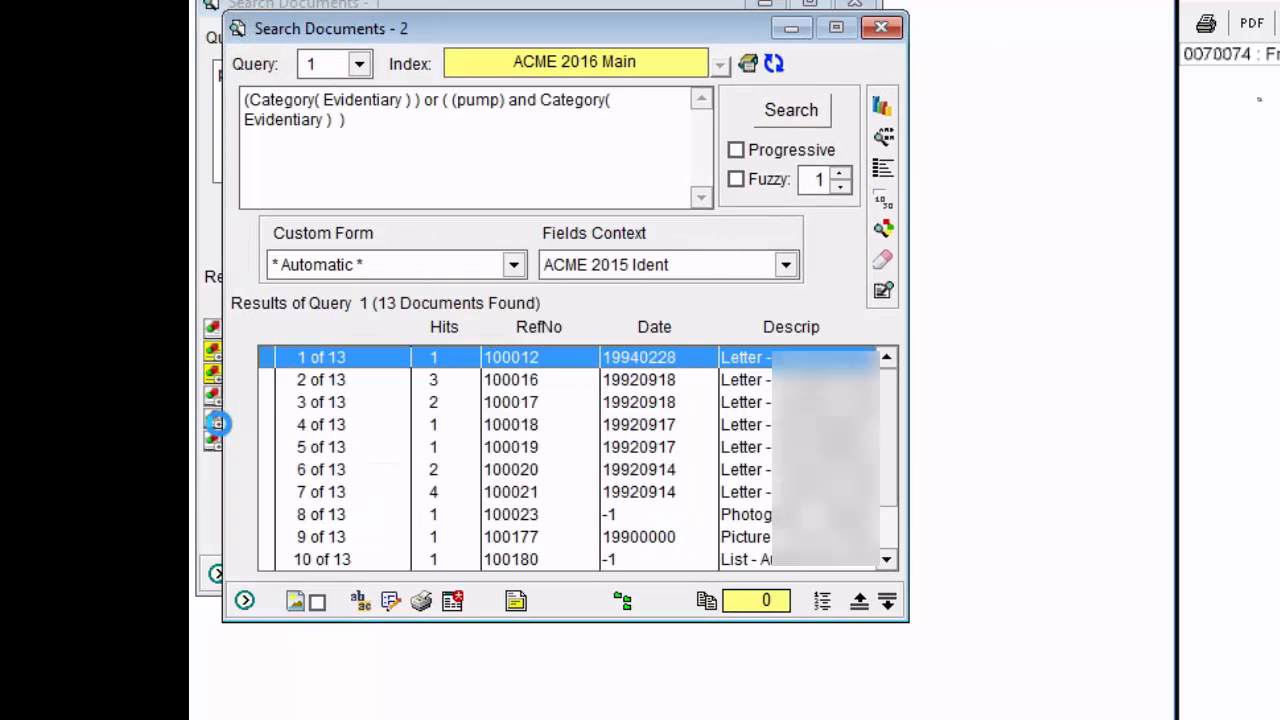
{"action": "left_click", "coordinate": [880, 27]}
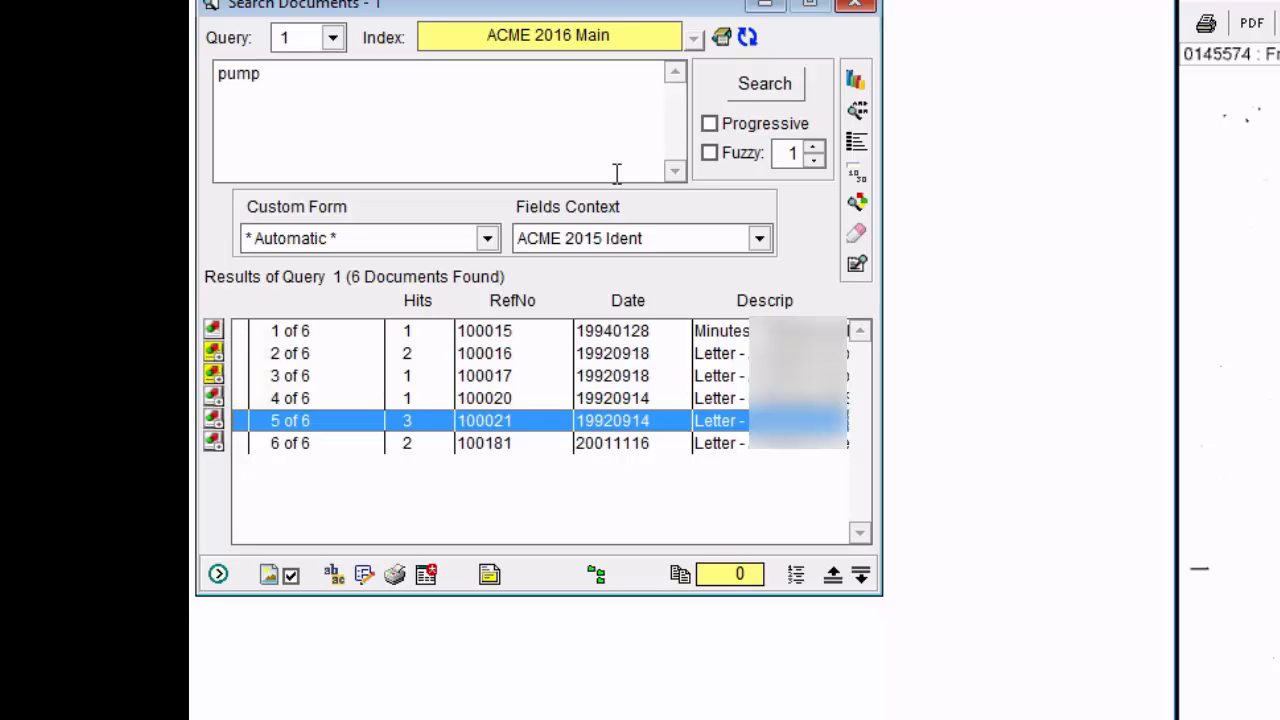
Replace the query with "cantel" and run the search in the ACME 2016 Main index.
{"action": "left_click_drag", "start_coordinate": [391, 120], "coordinate": [197, 60]}
{"action": "type", "text": "ca"}
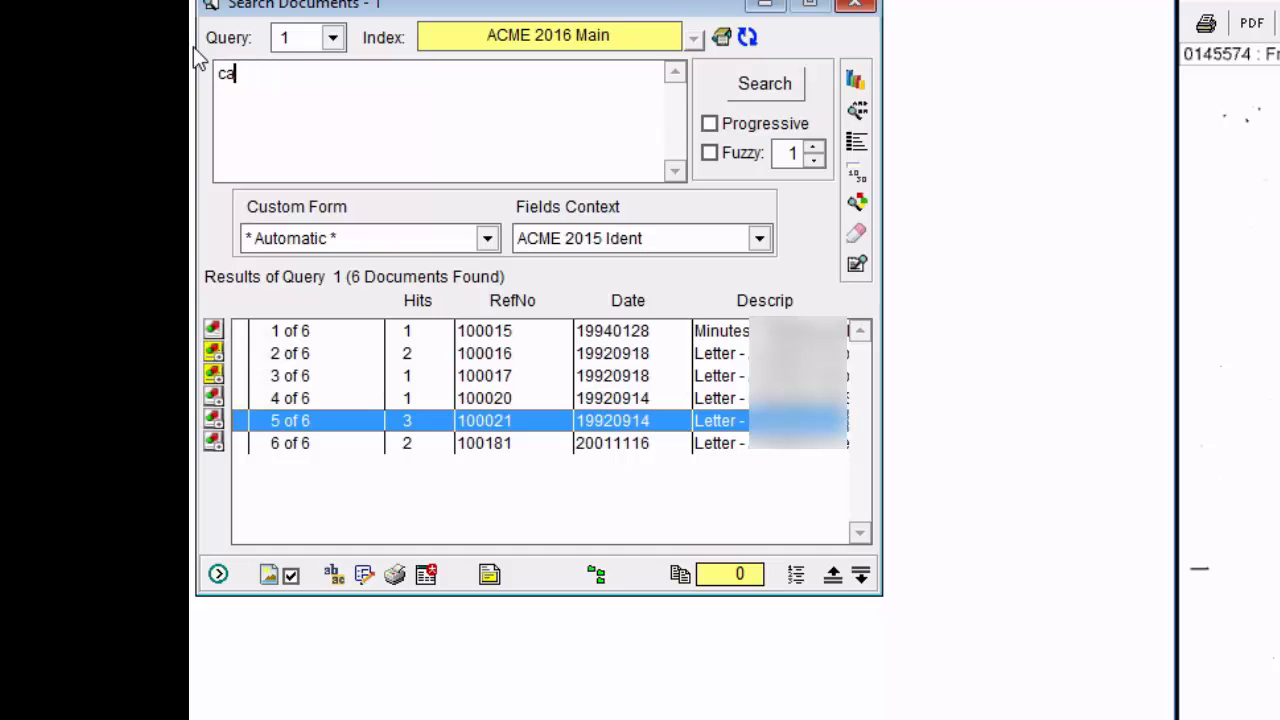
{"action": "type", "text": "ntel"}
{"action": "key", "text": "Return"}
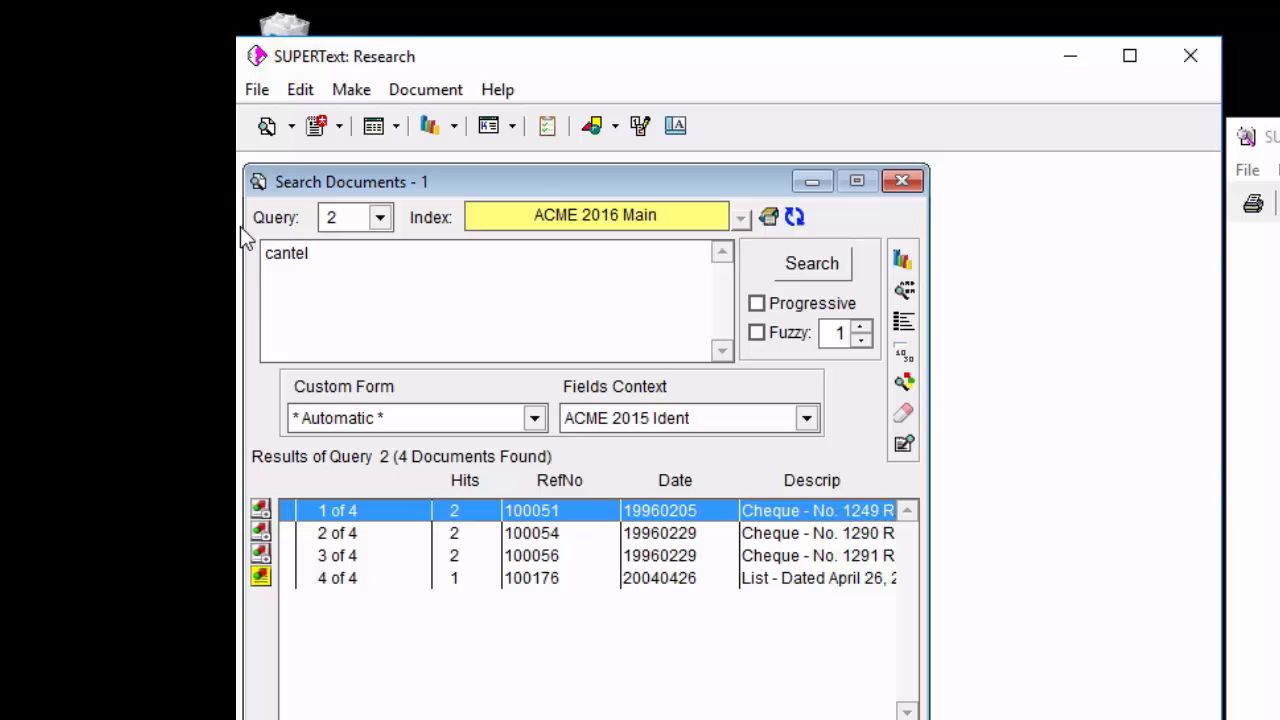
Fetch all documents in the same folder as record 100054 into a new search window.
{"action": "left_click", "coordinate": [310, 543]}
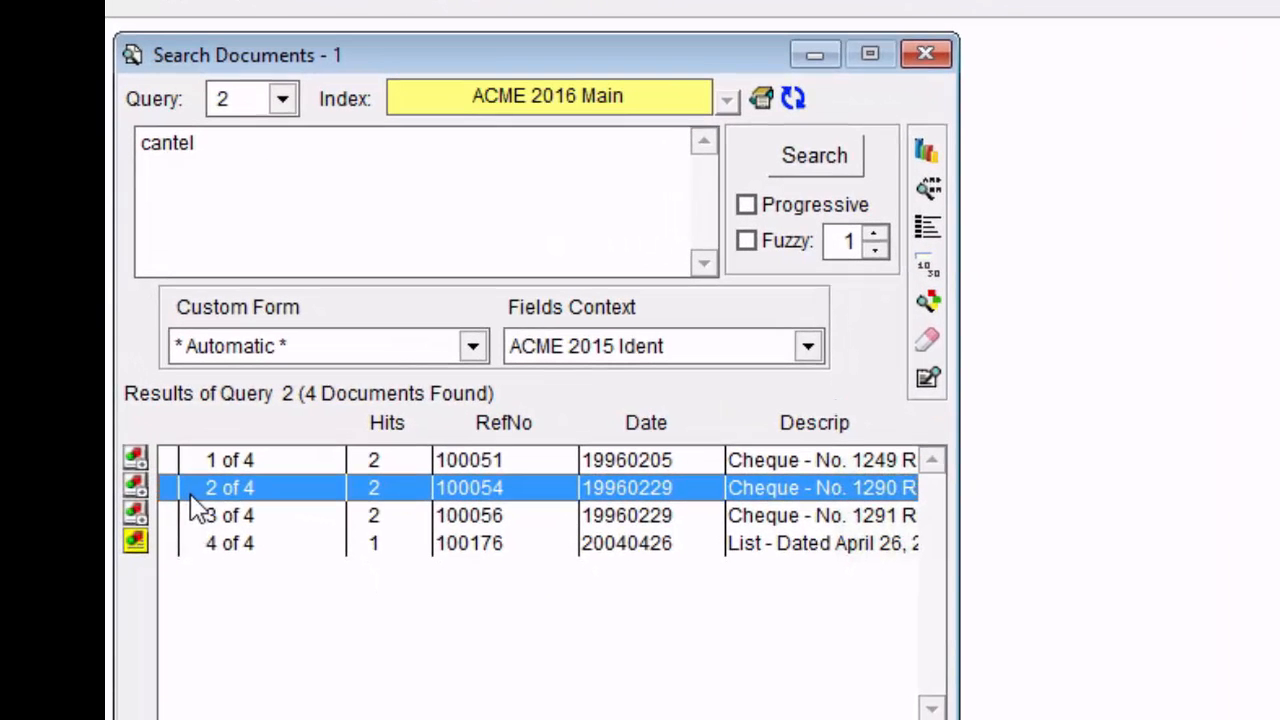
{"action": "right_click", "coordinate": [298, 516]}
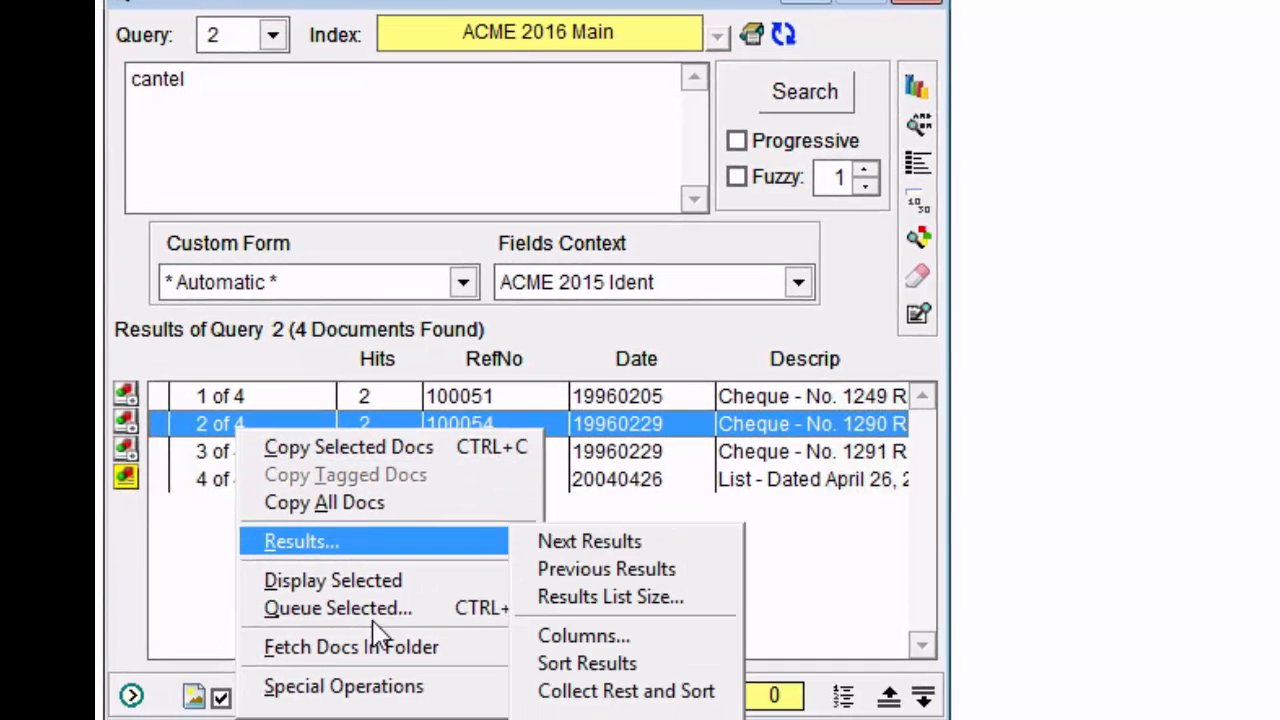
{"action": "mouse_move", "coordinate": [390, 712]}
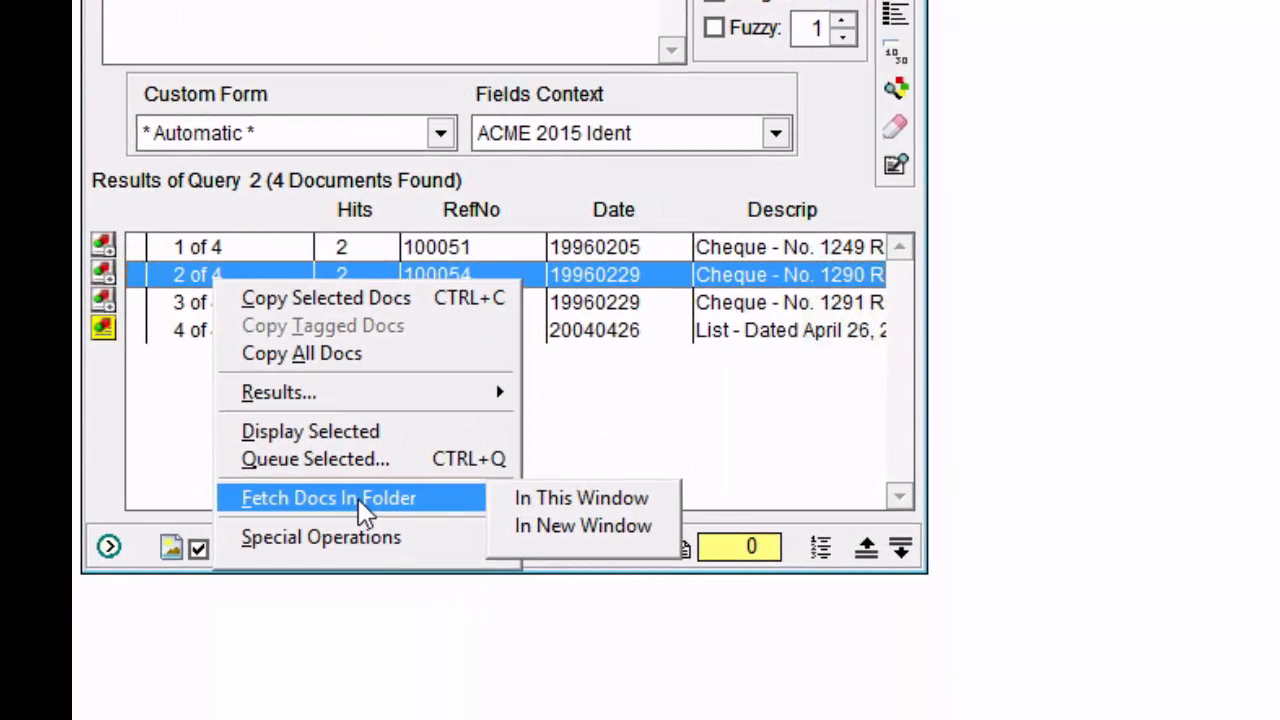
{"action": "left_click", "coordinate": [586, 525]}
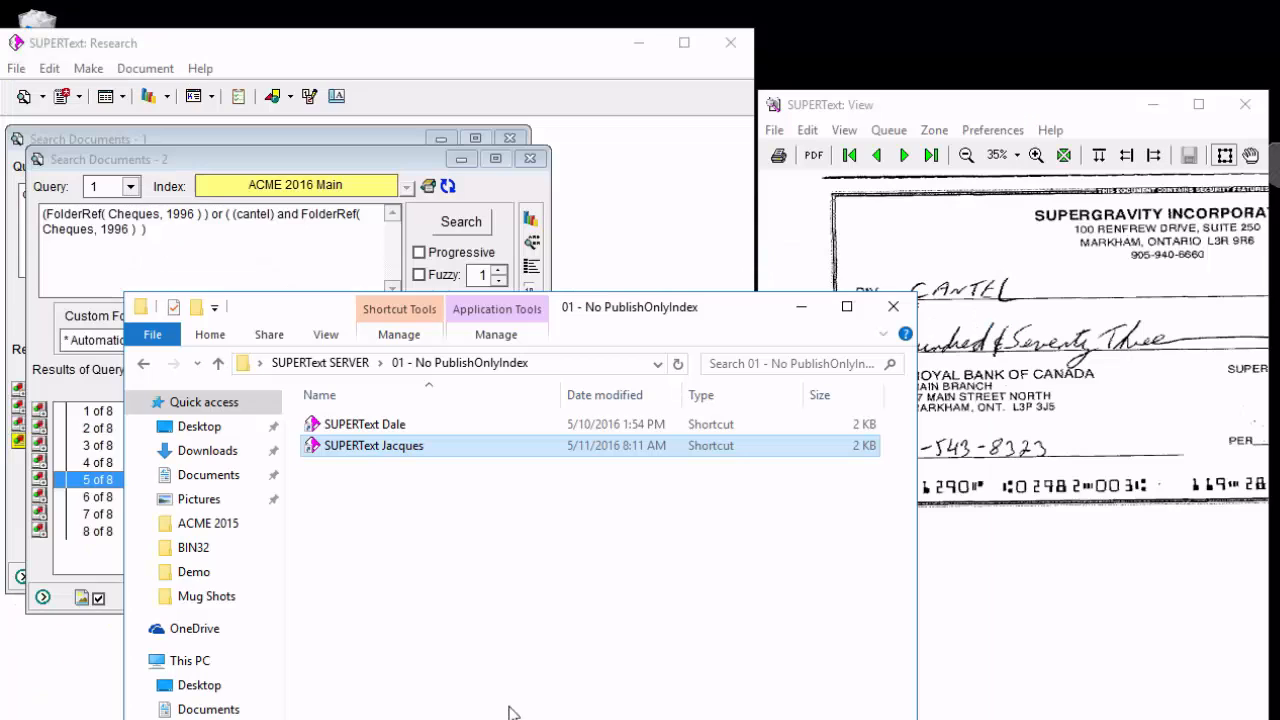
In File Explorer, open _startup.ST from the BIN32 shortcut in 07 - INI Files and examine the folder and document grouping field settings.
{"action": "left_click", "coordinate": [220, 364]}
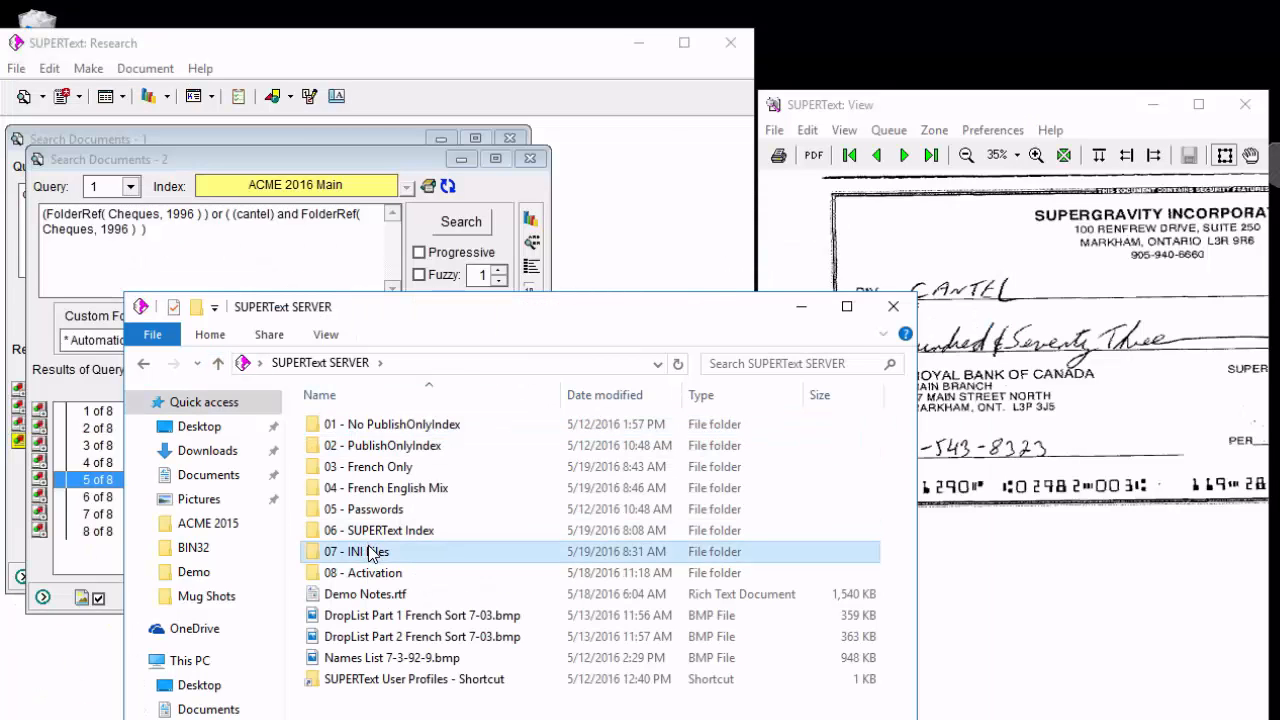
{"action": "double_click", "coordinate": [370, 551]}
{"action": "double_click", "coordinate": [357, 425]}
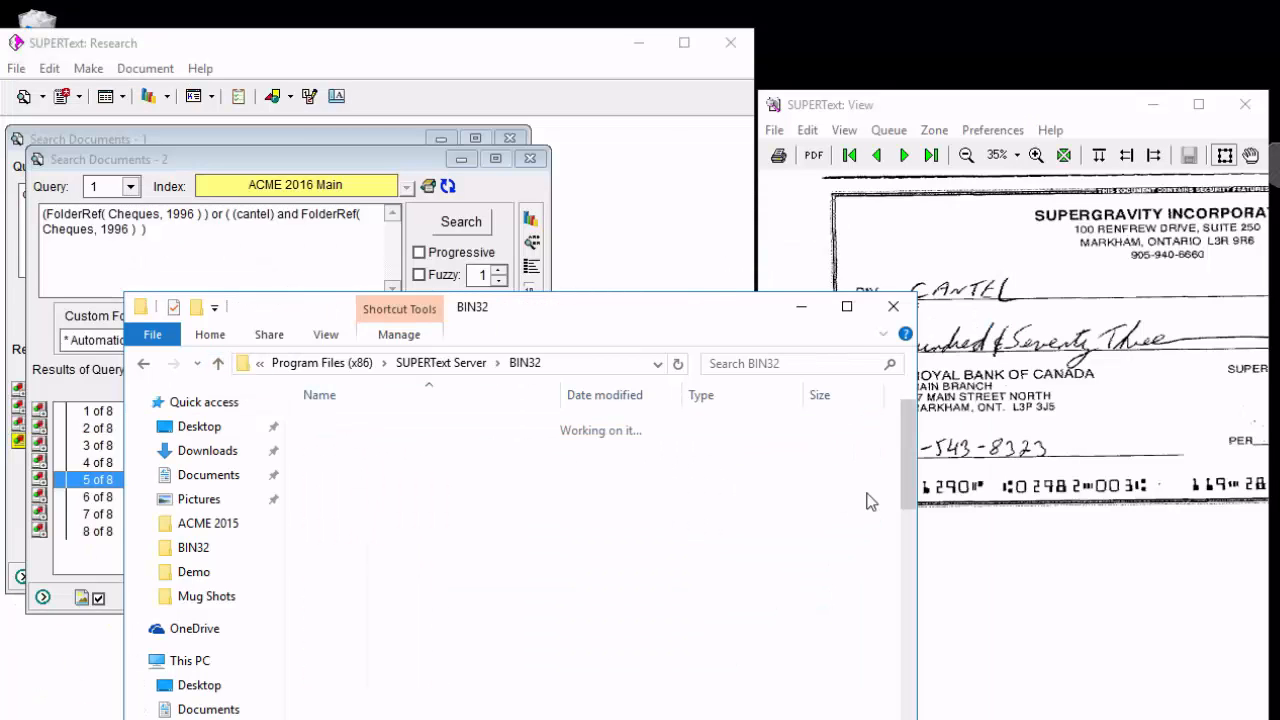
{"action": "scroll", "coordinate": [893, 606], "scroll_direction": "down", "scroll_amount": 5}
{"action": "scroll", "coordinate": [893, 606], "scroll_direction": "down", "scroll_amount": 1}
{"action": "scroll", "coordinate": [893, 600], "scroll_direction": "up", "scroll_amount": 3}
{"action": "scroll", "coordinate": [895, 568], "scroll_direction": "up", "scroll_amount": 1}
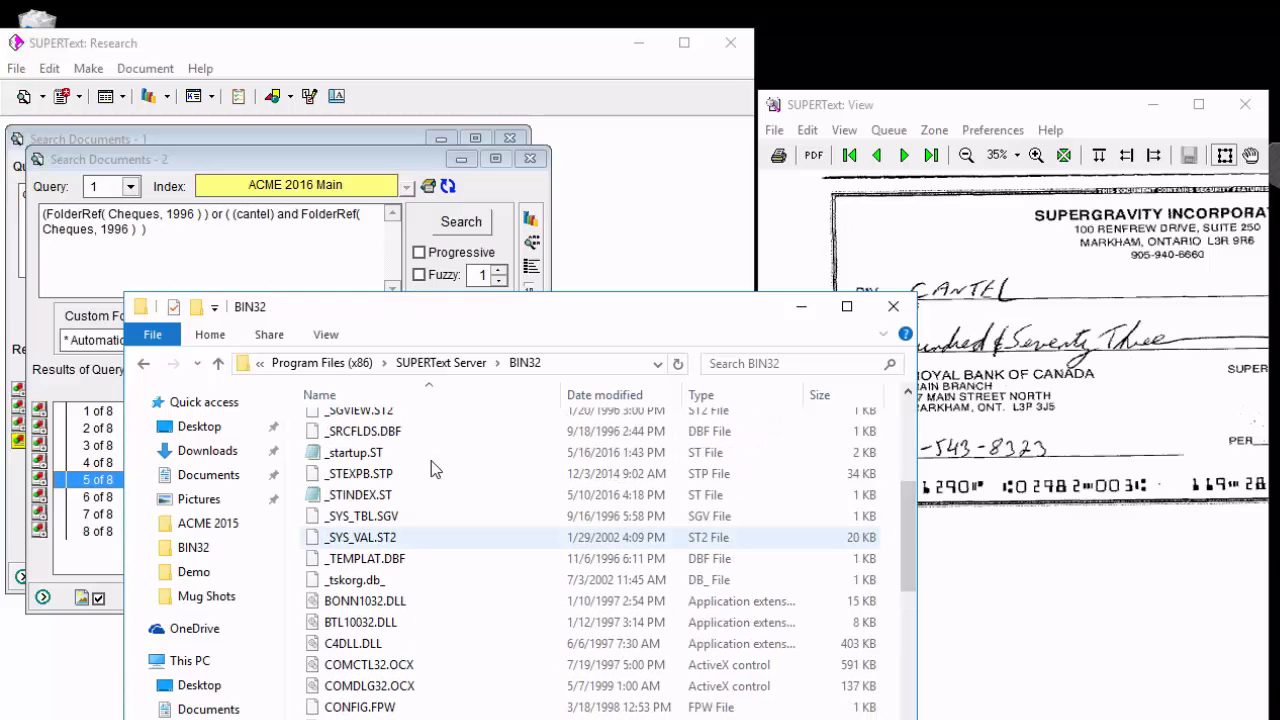
{"action": "double_click", "coordinate": [357, 437]}
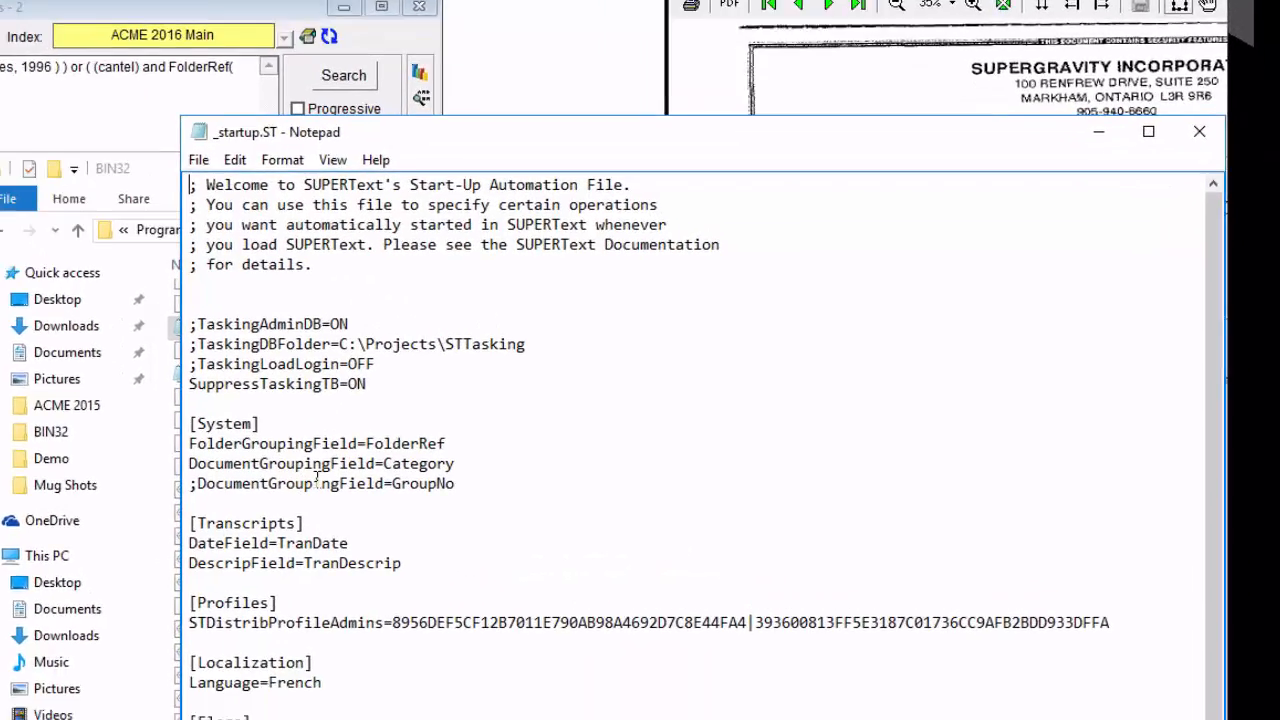
{"action": "left_click_drag", "start_coordinate": [206, 296], "coordinate": [14, 296]}
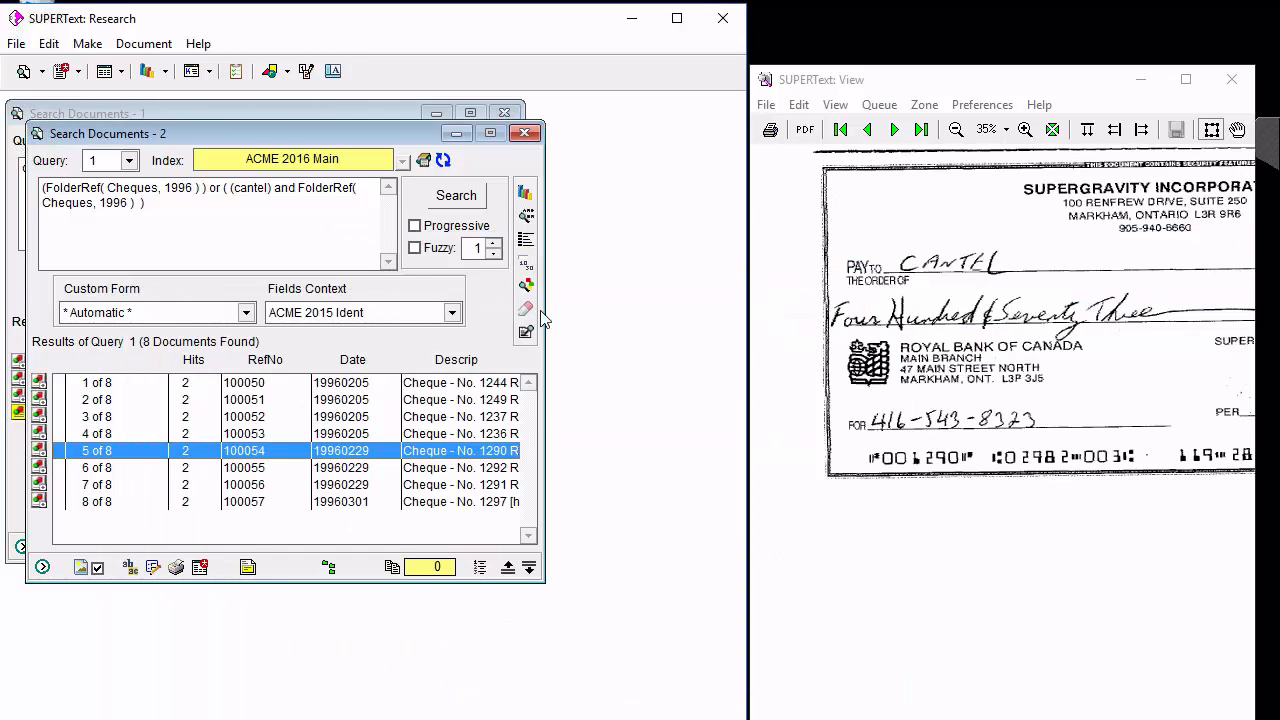
View the form and the document record hits of record 100054 in SUPERText, closing each one.
{"action": "left_click", "coordinate": [153, 568]}
{"action": "left_click", "coordinate": [520, 147]}
{"action": "left_click", "coordinate": [131, 567]}
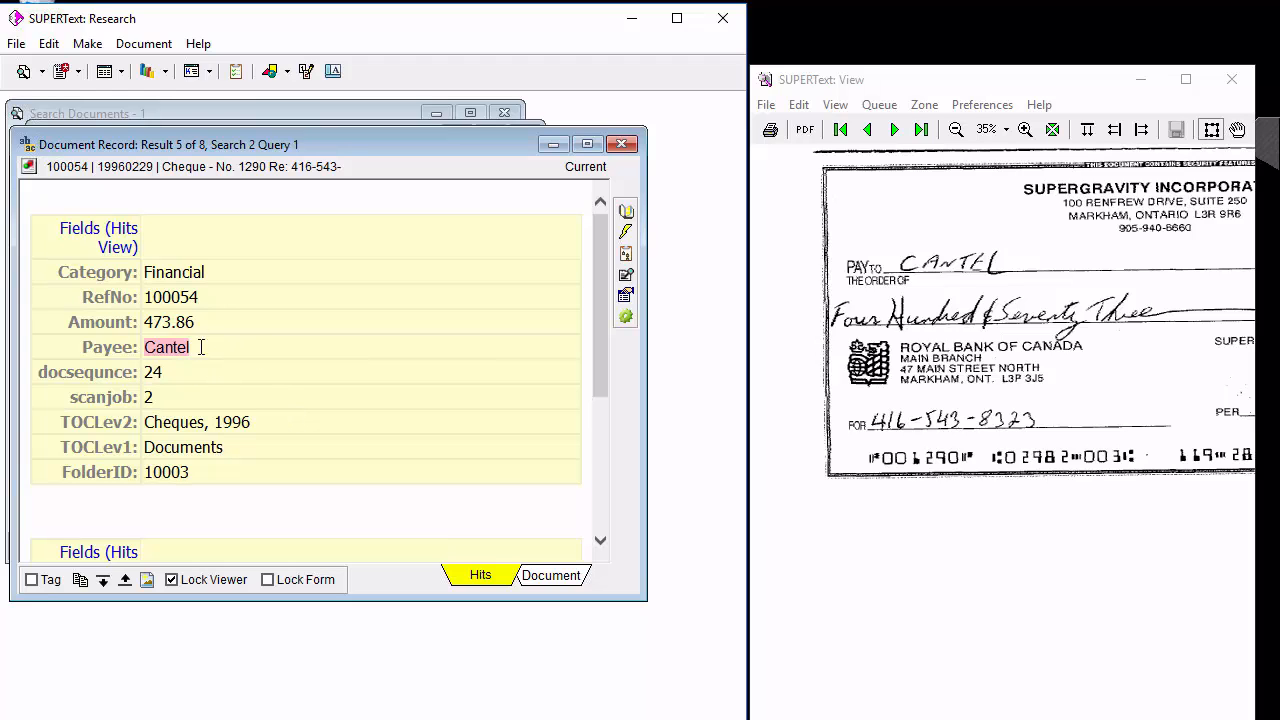
{"action": "left_click", "coordinate": [621, 144]}
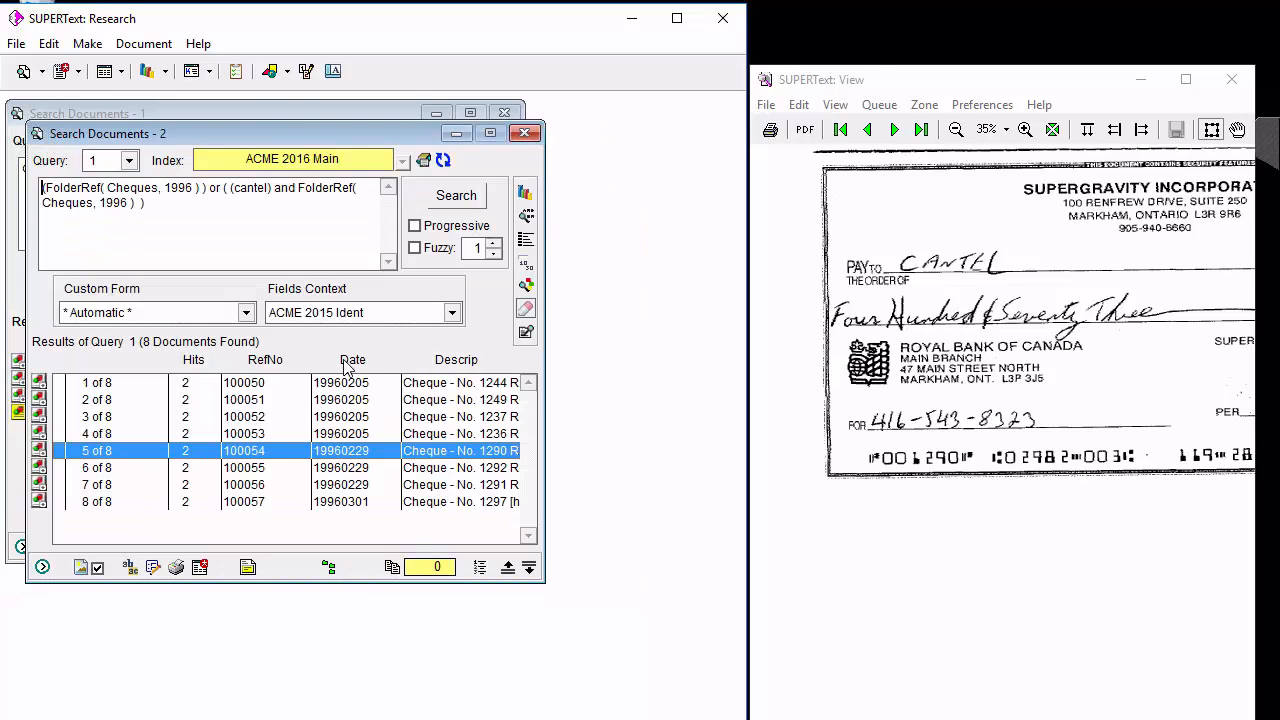
Examine the search hits in the document record of 100050, the first fetched result, and close it.
{"action": "left_click", "coordinate": [220, 384]}
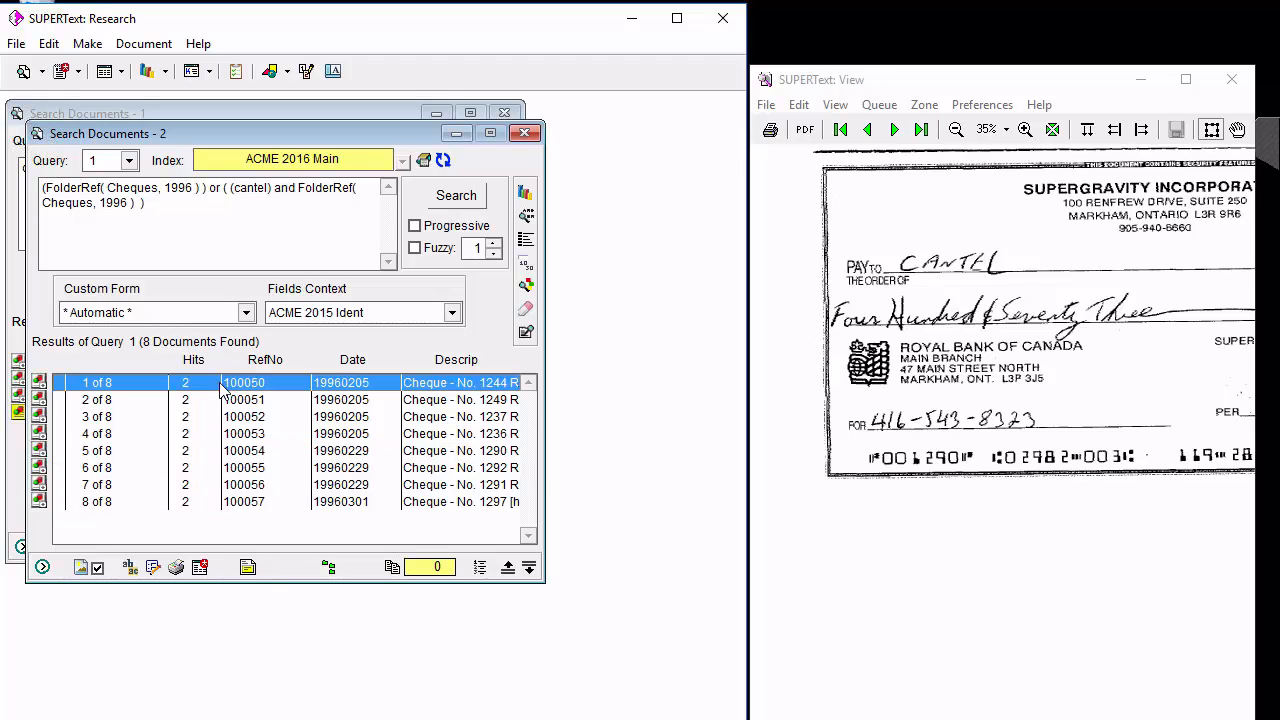
{"action": "left_click", "coordinate": [132, 567]}
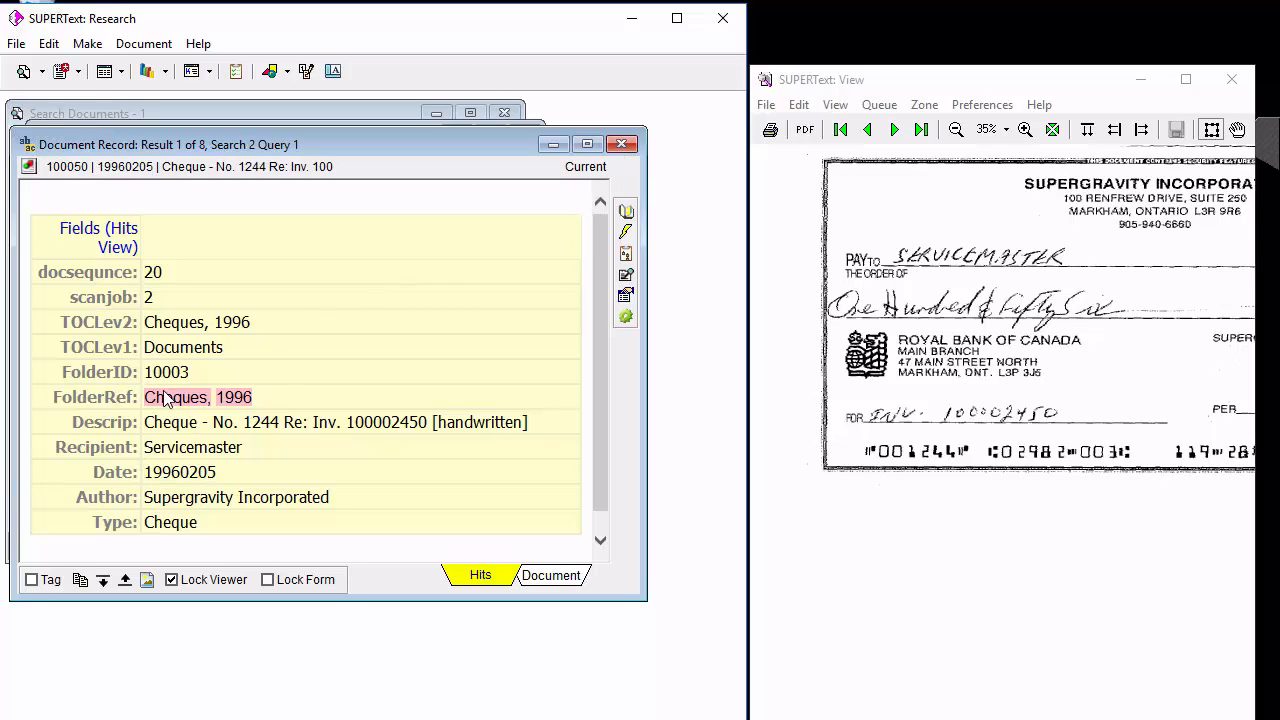
{"action": "left_click", "coordinate": [621, 144]}
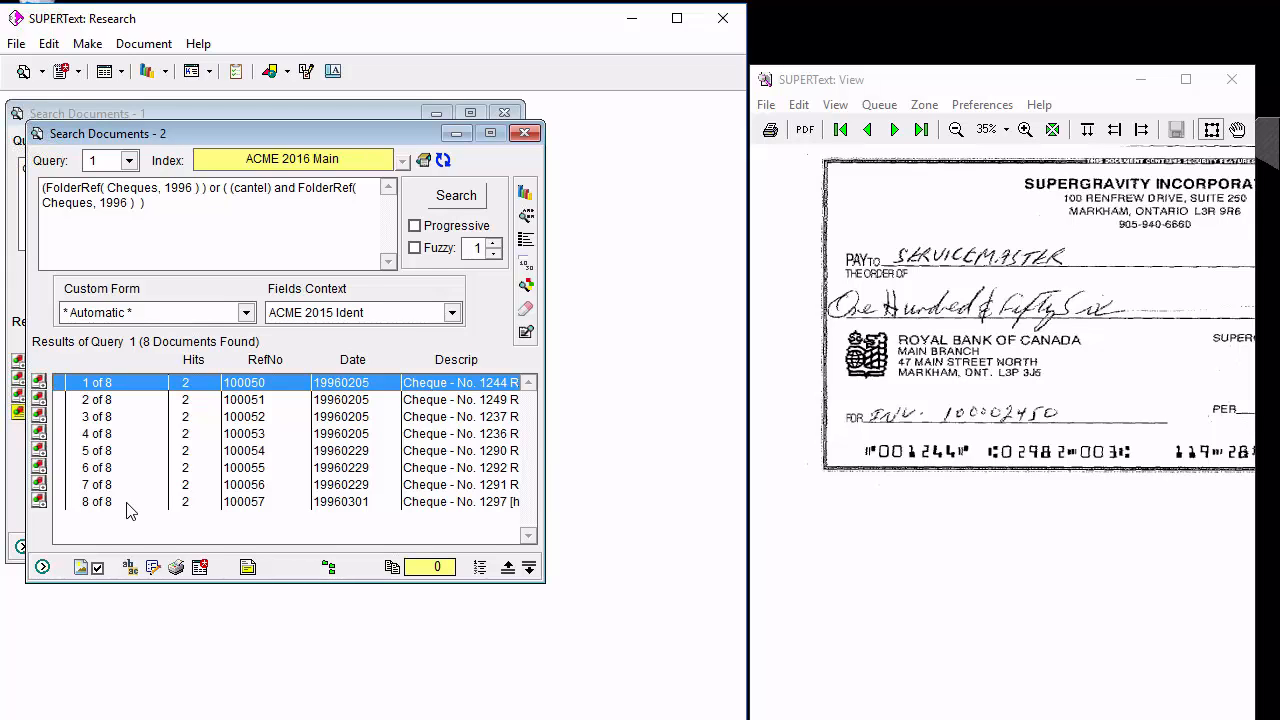
Fetch the documents in record 100054's folder into a new window once more and close both search windows.
{"action": "right_click", "coordinate": [72, 380]}
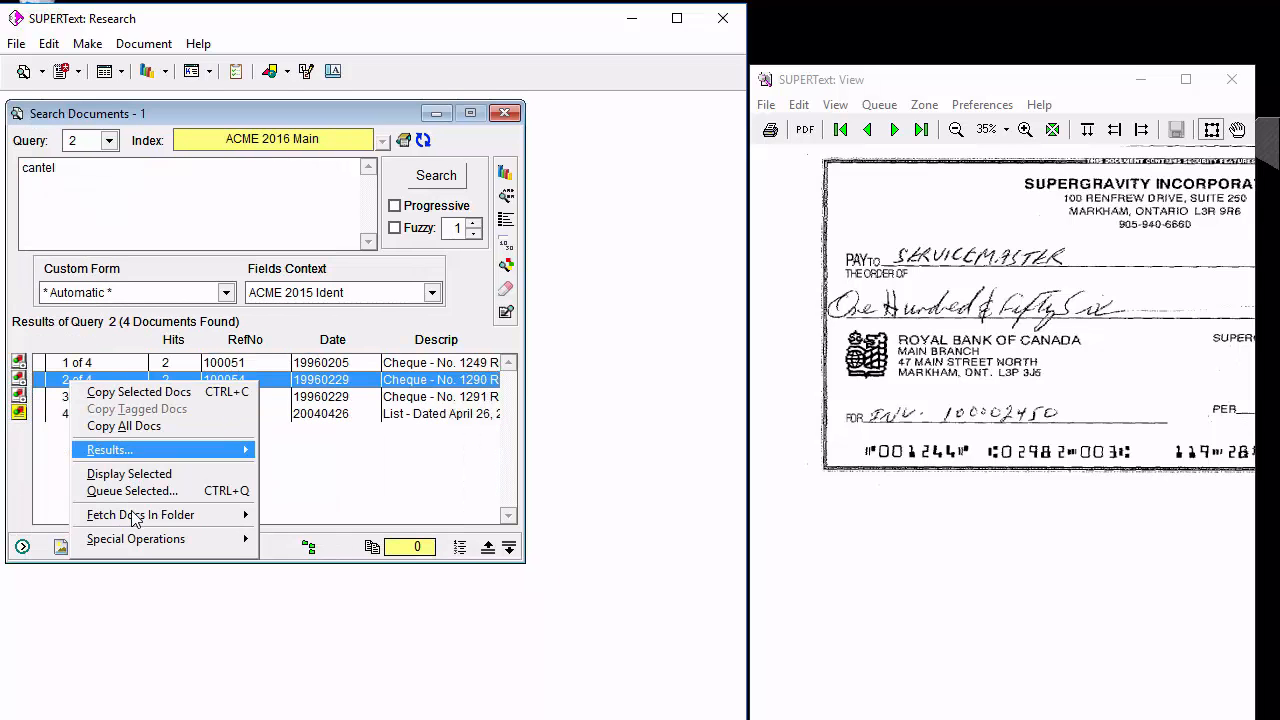
{"action": "mouse_move", "coordinate": [135, 515]}
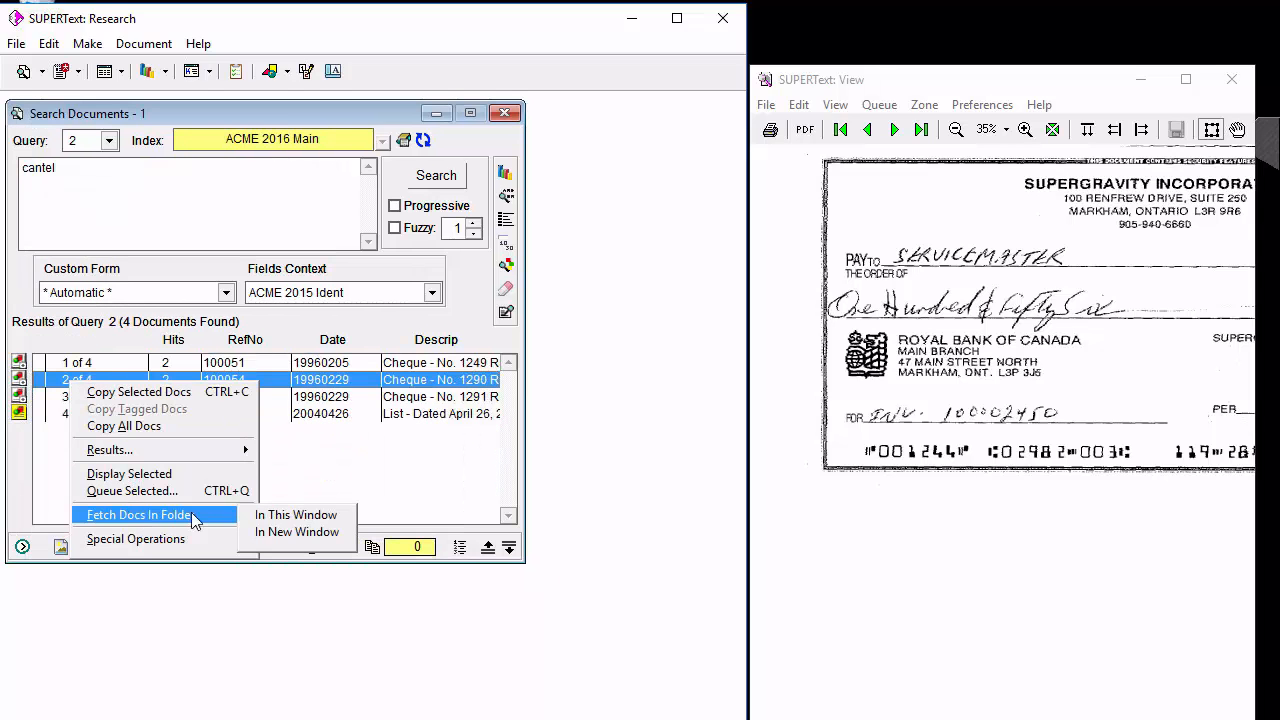
{"action": "left_click", "coordinate": [296, 531]}
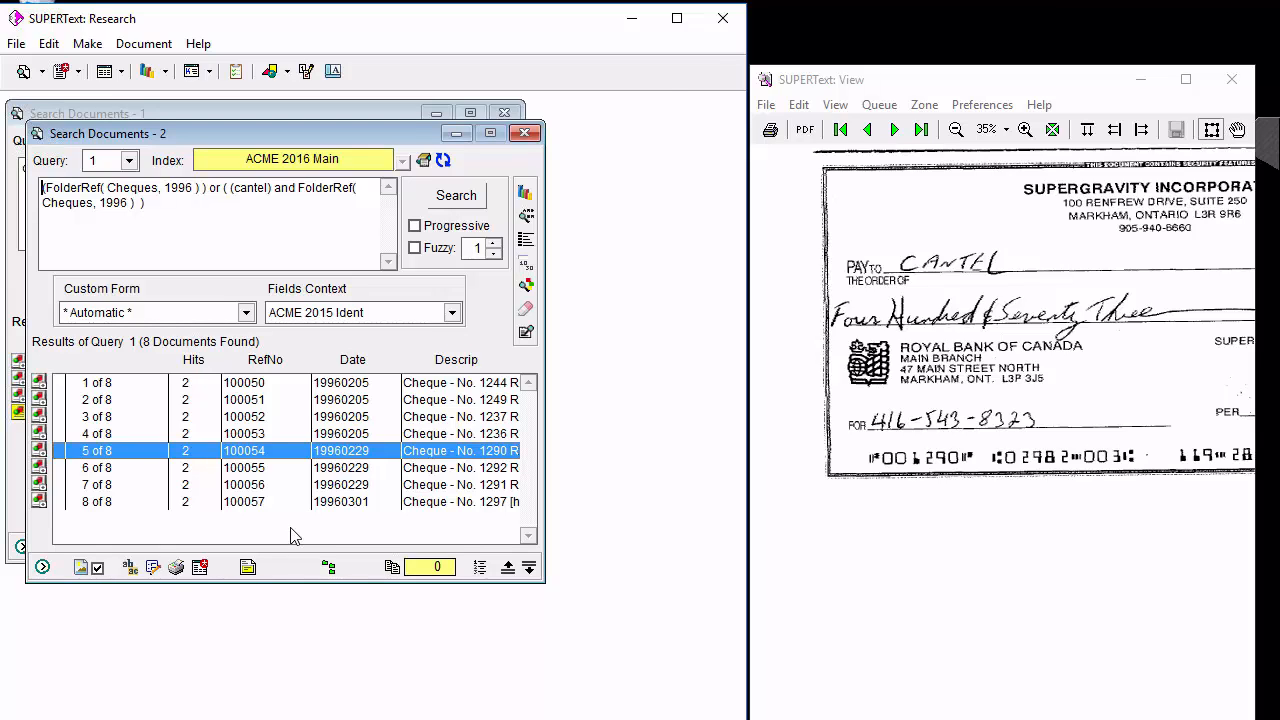
{"action": "left_click", "coordinate": [525, 133]}
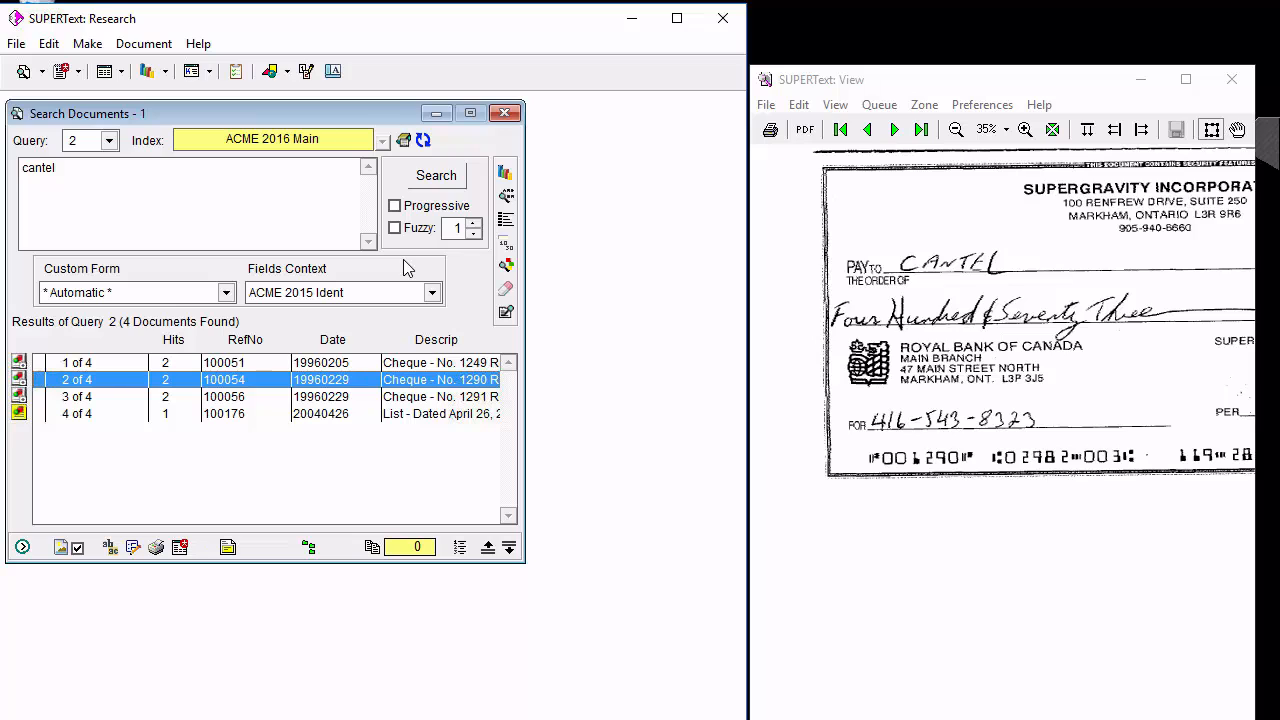
{"action": "left_click", "coordinate": [504, 113]}
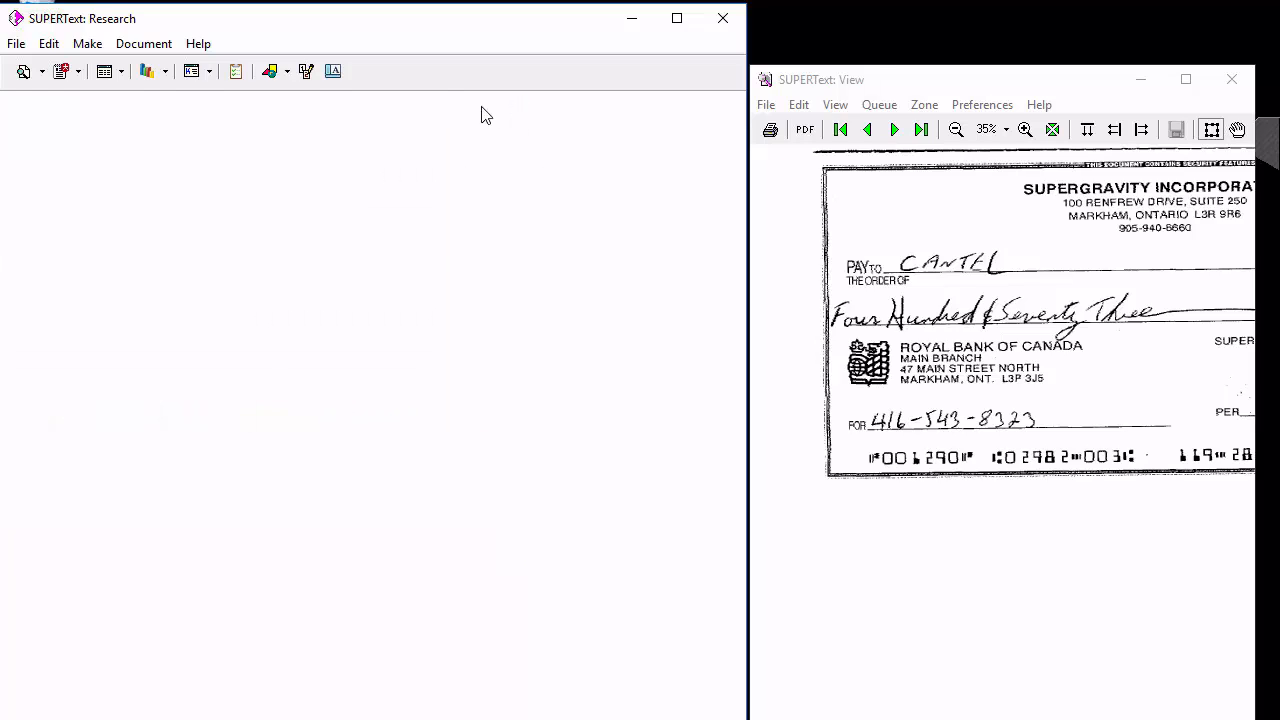
Open a new document search window and restore the macros from Main Macros.FKY in the ACME 2015 folder.
{"action": "left_click", "coordinate": [41, 72]}
{"action": "left_click", "coordinate": [85, 94]}
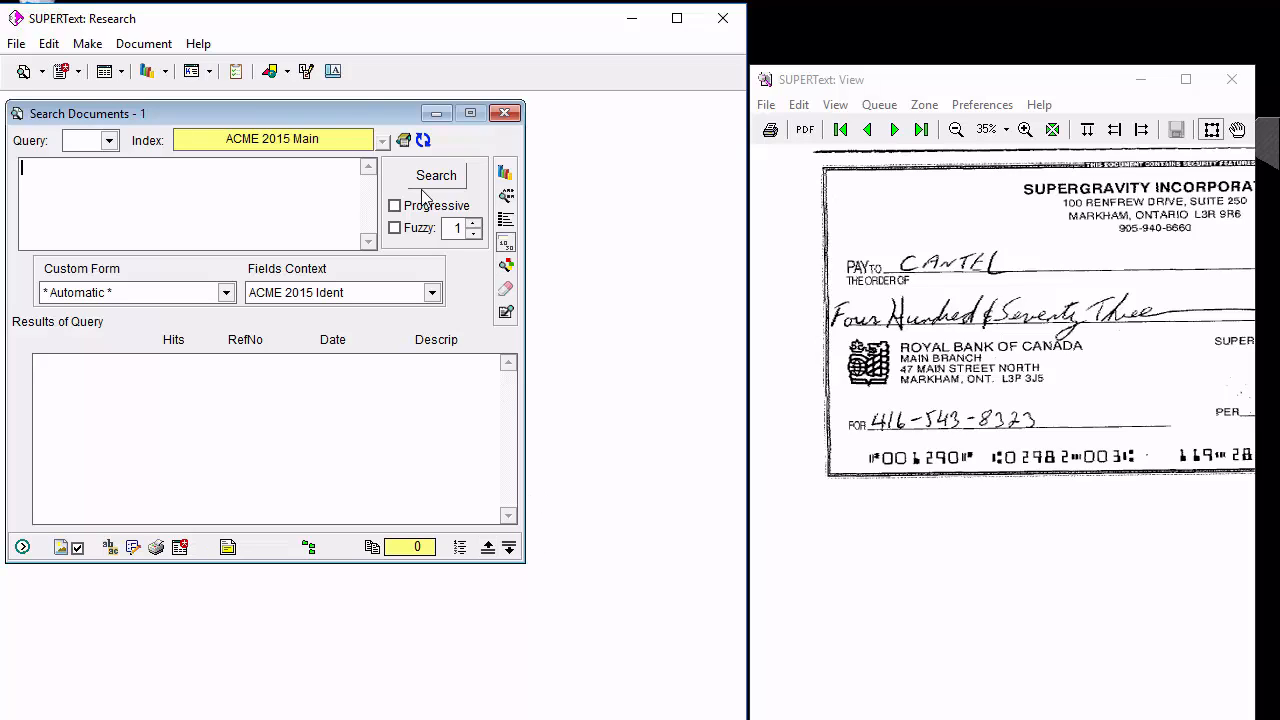
{"action": "left_click", "coordinate": [15, 45]}
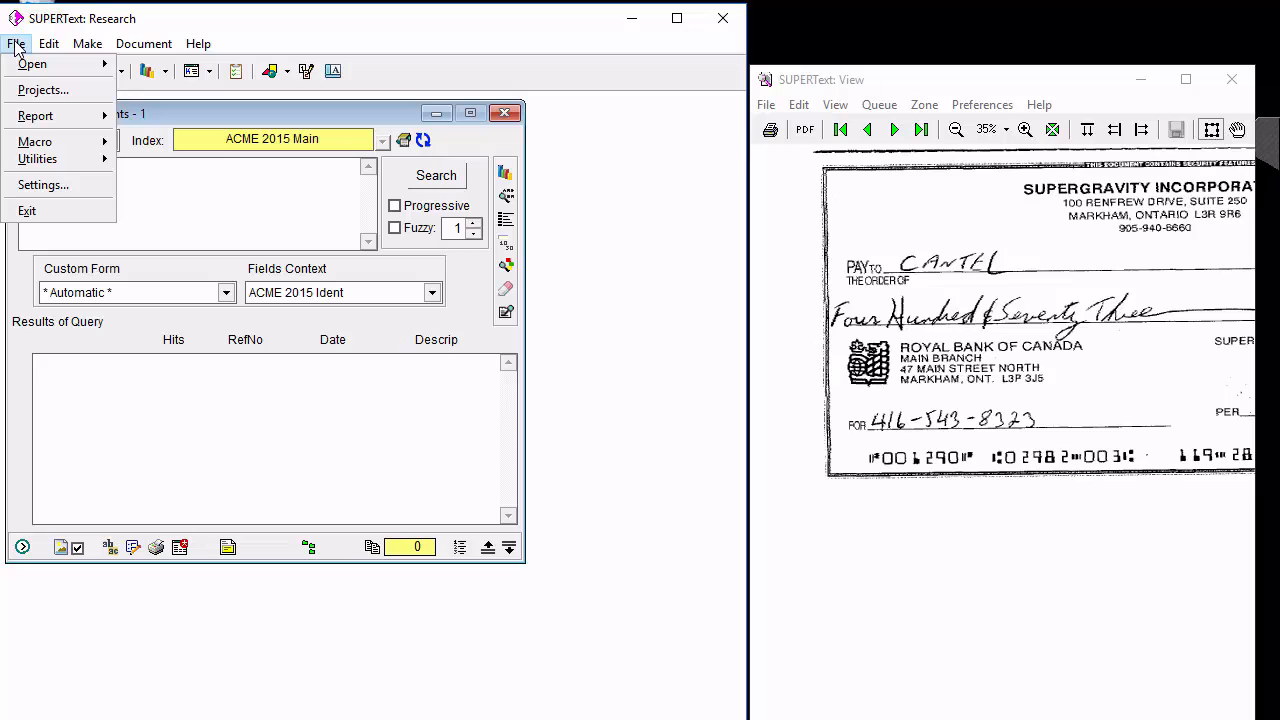
{"action": "mouse_move", "coordinate": [71, 147]}
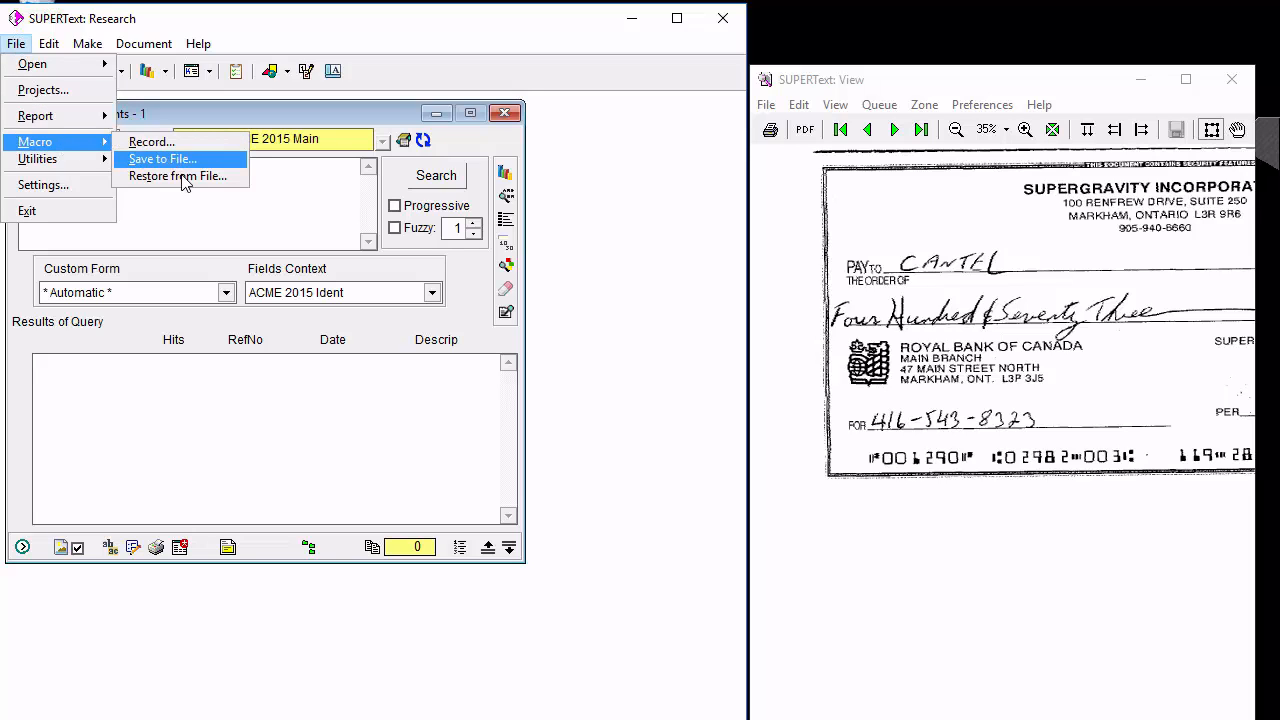
{"action": "left_click", "coordinate": [177, 176]}
{"action": "scroll", "coordinate": [342, 384], "scroll_direction": "down", "scroll_amount": 4}
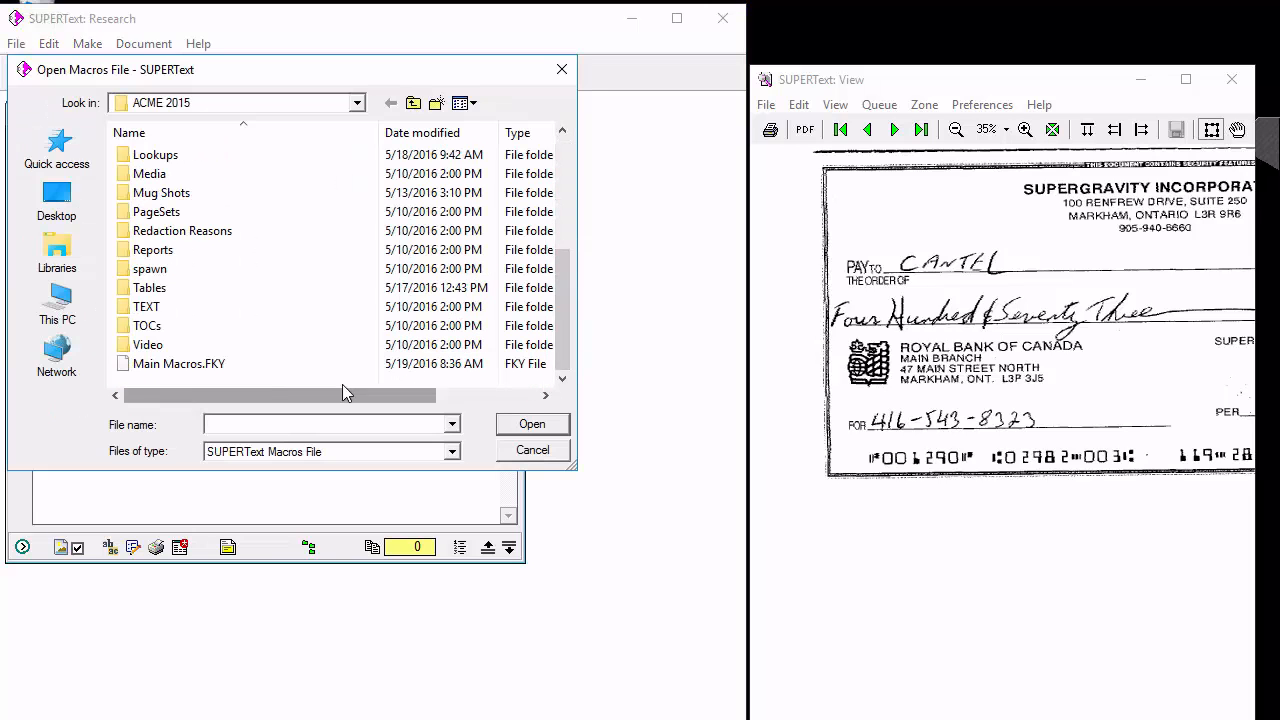
{"action": "double_click", "coordinate": [232, 367]}
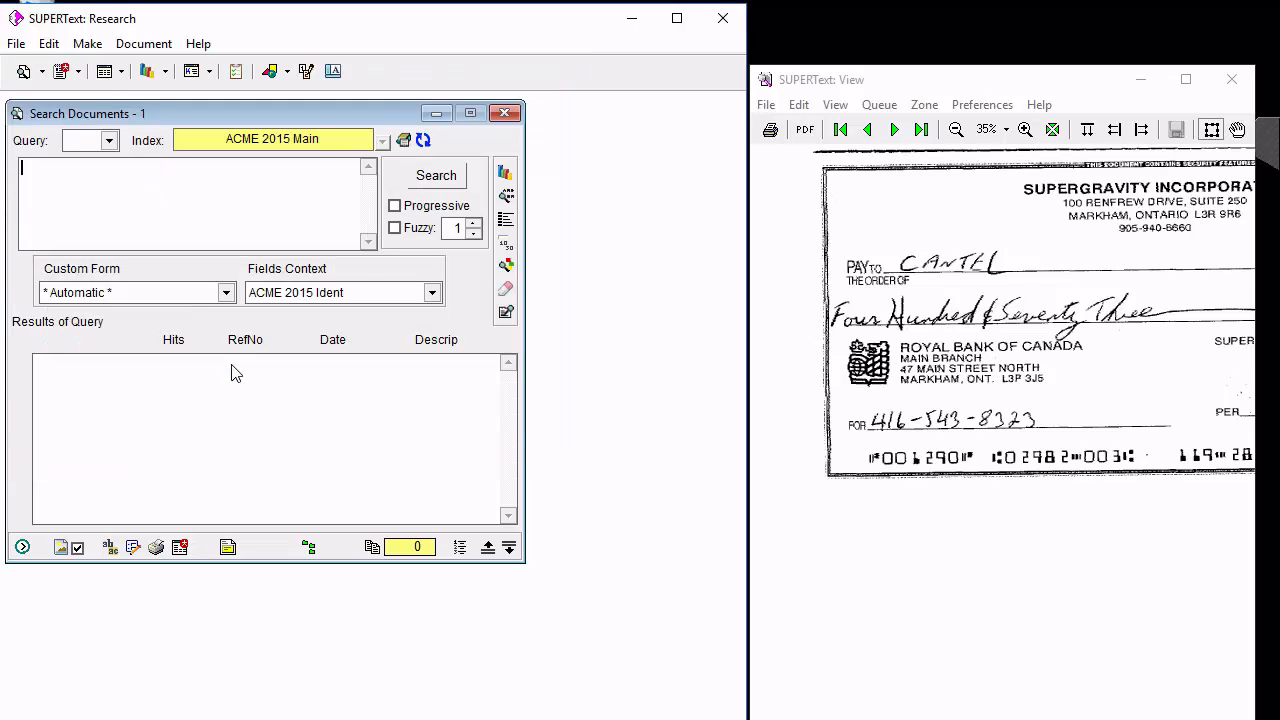
Run the macro query DocRecType( scanned ) in ACME 2015 Main and make the results into the table gaps.dbf.
{"action": "key", "text": "F2"}
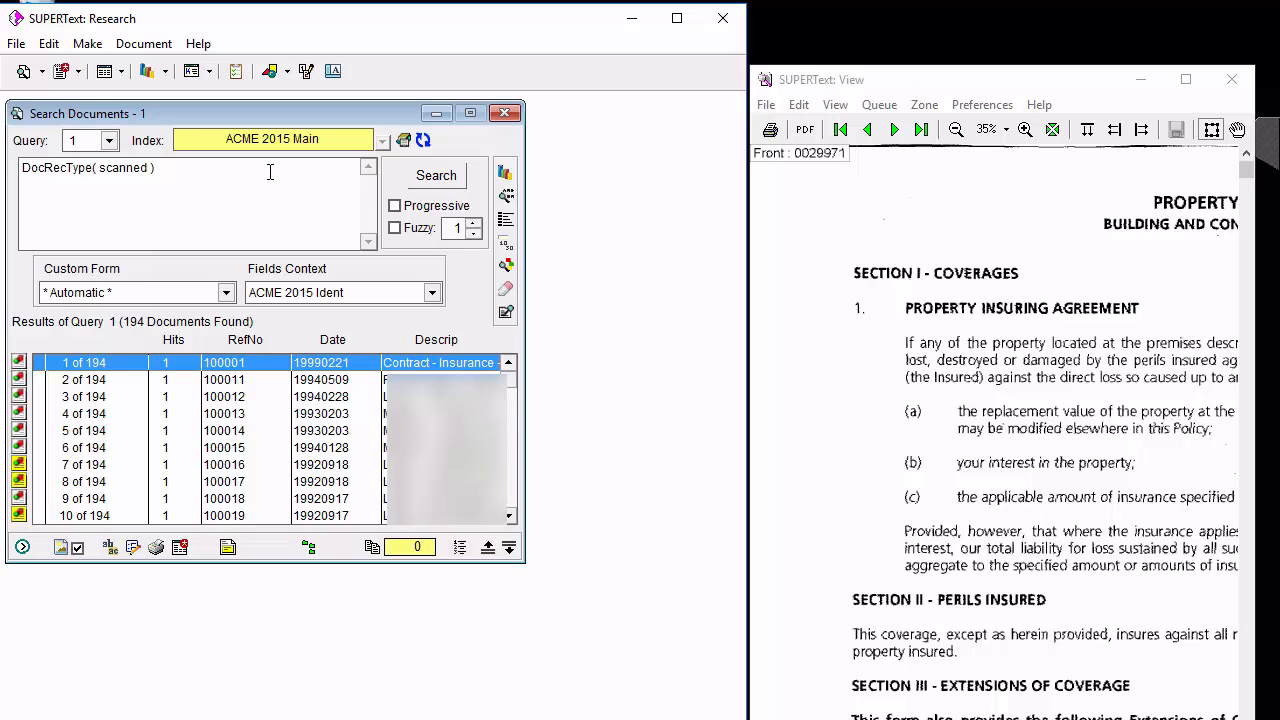
{"action": "left_click", "coordinate": [181, 548]}
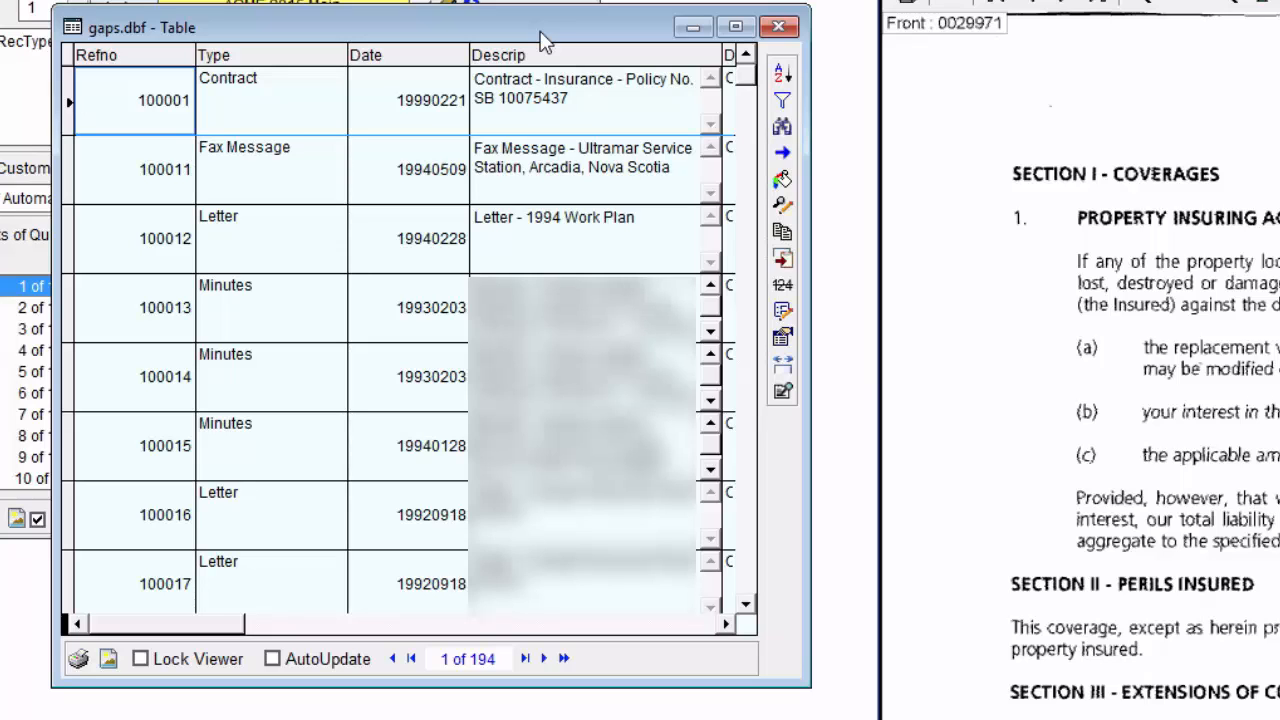
Sort gaps.dbf by Refno and check the refno column for duplicates or gaps counting by 1, closing the report and table.
{"action": "left_click", "coordinate": [104, 68]}
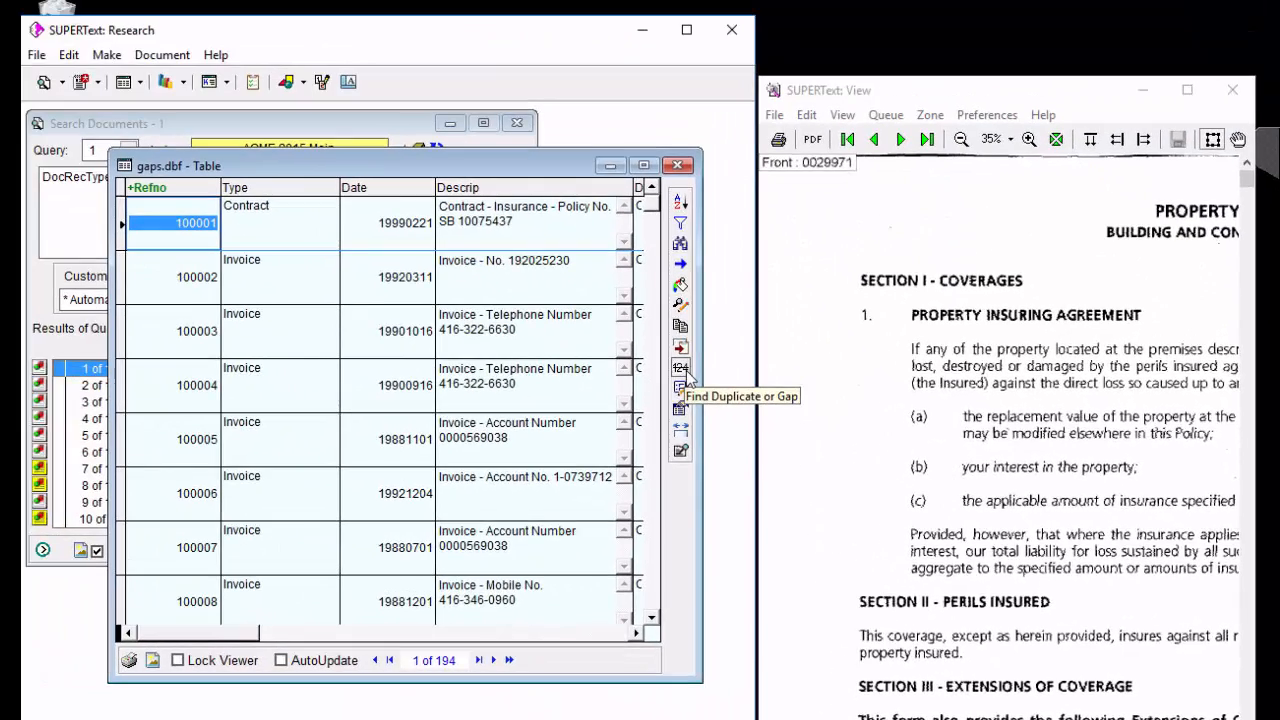
{"action": "left_click", "coordinate": [681, 368]}
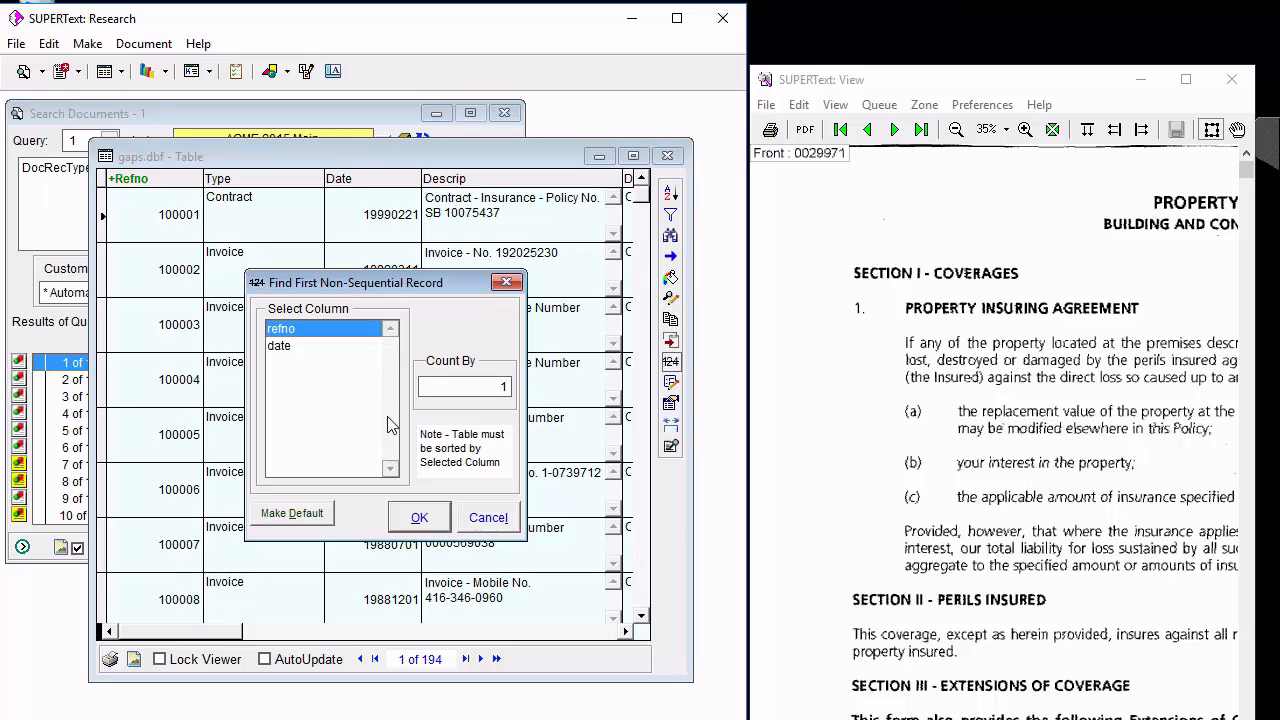
{"action": "left_click", "coordinate": [419, 518]}
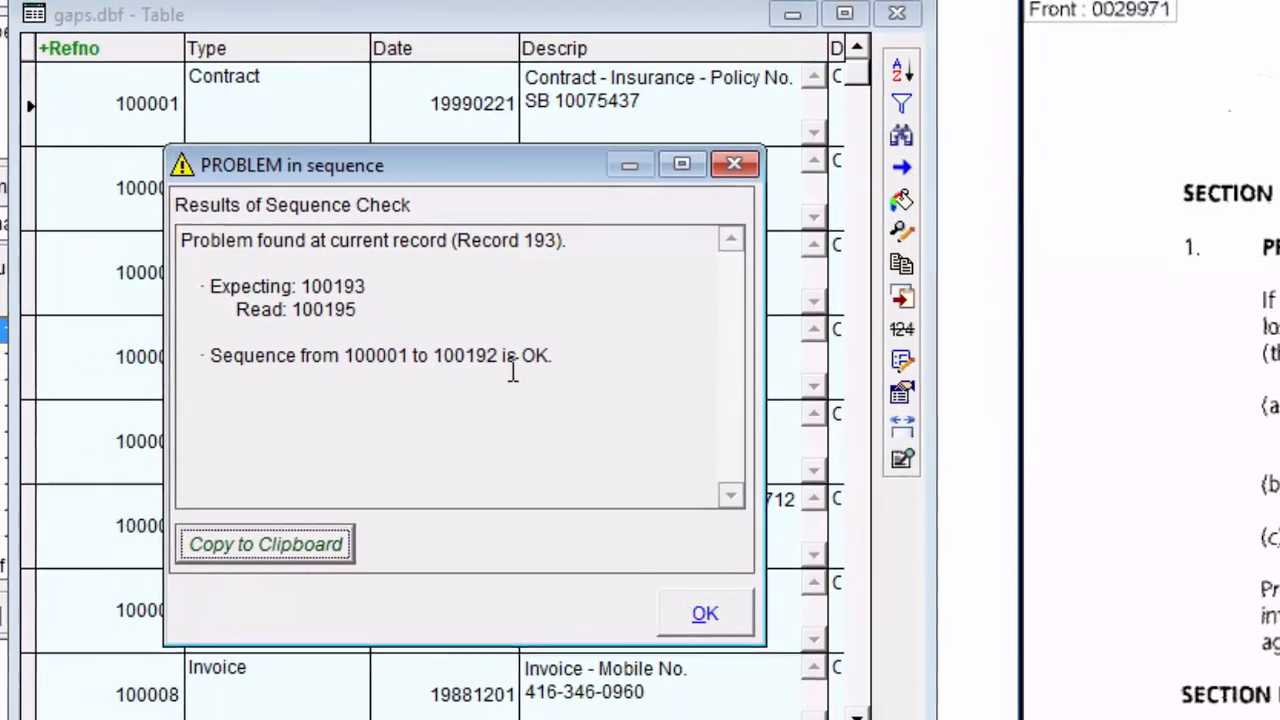
{"action": "left_click", "coordinate": [737, 621]}
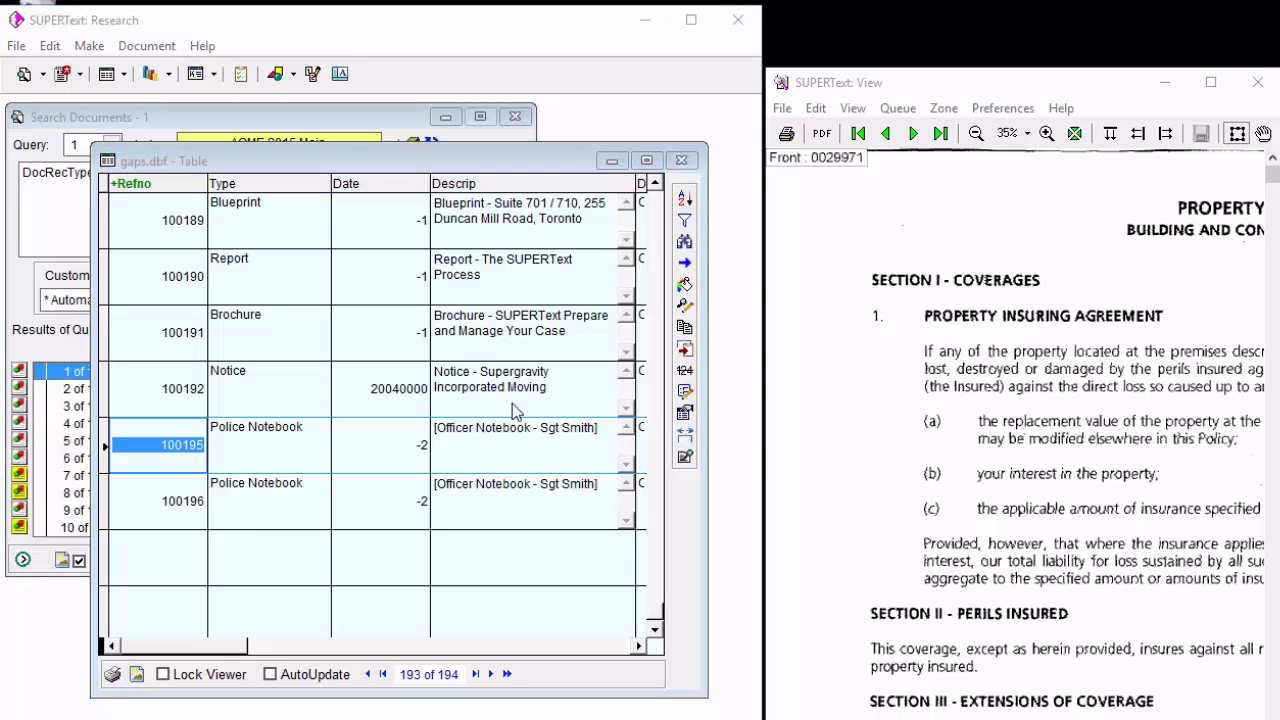
{"action": "left_click", "coordinate": [681, 160]}
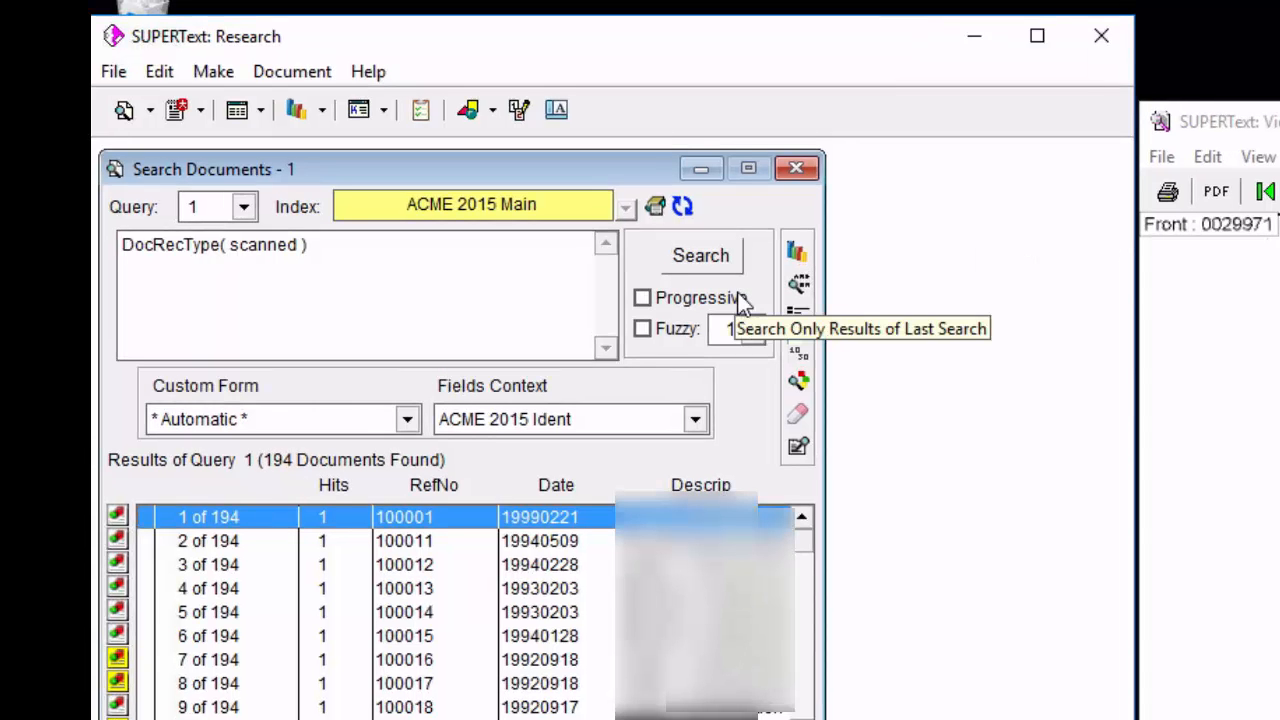
Replace the query with the surname and run the search in the ACME 2015 Main index.
{"action": "left_click_drag", "start_coordinate": [442, 284], "coordinate": [98, 135]}
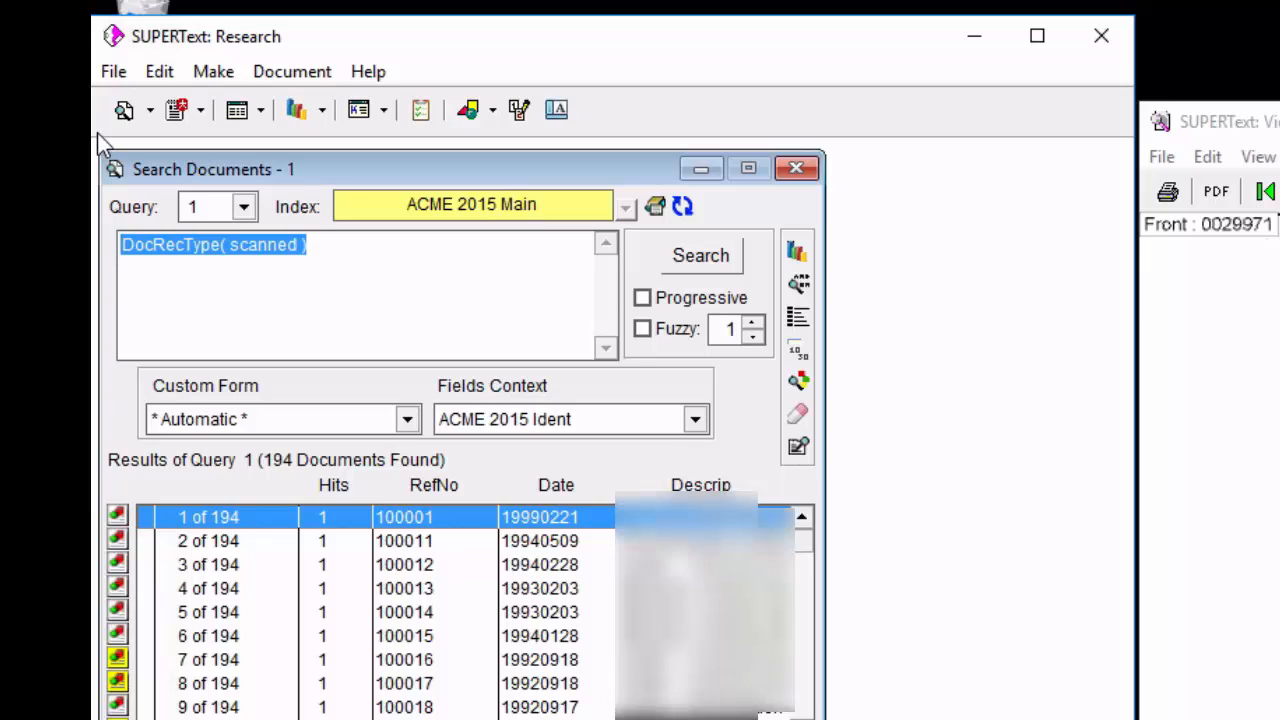
{"action": "type", "text": "clayton"}
{"action": "key", "text": "Return"}
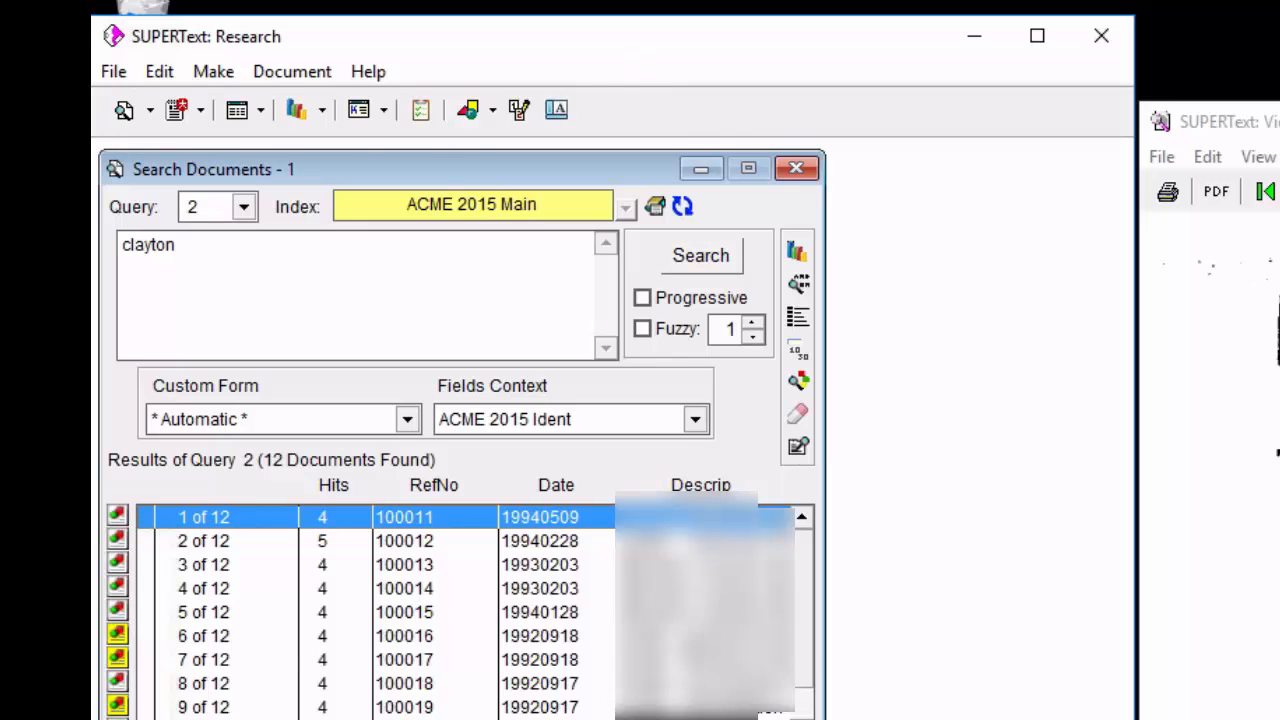
Open the form of record 100016 from the results, view its Notes page, and close the form.
{"action": "left_click", "coordinate": [684, 636]}
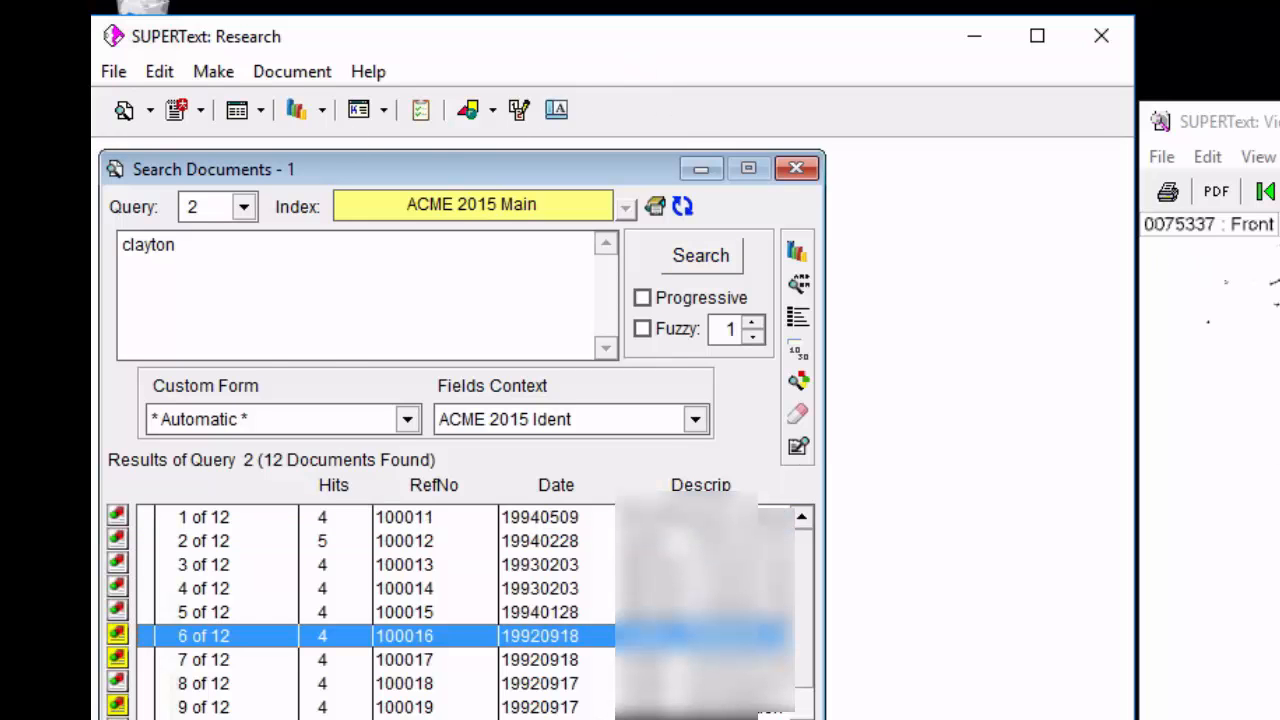
{"action": "double_click", "coordinate": [684, 636]}
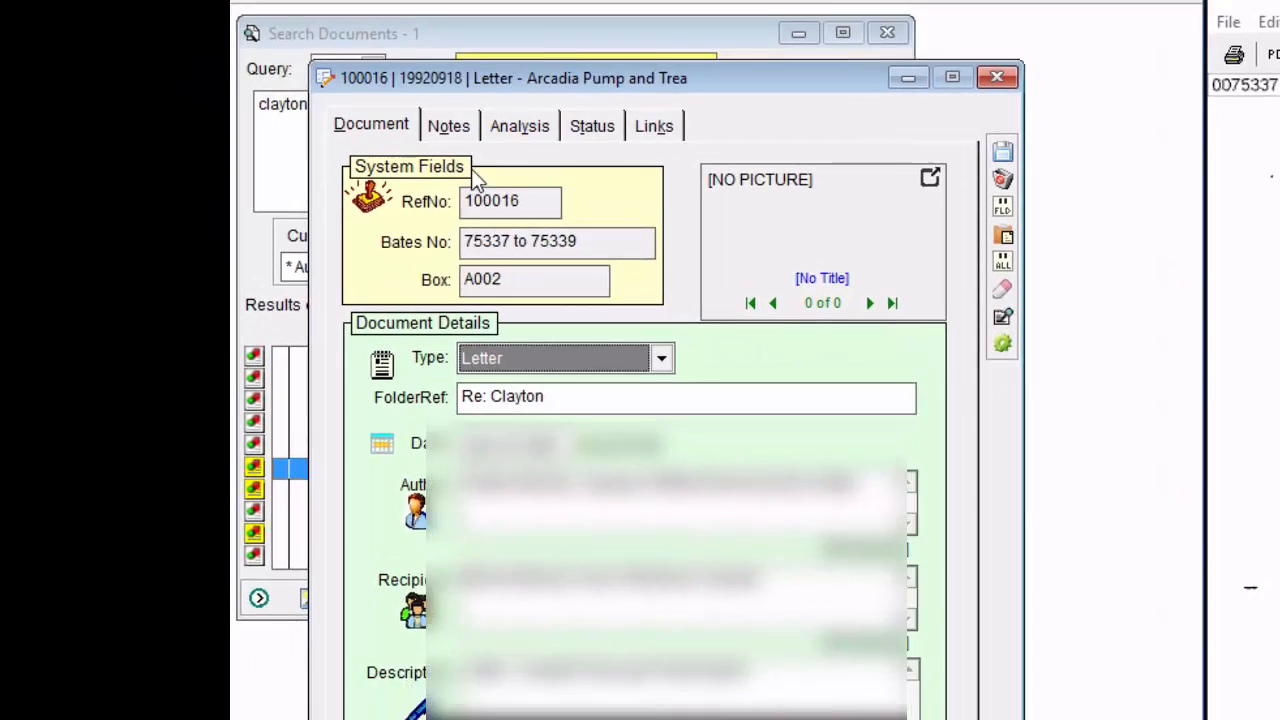
{"action": "left_click", "coordinate": [377, 208]}
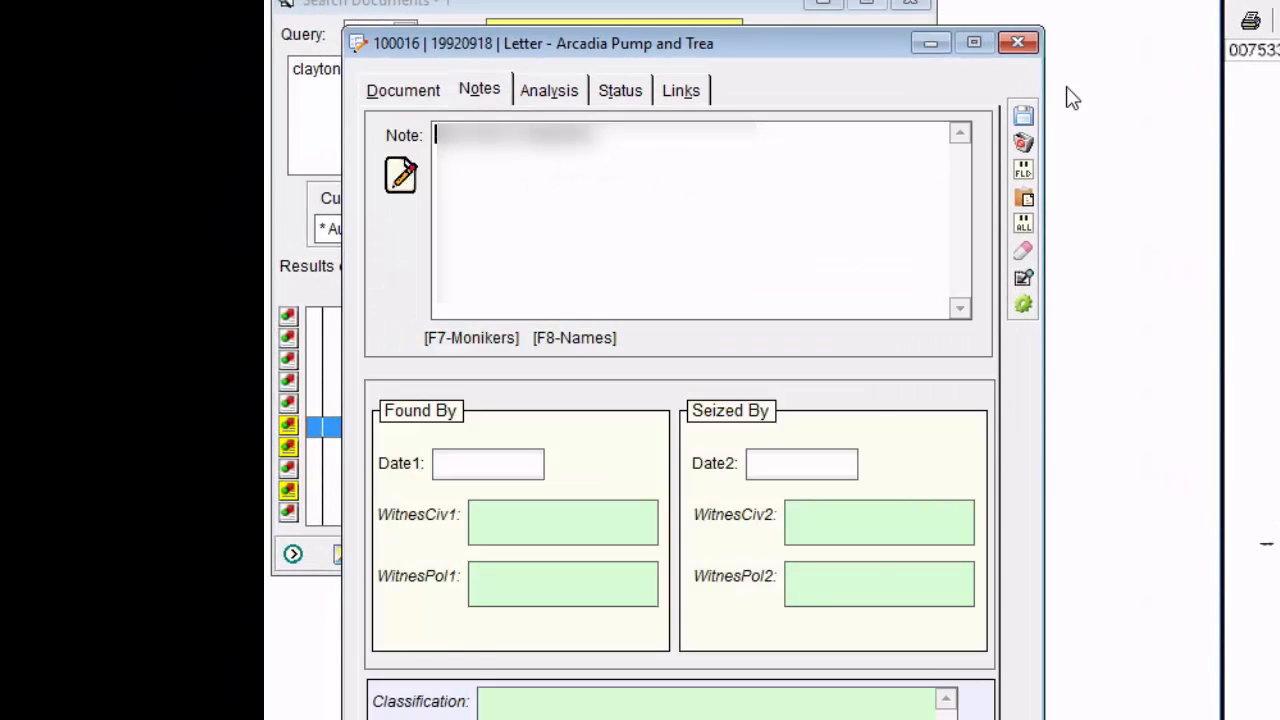
{"action": "left_click", "coordinate": [1017, 42]}
Open the form of record 100014, replace its Note text with "TPH affected drinking water", and save the document.
{"action": "left_click", "coordinate": [575, 388]}
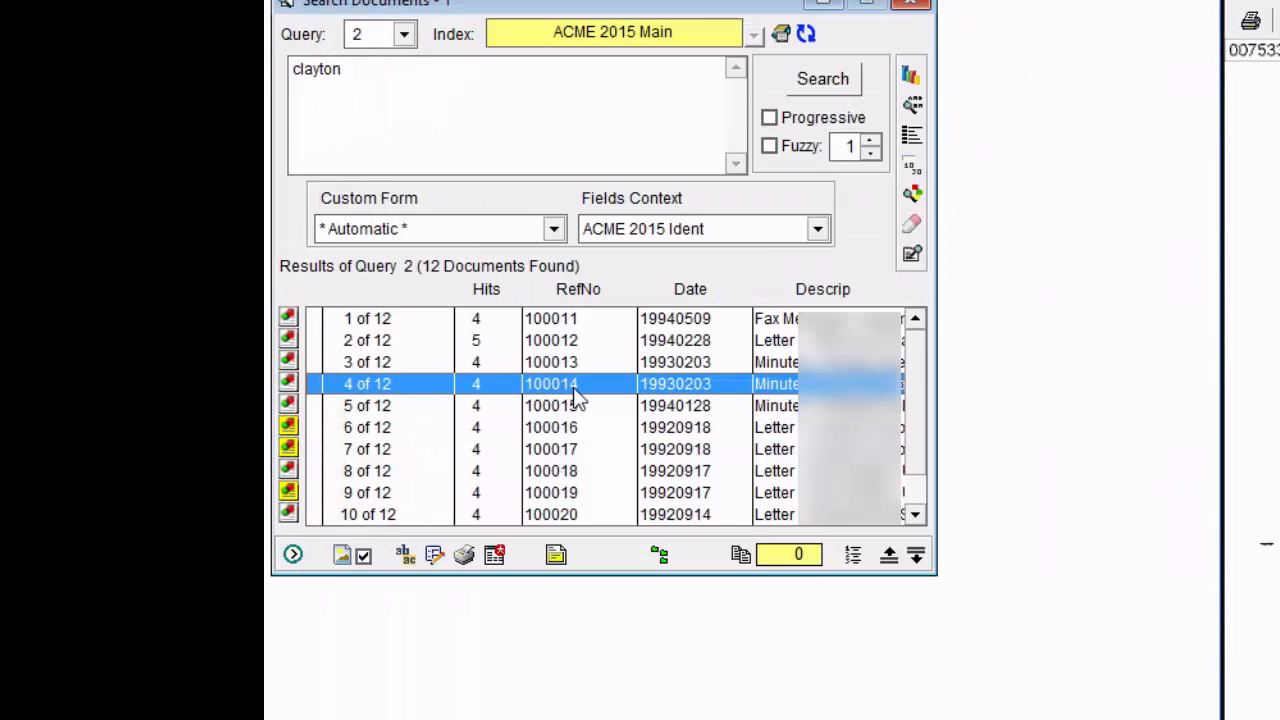
{"action": "left_click", "coordinate": [434, 554]}
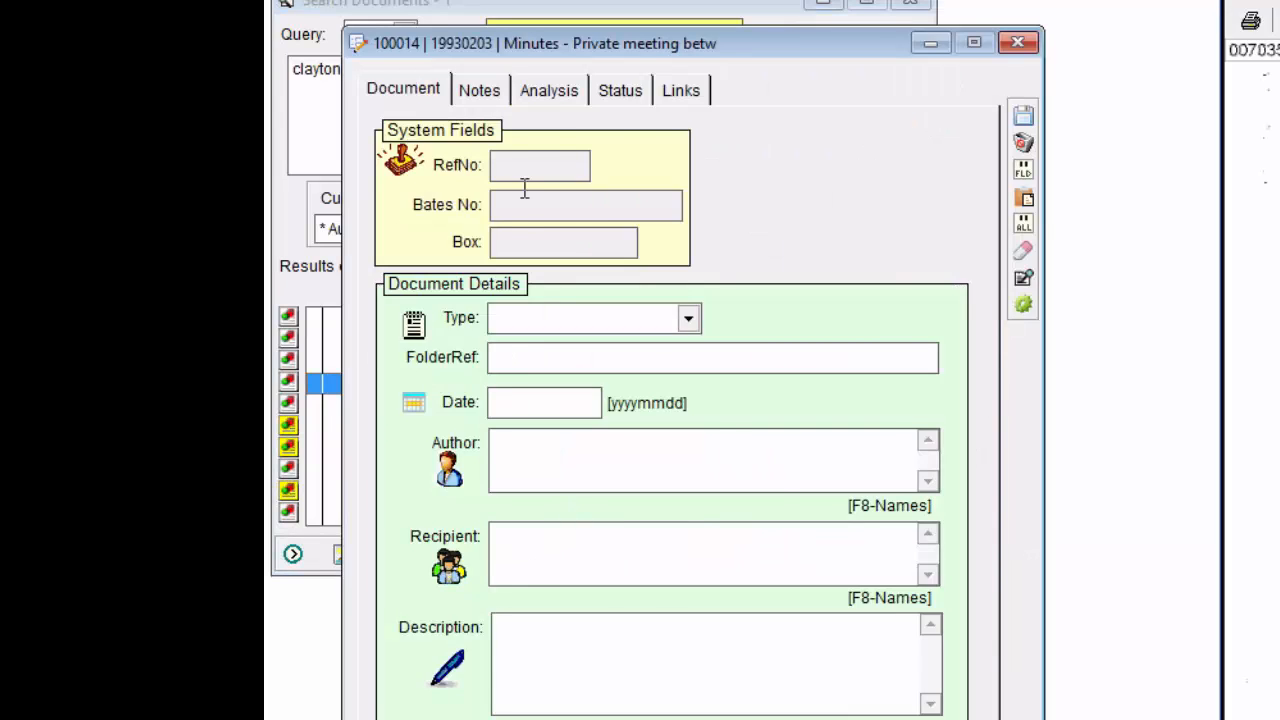
{"action": "left_click", "coordinate": [490, 97]}
{"action": "left_click_drag", "start_coordinate": [629, 149], "coordinate": [275, 132]}
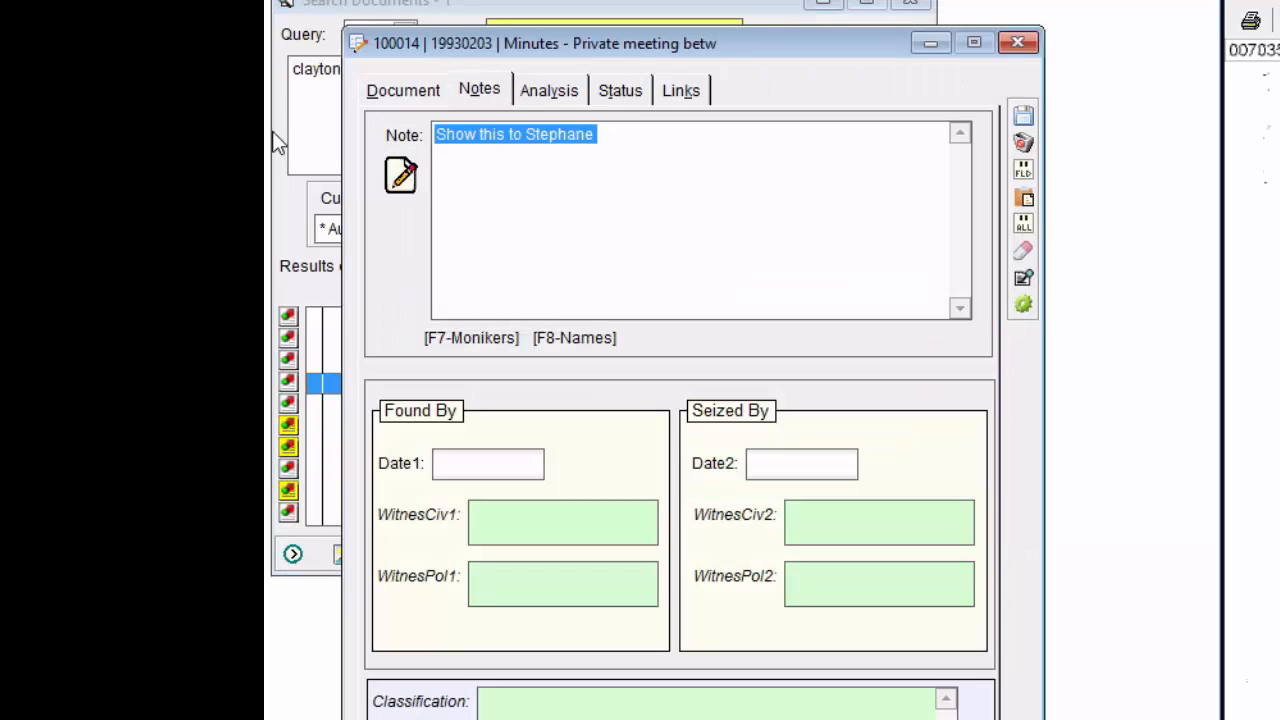
{"action": "key", "text": "Delete"}
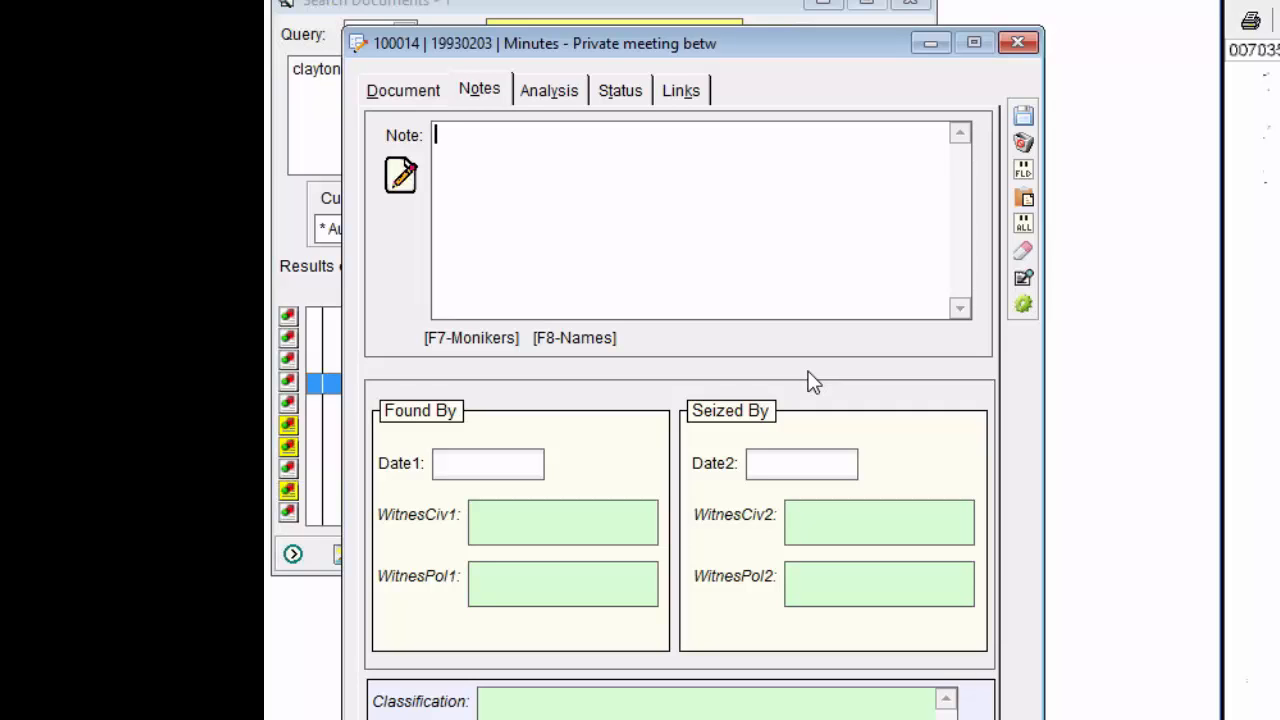
{"action": "type", "text": "TPH affected drinking water"}
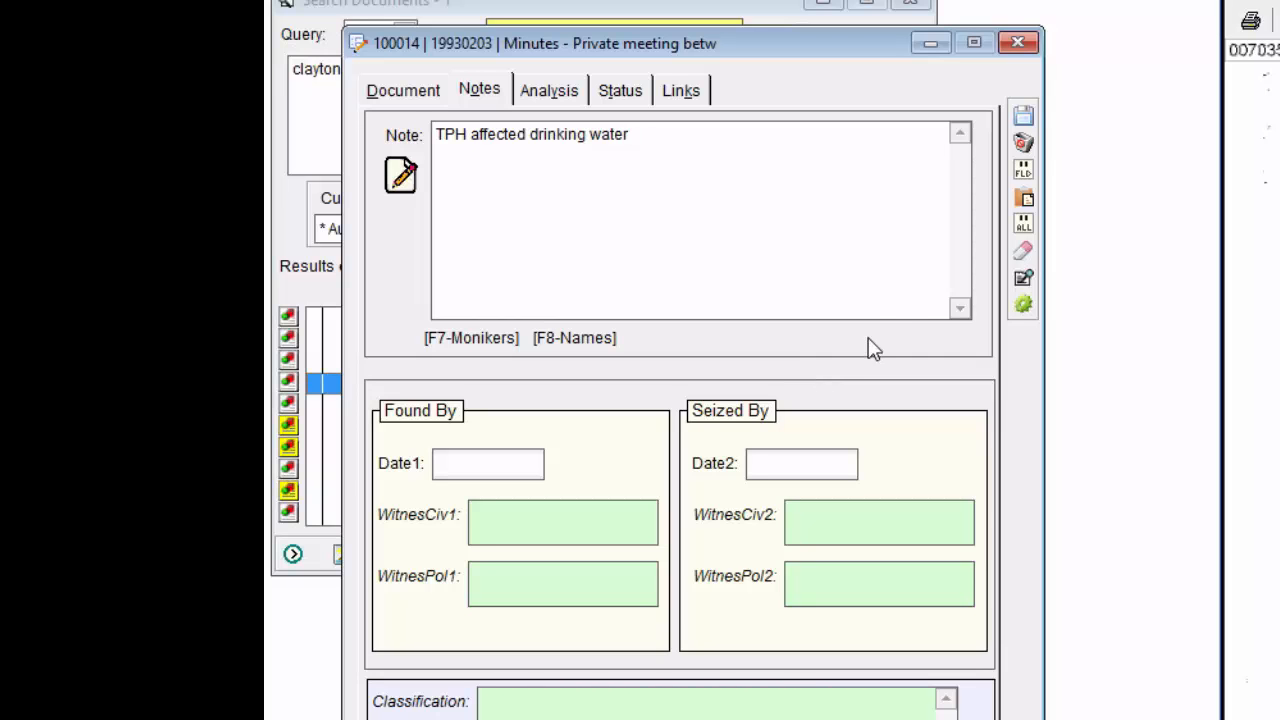
{"action": "left_click", "coordinate": [1023, 116]}
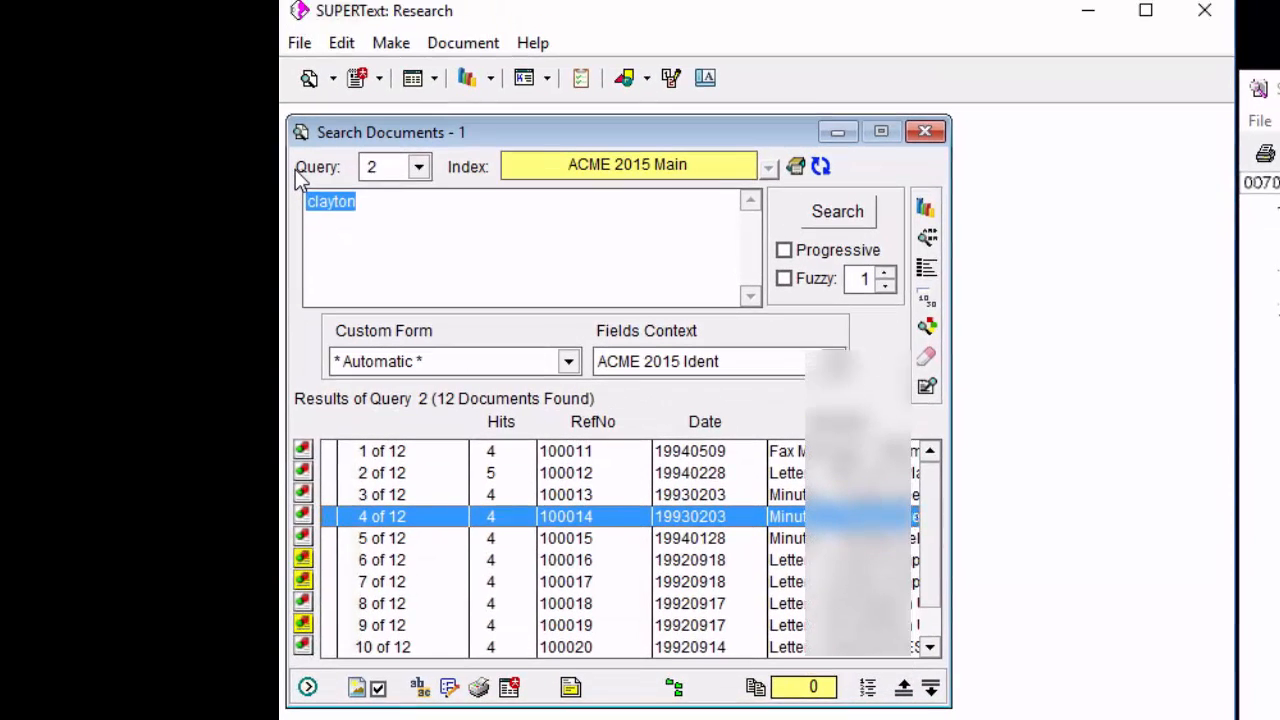
Replace the query with "TPH affected drinking water" and run the search in the ACME 2015 Main index.
{"action": "key", "text": "Delete"}
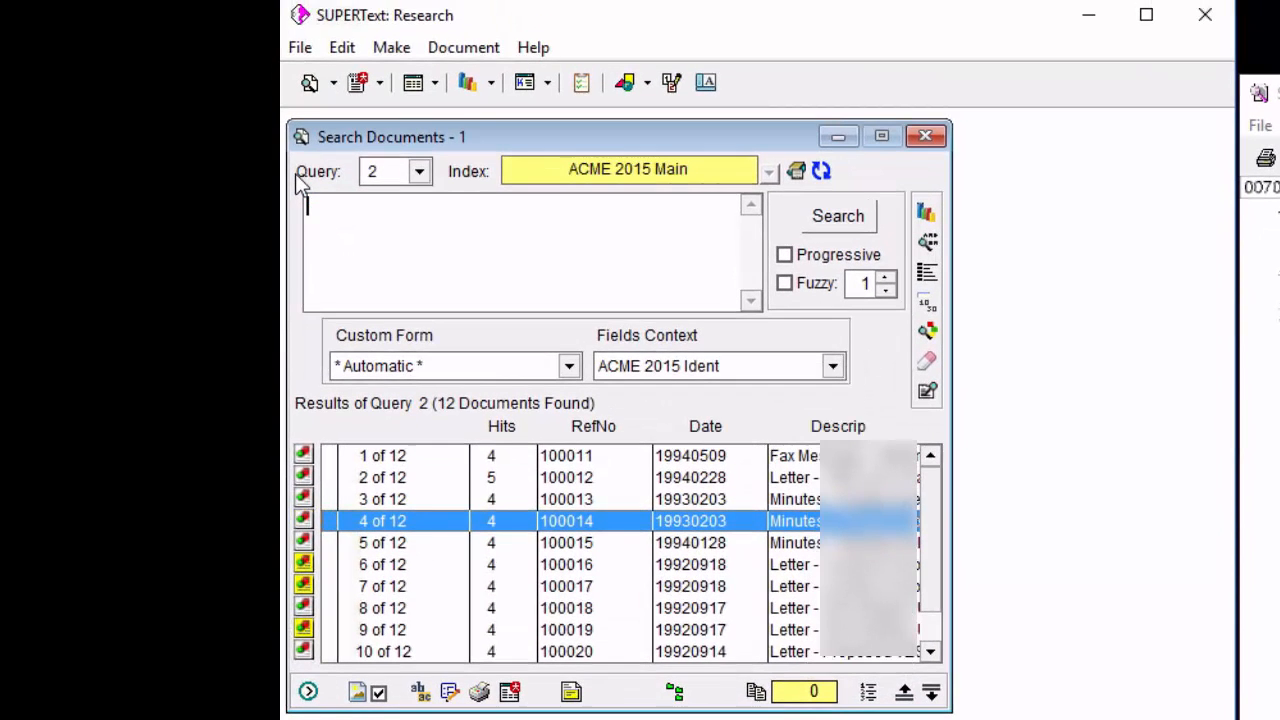
{"action": "type", "text": "TPH affected drinking water"}
{"action": "key", "text": "Return"}
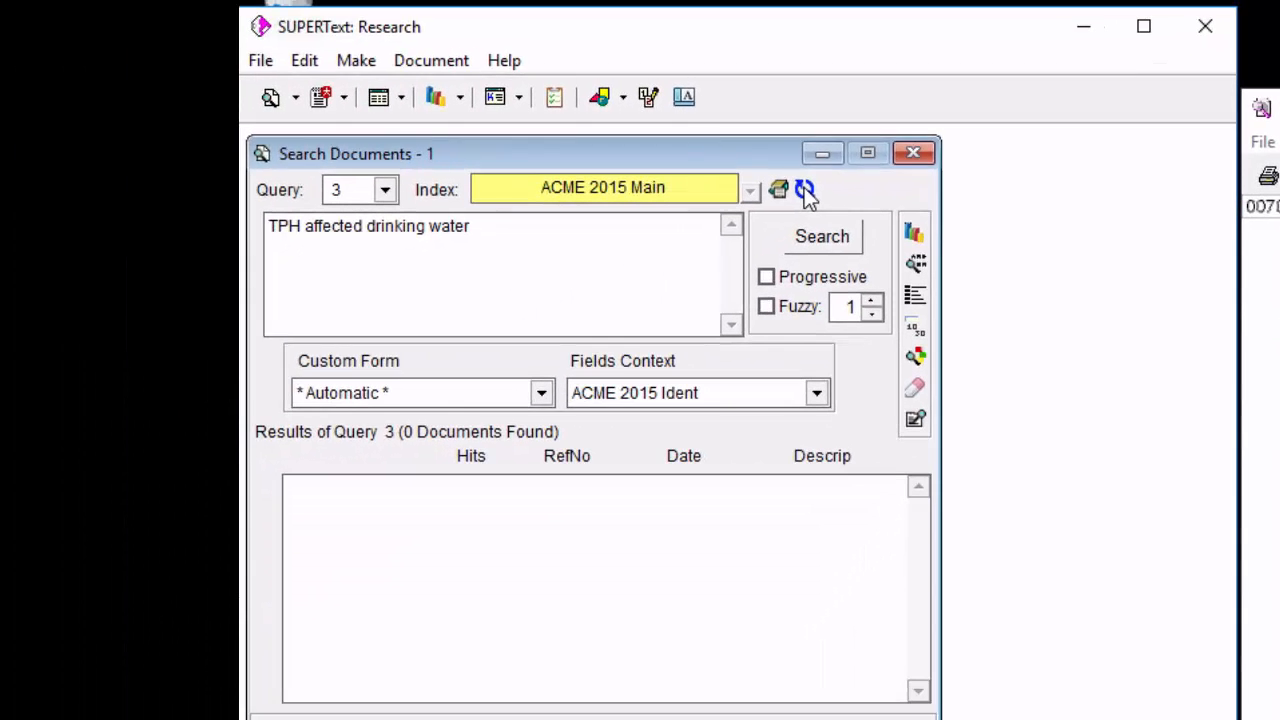
Rebuild the ACME 2015 Main index from the search window and rerun the same query.
{"action": "left_click", "coordinate": [495, 238]}
{"action": "left_click", "coordinate": [832, 242]}
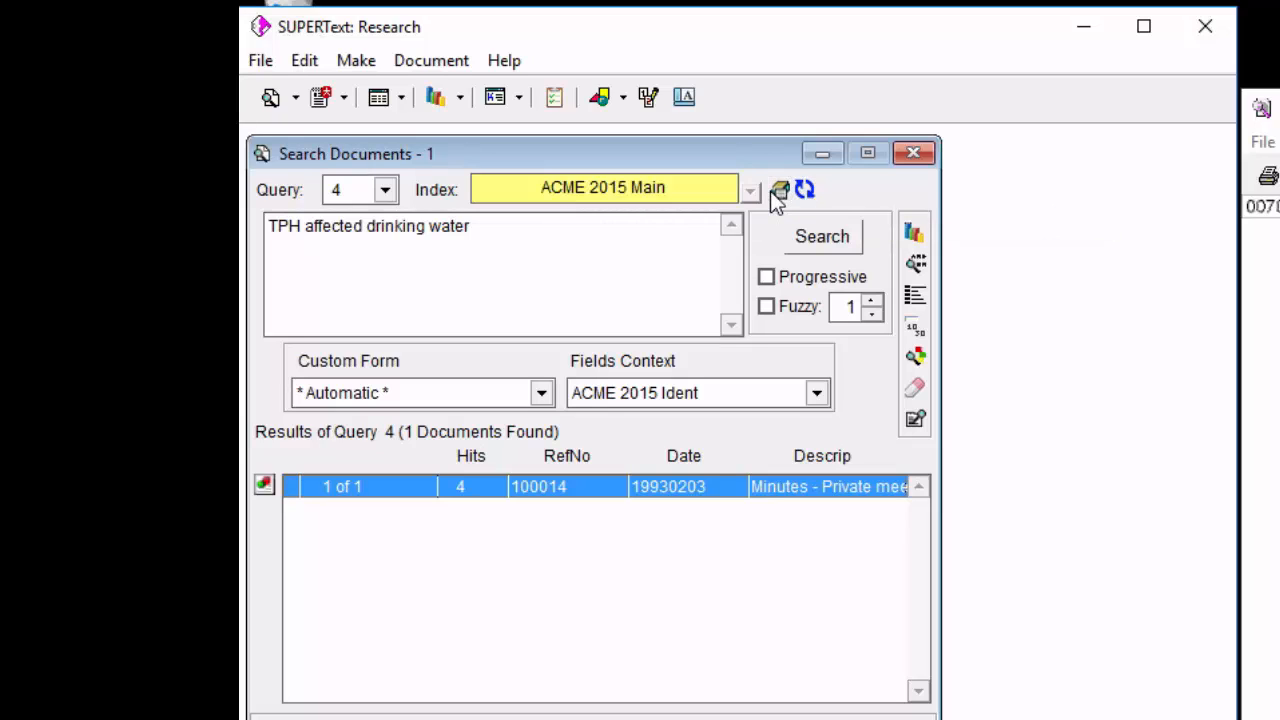
Include all four ACME 2015 and 2016 Main and eFiles indexes in the current search.
{"action": "right_click", "coordinate": [743, 272]}
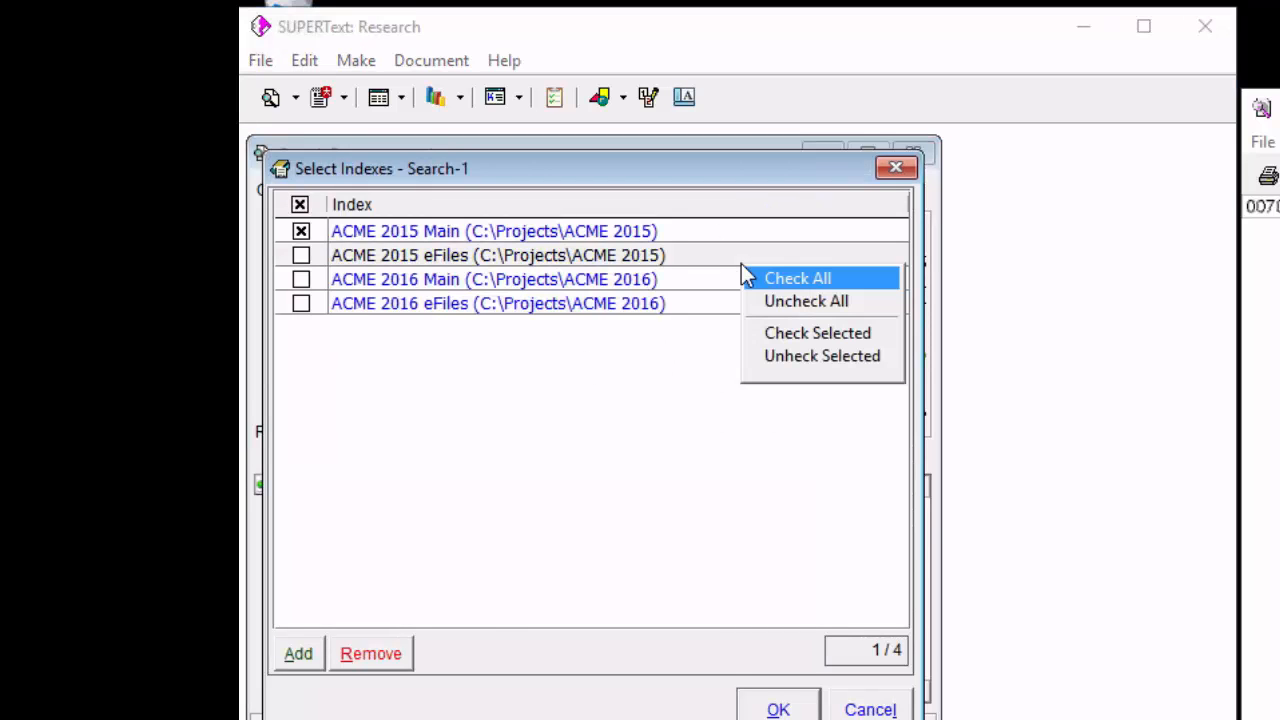
{"action": "left_click", "coordinate": [768, 279]}
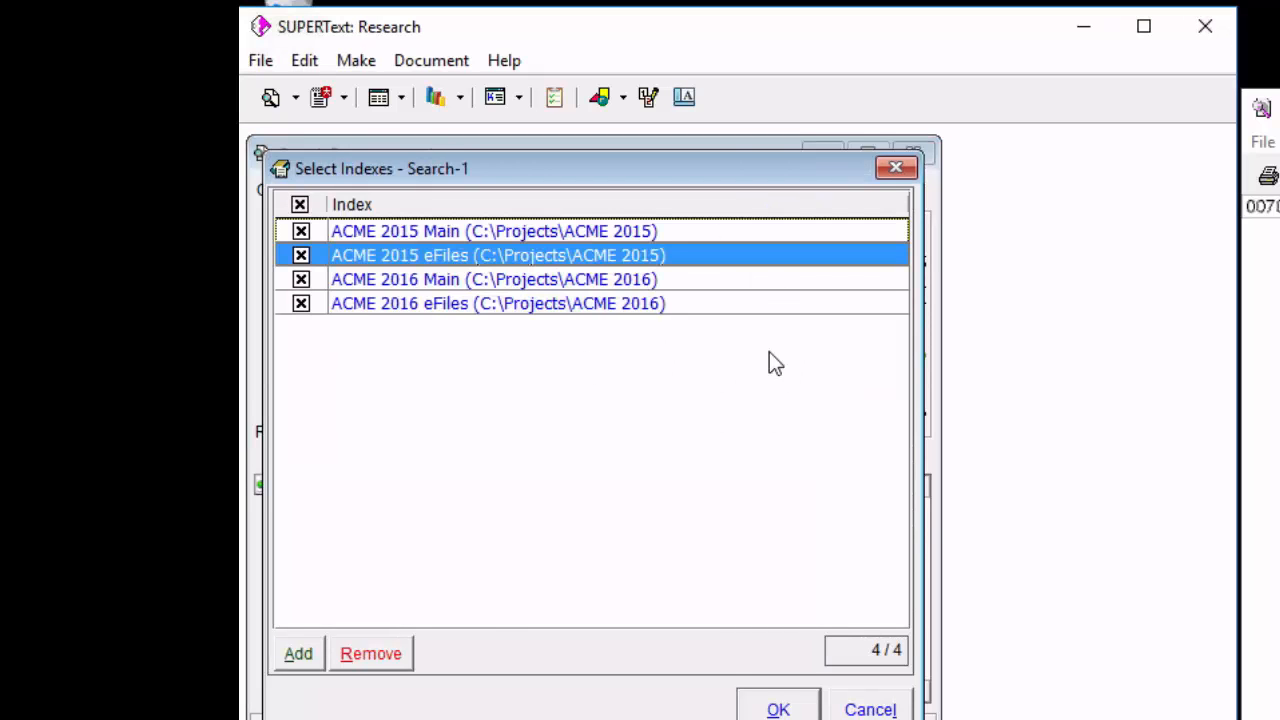
{"action": "left_click", "coordinate": [781, 706]}
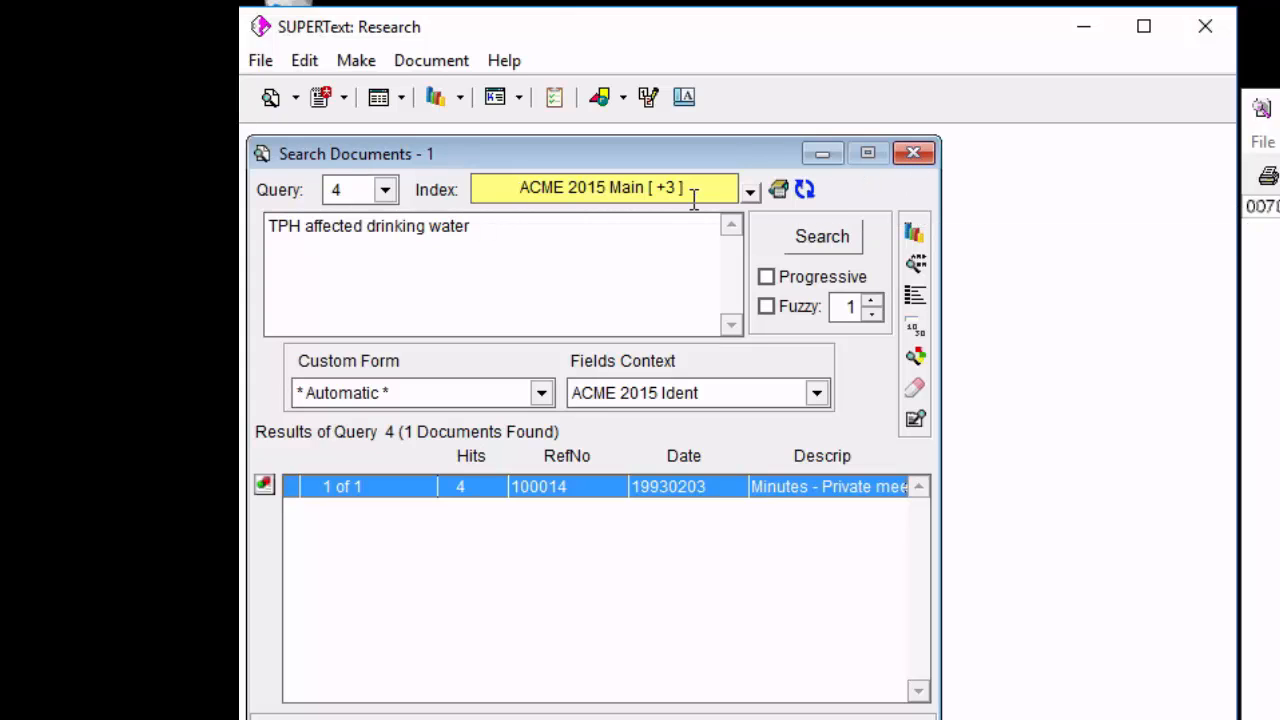
Close the search window and open a new one from the pinned ACME 2015 Main search.
{"action": "left_click", "coordinate": [914, 153]}
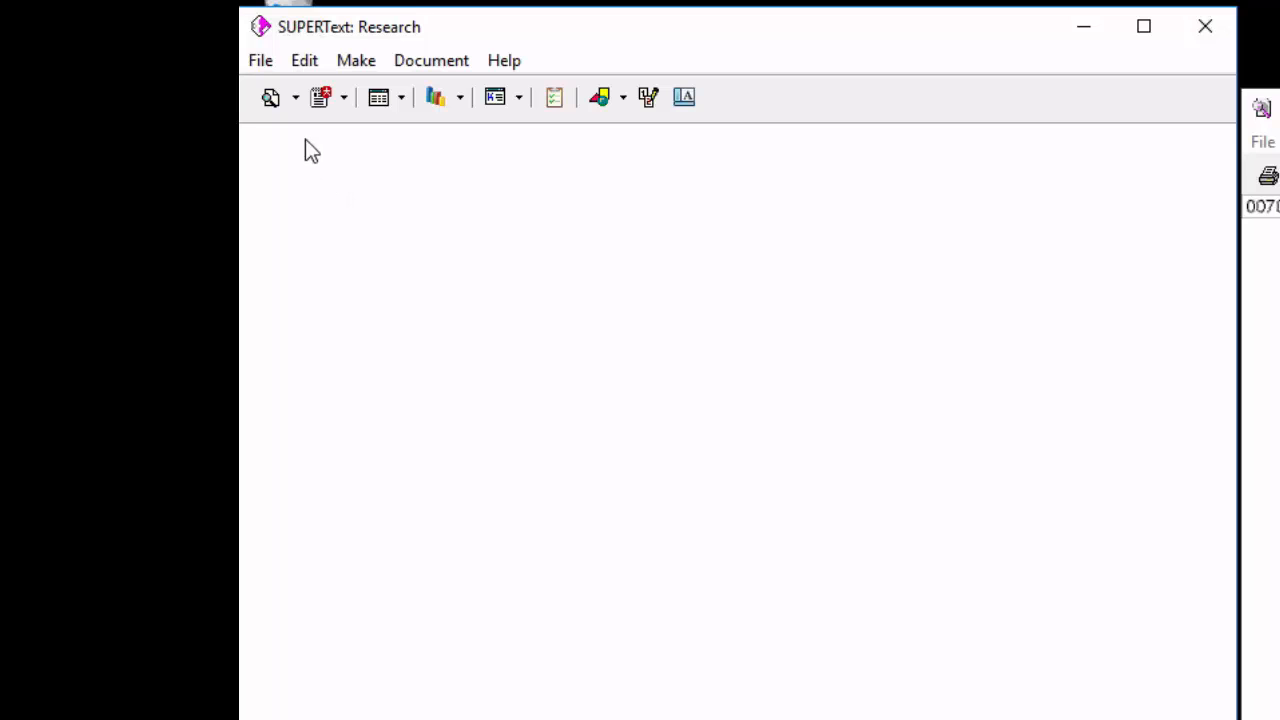
{"action": "left_click", "coordinate": [296, 98]}
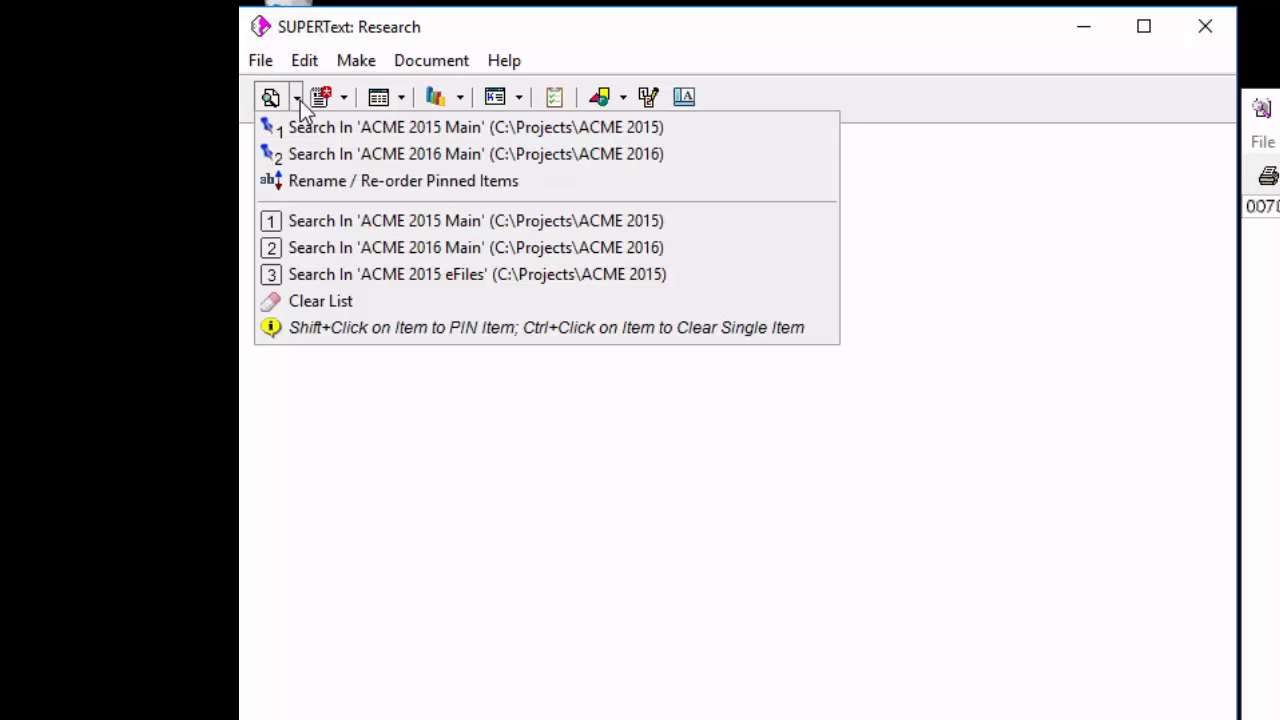
{"action": "left_click", "coordinate": [337, 126]}
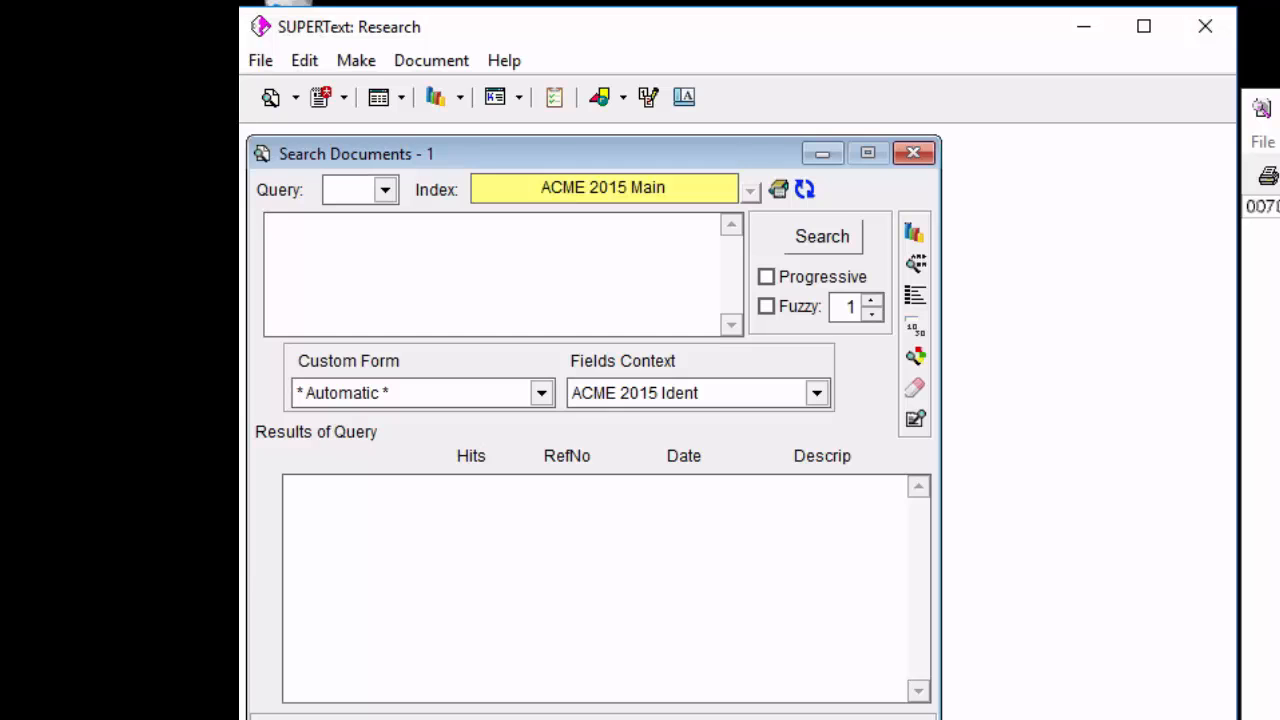
Switch to the SUPERText Release Notes in Acrobat Reader, go to page 54, read about rebuilding indexes and the SearchIndexRebuild directives, and minimize the document.
{"action": "key", "text": "alt+Tab"}
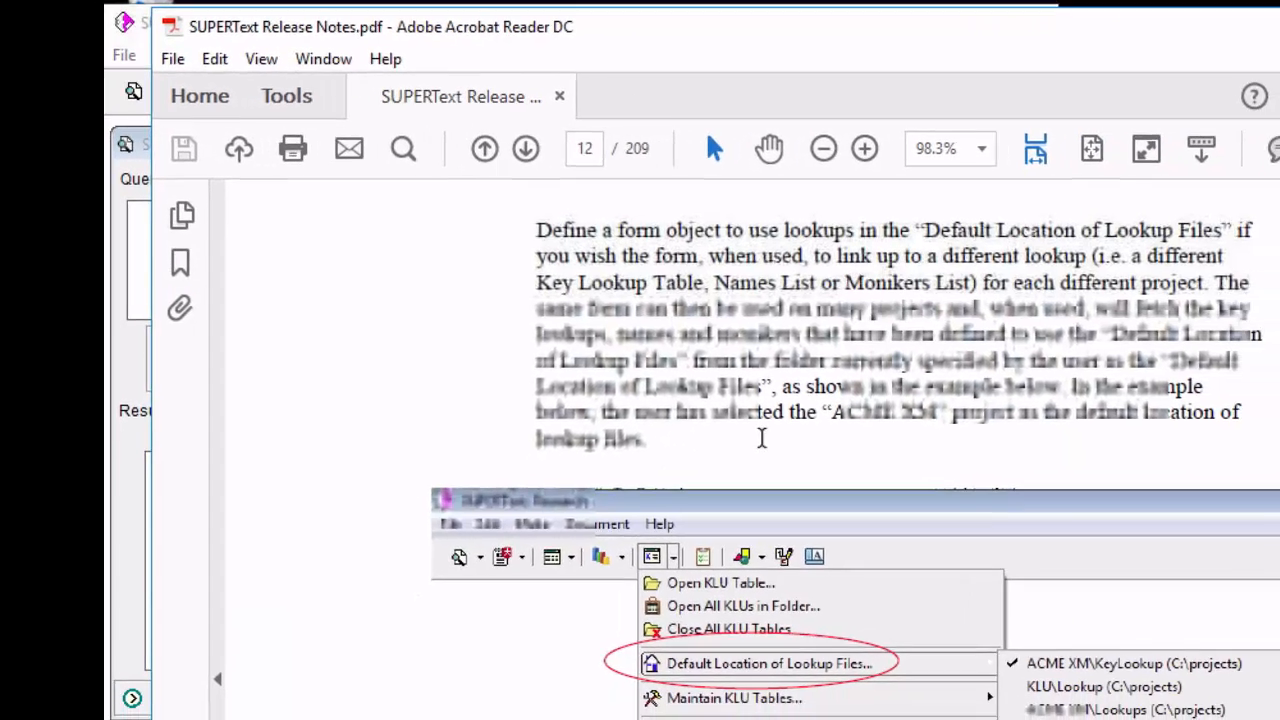
{"action": "left_click", "coordinate": [598, 156]}
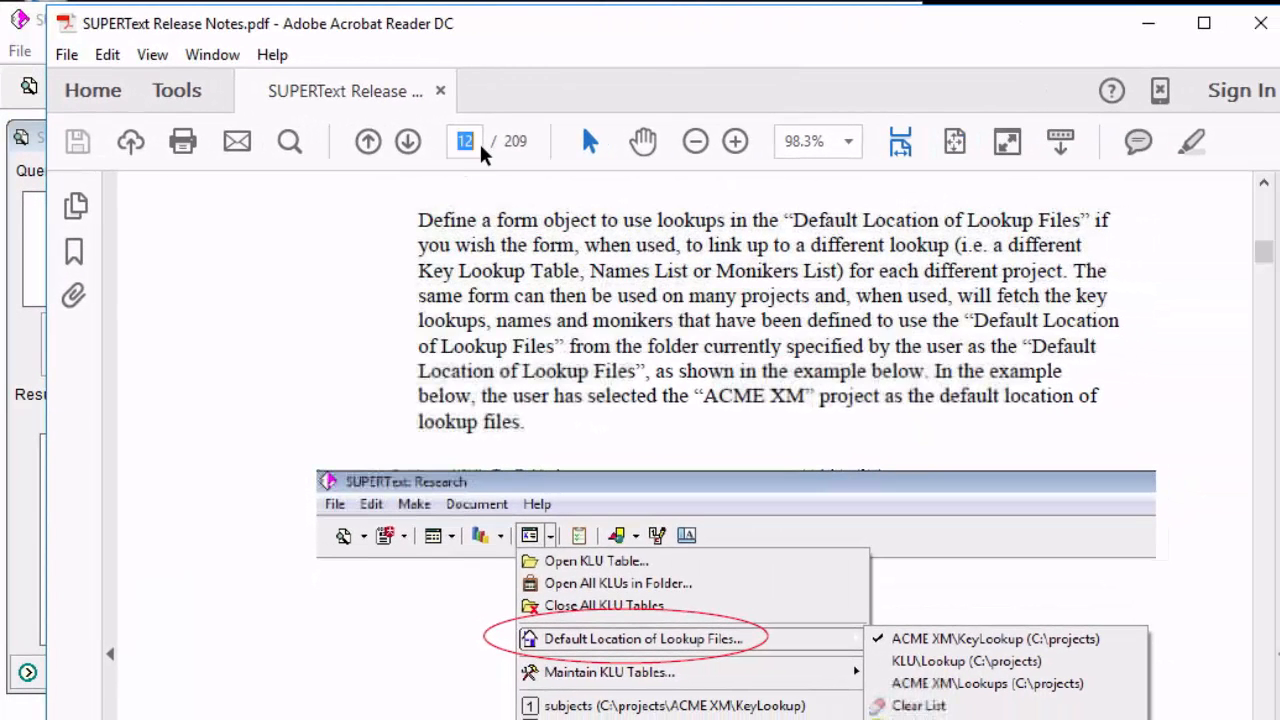
{"action": "type", "text": "54"}
{"action": "key", "text": "Return"}
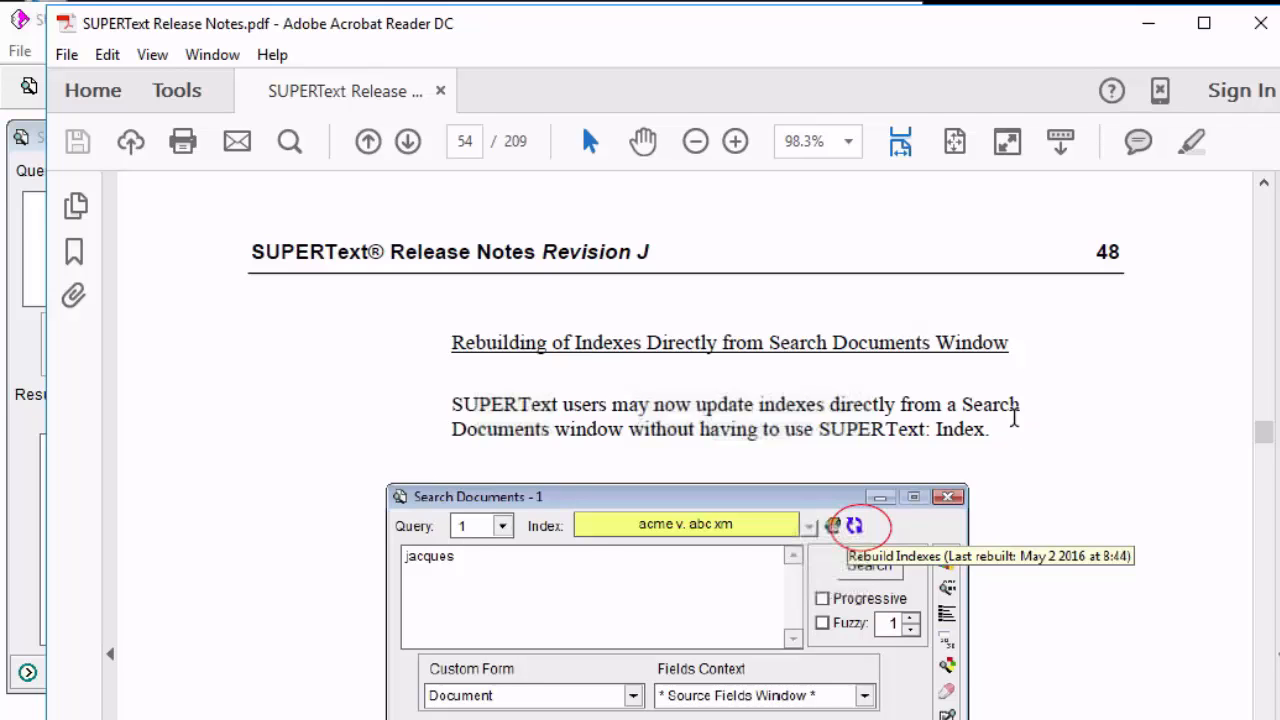
{"action": "scroll", "coordinate": [1014, 418], "scroll_direction": "down", "scroll_amount": 10}
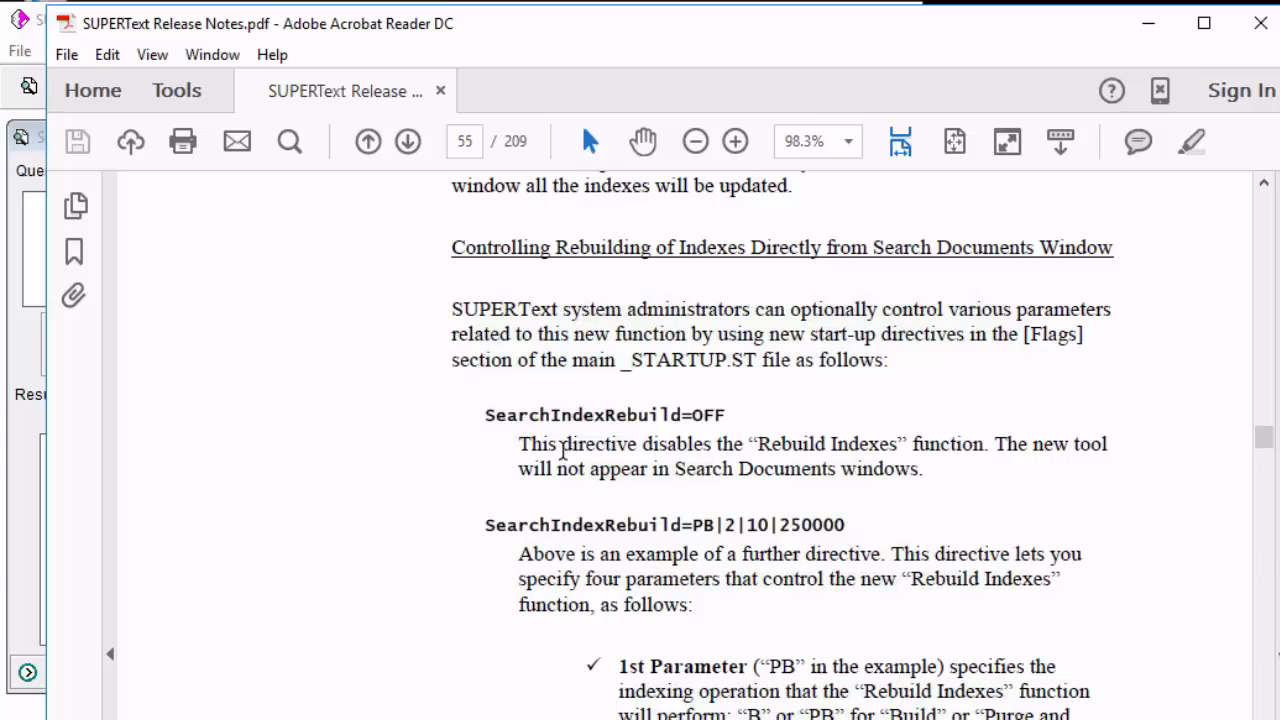
{"action": "left_click_drag", "start_coordinate": [487, 425], "coordinate": [728, 424]}
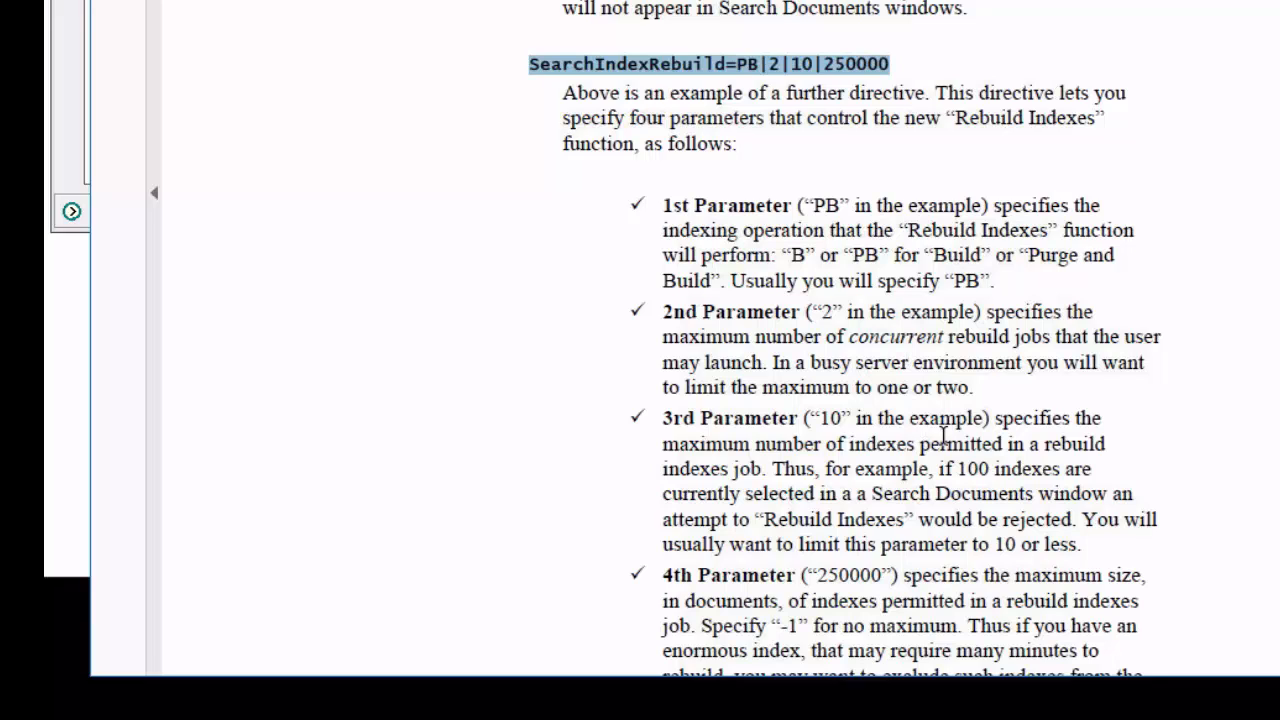
{"action": "left_click_drag", "start_coordinate": [671, 457], "coordinate": [887, 453]}
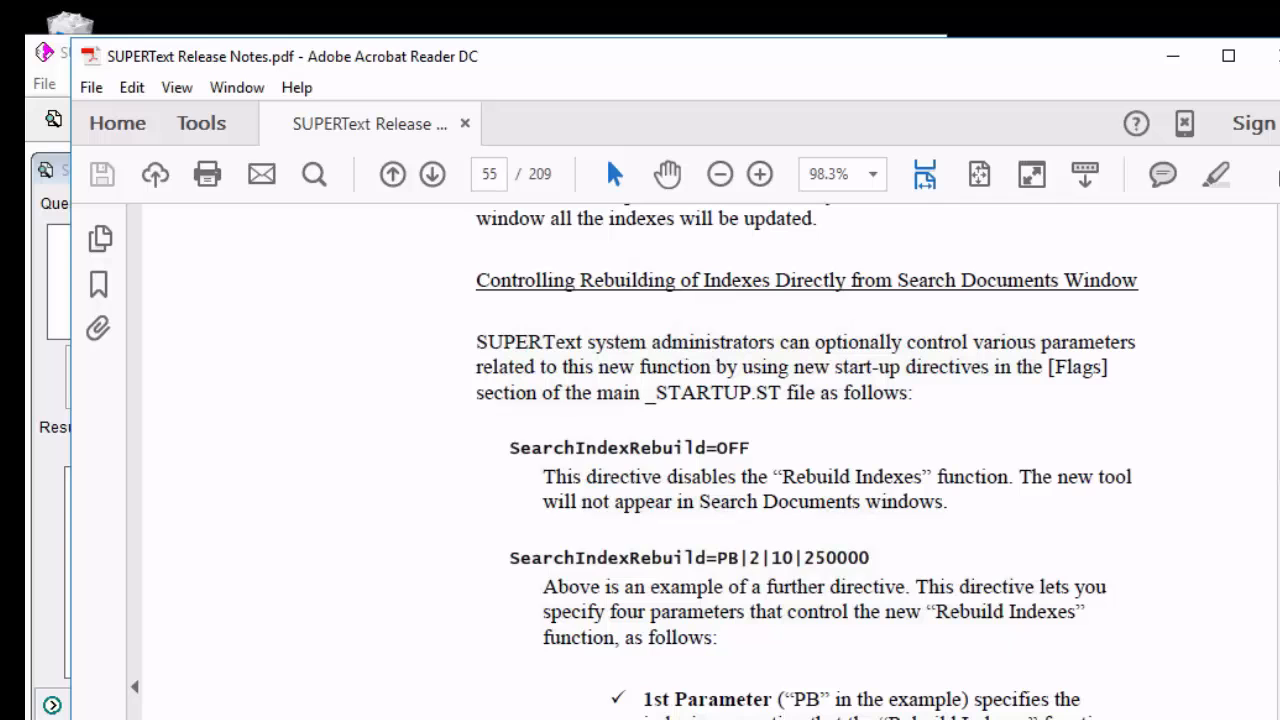
{"action": "left_click", "coordinate": [1173, 56]}
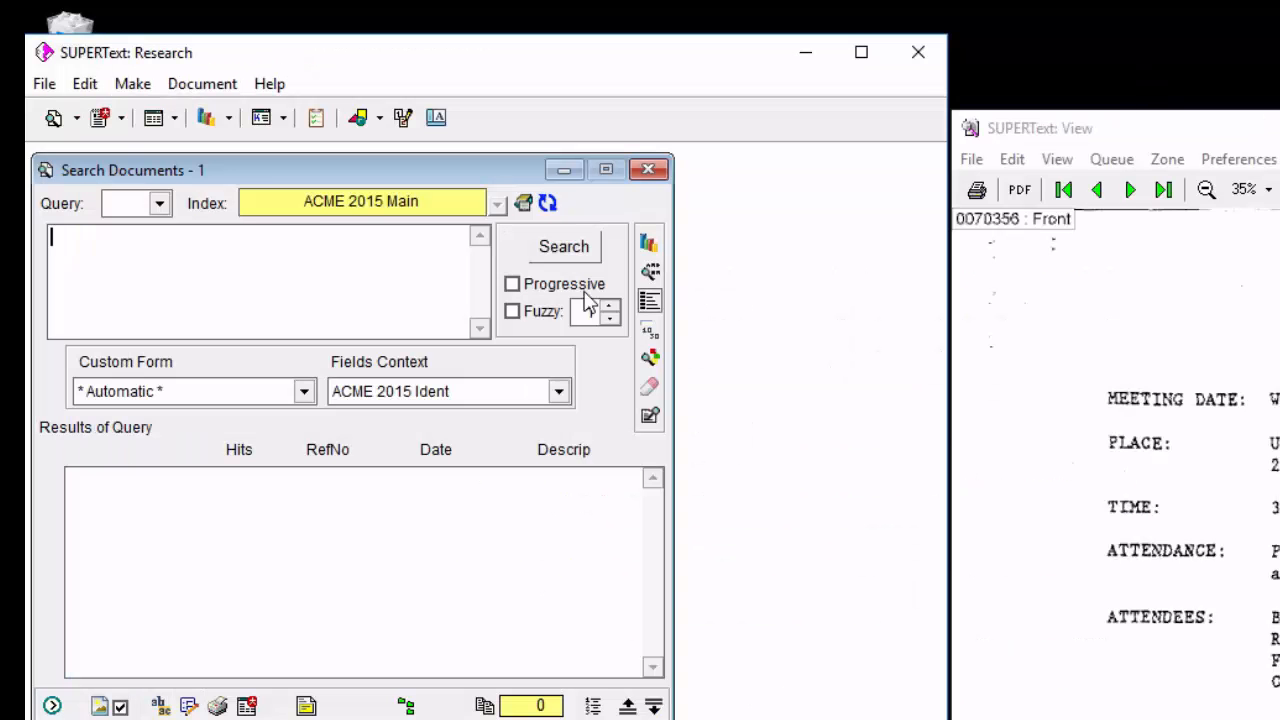
Check all four ACME Main and eFiles indexes for the new search and confirm the selection.
{"action": "left_click", "coordinate": [522, 204]}
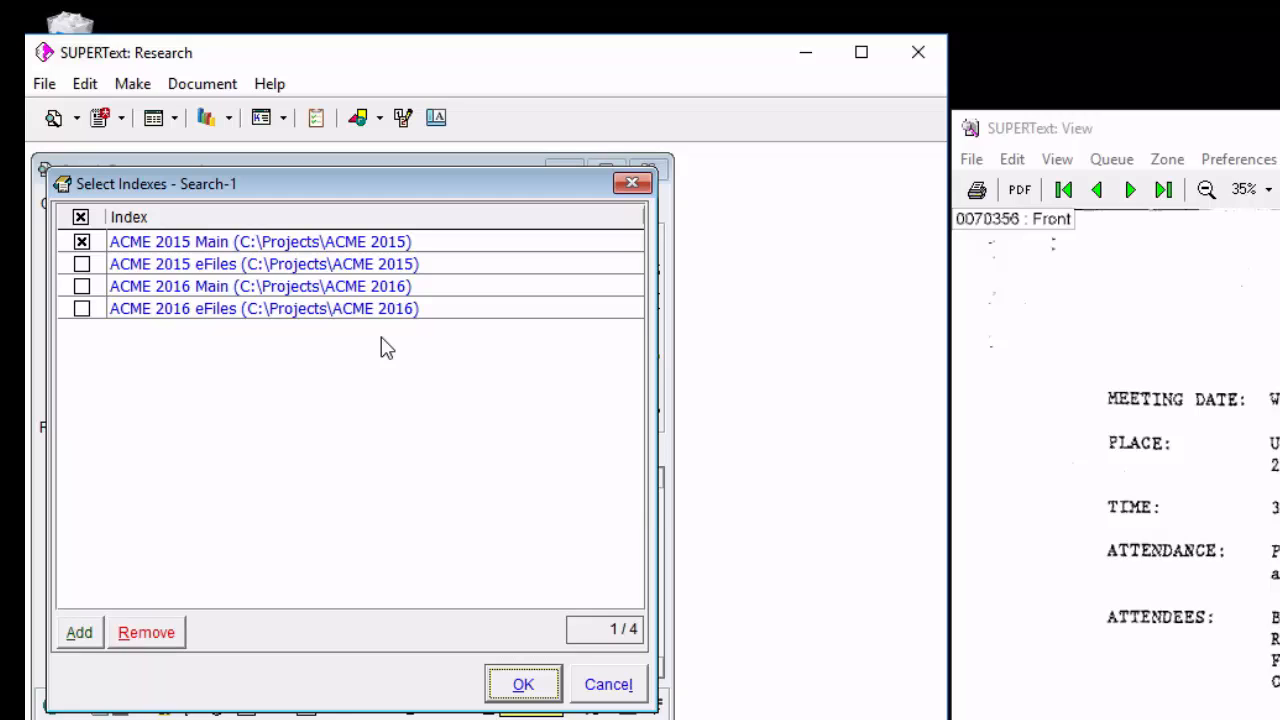
{"action": "right_click", "coordinate": [494, 278]}
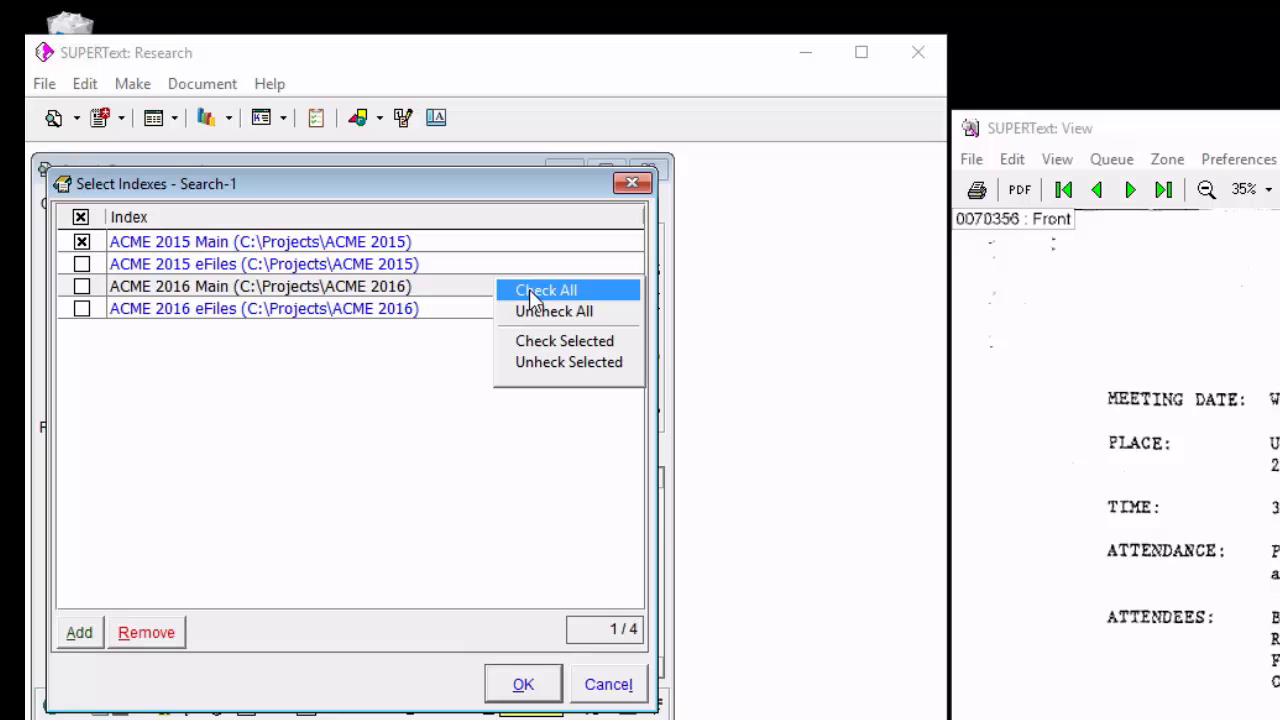
{"action": "left_click", "coordinate": [531, 291]}
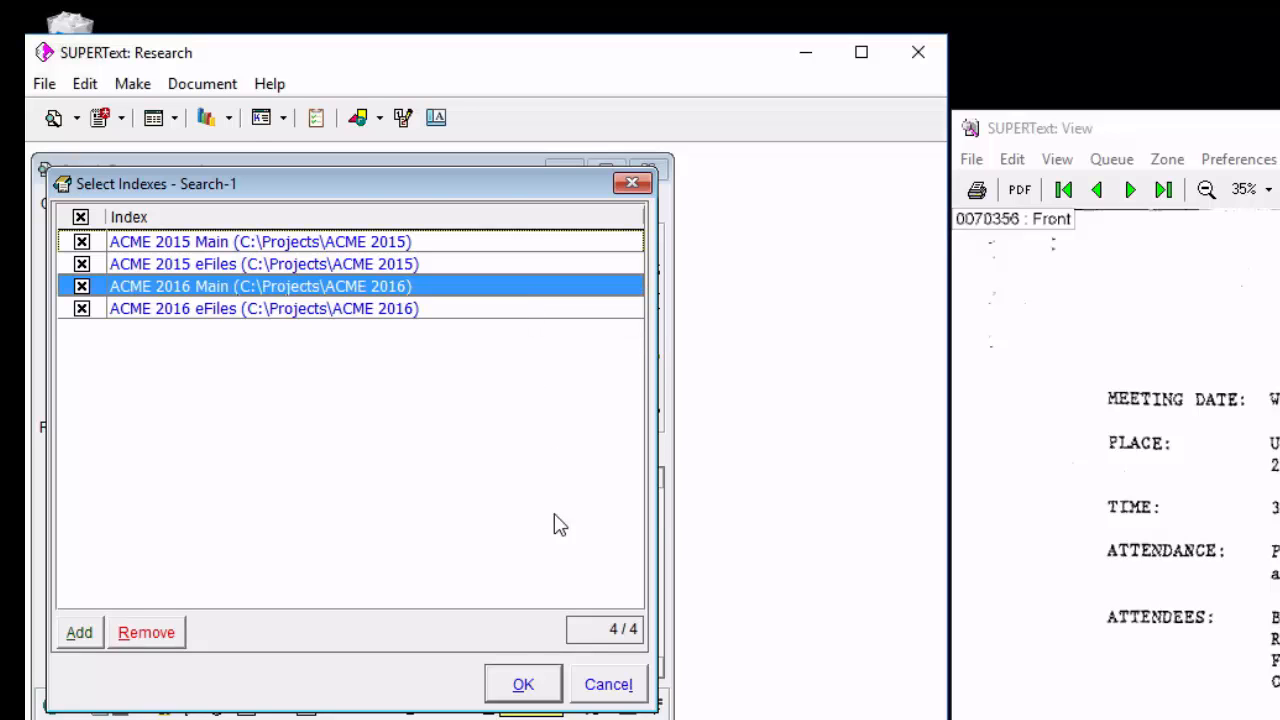
{"action": "left_click", "coordinate": [529, 683]}
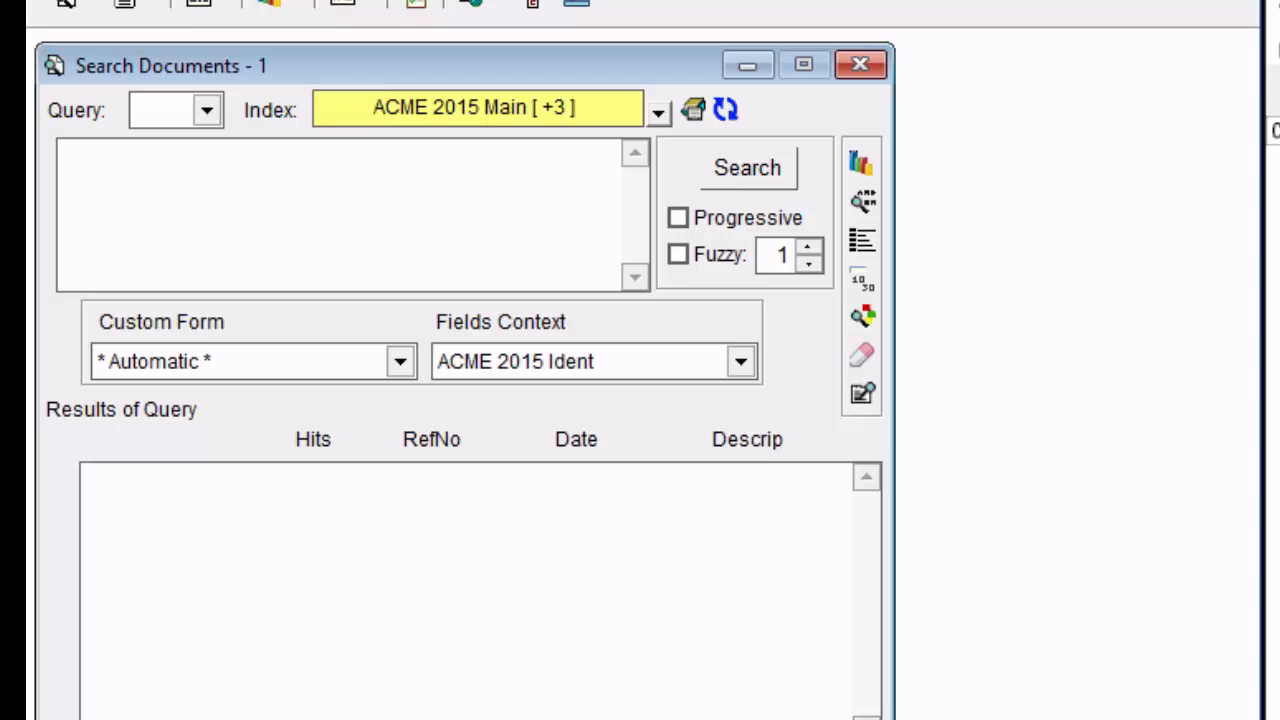
Return to the release notes in Acrobat Reader and examine the third and fourth SearchIndexRebuild parameters for index count and size limits.
{"action": "key", "text": "alt+Tab"}
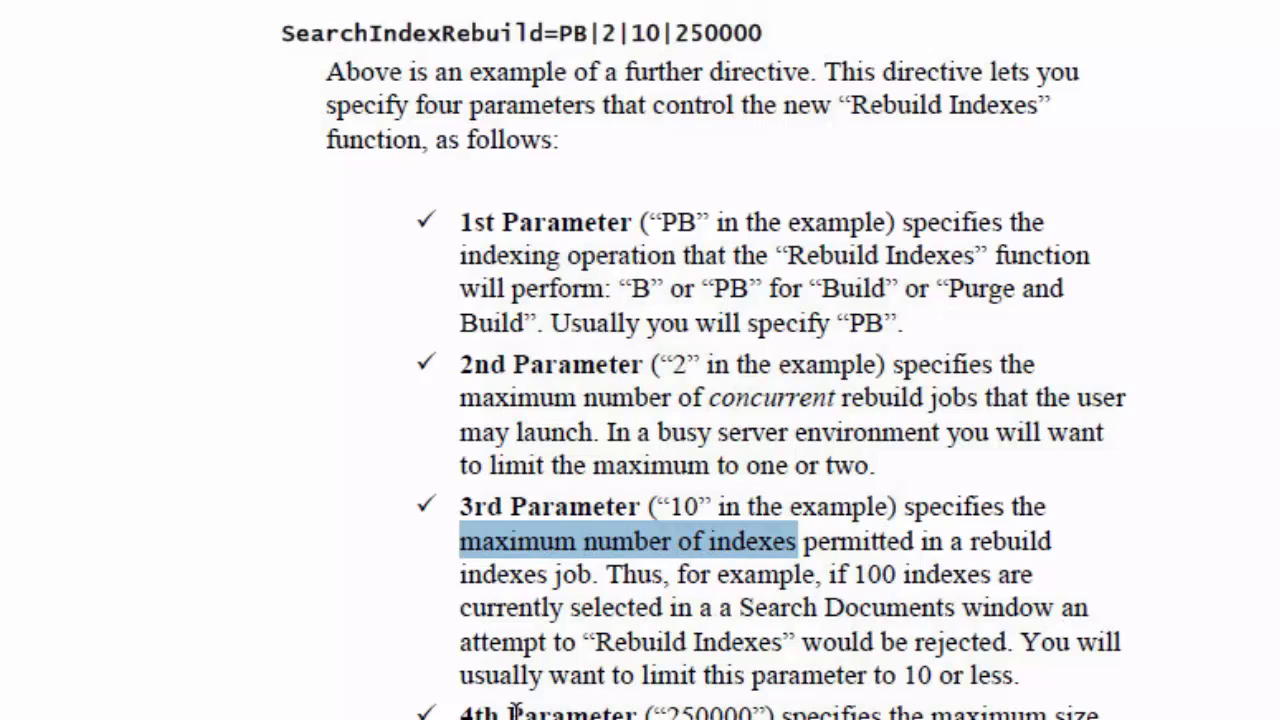
{"action": "double_click", "coordinate": [807, 712]}
{"action": "scroll", "coordinate": [900, 690], "scroll_direction": "down", "scroll_amount": 3}
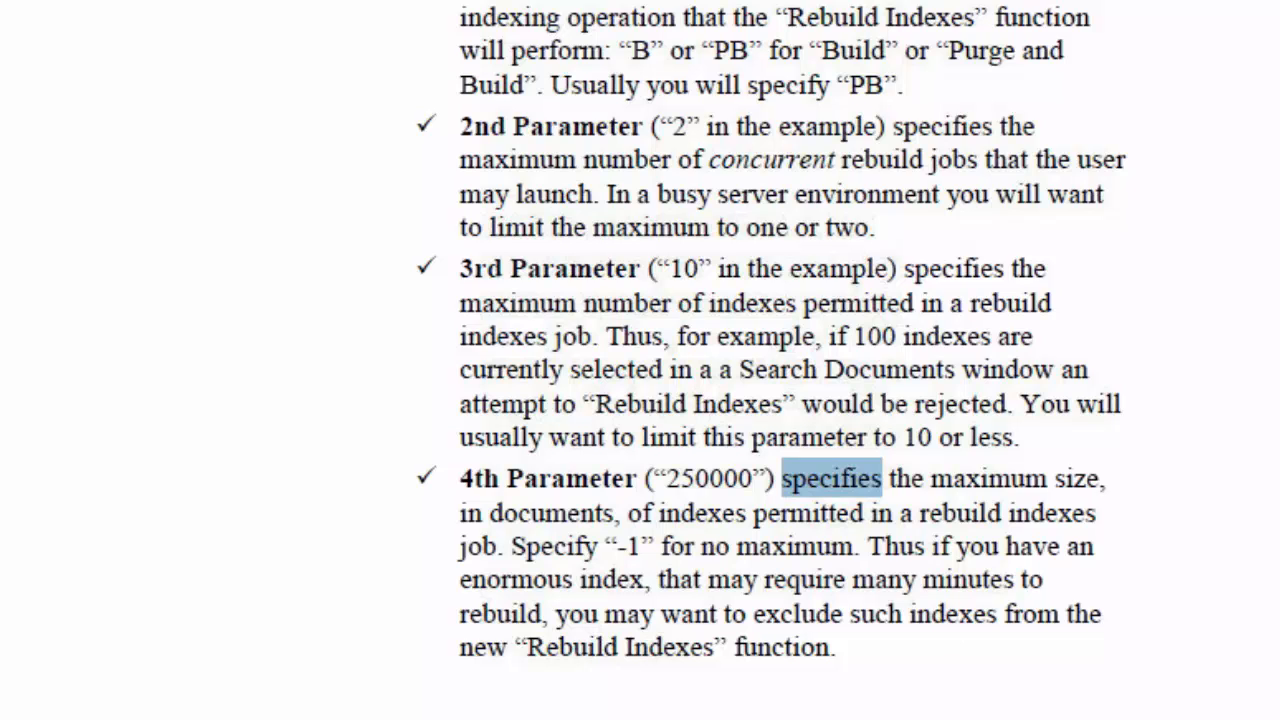
{"action": "key", "text": "Escape"}
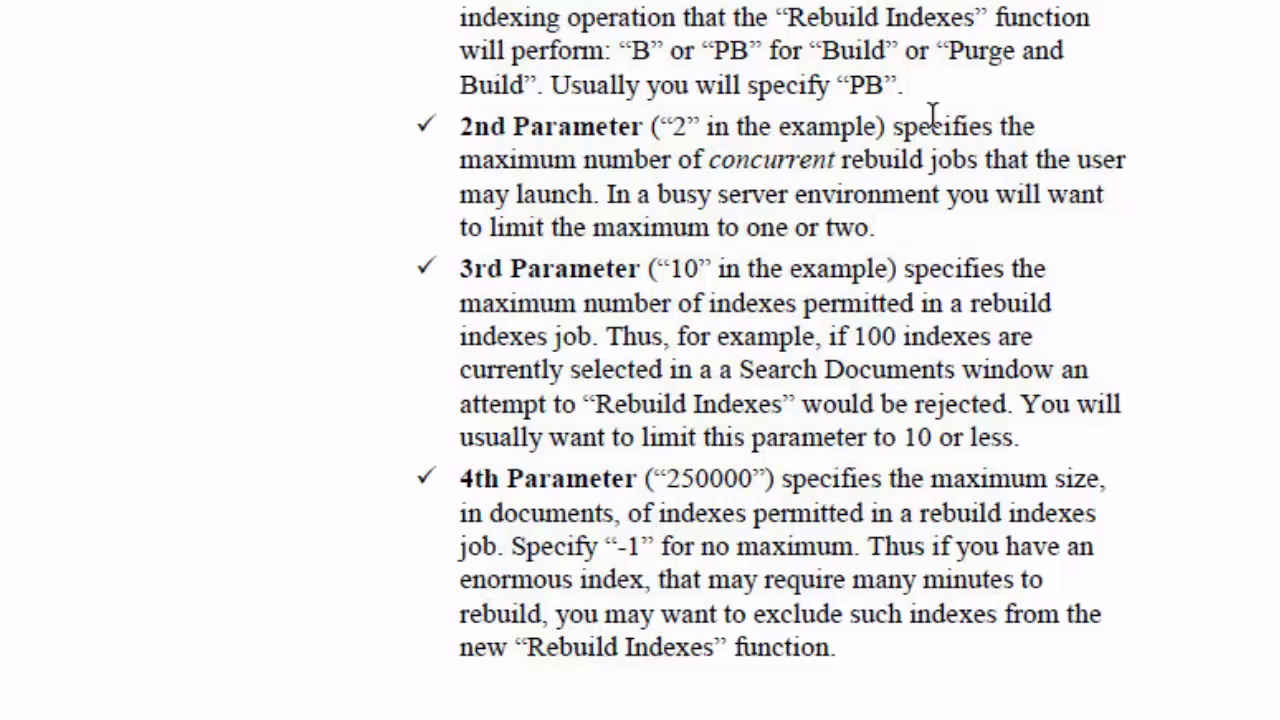
{"action": "left_click_drag", "start_coordinate": [666, 479], "coordinate": [758, 480]}
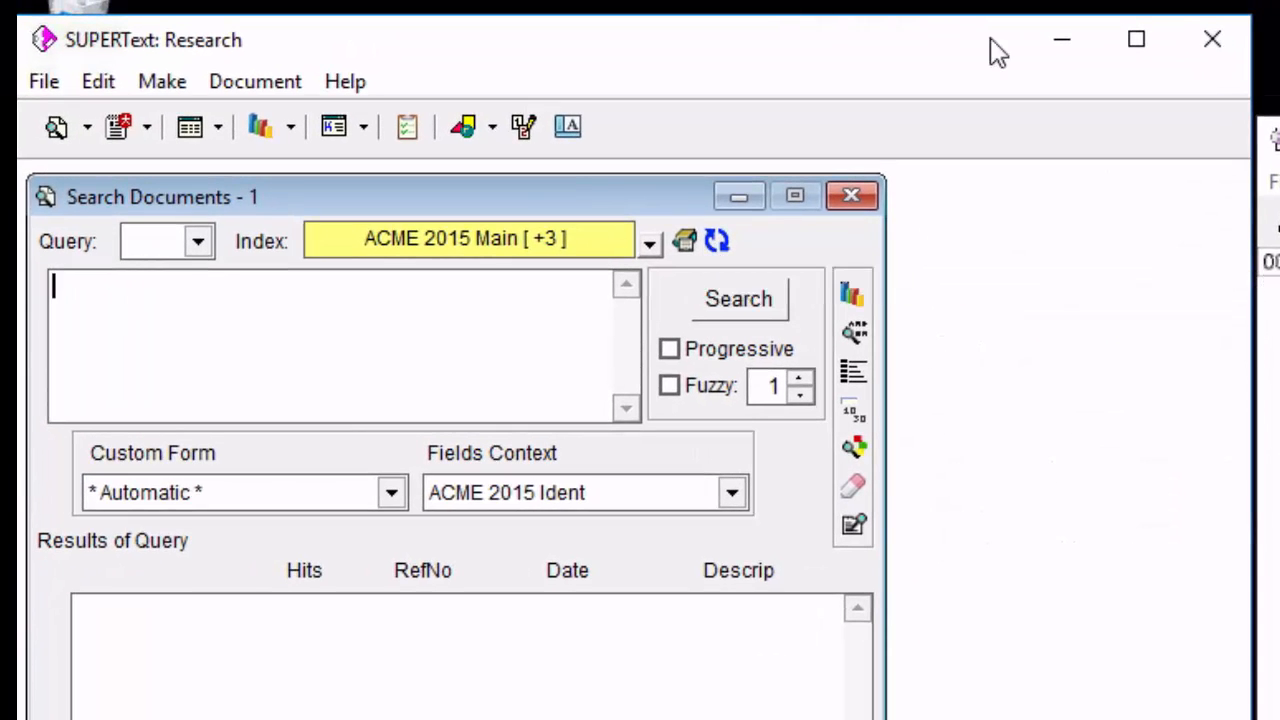
Minimize the Research window and open the 06 - SUPERText Index folder inside SUPERText SERVER in File Explorer.
{"action": "left_click", "coordinate": [1064, 42]}
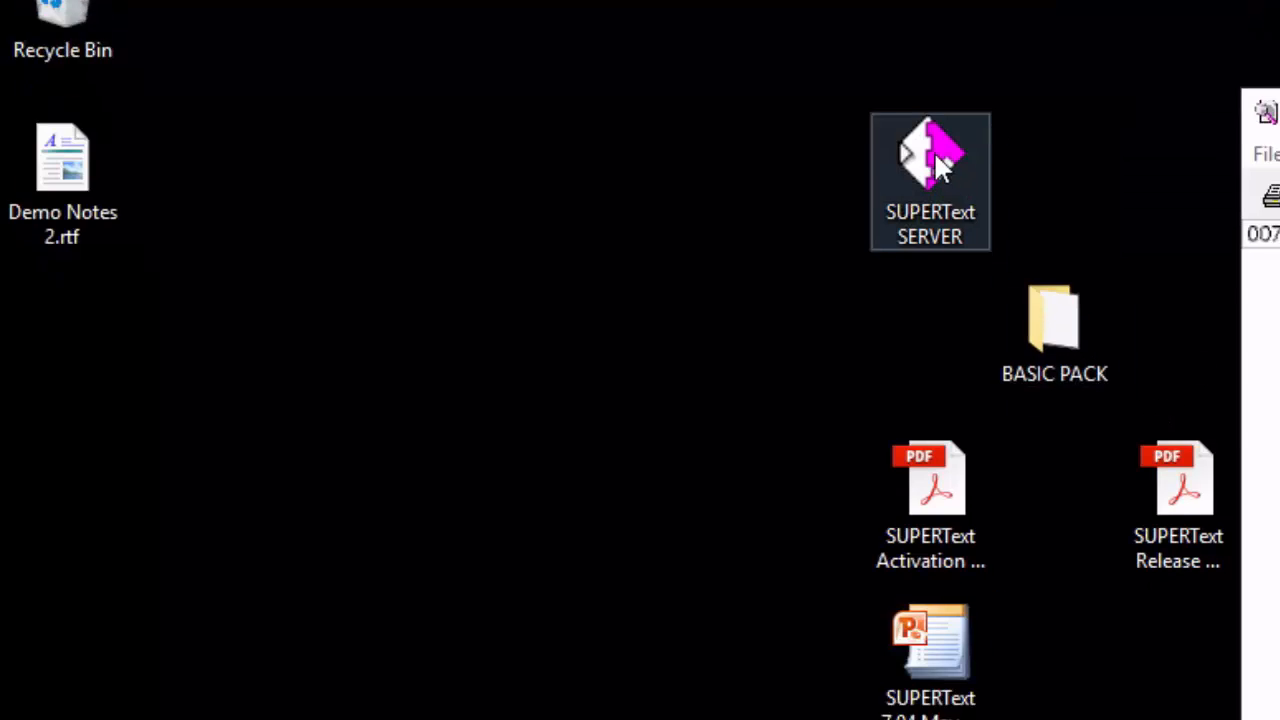
{"action": "double_click", "coordinate": [935, 165]}
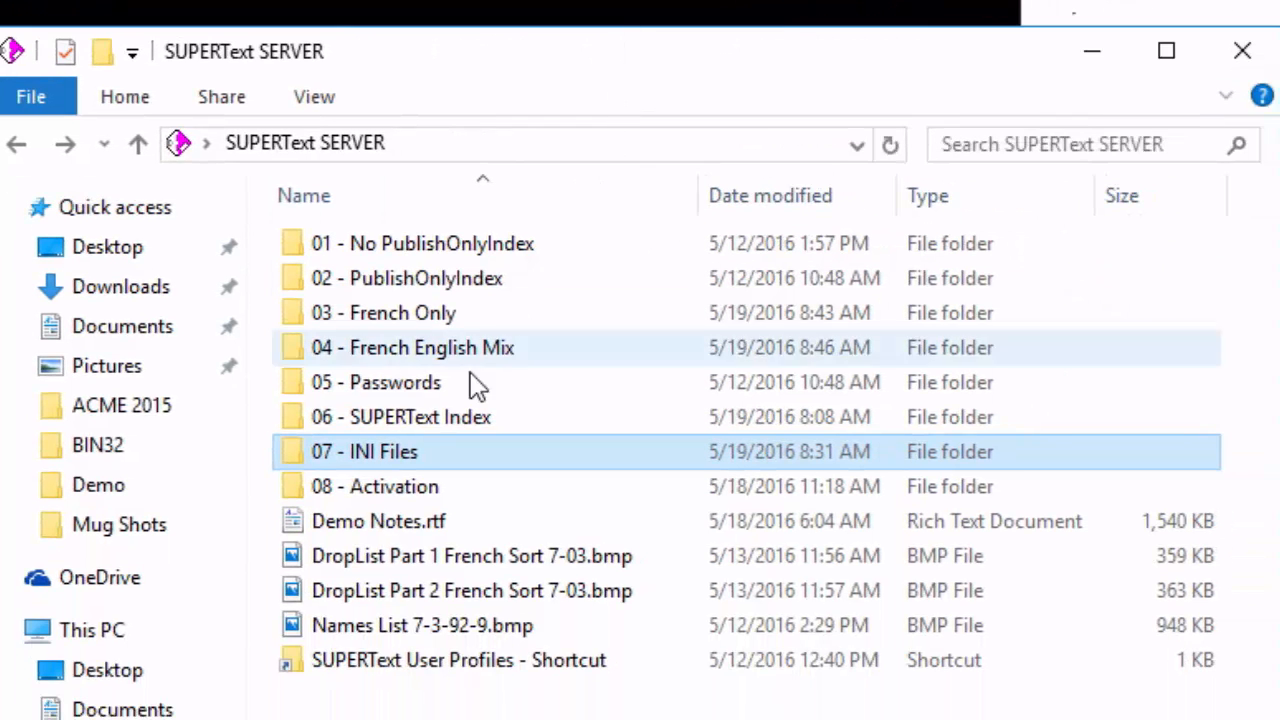
{"action": "double_click", "coordinate": [428, 420]}
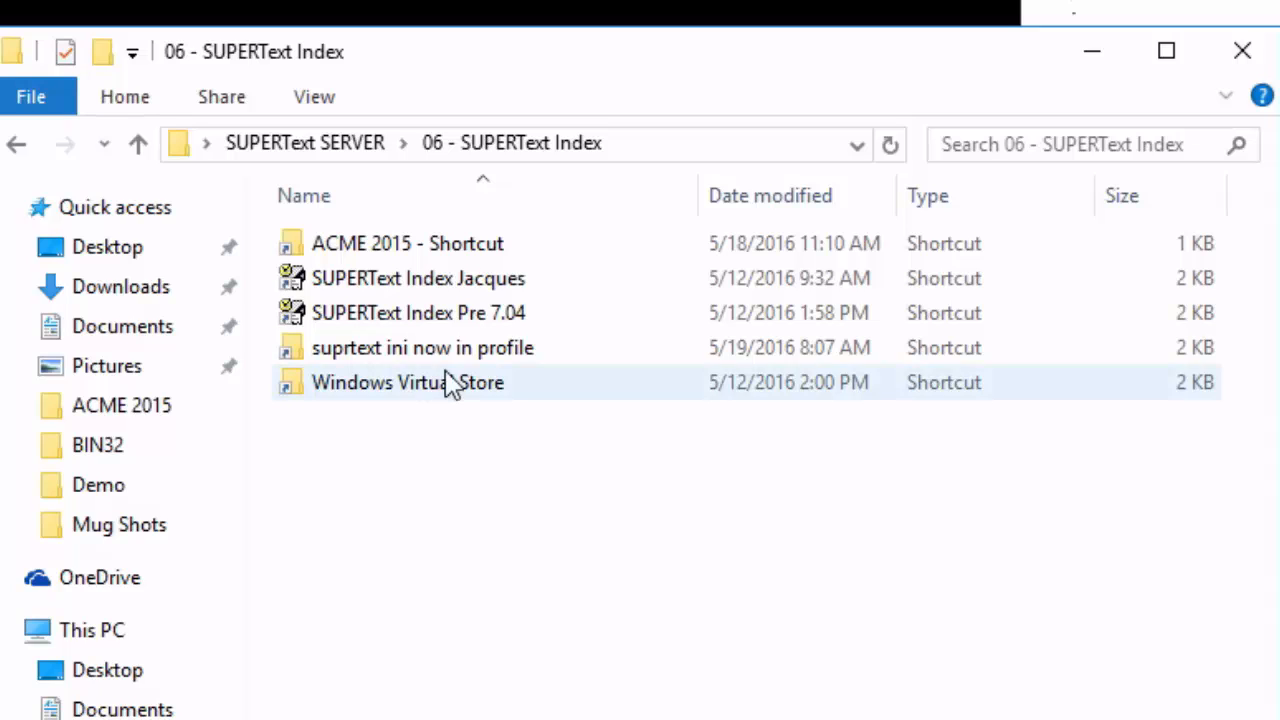
Examine the profile path parameter (/p=) in the target of the user-specific SUPERText Index shortcut's properties, and close the properties.
{"action": "right_click", "coordinate": [452, 284]}
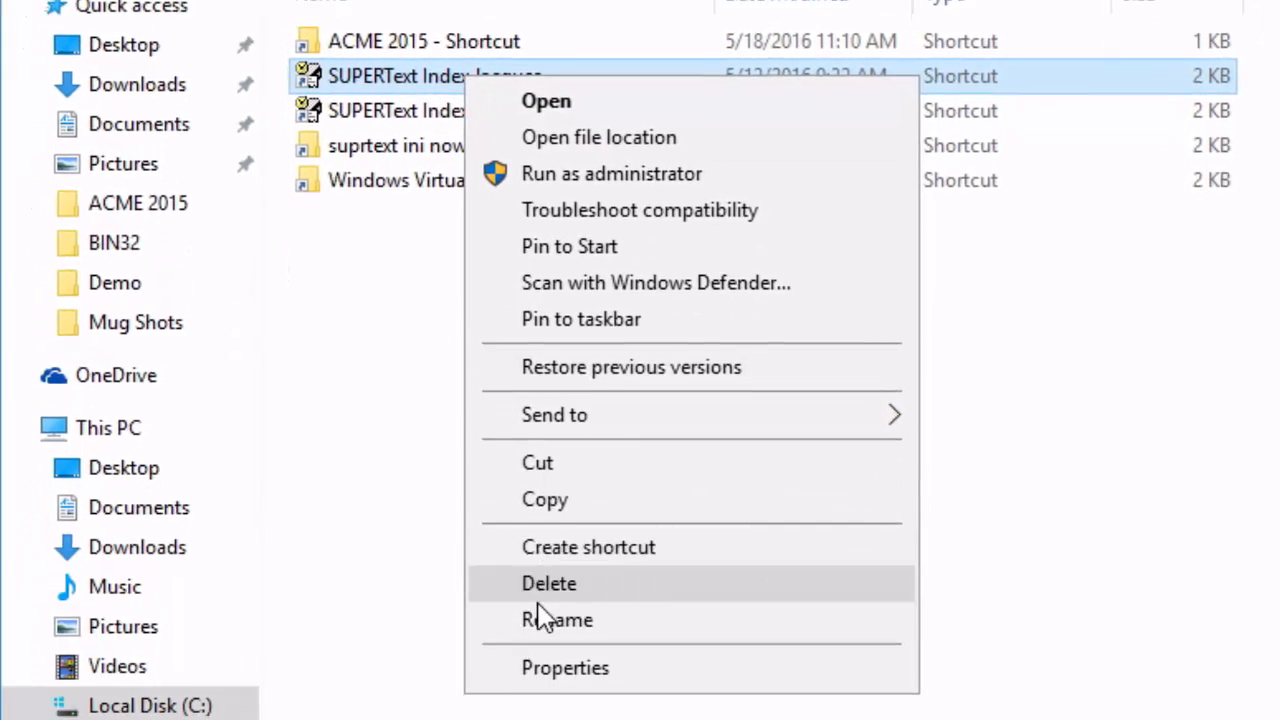
{"action": "left_click", "coordinate": [568, 640]}
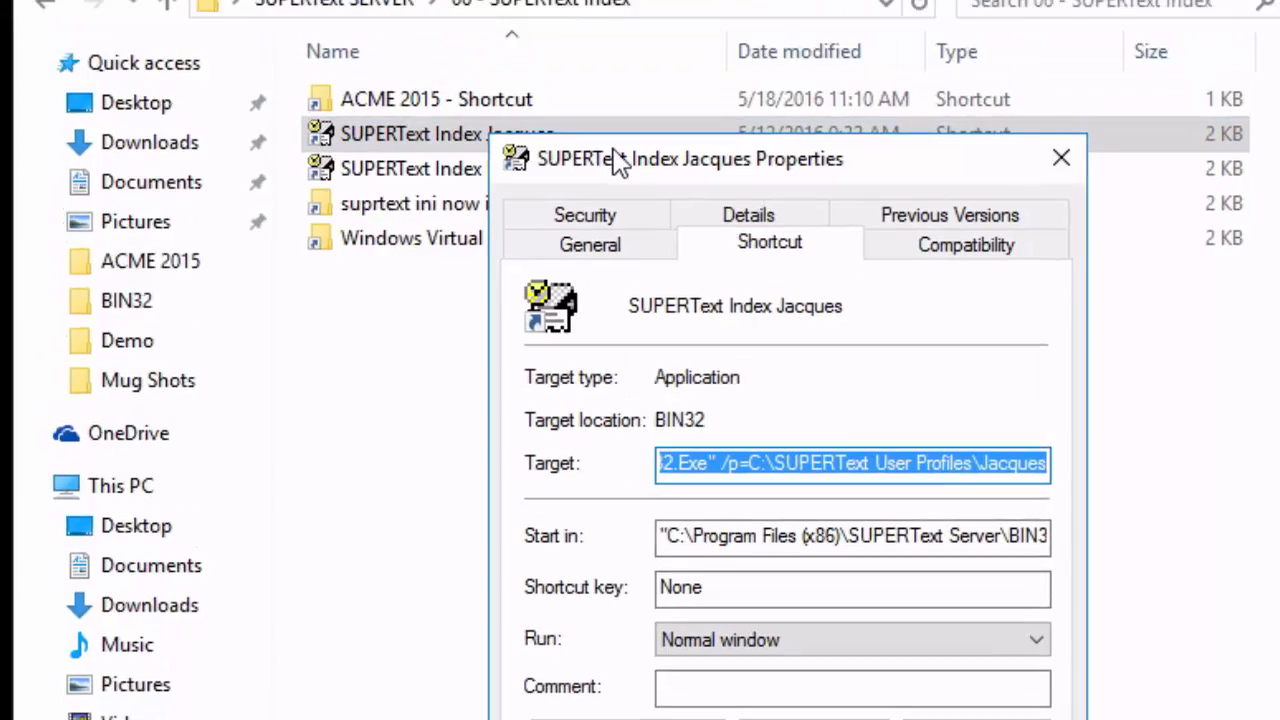
{"action": "left_click_drag", "start_coordinate": [603, 52], "coordinate": [443, 7]}
{"action": "left_click", "coordinate": [669, 337]}
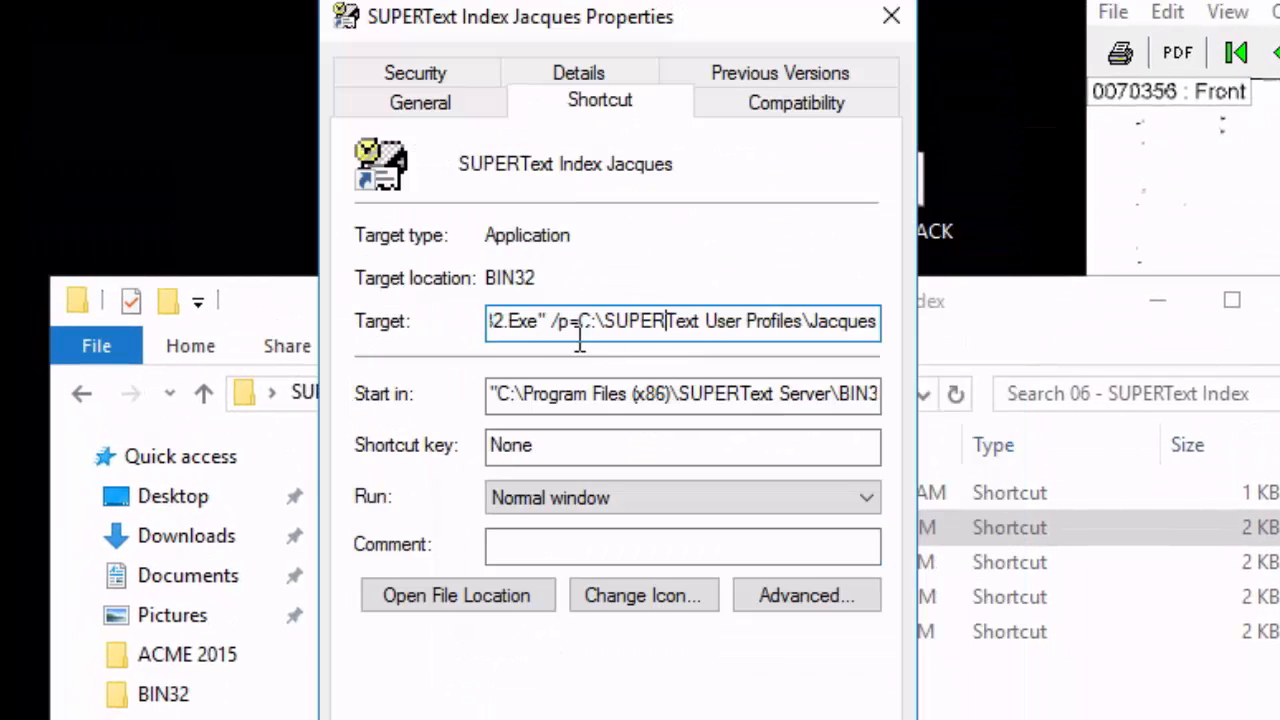
{"action": "left_click_drag", "start_coordinate": [548, 335], "coordinate": [791, 340]}
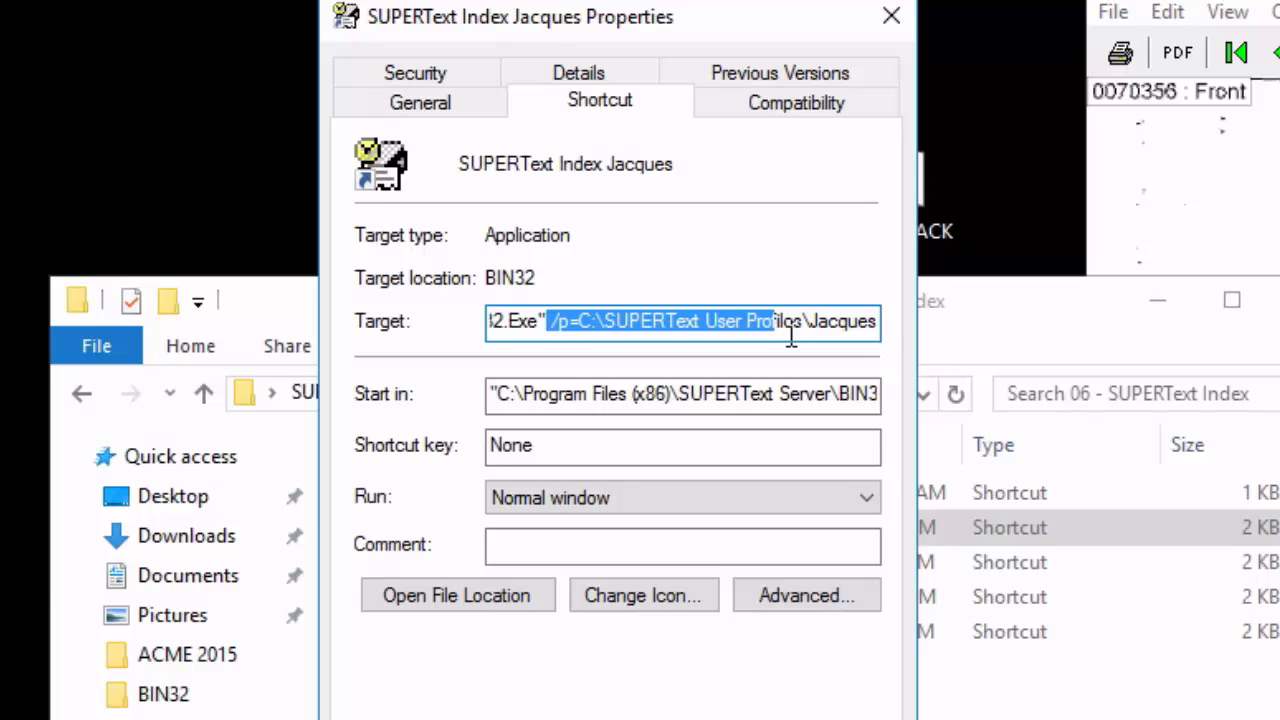
{"action": "left_click", "coordinate": [717, 719]}
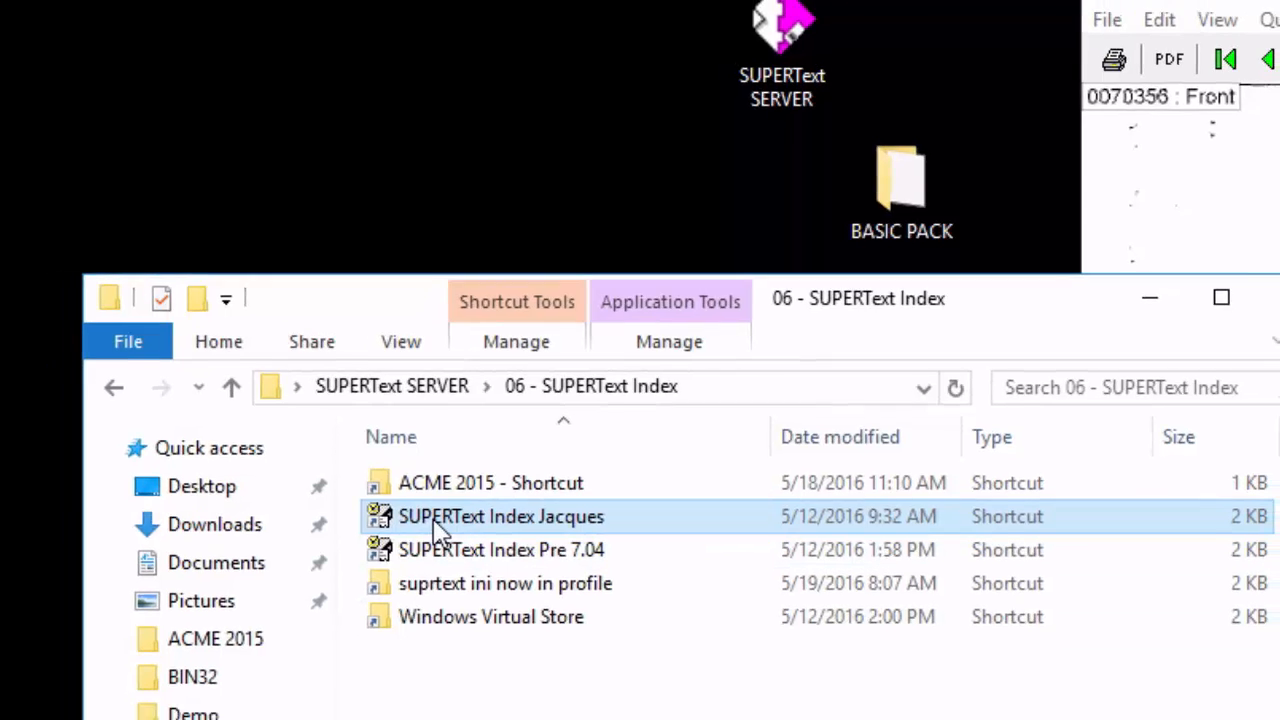
Launch SUPERText Index from the user-specific shortcut and, in a new index job file, choose BUILD and PURGE for ACME 2015 Main.
{"action": "double_click", "coordinate": [440, 529]}
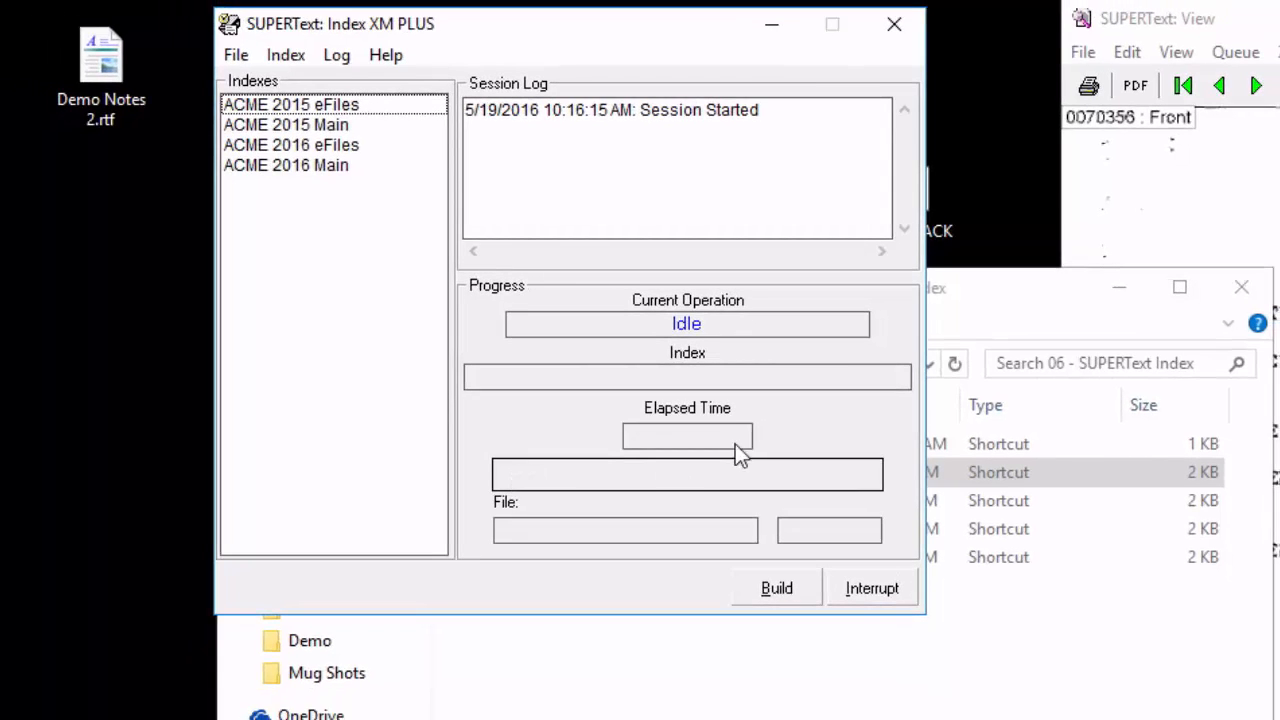
{"action": "left_click_drag", "start_coordinate": [1074, 302], "coordinate": [1279, 352]}
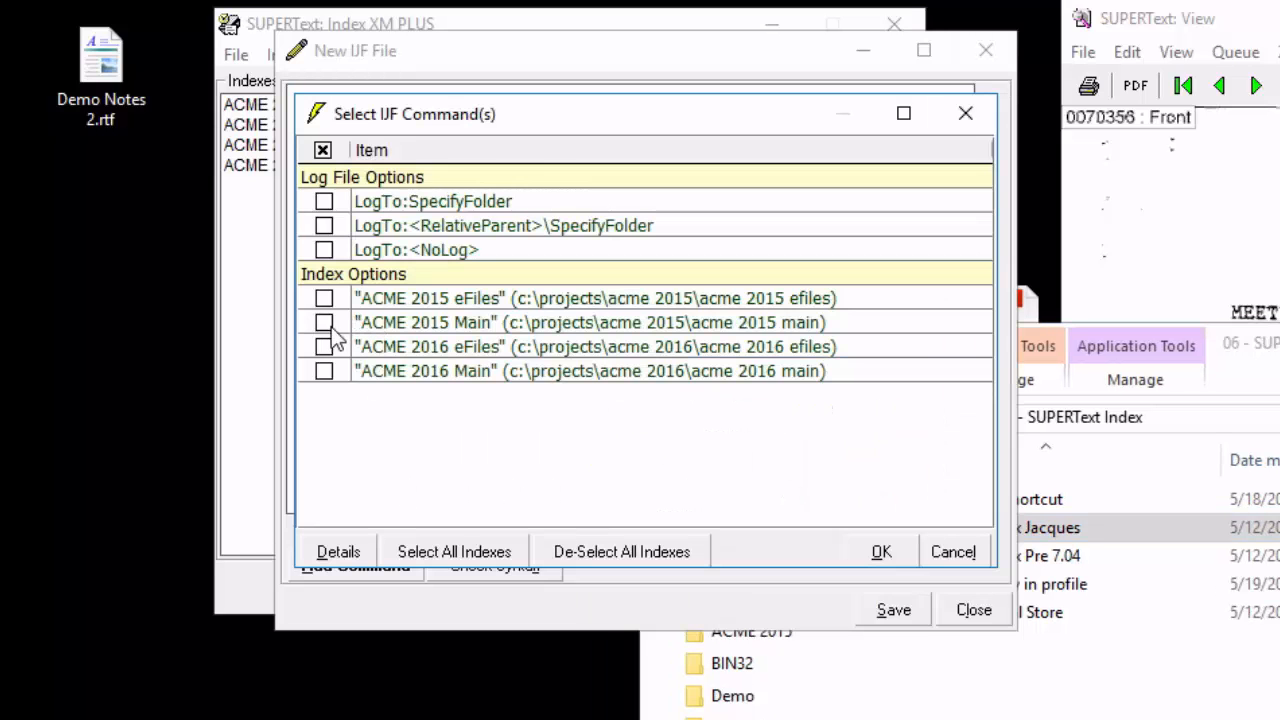
{"action": "left_click", "coordinate": [324, 324]}
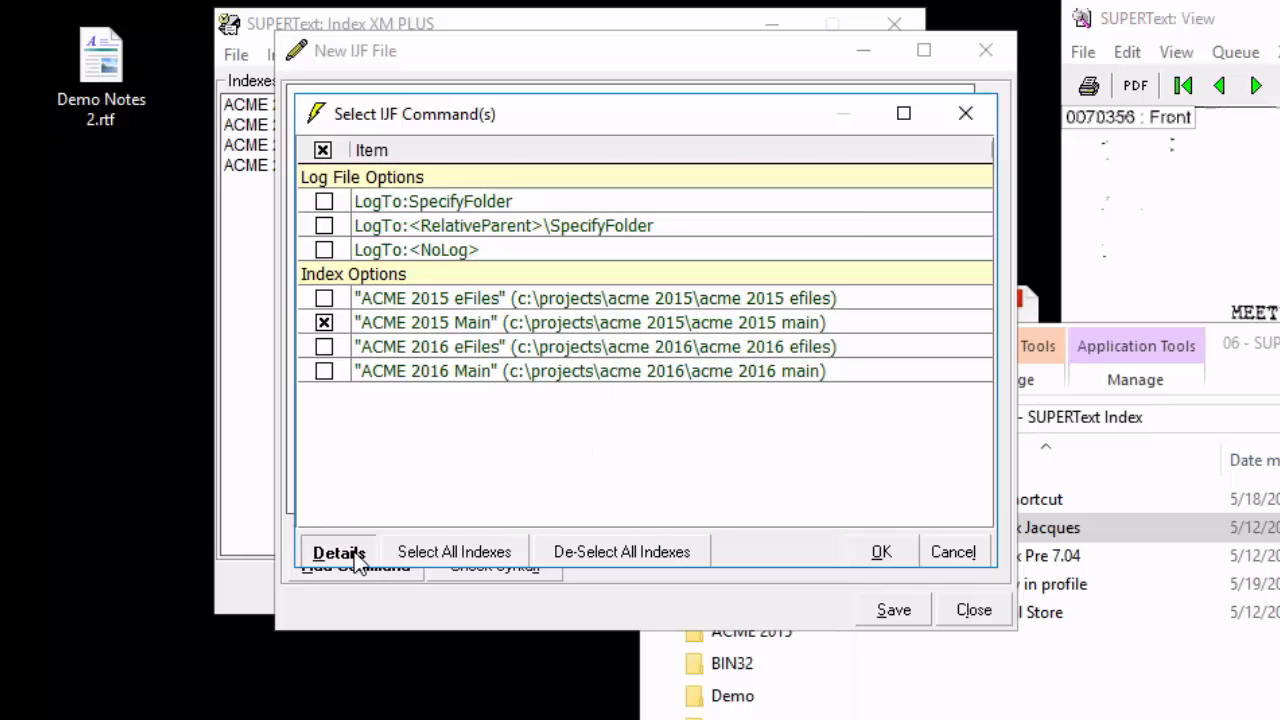
{"action": "left_click", "coordinate": [452, 328]}
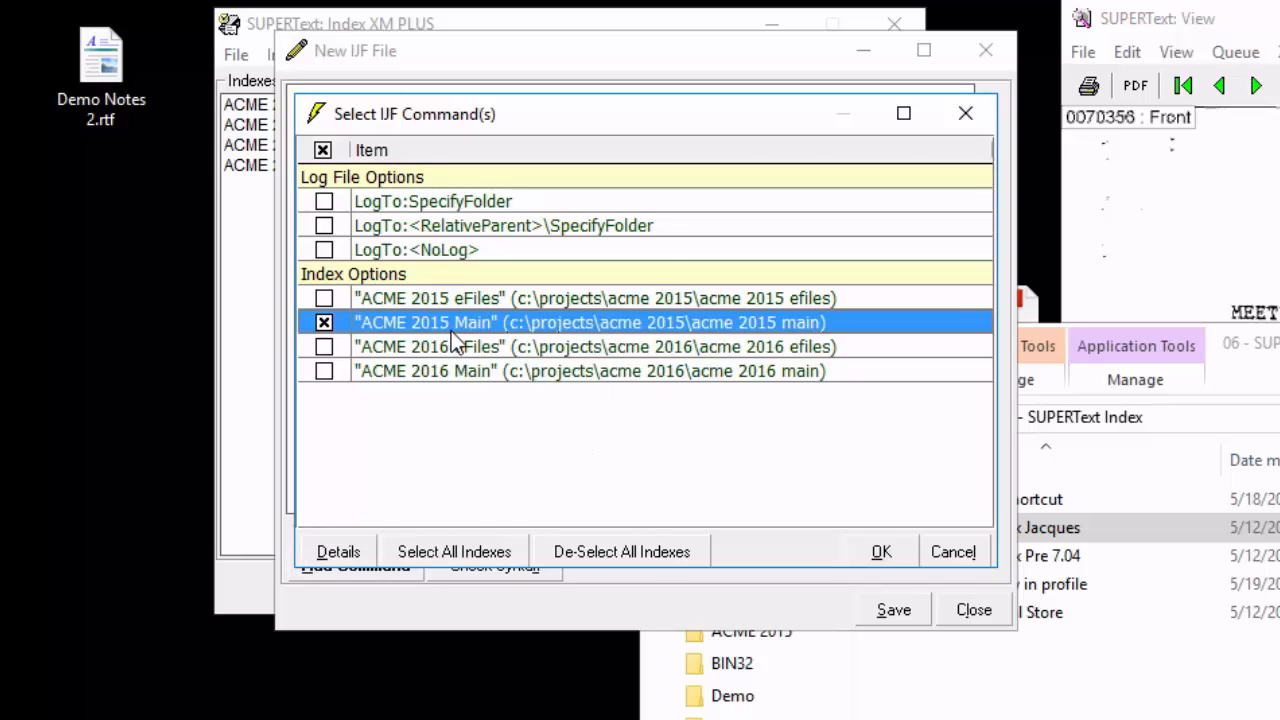
{"action": "left_click", "coordinate": [340, 553]}
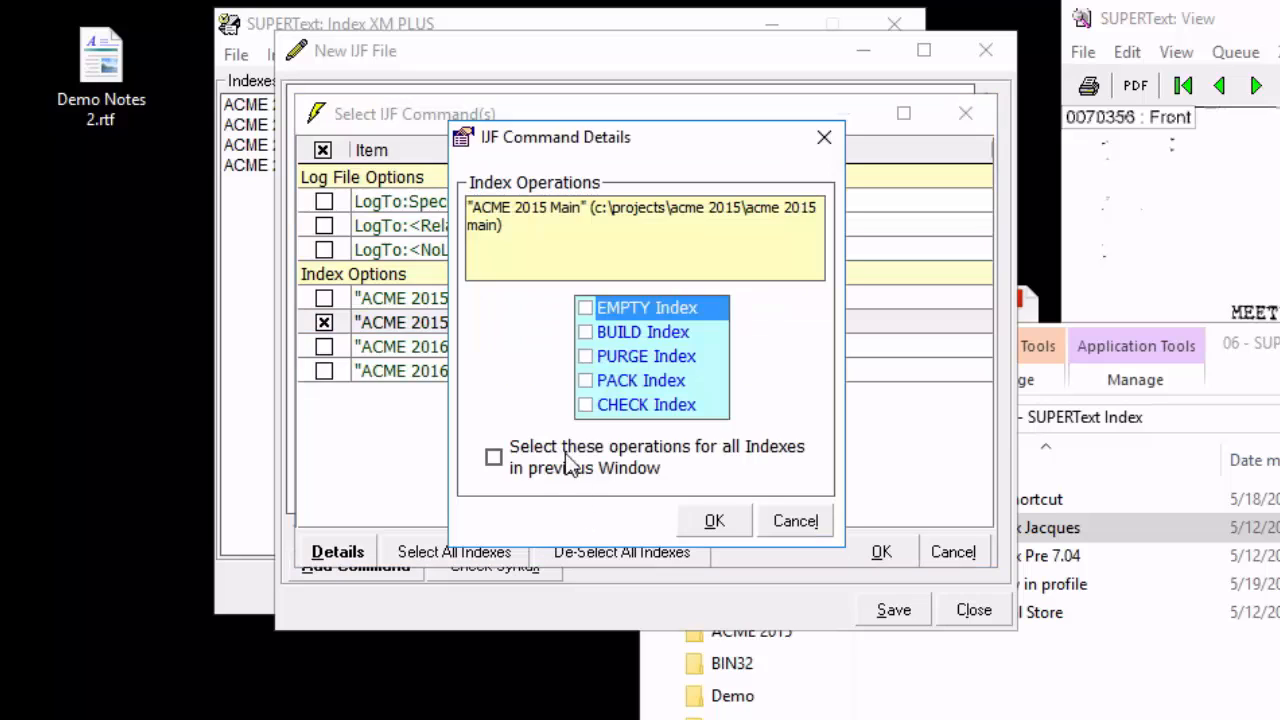
{"action": "left_click", "coordinate": [586, 332]}
{"action": "left_click", "coordinate": [586, 356]}
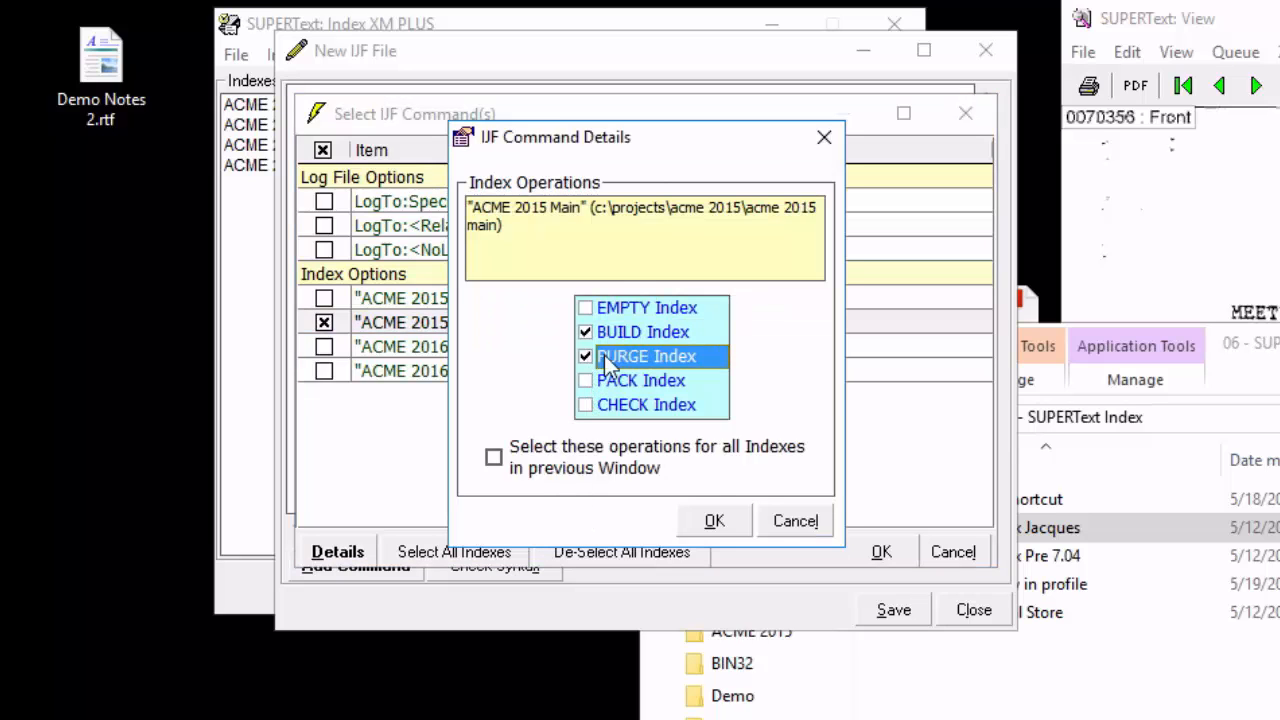
{"action": "left_click", "coordinate": [714, 521]}
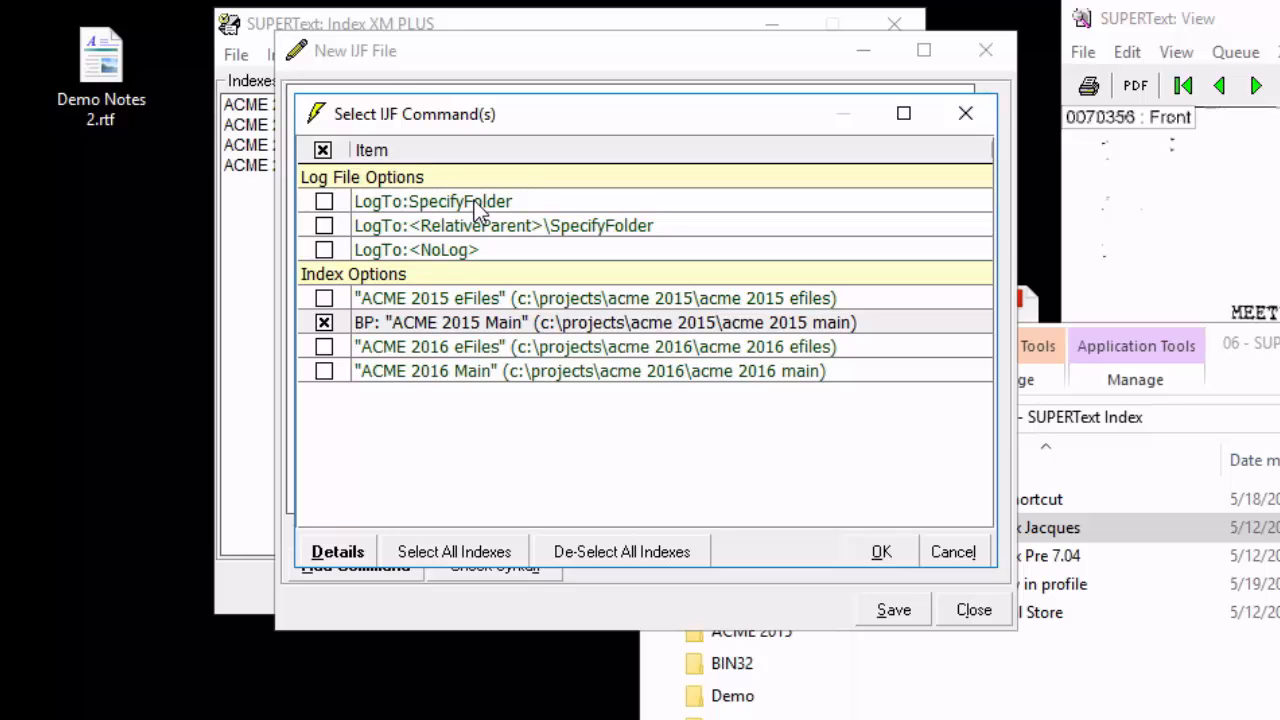
Add the selected index command together with LogTo:<NoLog> to the job file, and delete the LogTo:<NoLog> text.
{"action": "left_click", "coordinate": [326, 254]}
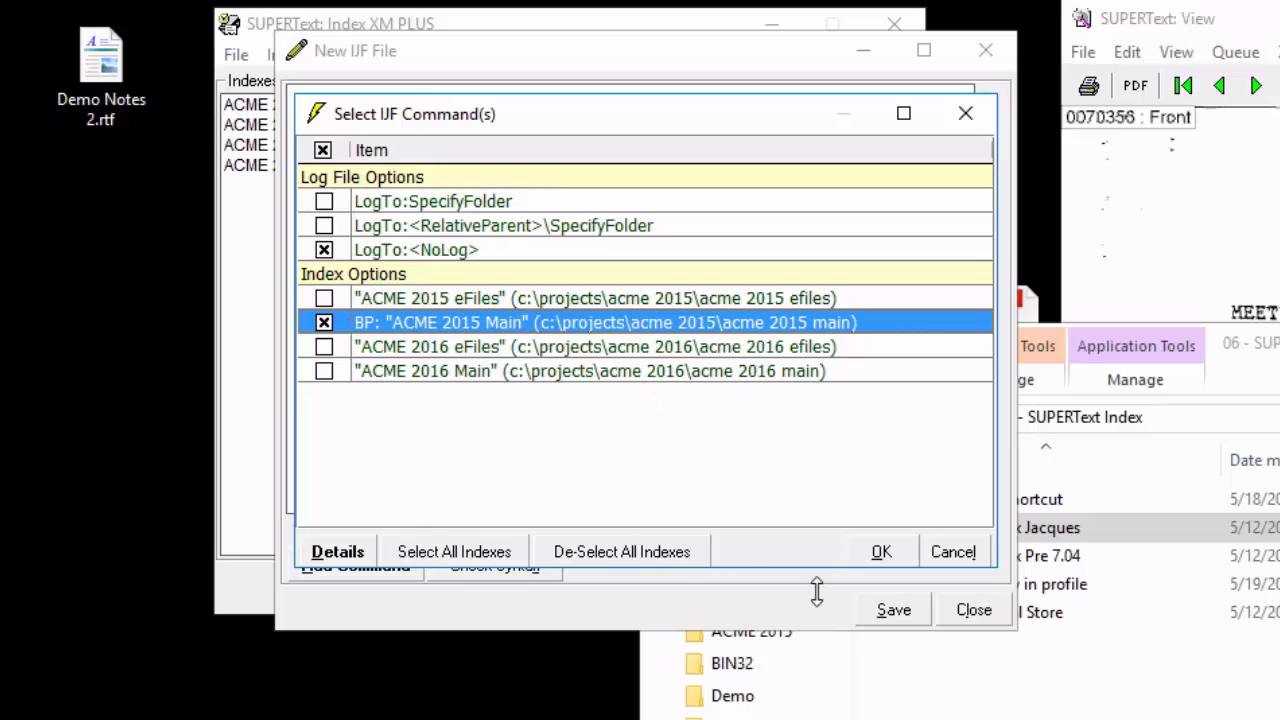
{"action": "left_click", "coordinate": [882, 556]}
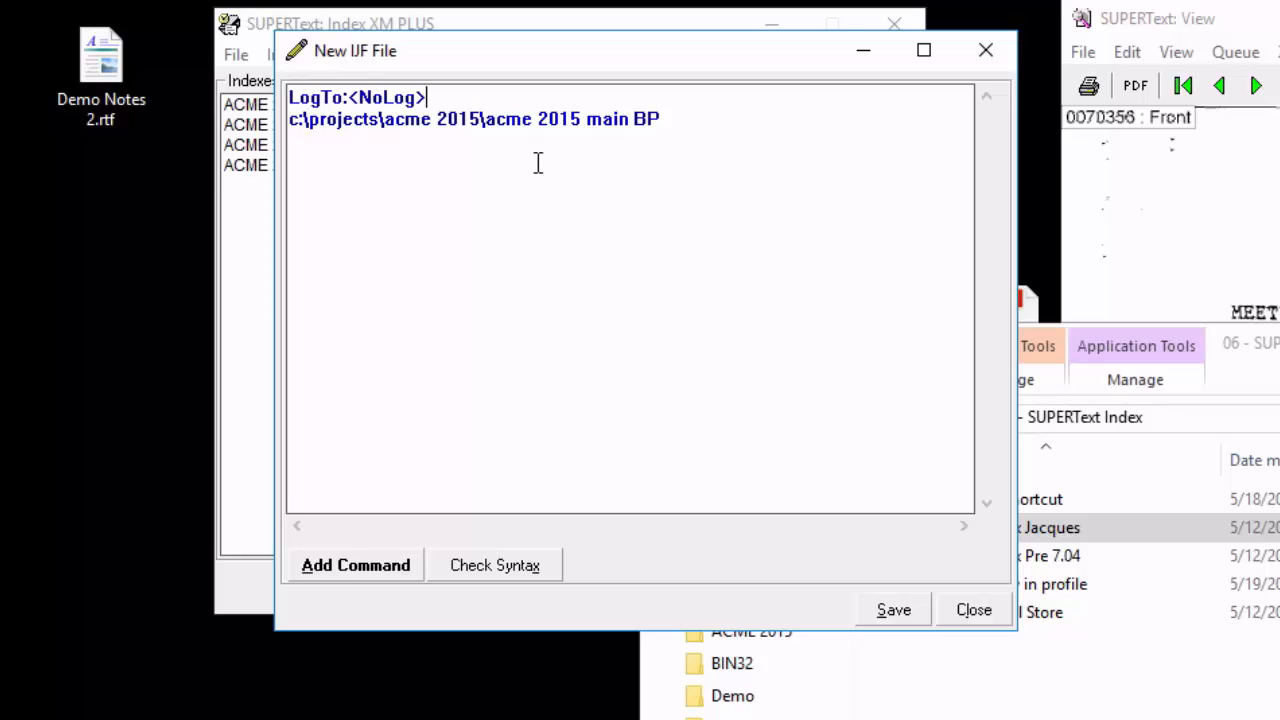
{"action": "key", "text": "shift+Home"}
{"action": "key", "text": "BackSpace"}
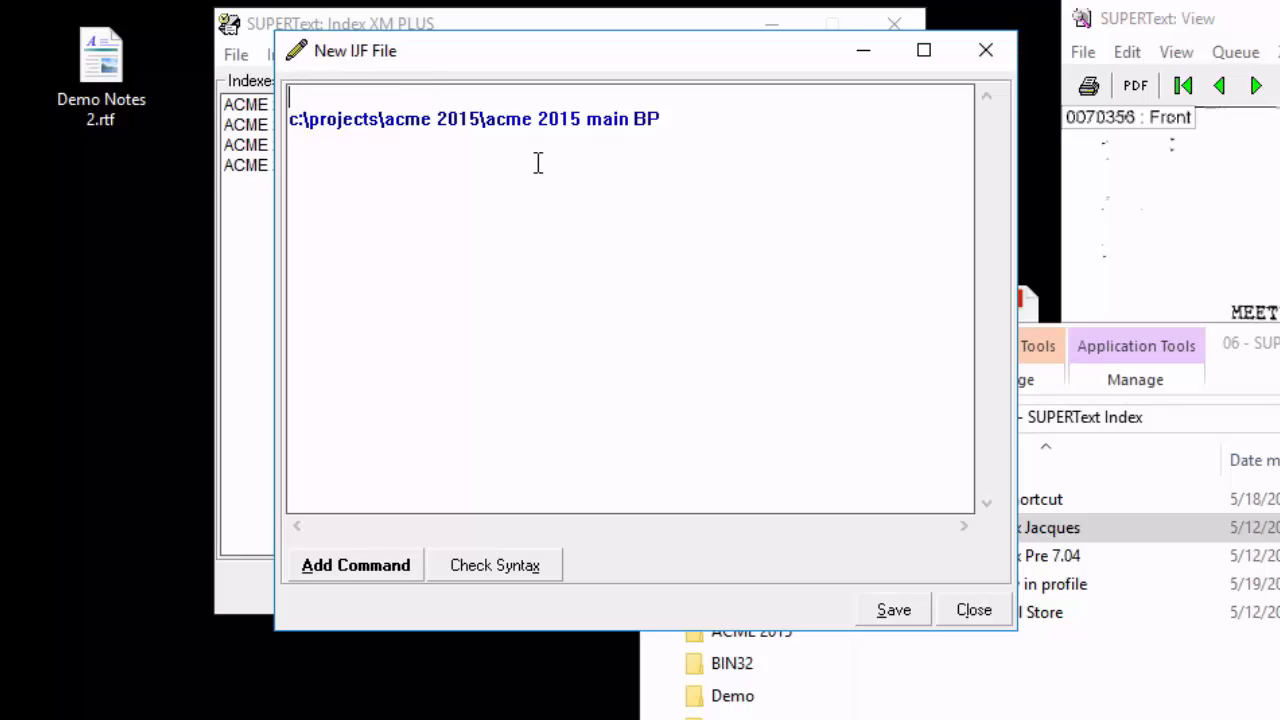
Add a LogTo:<RelativeParent> command to the job file with IJF Logs as the folder under the index's parent.
{"action": "left_click", "coordinate": [365, 568]}
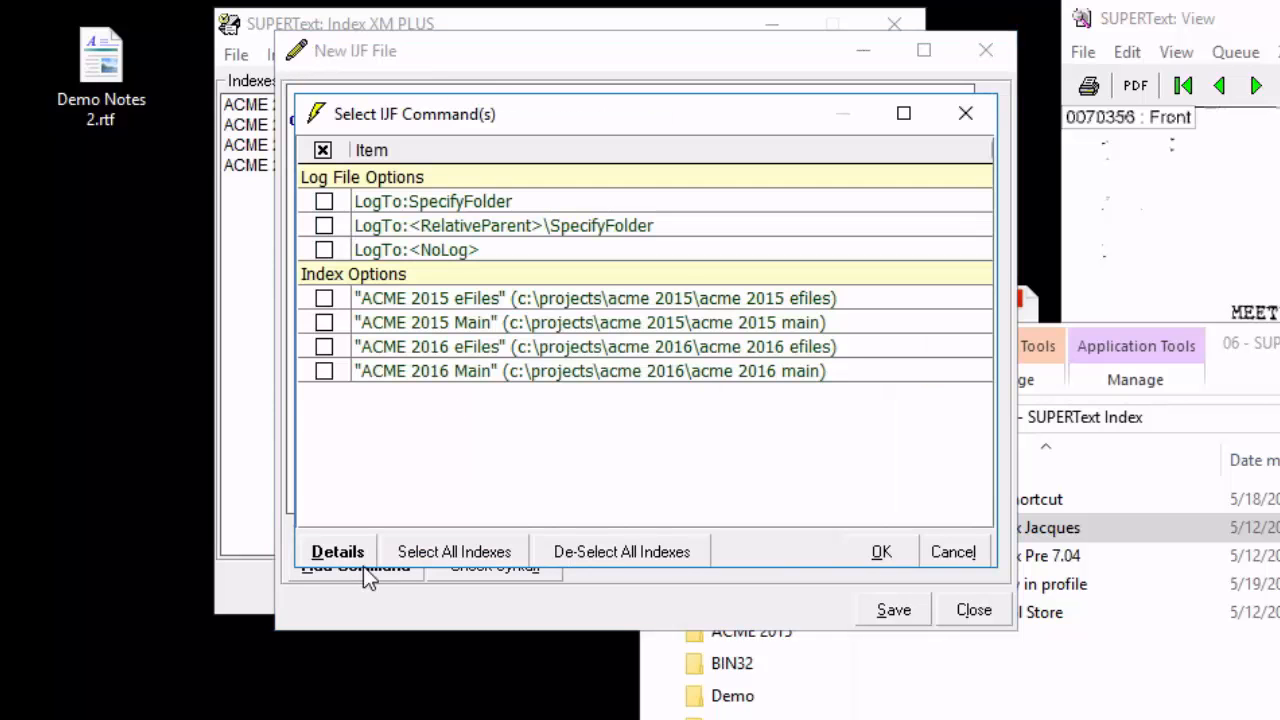
{"action": "left_click", "coordinate": [447, 228]}
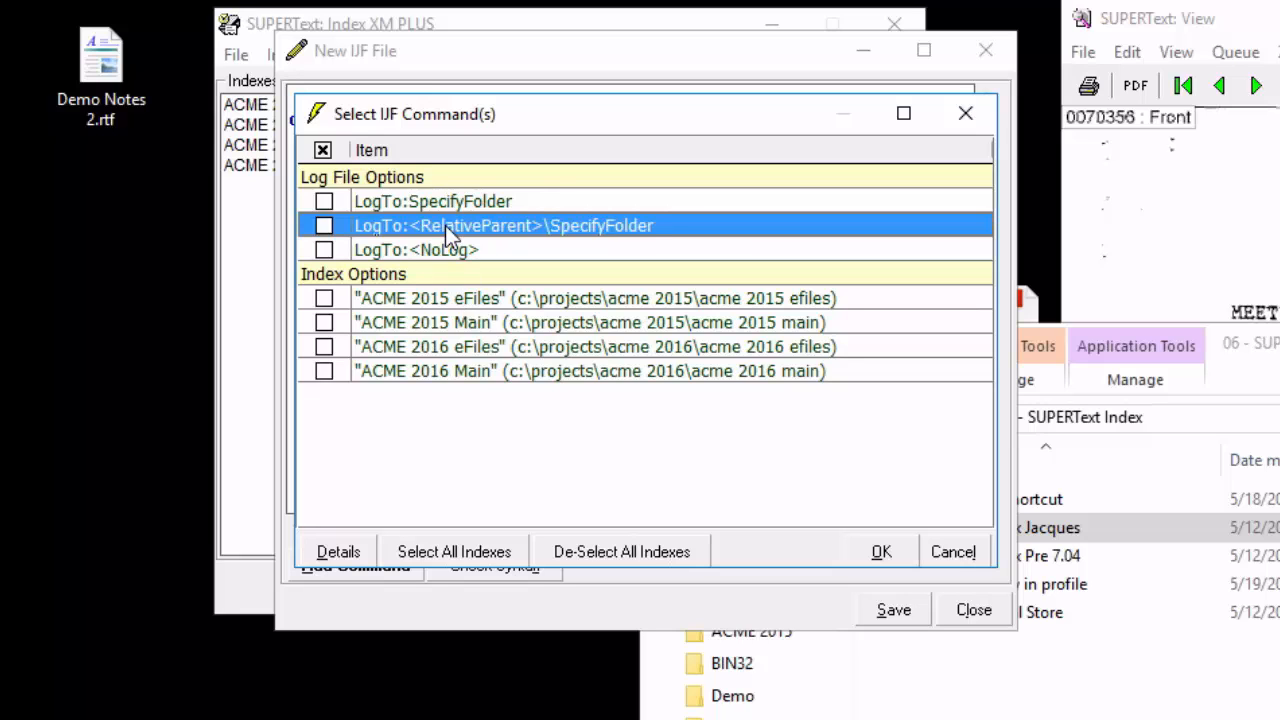
{"action": "double_click", "coordinate": [510, 235]}
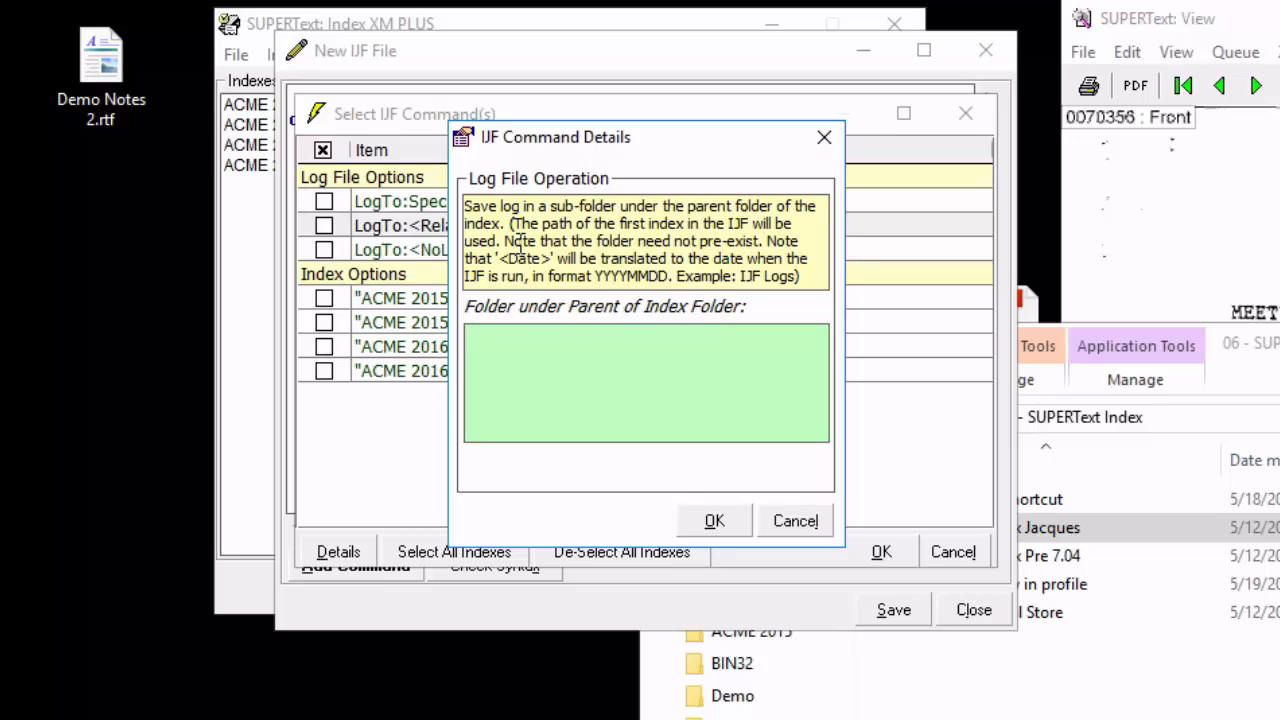
{"action": "left_click_drag", "start_coordinate": [540, 138], "coordinate": [459, 263]}
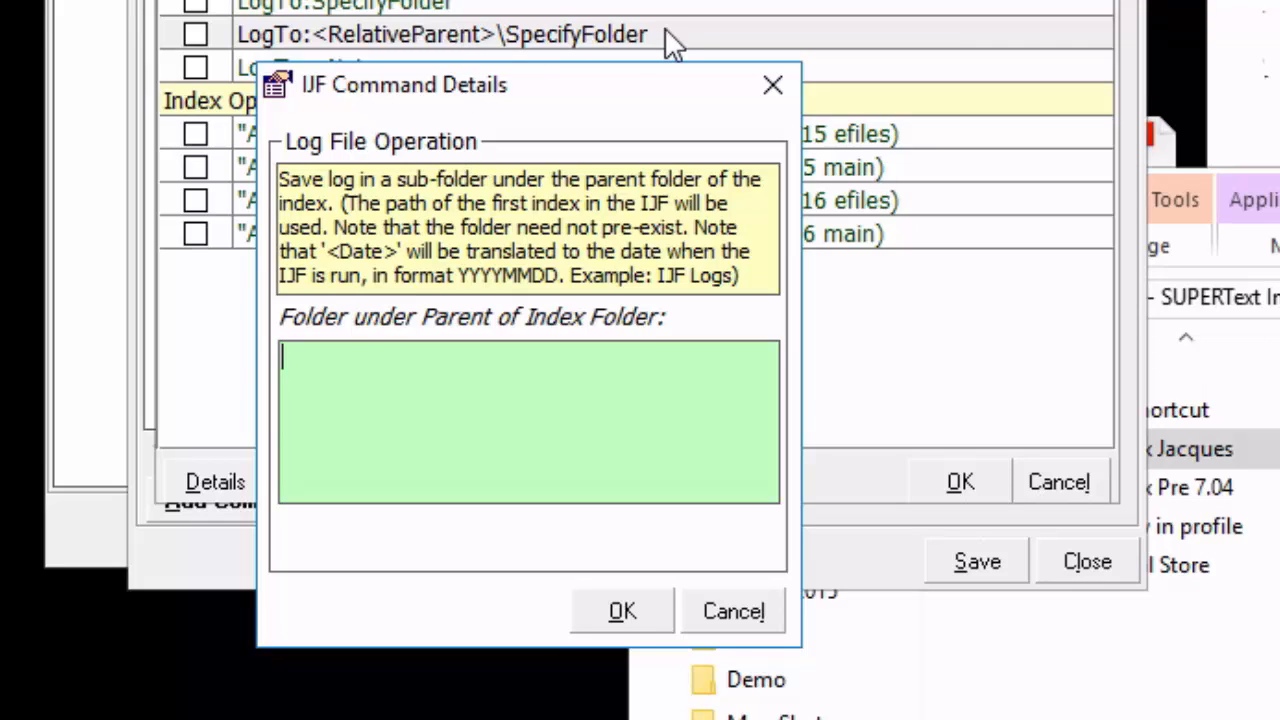
{"action": "type", "text": "IJF Logs"}
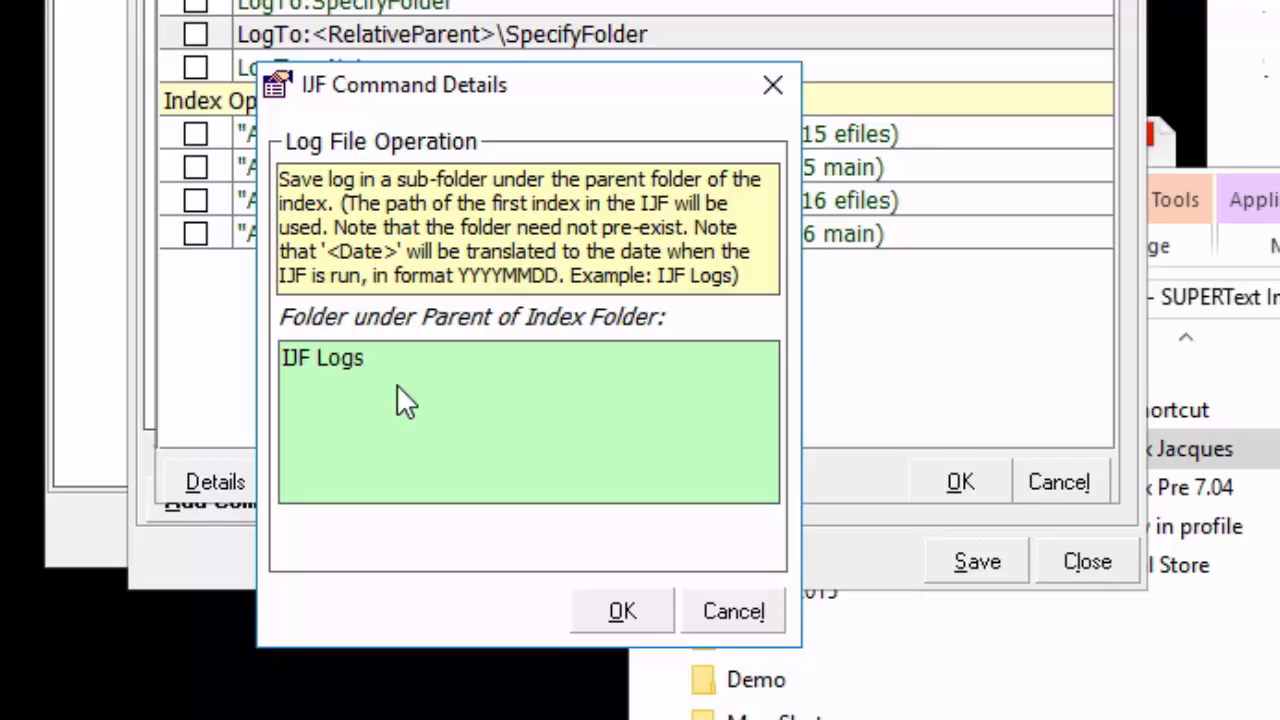
{"action": "left_click_drag", "start_coordinate": [417, 371], "coordinate": [280, 362]}
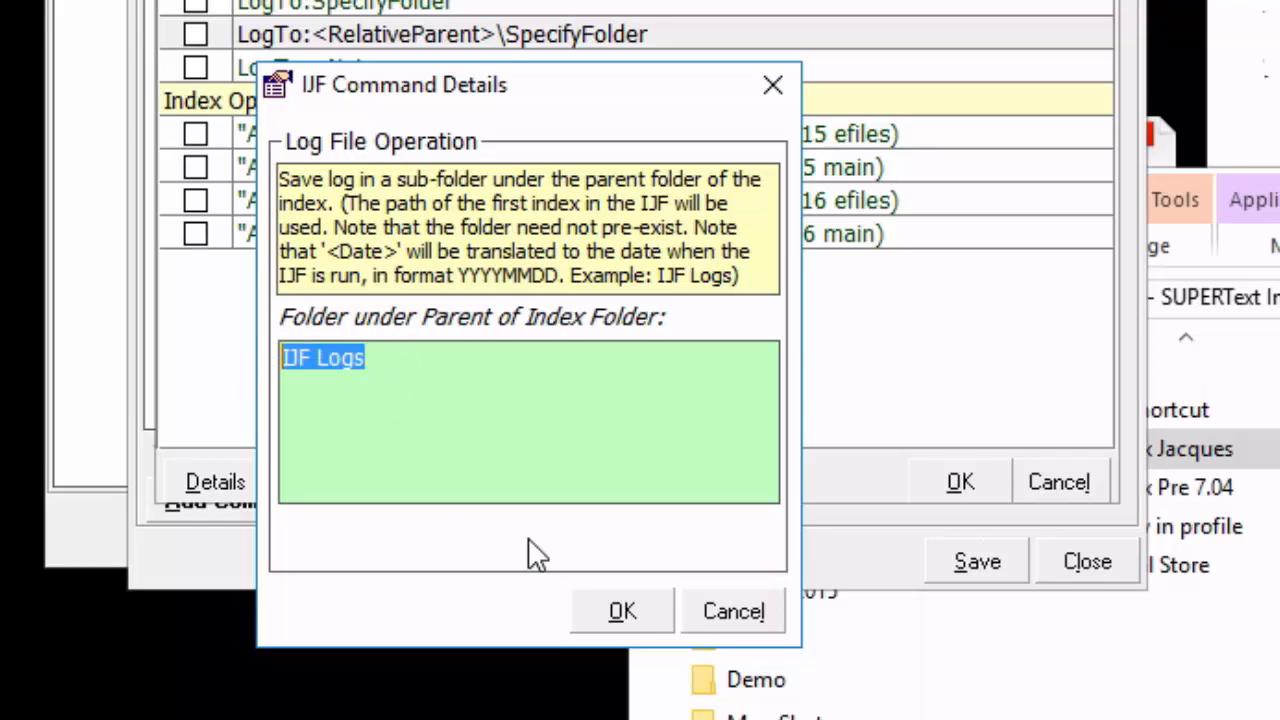
{"action": "left_click", "coordinate": [615, 611]}
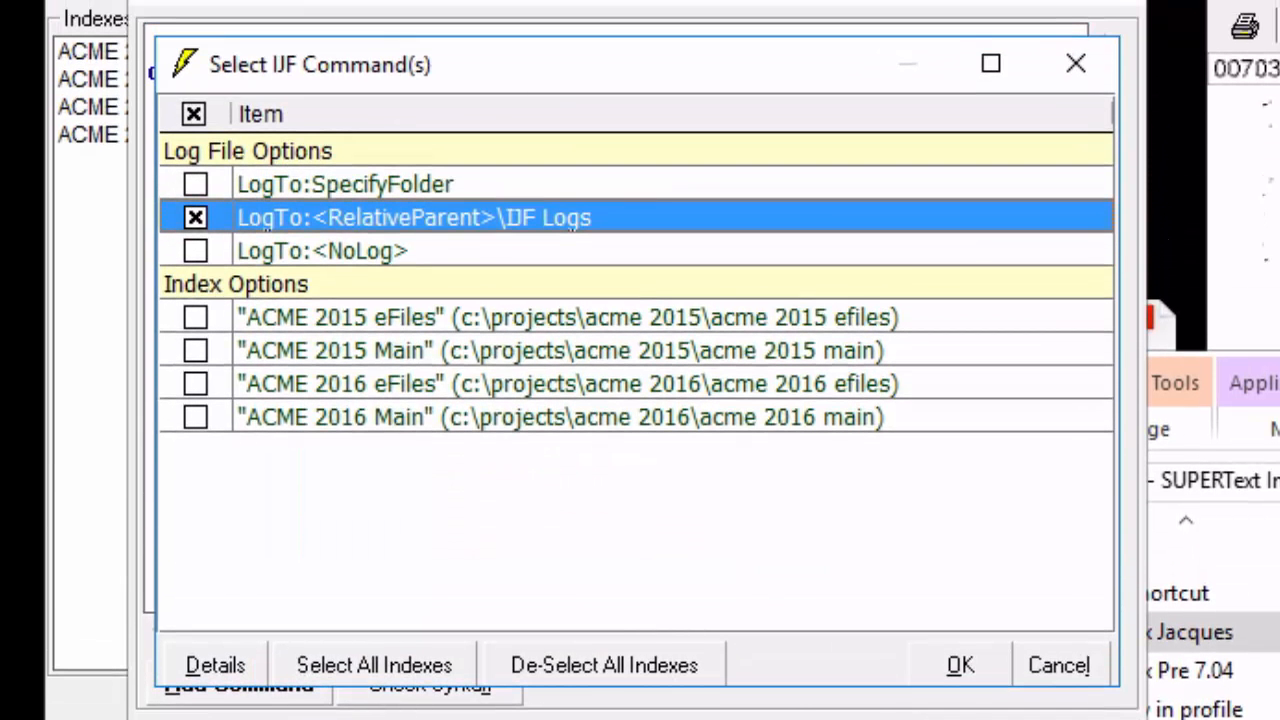
{"action": "left_click", "coordinate": [958, 666]}
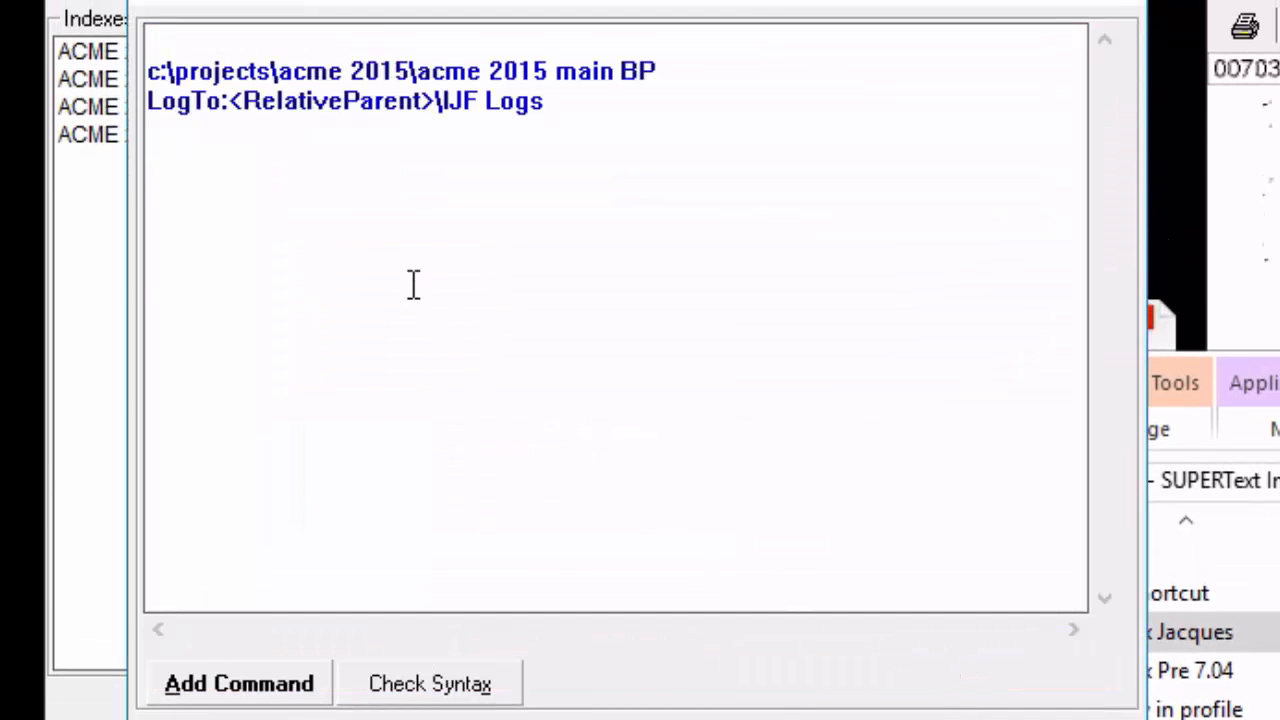
Move the LogTo:<RelativeParent>\IJF Logs line above the ACME 2015 Main index command.
{"action": "left_click_drag", "start_coordinate": [568, 133], "coordinate": [14, 150]}
{"action": "key", "text": "ctrl+c"}
{"action": "key", "text": "Delete"}
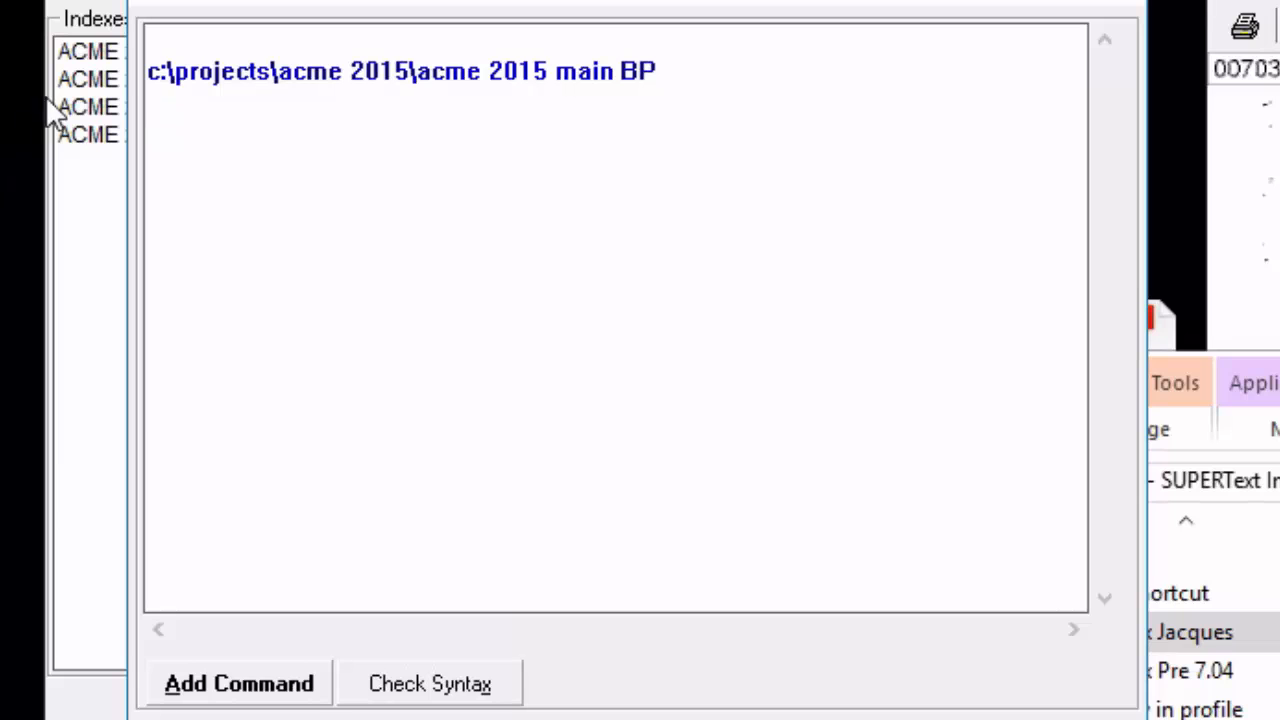
{"action": "left_click", "coordinate": [186, 45]}
{"action": "key", "text": "ctrl+v"}
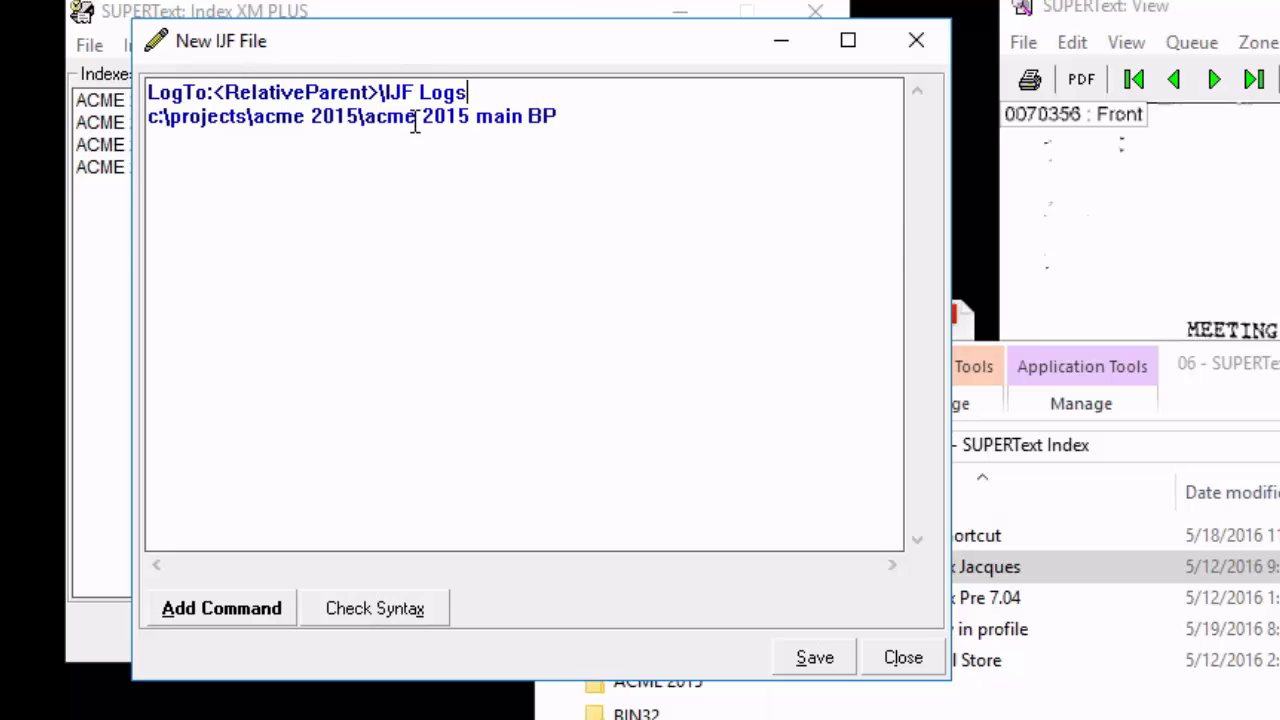
Save the index job file as Webinar in the IJF folder and close the job file editor.
{"action": "left_click", "coordinate": [814, 657]}
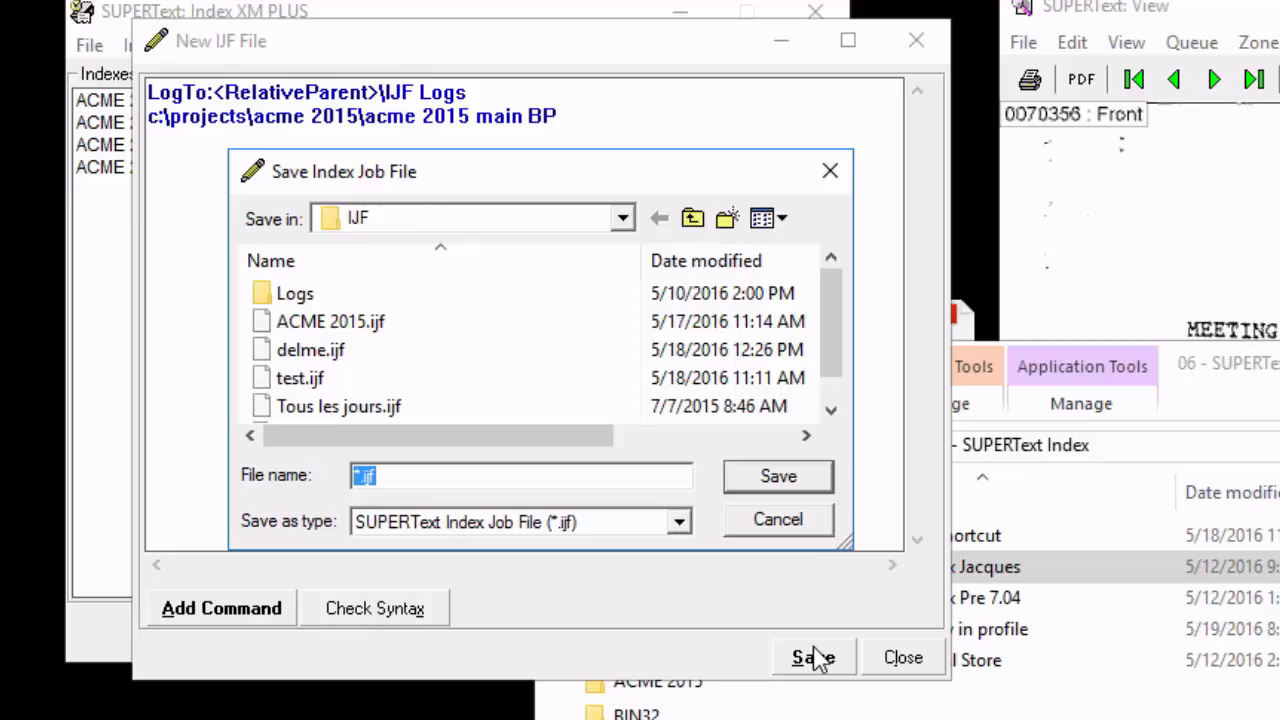
{"action": "type", "text": "Webinar"}
{"action": "key", "text": "Return"}
{"action": "left_click", "coordinate": [910, 666]}
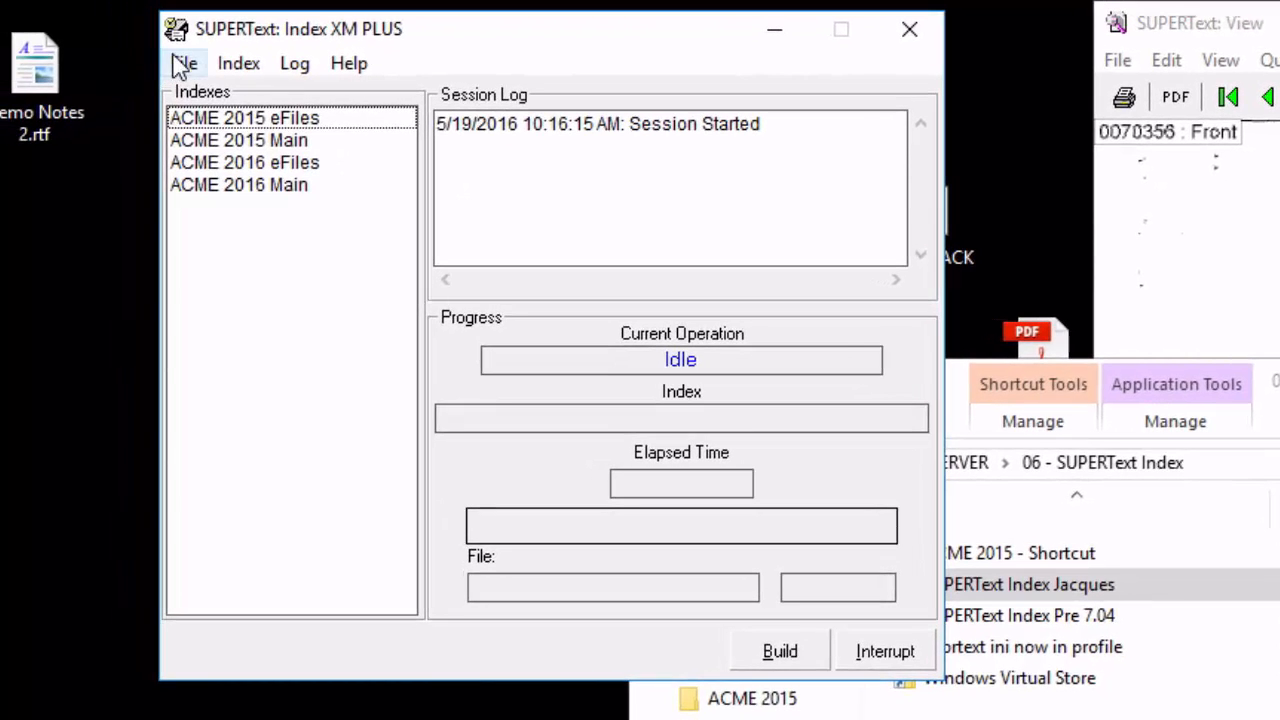
Open the ACME 2015 project folder in File Explorer through its shortcut and place it beside the SUPERText Index window.
{"action": "left_click", "coordinate": [1213, 578]}
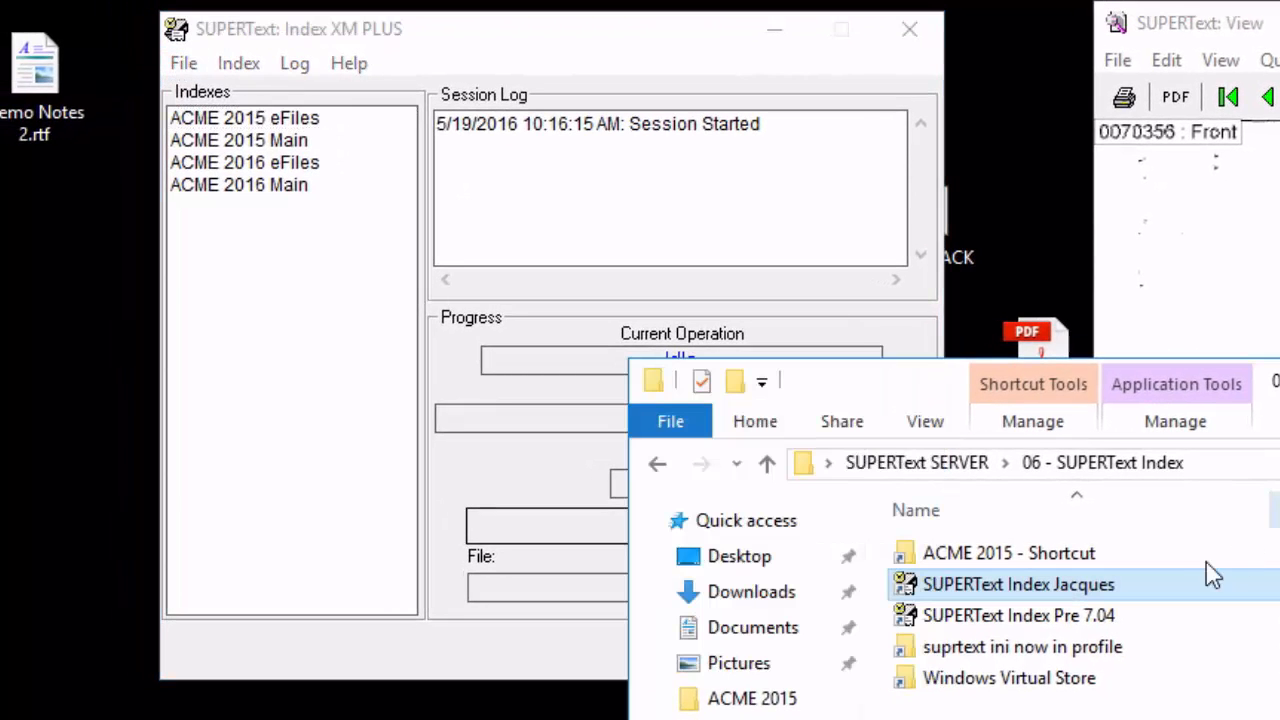
{"action": "double_click", "coordinate": [1114, 556]}
{"action": "left_click_drag", "start_coordinate": [1026, 399], "coordinate": [1077, 373]}
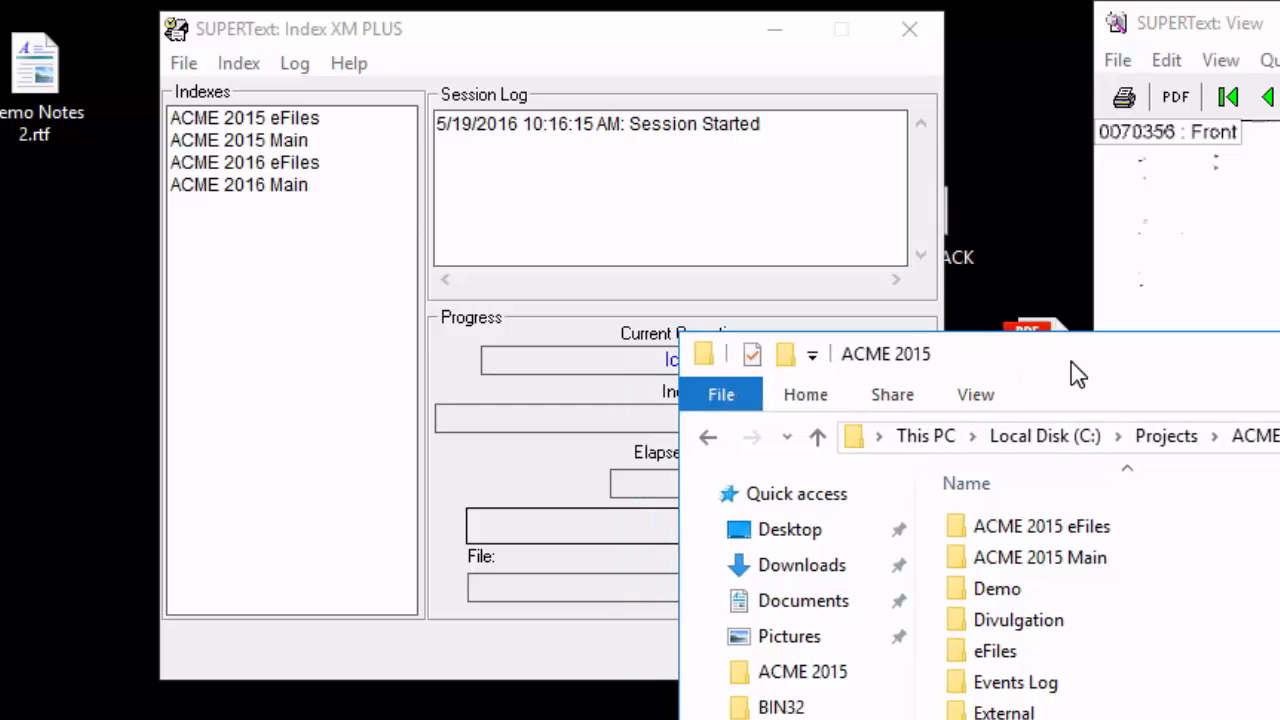
Run the Webinar index job file immediately in SUPERText Index.
{"action": "left_click", "coordinate": [184, 64]}
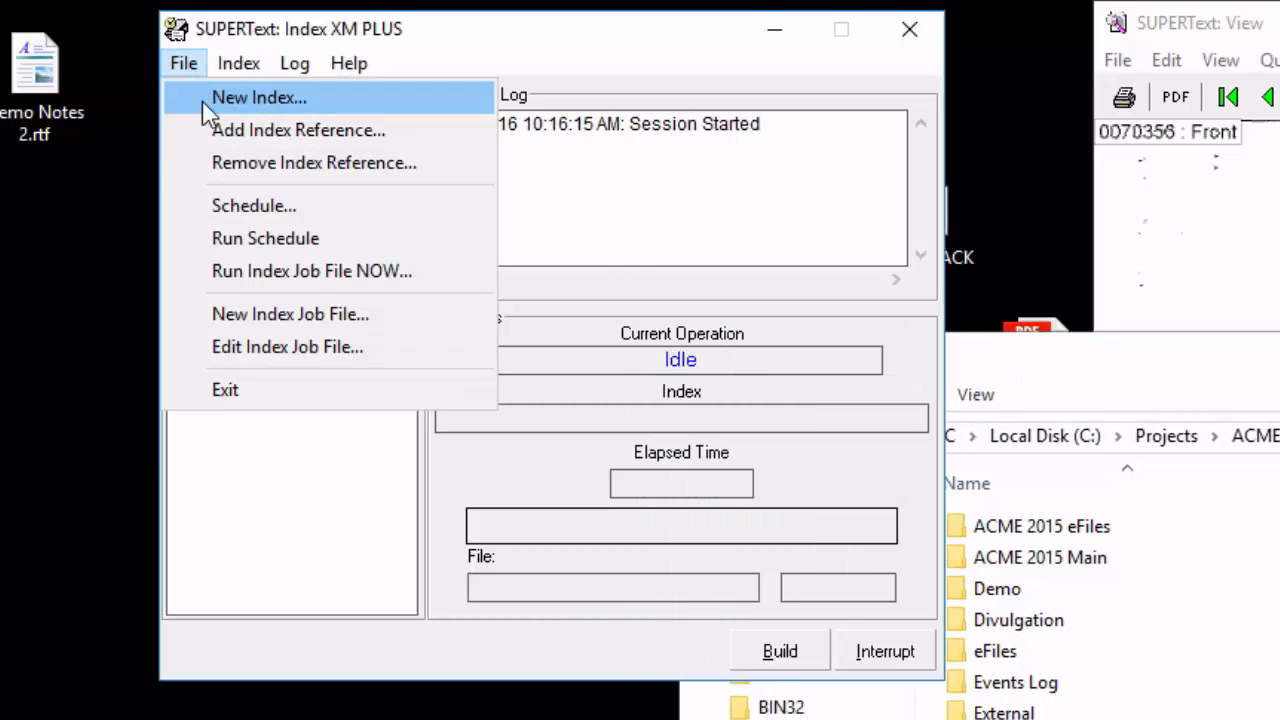
{"action": "left_click", "coordinate": [275, 272]}
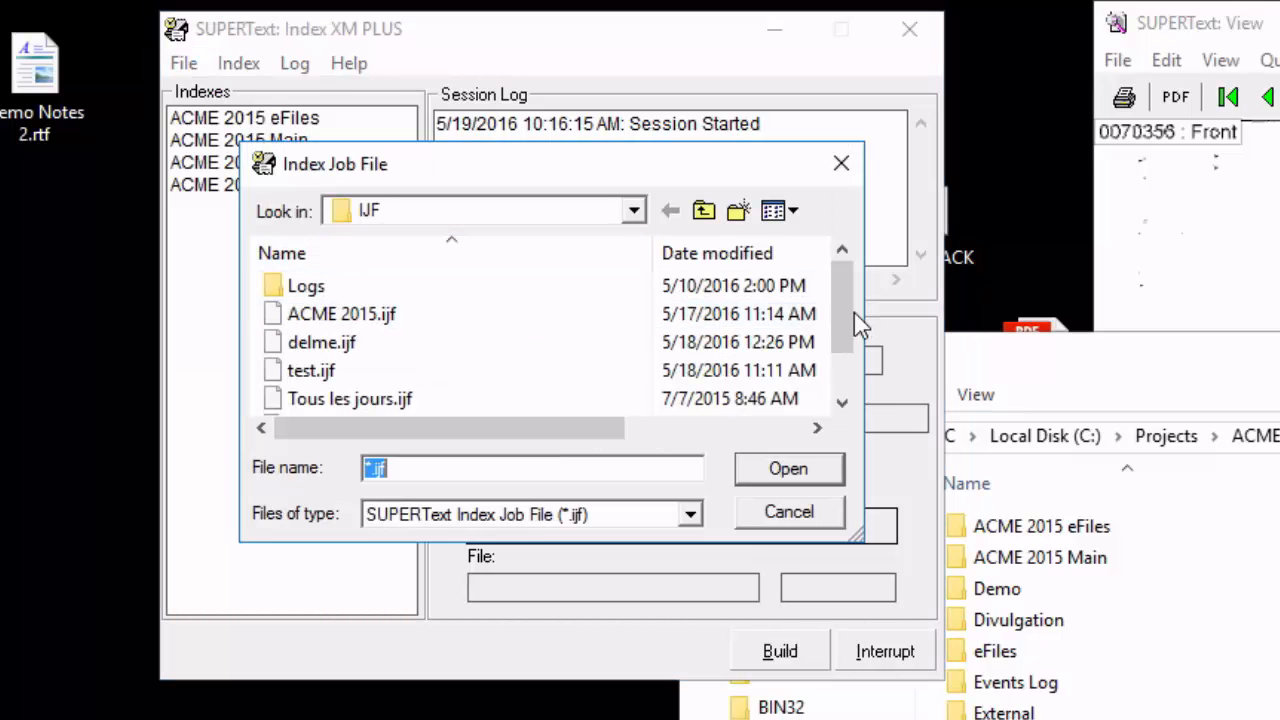
{"action": "left_click", "coordinate": [848, 390]}
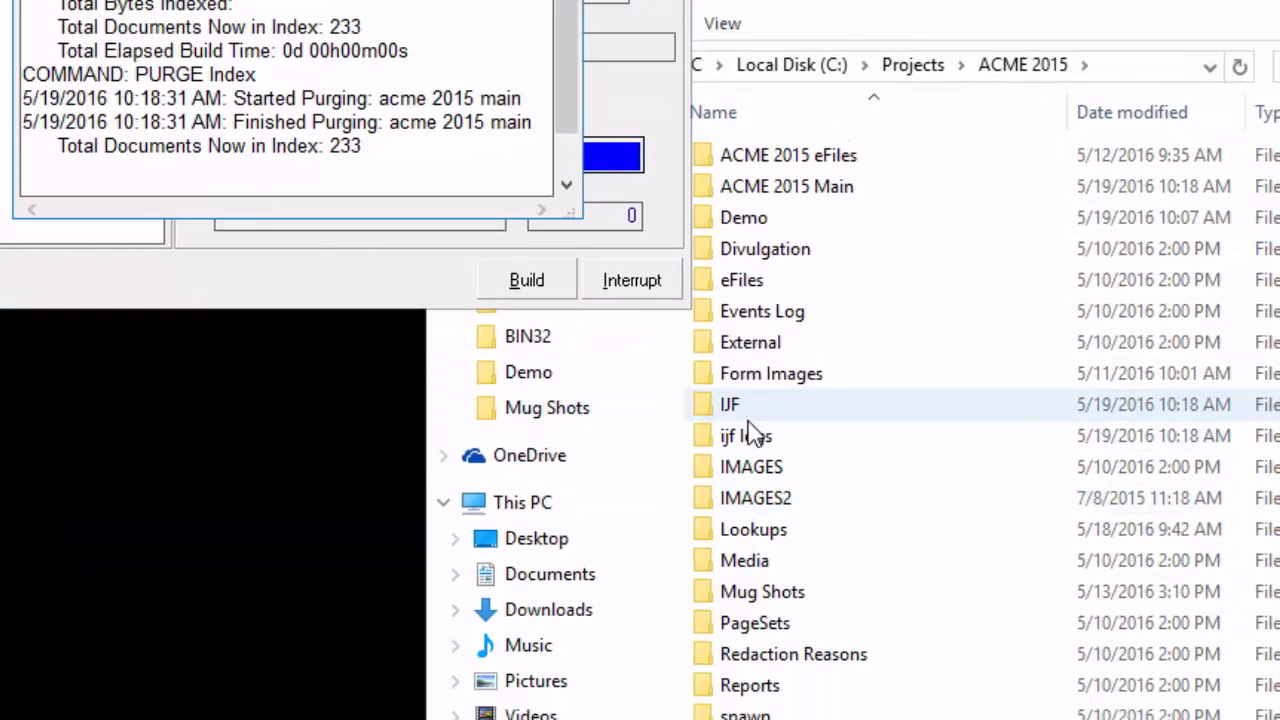
Open the IJF Logs folder in the ACME 2015 project and locate the Webinar log file.
{"action": "double_click", "coordinate": [749, 436]}
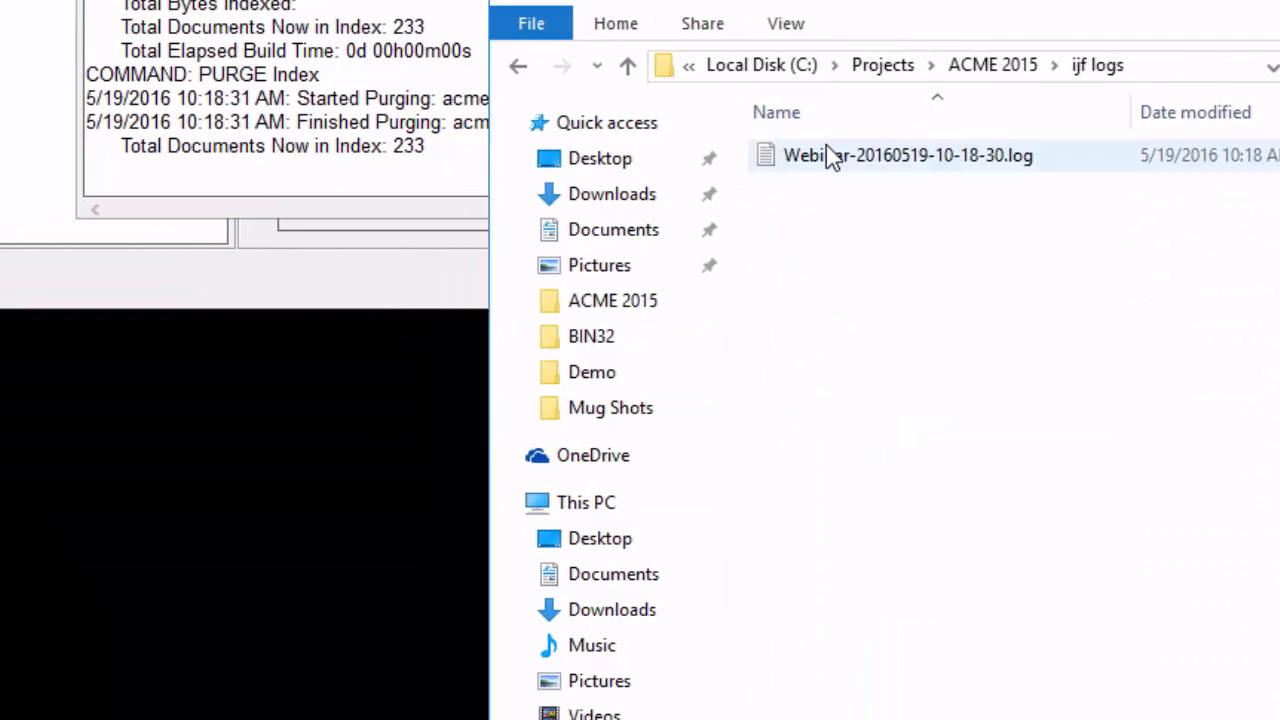
{"action": "left_click_drag", "start_coordinate": [748, 3], "coordinate": [361, 0]}
{"action": "left_click", "coordinate": [518, 42]}
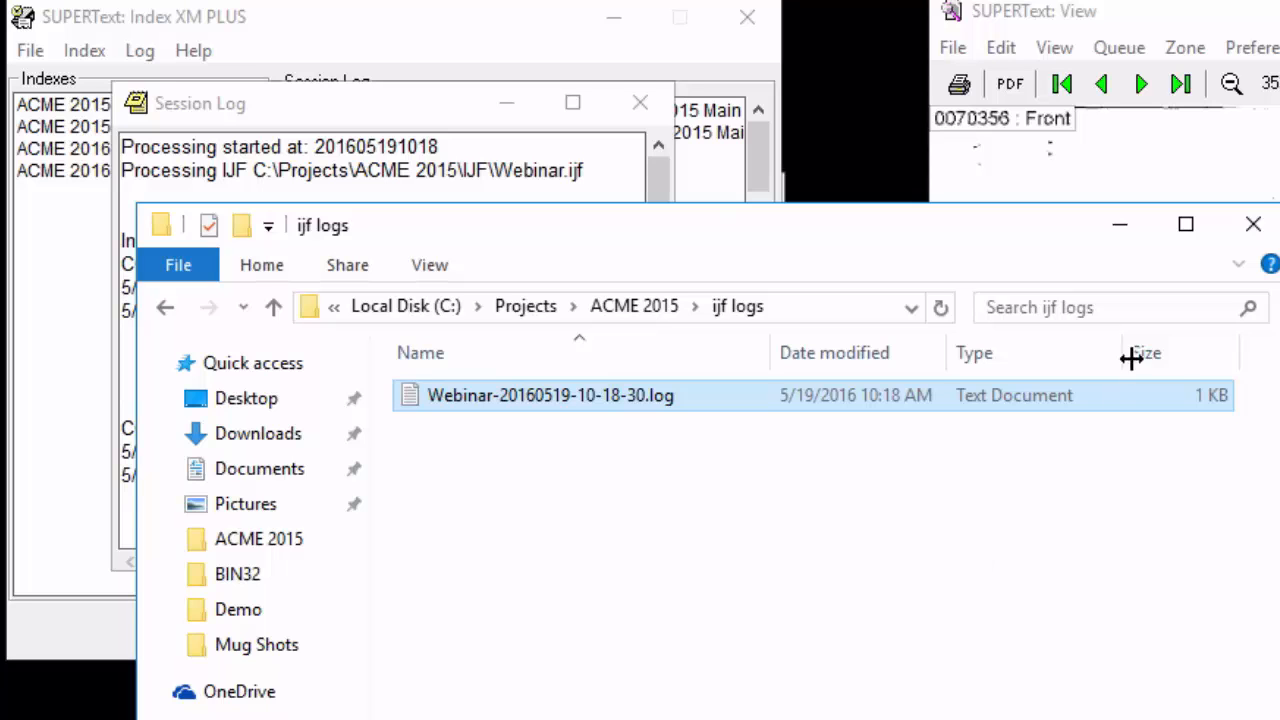
Minimize the log folder window, and close the session log and SUPERText Index.
{"action": "left_click", "coordinate": [1120, 224]}
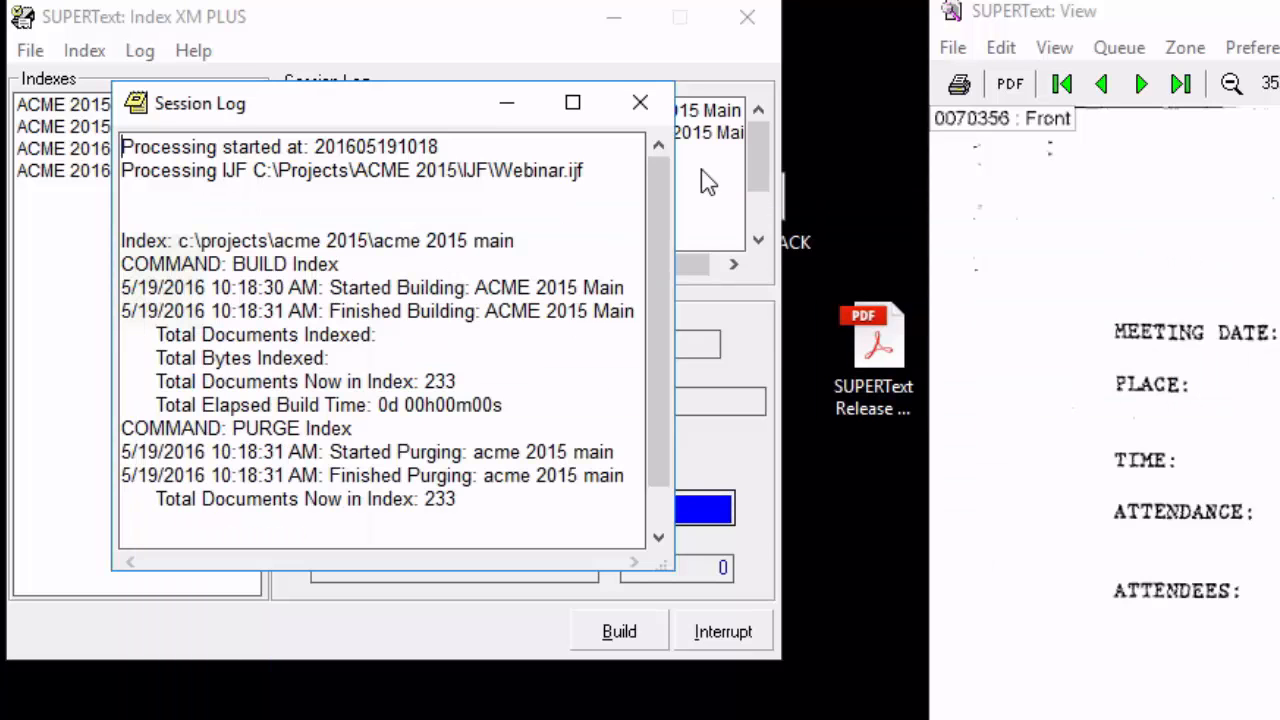
{"action": "left_click", "coordinate": [640, 103]}
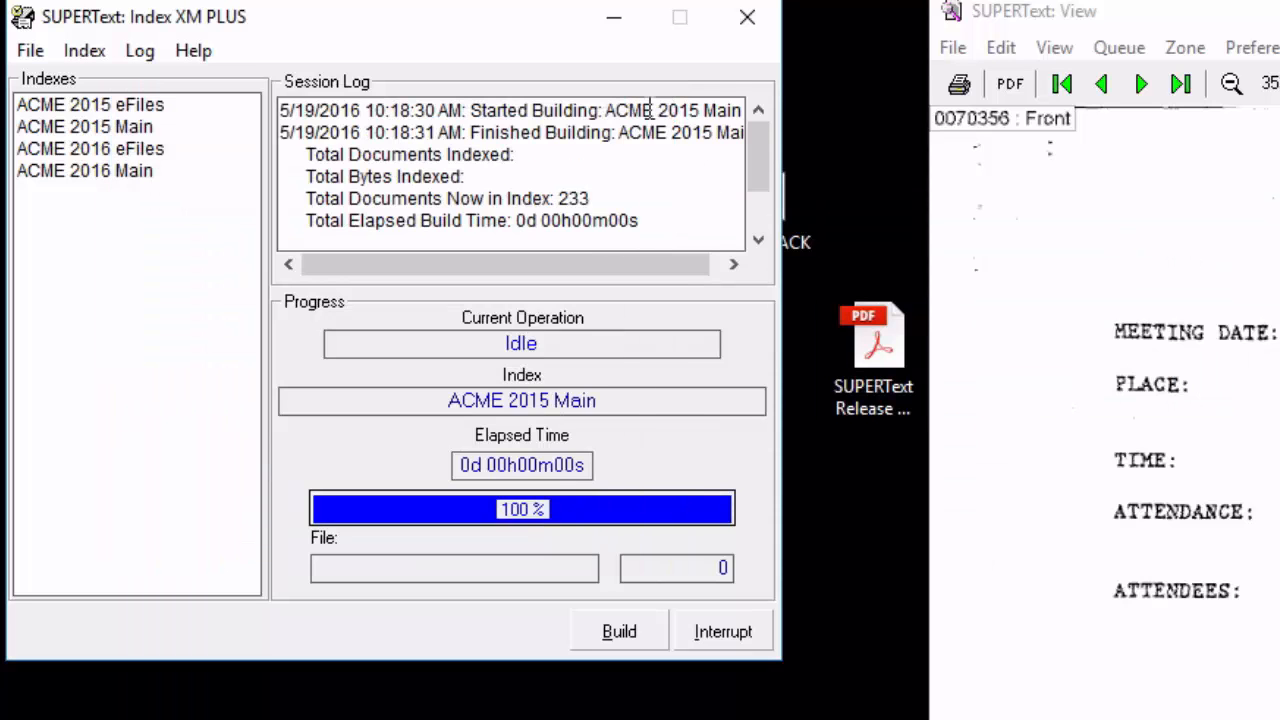
{"action": "left_click", "coordinate": [748, 18]}
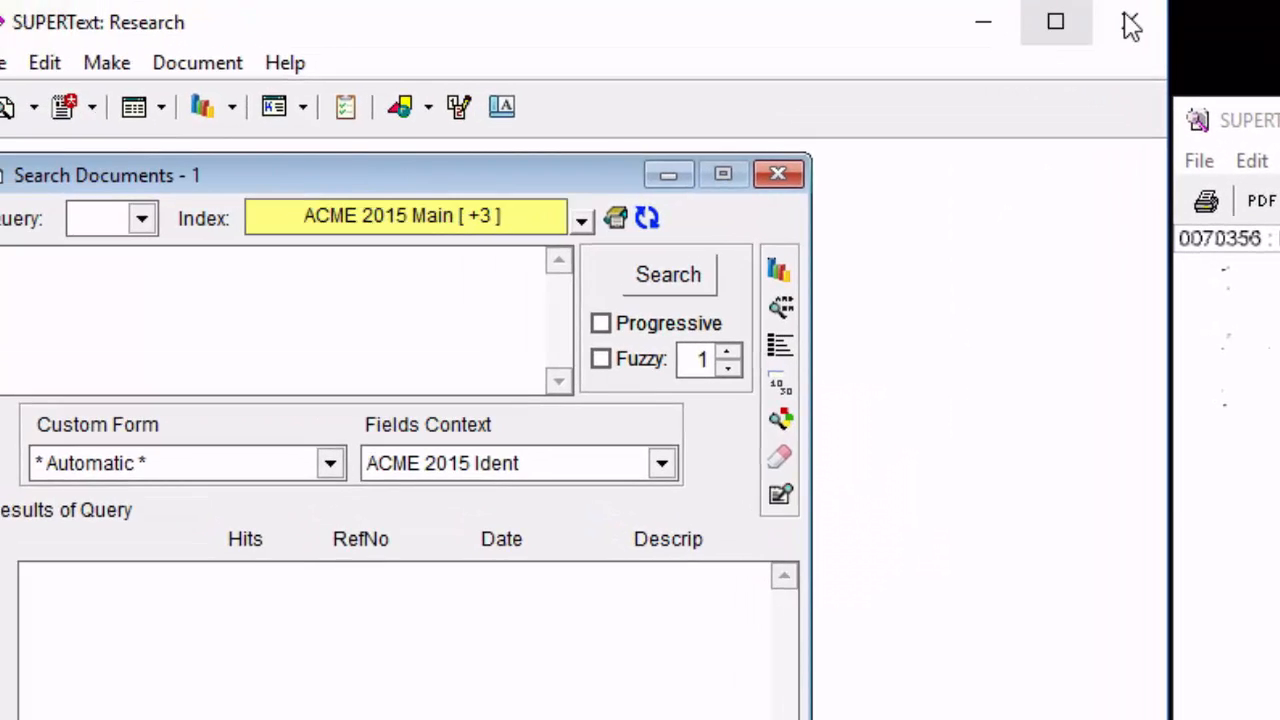
{"action": "left_click", "coordinate": [1130, 28]}
{"action": "left_click", "coordinate": [1131, 28]}
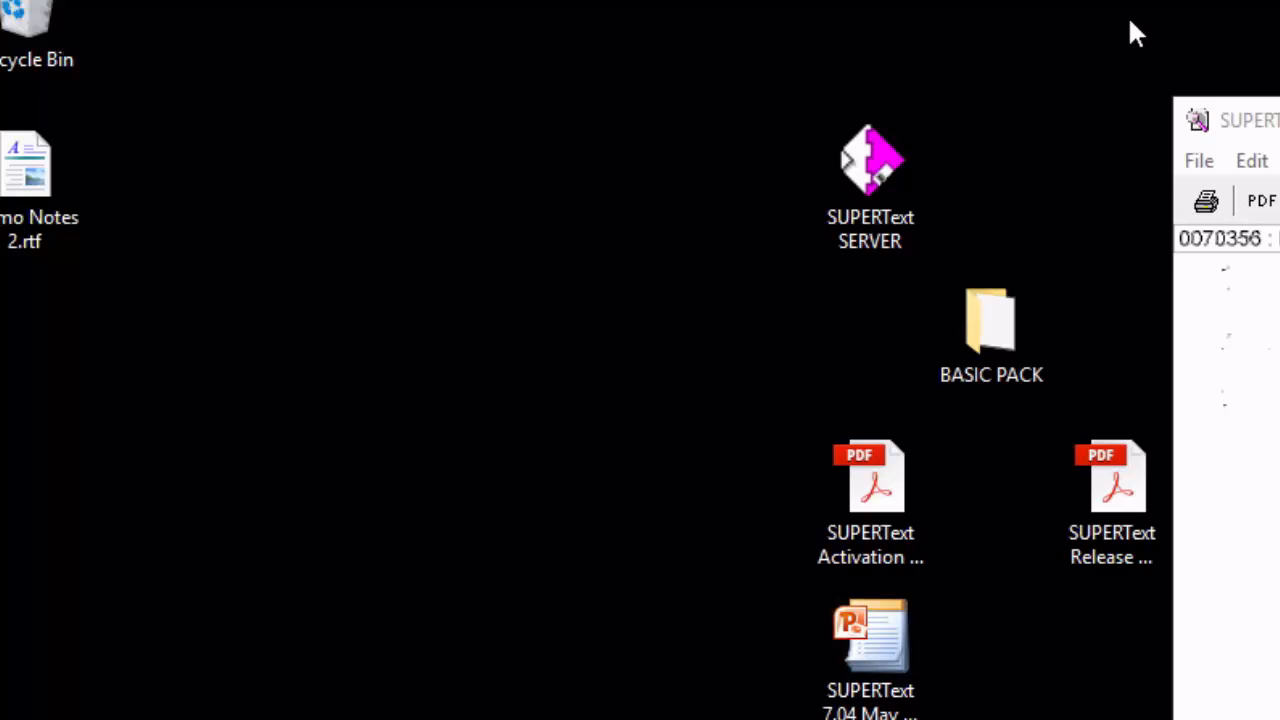
Launch SUPERText with the profile shortcut in the 03 - French Only folder of SUPERText SERVER.
{"action": "double_click", "coordinate": [867, 191]}
{"action": "double_click", "coordinate": [745, 236]}
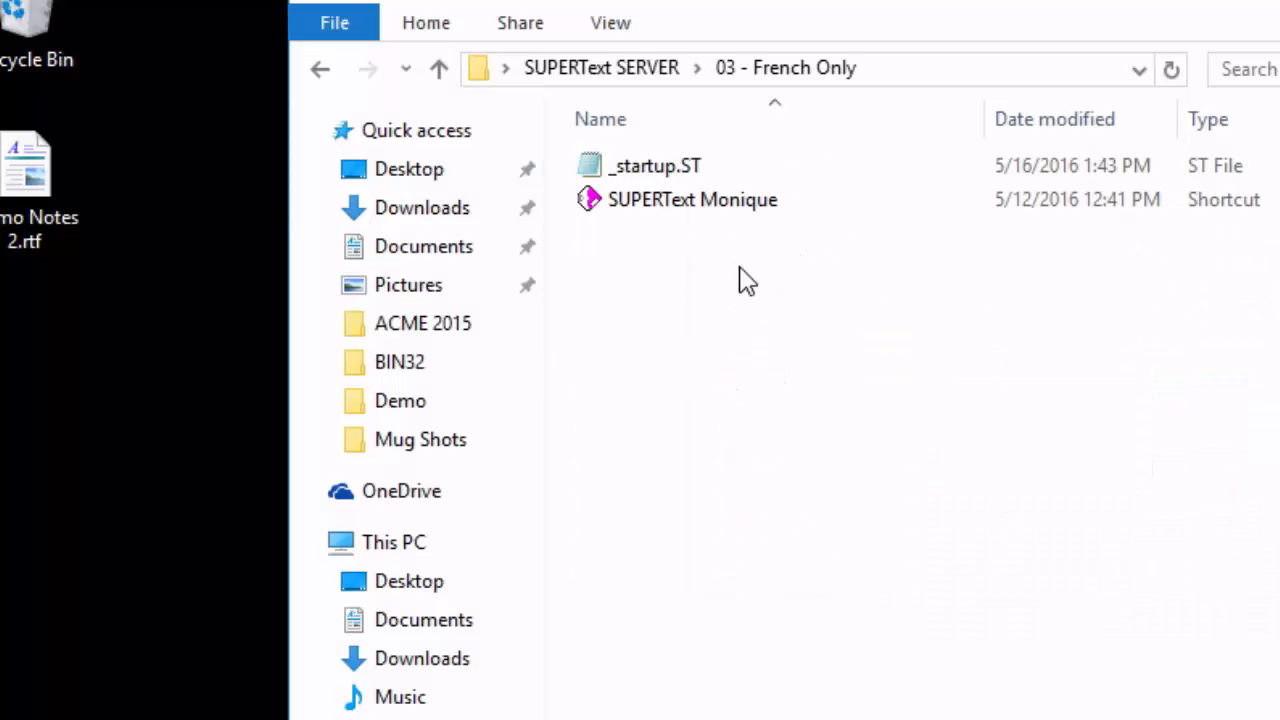
{"action": "double_click", "coordinate": [688, 216]}
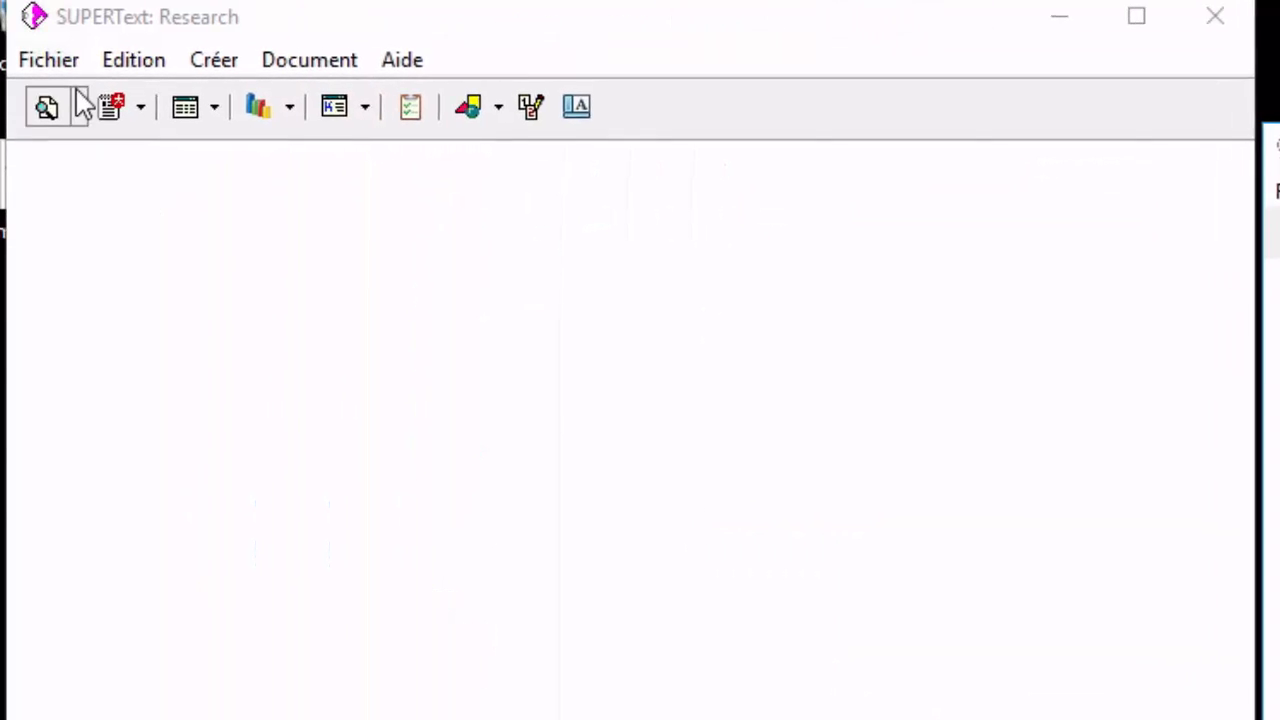
Examine the French menus of the Research and View windows, including Fichier and File.
{"action": "left_click", "coordinate": [42, 62]}
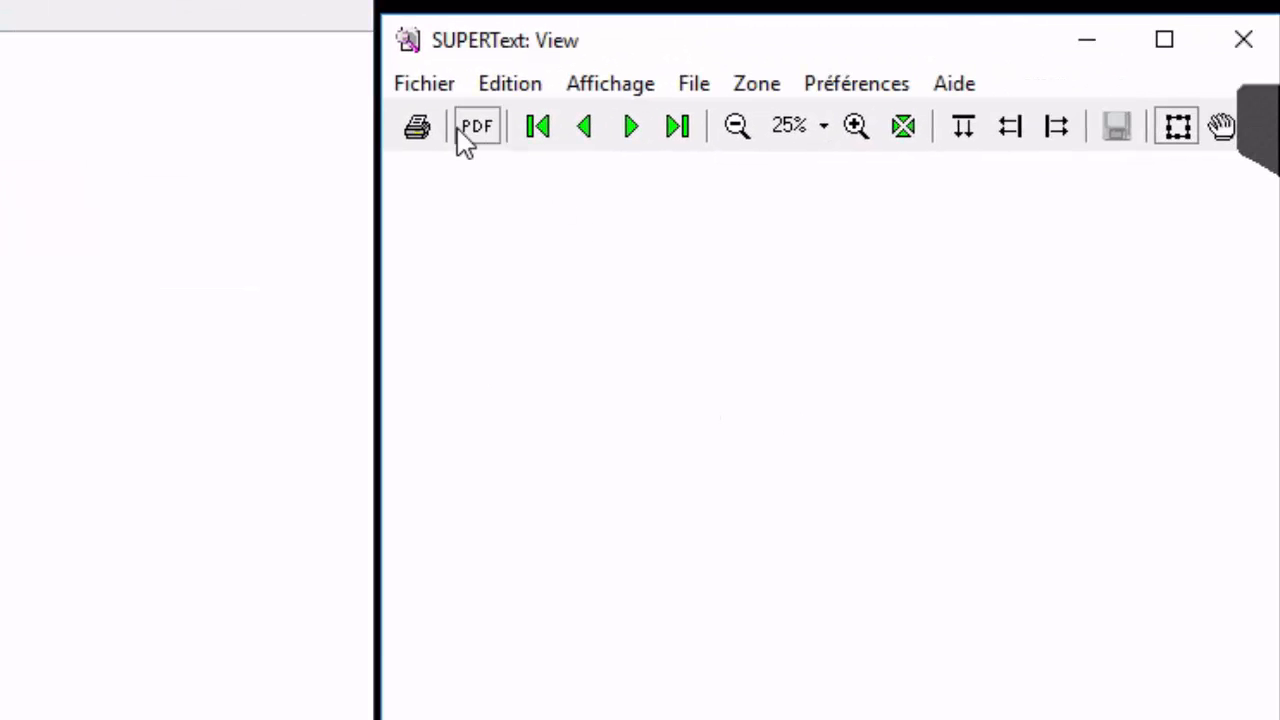
{"action": "left_click", "coordinate": [408, 90]}
{"action": "mouse_move", "coordinate": [690, 88]}
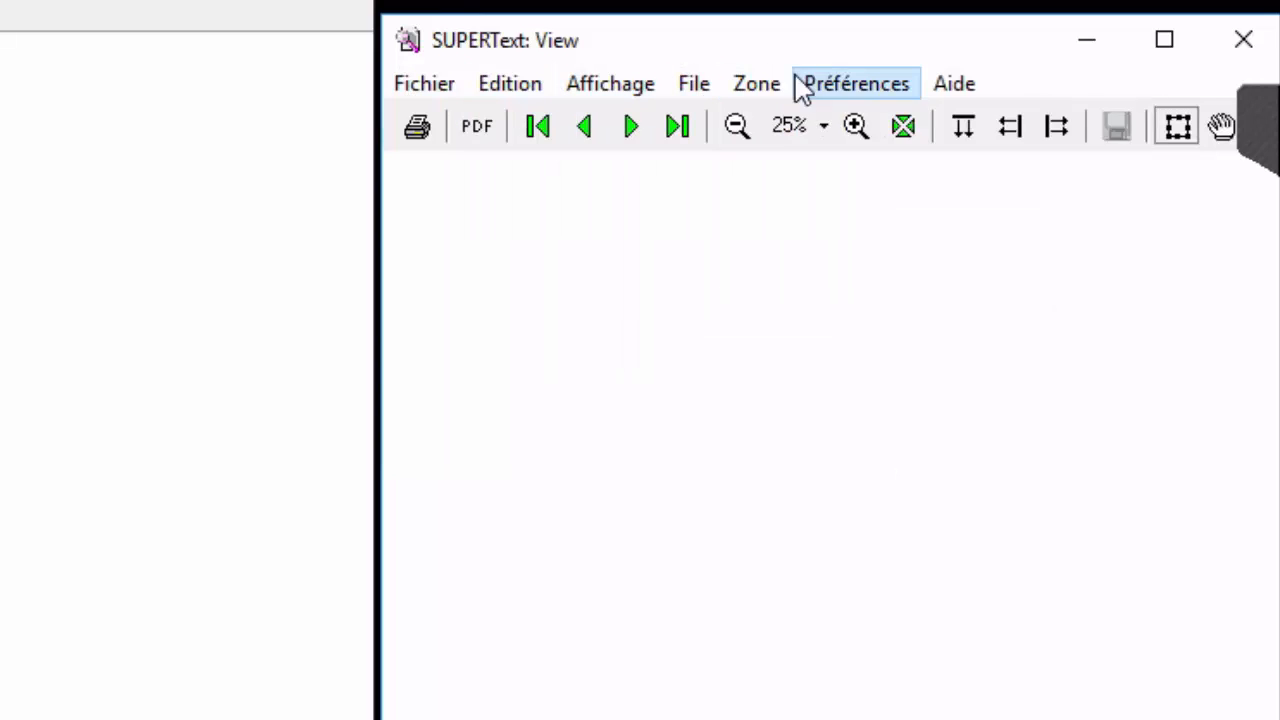
{"action": "mouse_move", "coordinate": [814, 90]}
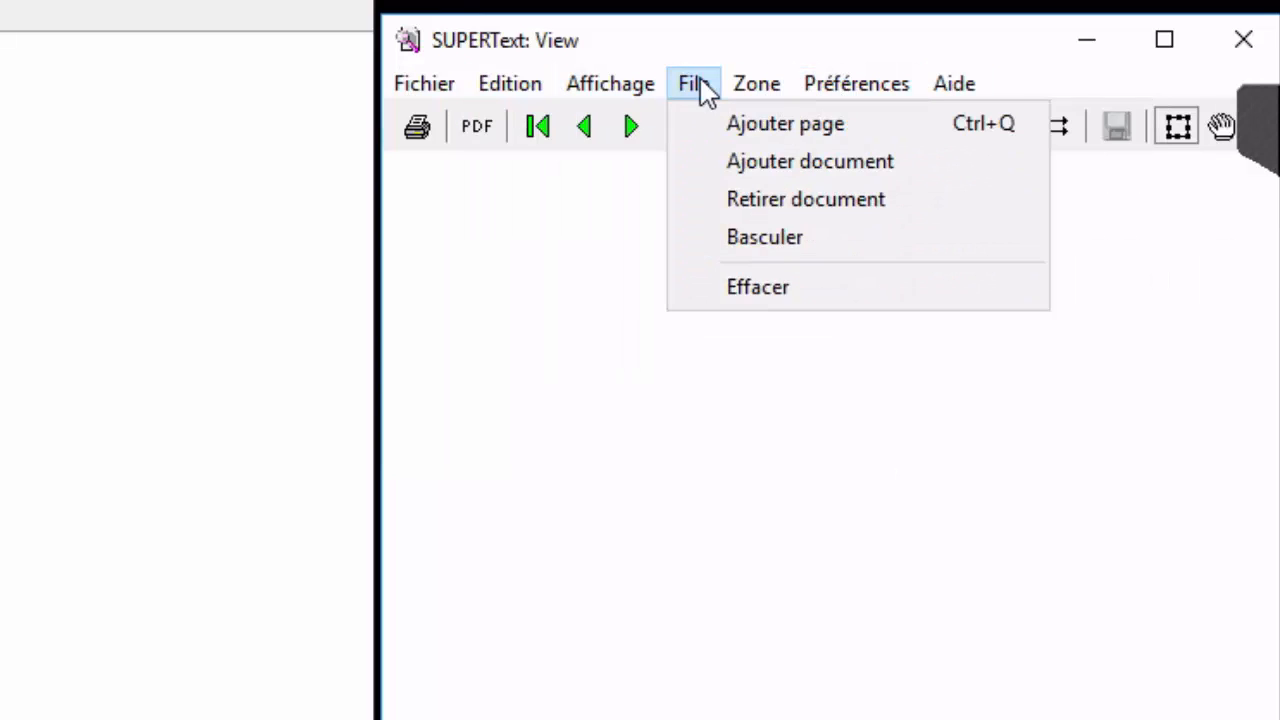
{"action": "mouse_move", "coordinate": [441, 90]}
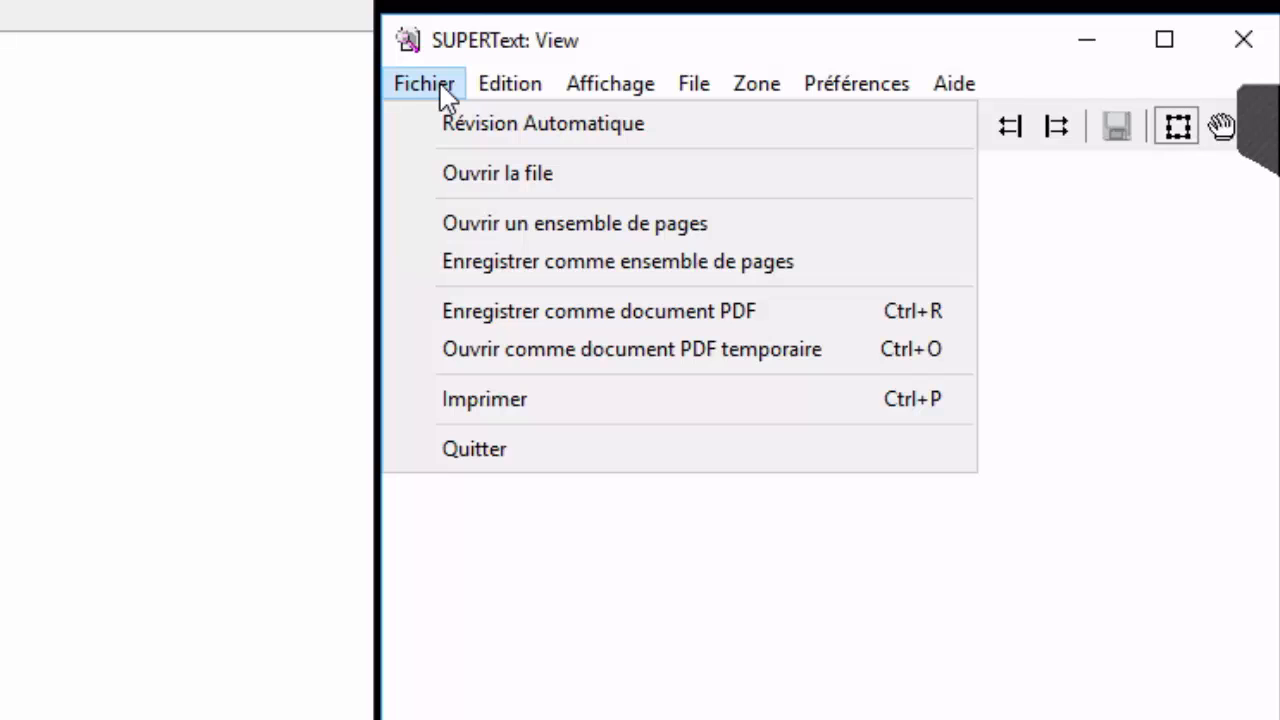
Return to the Research window and review its French recent-search list and toolbar tooltips.
{"action": "key", "text": "alt+Tab"}
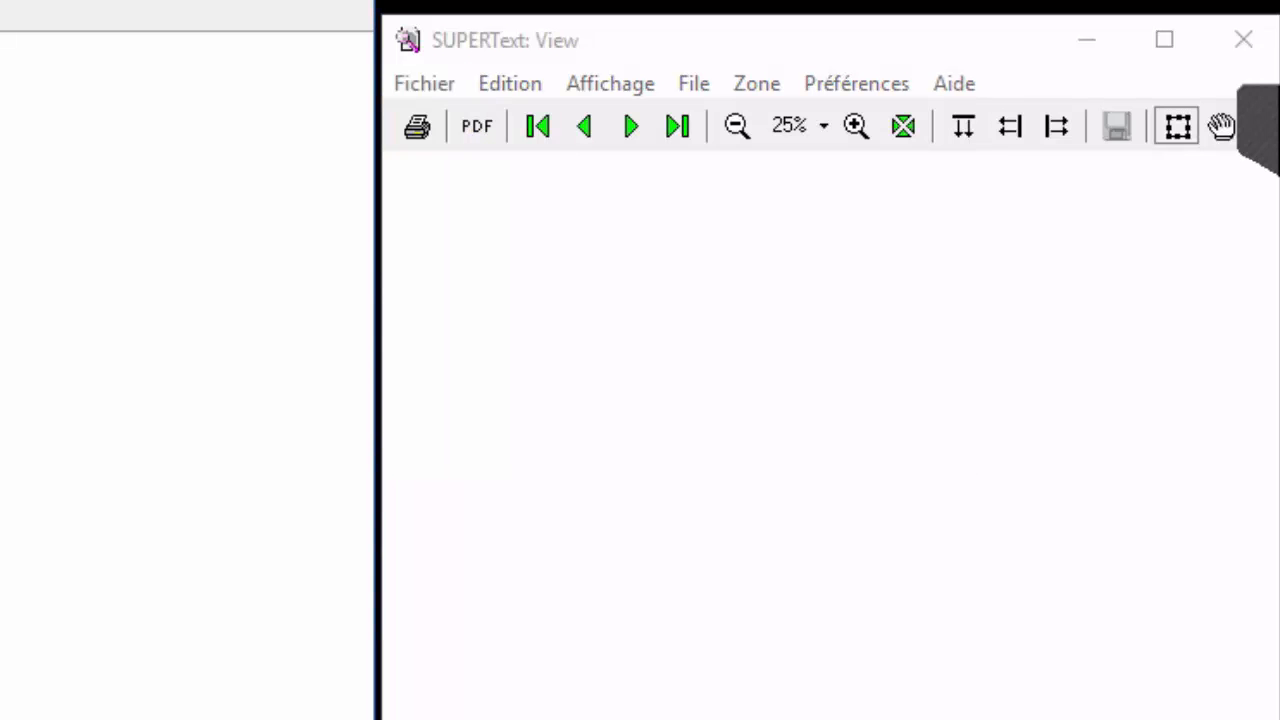
{"action": "left_click", "coordinate": [78, 136]}
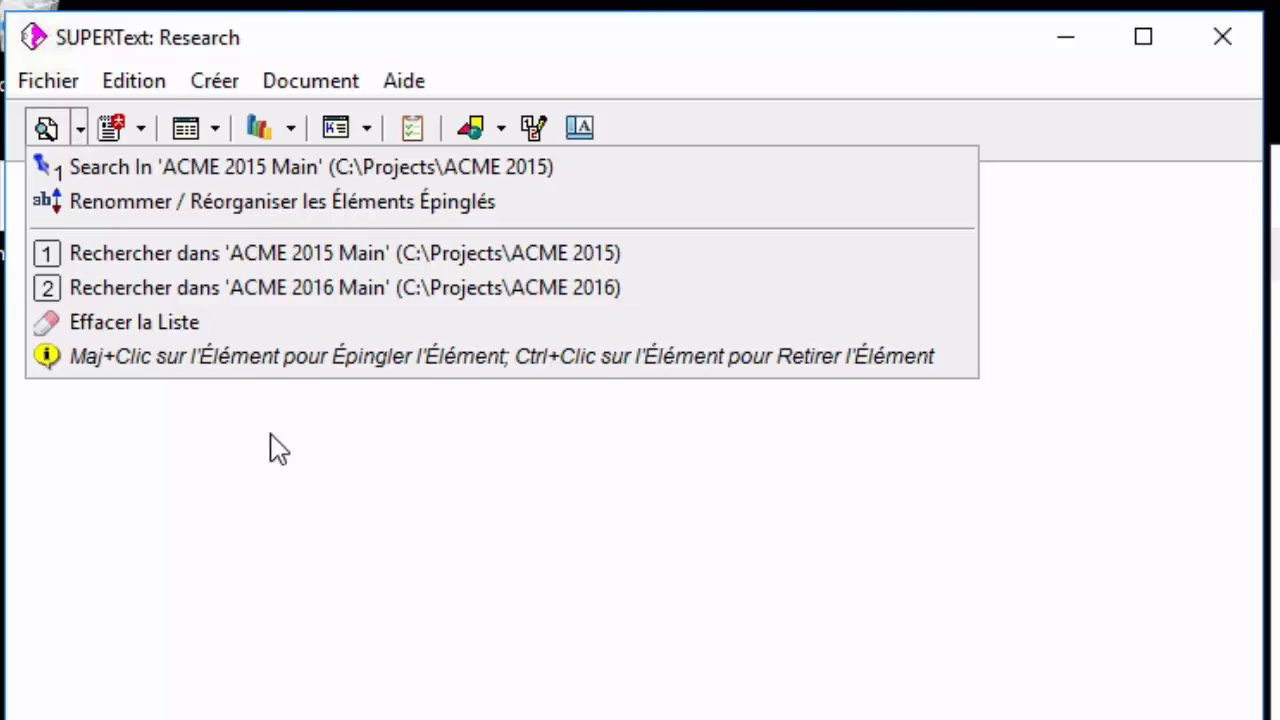
{"action": "left_click", "coordinate": [278, 450]}
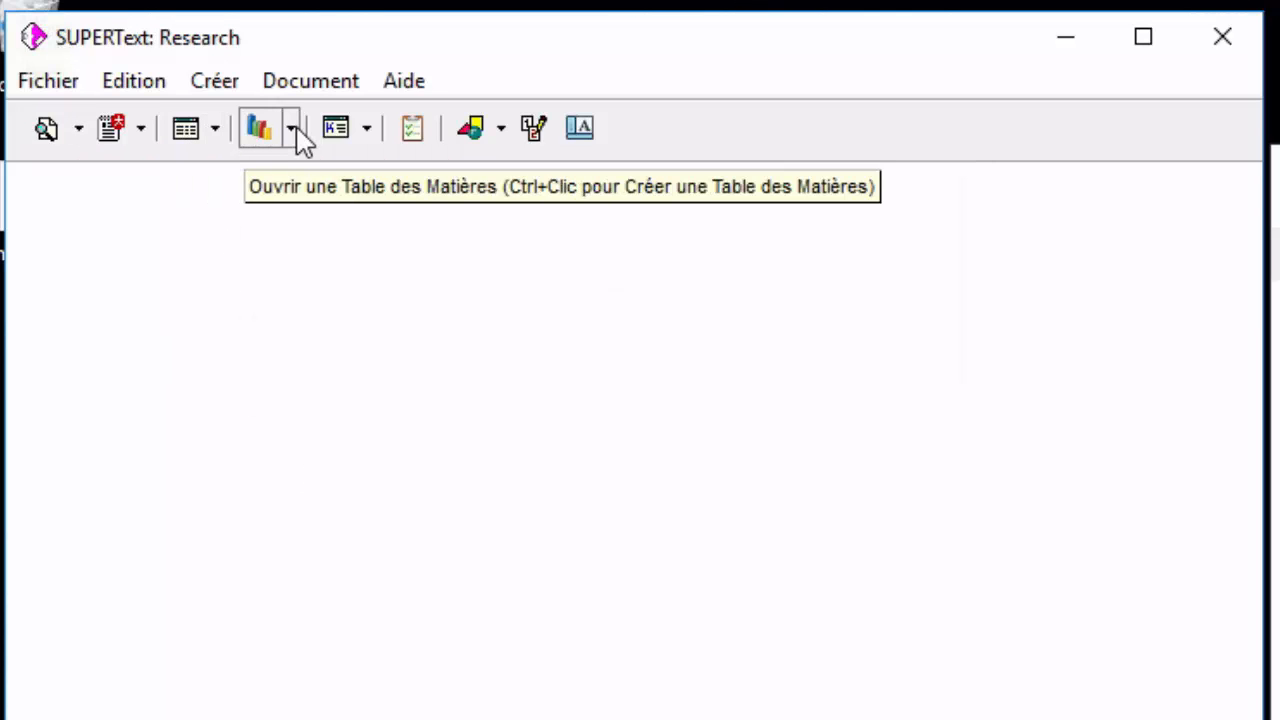
{"action": "left_click", "coordinate": [340, 130]}
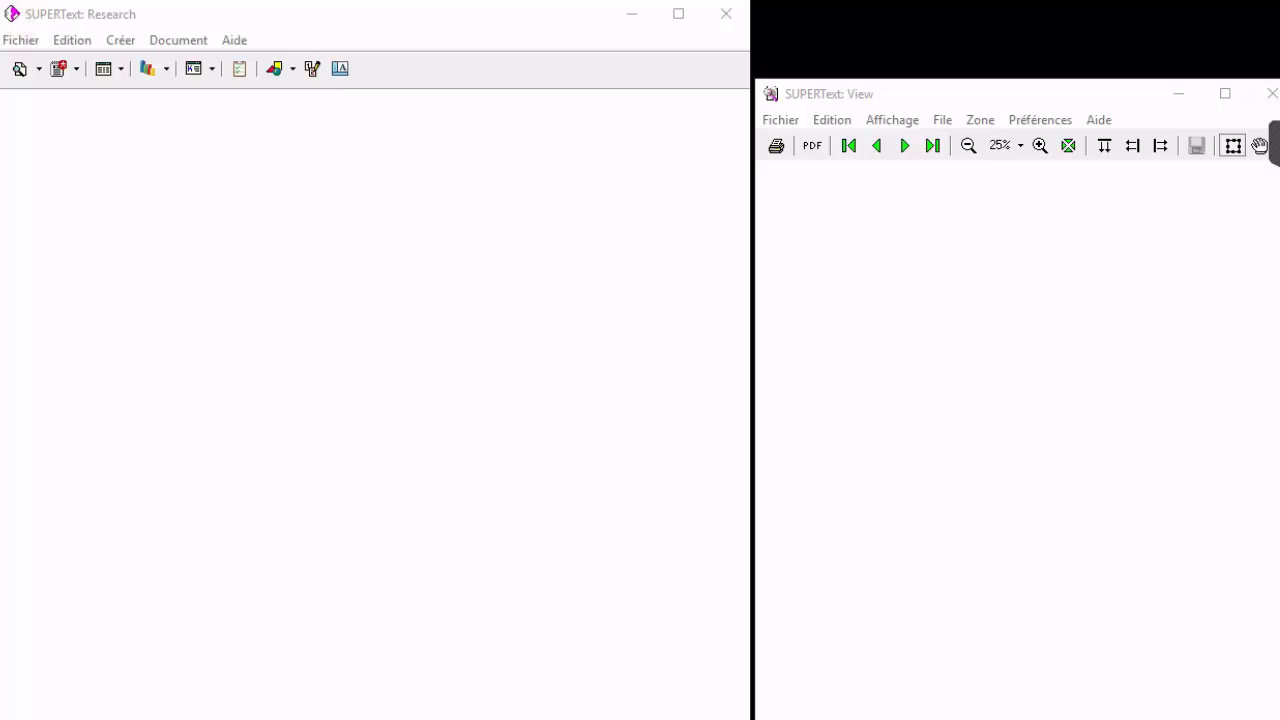
Inspect the [Localization] Language=French setting in the 03 - French Only folder's _startup.ST file, and close the file and folder.
{"action": "left_click", "coordinate": [660, 719]}
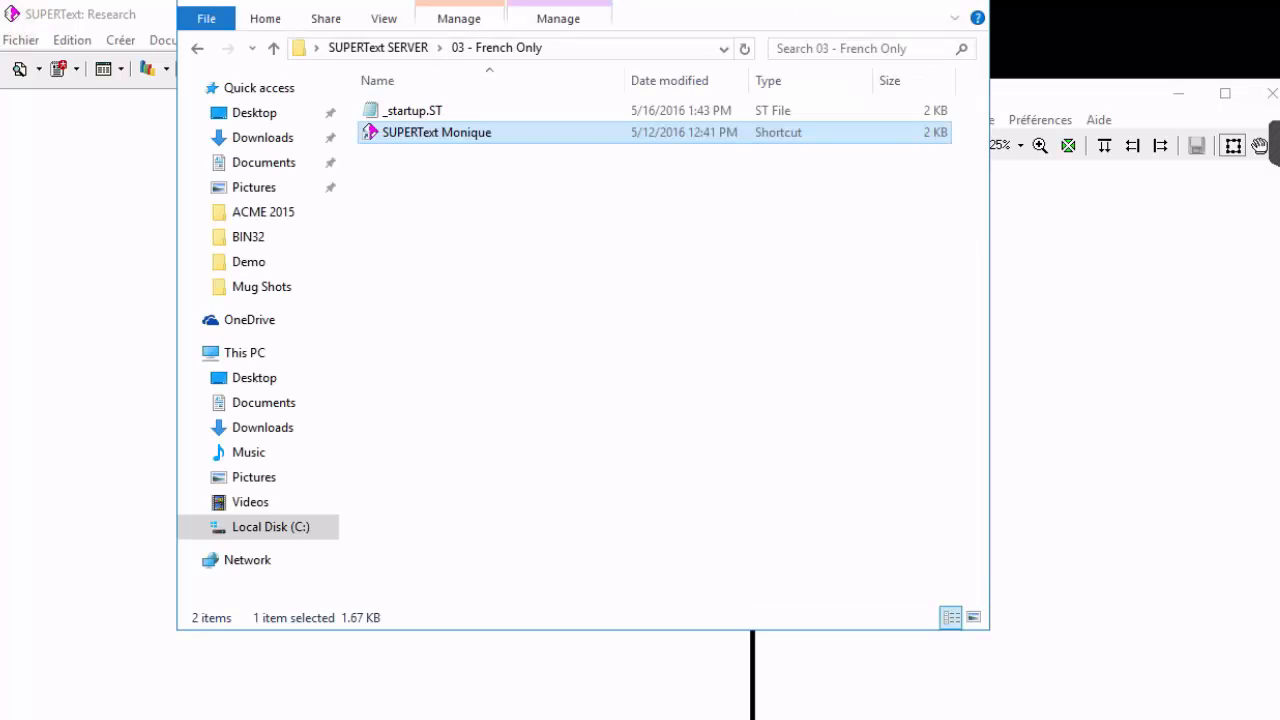
{"action": "double_click", "coordinate": [438, 113]}
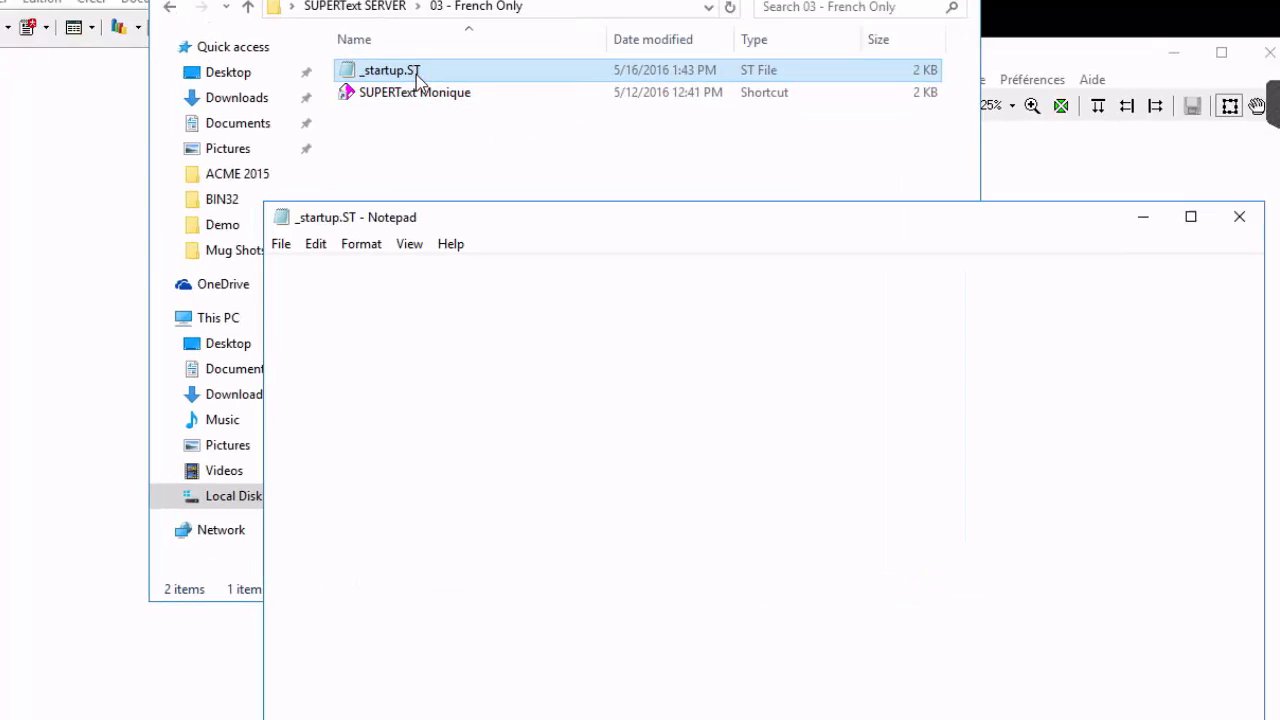
{"action": "scroll", "coordinate": [435, 610], "scroll_direction": "down", "scroll_amount": 1}
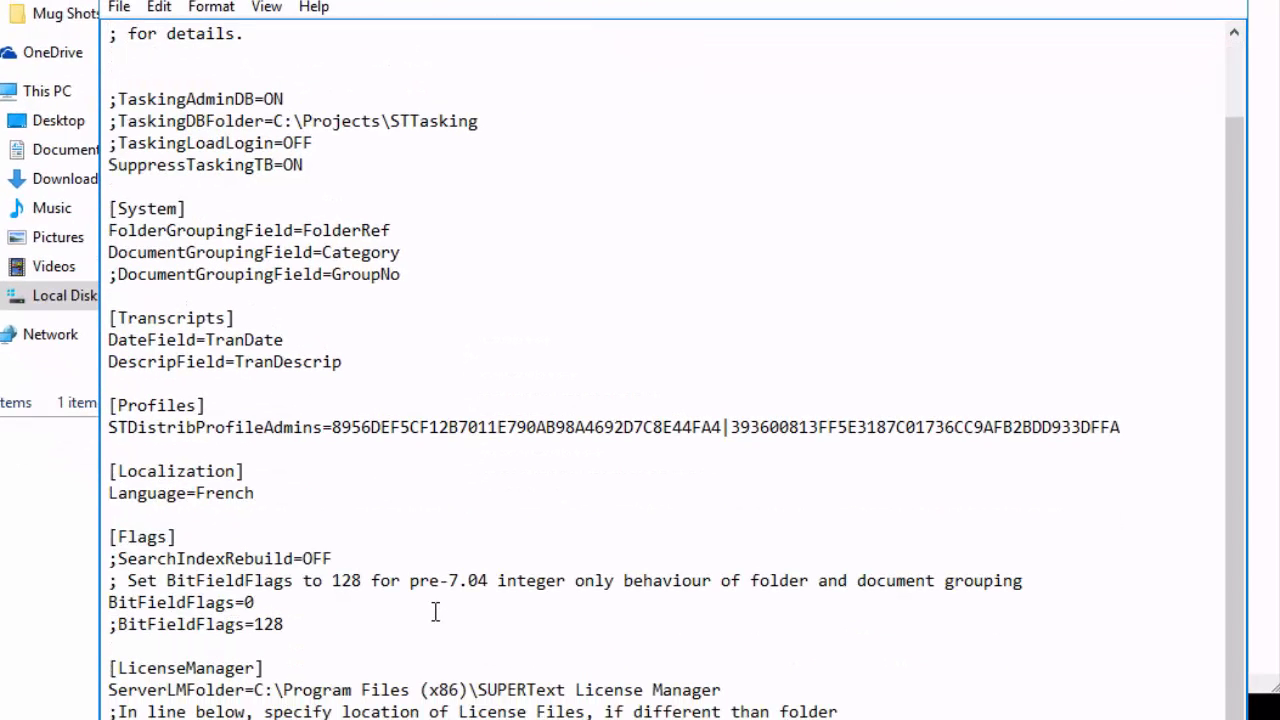
{"action": "left_click_drag", "start_coordinate": [262, 500], "coordinate": [81, 490]}
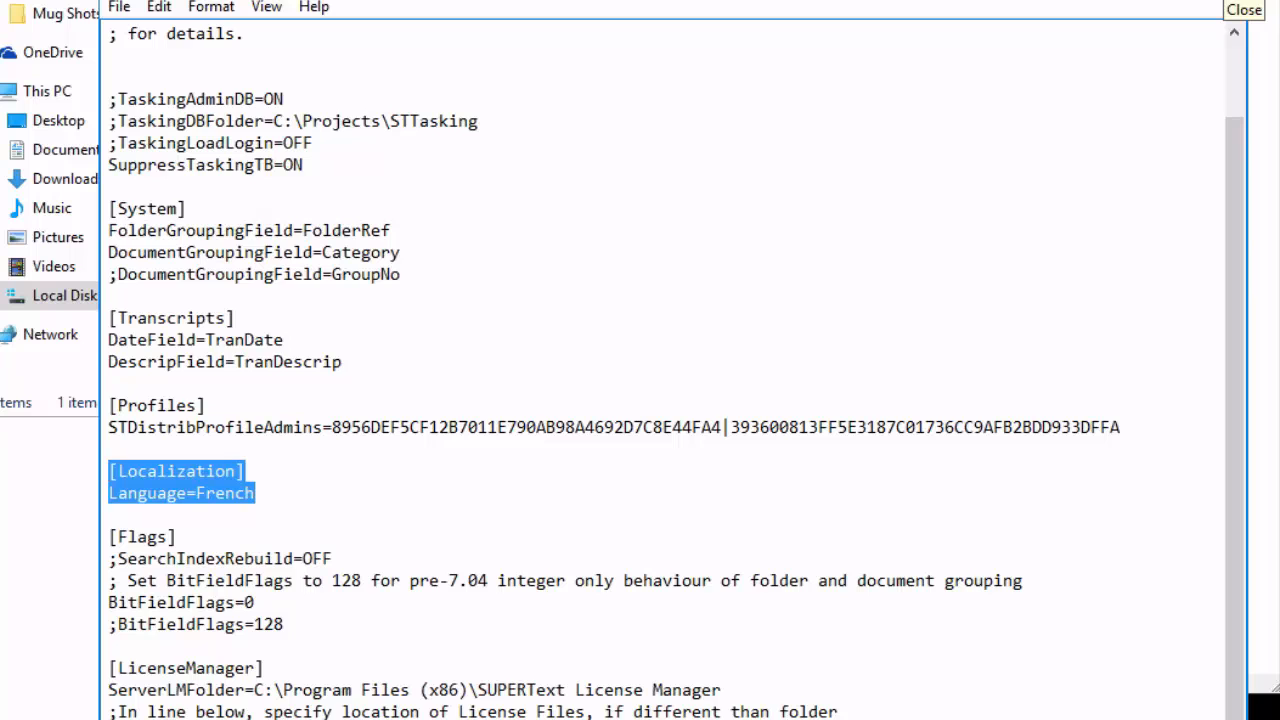
{"action": "left_click", "coordinate": [1232, 2]}
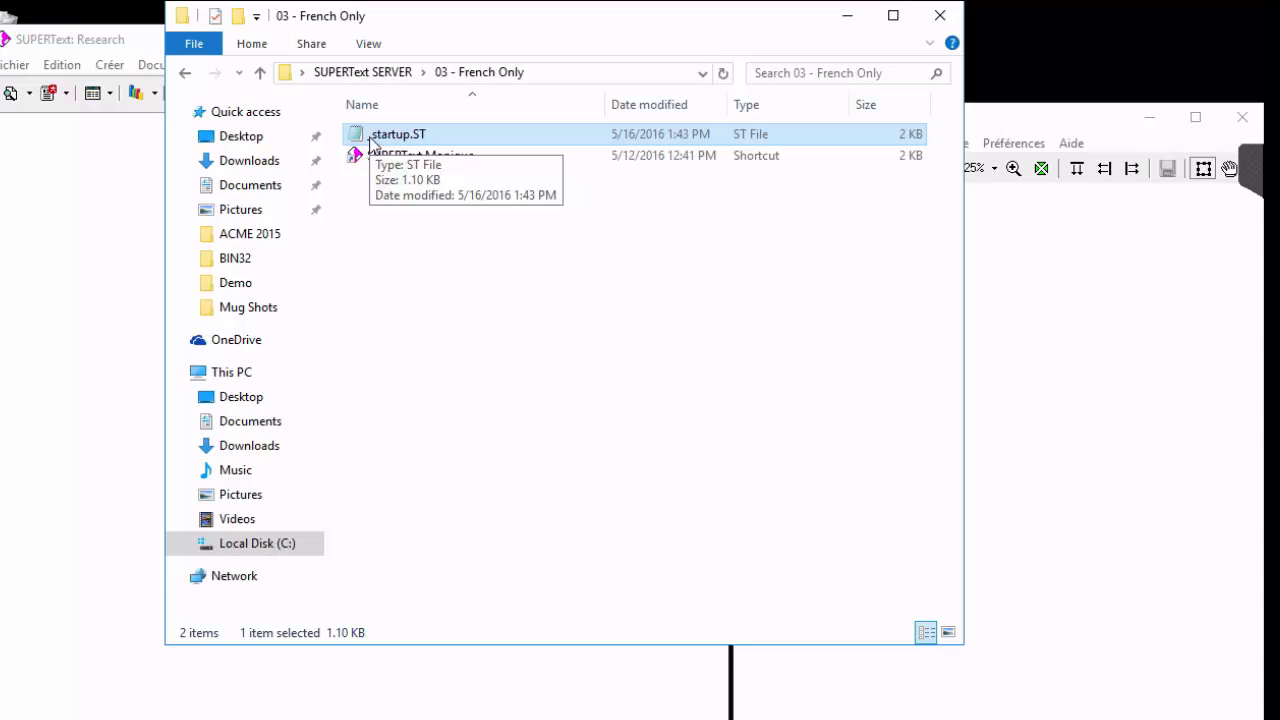
{"action": "left_click", "coordinate": [940, 16]}
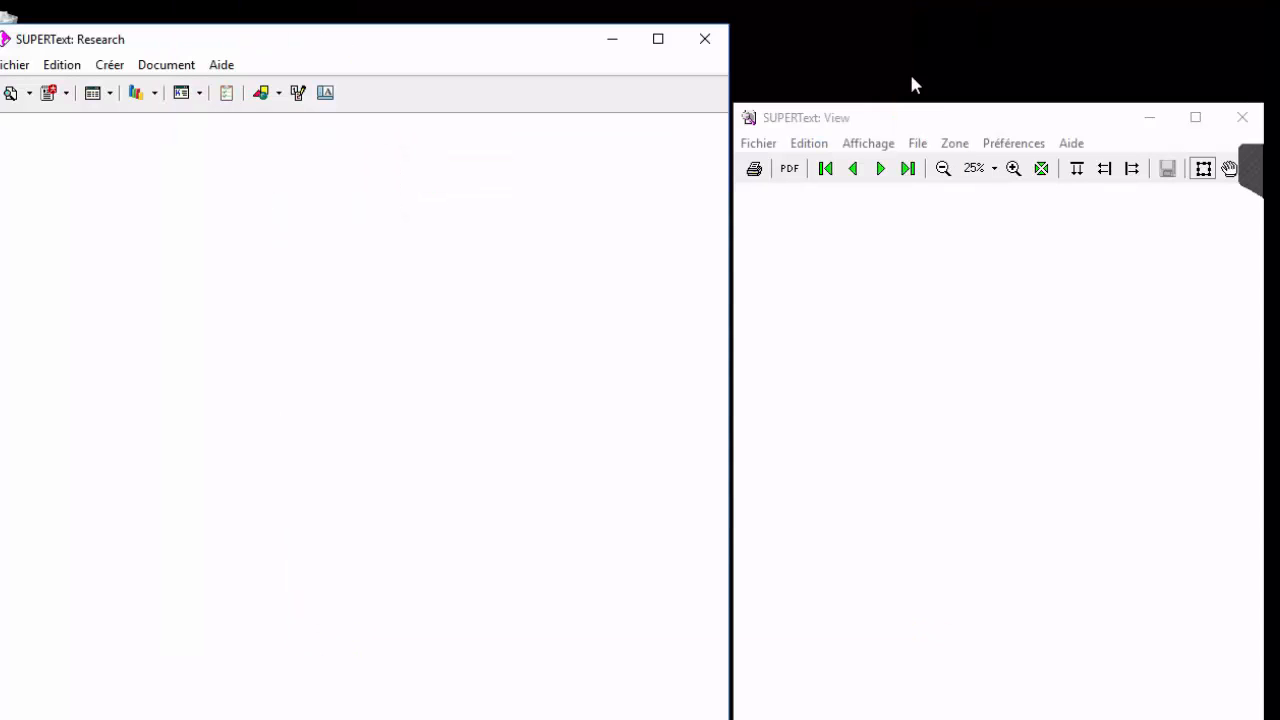
Minimize the French Research window and open the English user's profile folder through its shortcut in 04 - French English Mix.
{"action": "left_click", "coordinate": [608, 43]}
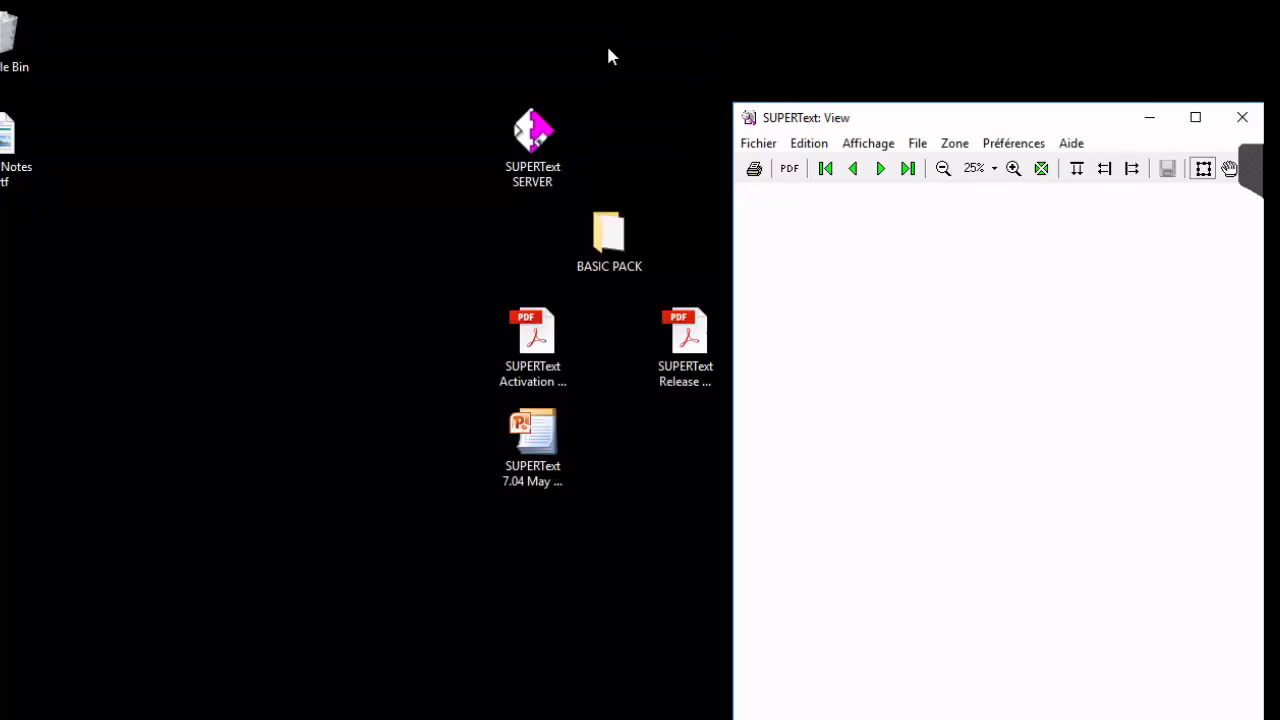
{"action": "double_click", "coordinate": [537, 146]}
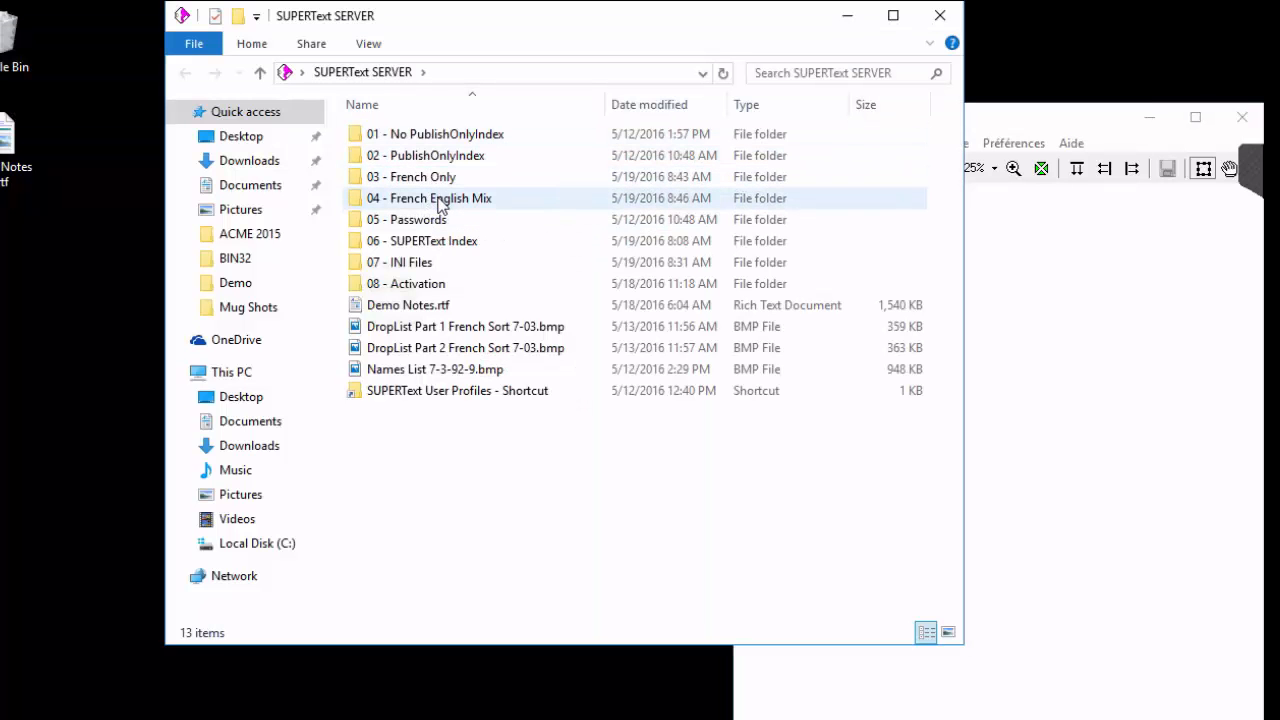
{"action": "double_click", "coordinate": [441, 200]}
{"action": "double_click", "coordinate": [405, 157]}
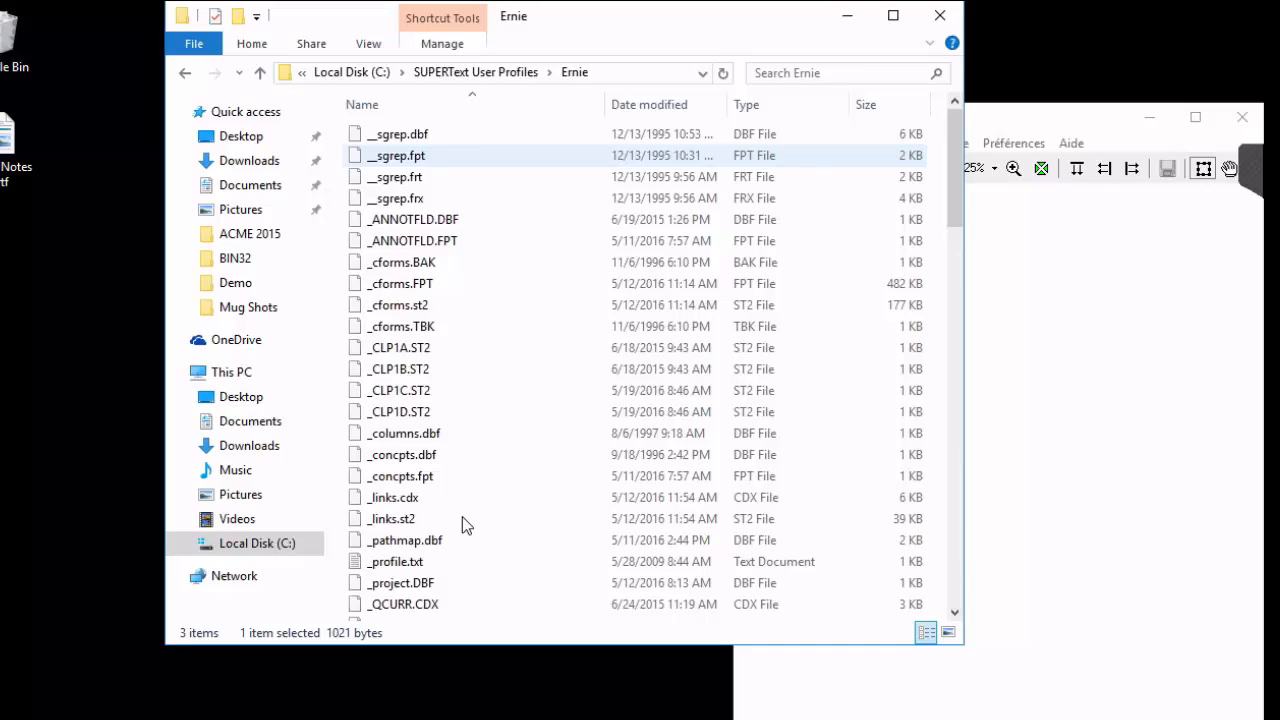
Inspect the [Localization] Language=English setting in this profile's _startup.st file and close the file.
{"action": "scroll", "coordinate": [462, 516], "scroll_direction": "down", "scroll_amount": 9}
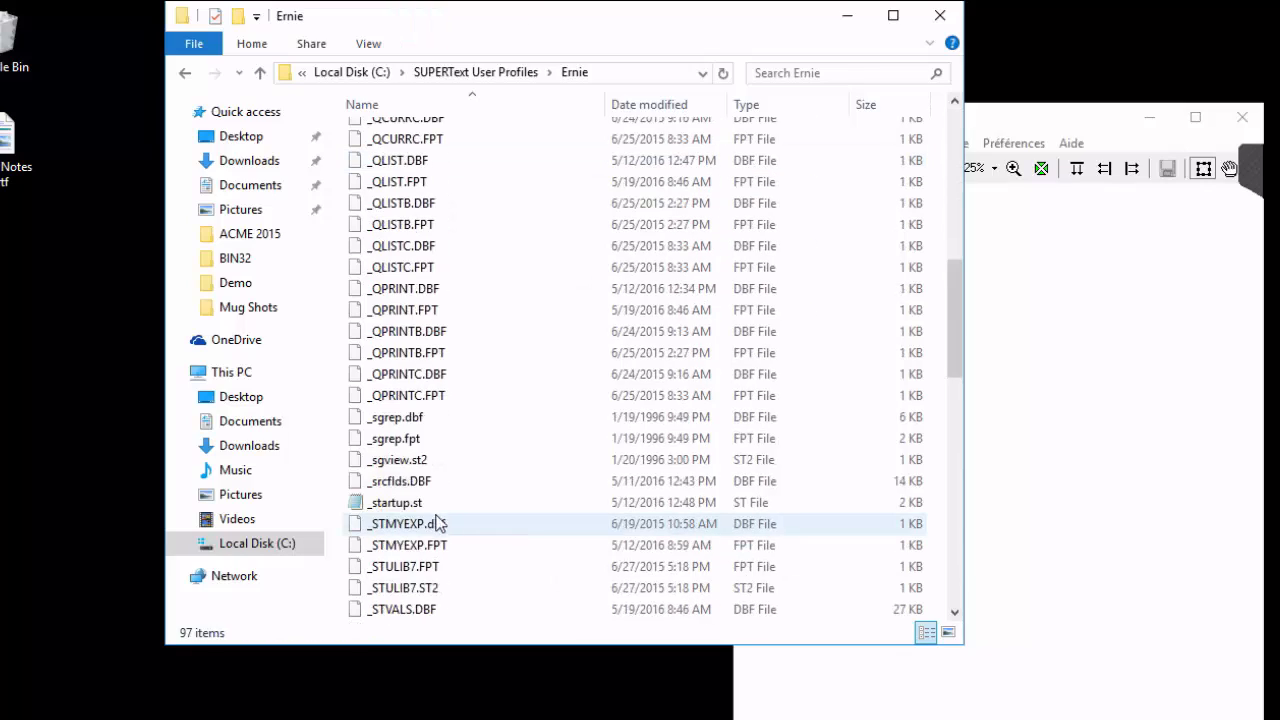
{"action": "double_click", "coordinate": [400, 503]}
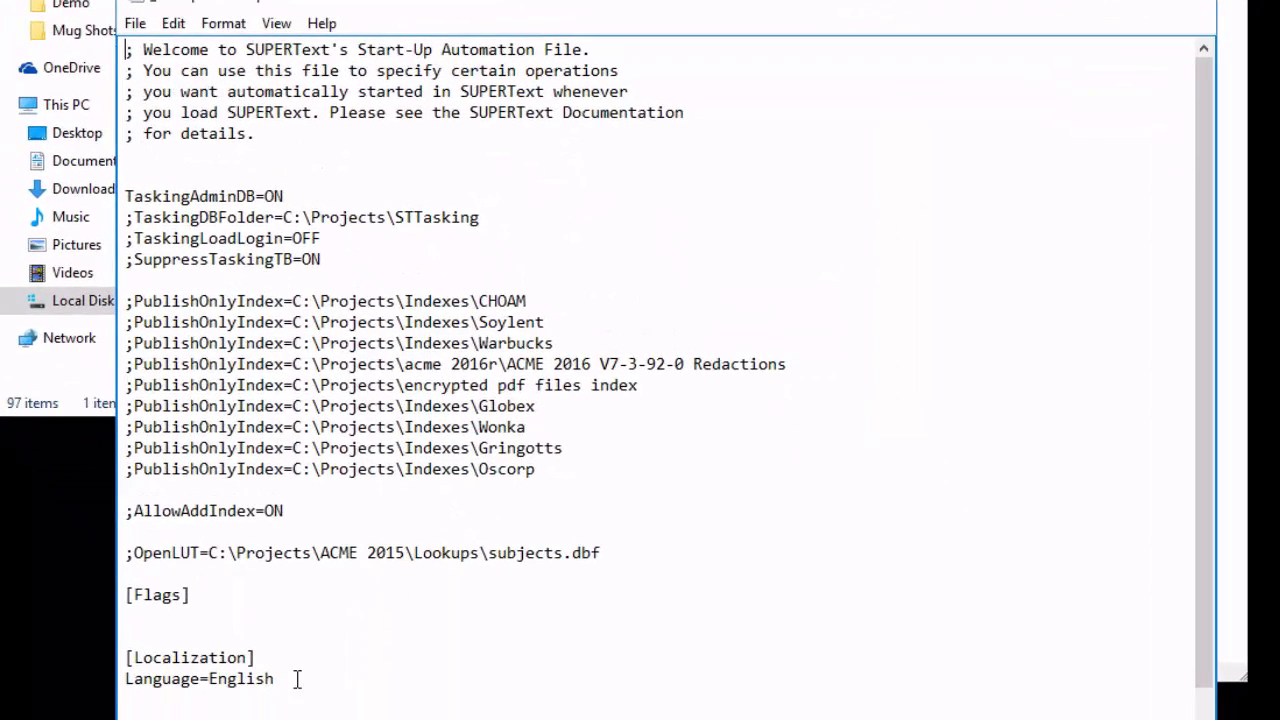
{"action": "left_click_drag", "start_coordinate": [289, 690], "coordinate": [106, 689]}
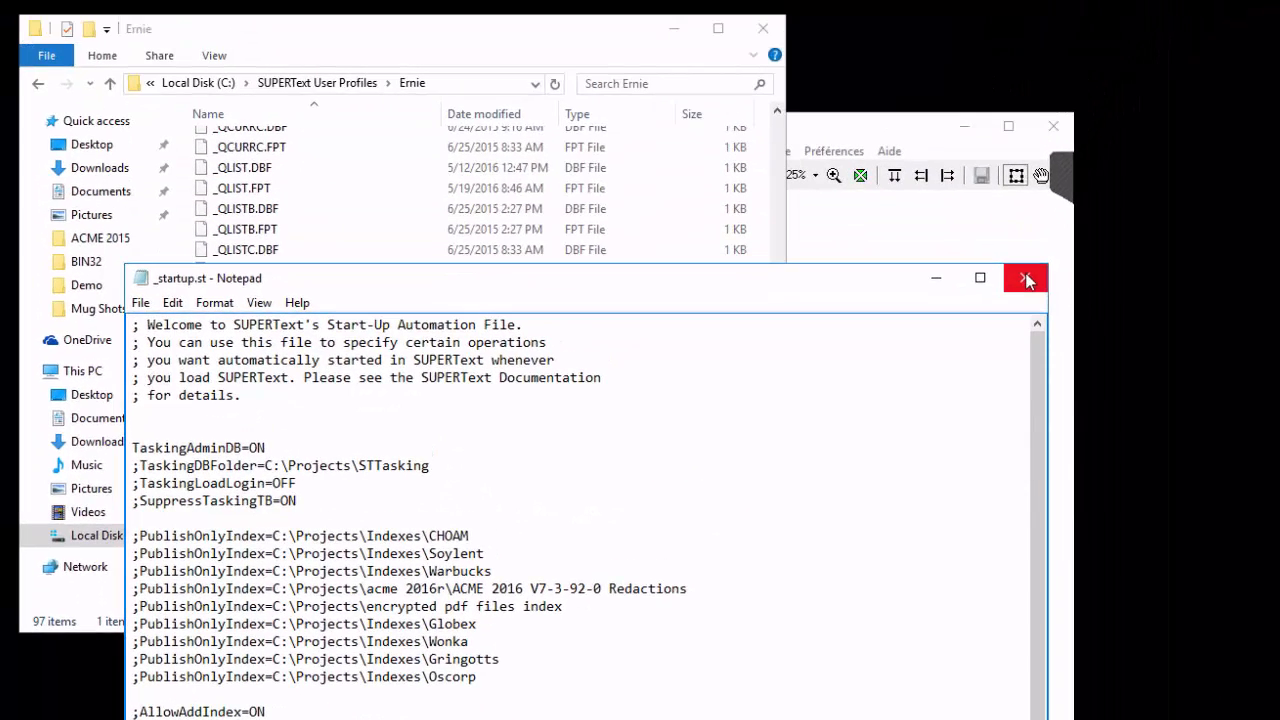
{"action": "left_click", "coordinate": [1026, 278]}
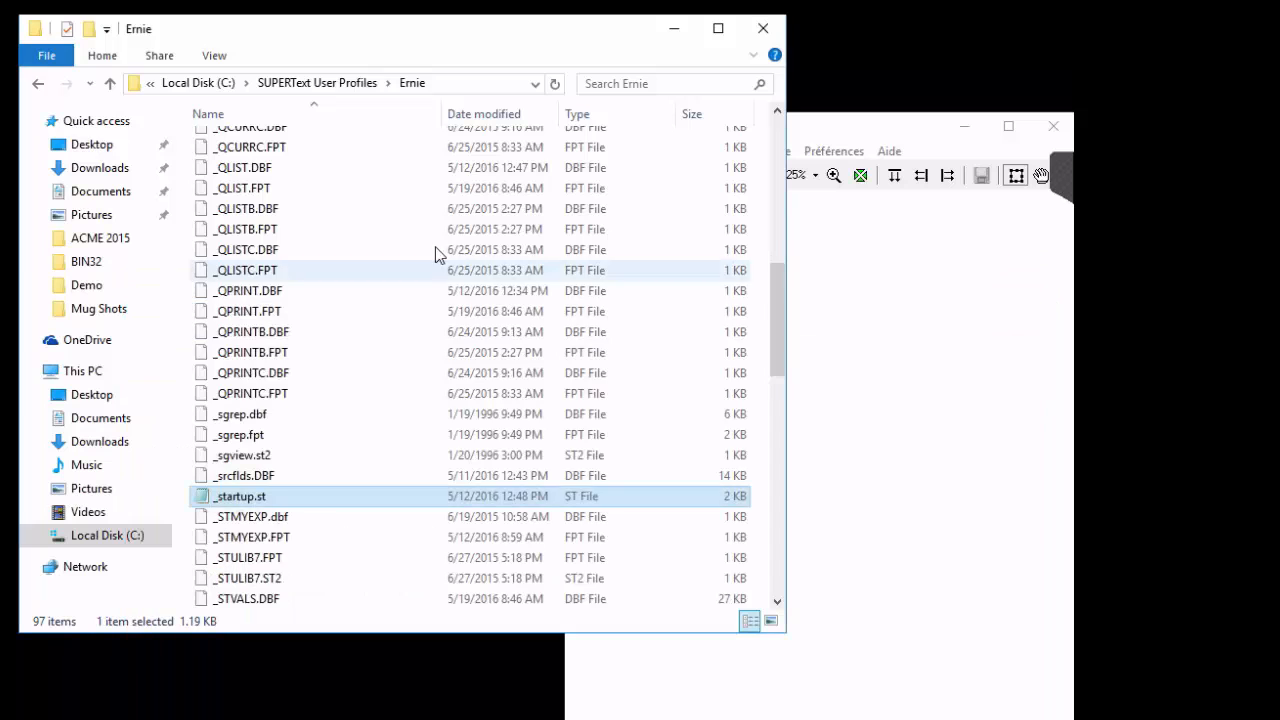
Return to the 04 - French English Mix folder, launch SUPERText with the English profile shortcut, and minimize the folder.
{"action": "left_click", "coordinate": [110, 83]}
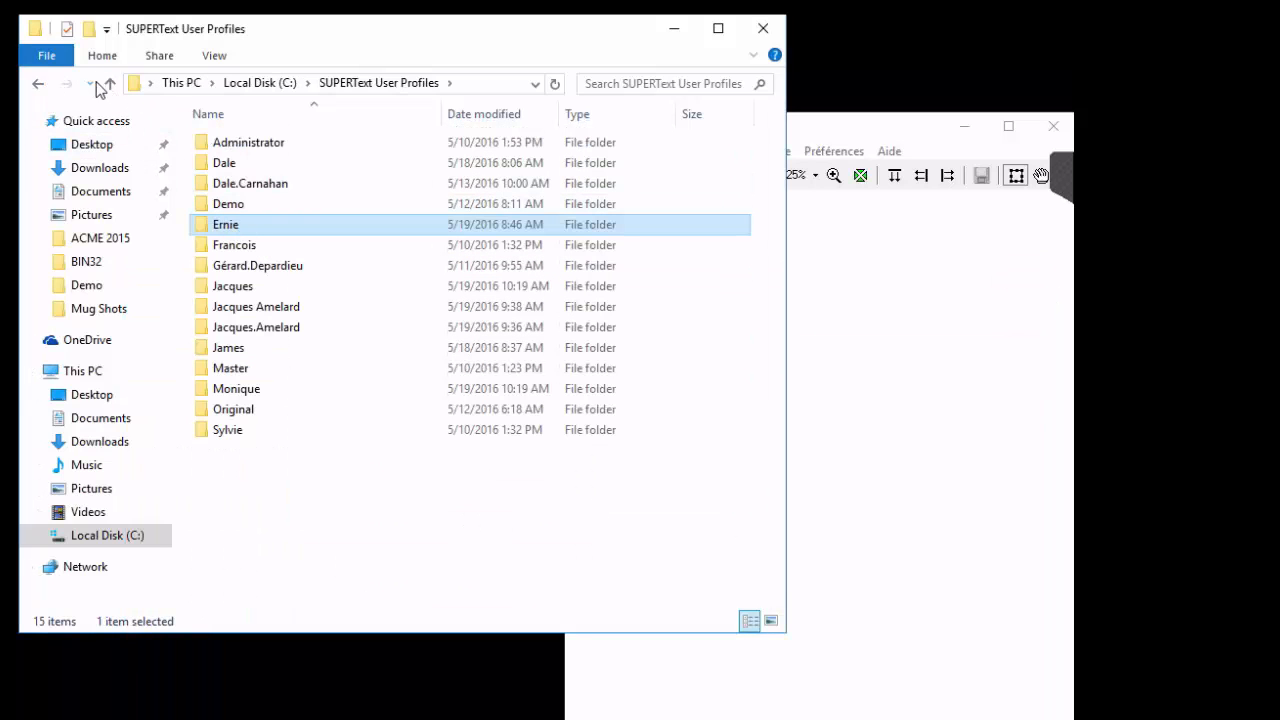
{"action": "left_click", "coordinate": [38, 88]}
{"action": "left_click", "coordinate": [38, 88]}
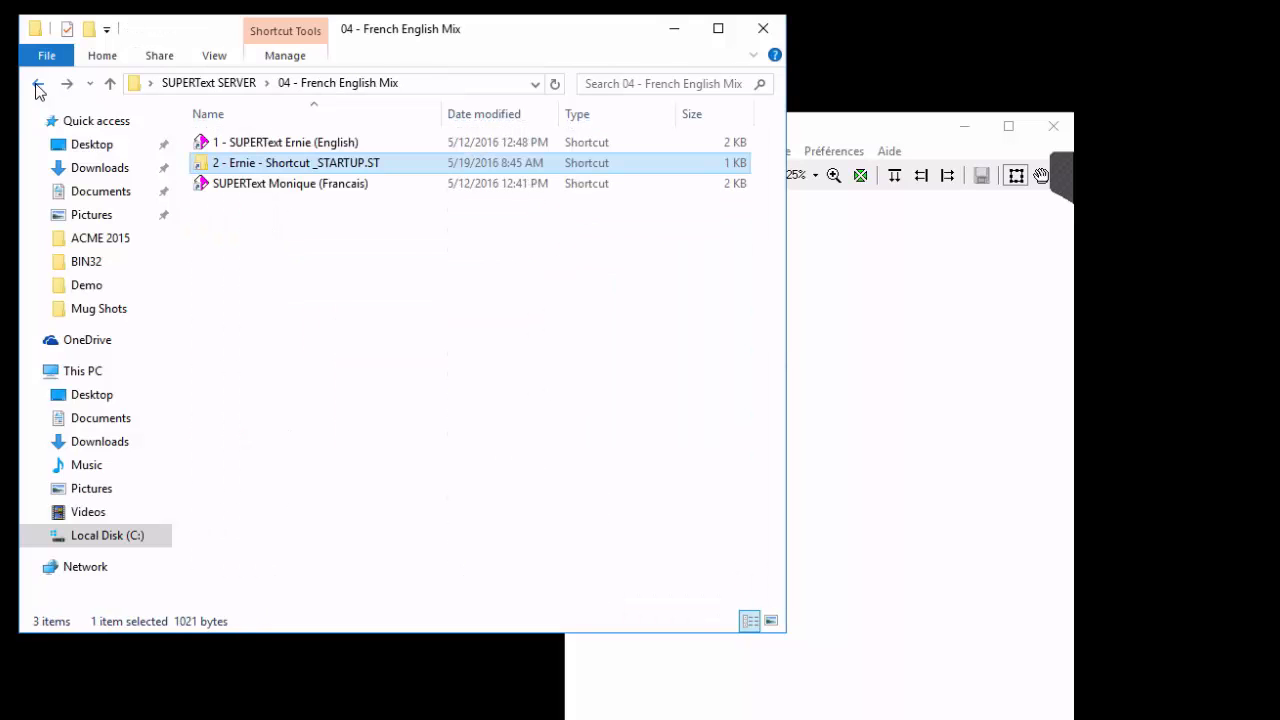
{"action": "double_click", "coordinate": [300, 148]}
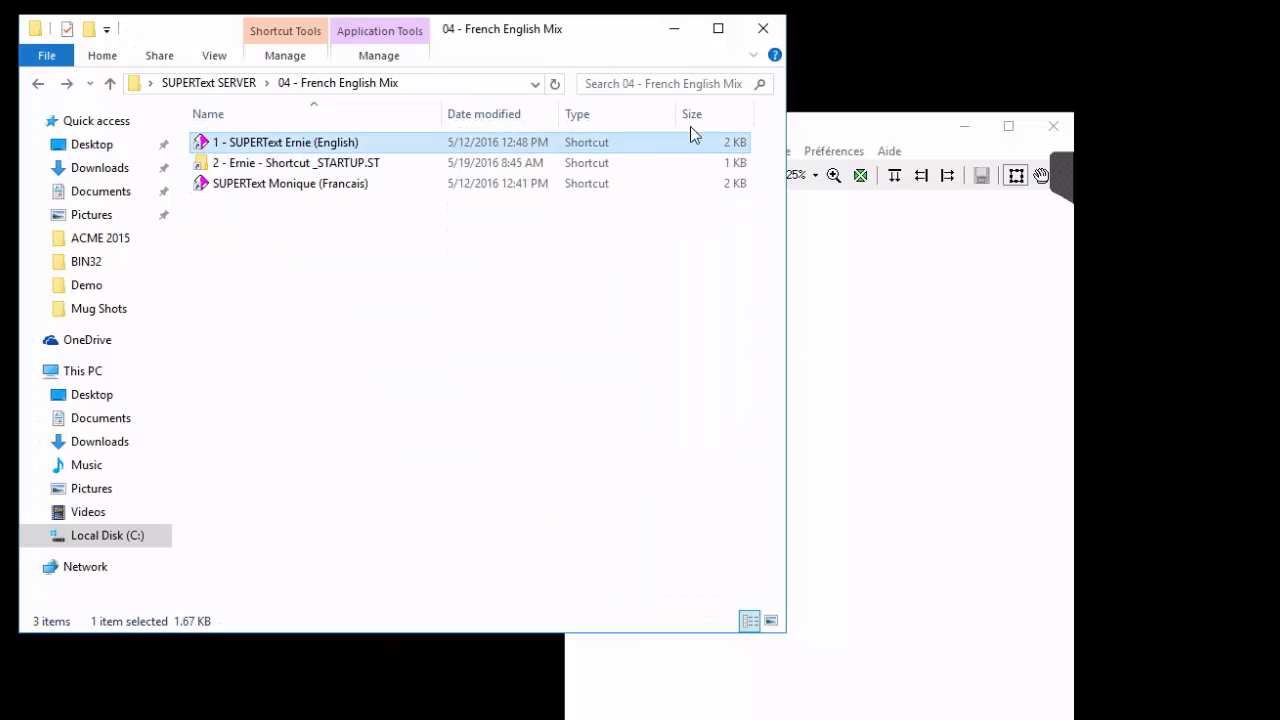
{"action": "left_click", "coordinate": [674, 29]}
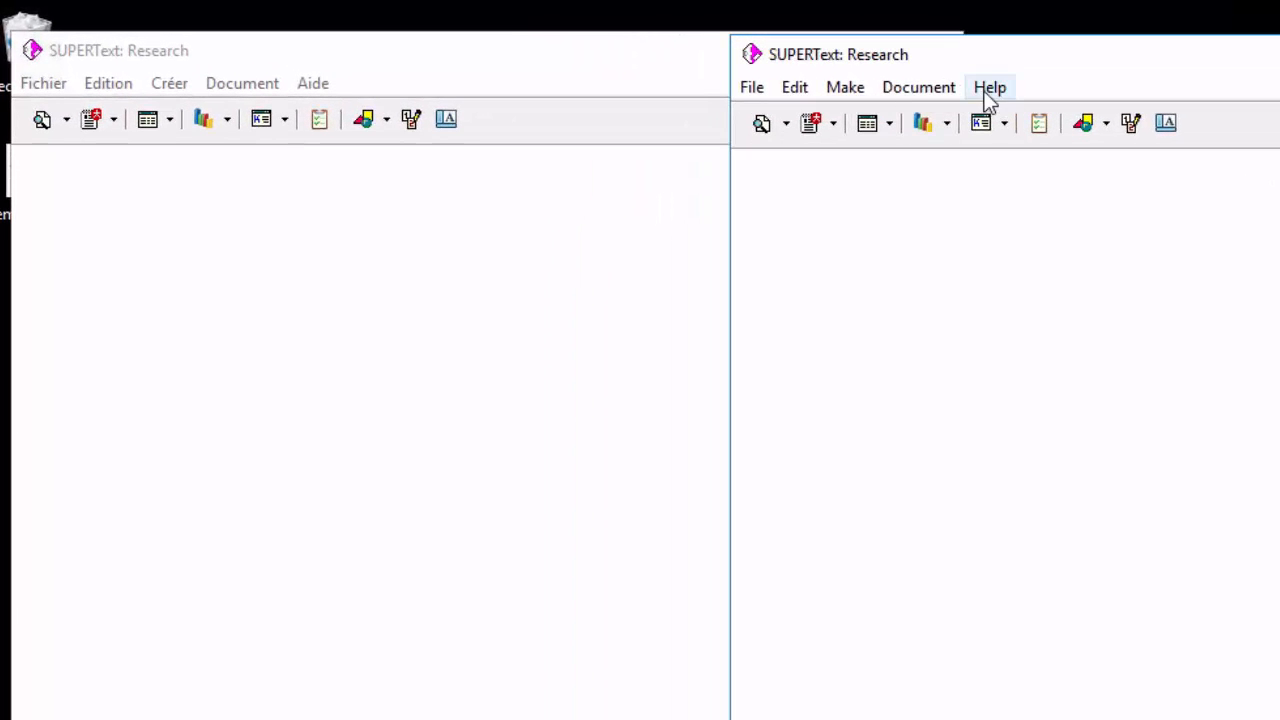
Bring the French Research window to the front and open a search window for the ACME 2015 Main index.
{"action": "left_click", "coordinate": [337, 357]}
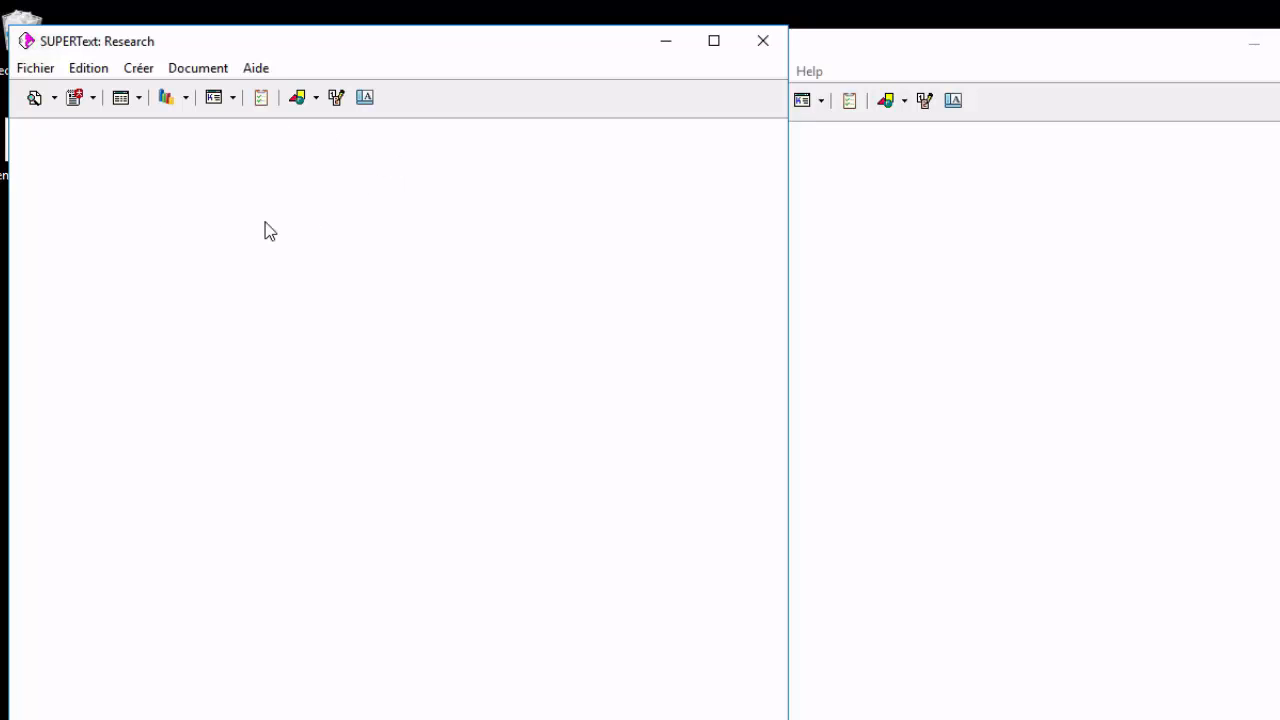
{"action": "left_click", "coordinate": [36, 100]}
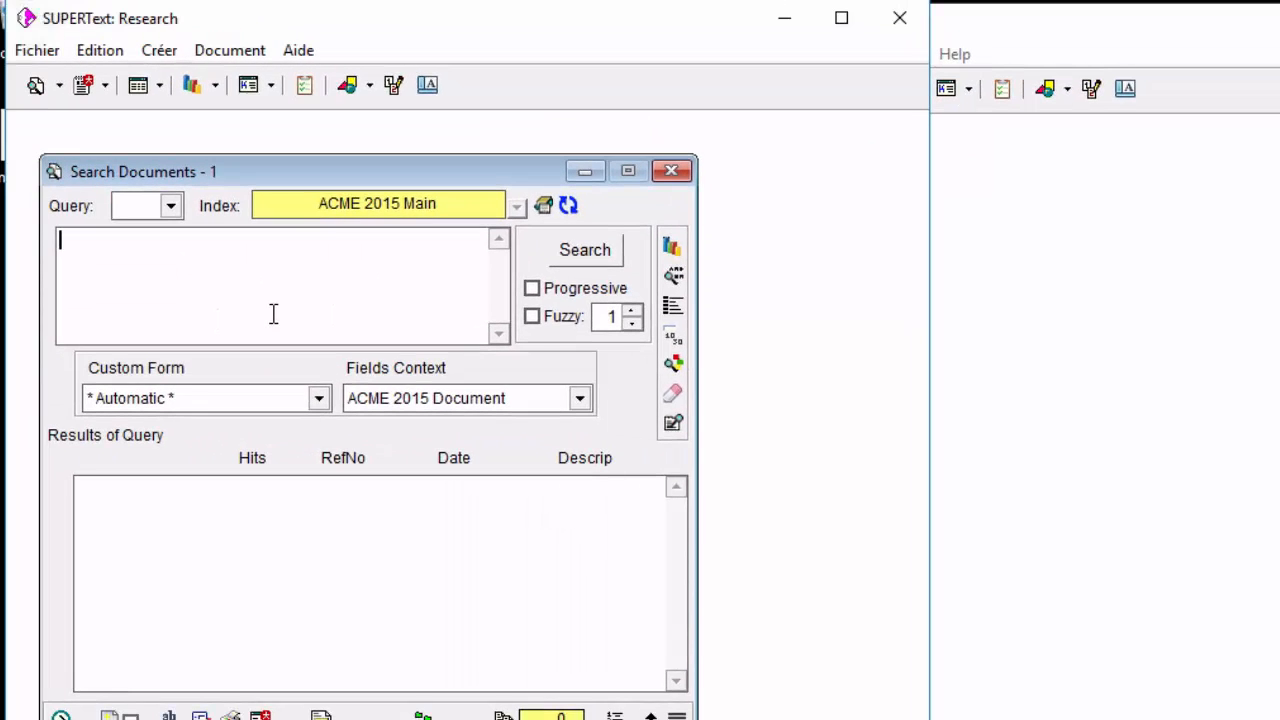
Search the ACME 2015 Main index for a first name and open the fourth result's form to examine its date field.
{"action": "type", "text": "jacques"}
{"action": "key", "text": "Return"}
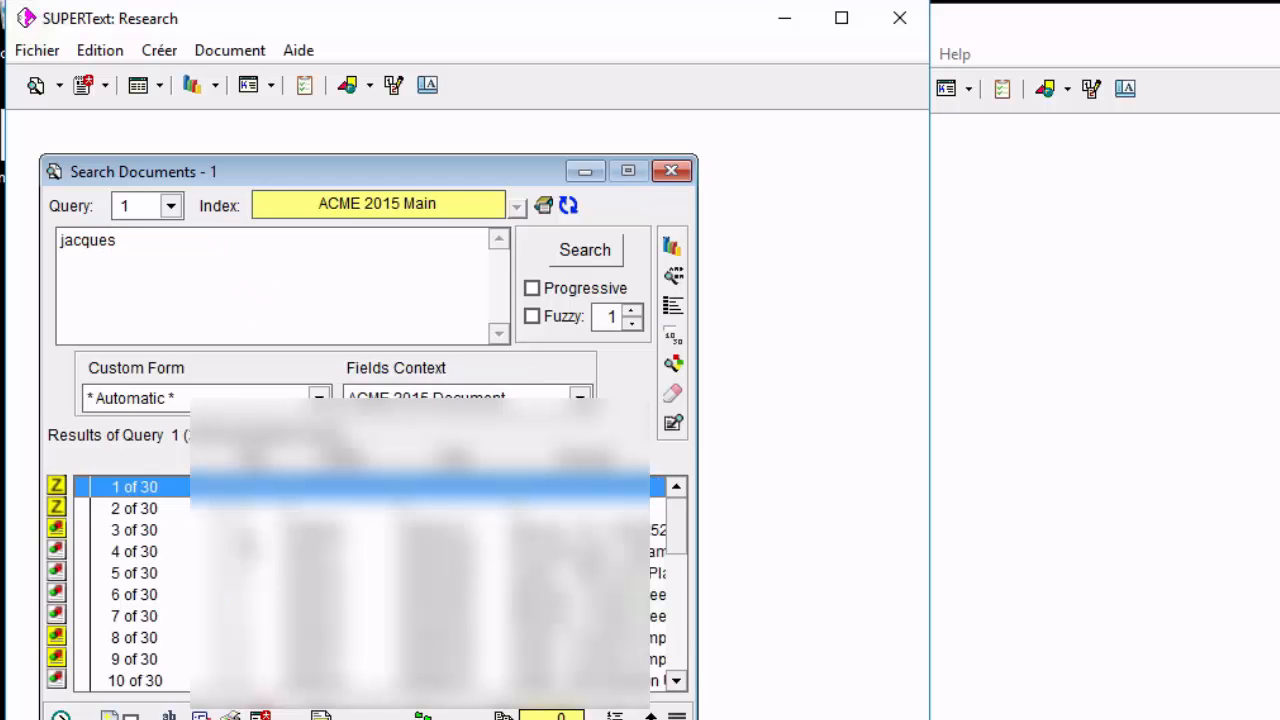
{"action": "left_click", "coordinate": [160, 551]}
{"action": "left_click", "coordinate": [203, 714]}
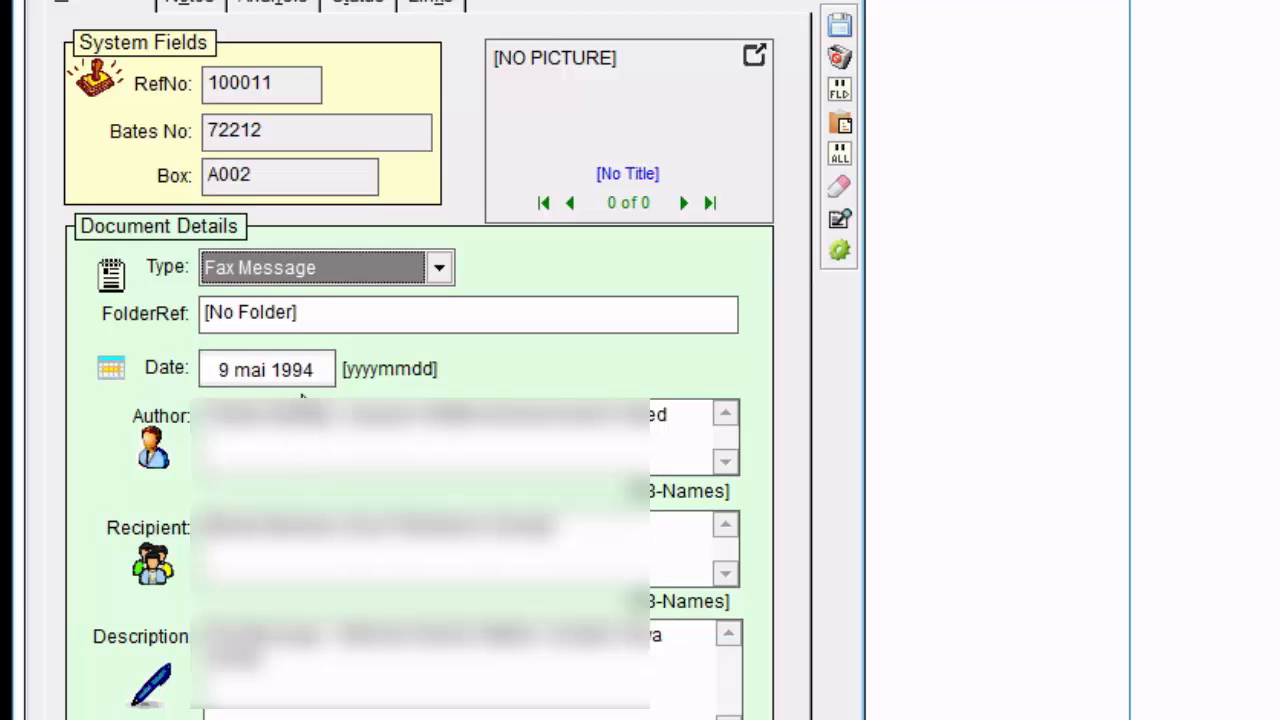
{"action": "left_click", "coordinate": [326, 380]}
{"action": "left_click", "coordinate": [335, 445]}
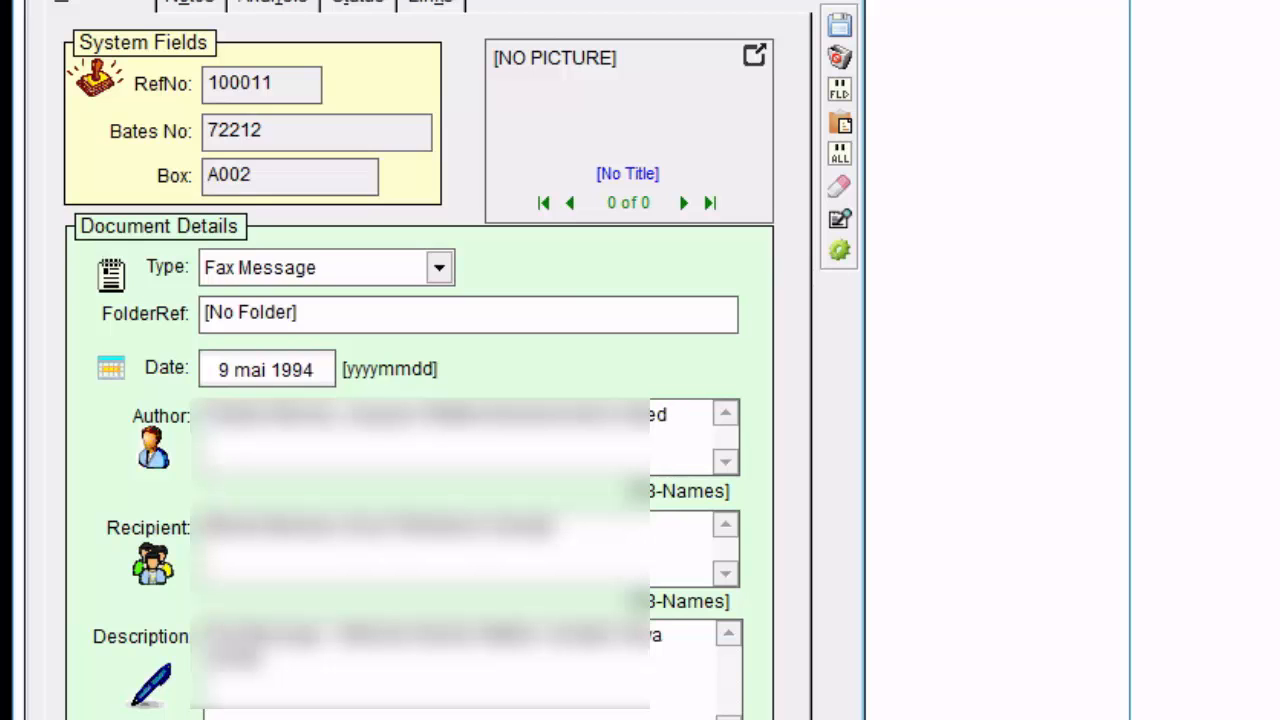
Exit both the French and the English SUPERText: Research sessions.
{"action": "left_click", "coordinate": [36, 0]}
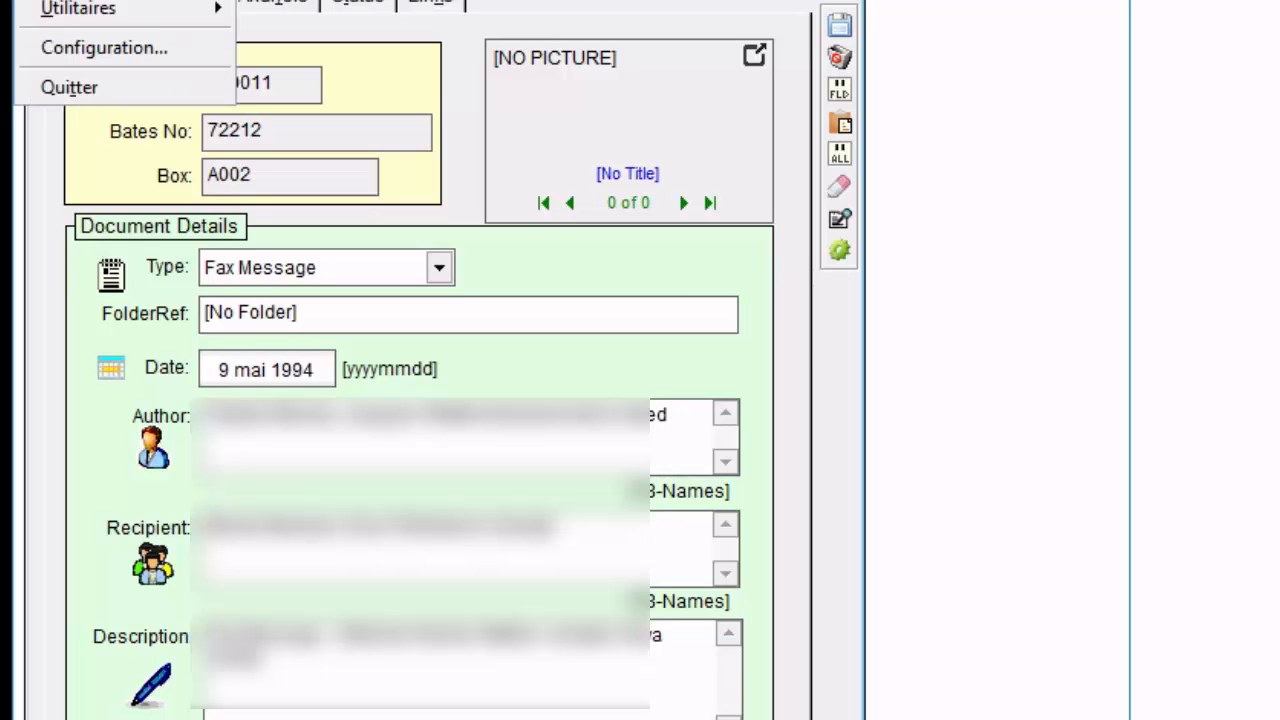
{"action": "left_click", "coordinate": [97, 82]}
{"action": "left_click", "coordinate": [878, 0]}
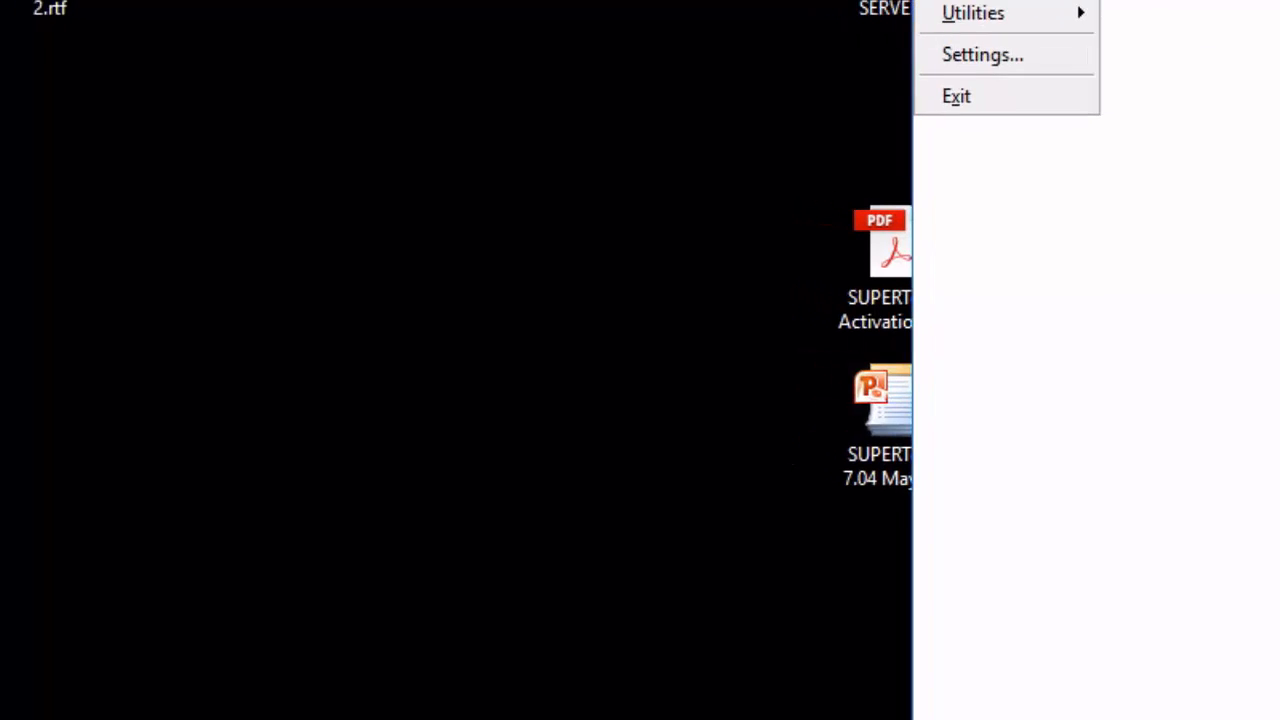
{"action": "left_click", "coordinate": [907, 95]}
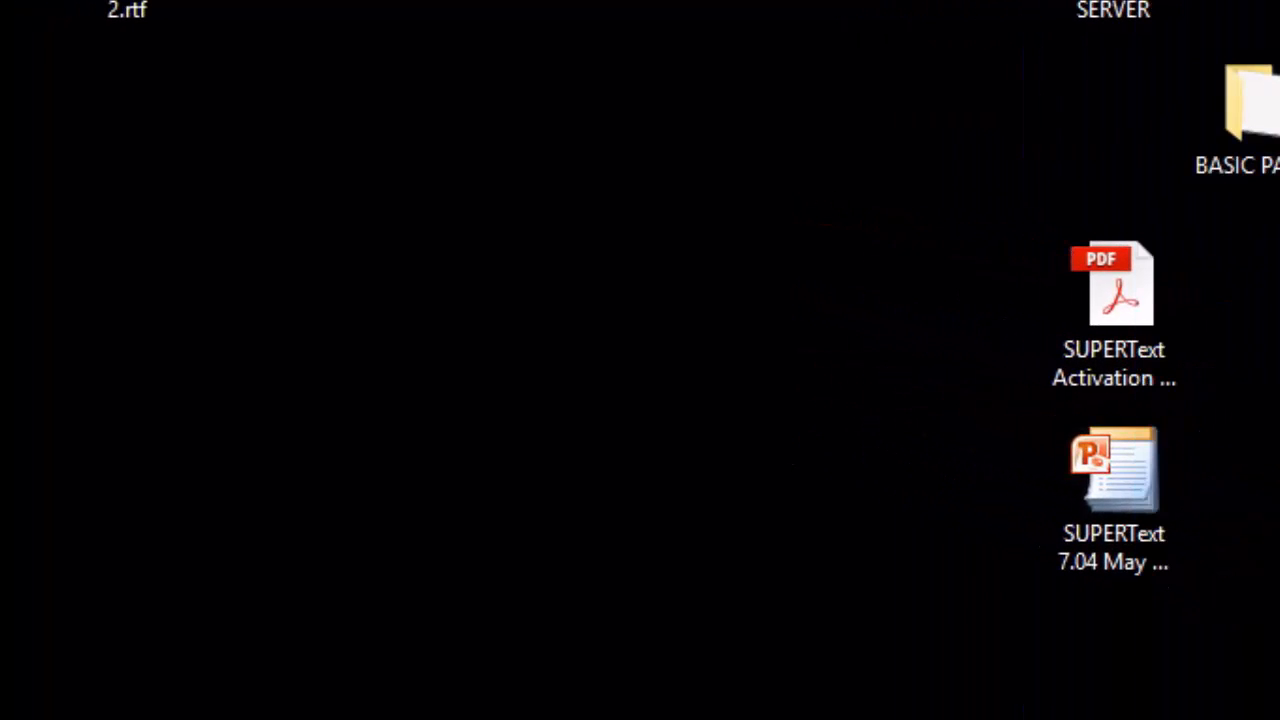
Launch SUPERText from the SUPERText SERVER desktop icon and open a search window for the ACME 2015 Main index.
{"action": "double_click", "coordinate": [1113, 10]}
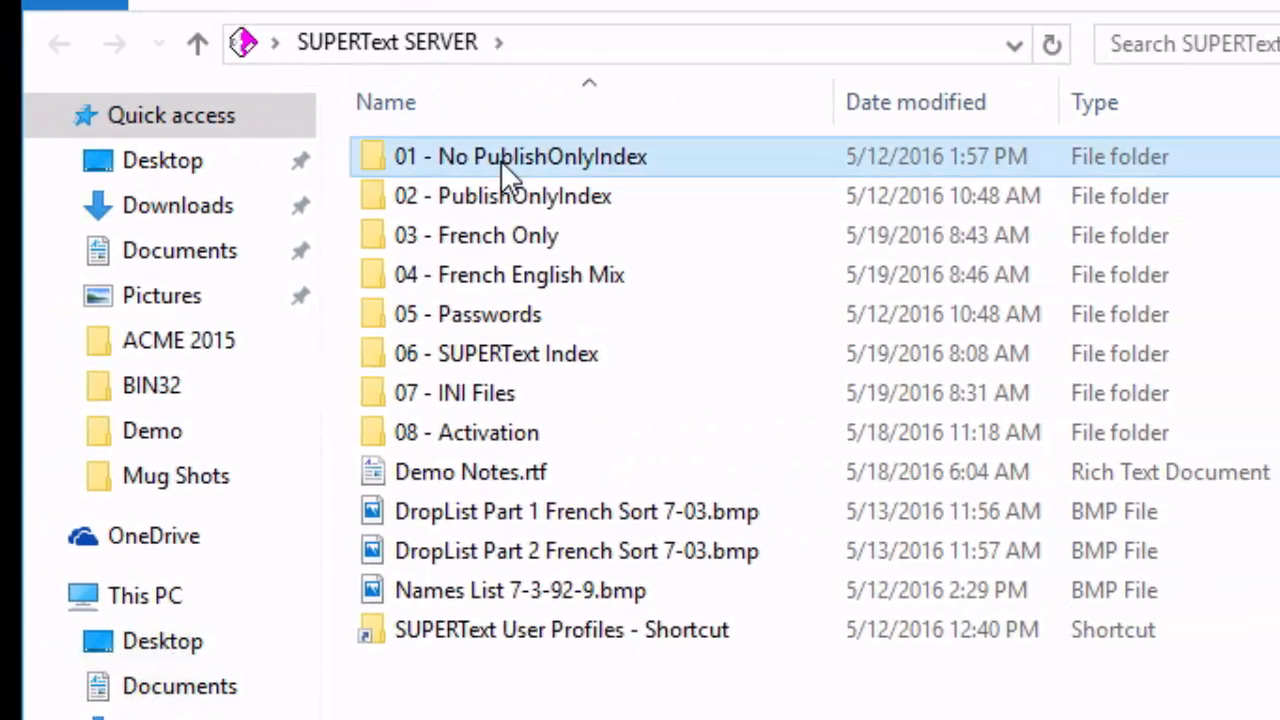
{"action": "double_click", "coordinate": [501, 160]}
{"action": "left_click", "coordinate": [506, 201]}
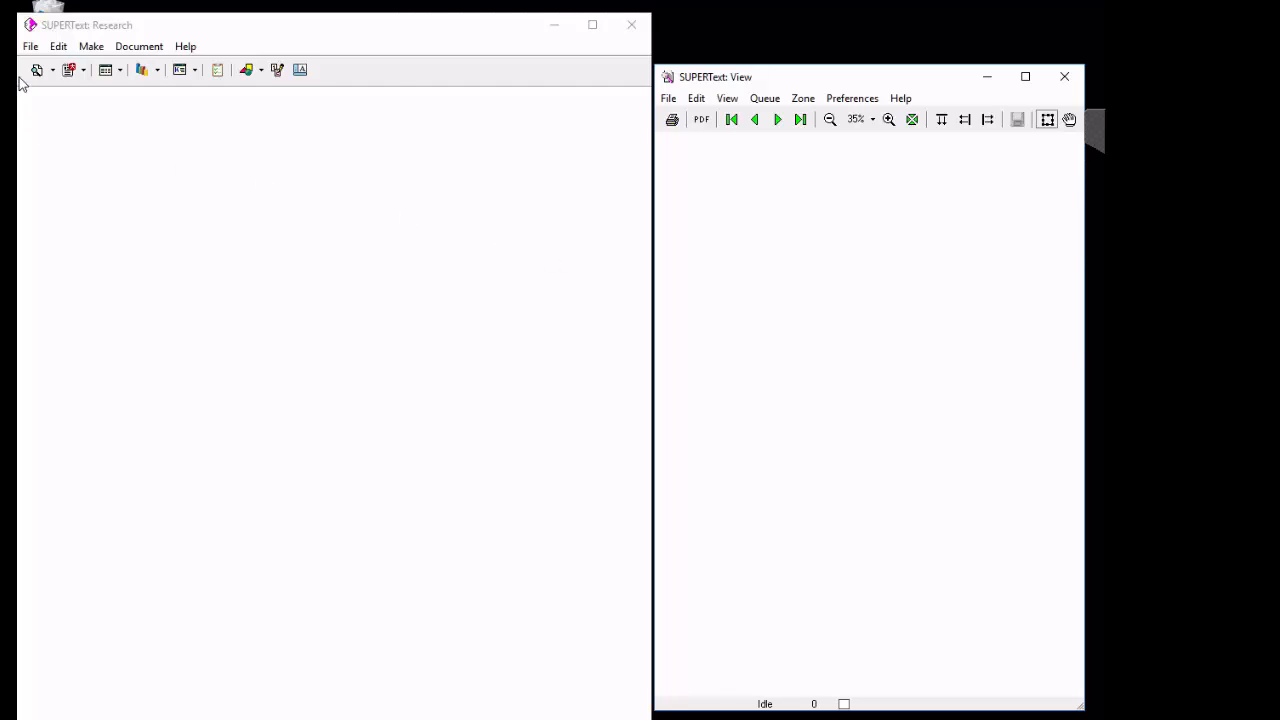
{"action": "left_click", "coordinate": [52, 70]}
{"action": "left_click", "coordinate": [62, 89]}
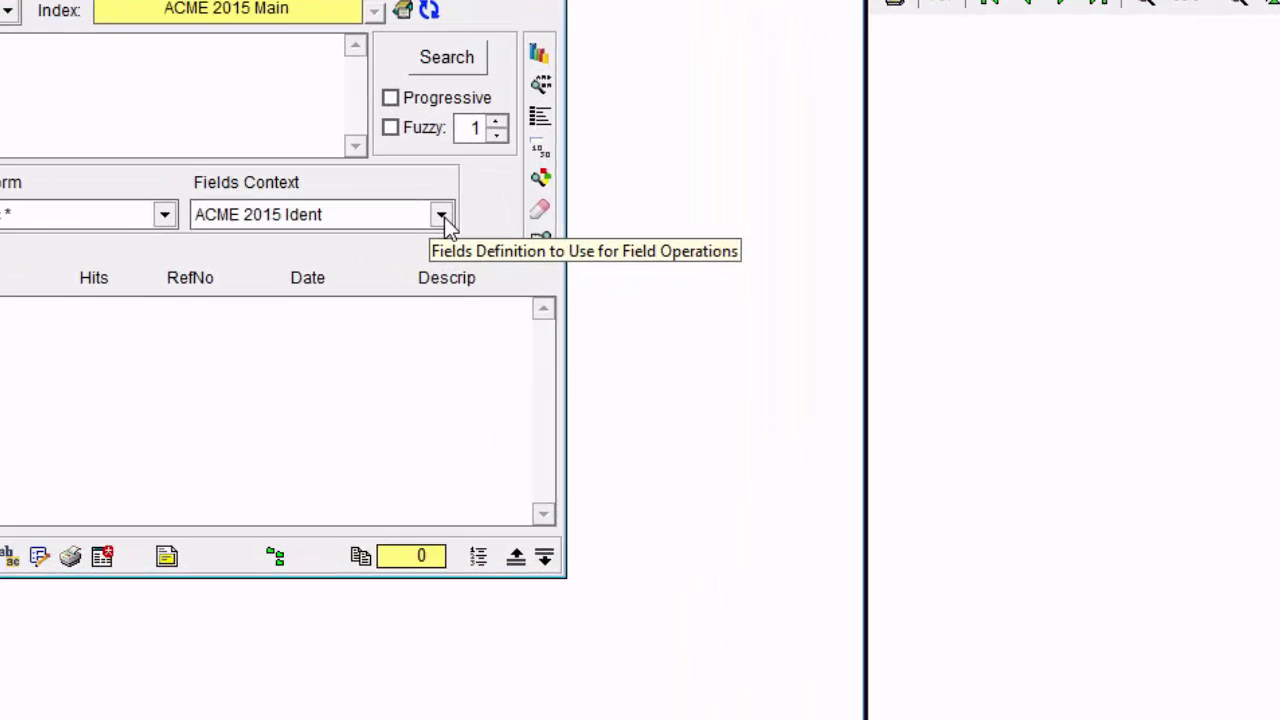
Look through the available Fields Context definitions down to Thèses and the list of recent tables, without choosing any.
{"action": "left_click", "coordinate": [444, 217]}
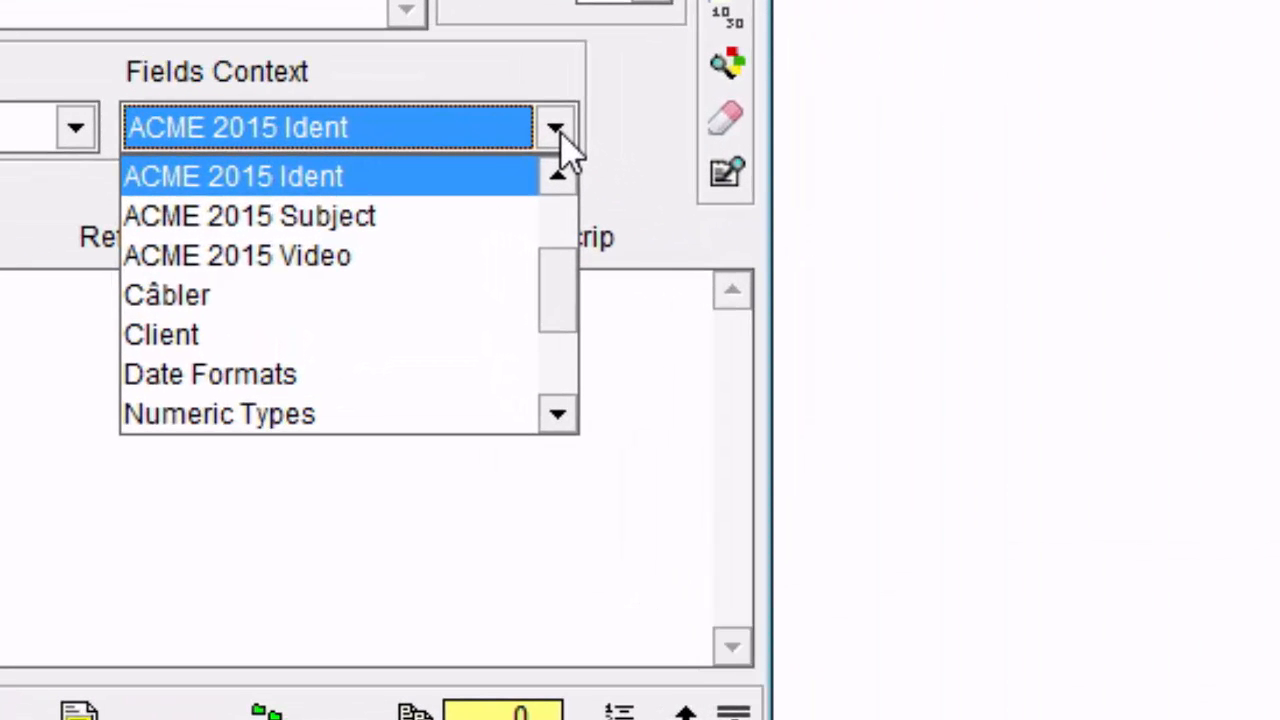
{"action": "left_click", "coordinate": [558, 413]}
{"action": "left_click", "coordinate": [558, 413]}
{"action": "left_click", "coordinate": [558, 413]}
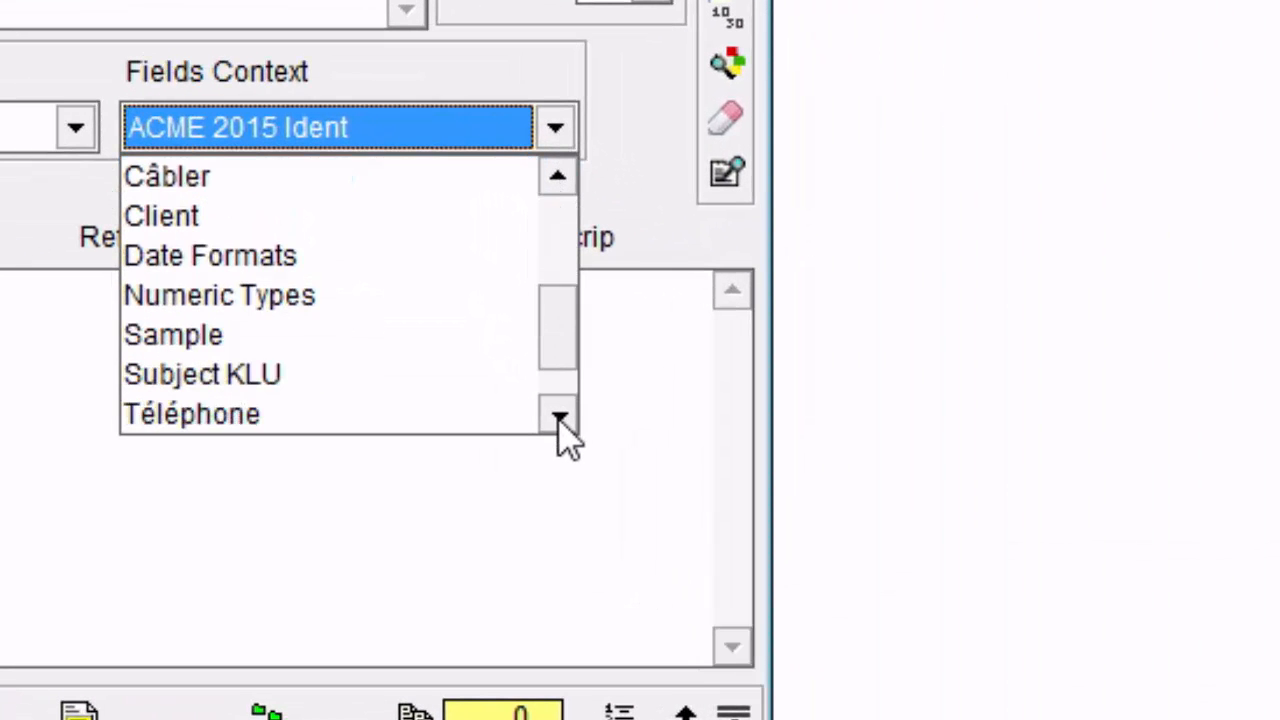
{"action": "left_click", "coordinate": [558, 413]}
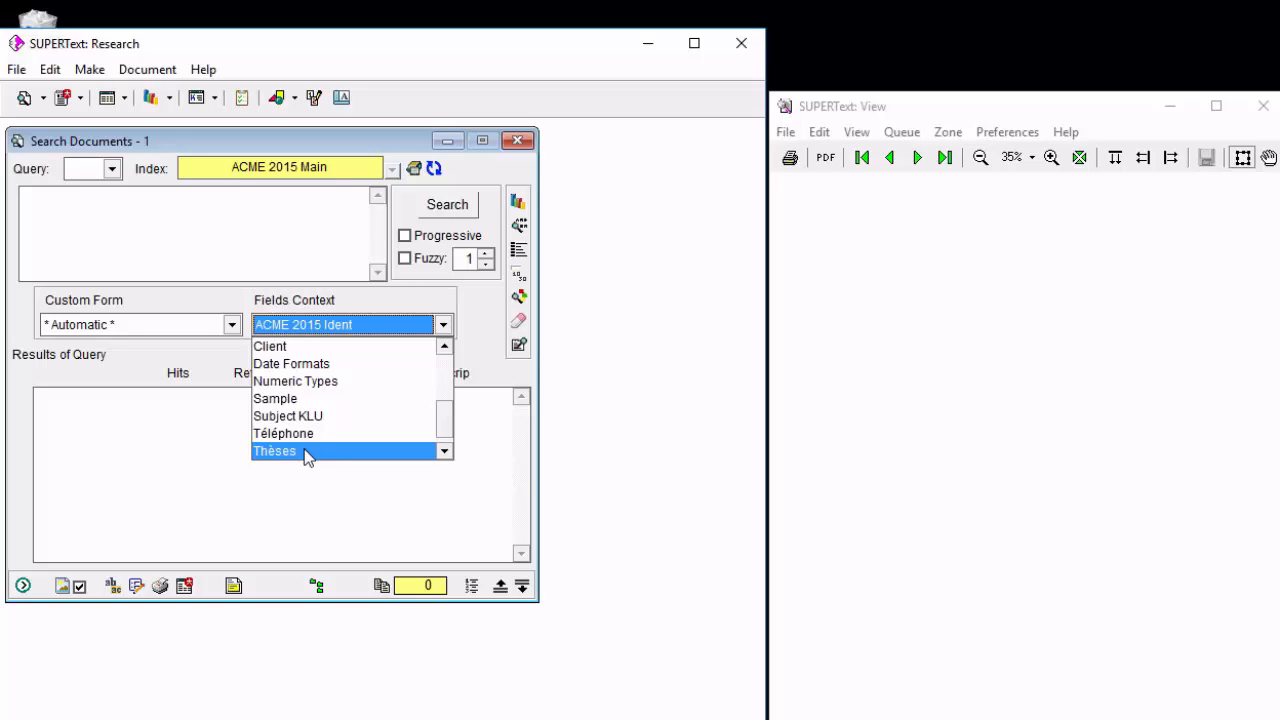
{"action": "left_click", "coordinate": [151, 228]}
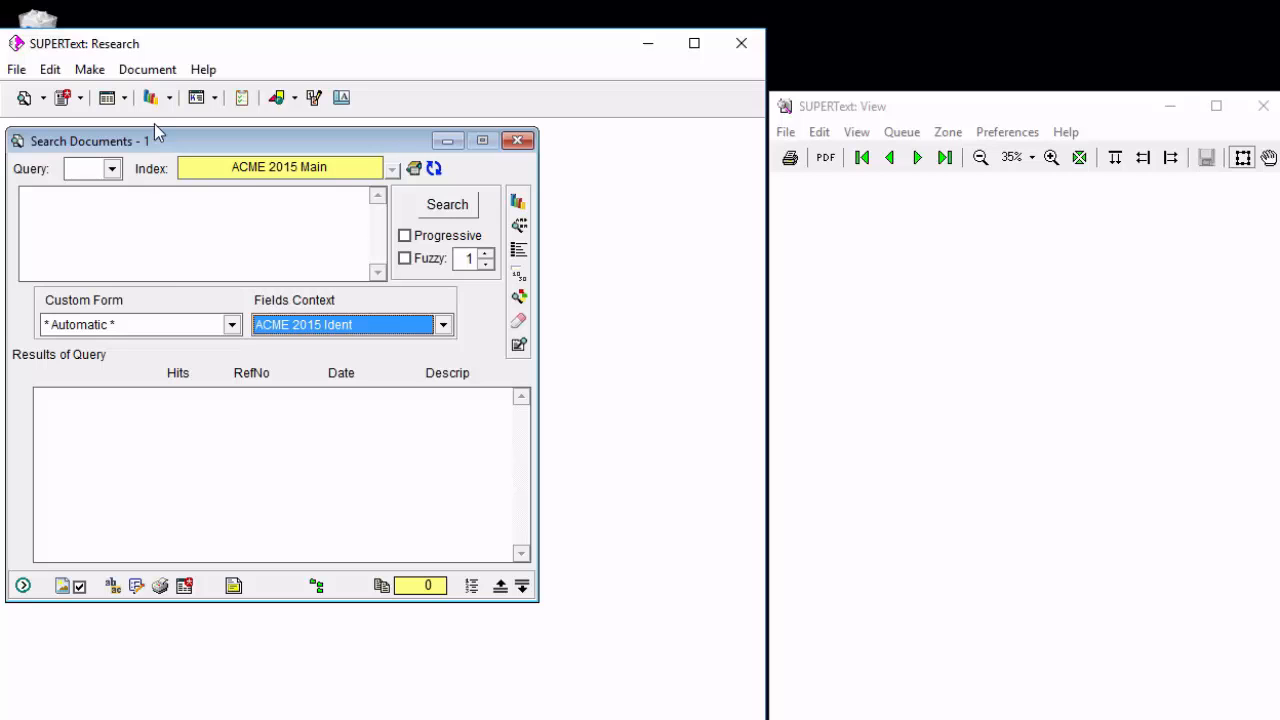
{"action": "left_click", "coordinate": [125, 97]}
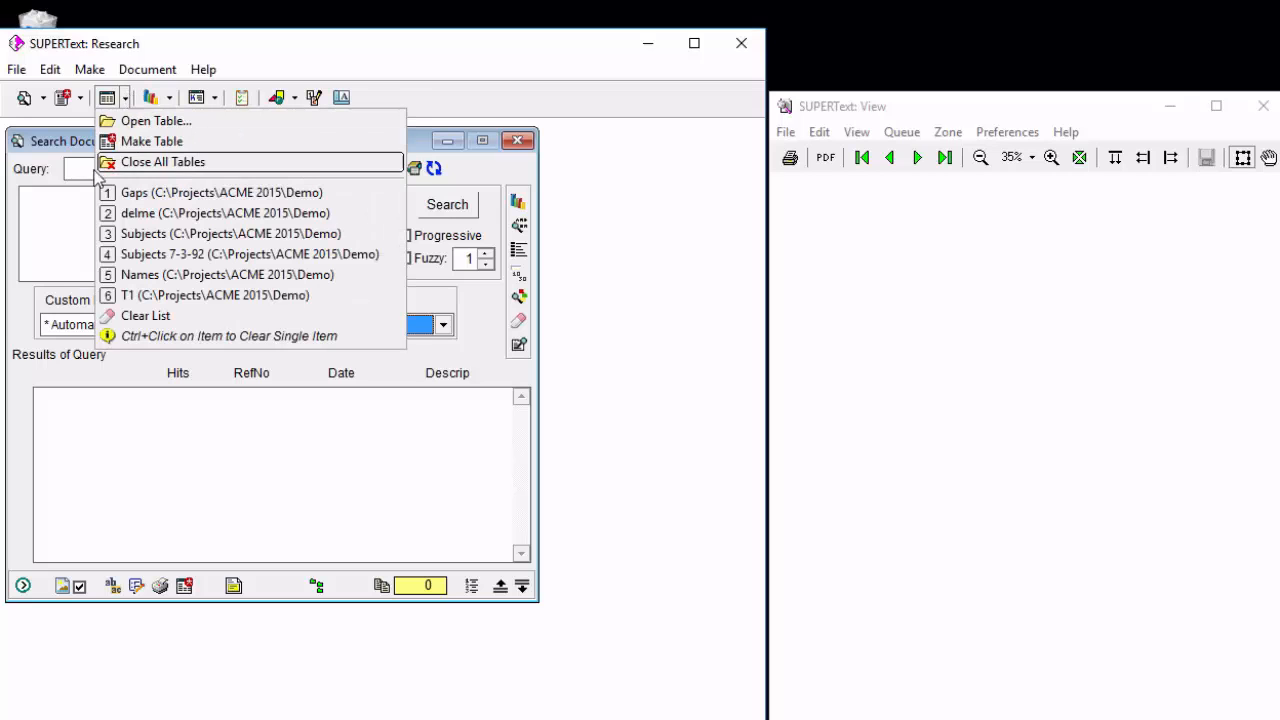
{"action": "left_click", "coordinate": [87, 252]}
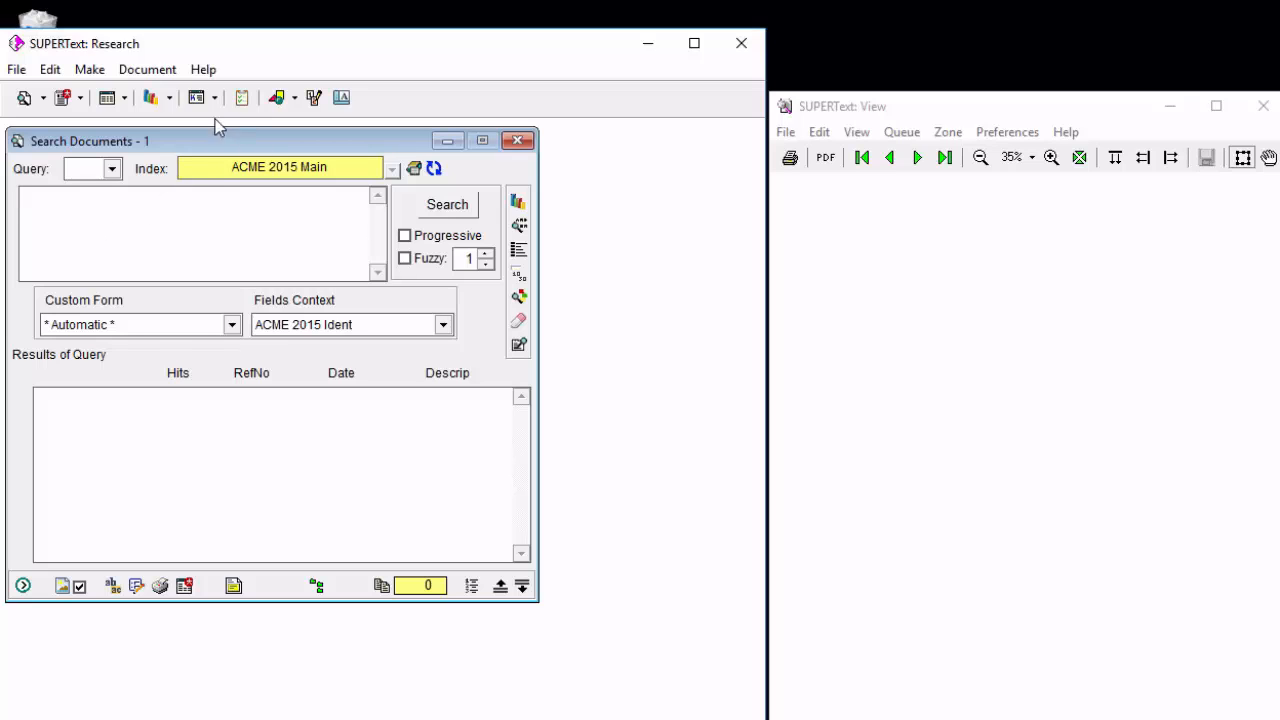
View the sort order of the pinned Names 7-03 table of contents, selecting its third name, and close it.
{"action": "left_click", "coordinate": [170, 97]}
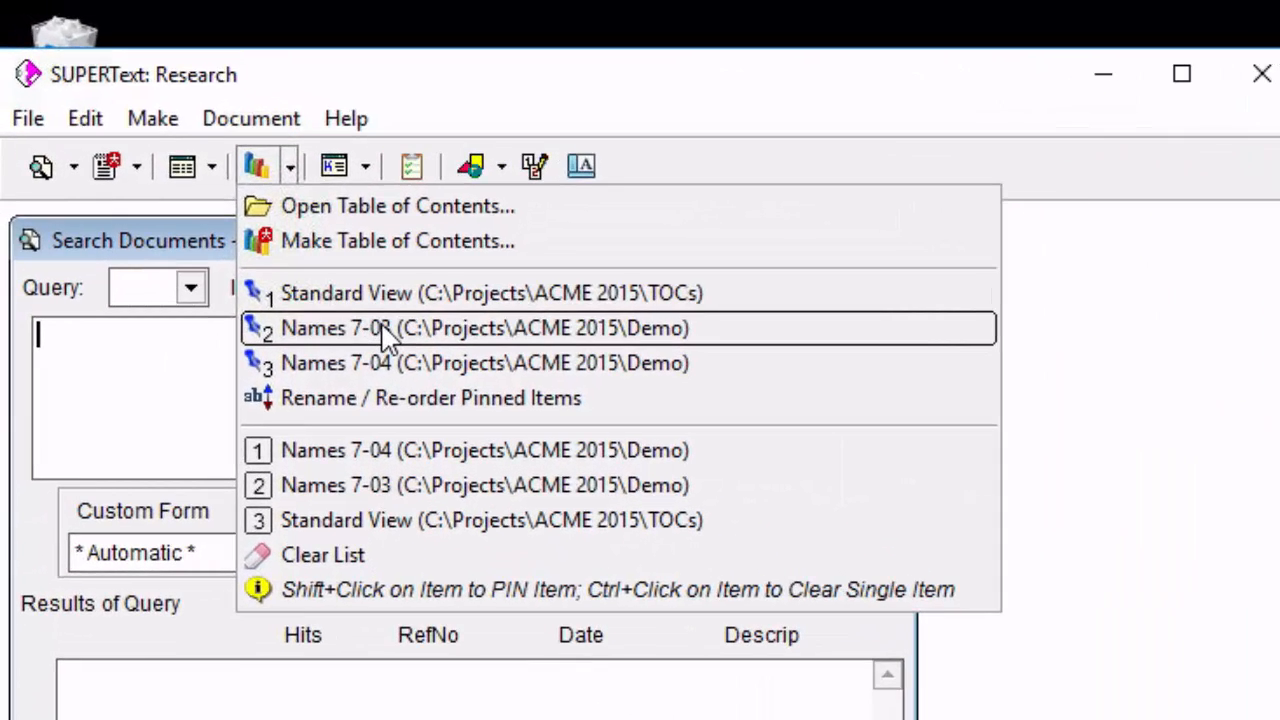
{"action": "left_click", "coordinate": [385, 335]}
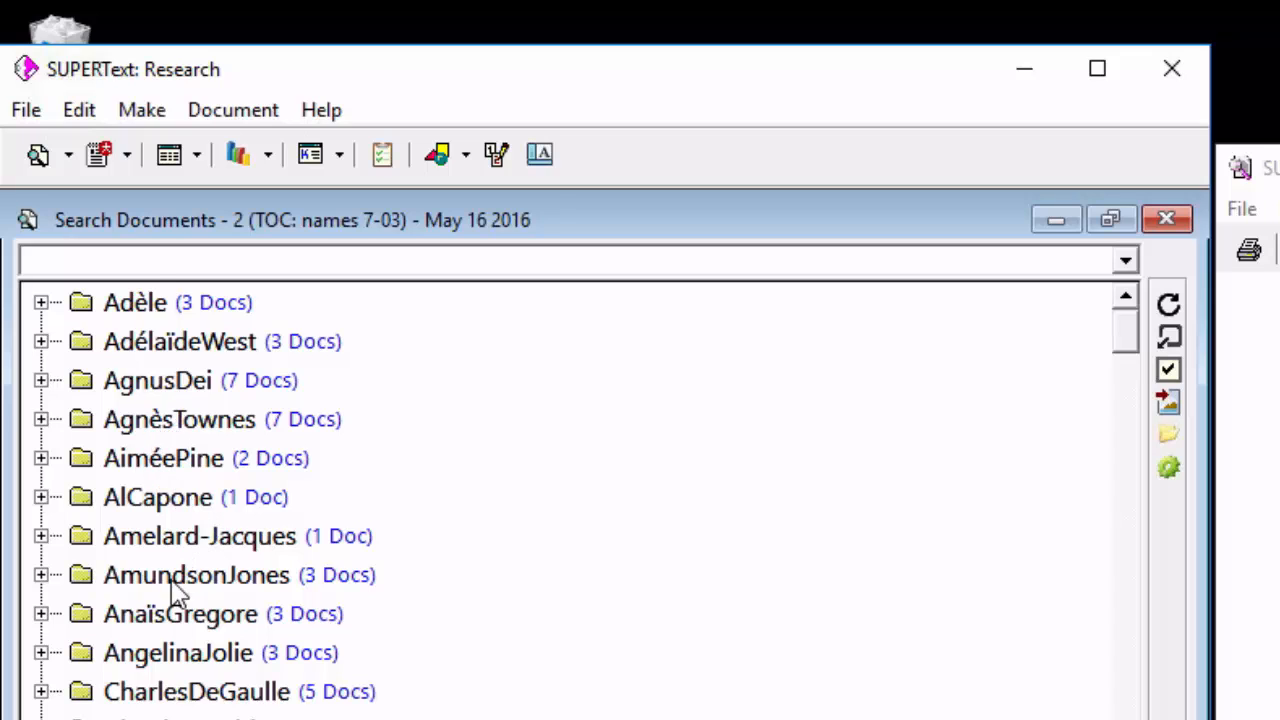
{"action": "left_click", "coordinate": [137, 383]}
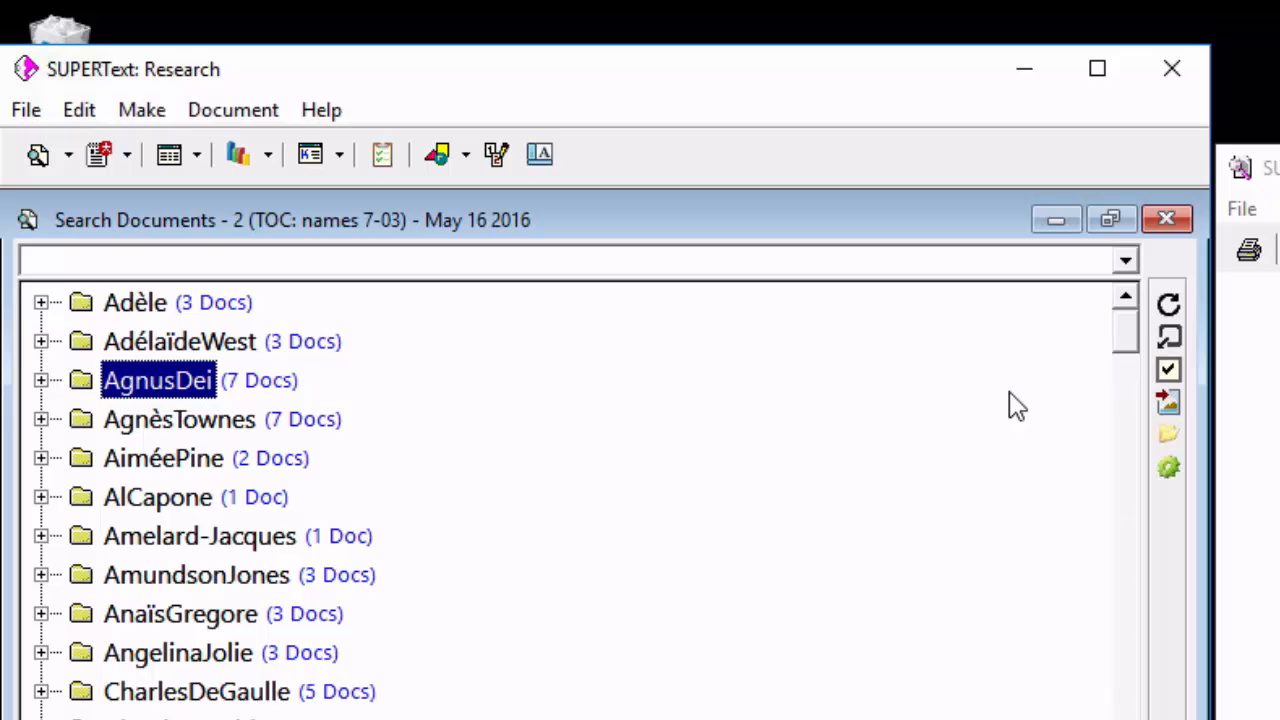
{"action": "left_click", "coordinate": [1167, 221]}
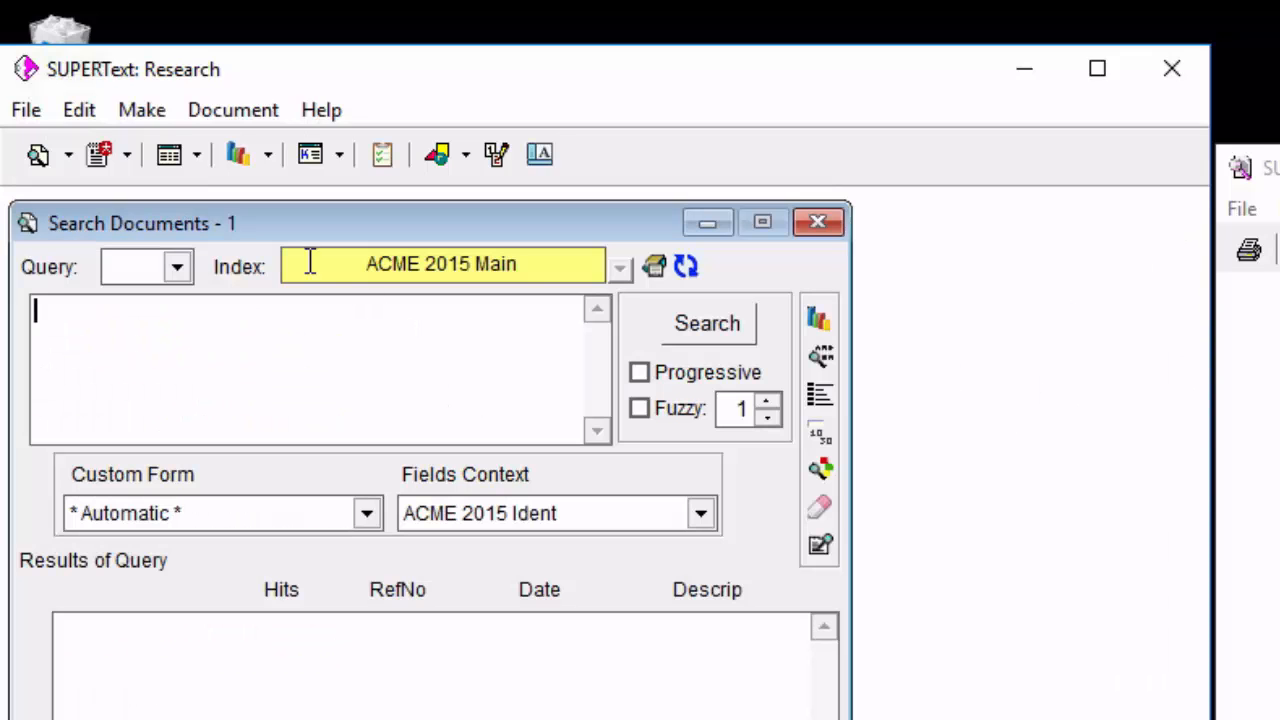
Open the pinned Names 7-04 table of contents and examine the order of its accented and unaccented names.
{"action": "left_click", "coordinate": [269, 157]}
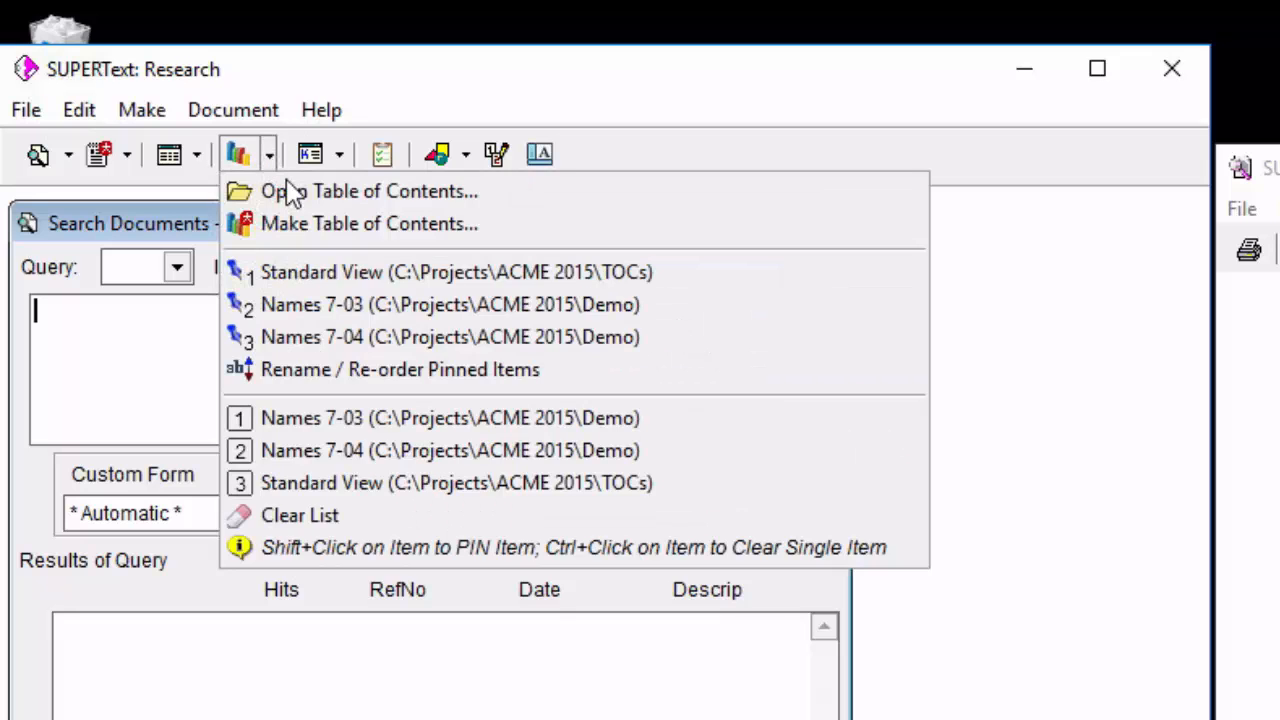
{"action": "left_click", "coordinate": [392, 340]}
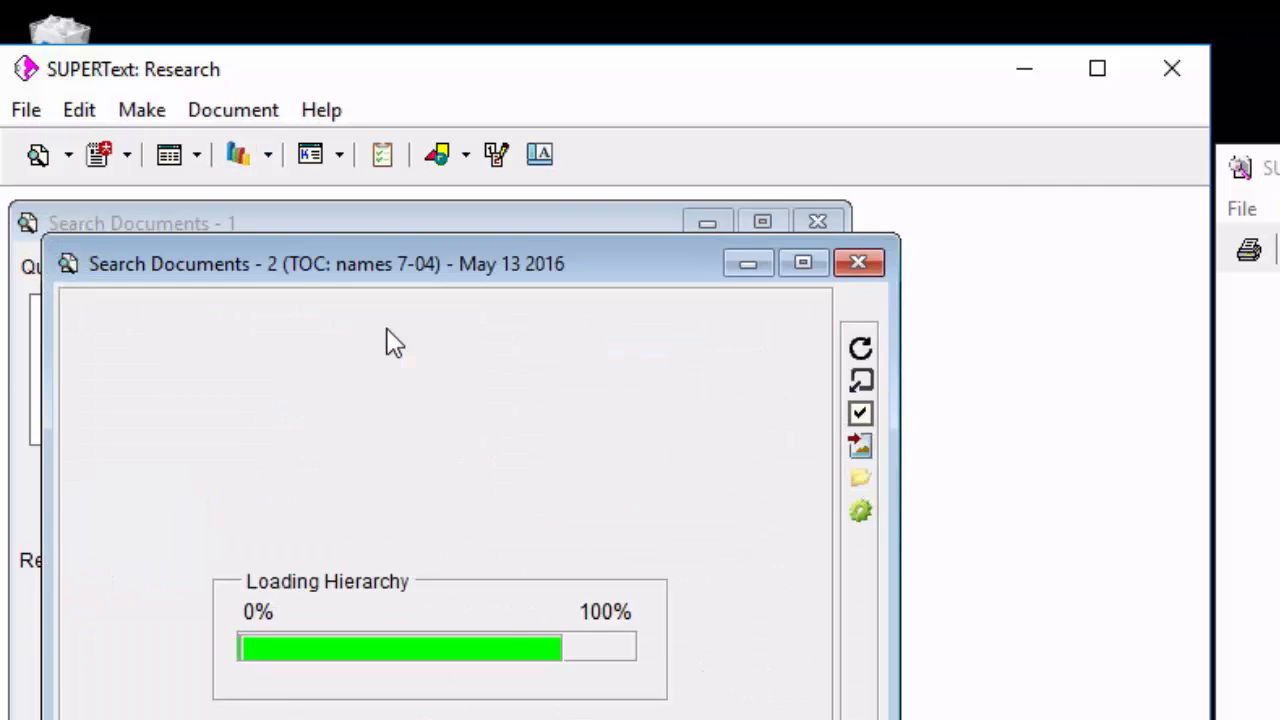
{"action": "left_click", "coordinate": [152, 382]}
{"action": "left_click", "coordinate": [162, 424]}
{"action": "left_click", "coordinate": [187, 386]}
{"action": "left_click", "coordinate": [197, 419]}
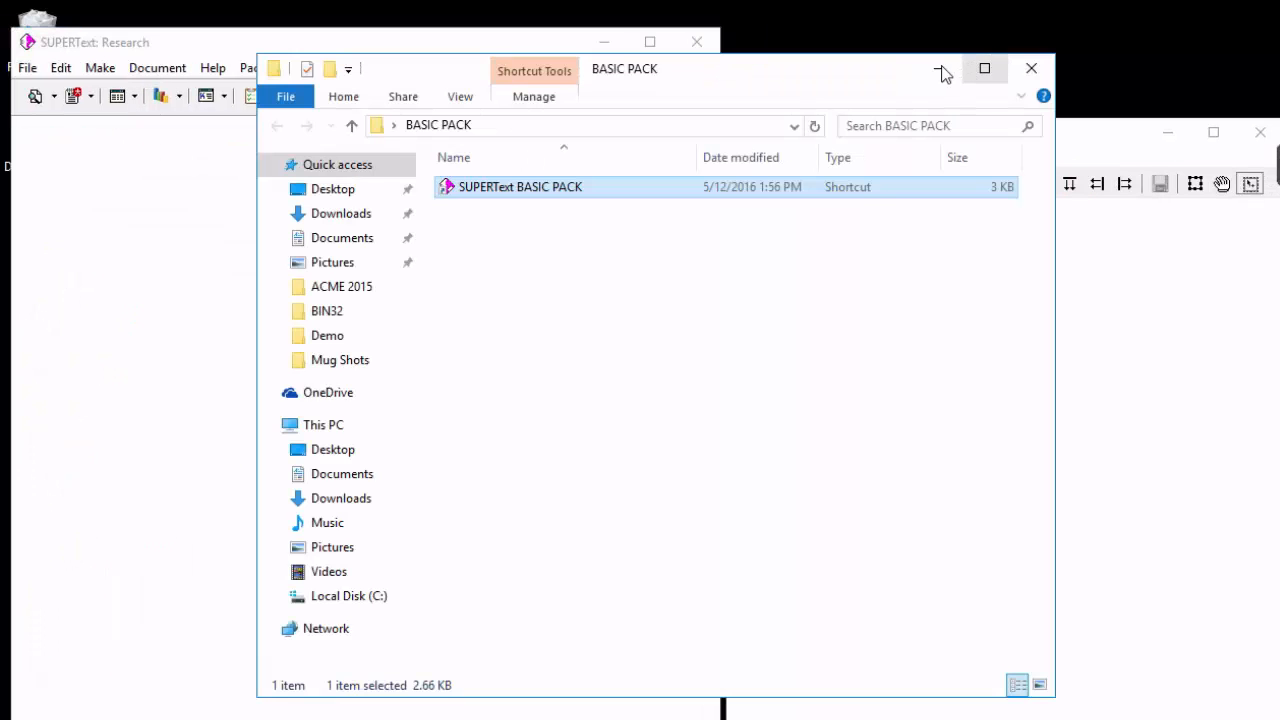
Minimize the BASIC PACK folder, view the version information of SUPERText: Research, and exit the program.
{"action": "left_click", "coordinate": [941, 70]}
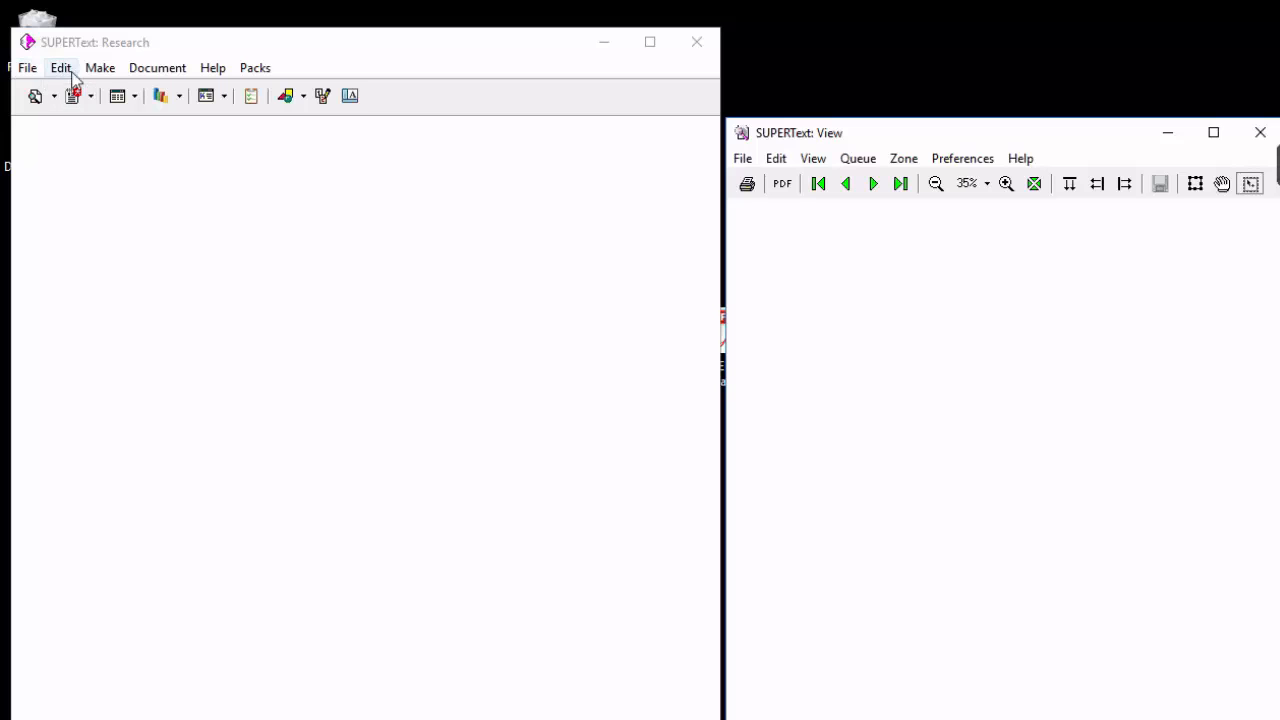
{"action": "left_click", "coordinate": [211, 68]}
{"action": "left_click", "coordinate": [249, 170]}
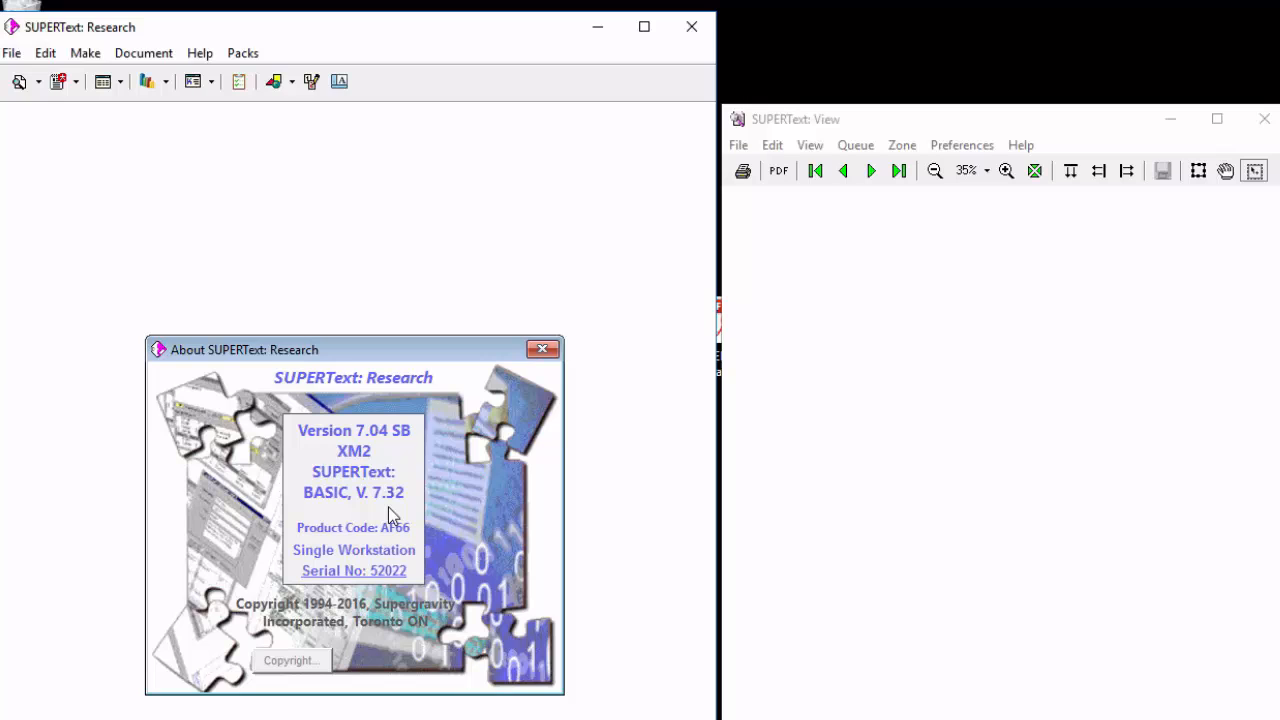
{"action": "left_click", "coordinate": [541, 350]}
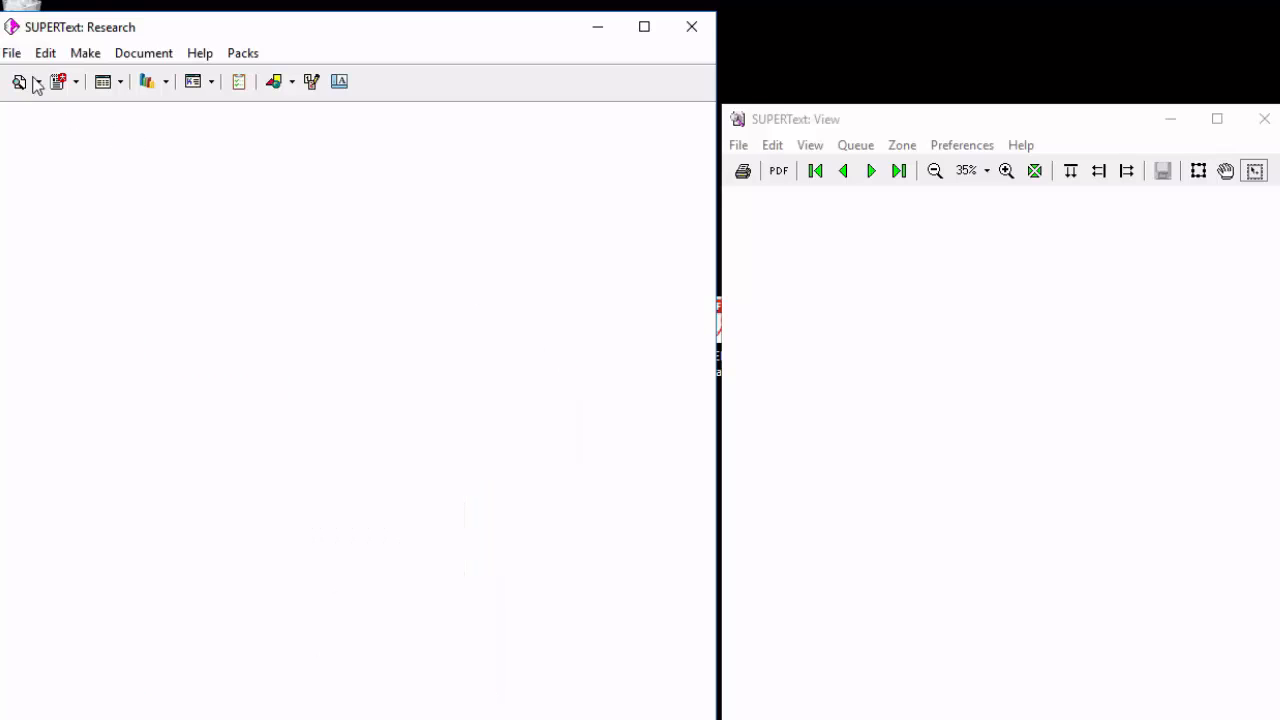
{"action": "left_click", "coordinate": [11, 52]}
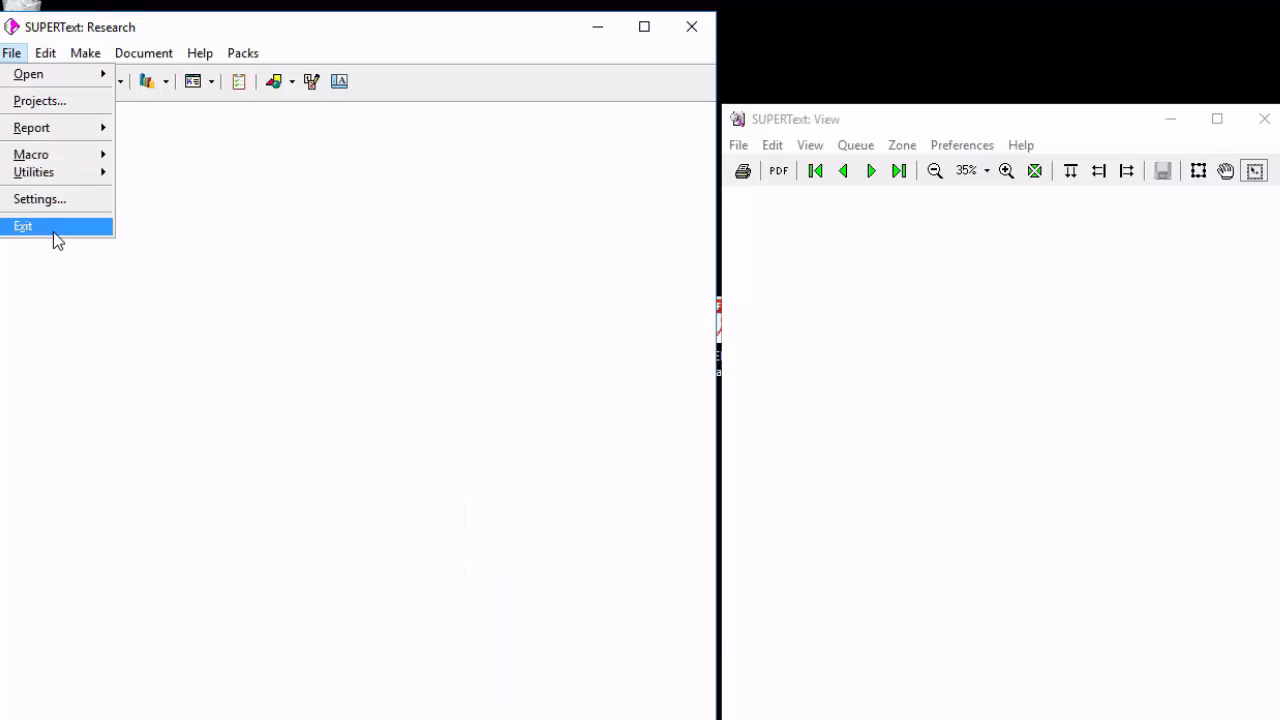
{"action": "left_click", "coordinate": [53, 230]}
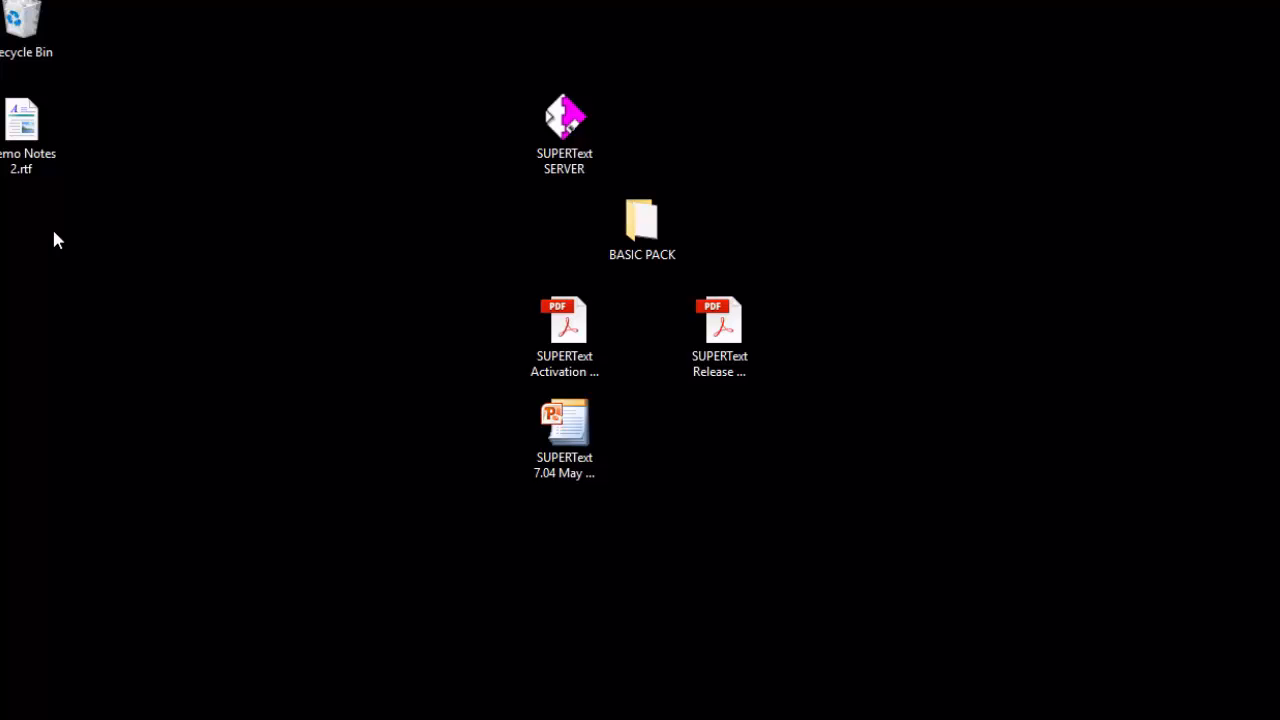
Open SUPERText Activation Manager.pdf from the desktop and read through its activation instructions.
{"action": "double_click", "coordinate": [565, 325]}
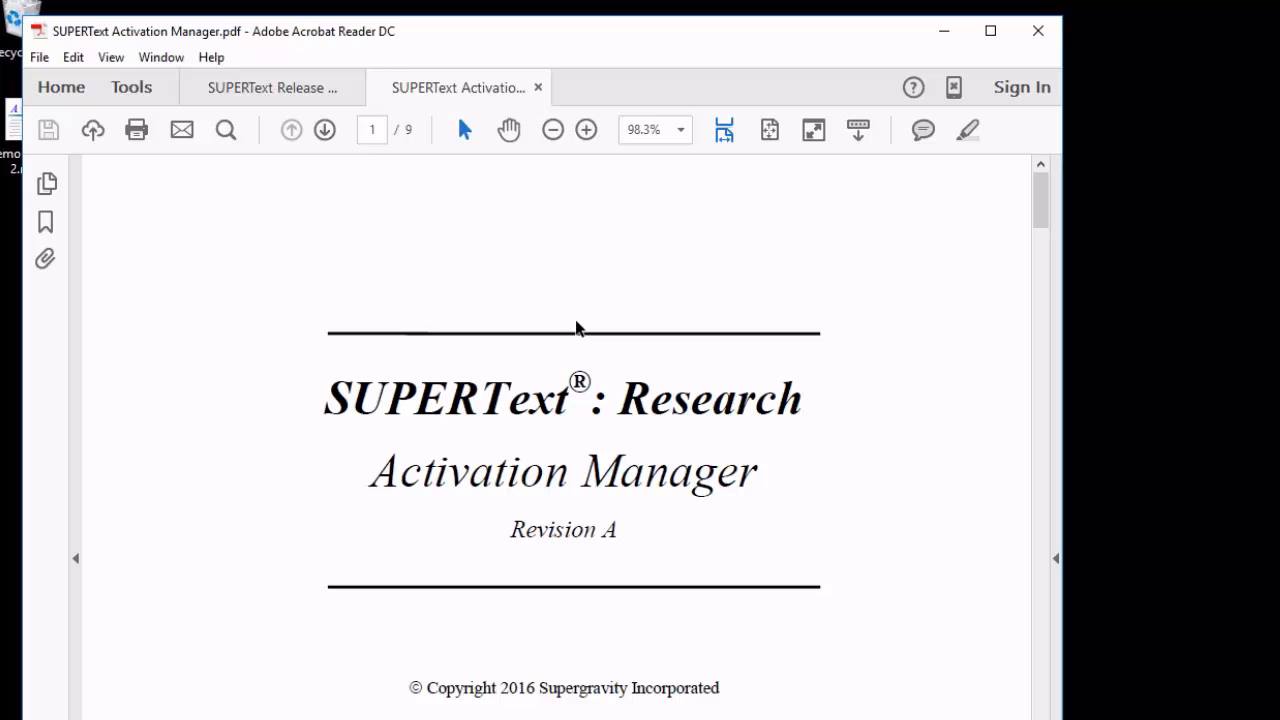
{"action": "scroll", "coordinate": [575, 320], "scroll_direction": "down", "scroll_amount": 15}
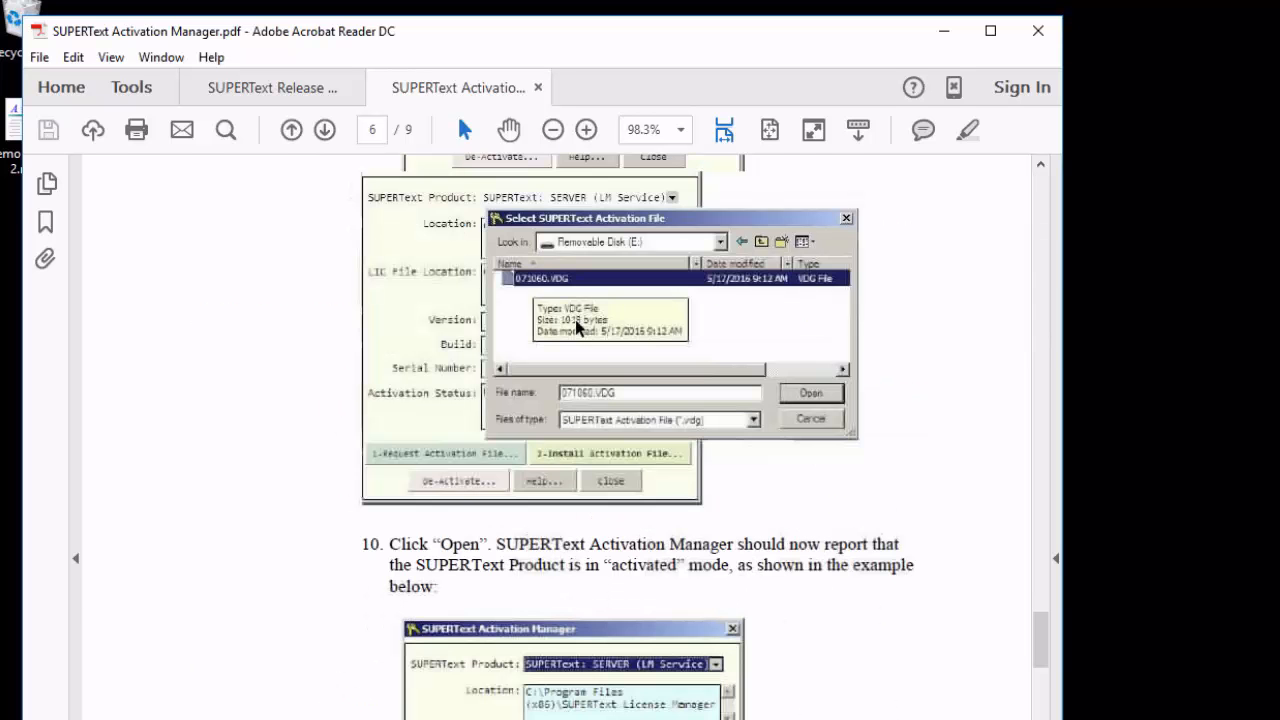
{"action": "scroll", "coordinate": [575, 320], "scroll_direction": "down", "scroll_amount": 20}
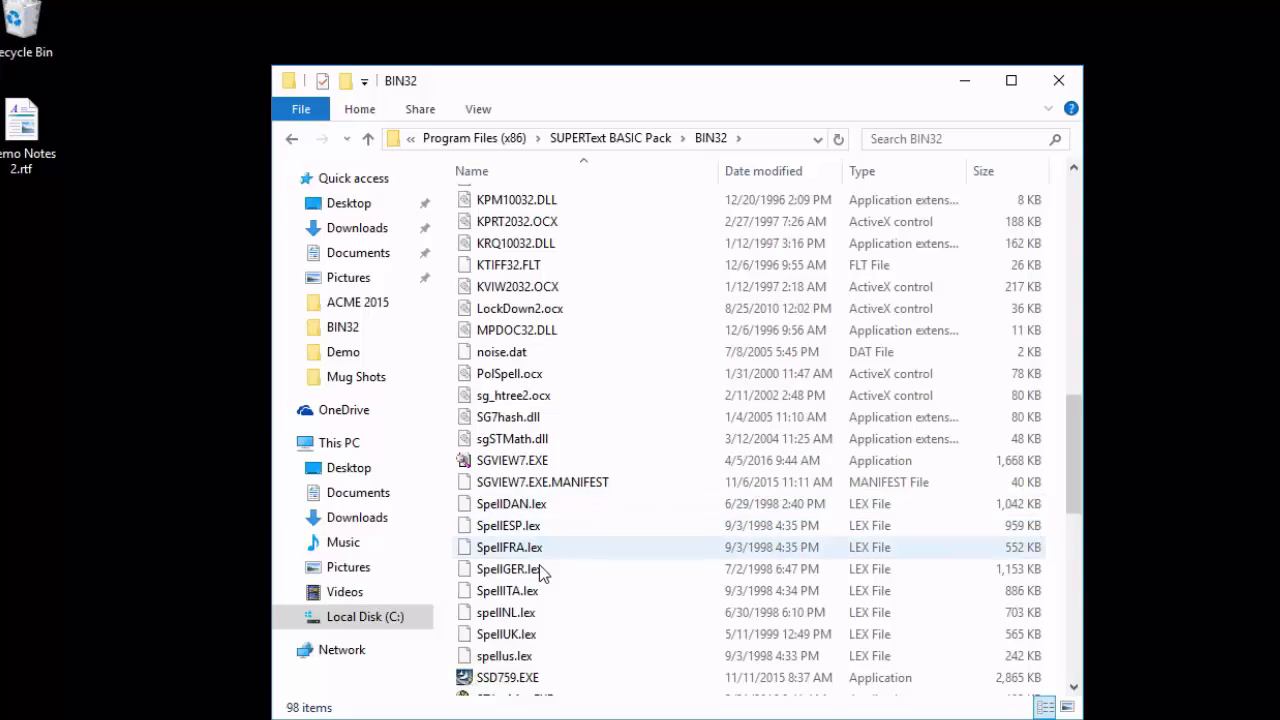
Locate STActMgr.EXE in the BASIC Pack's BIN32 folder and return to the 08 - Activation folder.
{"action": "scroll", "coordinate": [556, 640], "scroll_direction": "down", "scroll_amount": 5}
{"action": "scroll", "coordinate": [540, 705], "scroll_direction": "down", "scroll_amount": 5}
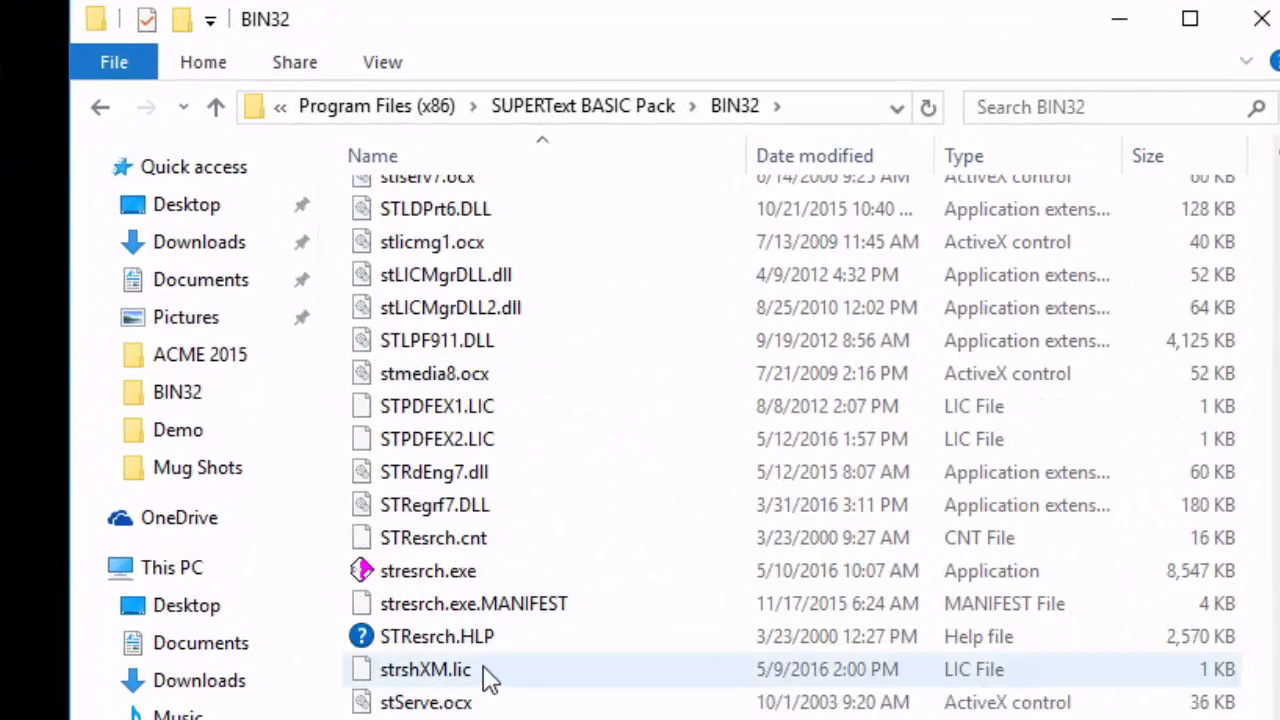
{"action": "scroll", "coordinate": [488, 676], "scroll_direction": "up", "scroll_amount": 3}
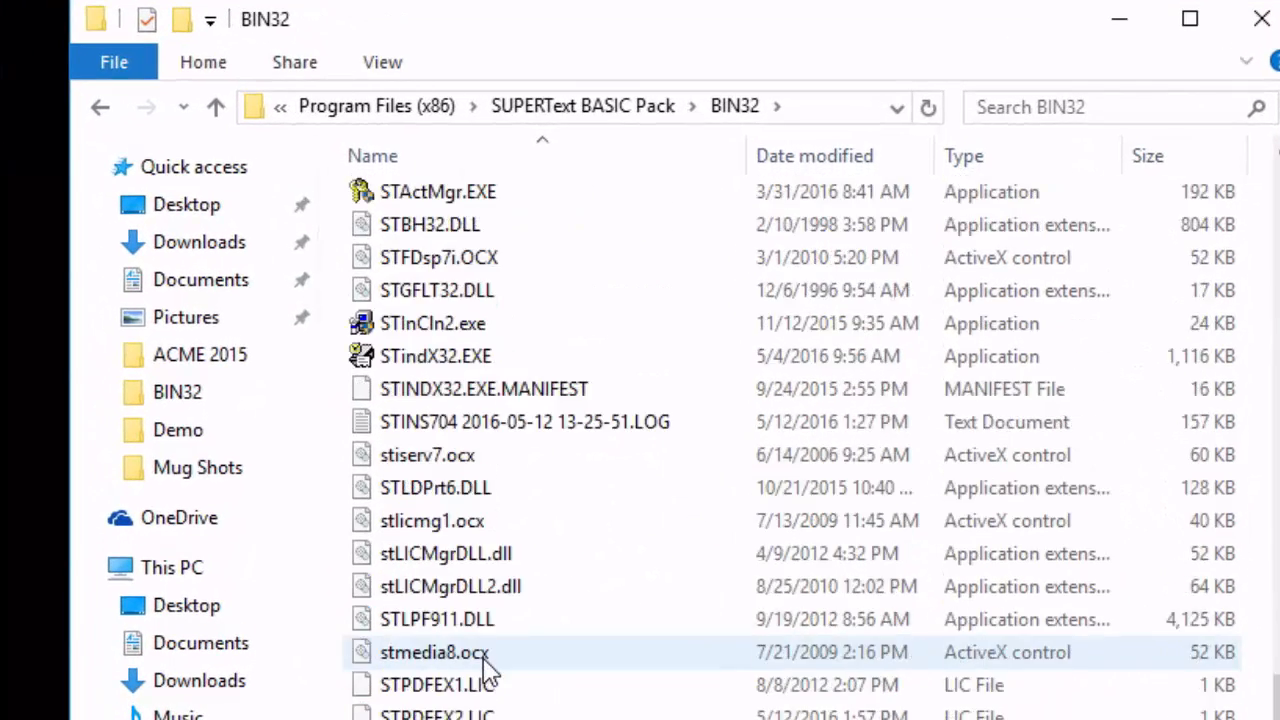
{"action": "left_click", "coordinate": [405, 195]}
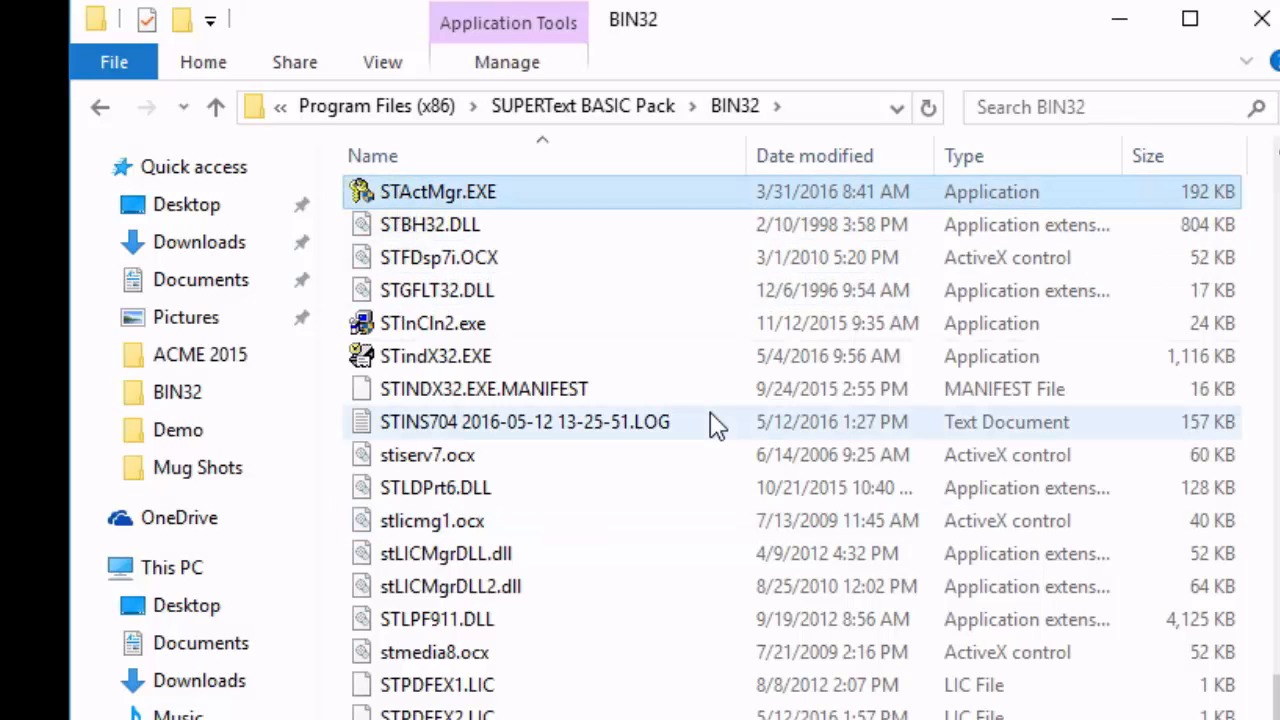
{"action": "left_click", "coordinate": [99, 107]}
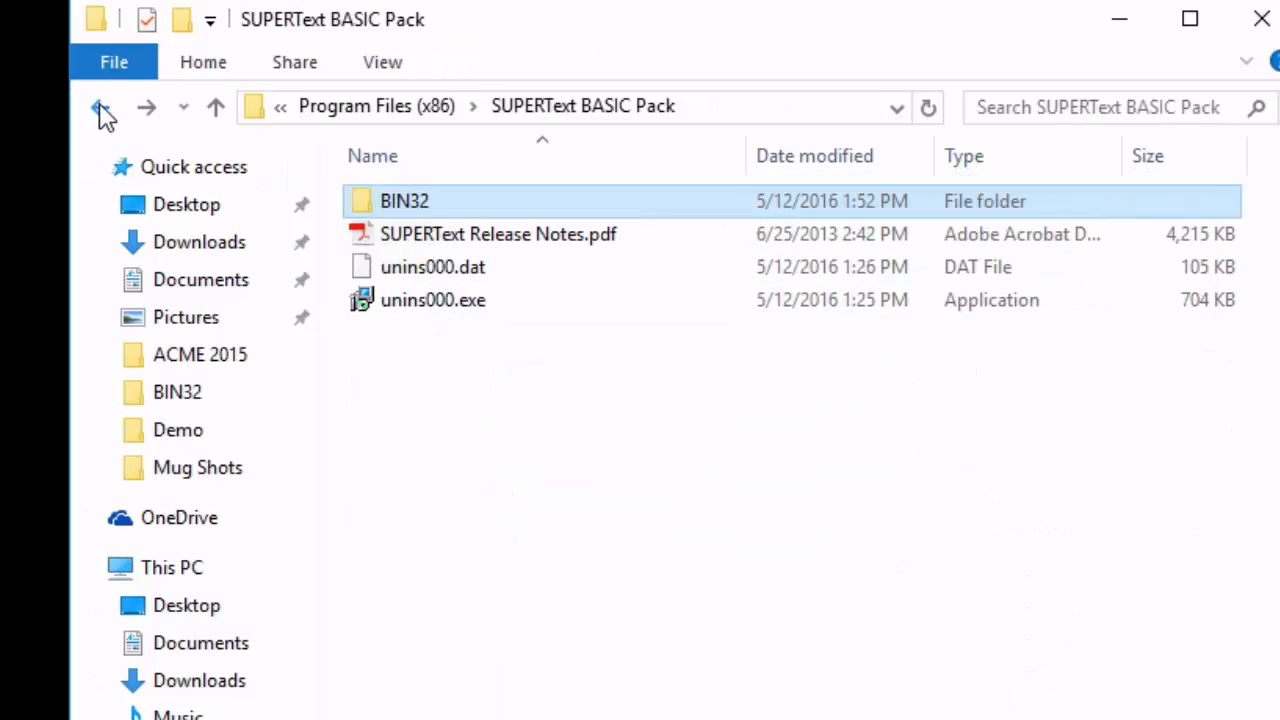
{"action": "left_click", "coordinate": [100, 107]}
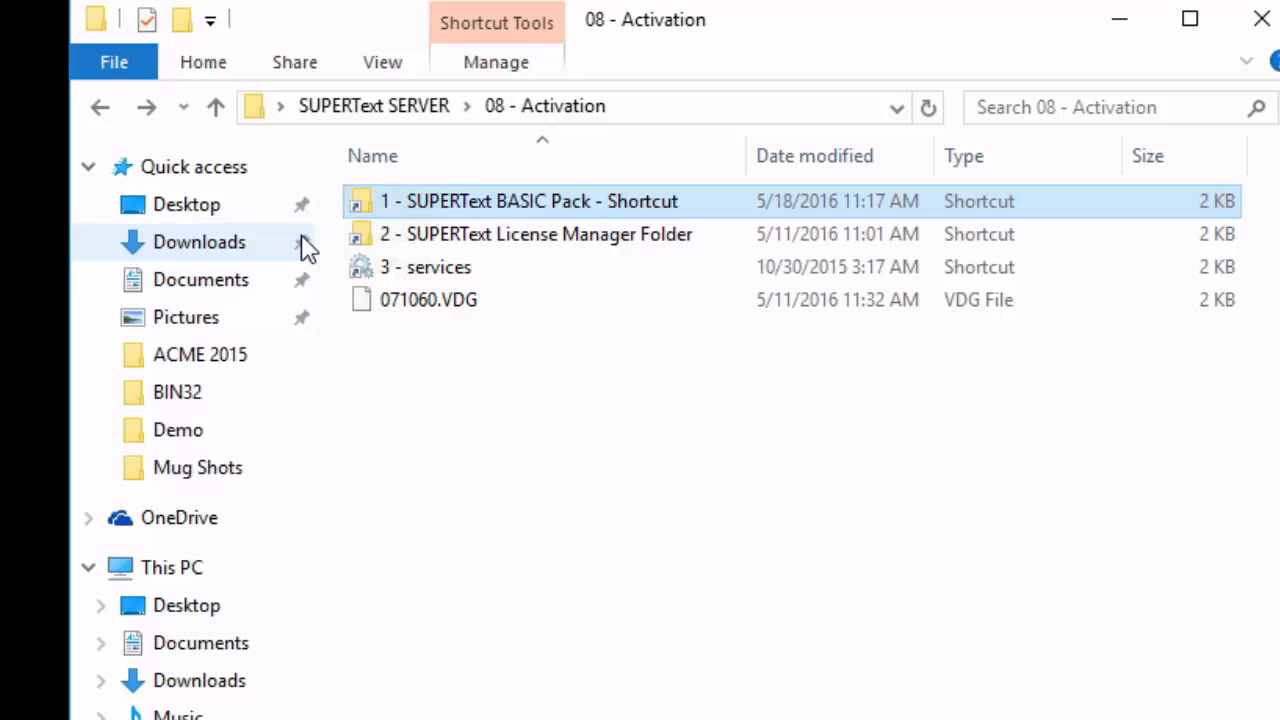
Launch STActMgr.EXE from the SUPERText License Manager folder and allow it to make changes to the PC.
{"action": "left_click", "coordinate": [540, 240]}
{"action": "double_click", "coordinate": [540, 240]}
{"action": "left_click", "coordinate": [443, 628]}
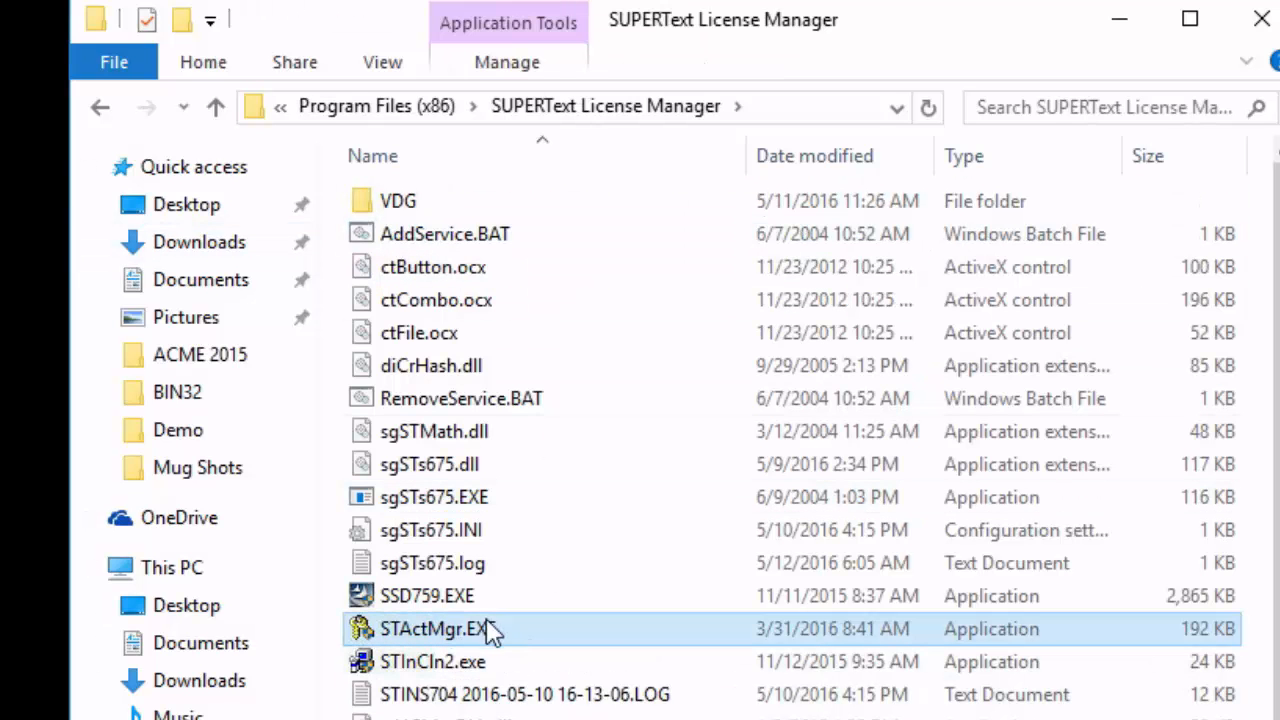
{"action": "double_click", "coordinate": [486, 630]}
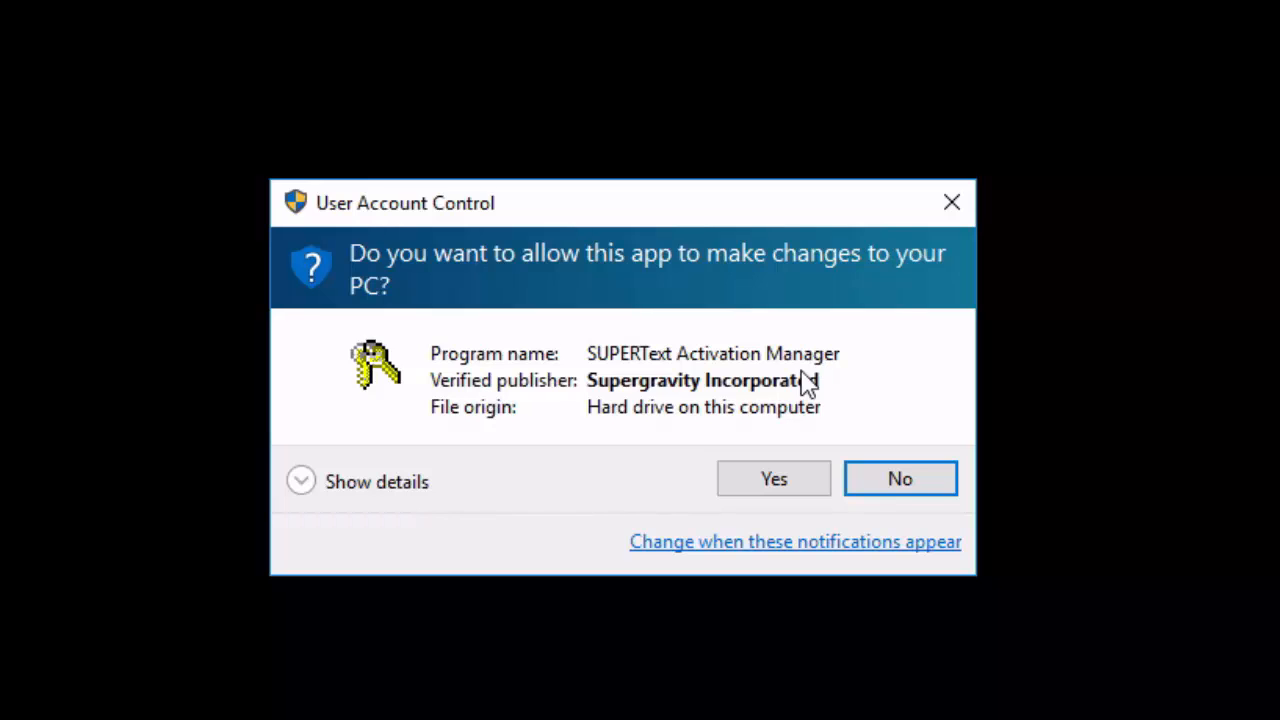
{"action": "left_click", "coordinate": [780, 476]}
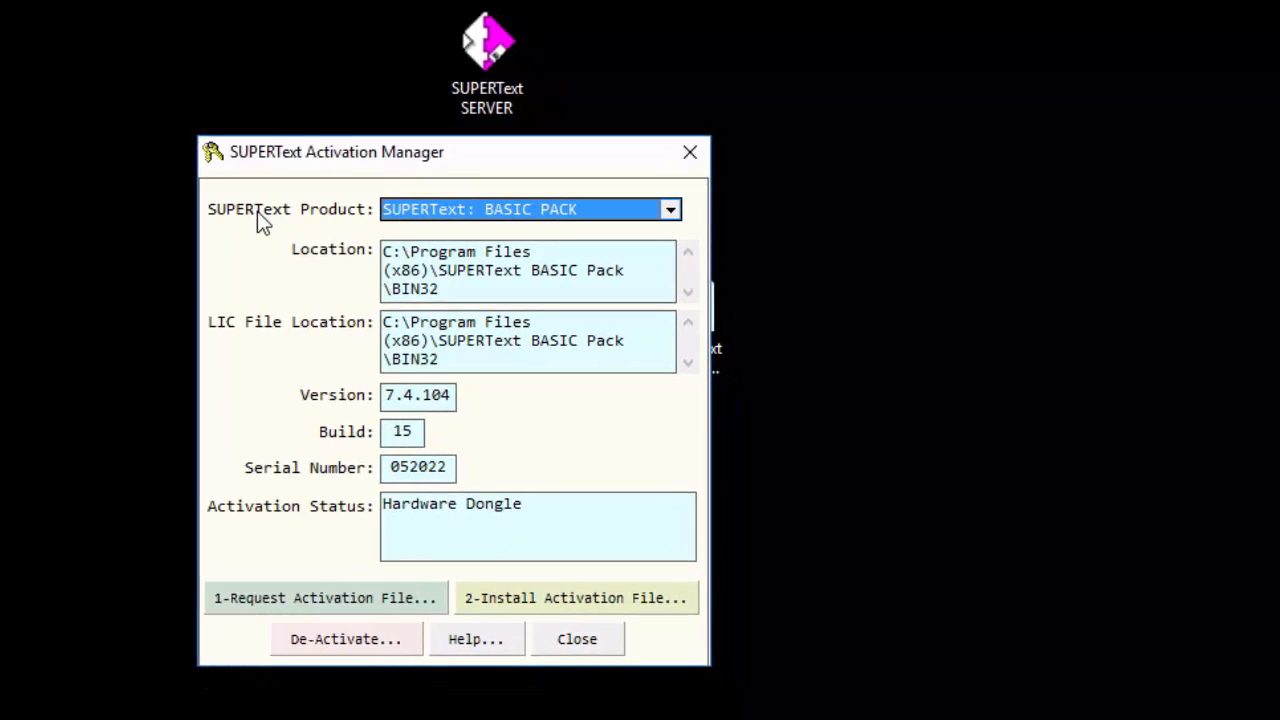
Check the activation status of SUPERText: BASIC PACK, and view the details of SUPERText: SERVER (LM Service).
{"action": "left_click", "coordinate": [669, 209]}
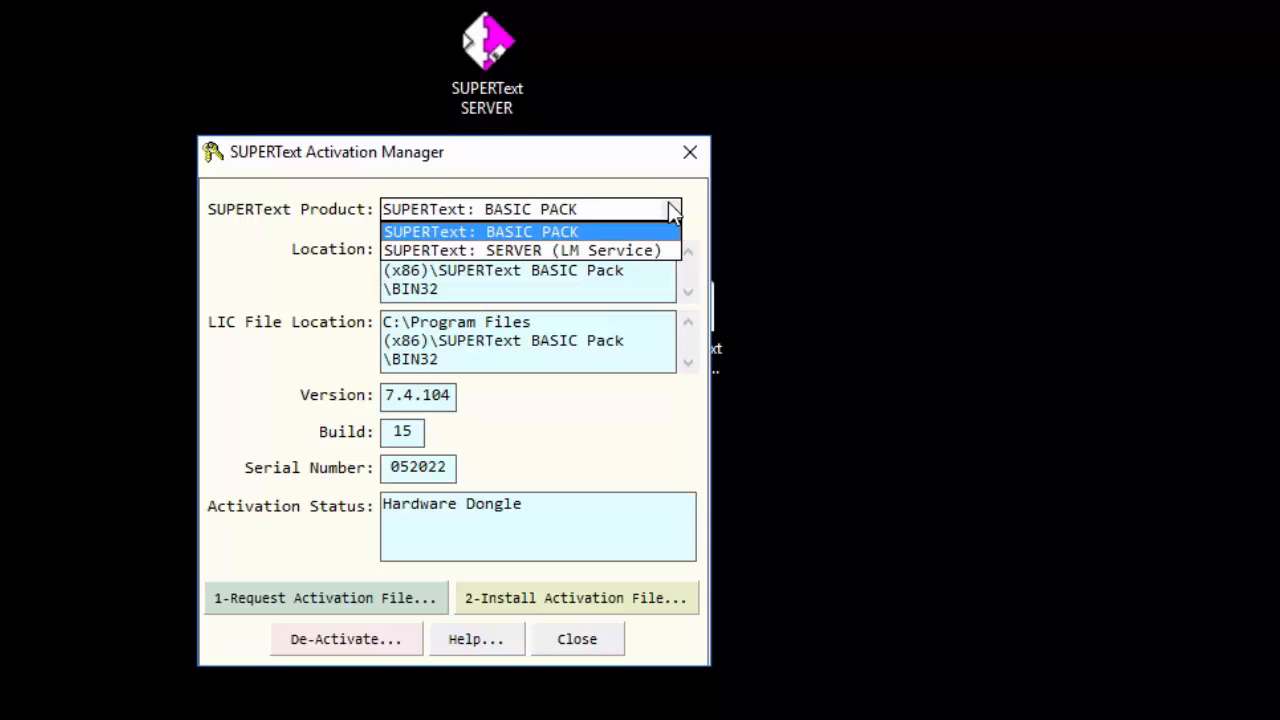
{"action": "left_click", "coordinate": [541, 215]}
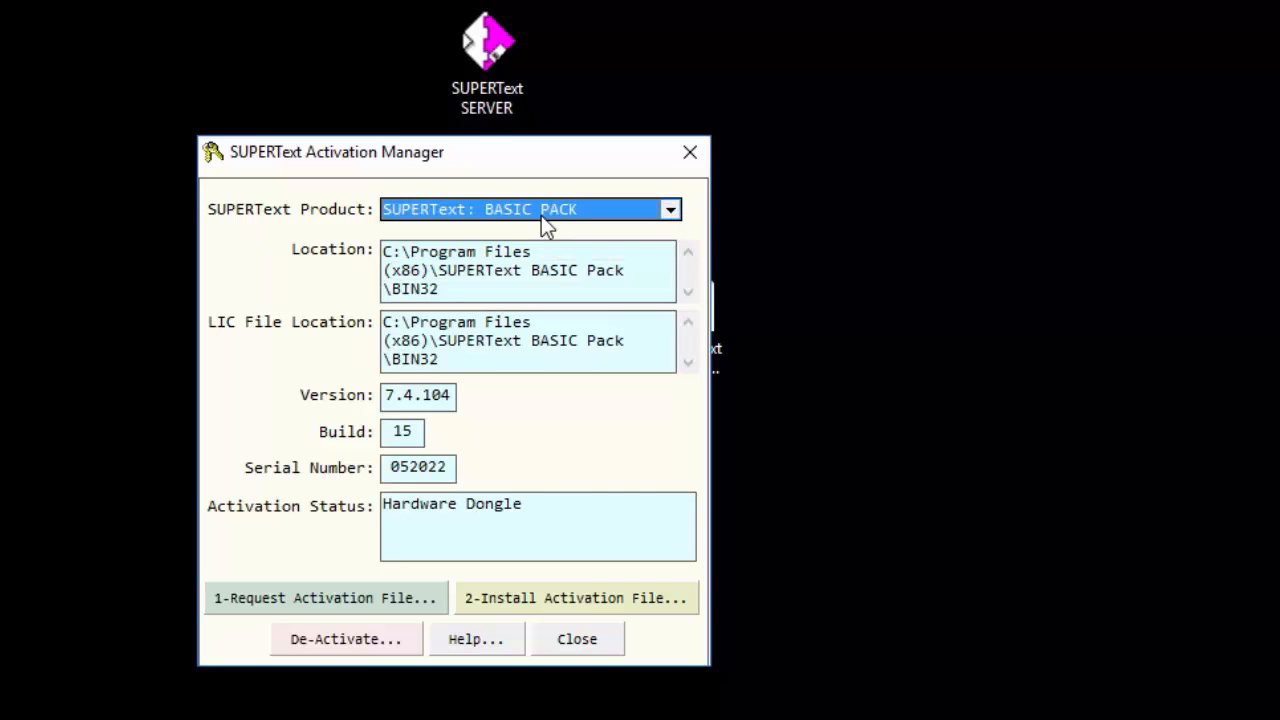
{"action": "left_click", "coordinate": [508, 515]}
{"action": "left_click_drag", "start_coordinate": [509, 515], "coordinate": [278, 510]}
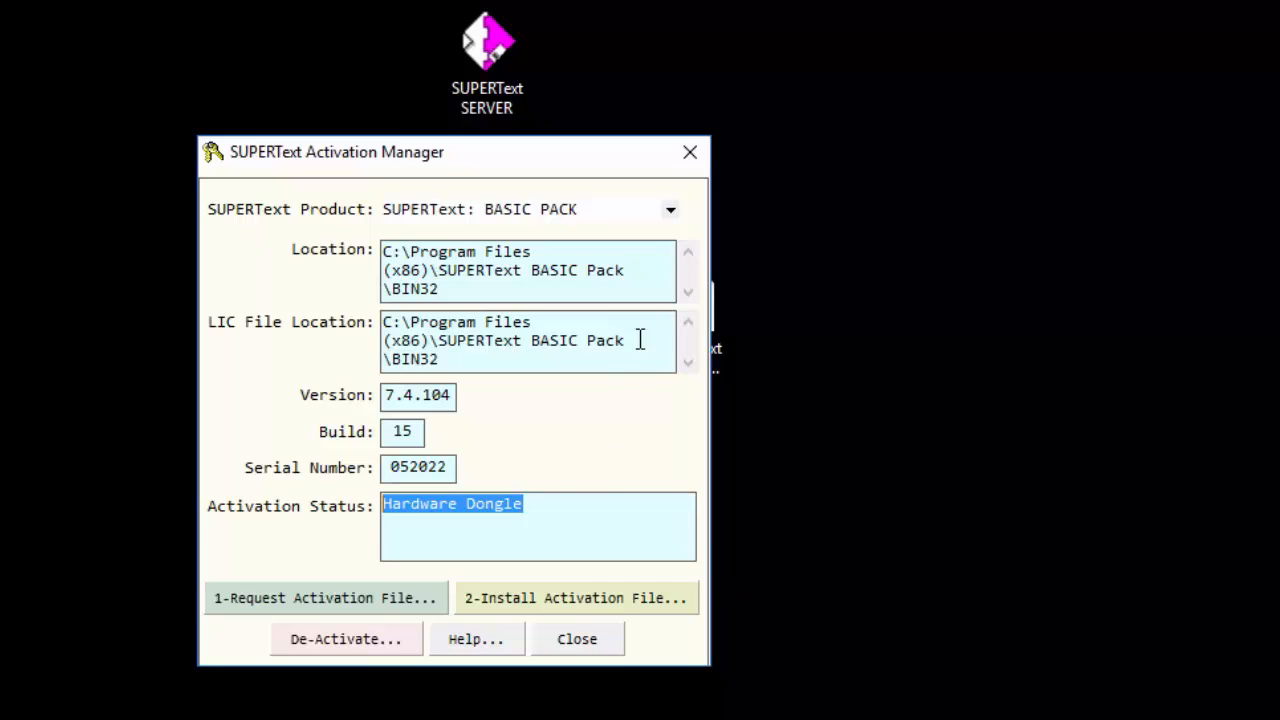
{"action": "left_click", "coordinate": [622, 209]}
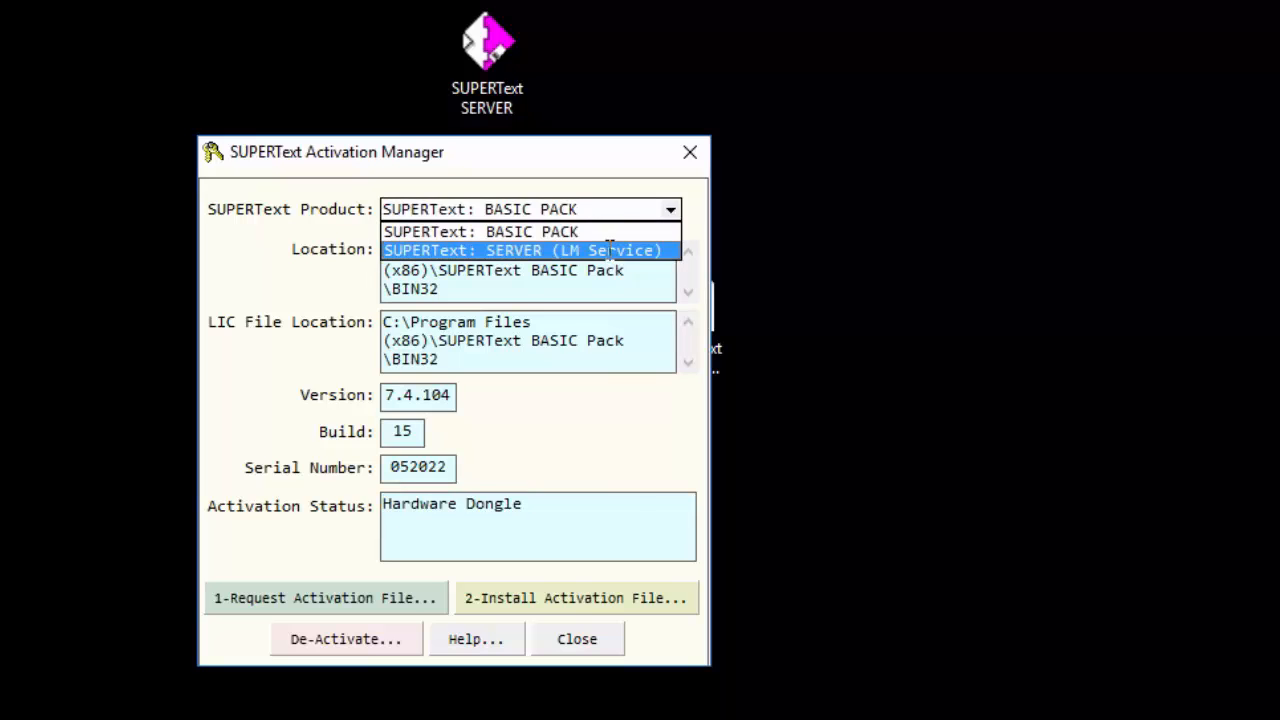
{"action": "left_click", "coordinate": [612, 250]}
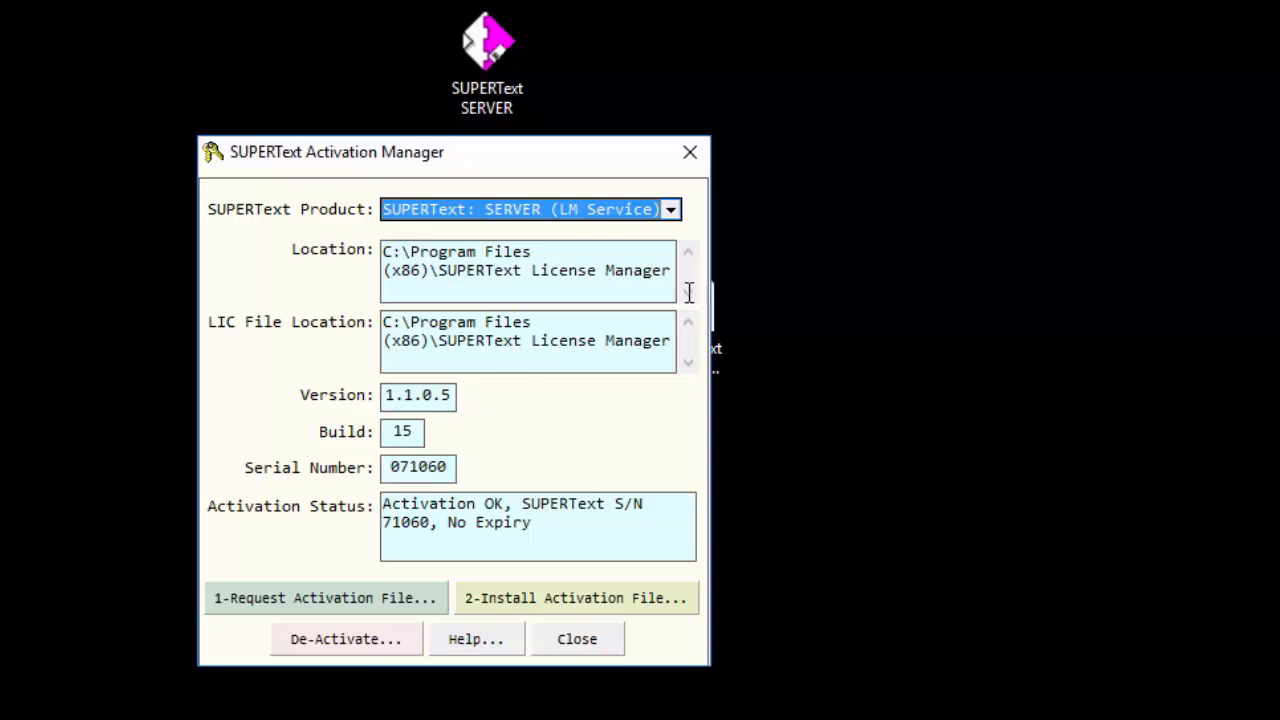
Request an activation file for SUPERText: BASIC PACK and copy the request e-mail as text for an e-mail program.
{"action": "left_click", "coordinate": [674, 211]}
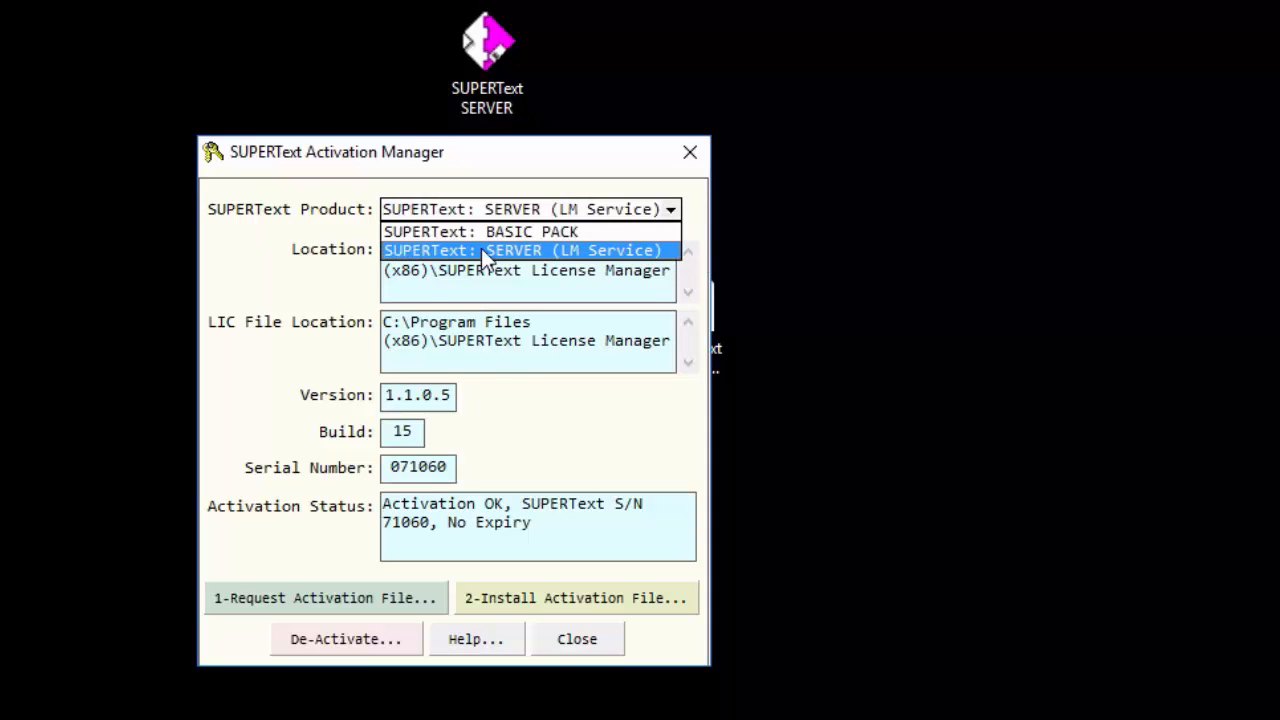
{"action": "left_click", "coordinate": [443, 232]}
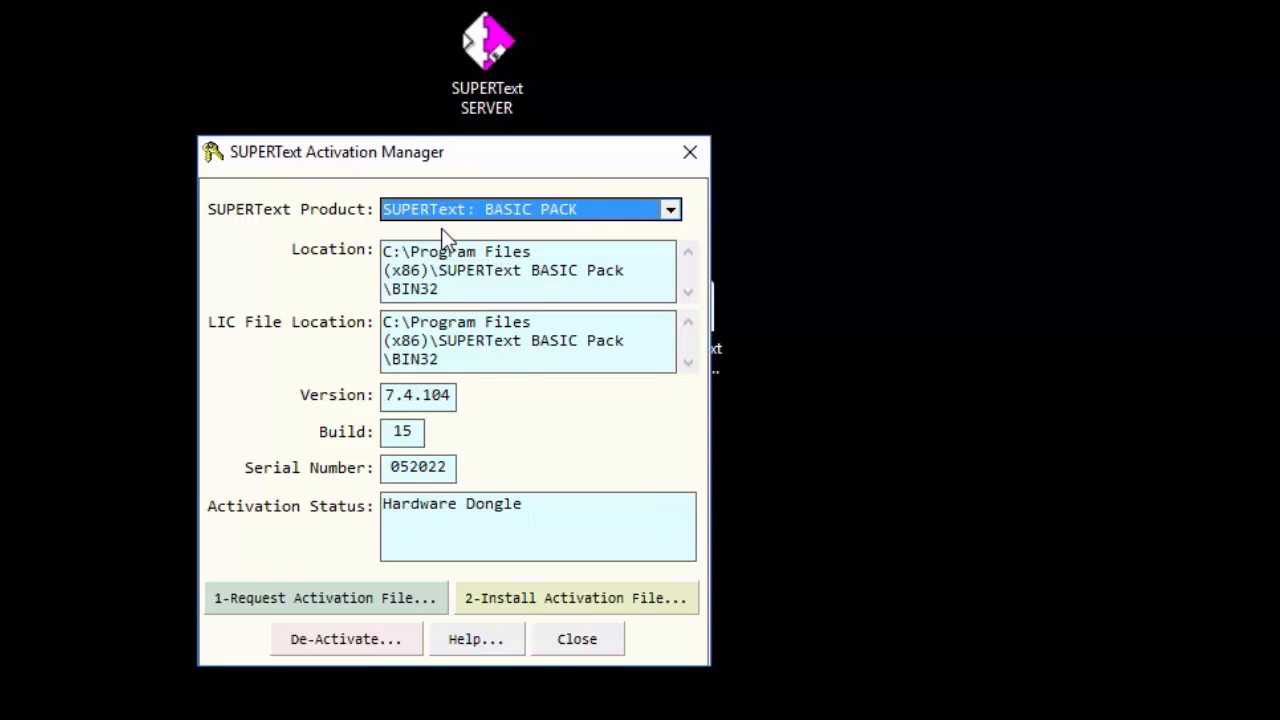
{"action": "left_click_drag", "start_coordinate": [420, 162], "coordinate": [441, 162]}
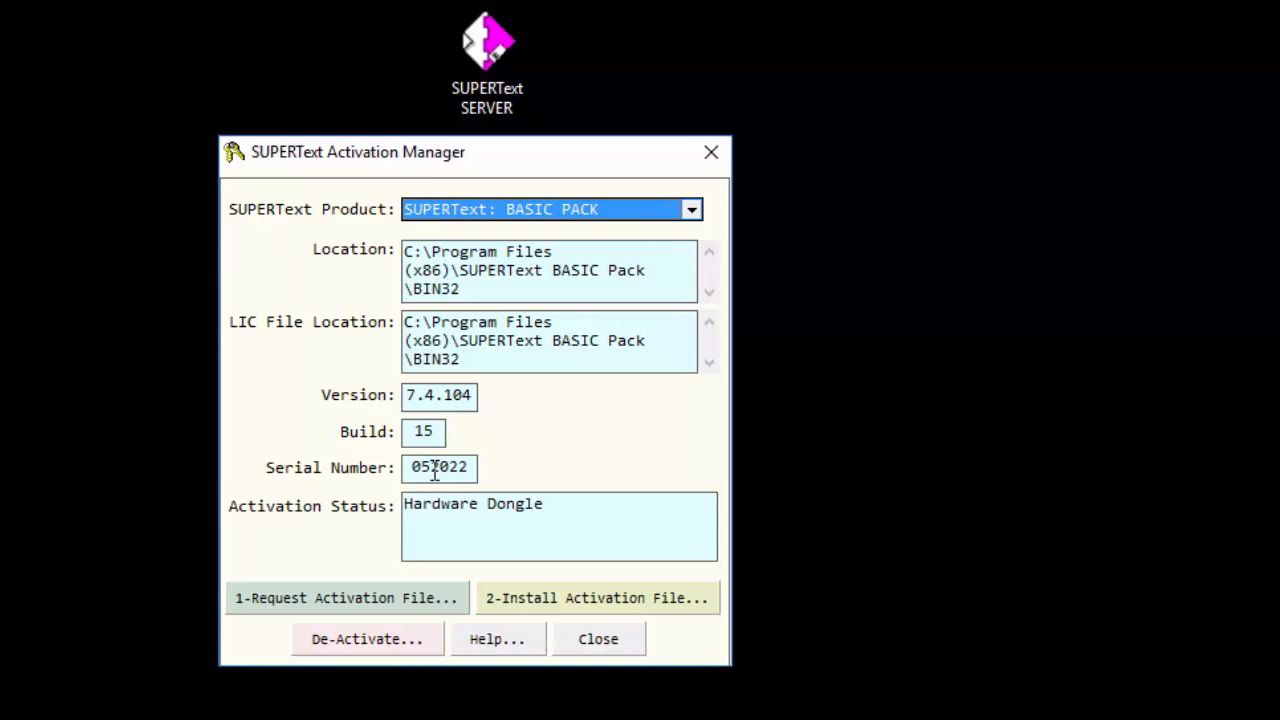
{"action": "left_click", "coordinate": [391, 605]}
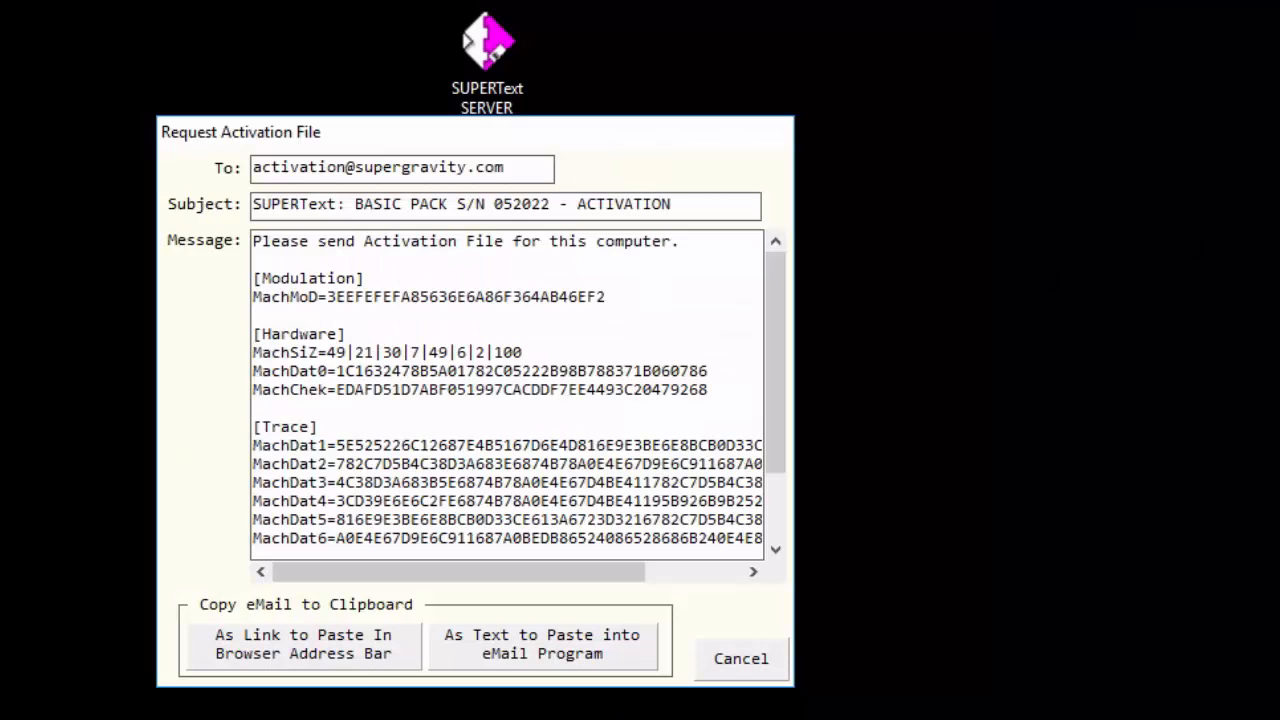
{"action": "left_click_drag", "start_coordinate": [785, 307], "coordinate": [797, 198]}
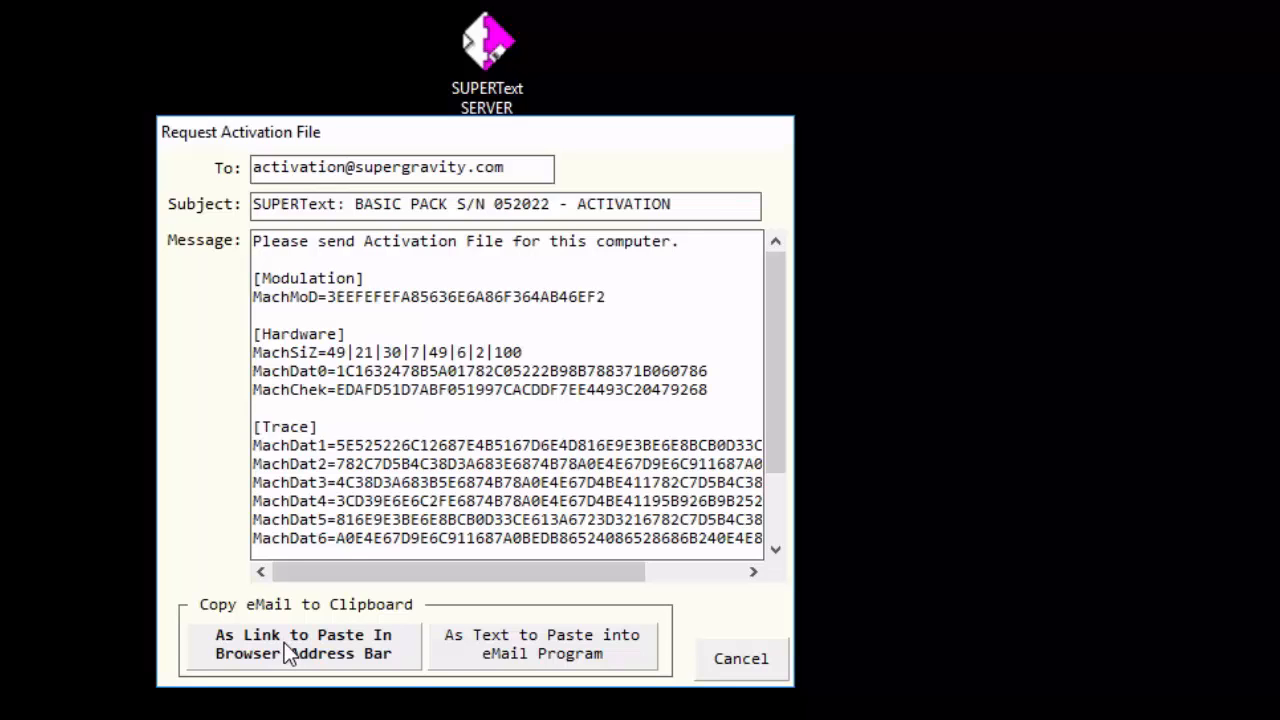
{"action": "left_click", "coordinate": [537, 637]}
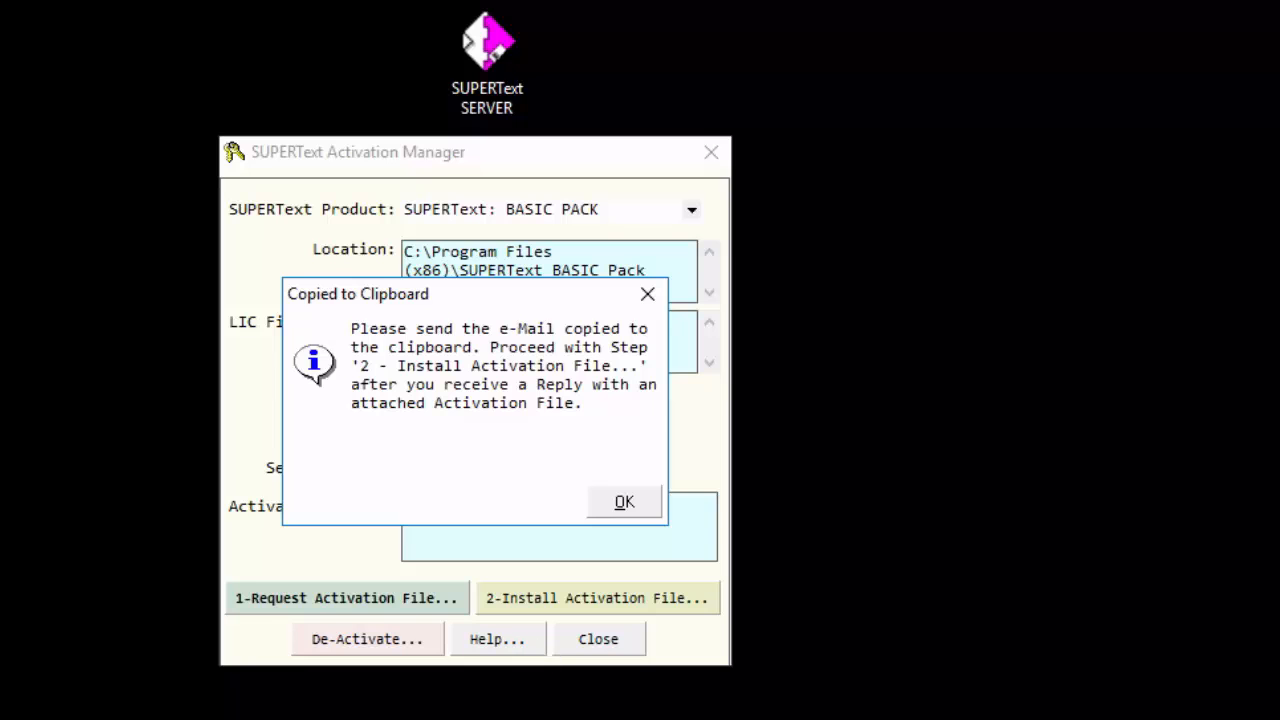
Switch to Notepad and paste the copied activation request e-mail into a blank document.
{"action": "key", "text": "super"}
{"action": "type", "text": "notepad"}
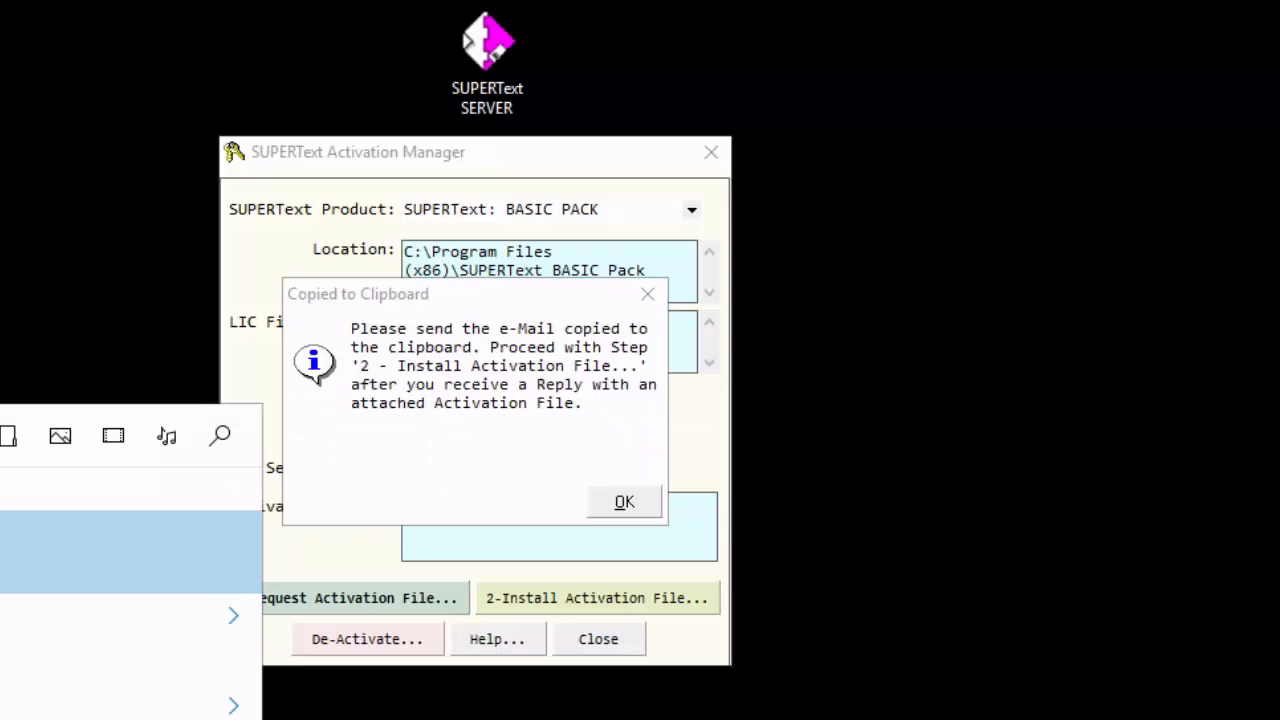
{"action": "left_click", "coordinate": [80, 537]}
{"action": "key", "text": "ctrl+v"}
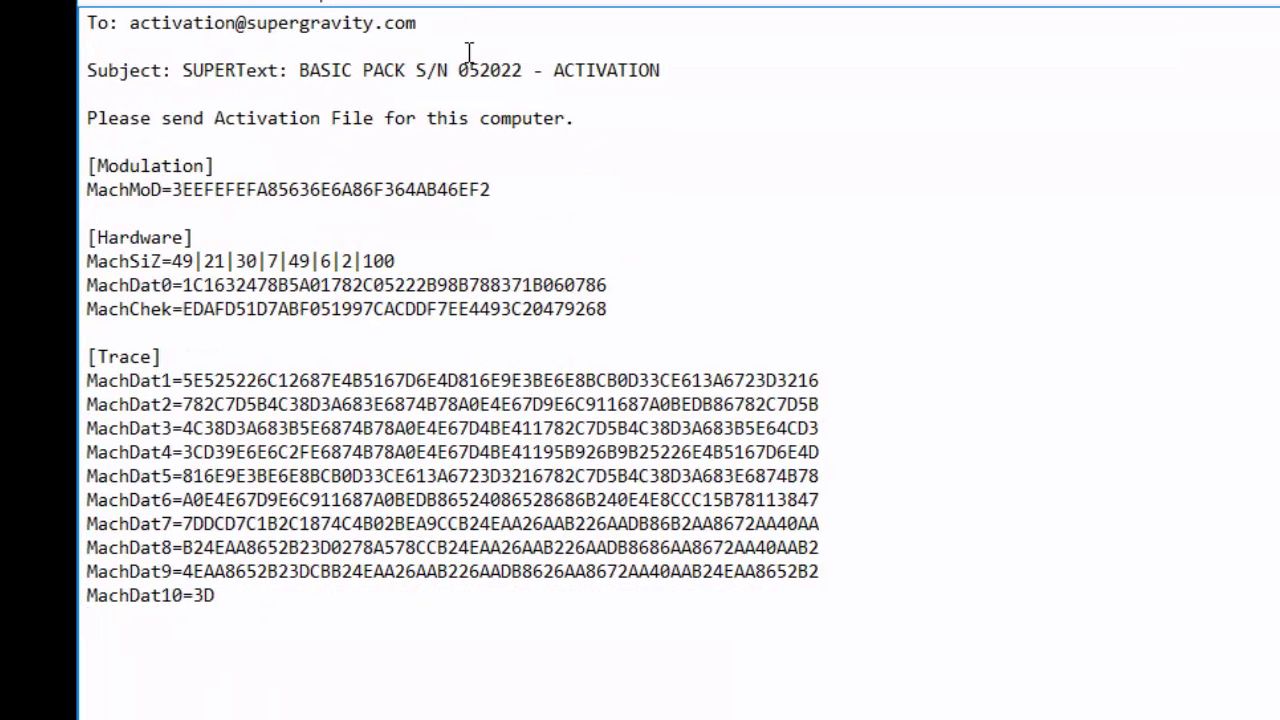
Examine the recipient, subject and Trace data of the pasted request, and close Notepad without saving.
{"action": "left_click_drag", "start_coordinate": [418, 22], "coordinate": [130, 28]}
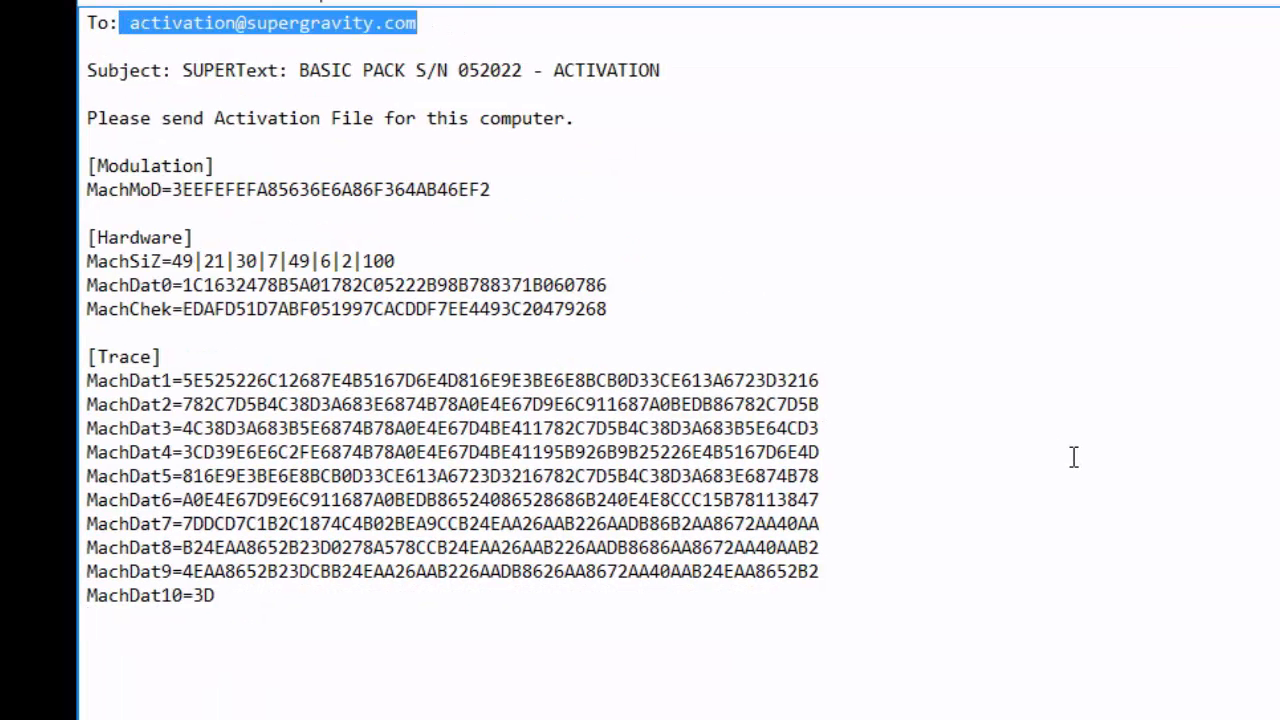
{"action": "left_click_drag", "start_coordinate": [192, 72], "coordinate": [706, 72]}
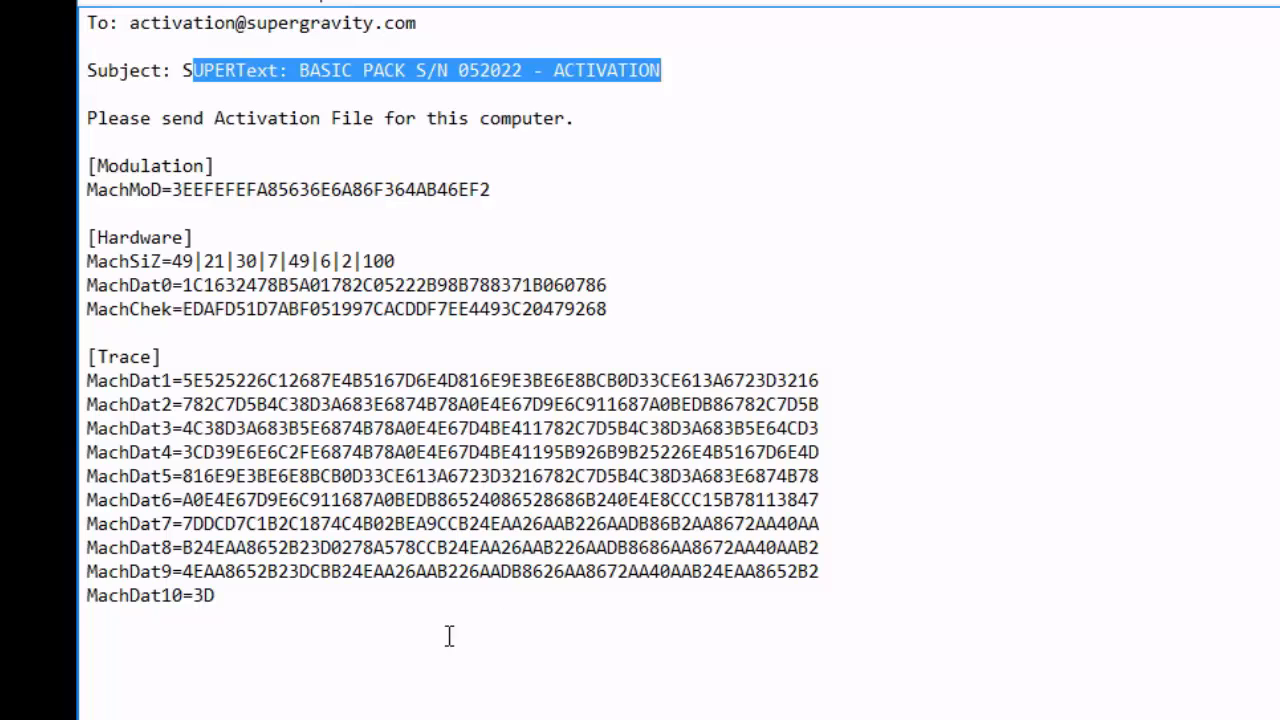
{"action": "left_click_drag", "start_coordinate": [257, 614], "coordinate": [38, 384]}
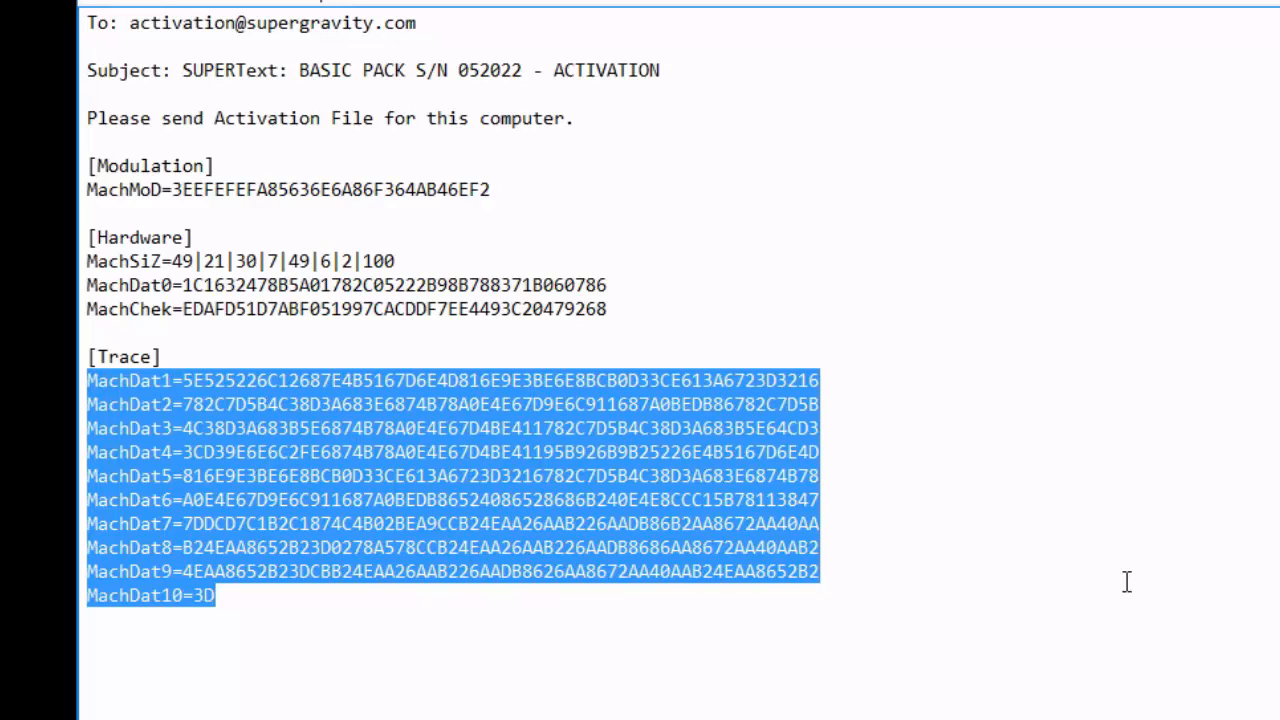
{"action": "key", "text": "alt+F4"}
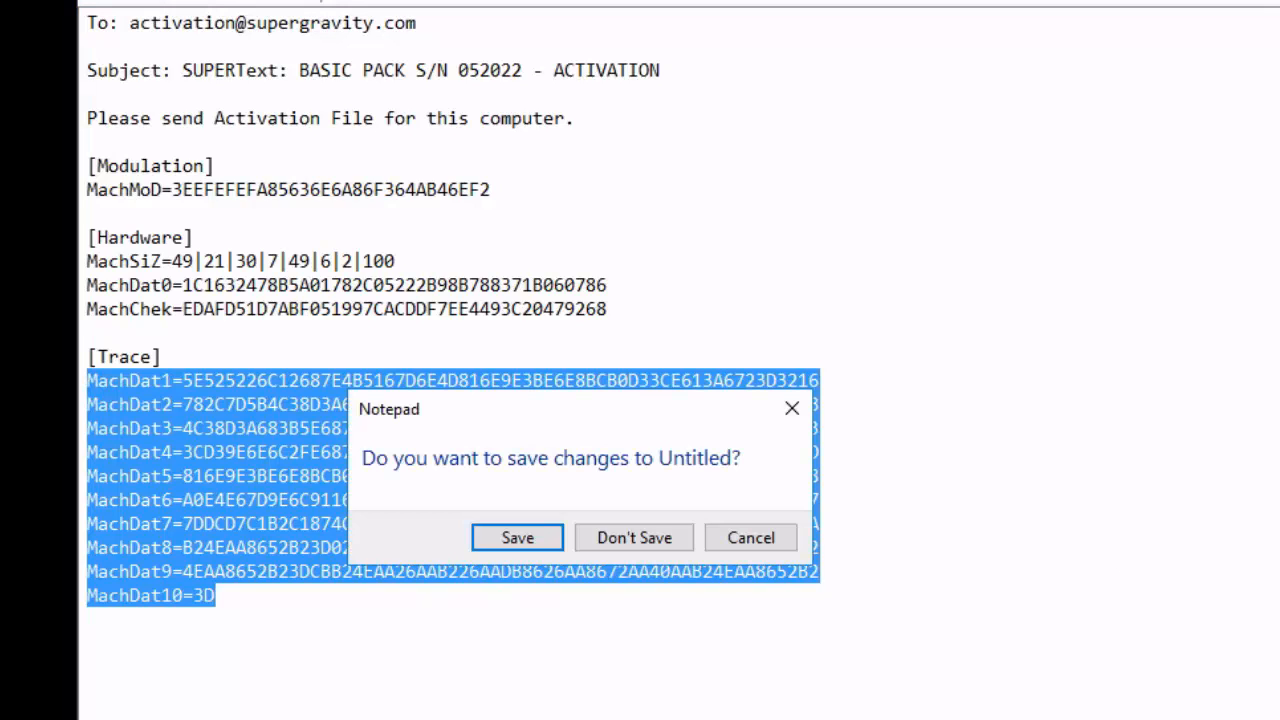
{"action": "left_click", "coordinate": [637, 526]}
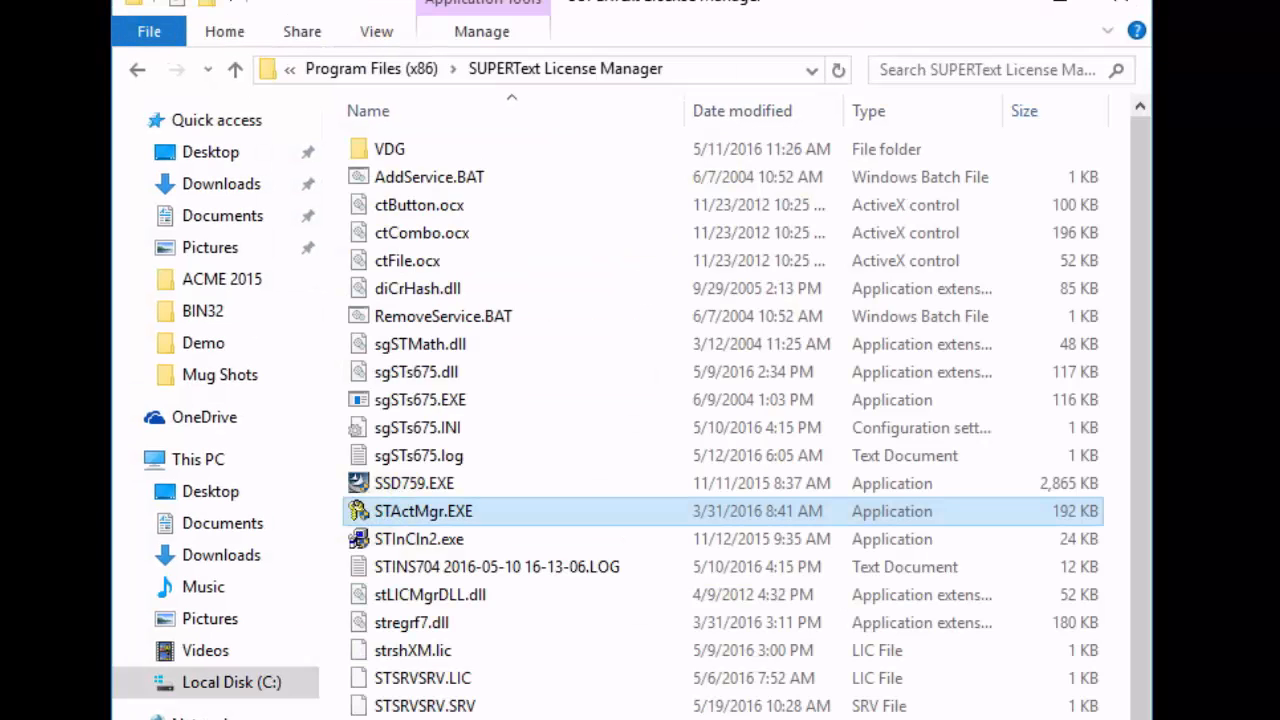
Return to the 08 - Activation folder and open the VDG activation file in Notepad, keeping it as default for .VDG files.
{"action": "left_click", "coordinate": [138, 71]}
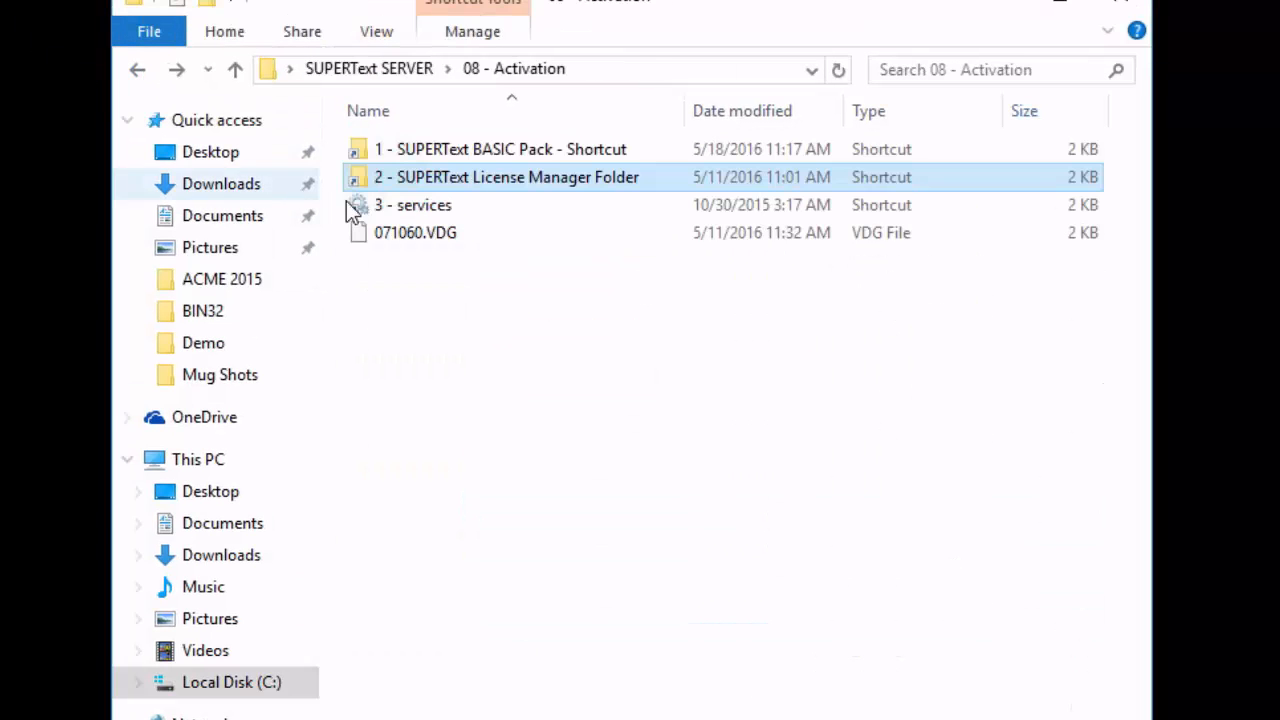
{"action": "left_click", "coordinate": [405, 240]}
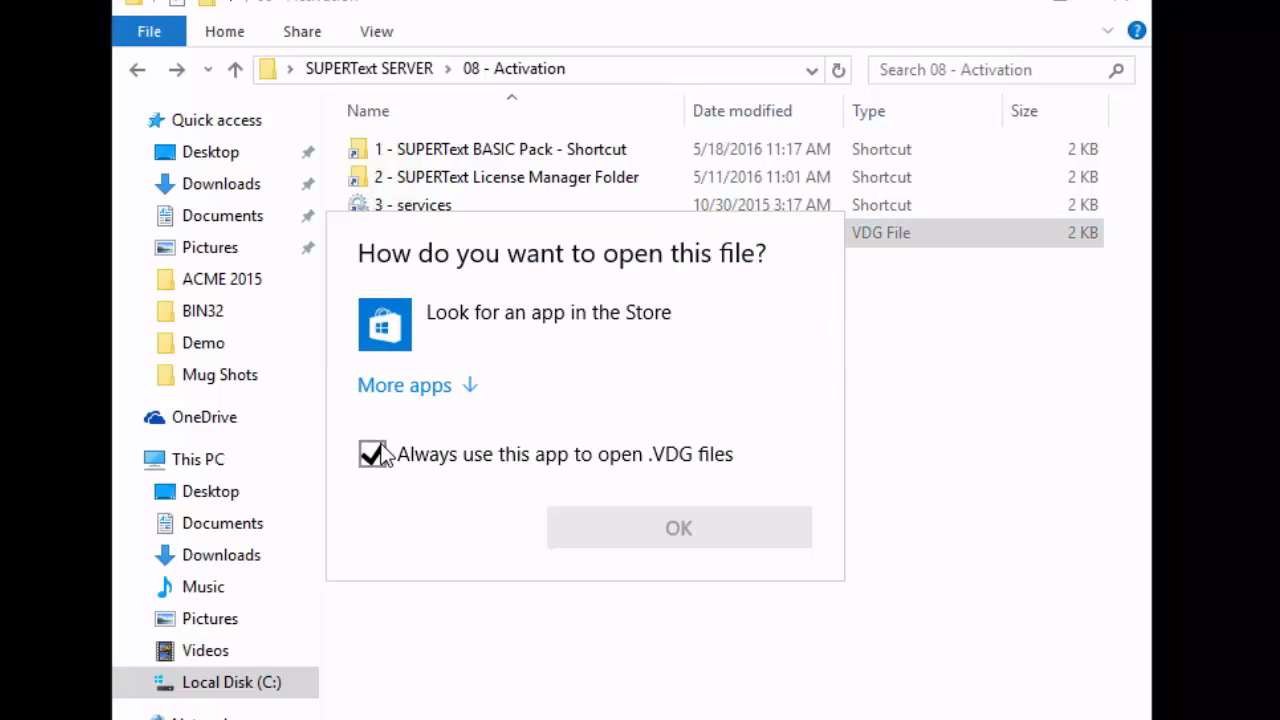
{"action": "left_click", "coordinate": [416, 385]}
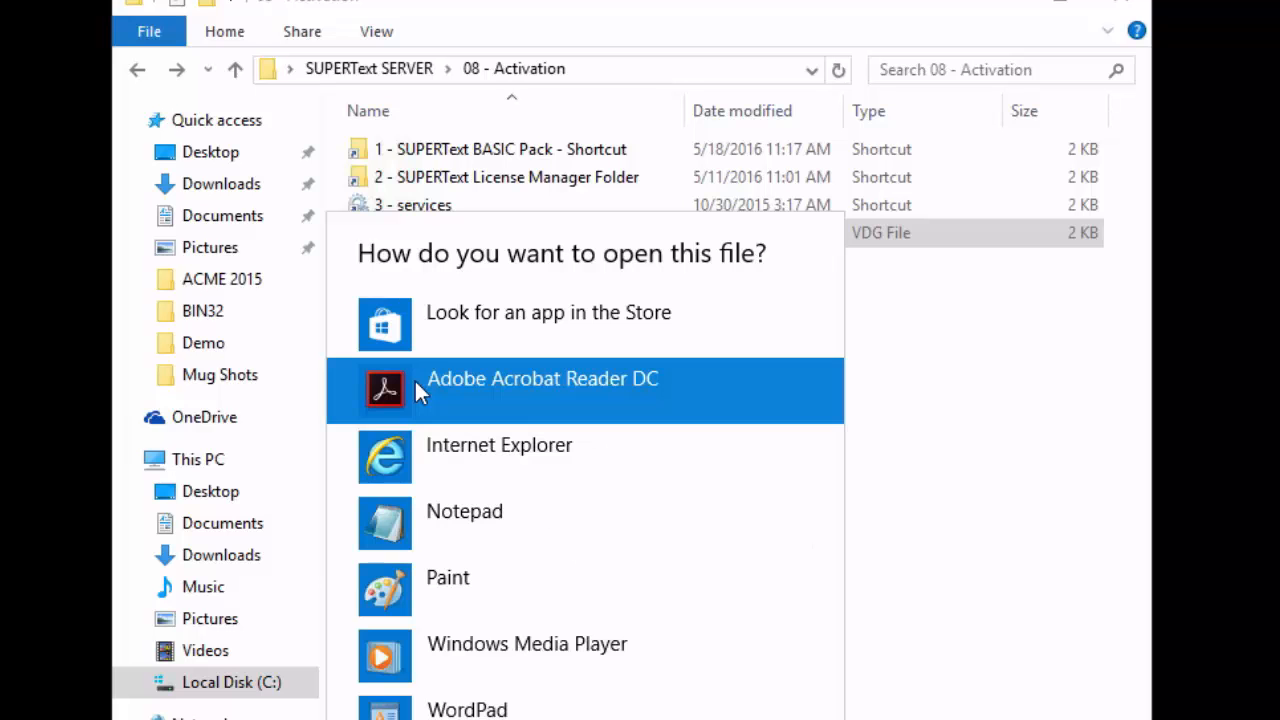
{"action": "double_click", "coordinate": [423, 514]}
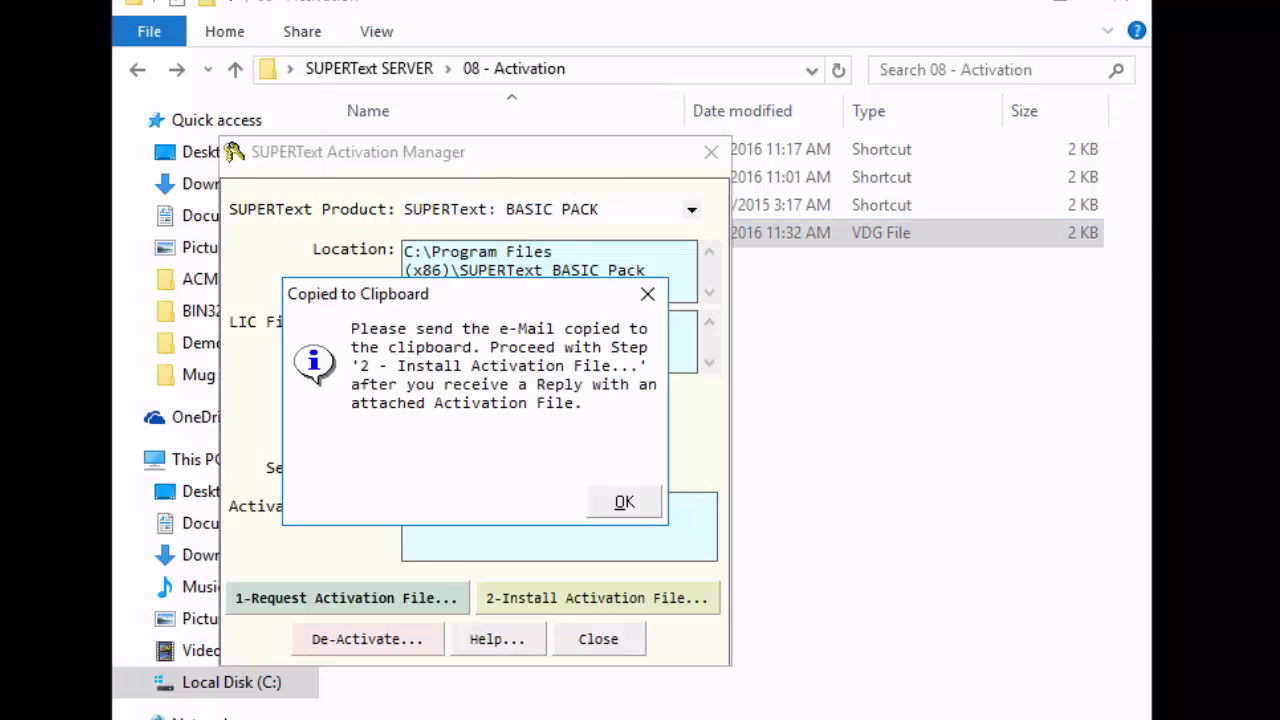
Dismiss the copied-to-clipboard notice, exit SUPERText Activation Manager, and close the 08 - Activation folder window.
{"action": "left_click", "coordinate": [624, 503]}
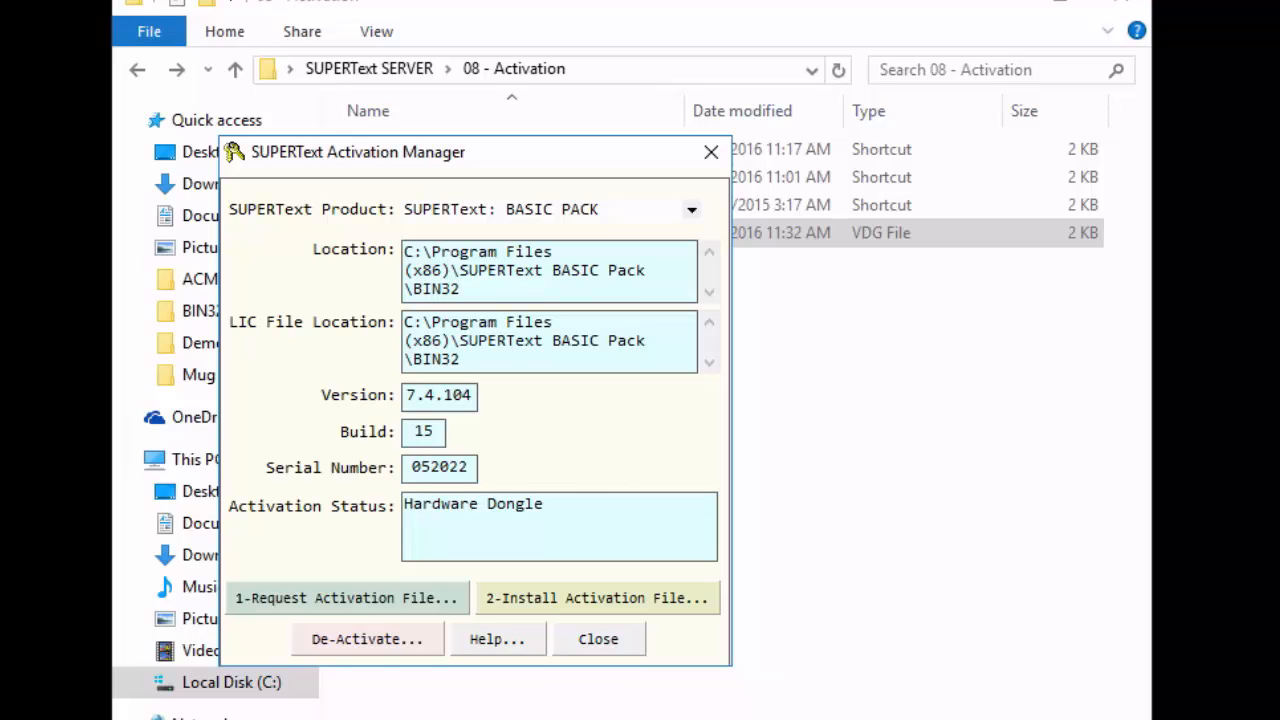
{"action": "left_click", "coordinate": [623, 637]}
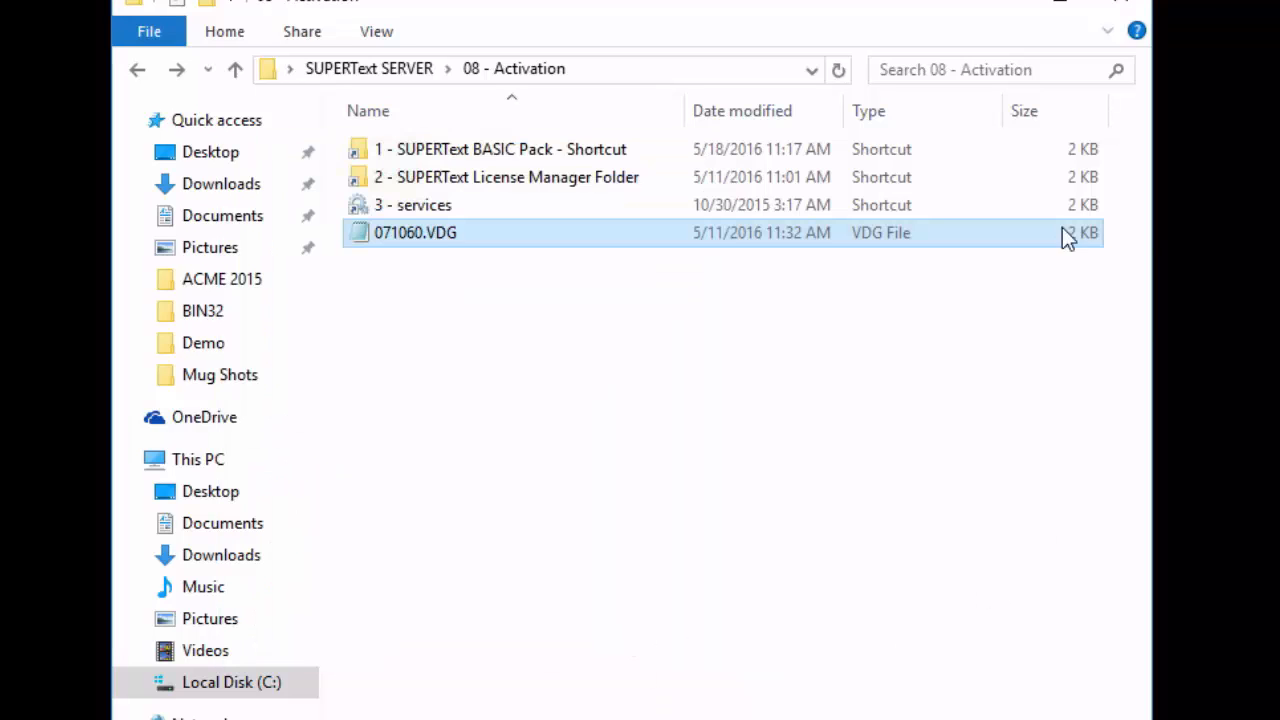
{"action": "left_click", "coordinate": [1118, 8]}
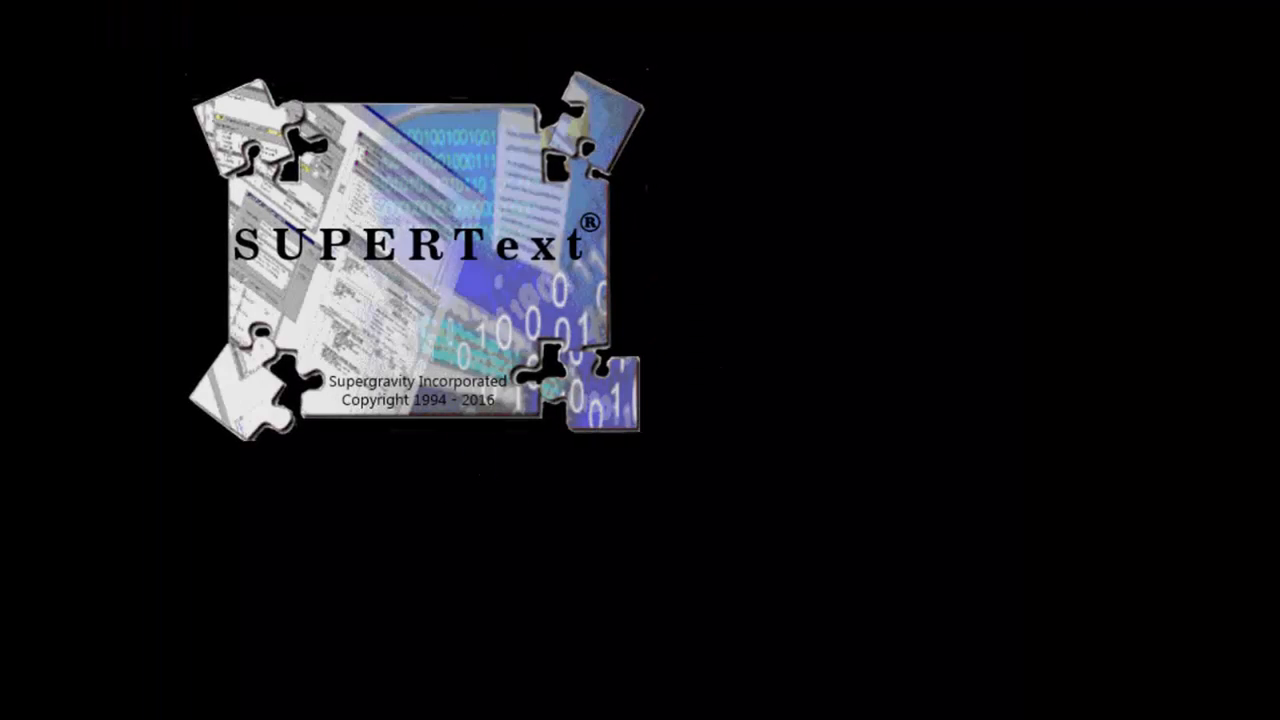